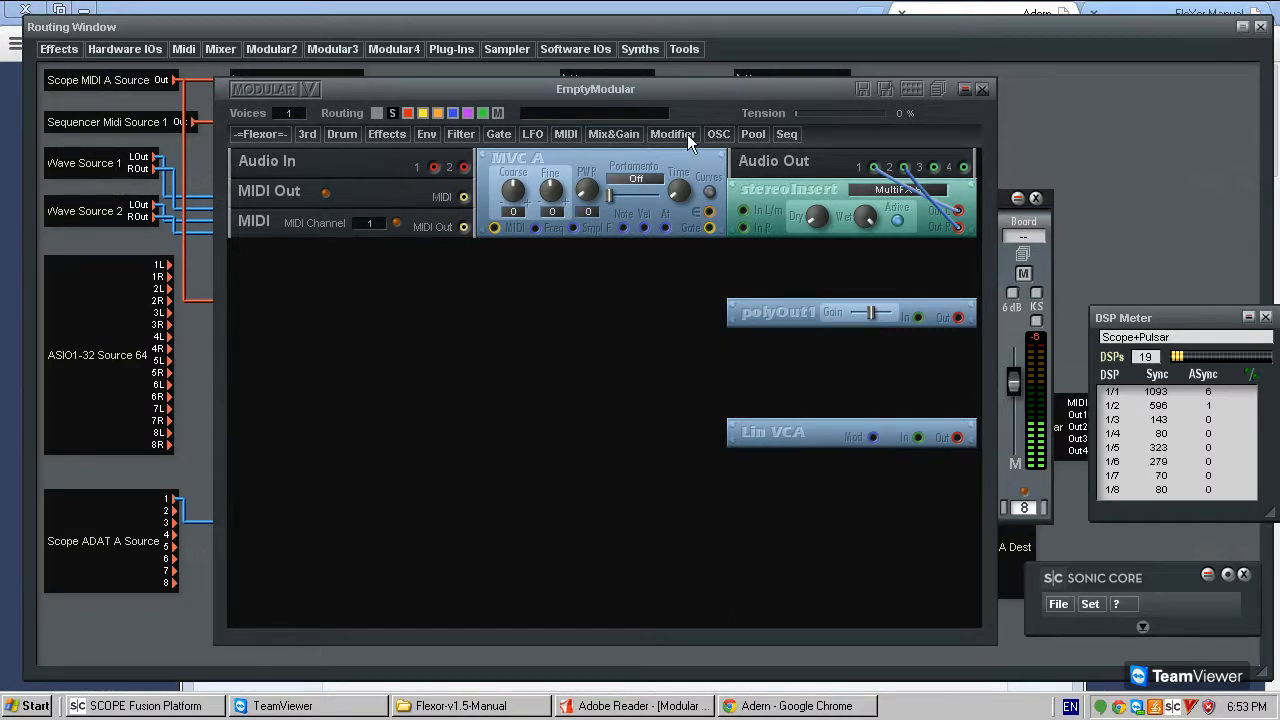
- Switch to Google Chrome and examine the adern.com address and the oscillator collection on the FleXor highlights page
left_click(259, 134)
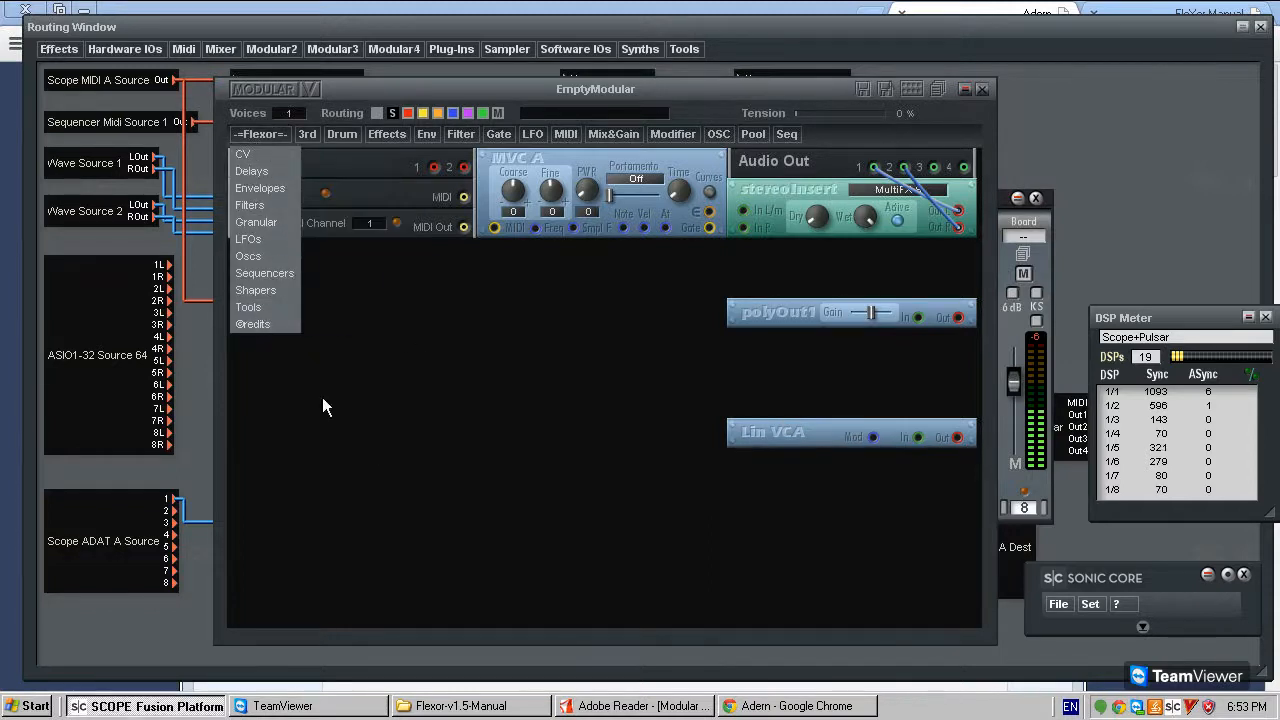
left_click(792, 707)
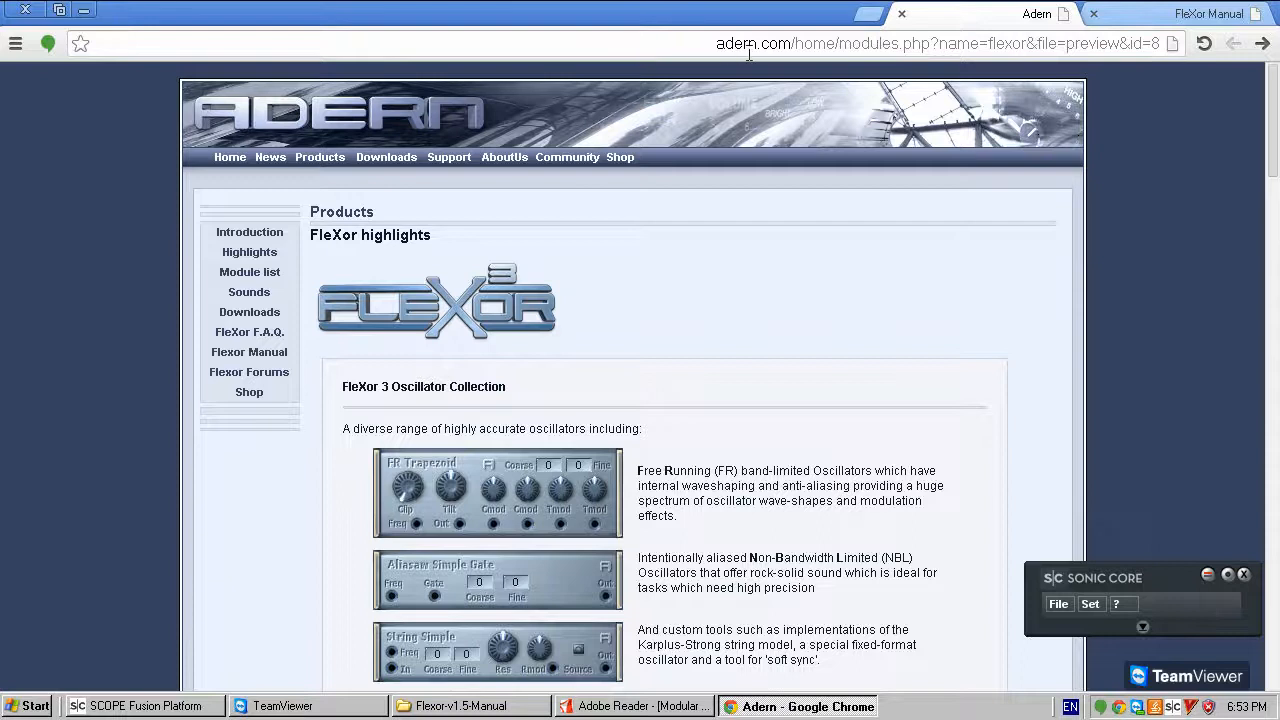
left_click_drag(715, 44, 790, 44)
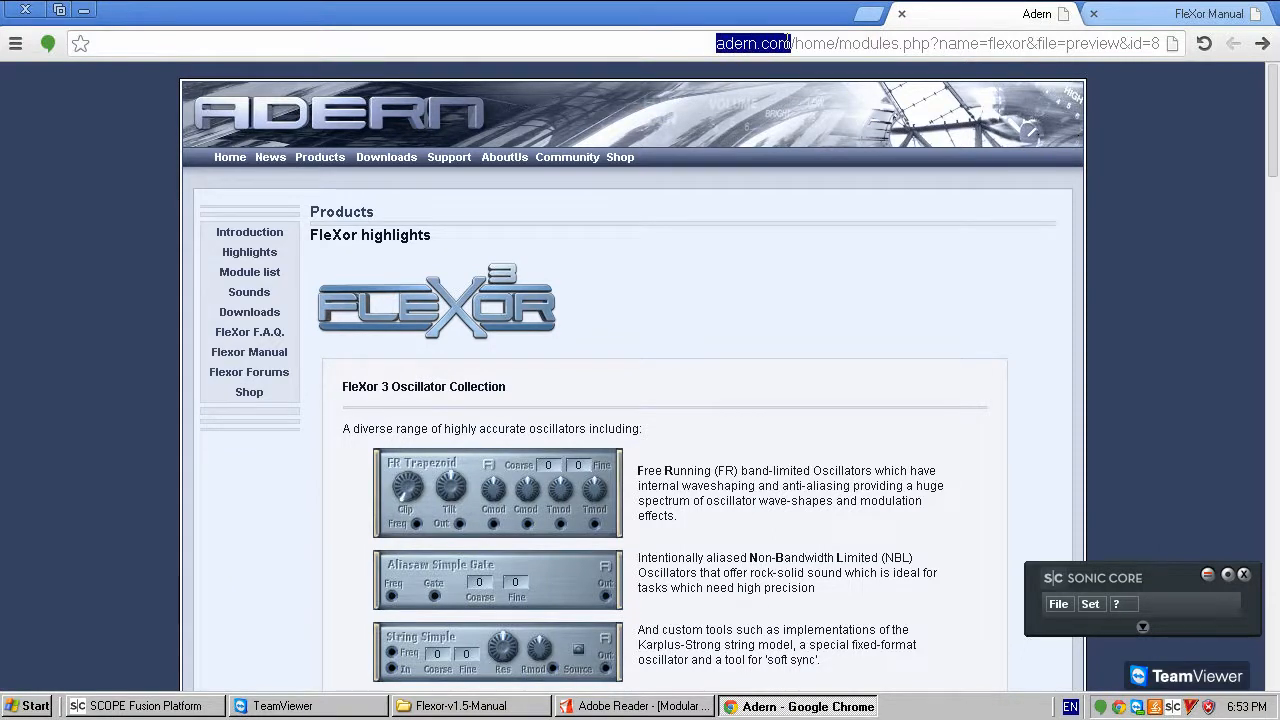
left_click(771, 341)
scroll(768, 341, "down", 3)
scroll(766, 345, "up", 3)
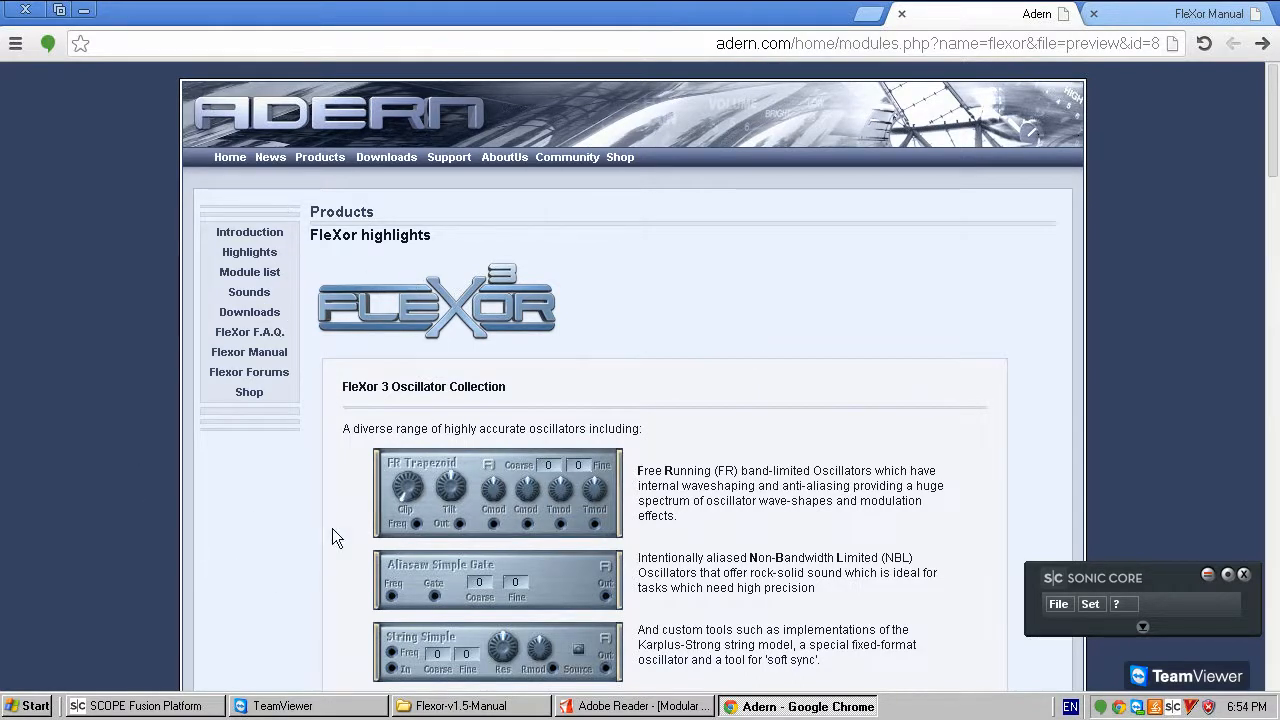
scroll(475, 369, "down", 2)
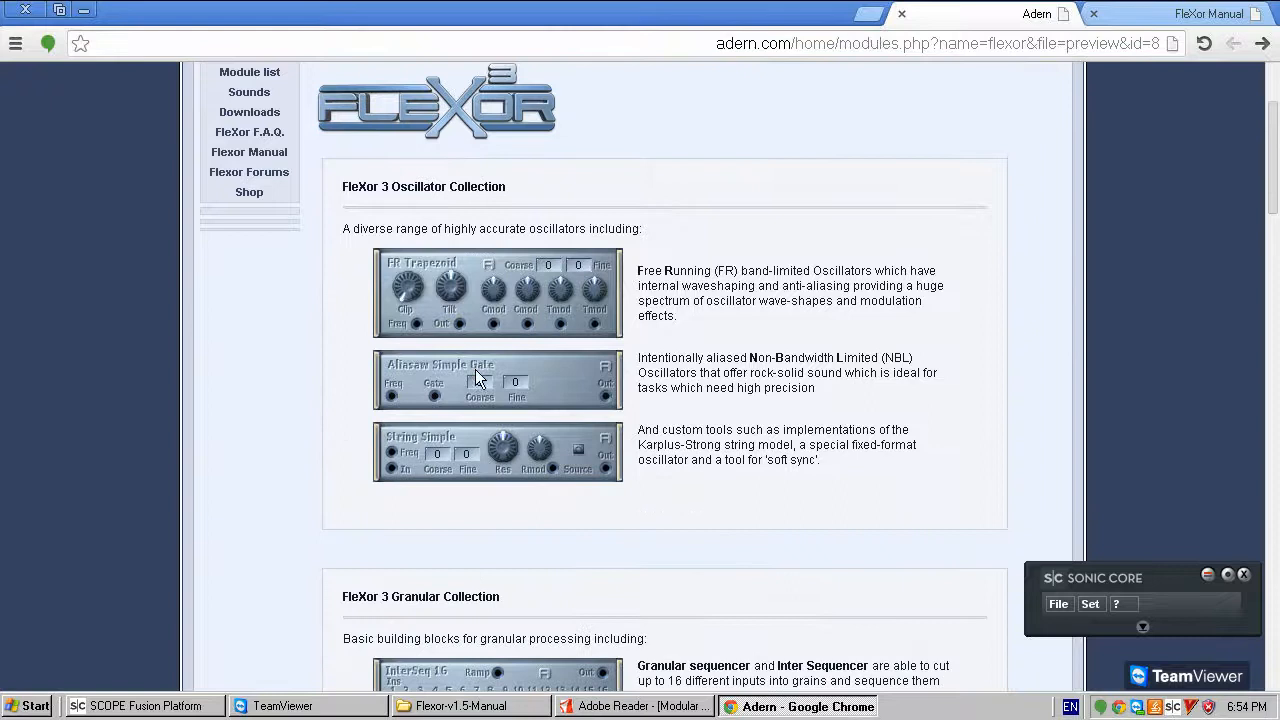
scroll(467, 394, "up", 2)
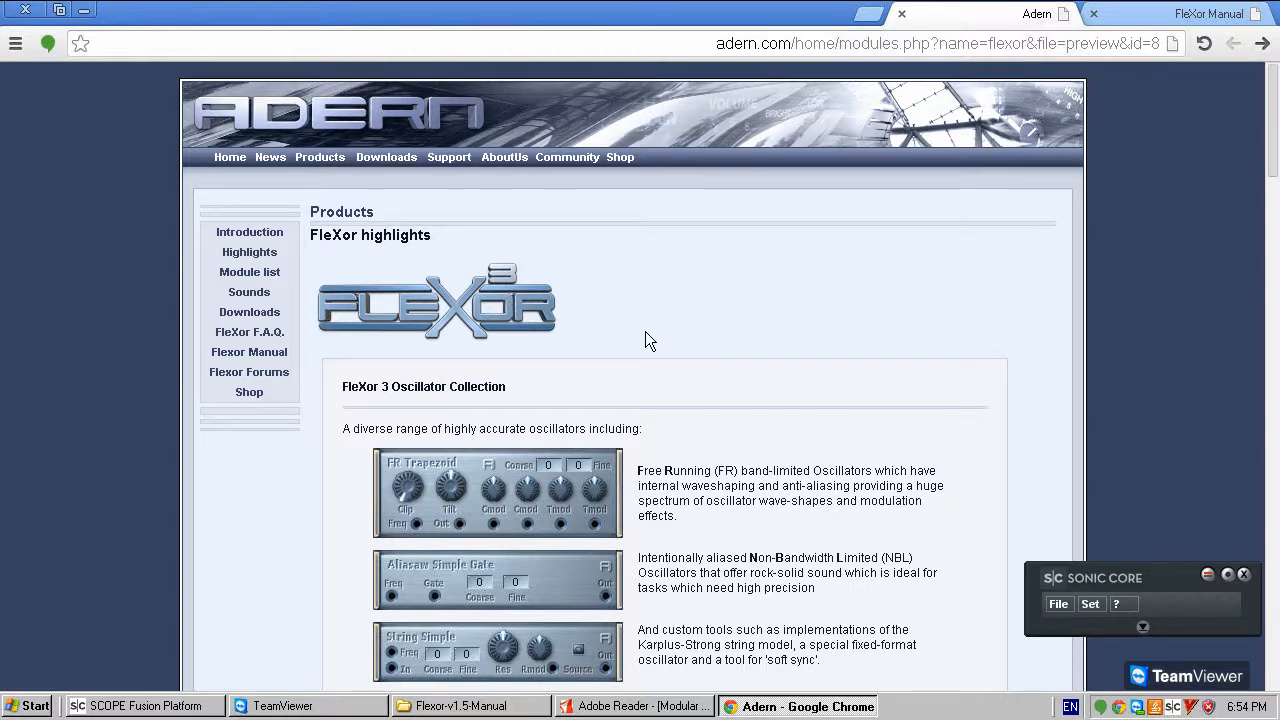
- Look through the granular, shaper and sequencer collections down to the end of the FleXor highlights page
scroll(646, 338, "down", 5)
scroll(640, 380, "down", 5)
scroll(640, 380, "up", 6)
scroll(640, 380, "up", 4)
scroll(578, 447, "down", 20)
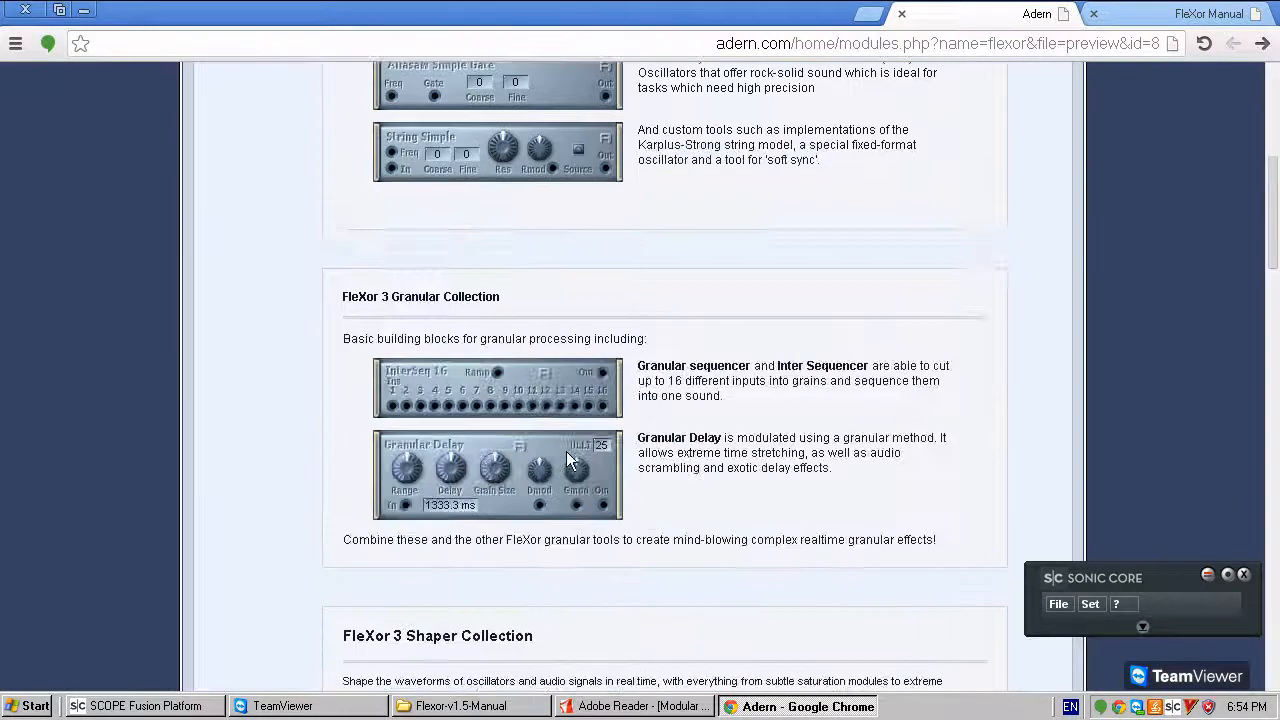
scroll(578, 439, "down", 1)
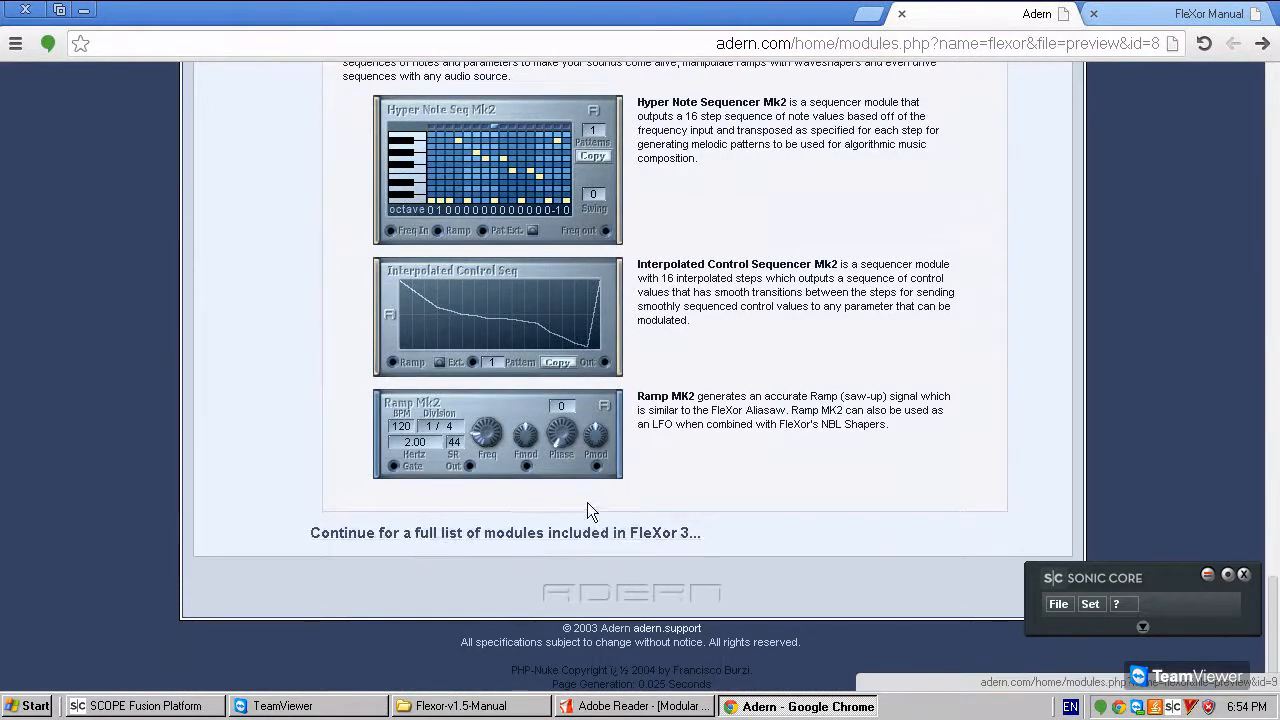
scroll(587, 505, "up", 5)
scroll(605, 588, "down", 5)
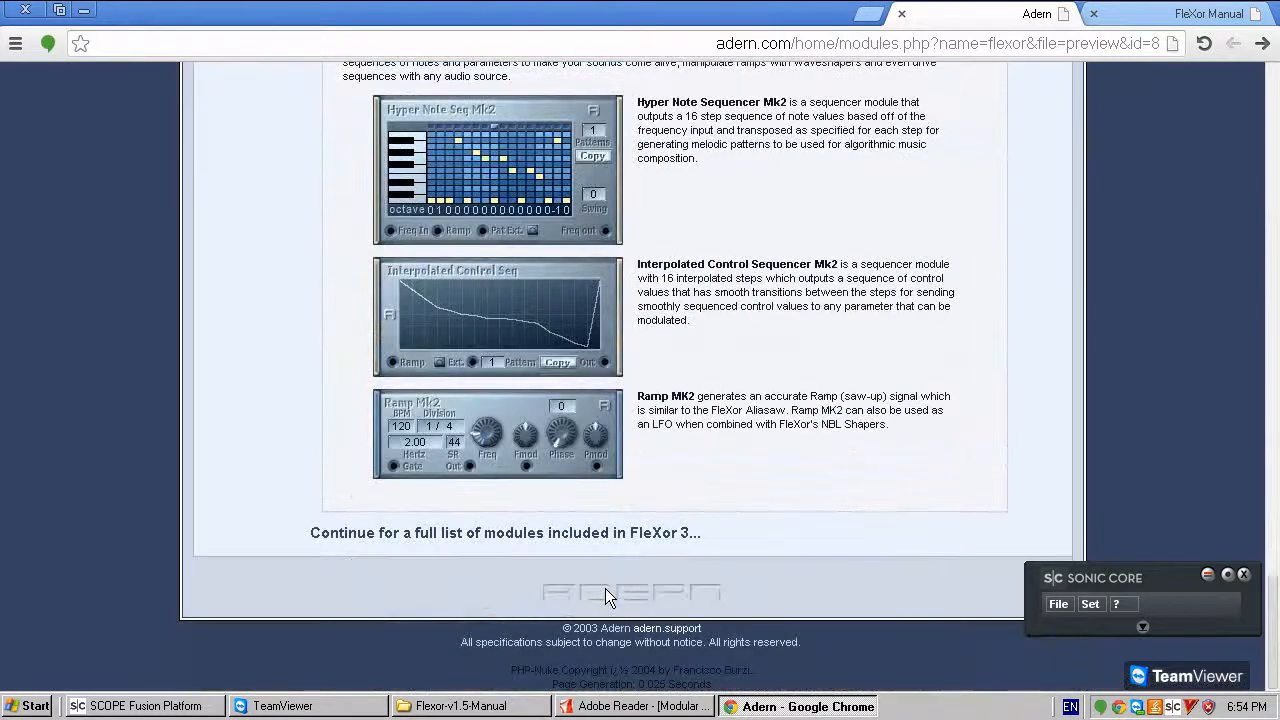
scroll(605, 596, "up", 5)
scroll(605, 596, "down", 5)
- Open the full list of modules included in FleXor 3 and look through its categories
left_click(504, 532)
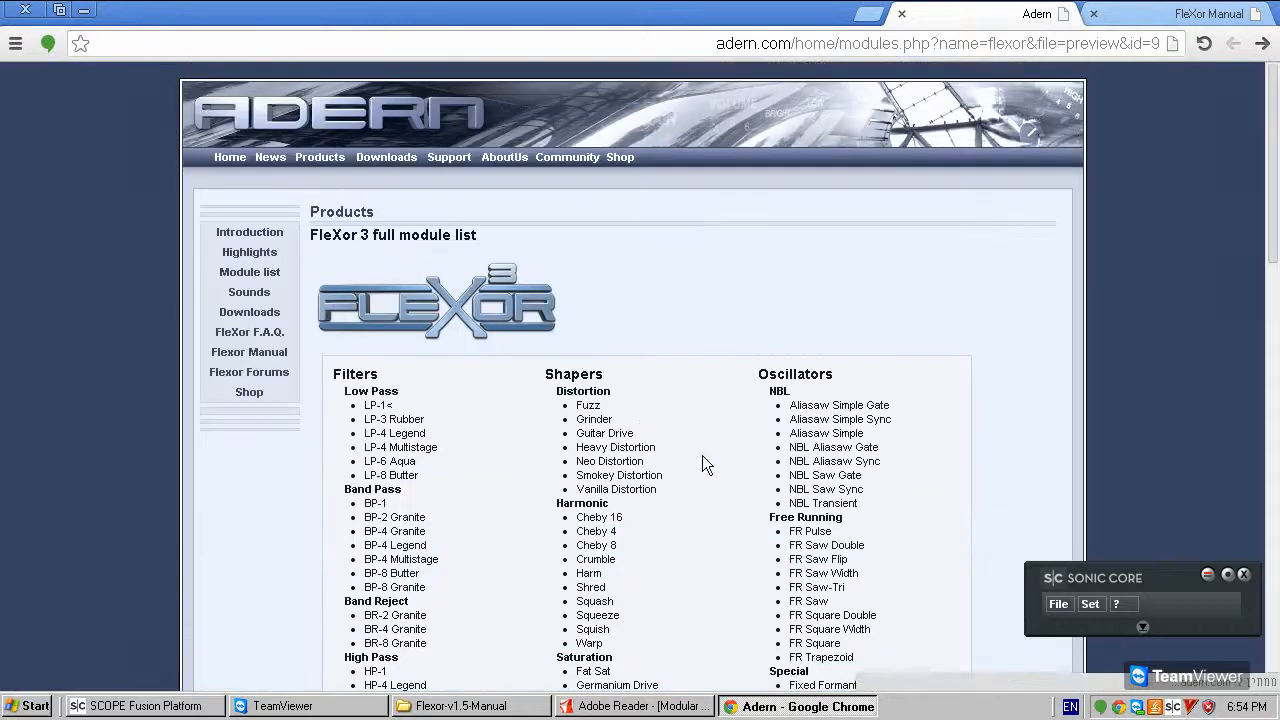
scroll(700, 376, "down", 12)
scroll(708, 395, "up", 12)
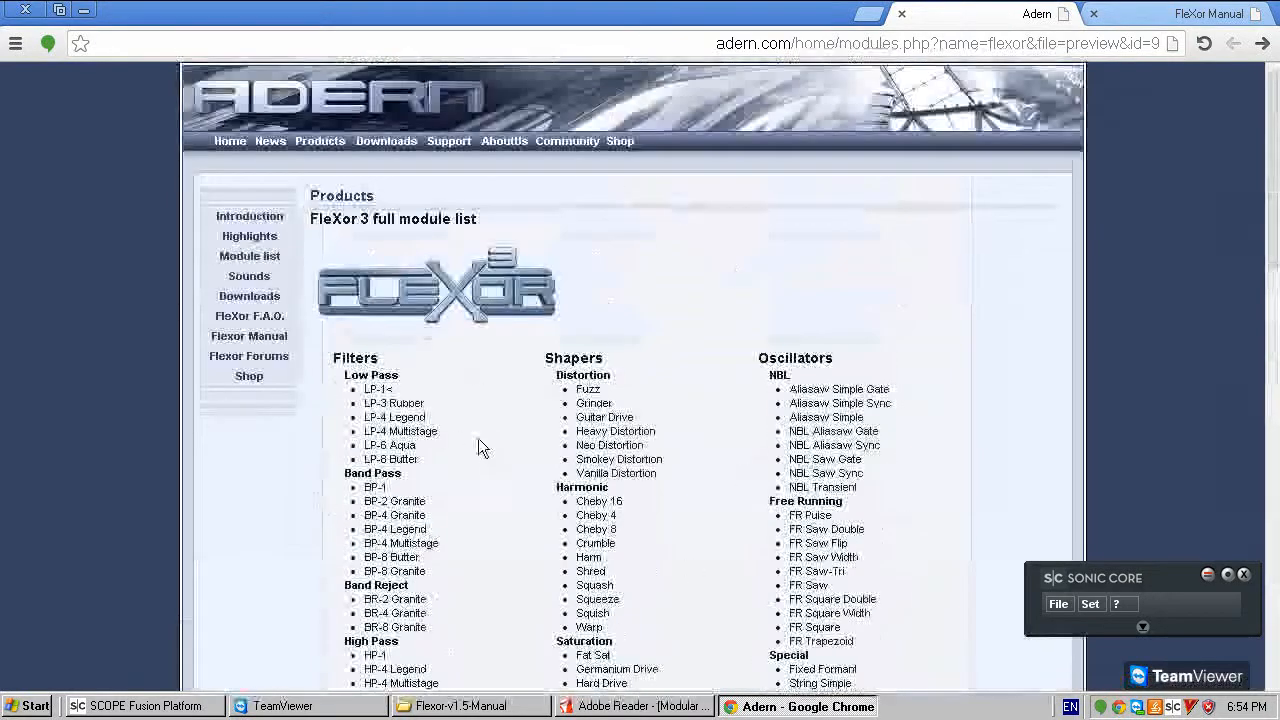
scroll(645, 378, "down", 8)
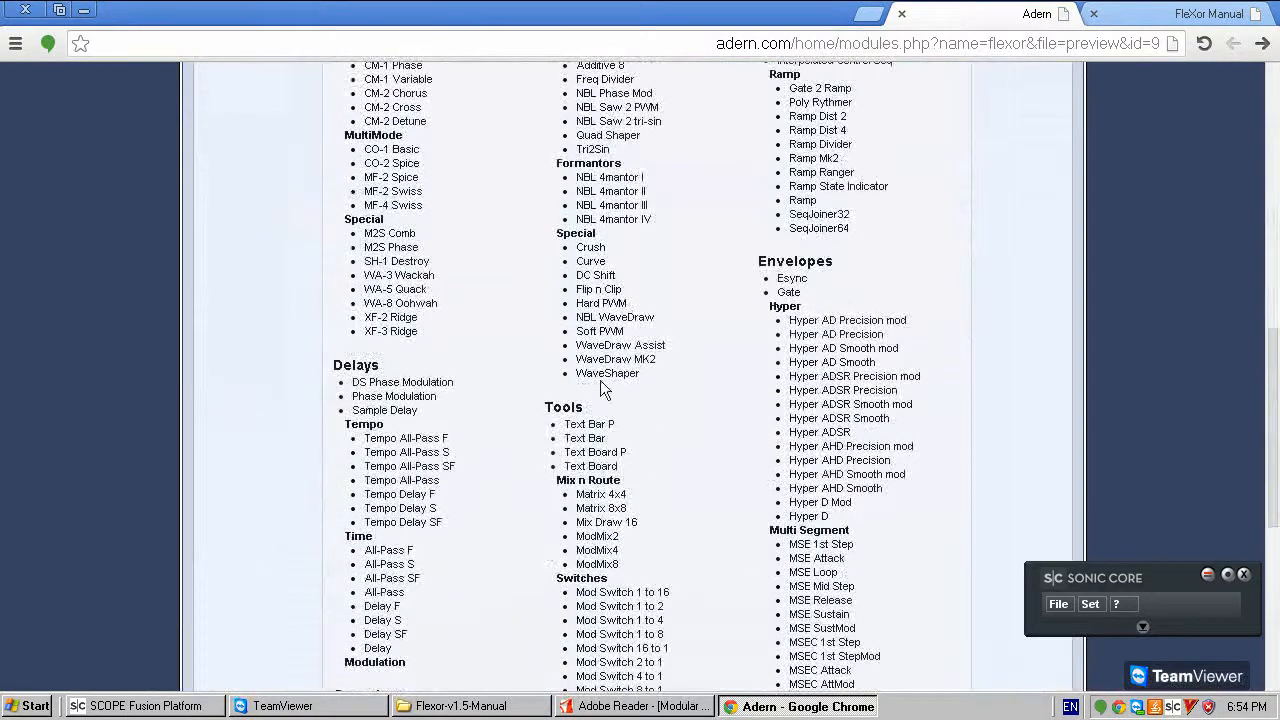
scroll(501, 332, "up", 5)
scroll(505, 332, "up", 3)
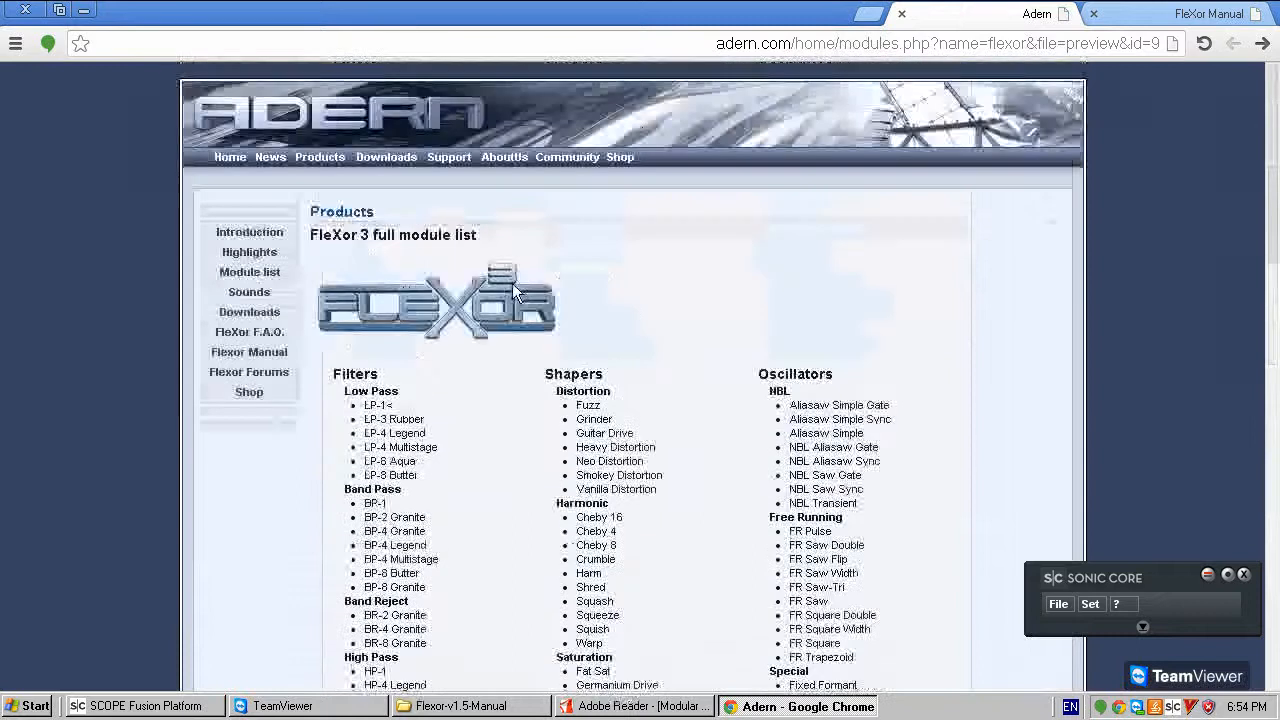
scroll(490, 436, "down", 6)
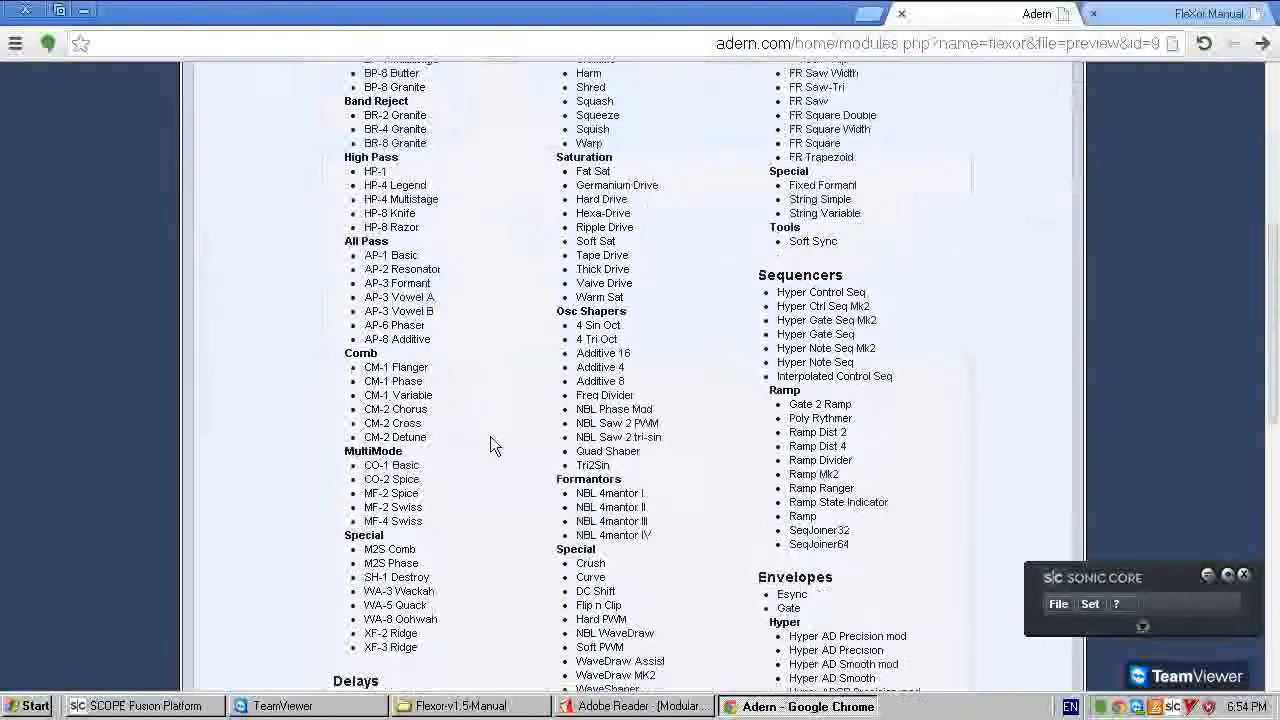
scroll(490, 450, "down", 1)
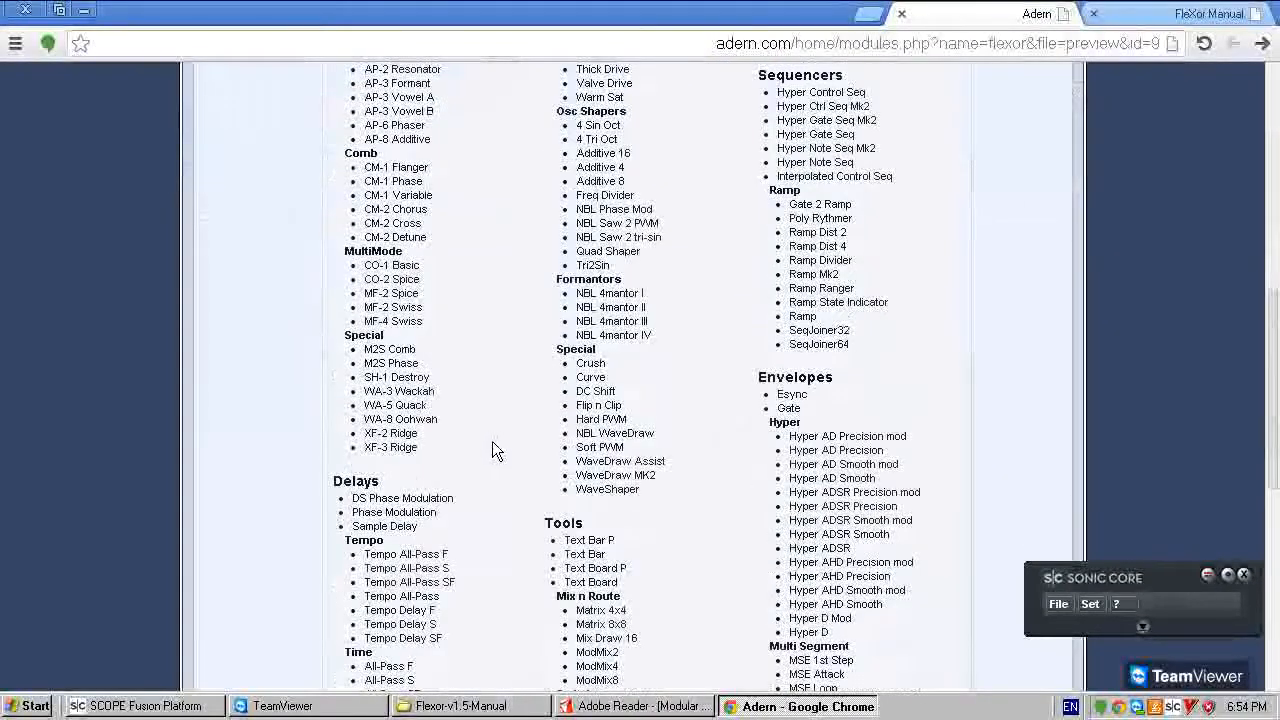
scroll(547, 205, "up", 5)
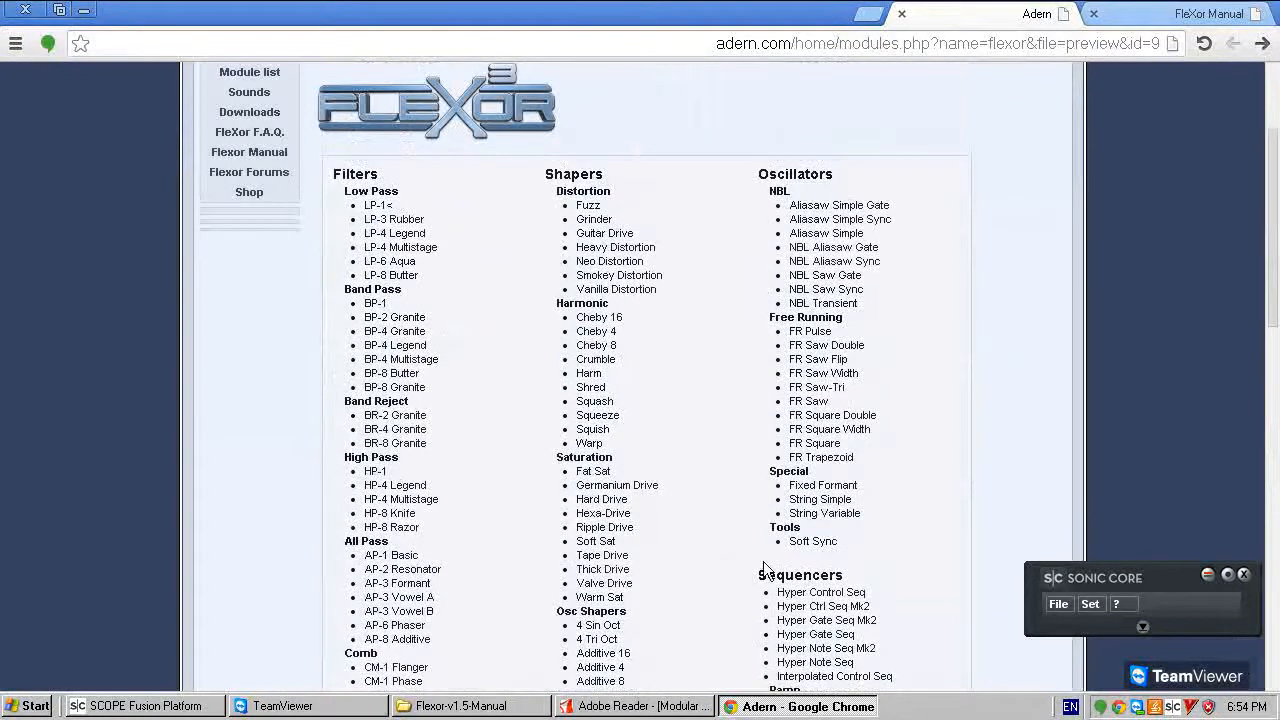
- Switch to SCOPE Fusion Platform and look through the Flexor module categories available in the EmptyModular patch
left_click(157, 708)
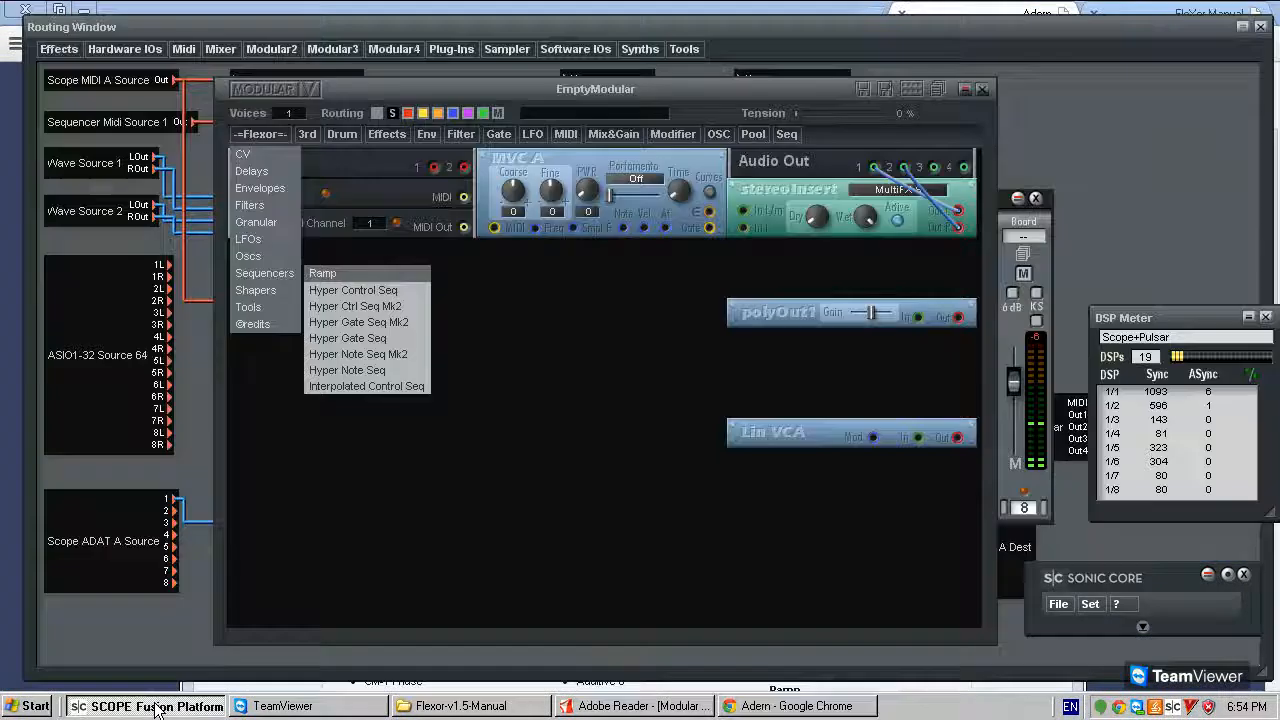
left_click(570, 134)
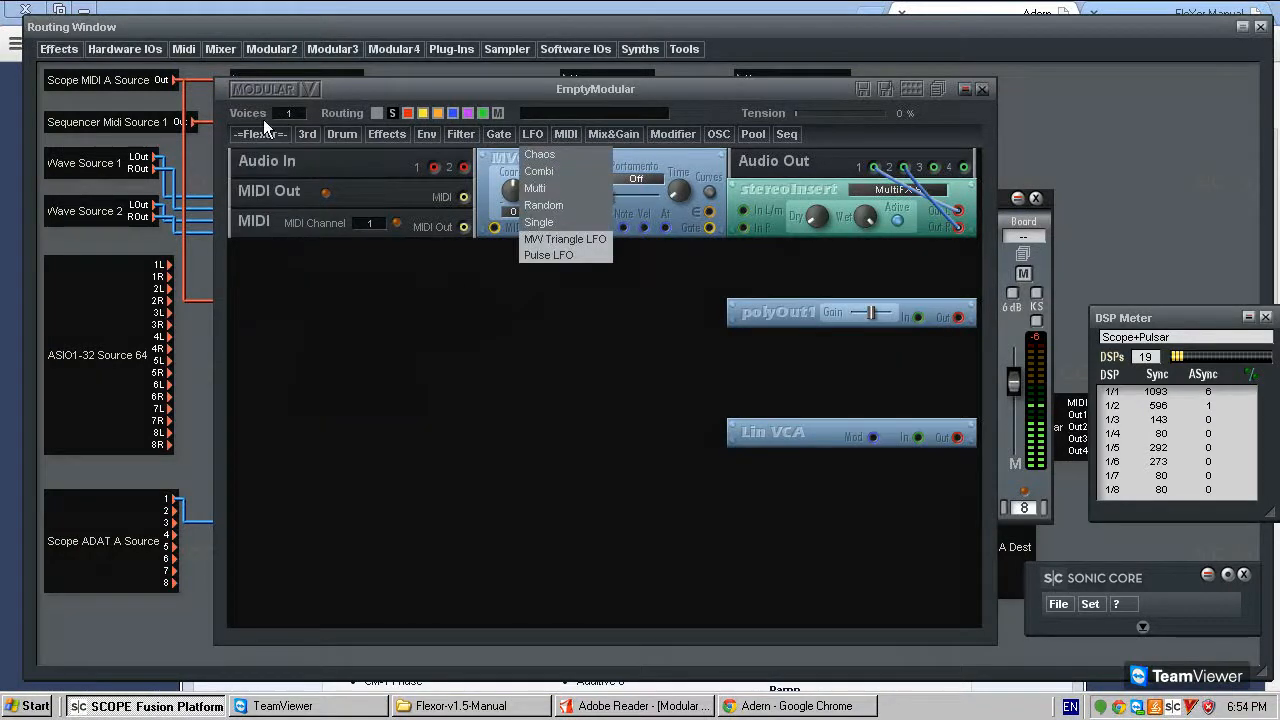
mouse_move(268, 135)
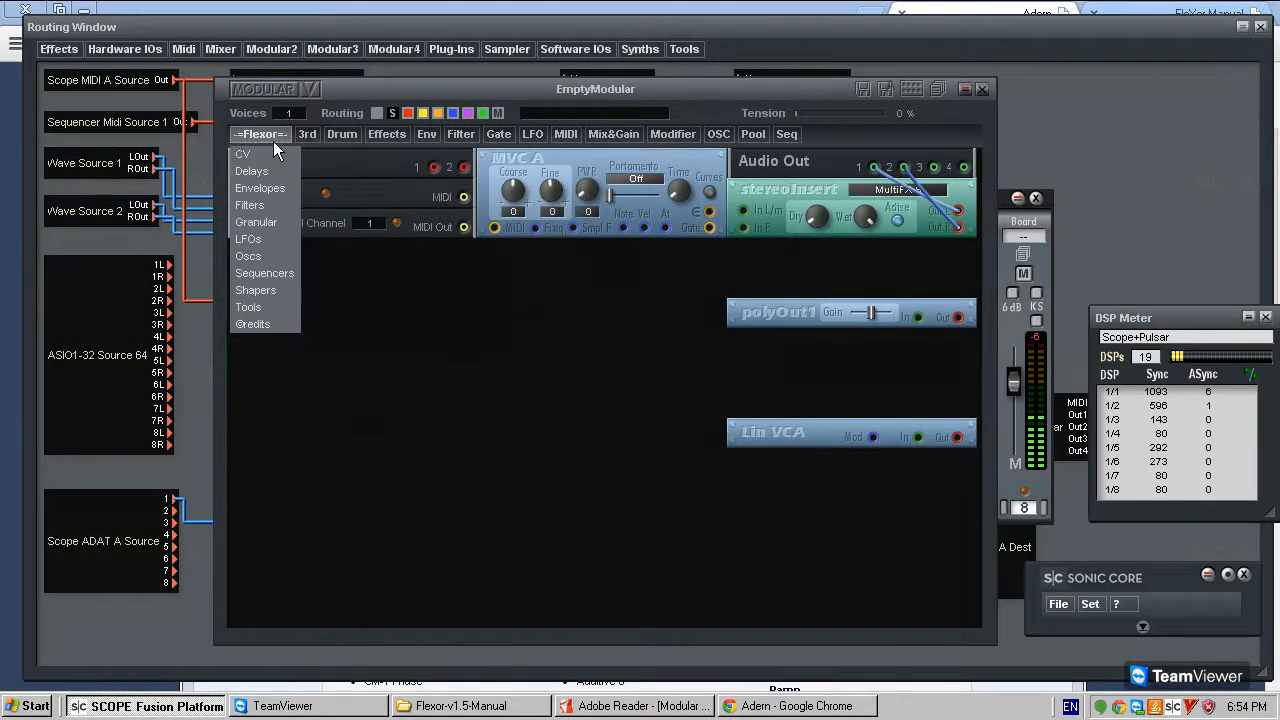
mouse_move(278, 158)
mouse_move(287, 244)
mouse_move(268, 319)
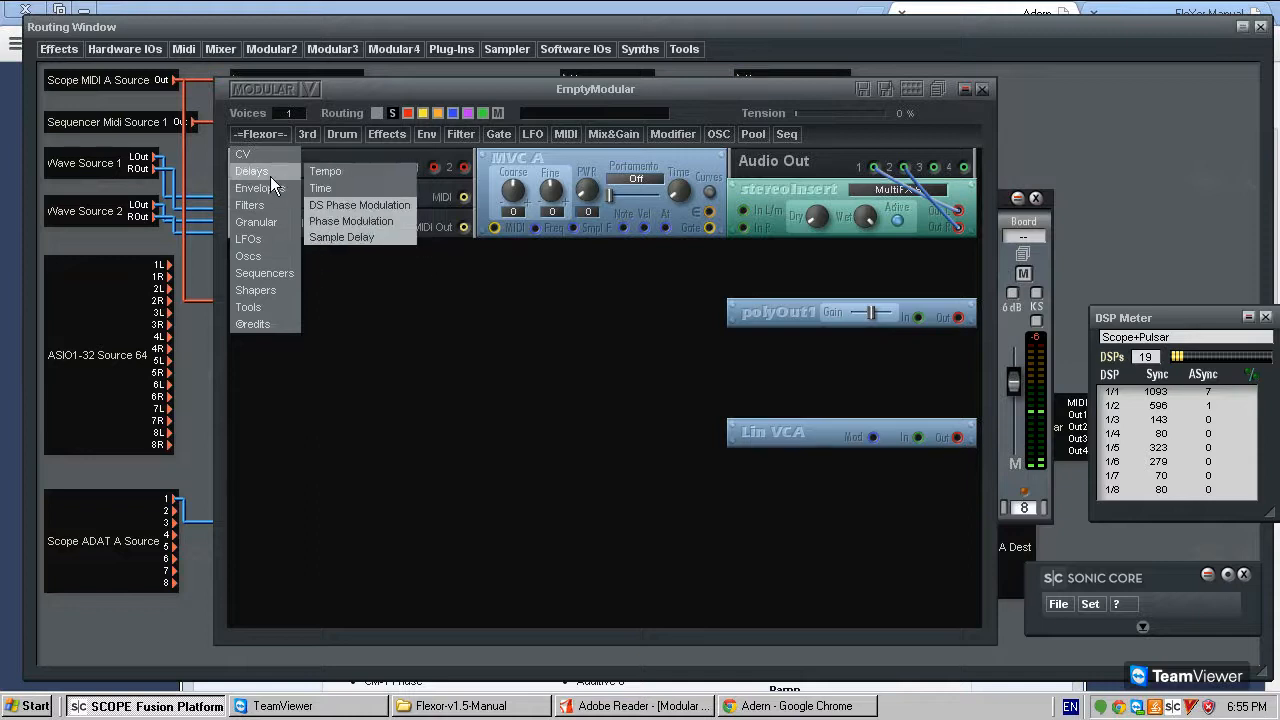
mouse_move(272, 186)
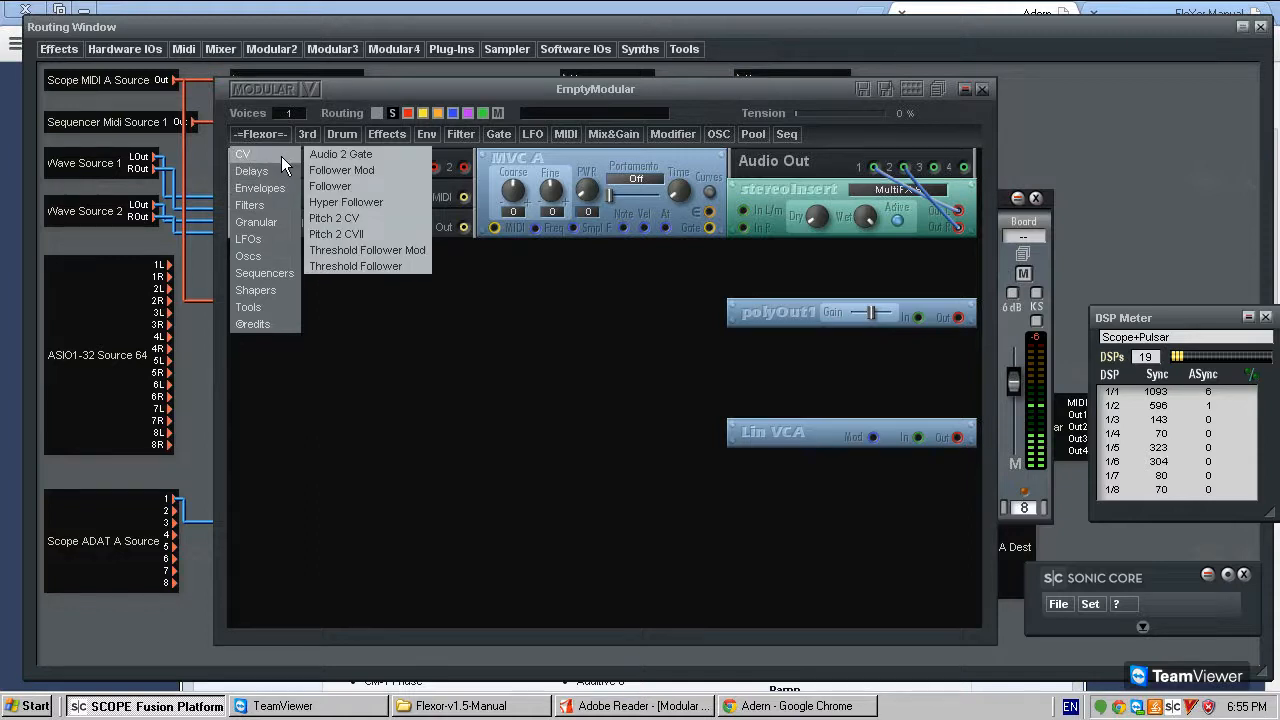
mouse_move(282, 216)
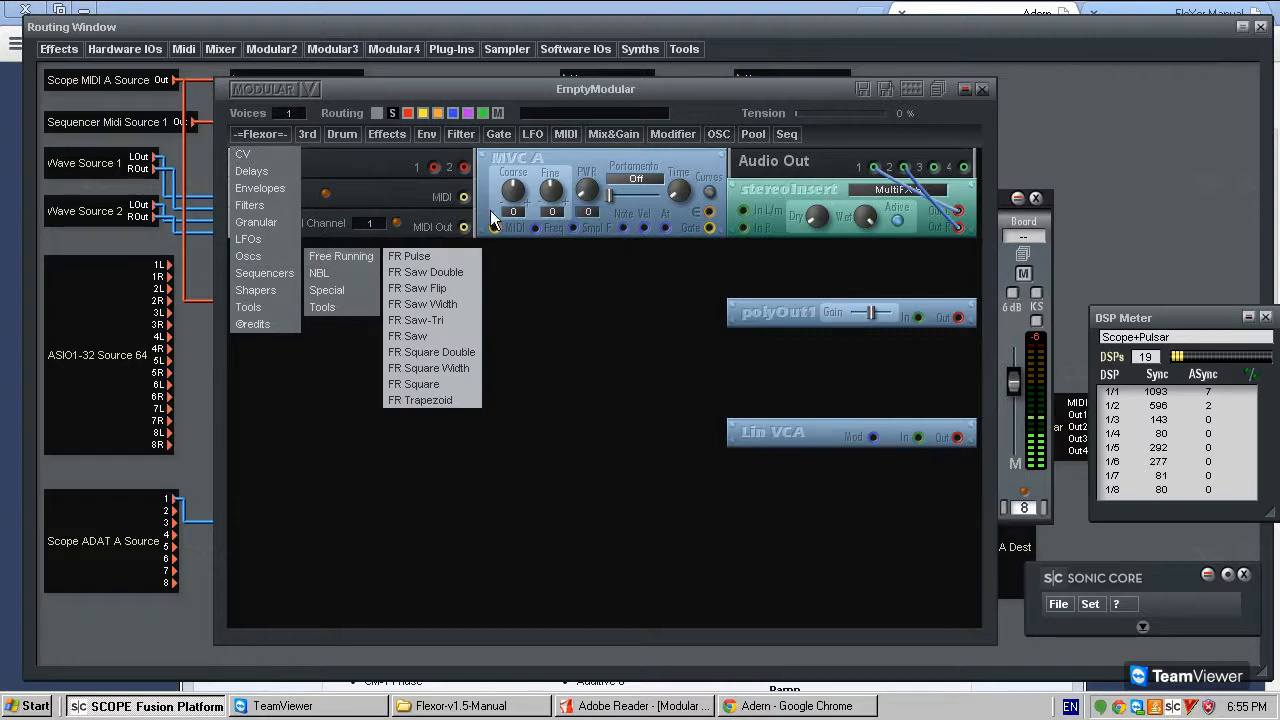
left_click(636, 284)
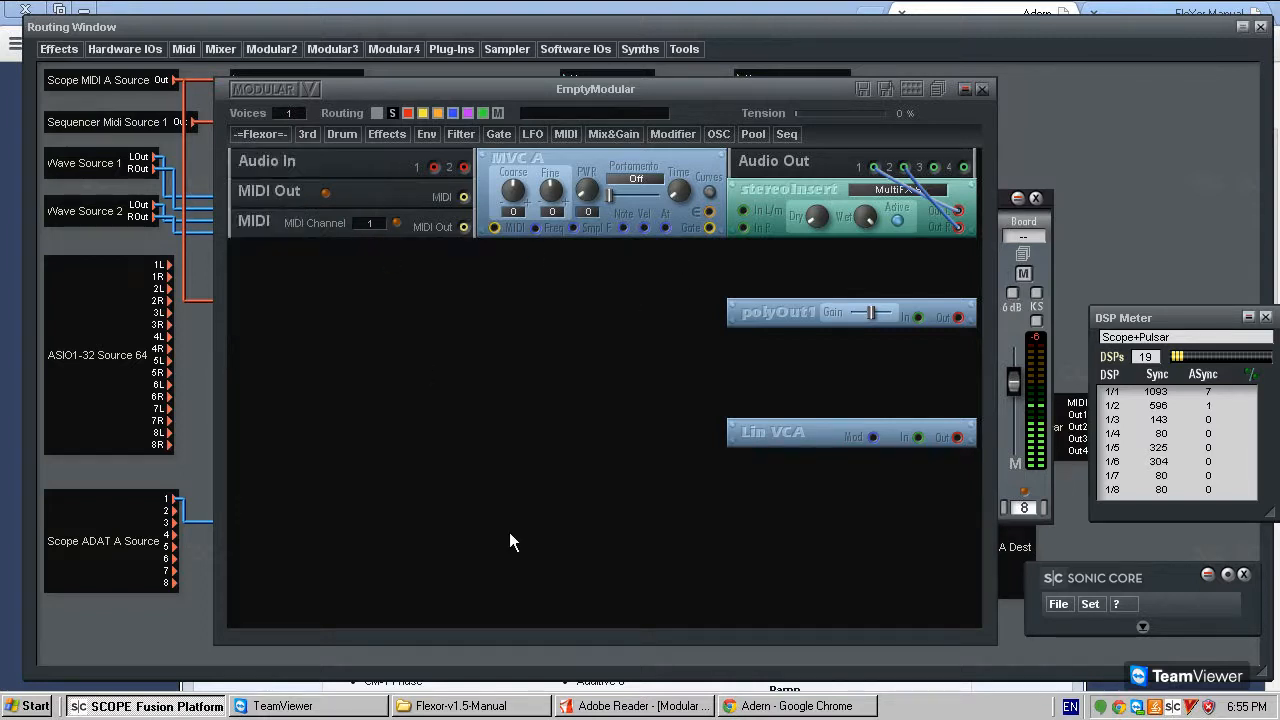
- Move the Lin VCA module up, closer beneath the polyOut1 module
mouse_move(605, 163)
left_mouse_down()
mouse_move(612, 203)
mouse_move(597, 177)
mouse_move(613, 161)
mouse_move(600, 163)
left_mouse_up()
mouse_move(788, 310)
left_mouse_down()
mouse_move(782, 301)
mouse_move(787, 311)
left_mouse_up()
left_click_drag(783, 441, 776, 404)
mouse_move(797, 190)
left_mouse_down()
mouse_move(793, 228)
mouse_move(795, 191)
left_mouse_up()
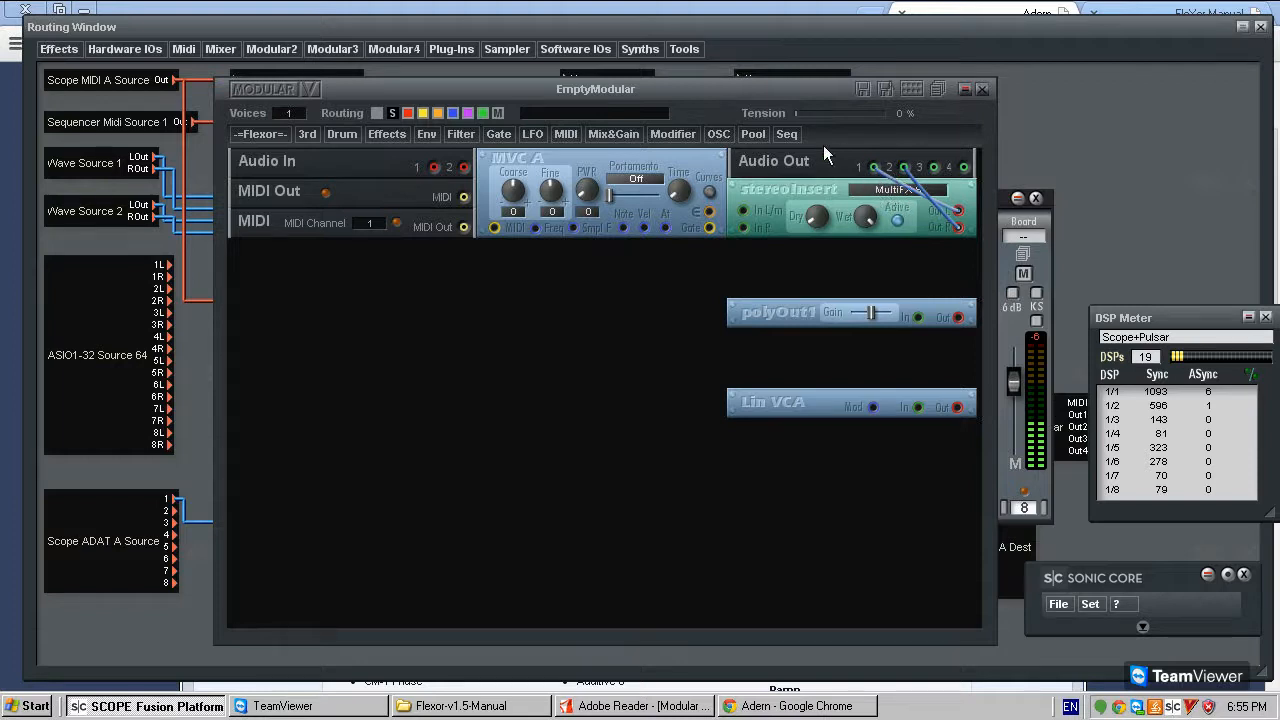
left_click(876, 191)
left_click(593, 260)
mouse_move(768, 410)
left_mouse_down()
mouse_move(726, 413)
mouse_move(735, 382)
mouse_move(707, 431)
mouse_move(763, 385)
mouse_move(753, 398)
left_mouse_up()
- Look through the Flexor modules again, including the Sequencers, Oscs and Delays categories
left_click(257, 132)
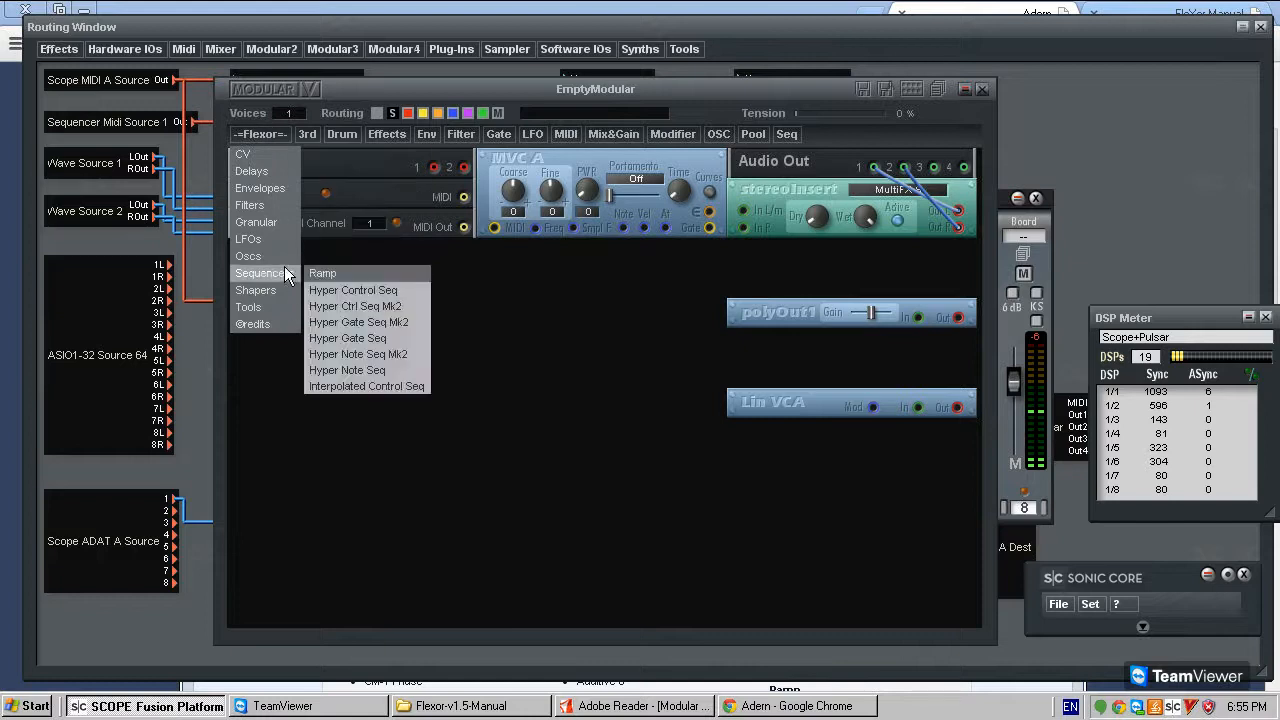
mouse_move(298, 256)
mouse_move(369, 257)
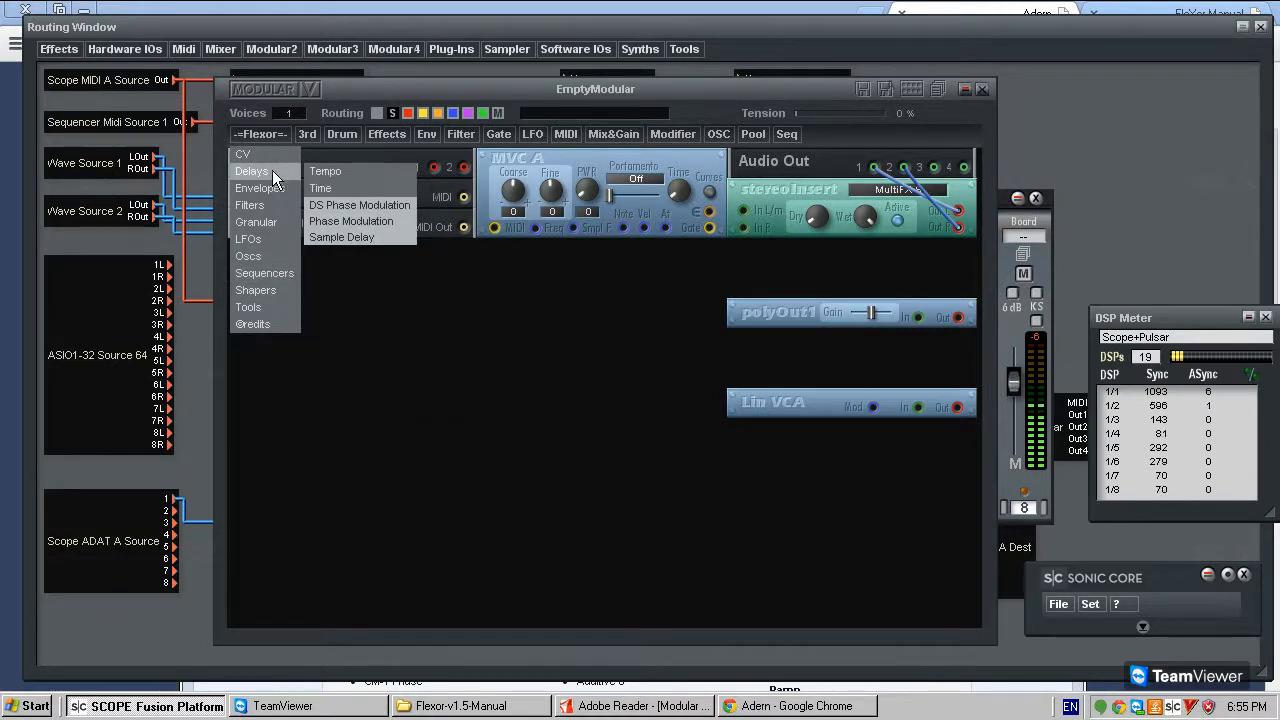
left_click(607, 316)
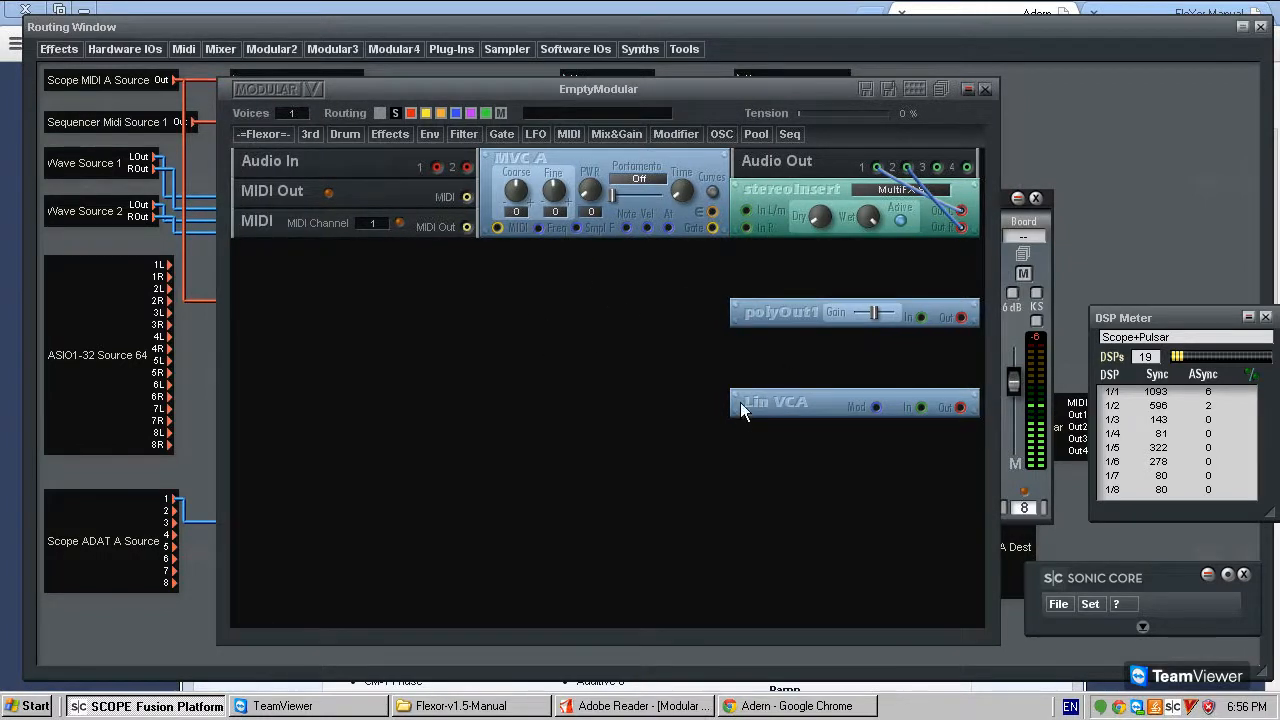
left_click(277, 133)
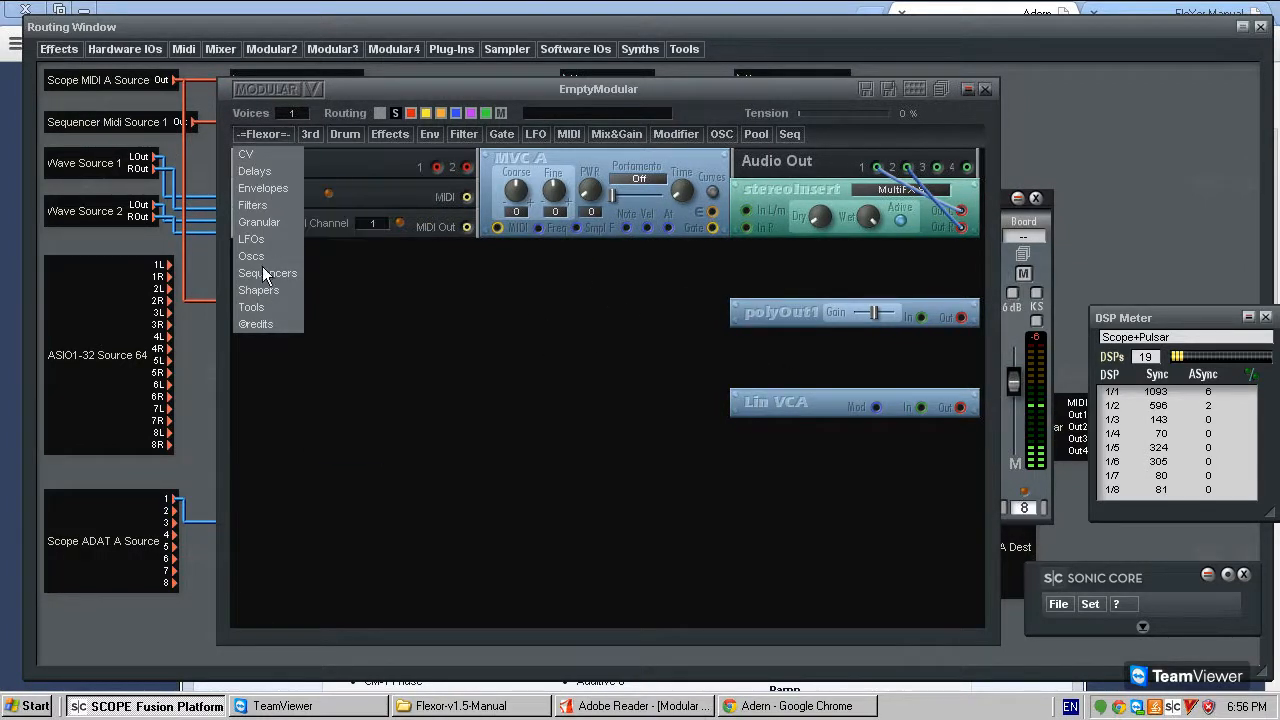
left_click(790, 392)
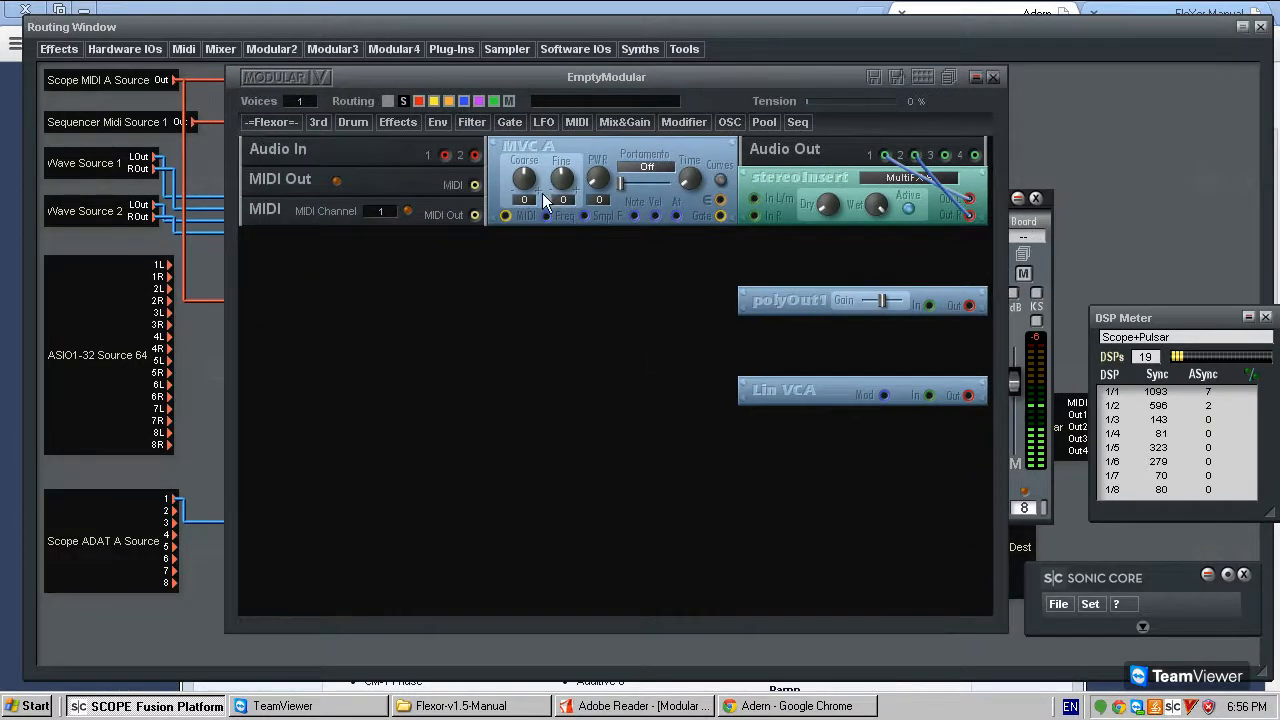
left_click(297, 121)
left_click_drag(536, 184, 543, 130)
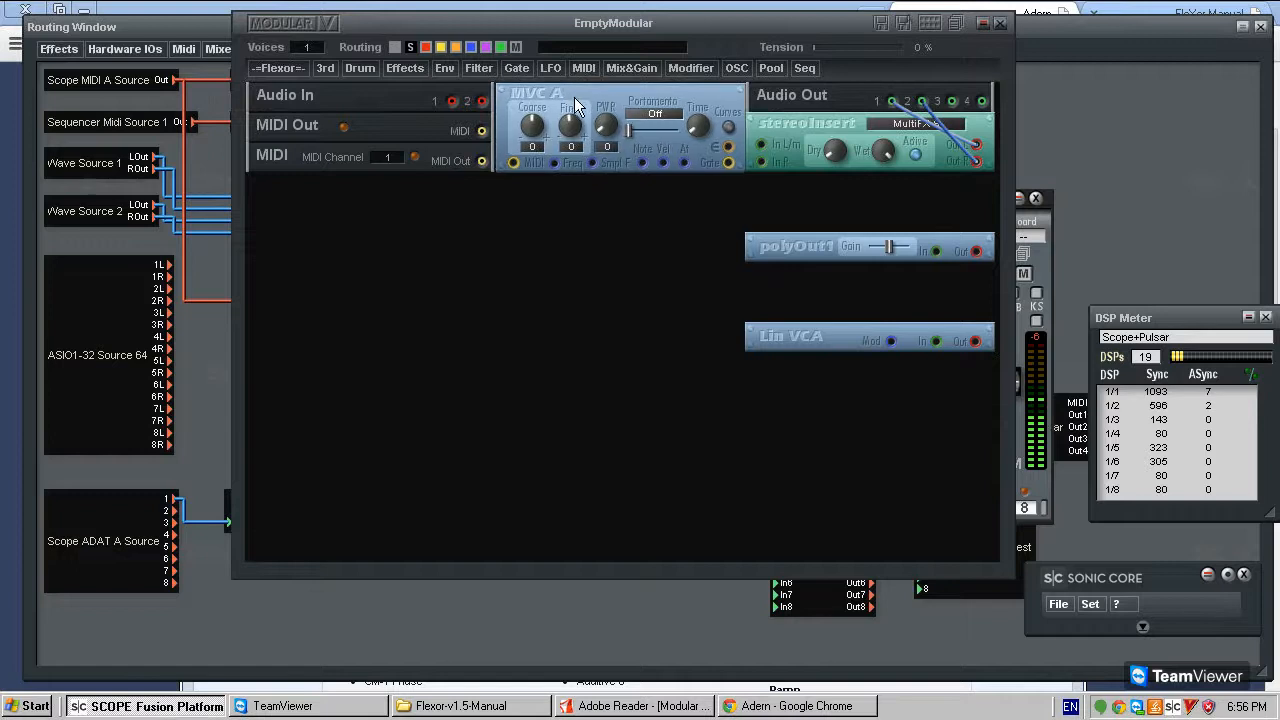
left_click_drag(695, 20, 677, 96)
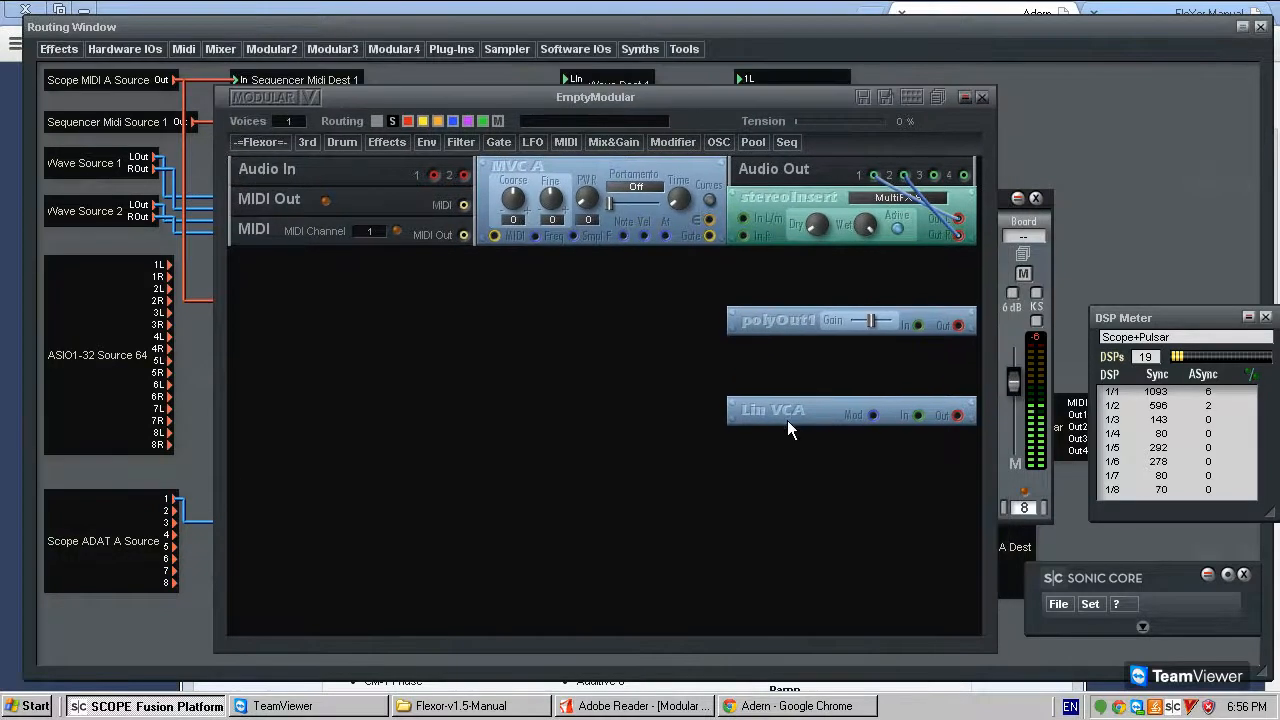
mouse_move(783, 318)
left_mouse_down()
mouse_move(781, 348)
mouse_move(764, 316)
left_mouse_up()
- Add a Flexor NBL Aliasaw Gate oscillator and place it below the MIDI module, level with polyOut1
left_click(262, 143)
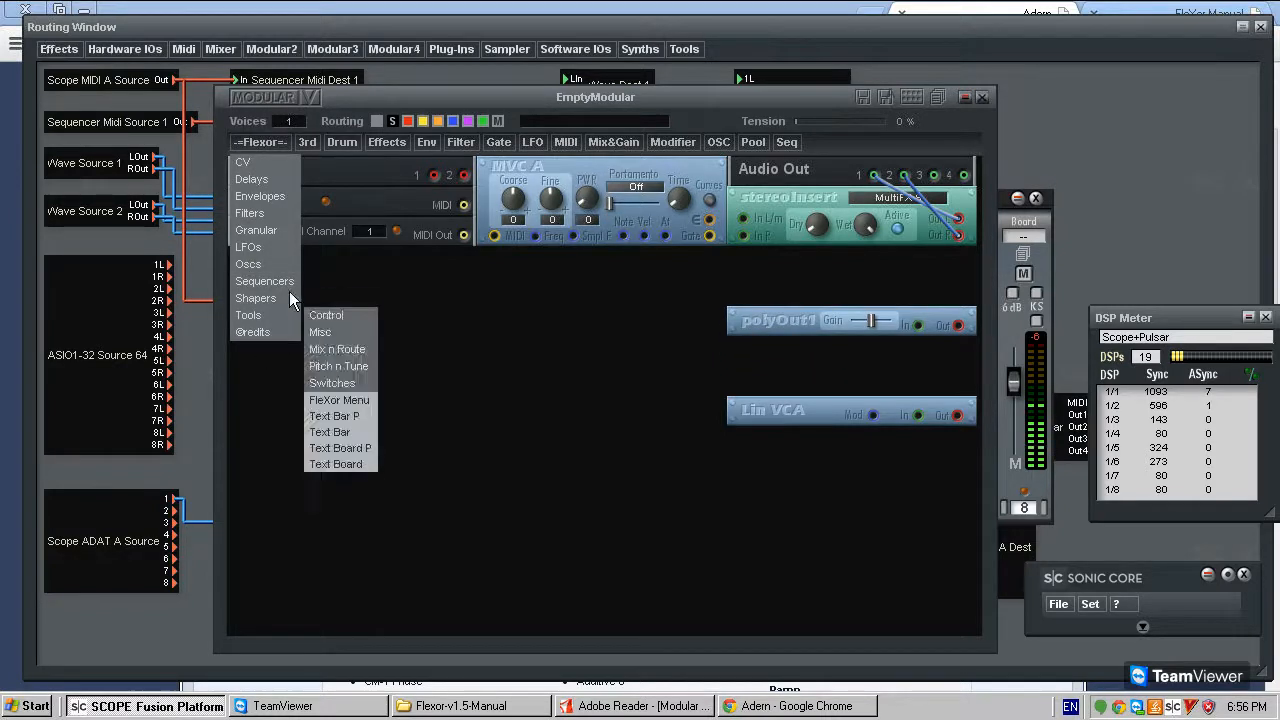
mouse_move(288, 264)
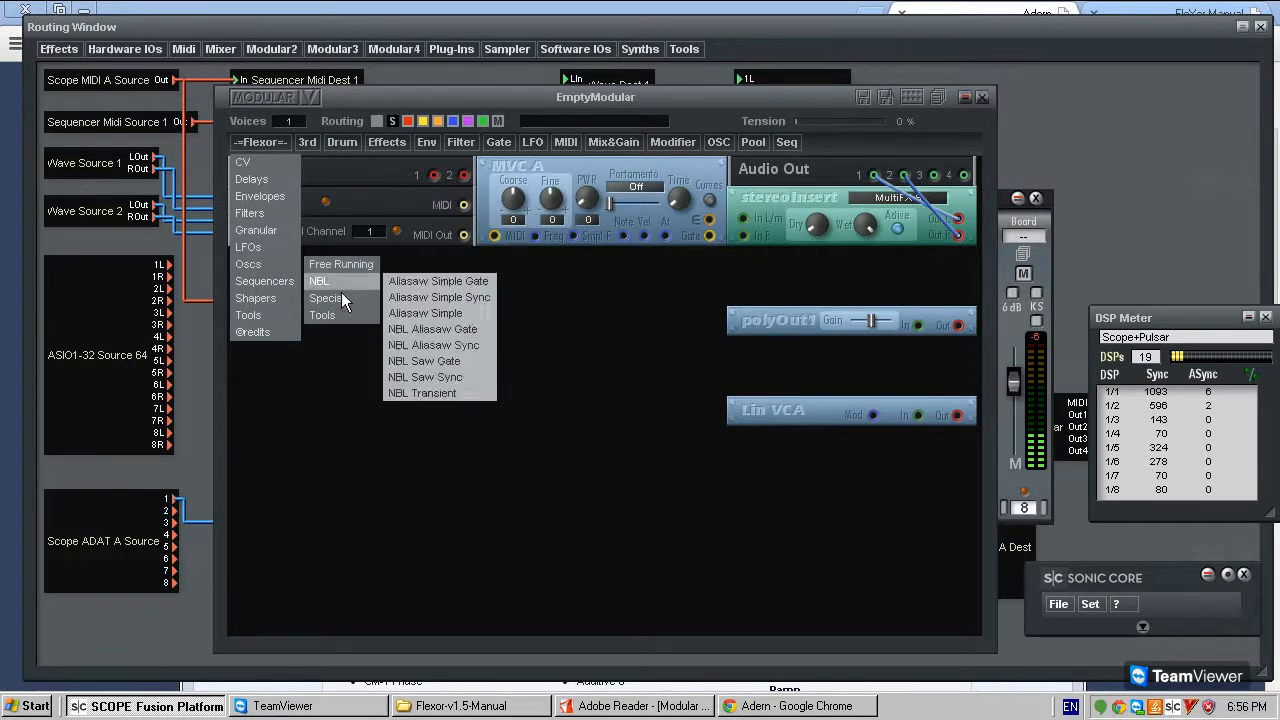
left_click(448, 330)
left_click_drag(402, 343, 417, 302)
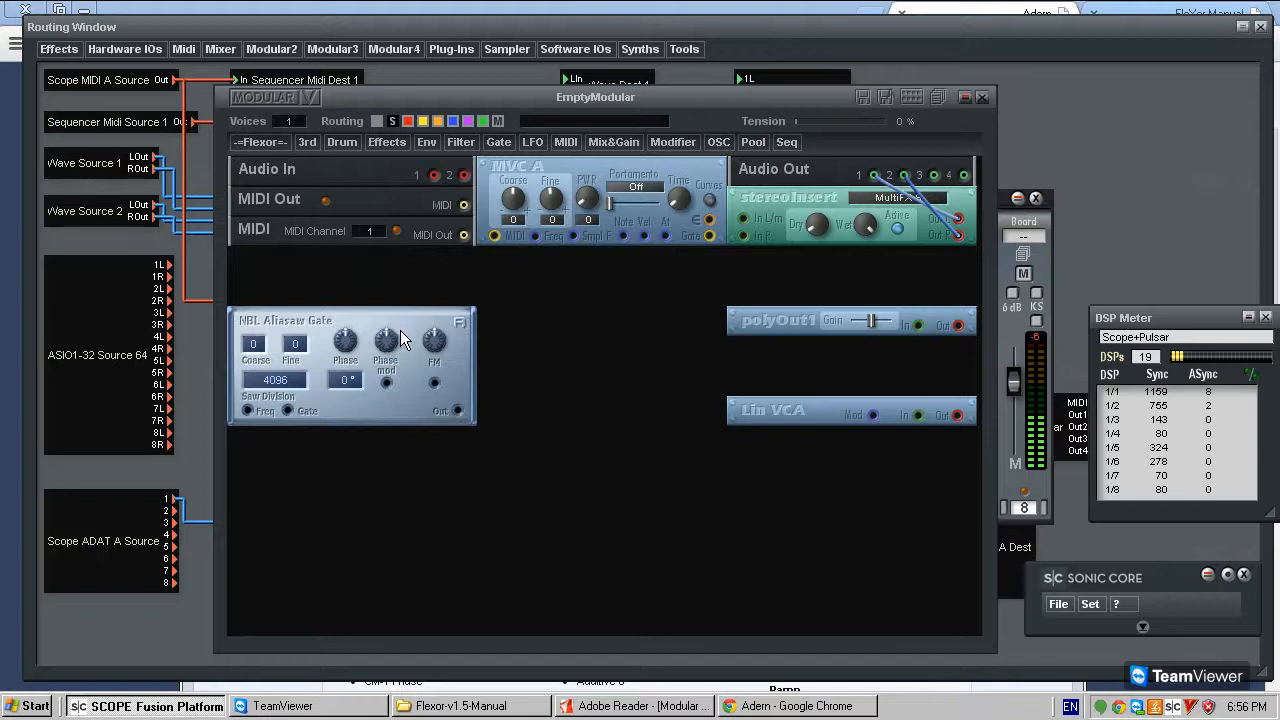
- Open the NBL Aliasaw Gate module's description and move it over the empty middle of the patch to read it
left_click(462, 328)
left_click_drag(330, 280, 567, 360)
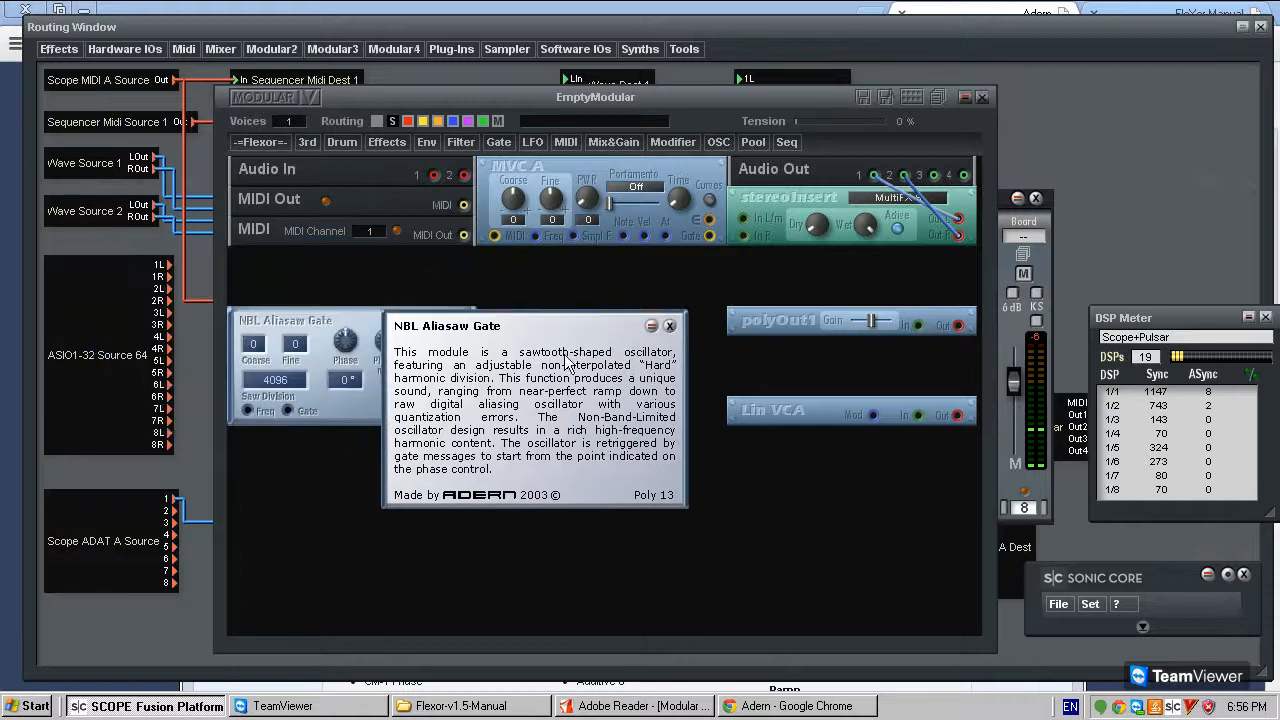
- Close the module description and consult the table of contents of the local FleXor Manual in Chrome before returning to SCOPE
left_click(668, 327)
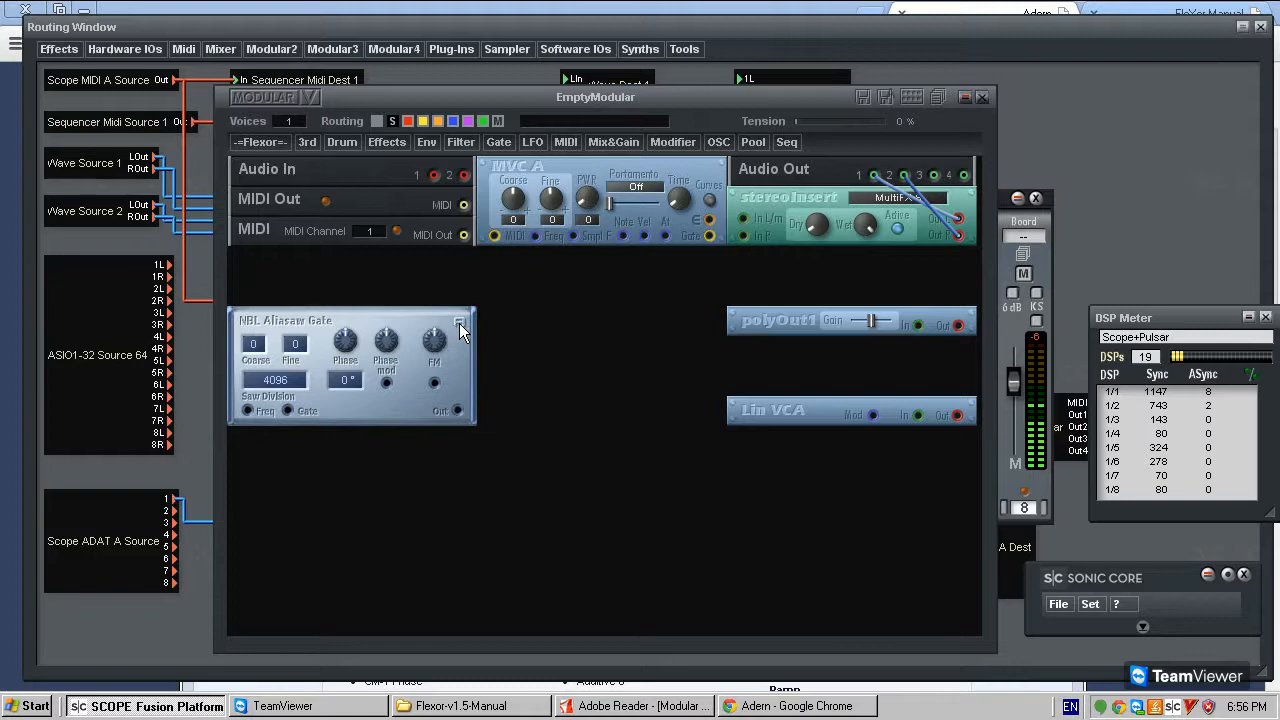
left_click(598, 706)
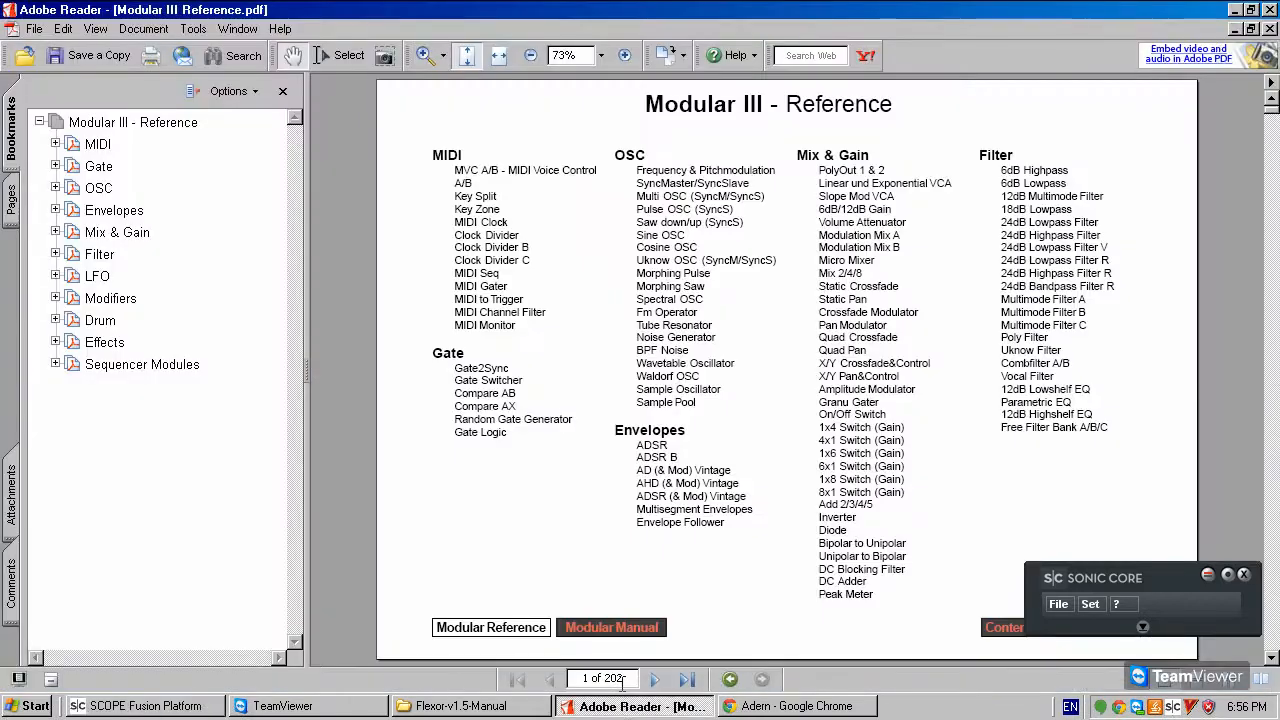
left_click(630, 706)
left_click(790, 706)
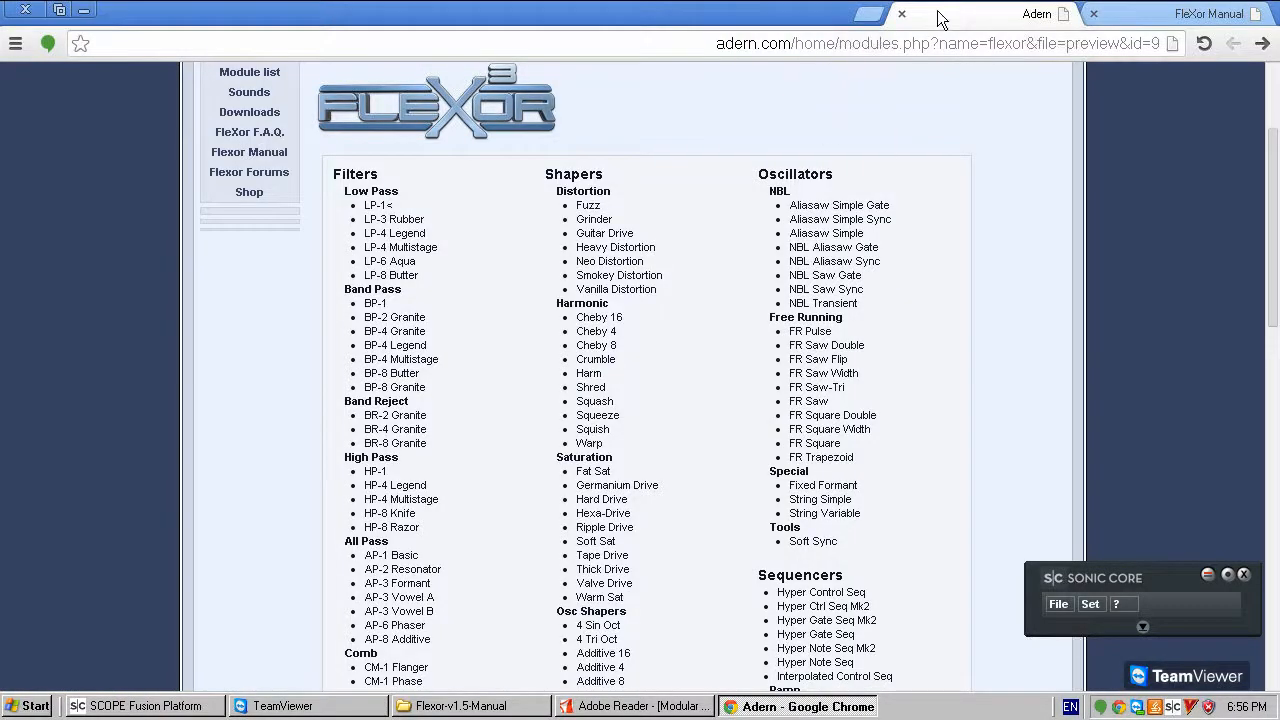
left_click(1203, 14)
scroll(650, 300, "down", 3)
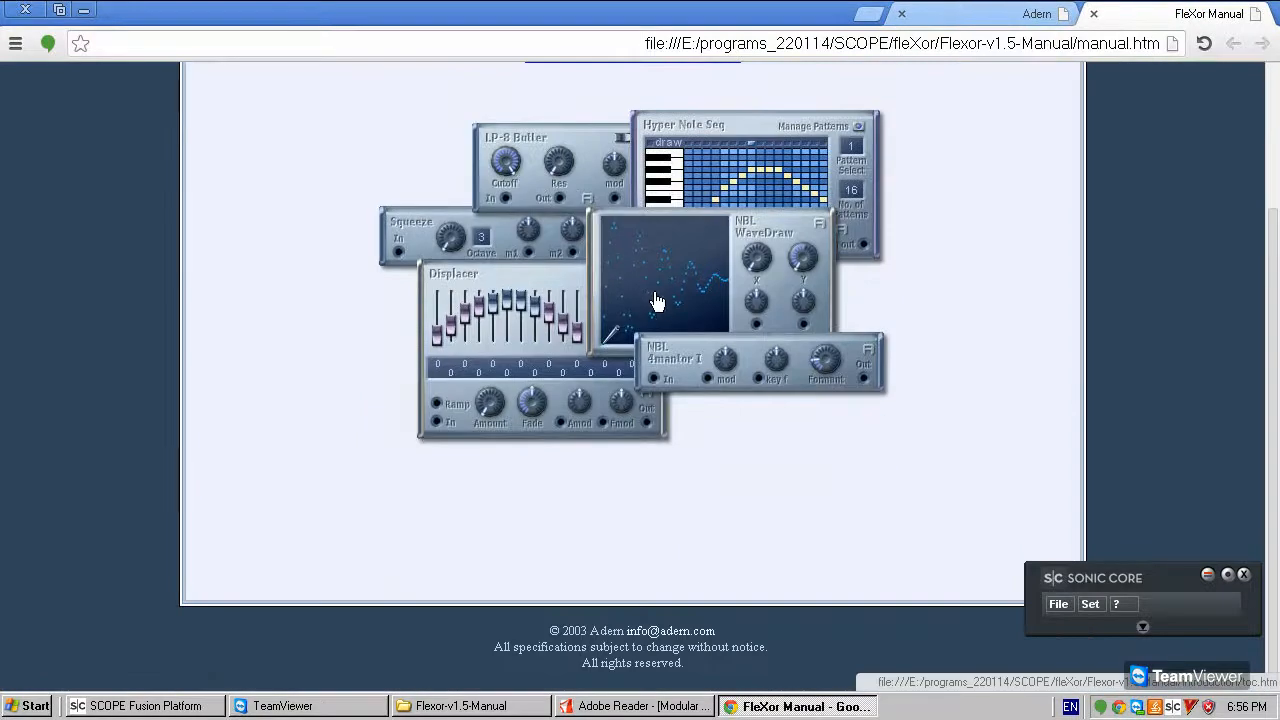
scroll(657, 302, "up", 3)
left_click(650, 315)
scroll(552, 344, "down", 15)
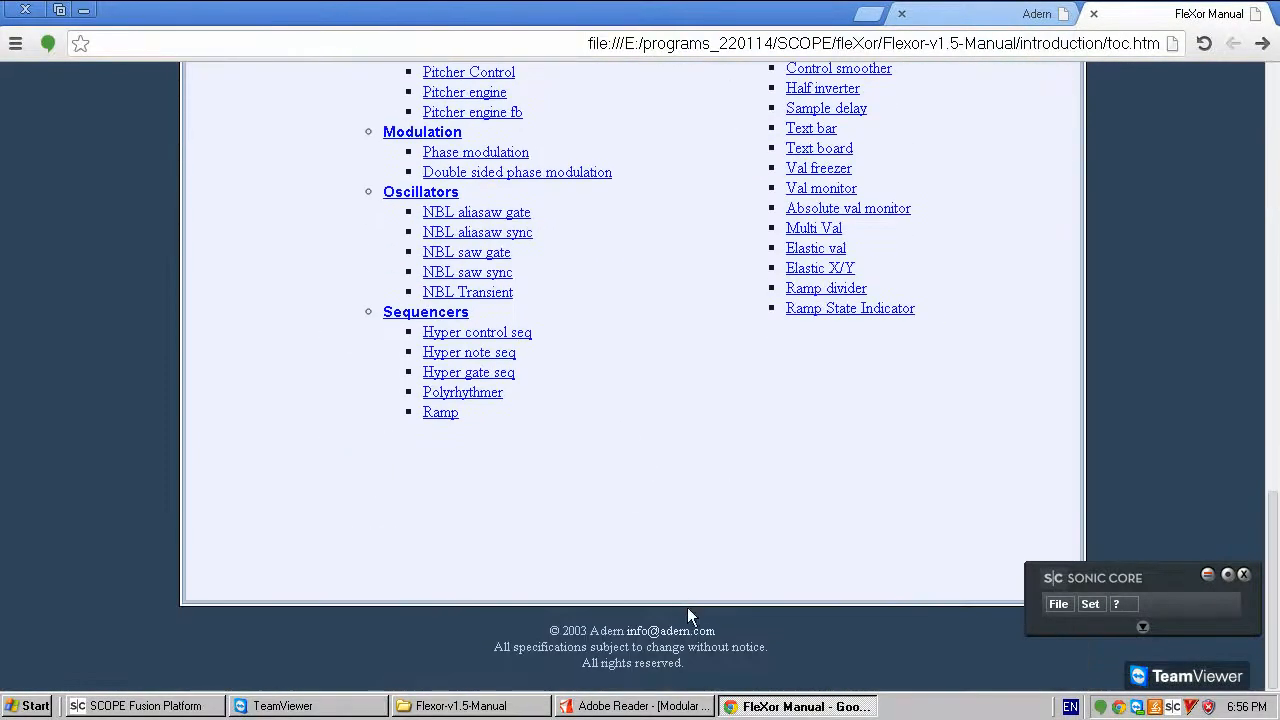
left_click(140, 706)
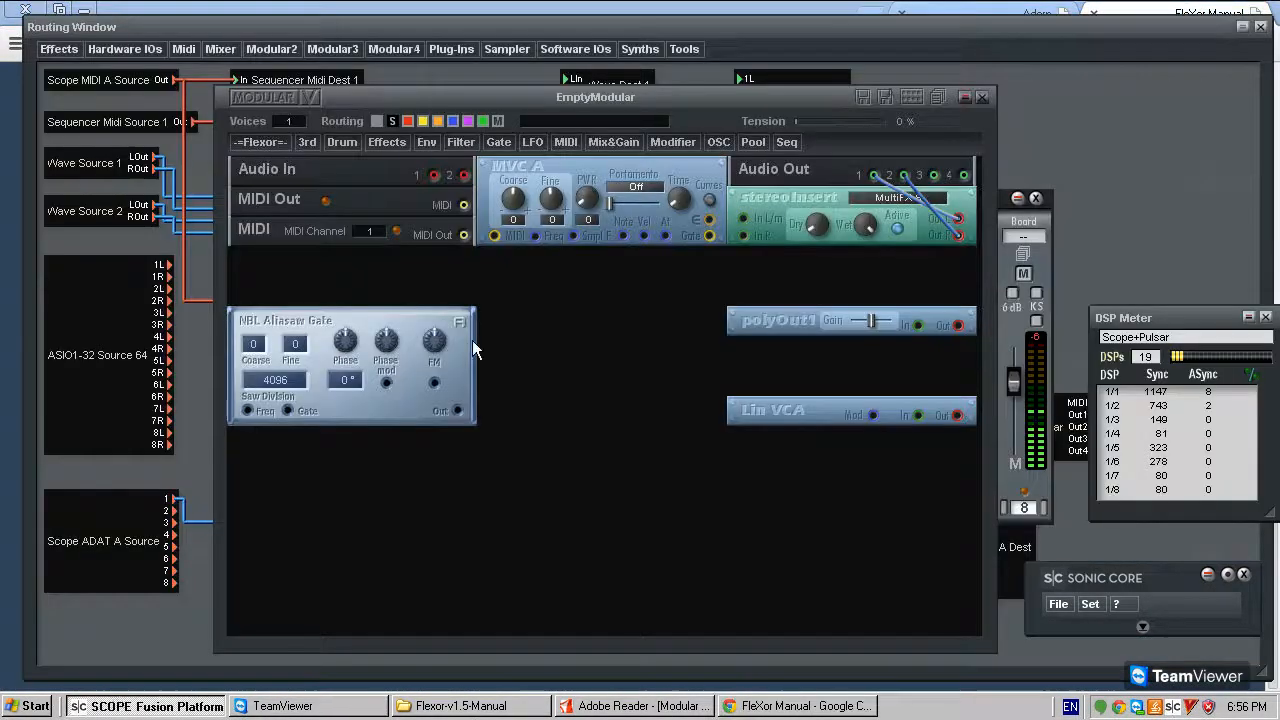
- Reopen the NBL Aliasaw Gate description, read it through and close it again
left_click(459, 322)
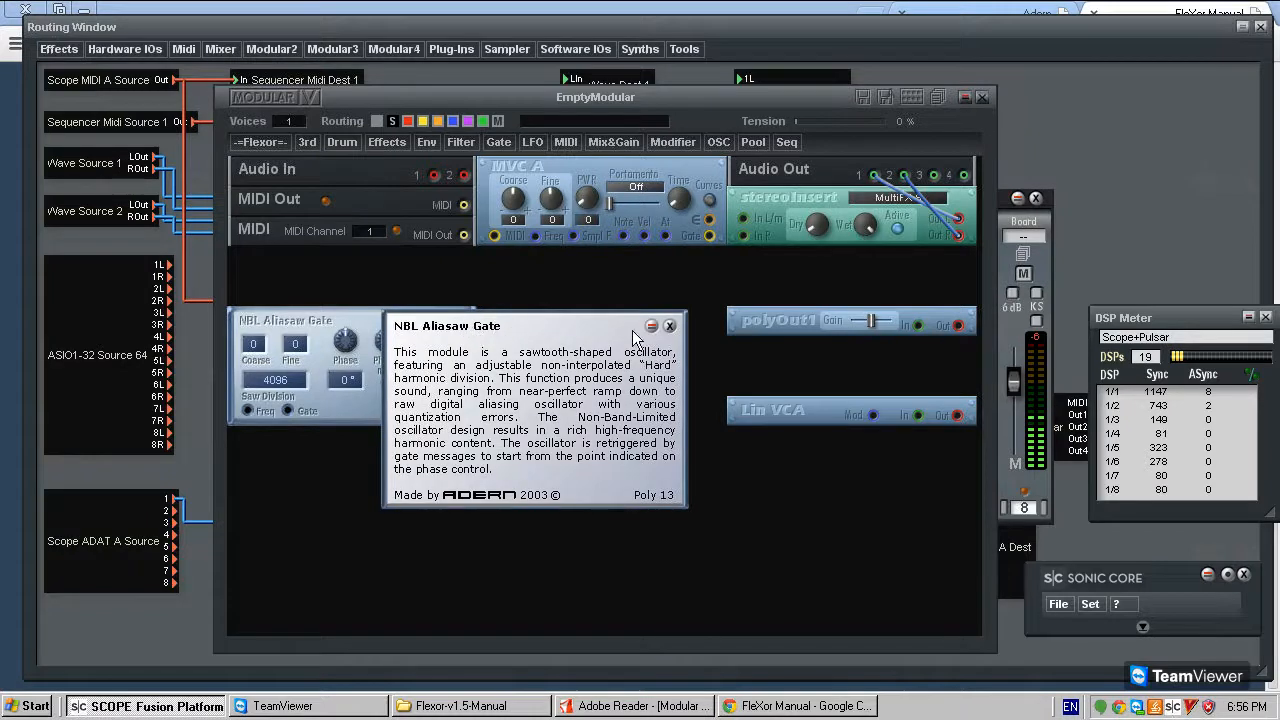
left_click(669, 326)
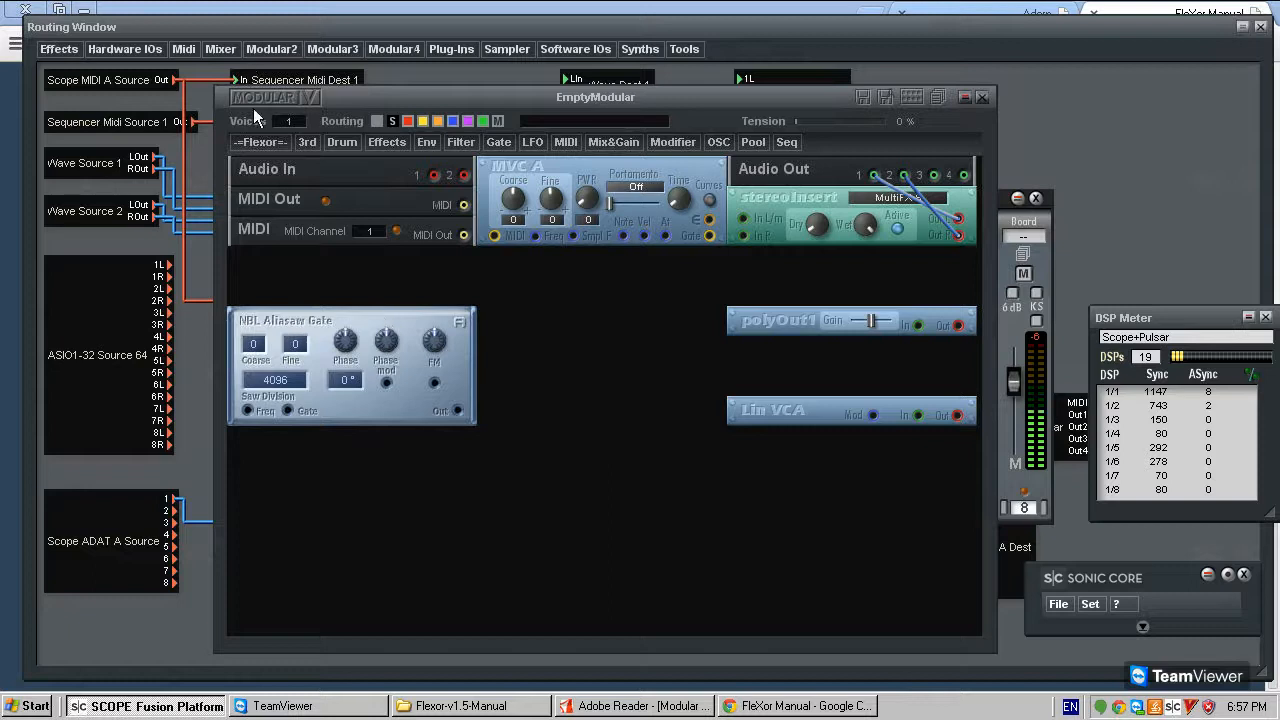
left_click(259, 147)
left_click(515, 346)
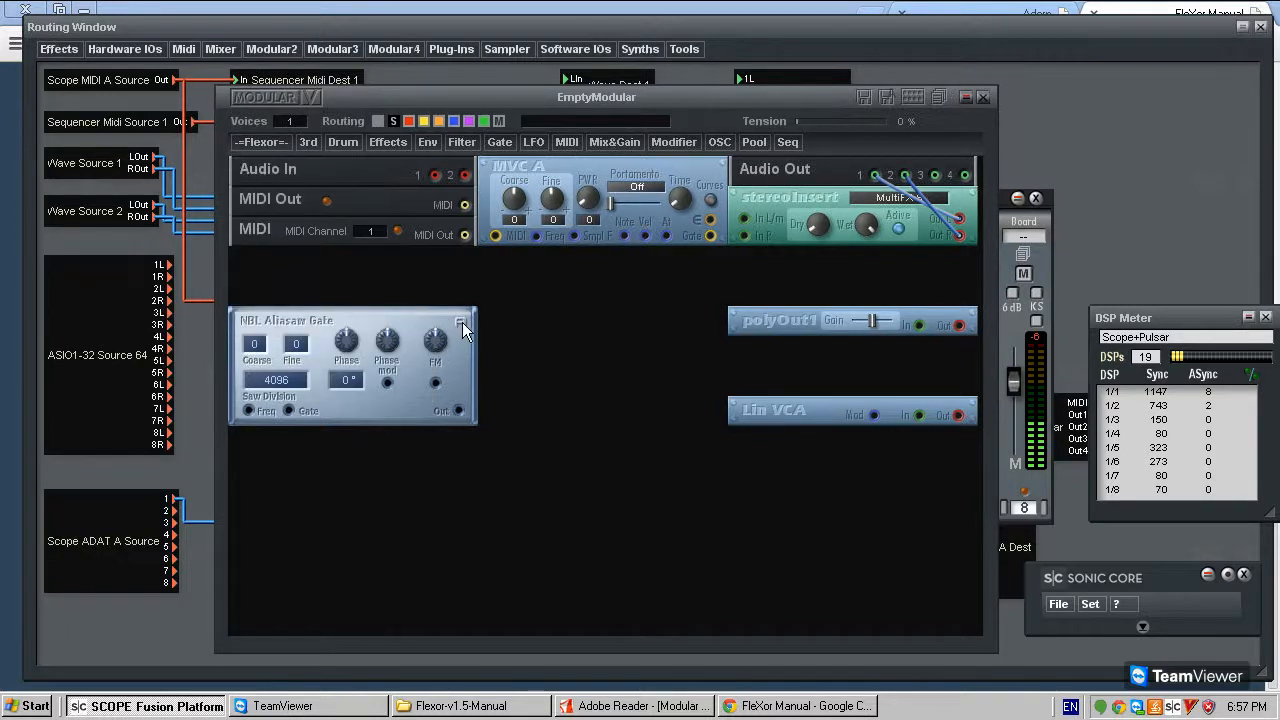
left_click_drag(346, 321, 381, 317)
left_click(461, 322)
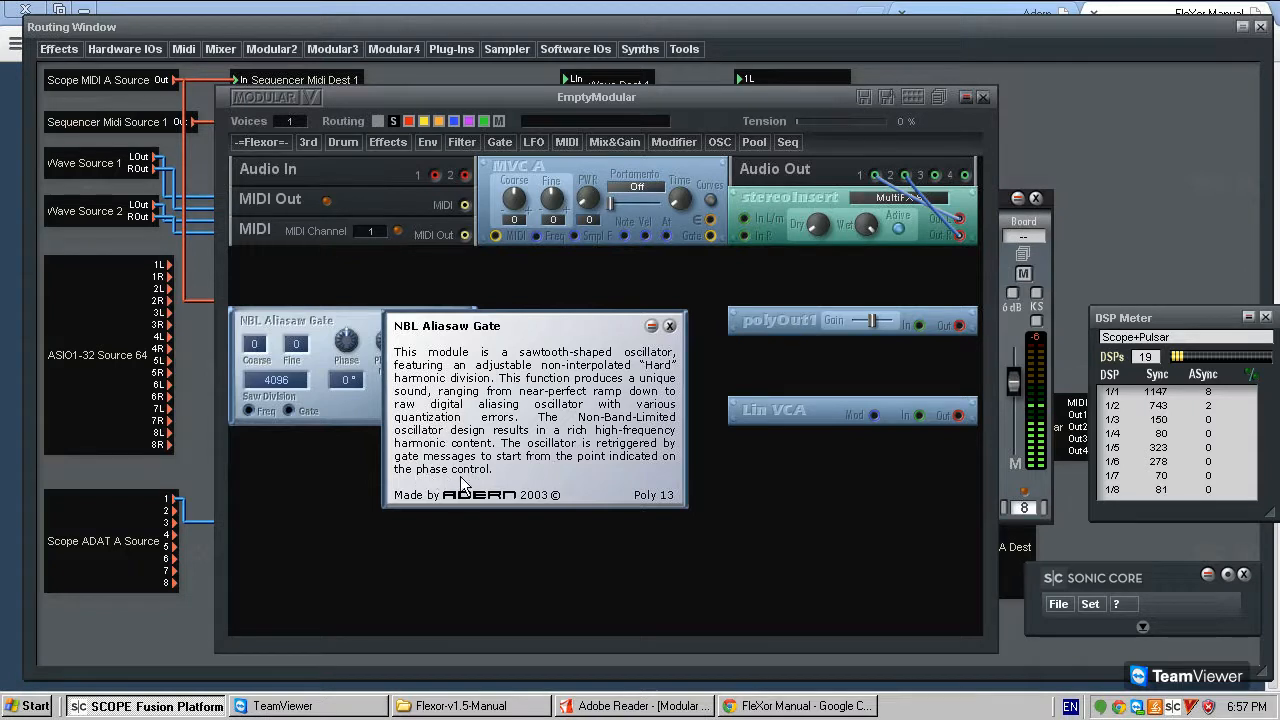
left_click(669, 326)
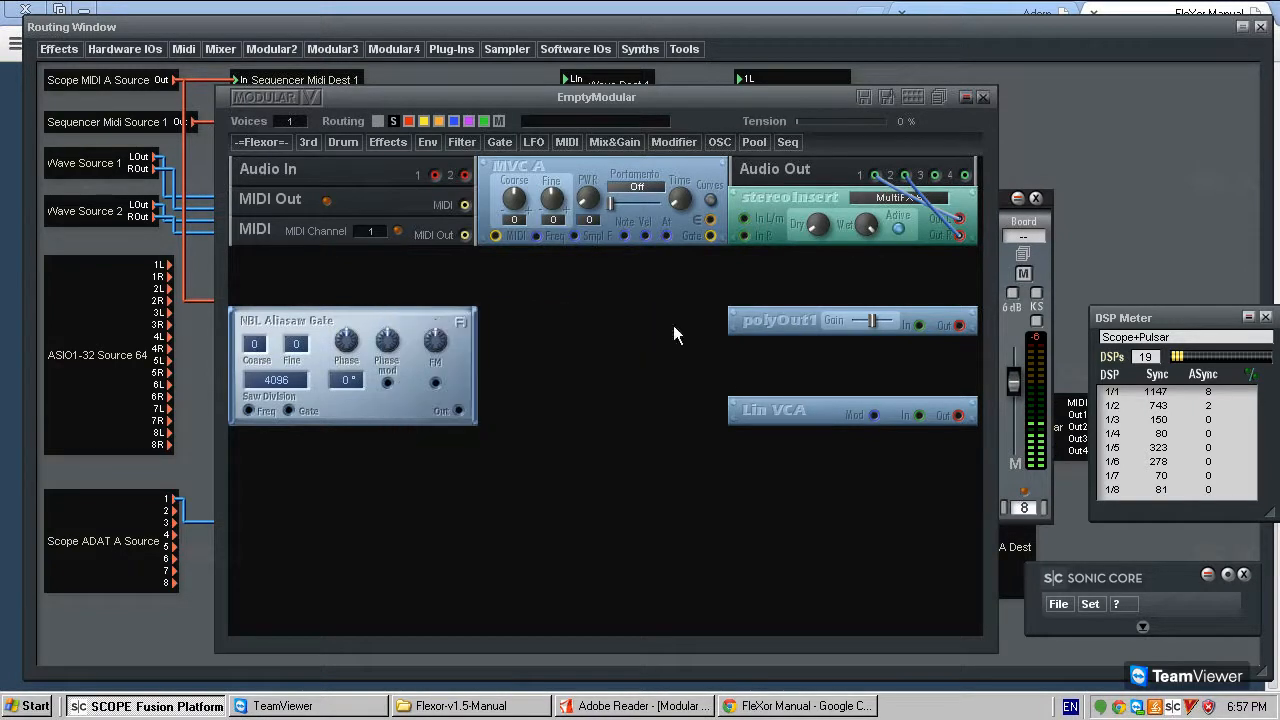
mouse_move(397, 317)
left_mouse_down()
mouse_move(410, 307)
mouse_move(390, 319)
left_mouse_up()
mouse_move(389, 323)
left_mouse_down()
mouse_move(390, 310)
mouse_move(387, 322)
left_mouse_up()
- Add a pitchModifier B module in the gap between the MIDI module and the NBL Aliasaw Gate oscillator
left_click(668, 141)
mouse_move(702, 228)
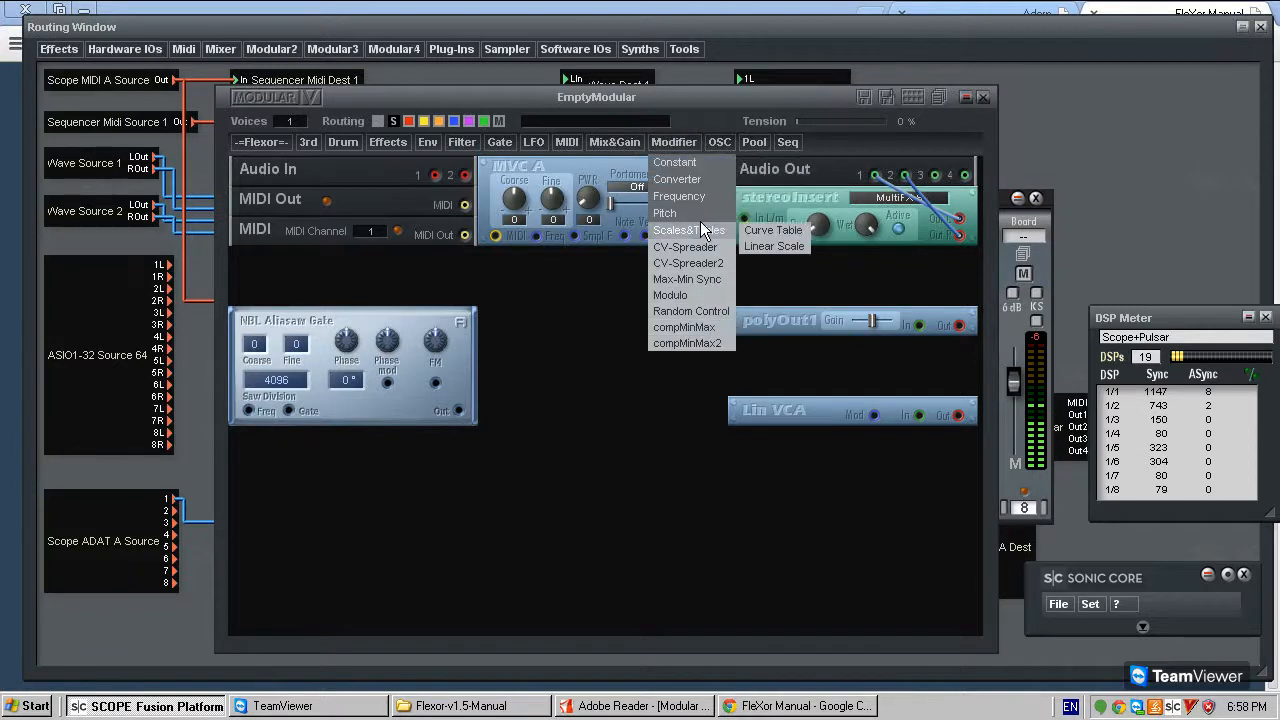
left_click(805, 233)
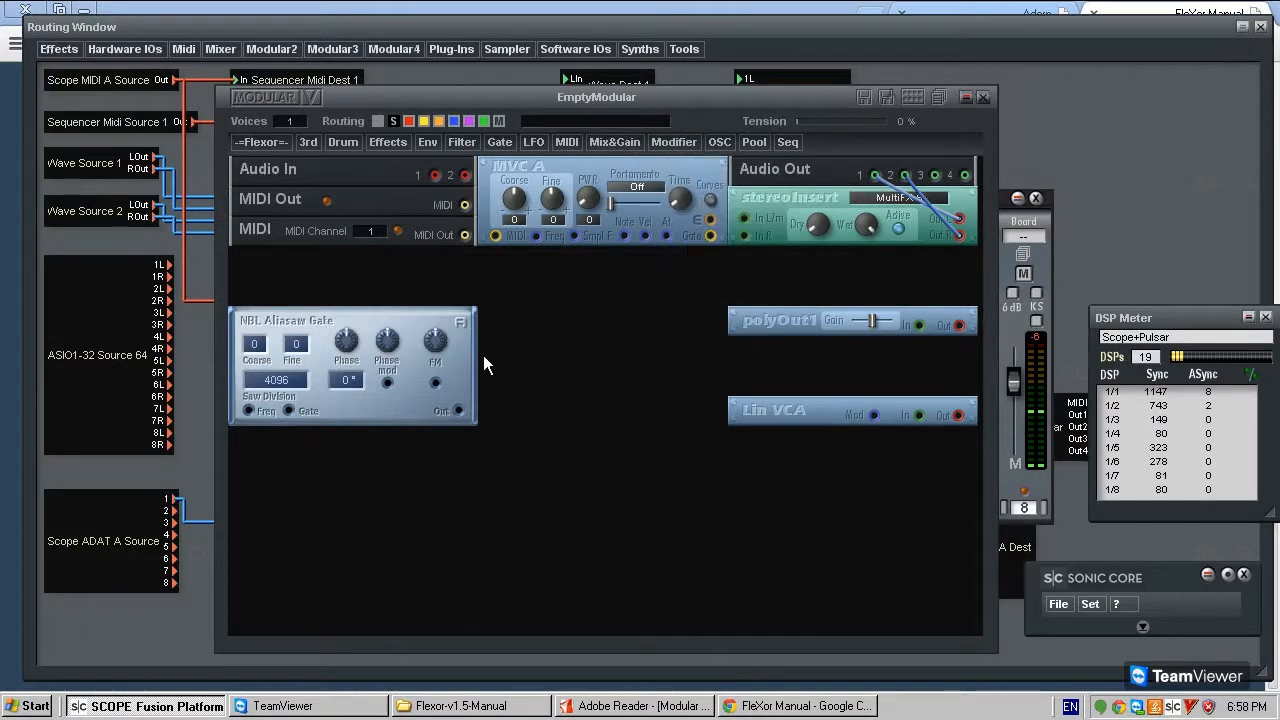
left_click(411, 270)
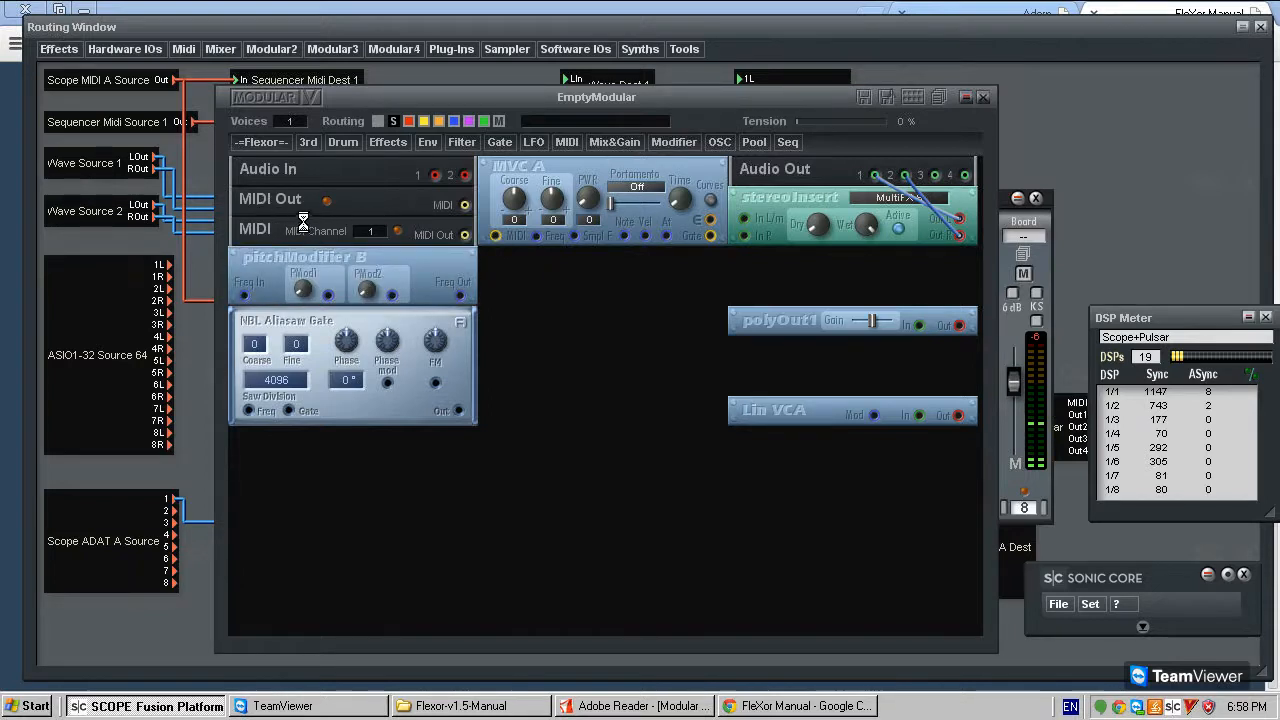
- Wire MIDI Out to MVC A's MIDI input, and route MVC A's Freq through pitchModifier B to the NBL Aliasaw Gate's Freq input
left_click(466, 236)
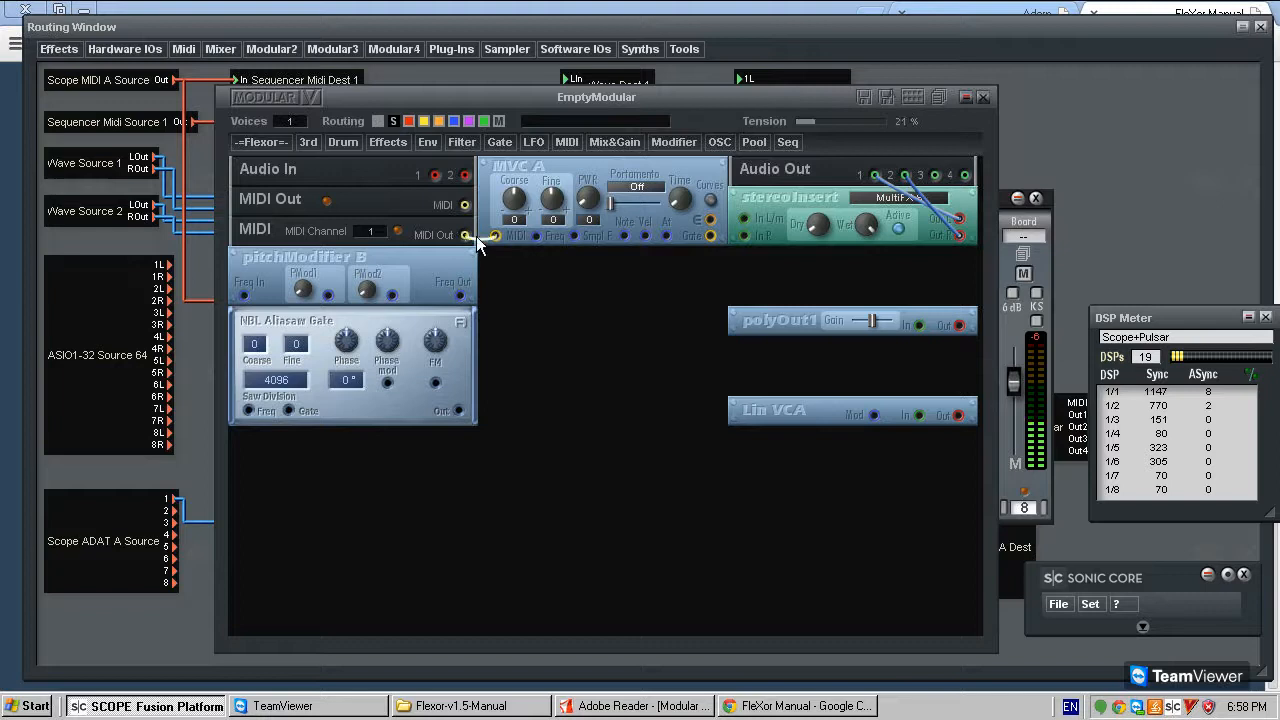
left_click(538, 236)
left_click(244, 295)
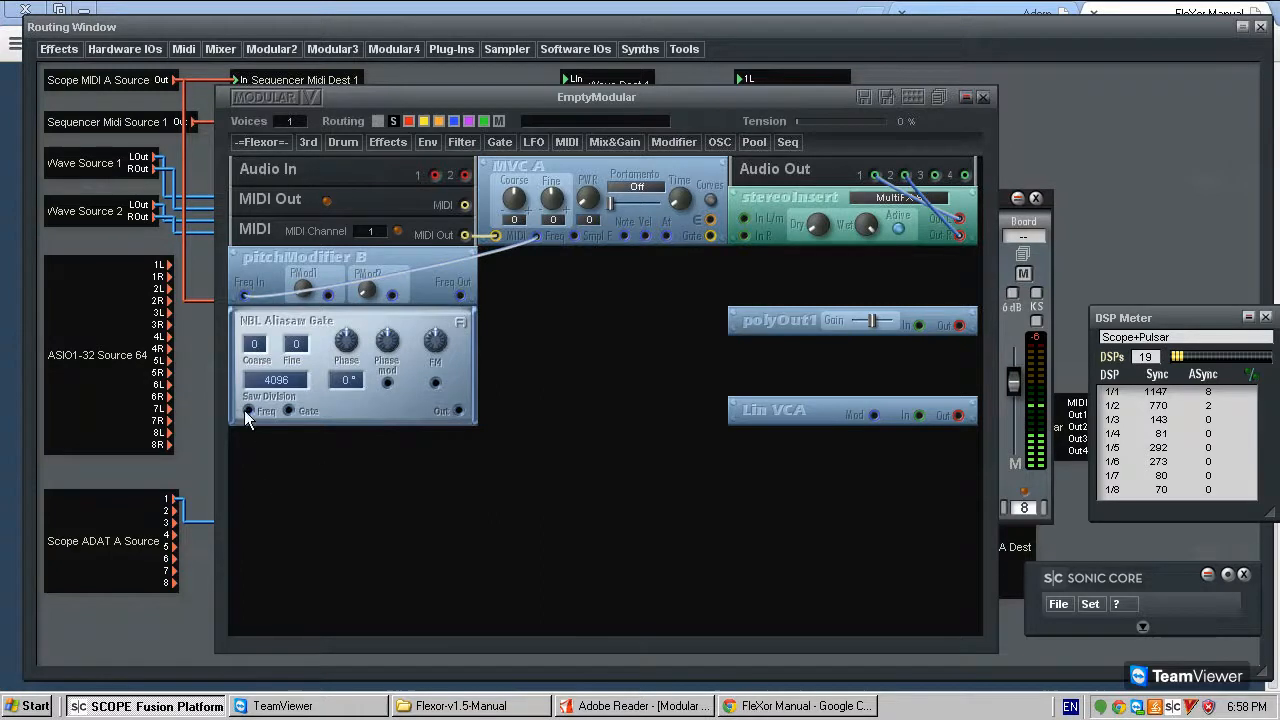
left_click_drag(263, 426, 458, 298)
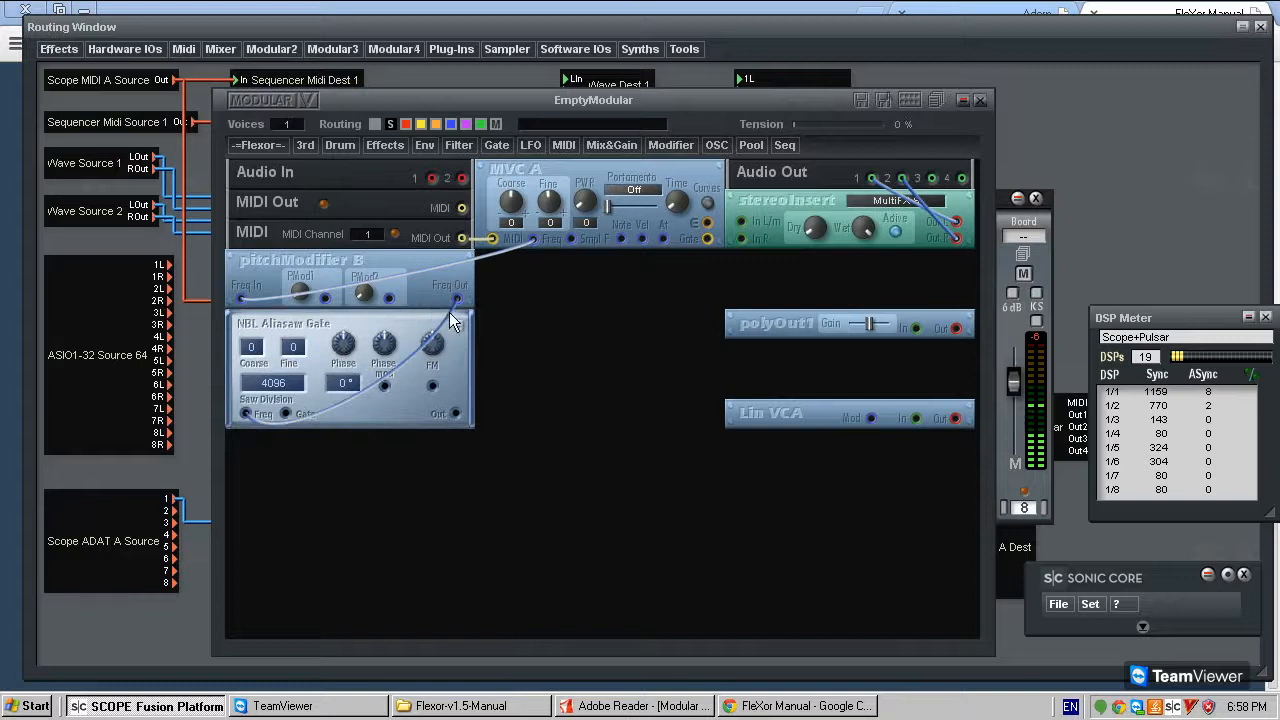
- Move Lin VCA down into the middle column below MVC A, and shift polyOut1 slightly lower in its column
left_click_drag(748, 409, 498, 499)
left_click_drag(817, 321, 815, 382)
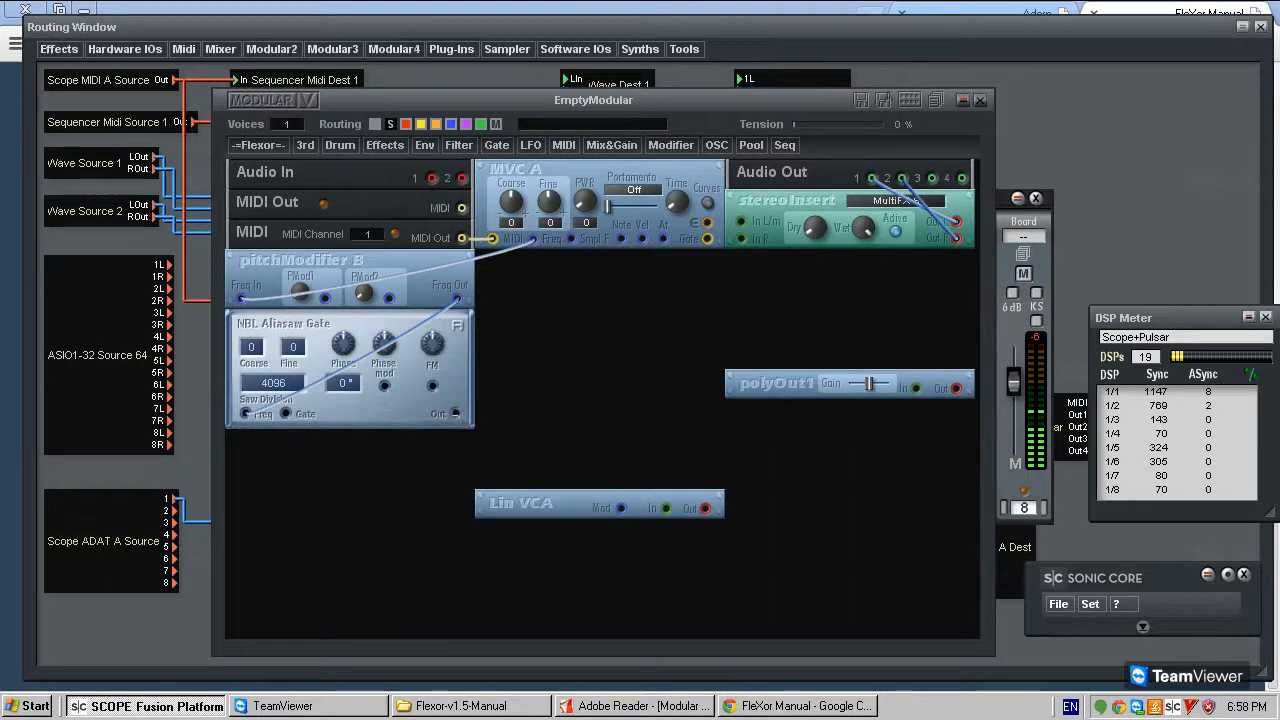
left_click(256, 145)
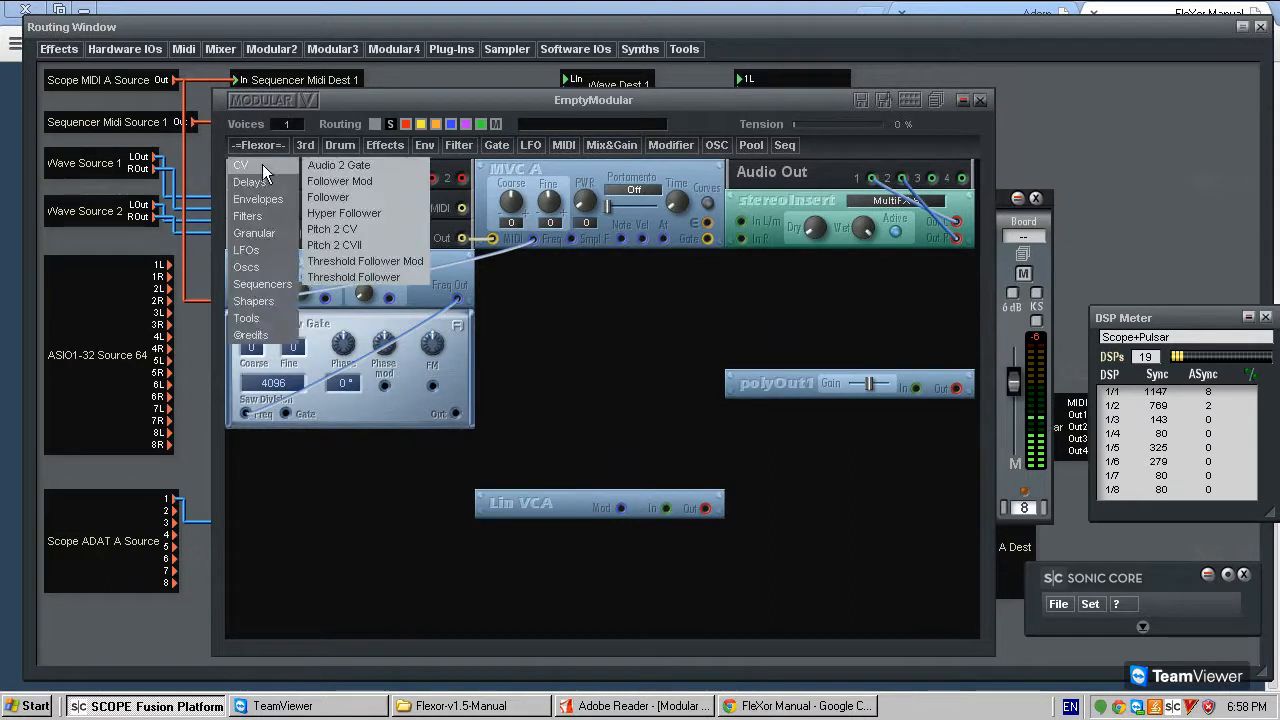
mouse_move(271, 202)
mouse_move(342, 198)
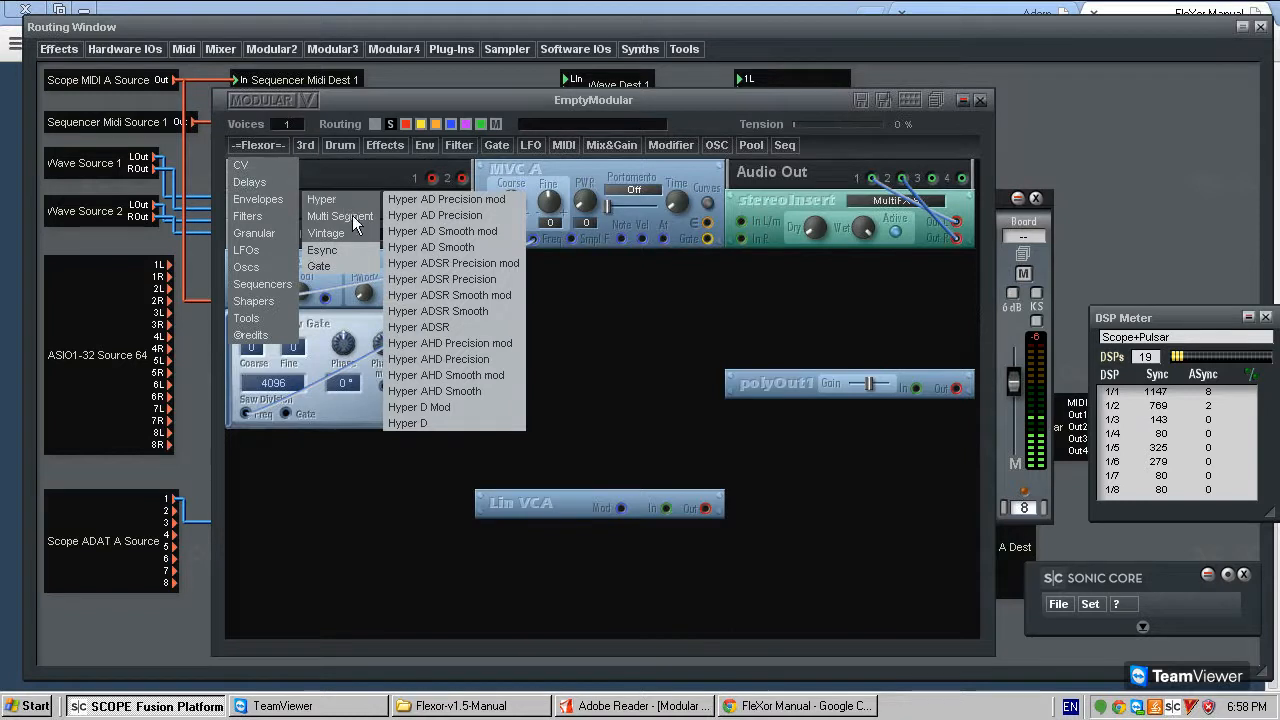
mouse_move(364, 230)
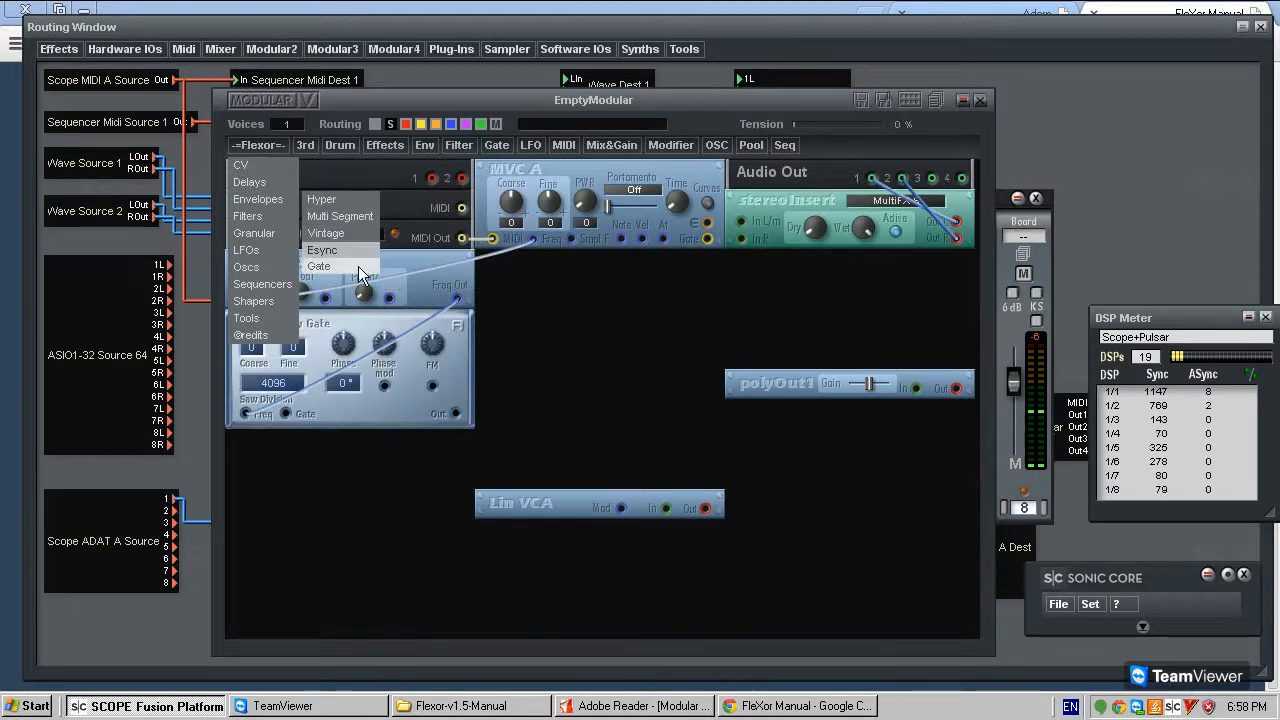
left_click(352, 272)
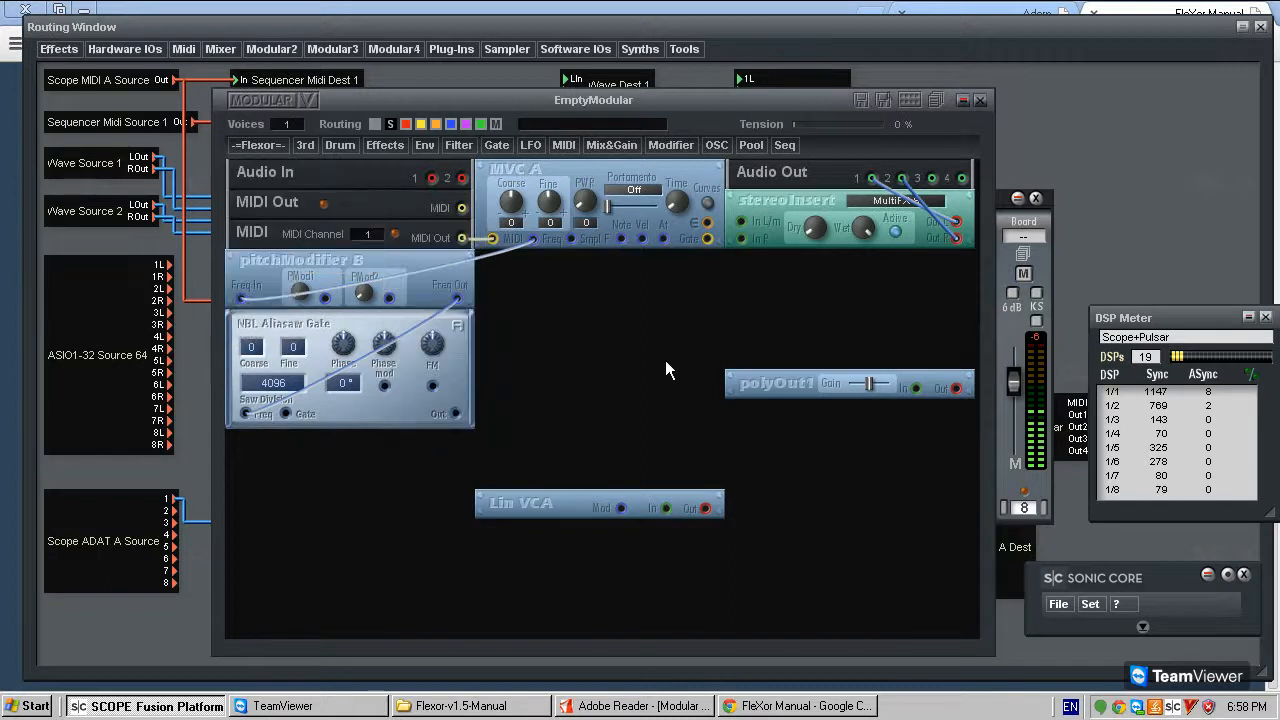
left_click(622, 343)
right_click(621, 352)
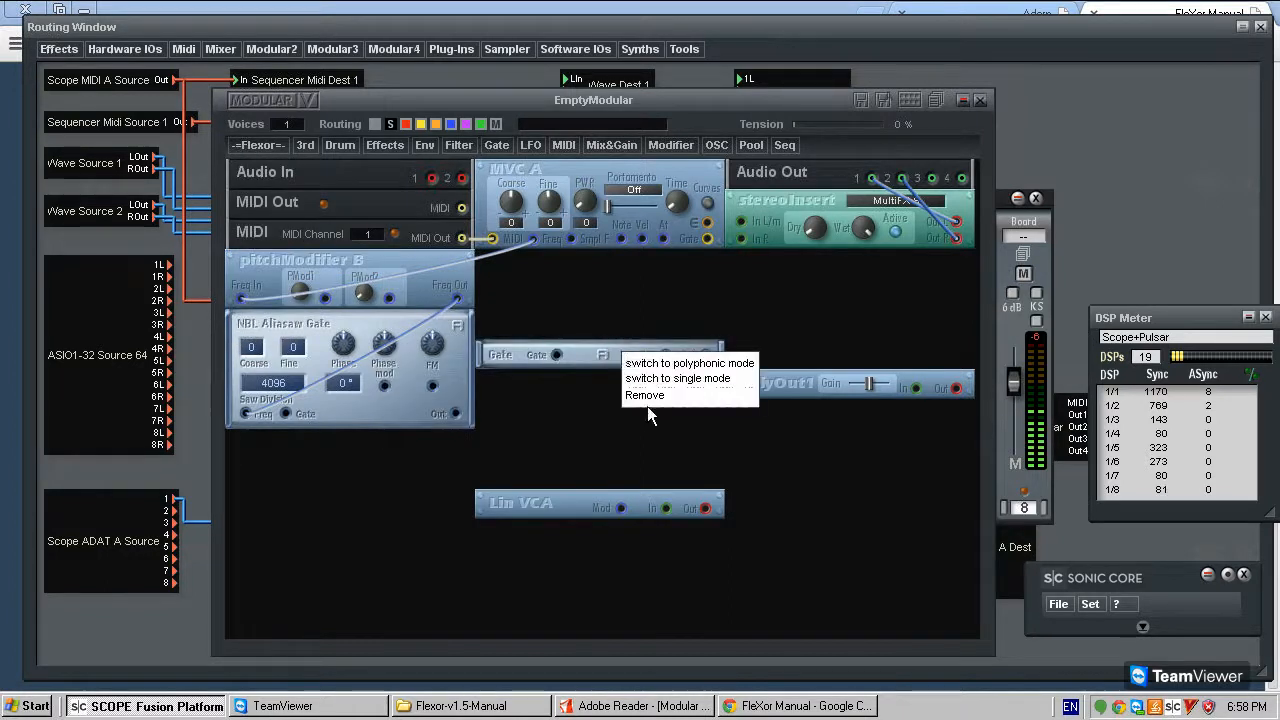
left_click(630, 397)
- Add the Flexor Hyper AD Precision and Hyper AD Smooth envelopes, stacked in the middle column beneath MVC A
left_click(273, 141)
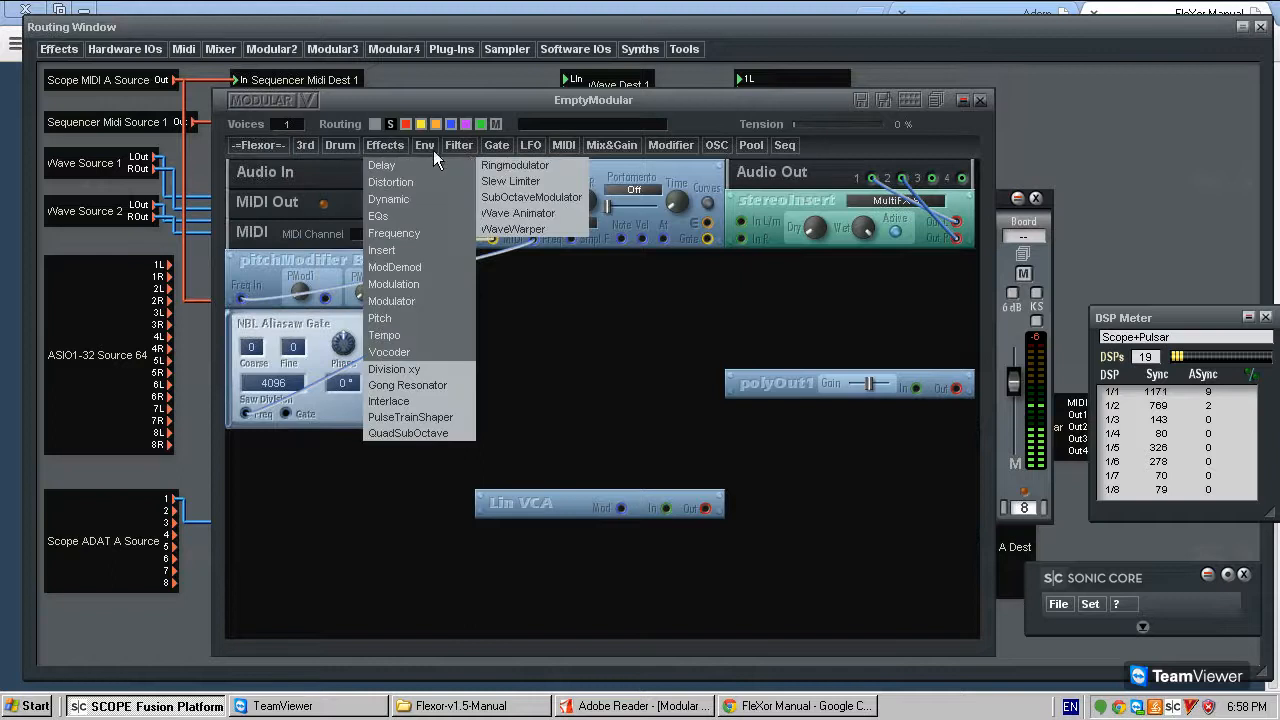
mouse_move(434, 147)
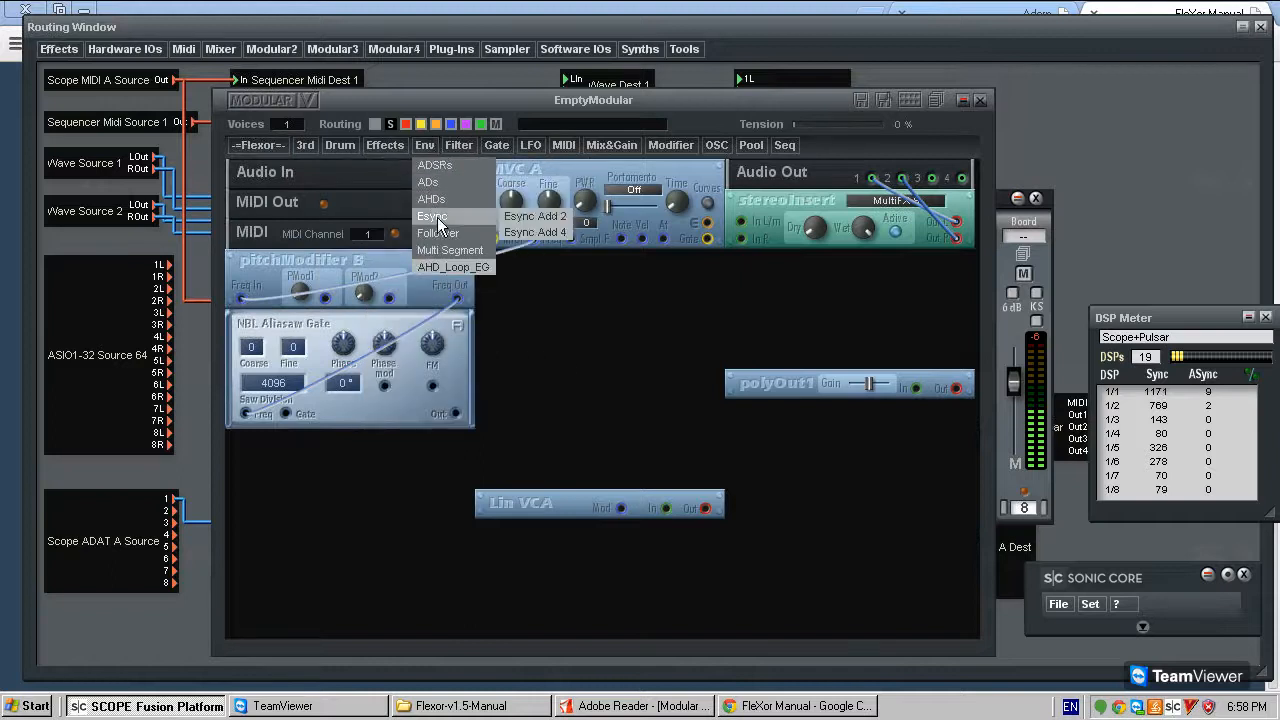
mouse_move(271, 148)
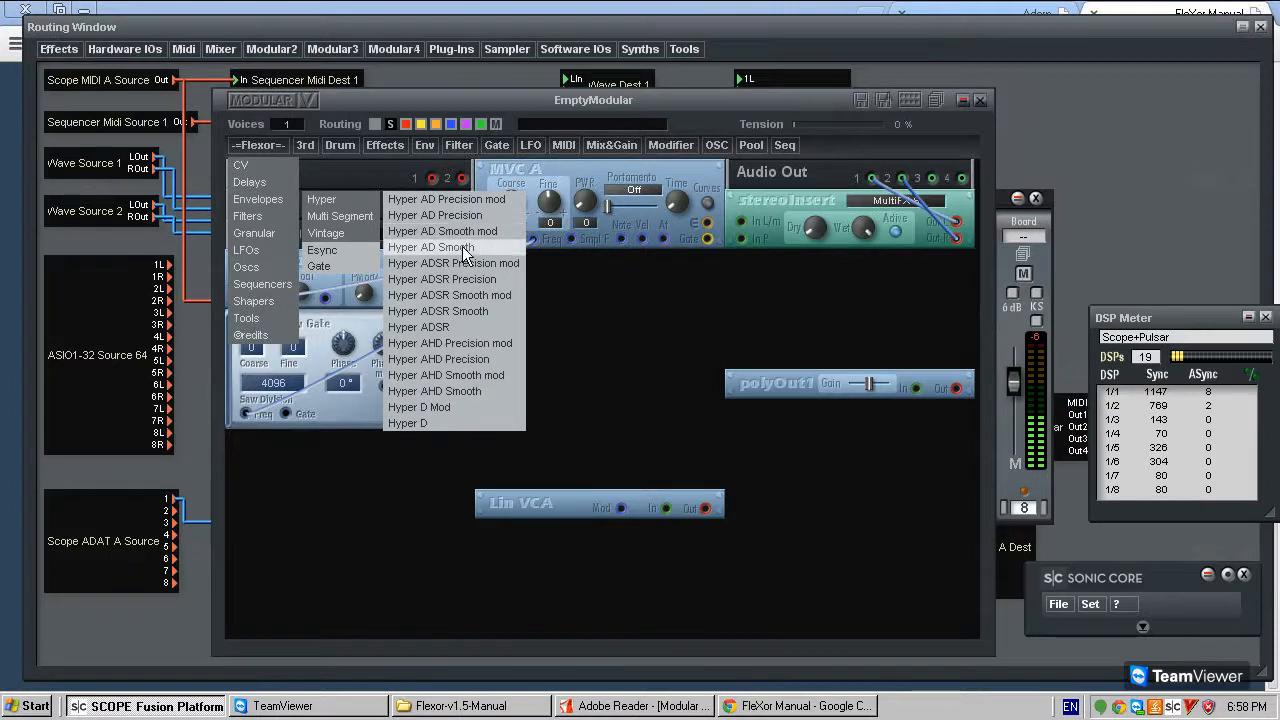
left_click(479, 215)
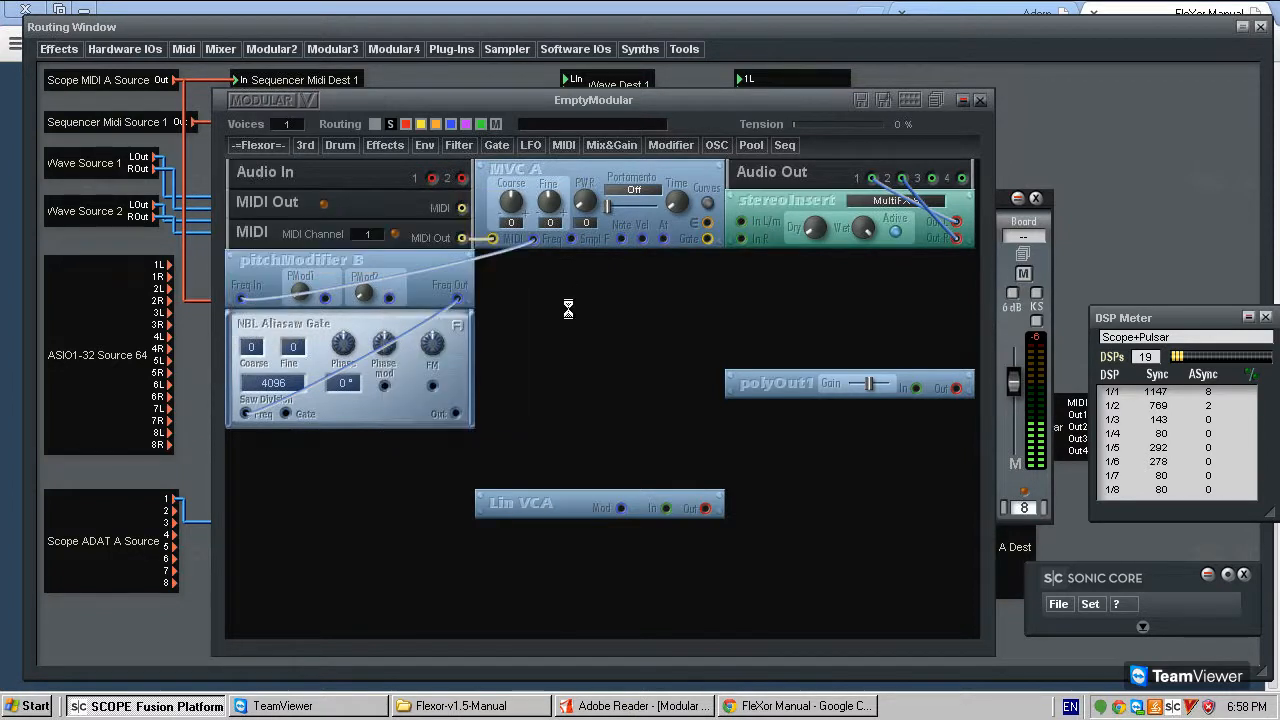
mouse_move(260, 148)
mouse_move(280, 199)
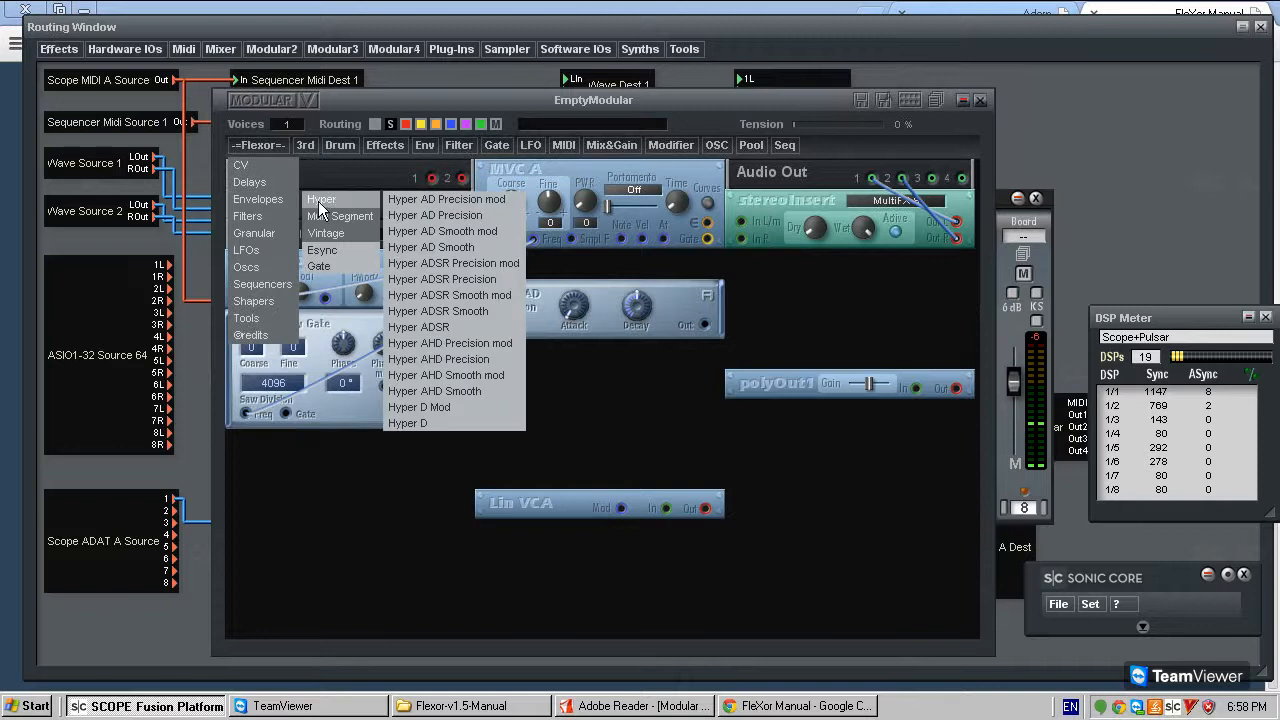
left_click(450, 257)
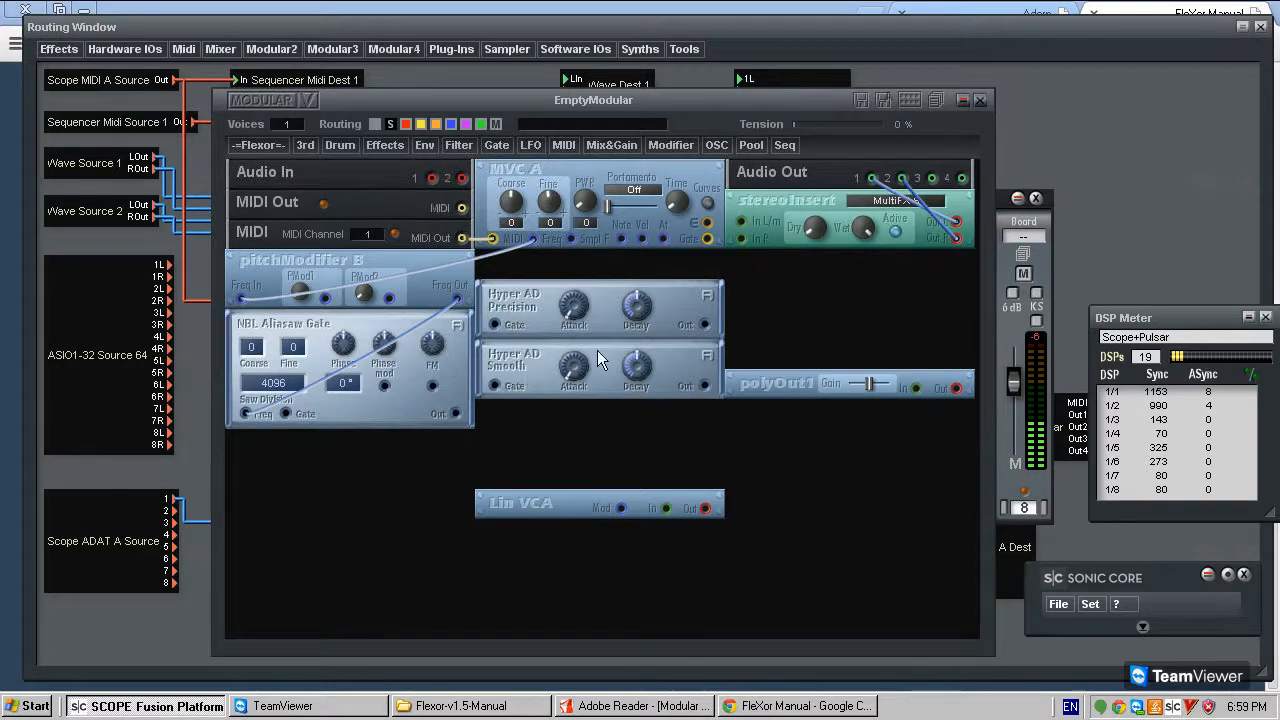
- Open the Hyper AD Precision and Hyper AD Smooth descriptions side by side, read and compare them, and close both
left_click(708, 297)
left_click(708, 356)
left_click_drag(295, 268, 634, 270)
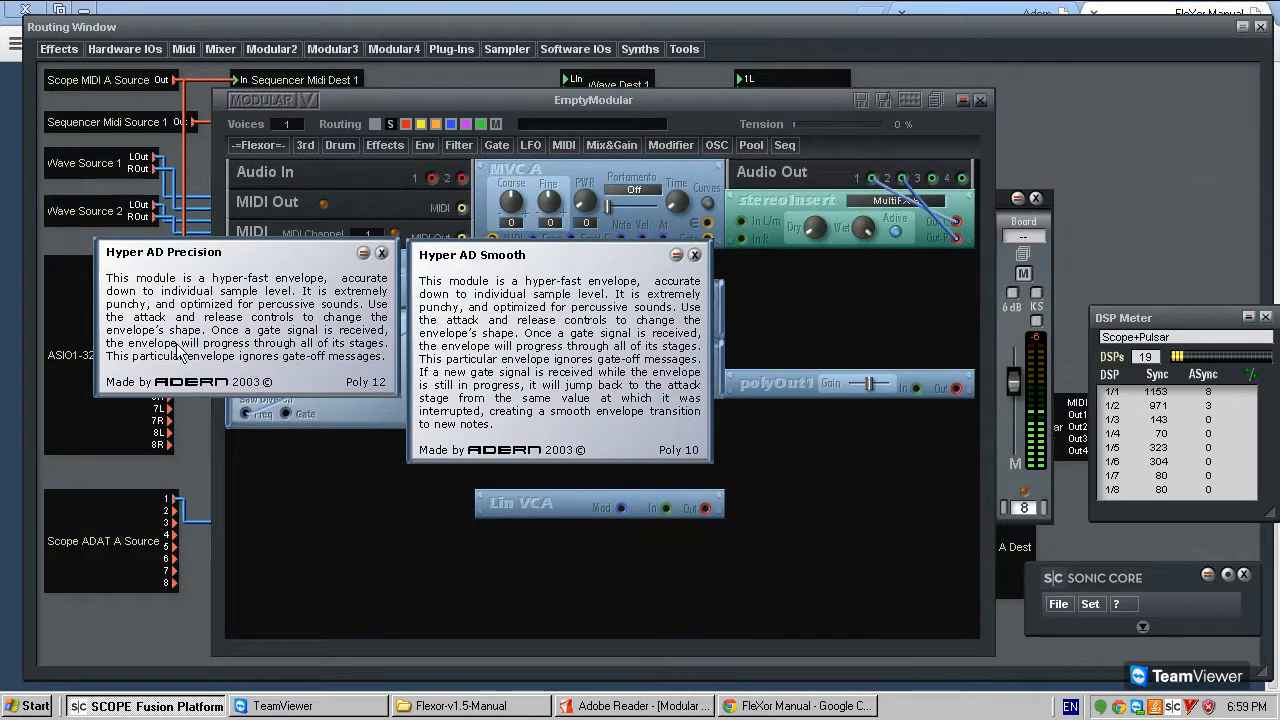
mouse_move(239, 270)
left_mouse_down()
mouse_move(192, 270)
mouse_move(244, 275)
left_mouse_up()
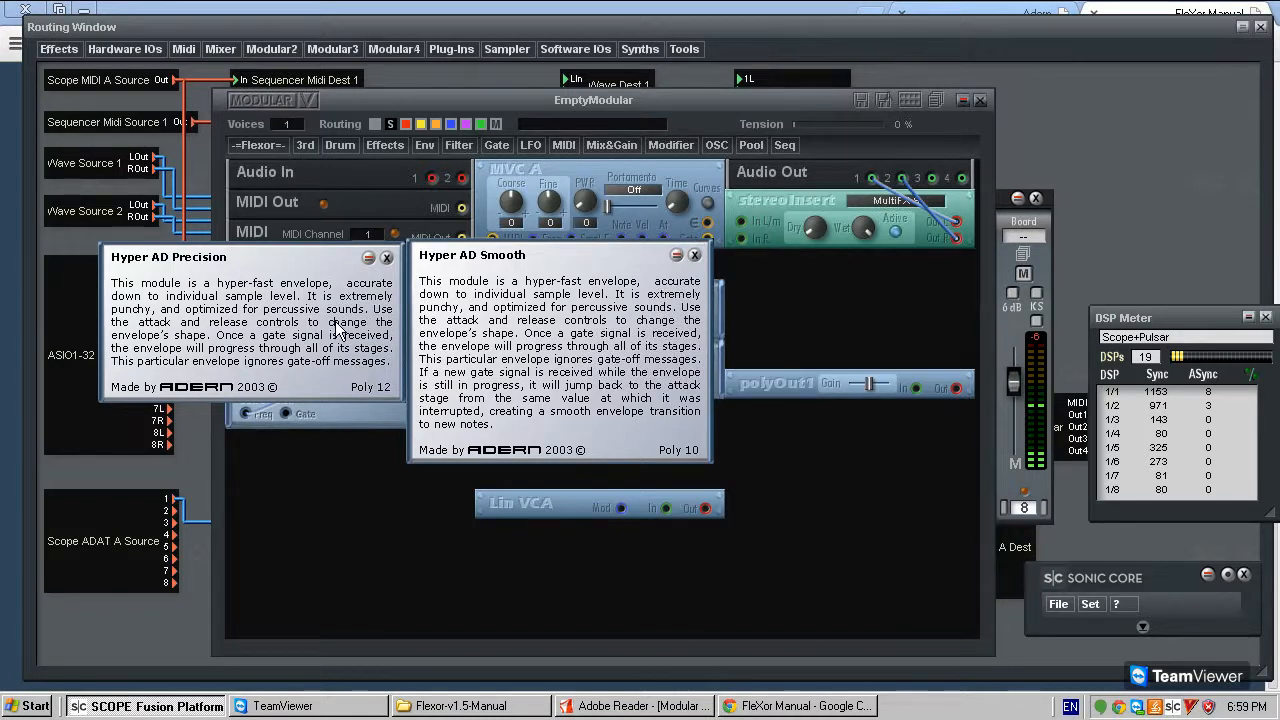
left_click(388, 258)
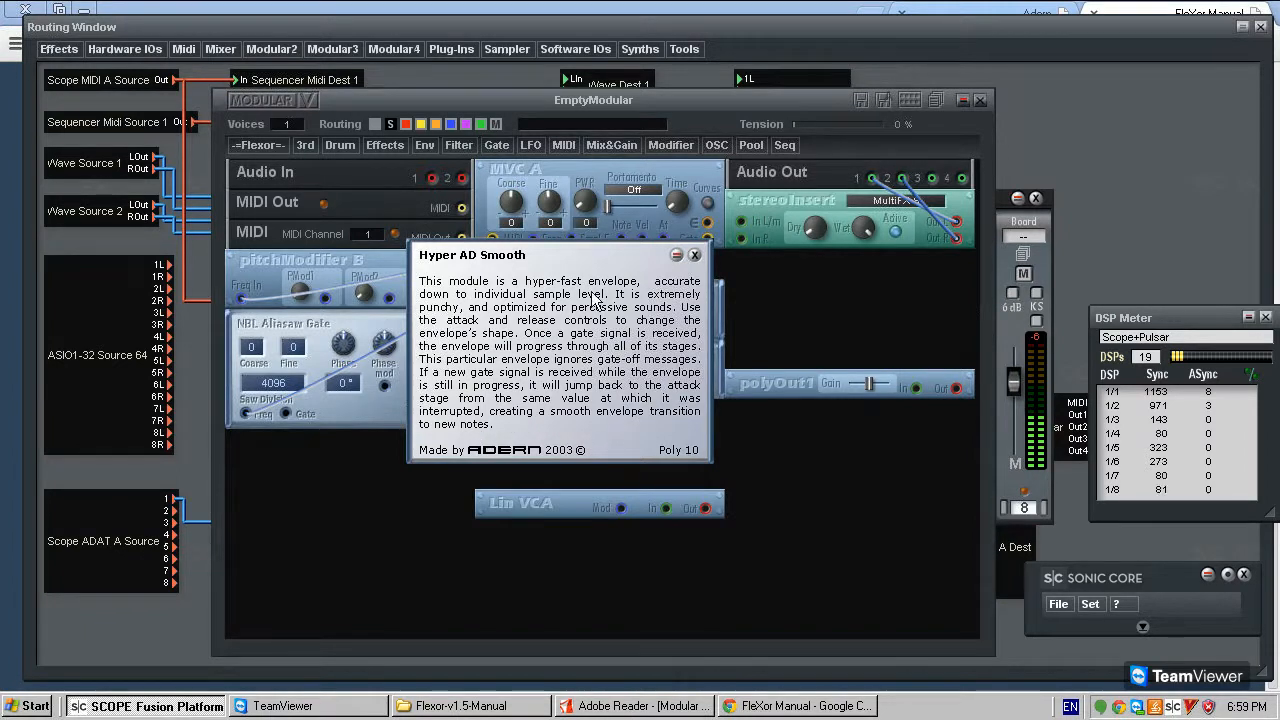
left_click_drag(612, 277, 531, 297)
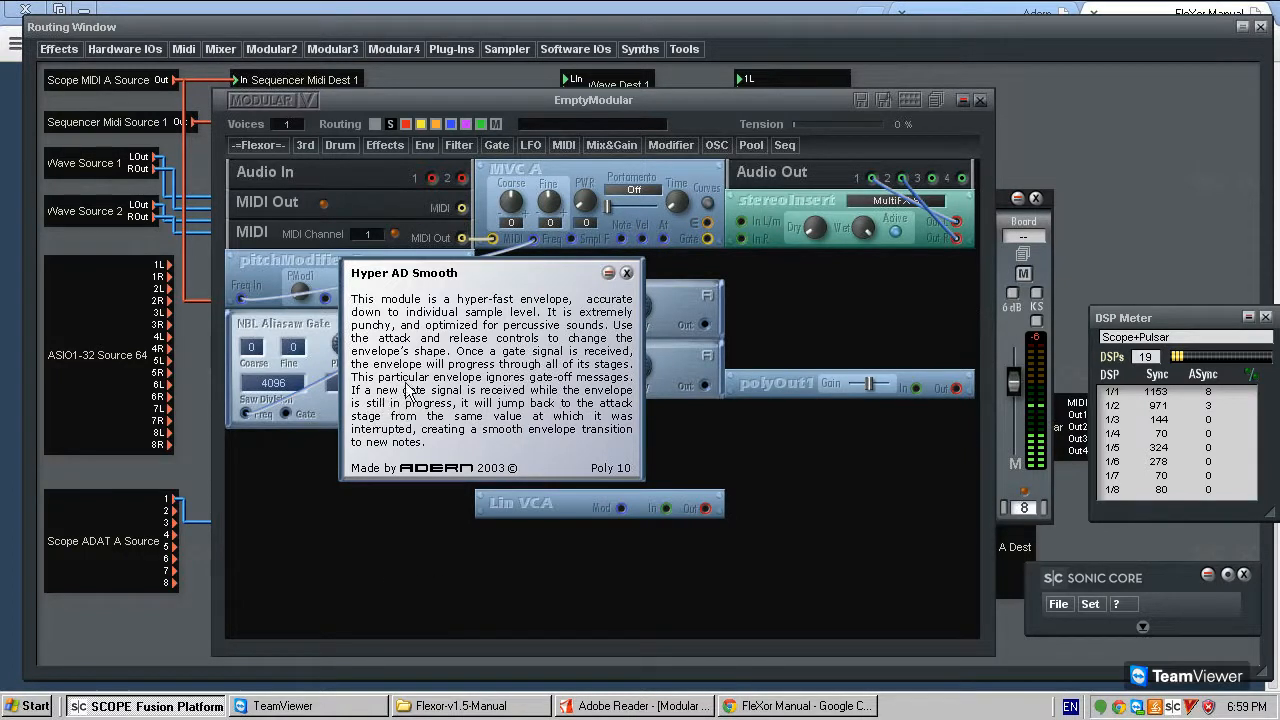
left_click(627, 273)
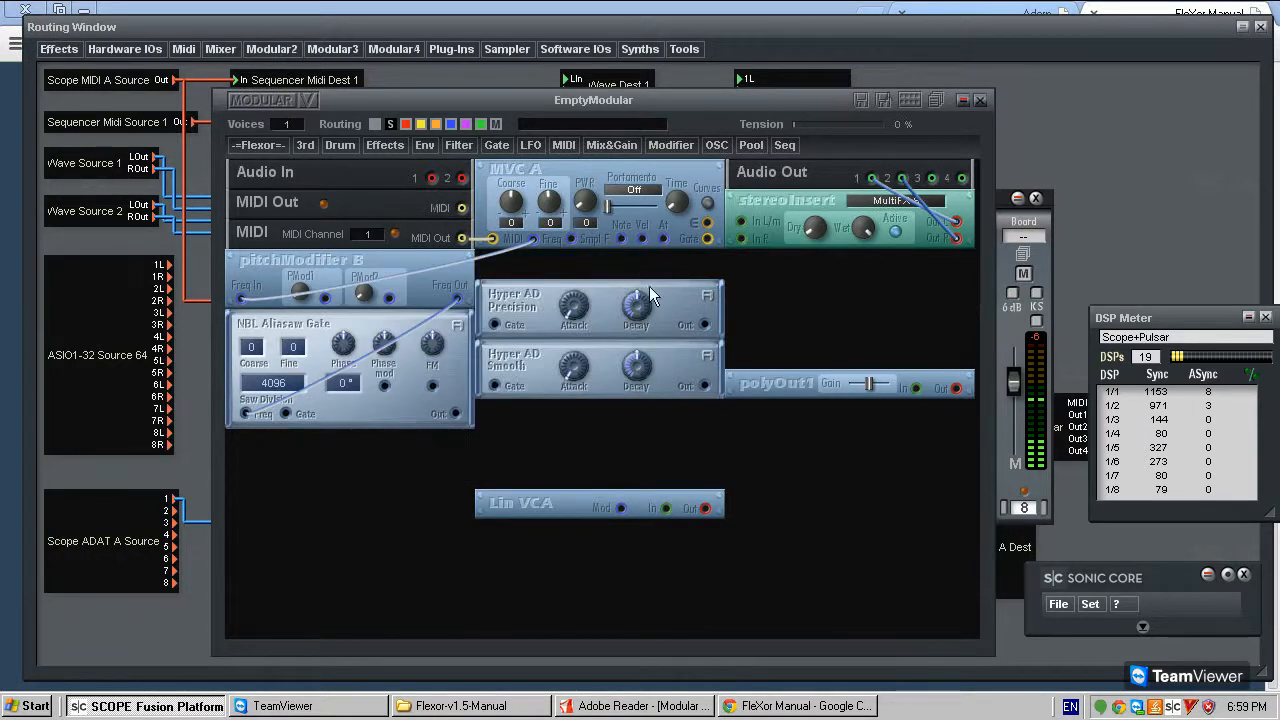
- Remove the Hyper AD Precision and Hyper AD Smooth envelopes from the patch
right_click(688, 346)
left_click(723, 390)
- Add a Flexor Hyper ADSR Smooth envelope below NBL Aliasaw Gate and place Lin VCA between the two modules
left_click(237, 140)
mouse_move(273, 202)
mouse_move(345, 216)
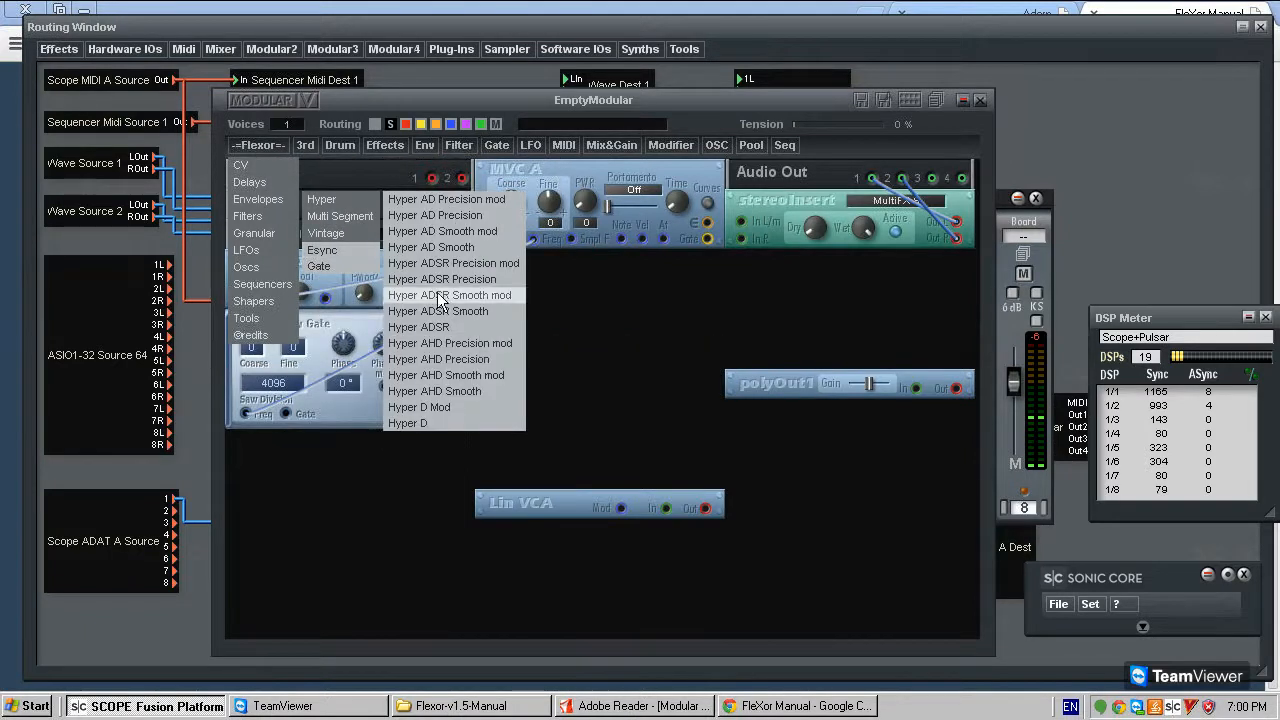
left_click(466, 312)
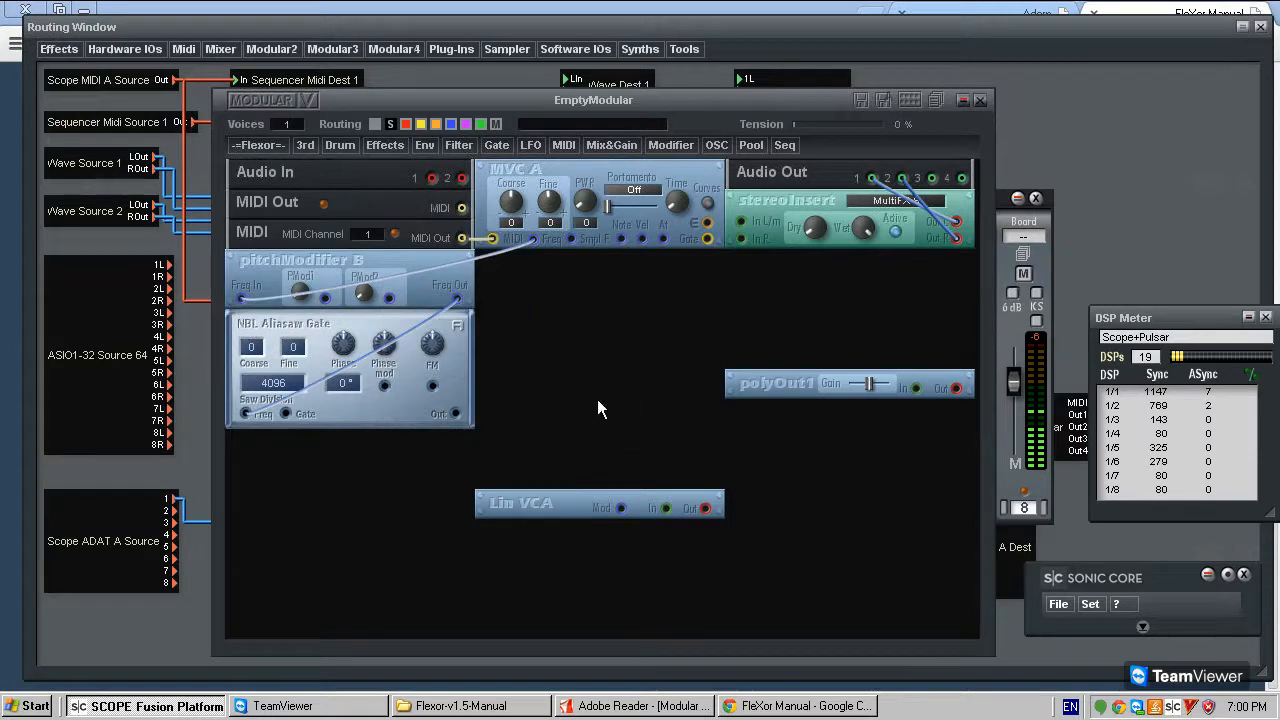
left_click(346, 453)
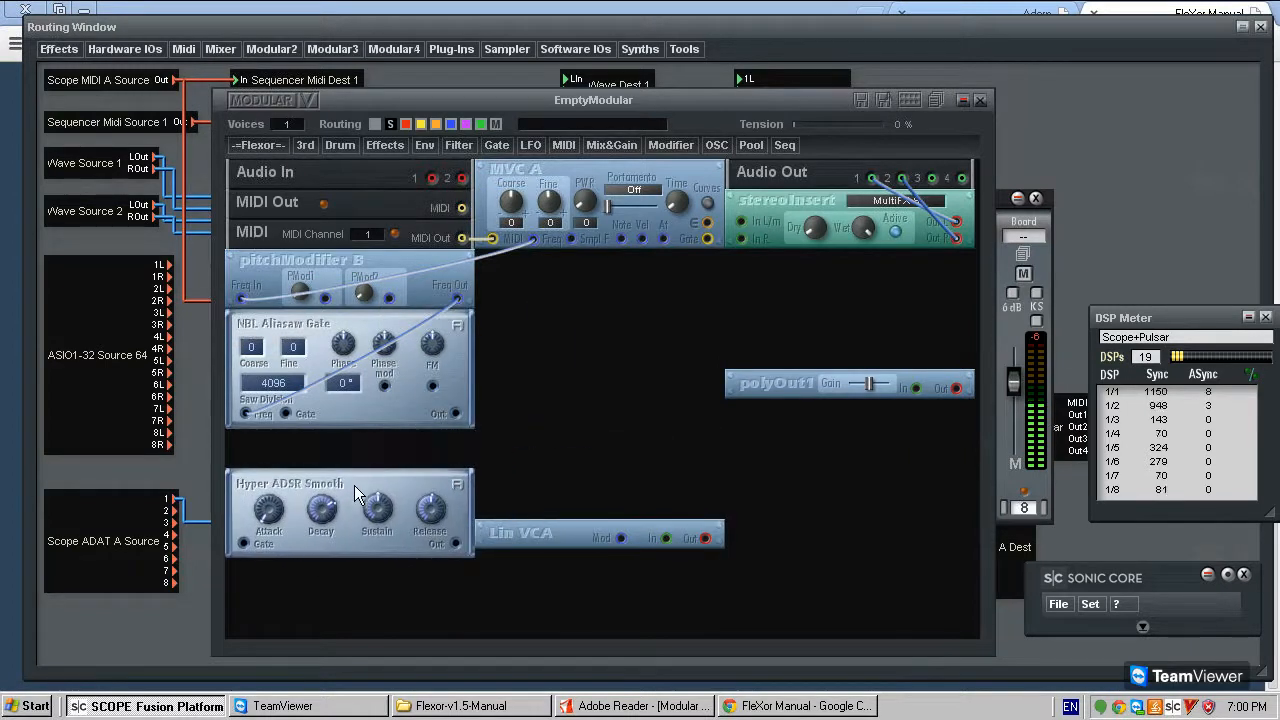
left_click_drag(515, 530, 268, 447)
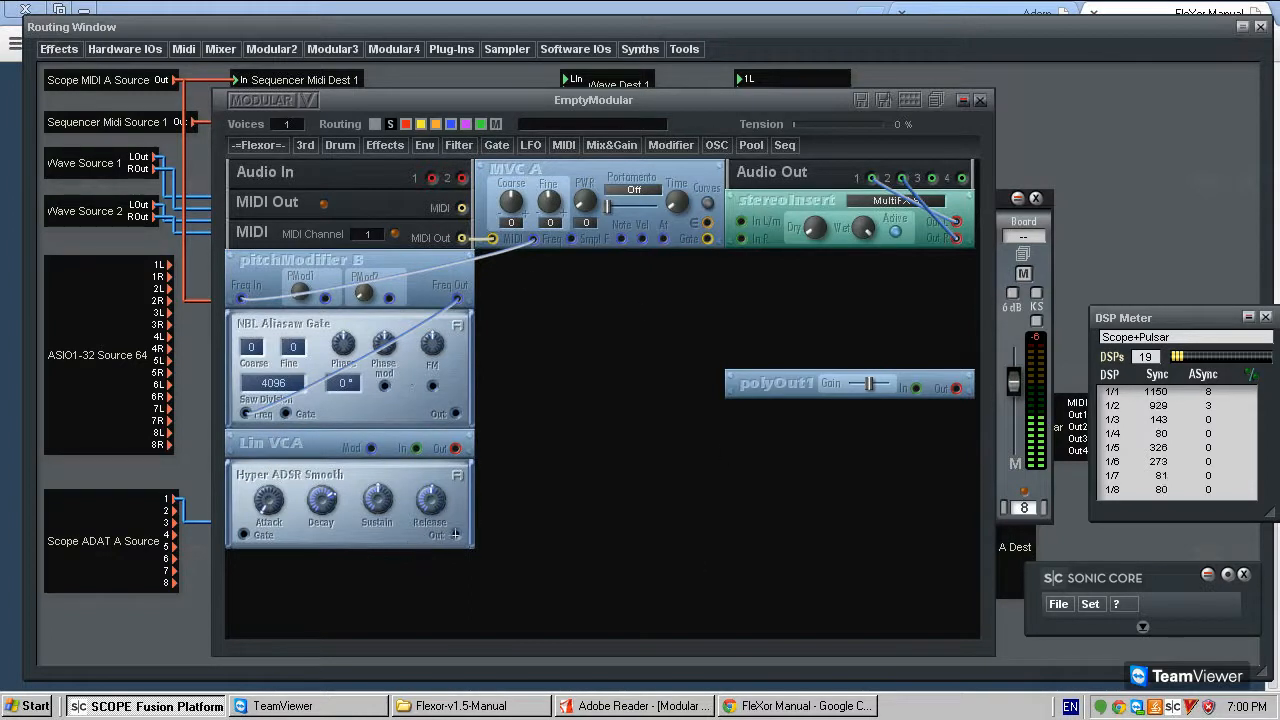
- Connect Hyper ADSR Smooth's output to Lin VCA's Mod input, and move polyOut1 down level with Lin VCA
left_click(371, 448)
mouse_move(384, 465)
left_mouse_down()
mouse_move(382, 412)
mouse_move(385, 463)
left_mouse_up()
left_click_drag(778, 379, 778, 440)
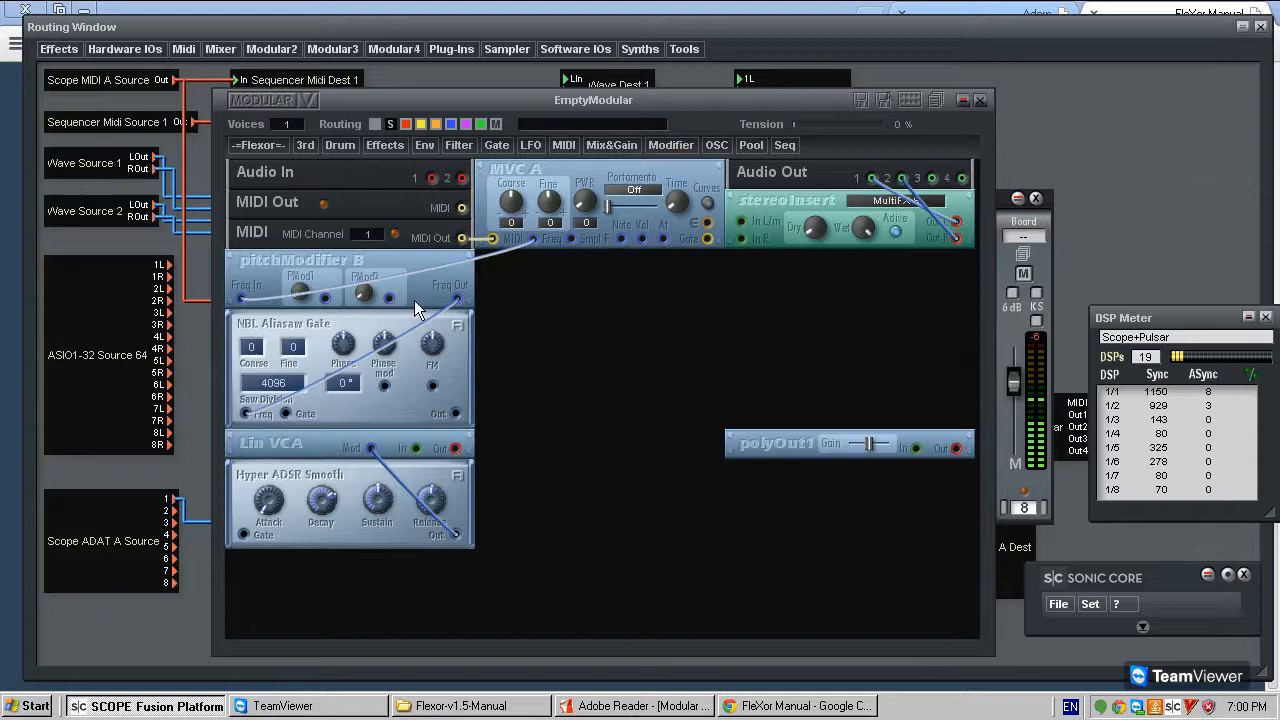
- Connect MVC A's Gate to Hyper ADSR Smooth, and route NBL Aliasaw Gate through Lin VCA and polyOut1 into stereoInsert's In L/m
left_click_drag(694, 257, 244, 534)
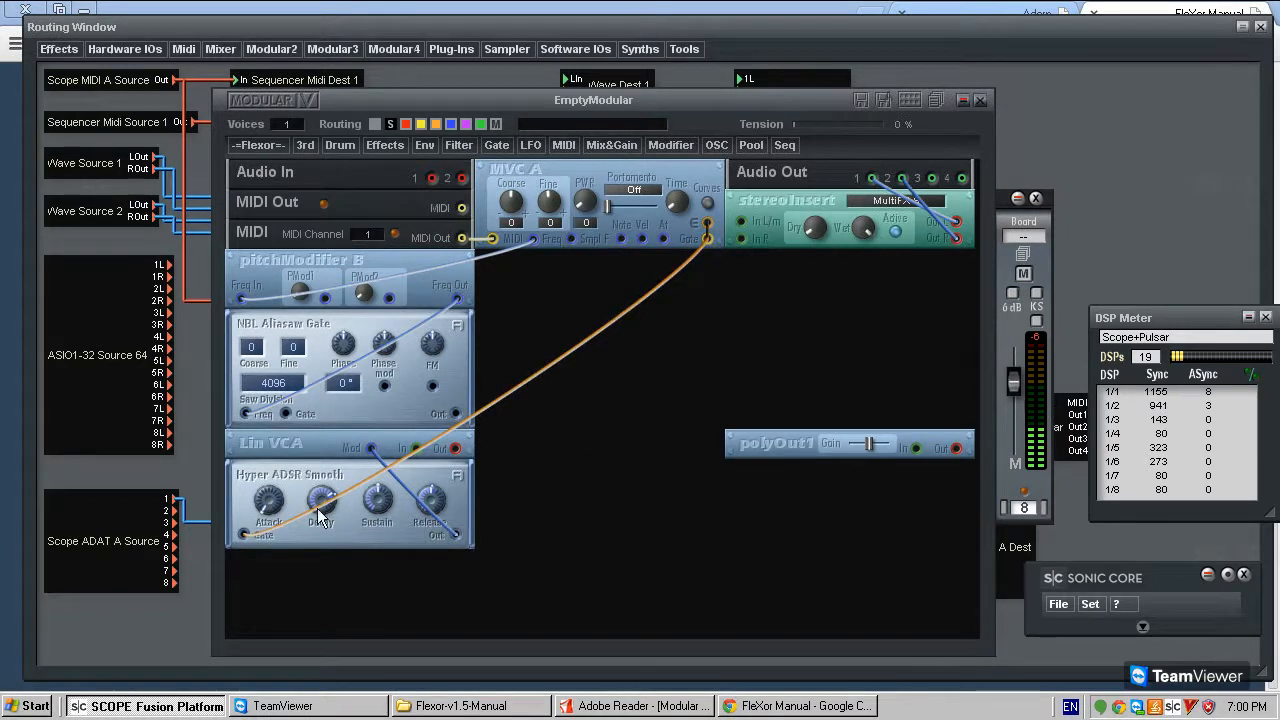
left_click_drag(239, 488, 266, 482)
left_click(416, 447)
left_click_drag(457, 452, 741, 222)
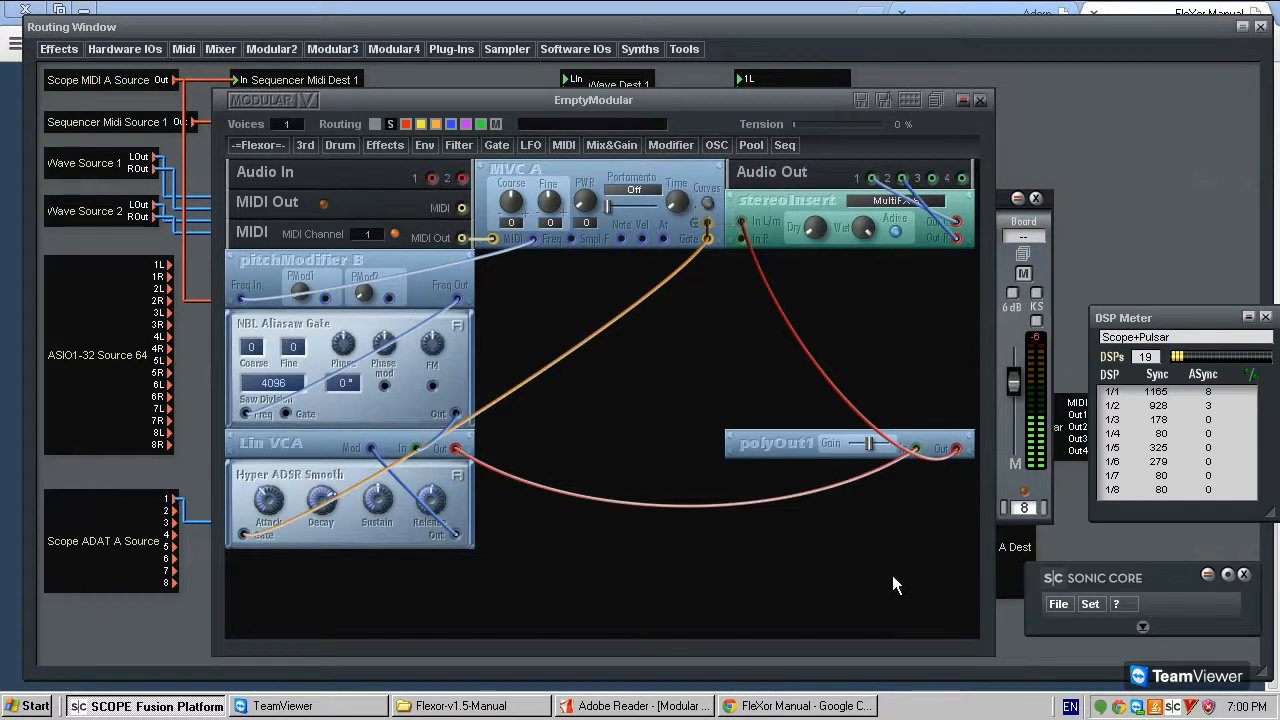
- Lower the gain on polyOut1 slightly
left_click_drag(867, 442, 870, 442)
left_click_drag(877, 450, 880, 452)
mouse_move(277, 492)
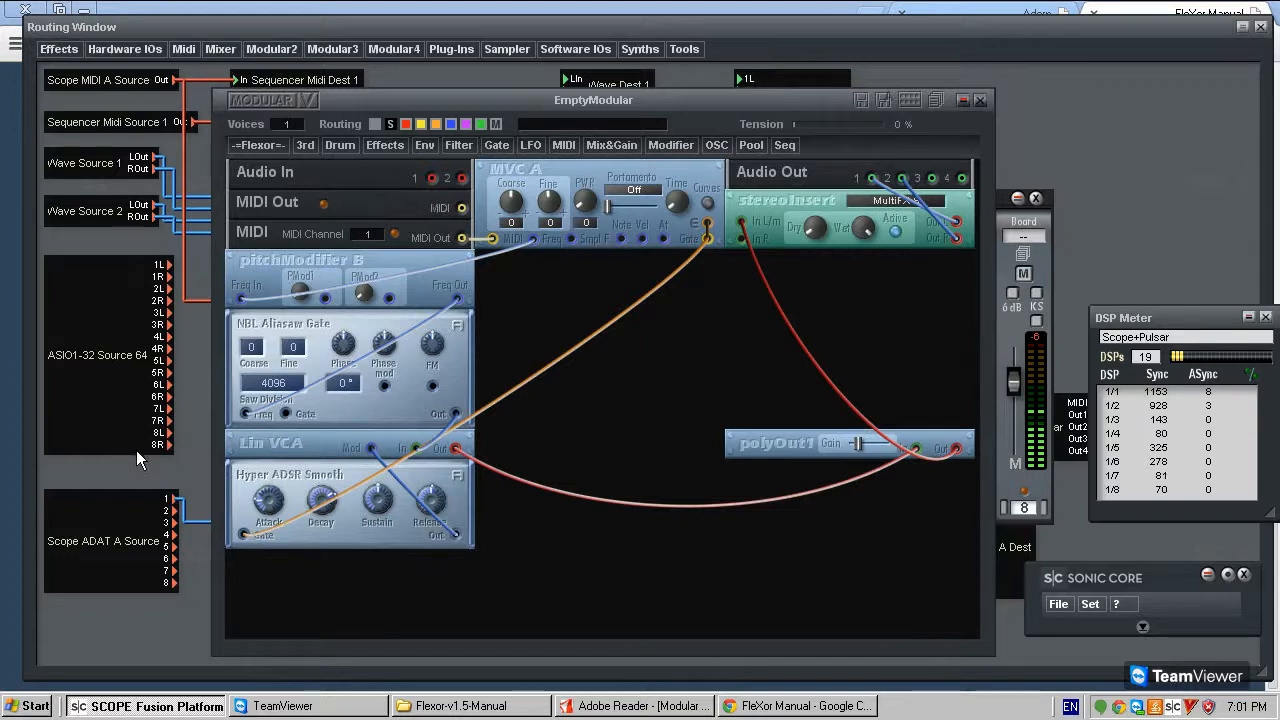
- Add the standard ADSR envelope beneath Hyper ADSR Smooth and raise its attack slider to maximum
left_click(418, 146)
mouse_move(473, 163)
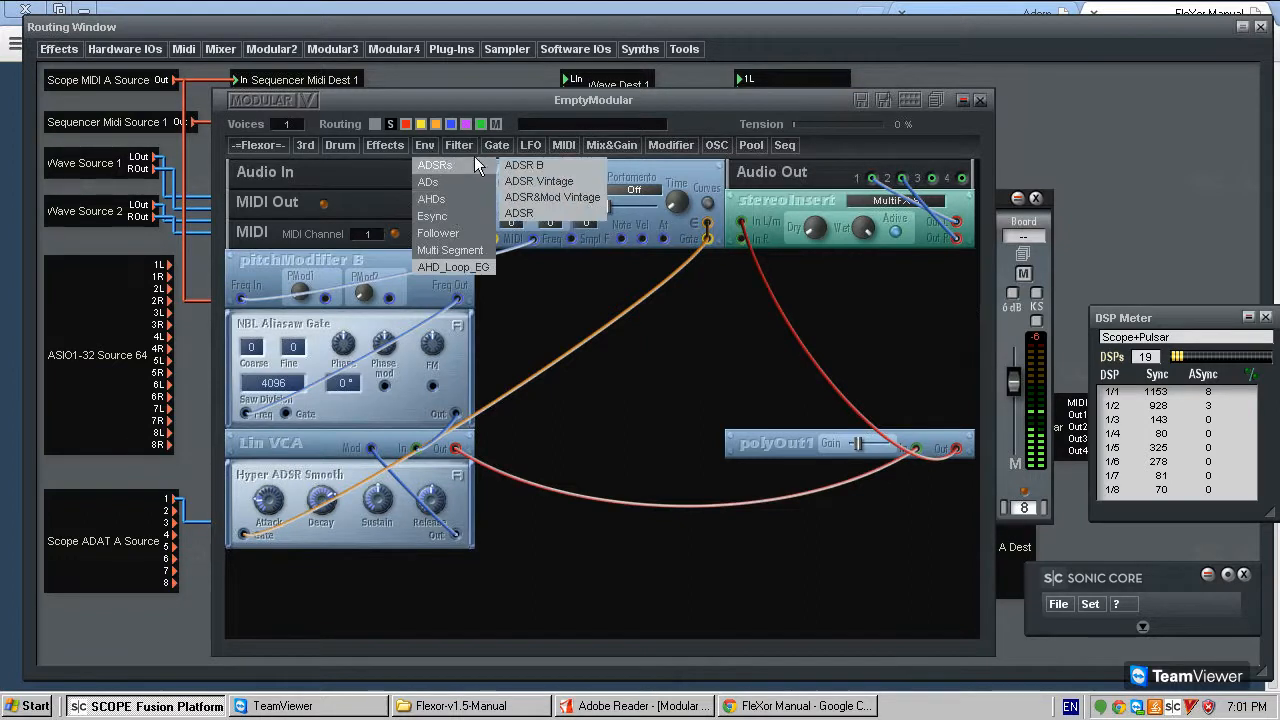
left_click(544, 212)
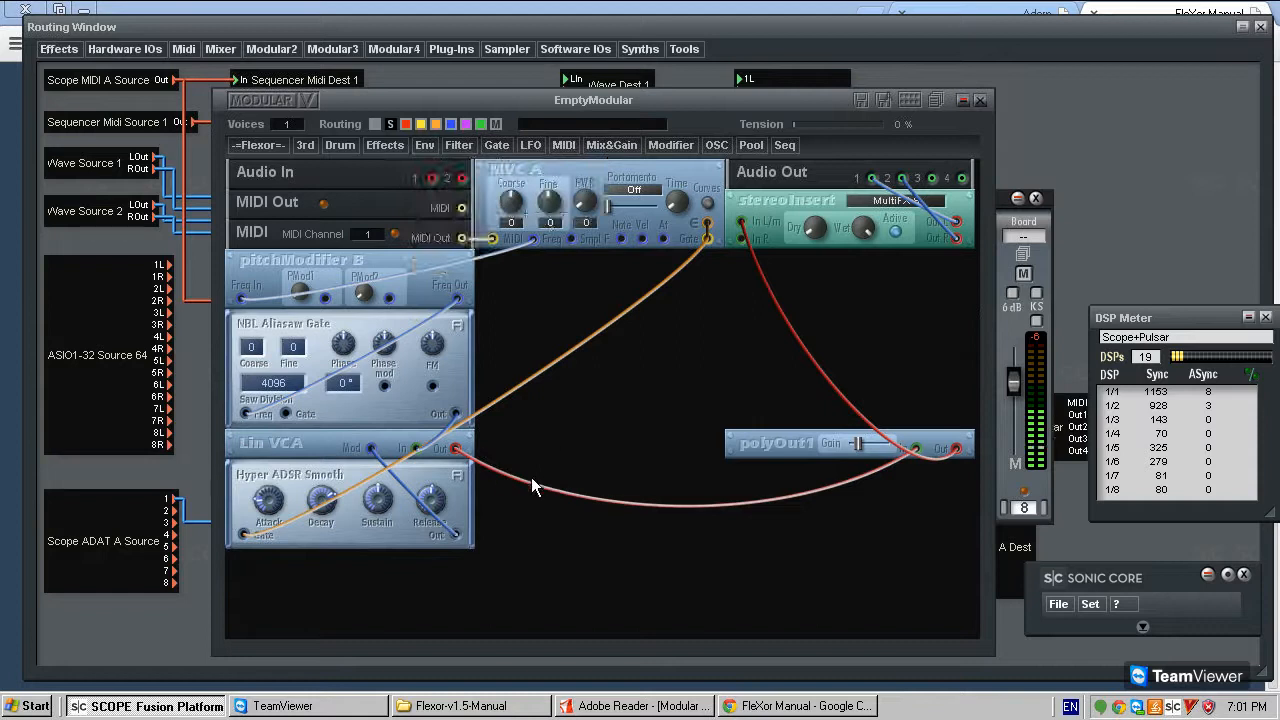
left_click(300, 566)
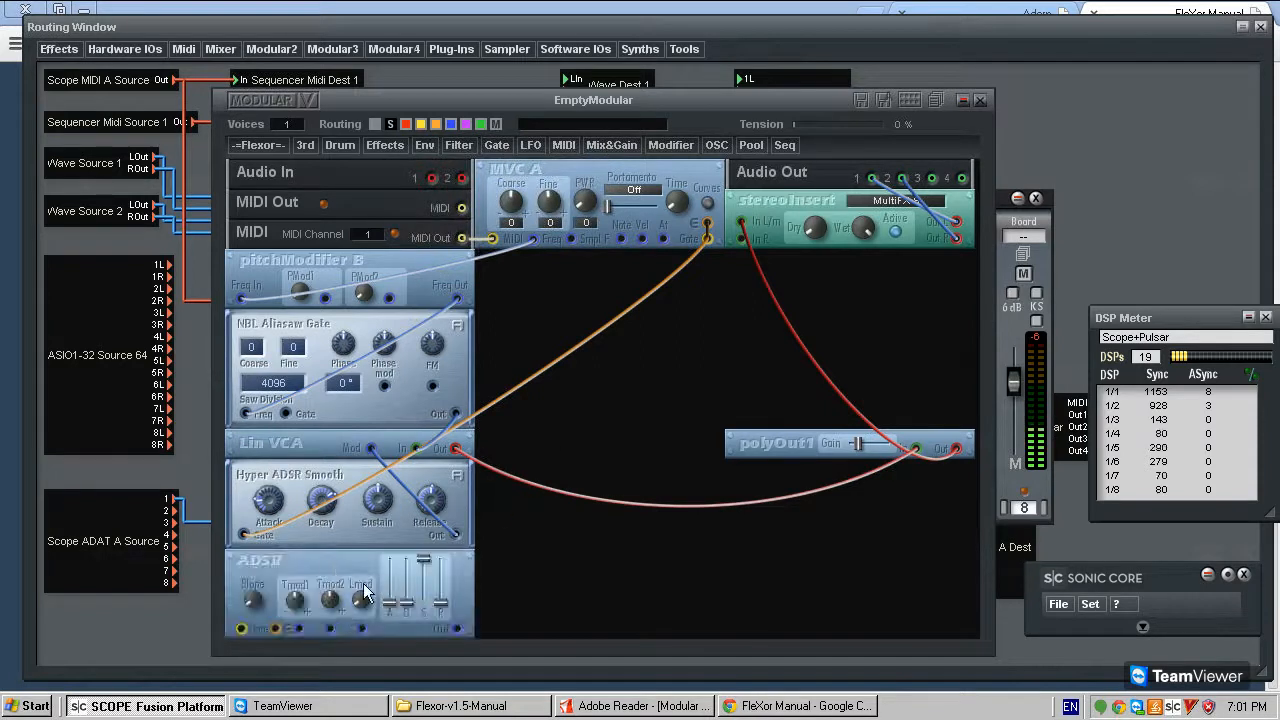
left_click_drag(399, 572, 398, 560)
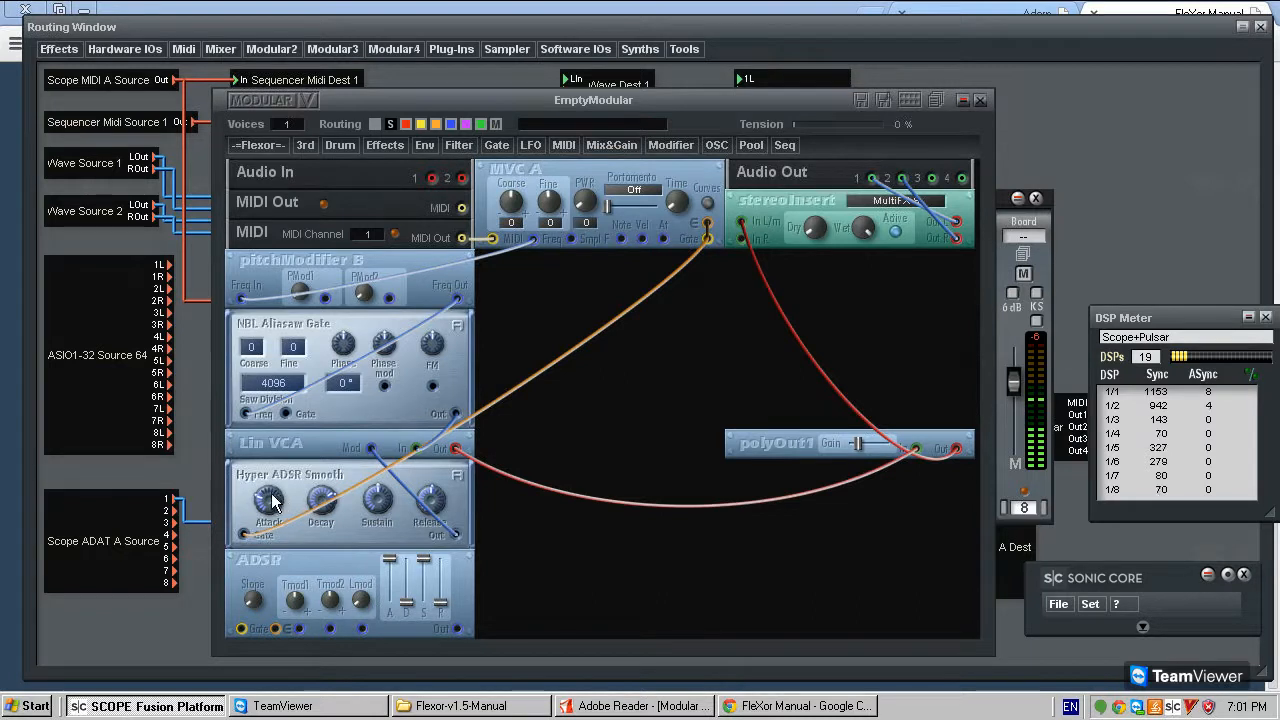
- Remove the standard ADSR envelope and delete the cable from Lin VCA's output to polyOut1's input
right_click(318, 556)
left_click(349, 600)
left_click(511, 478)
mouse_move(259, 478)
left_mouse_down()
mouse_move(256, 501)
mouse_move(257, 485)
left_mouse_up()
left_click(508, 475)
key("Delete")
mouse_move(421, 478)
left_mouse_down()
mouse_move(428, 498)
mouse_move(433, 472)
left_mouse_up()
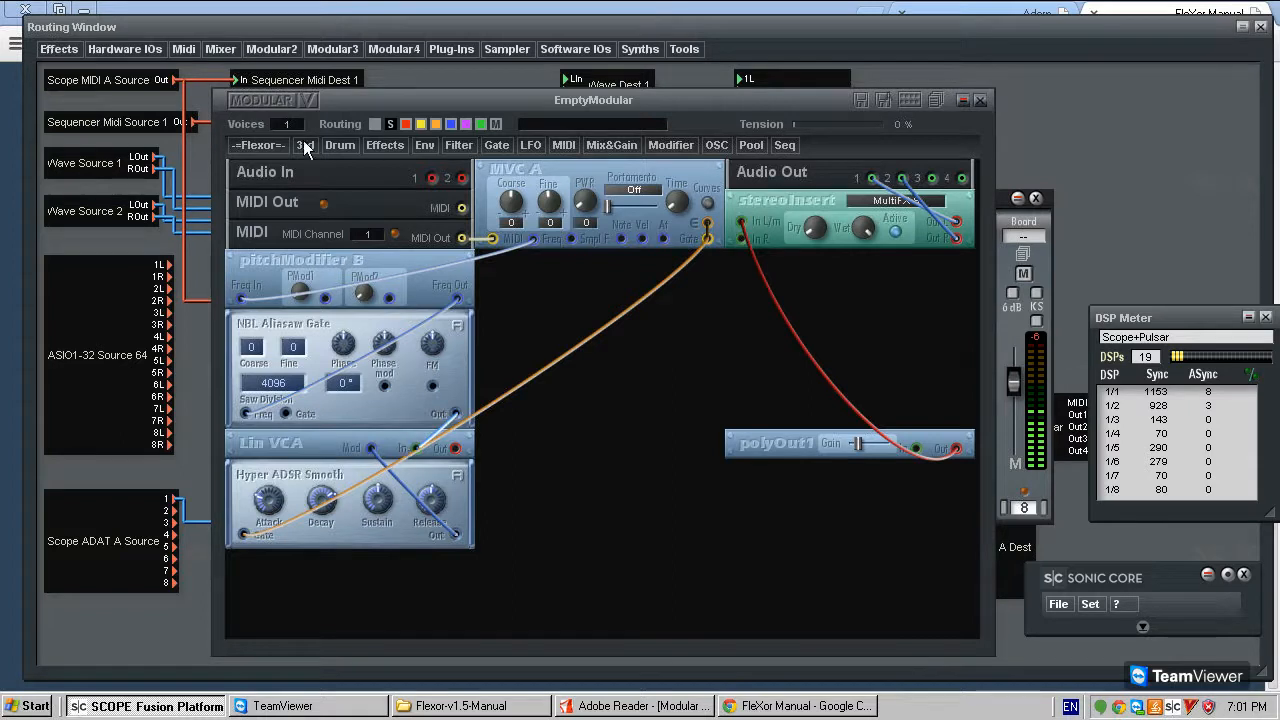
- Move the modular window and polyOut1 up, and stack the Flexor Draw LFO and Draw LFO XY modules beneath polyOut1
left_click_drag(710, 103, 715, 42)
left_click(271, 84)
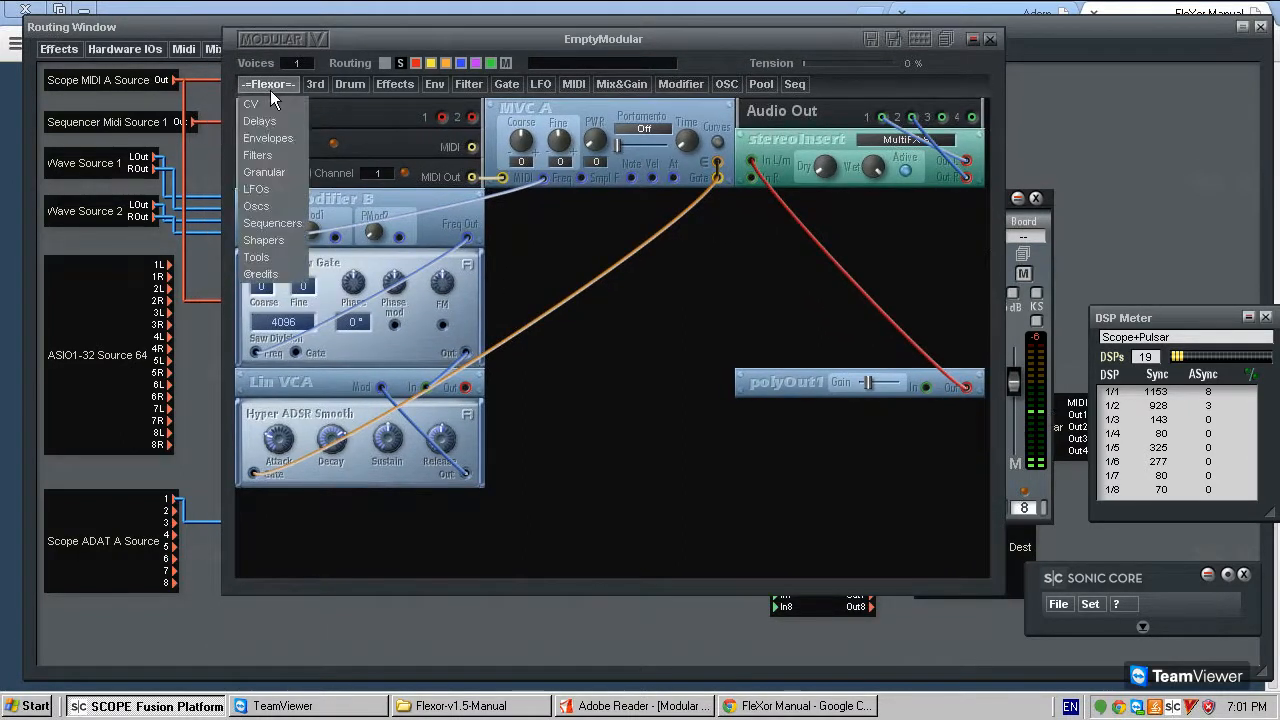
mouse_move(275, 189)
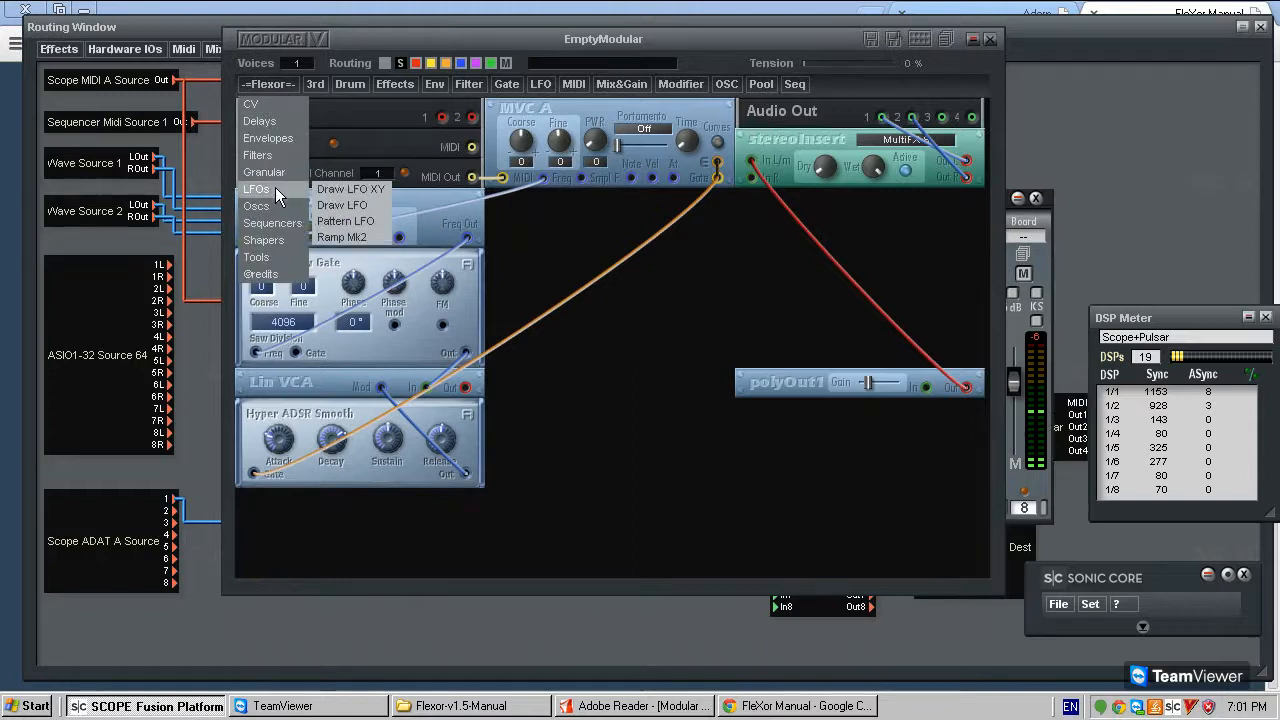
left_click(370, 189)
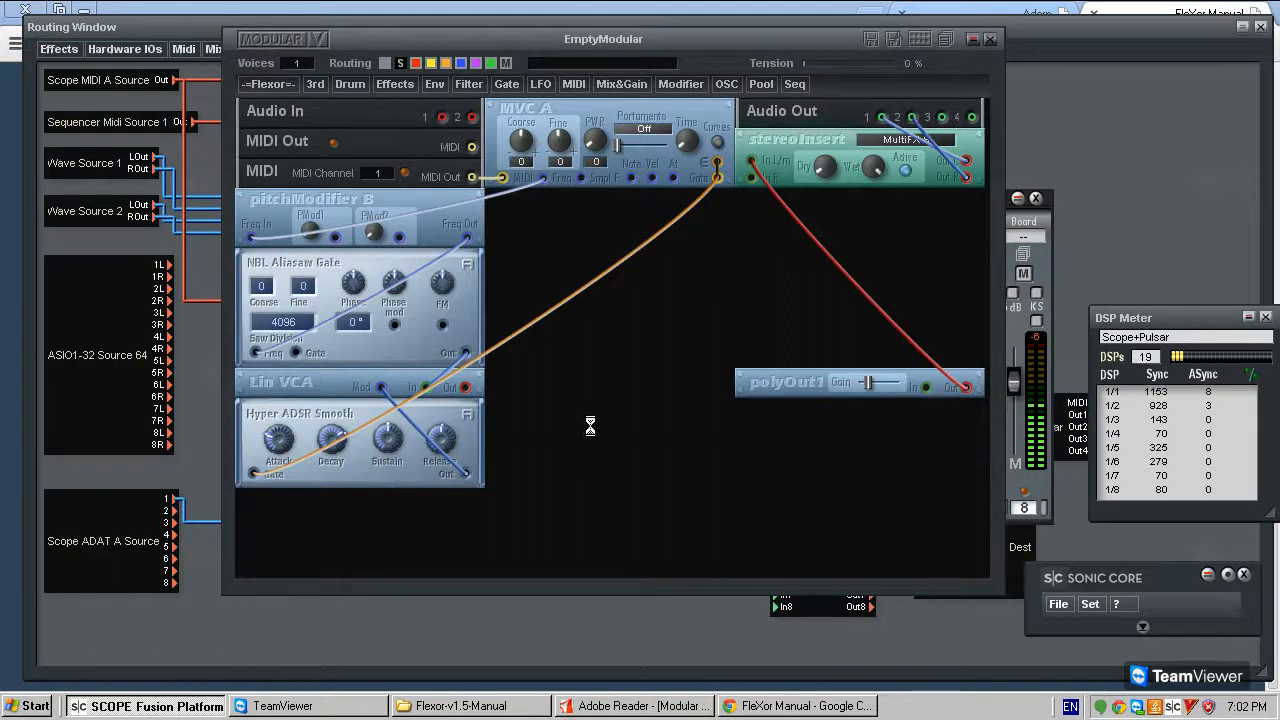
left_click_drag(813, 395, 798, 265)
left_click_drag(537, 414, 788, 390)
left_click(250, 83)
mouse_move(286, 188)
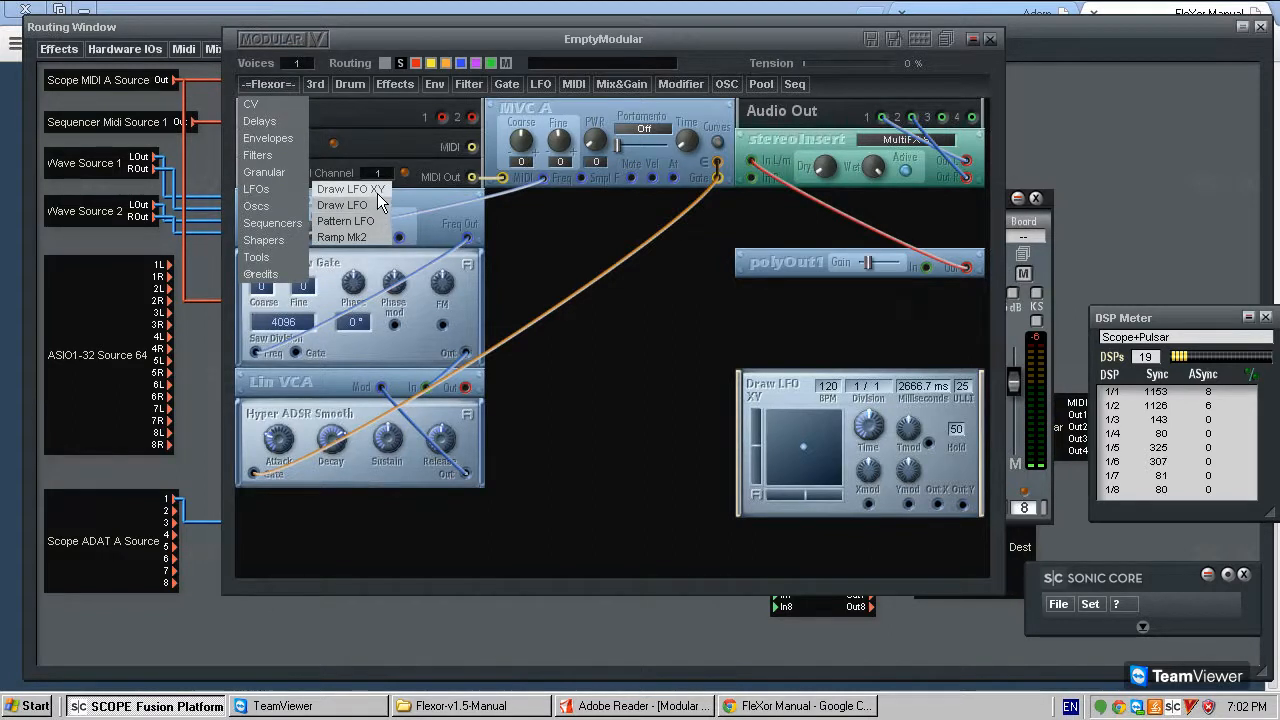
left_click(377, 204)
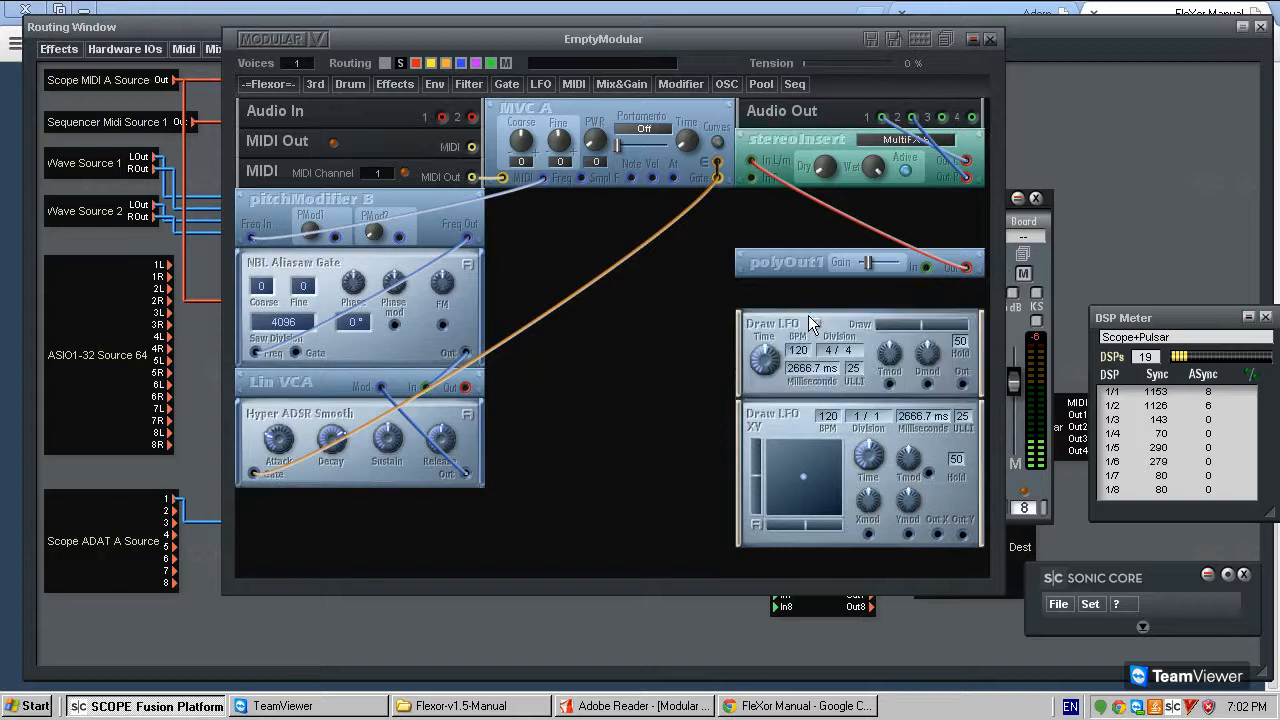
- Add the Flexor Pattern LFO and place it in the middle column, level with NBL Aliasaw Gate
left_click(275, 83)
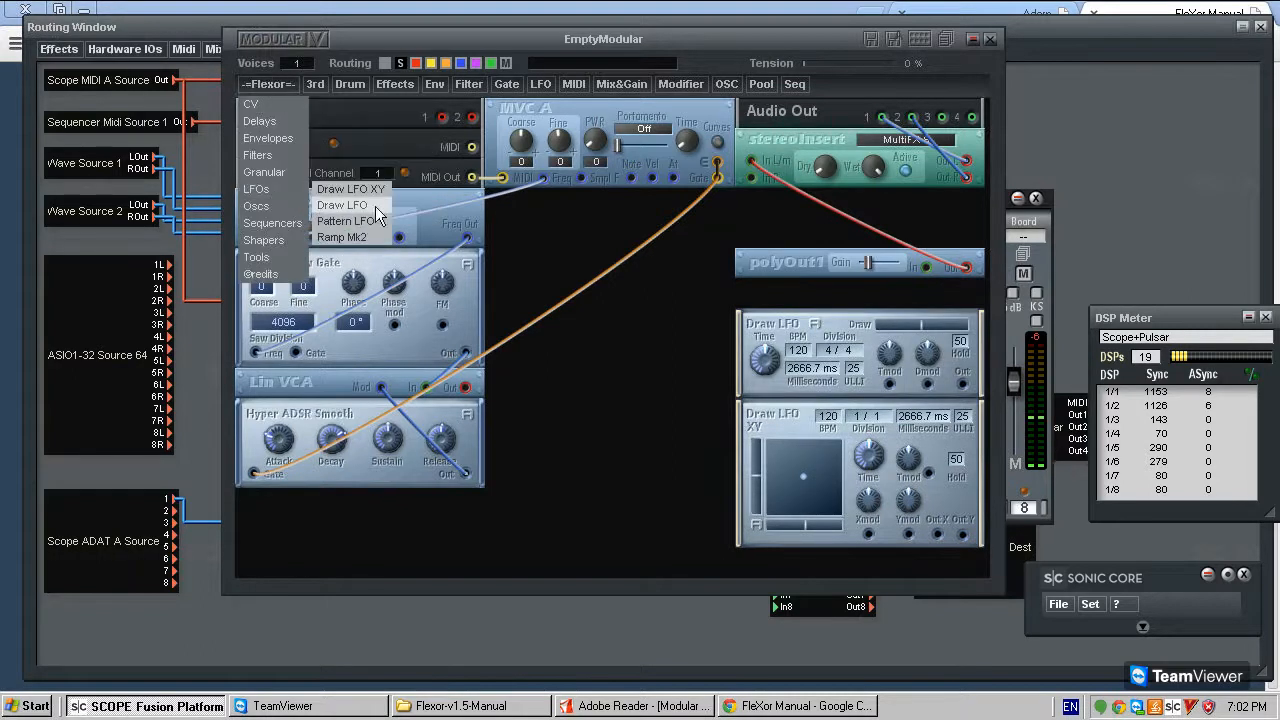
left_click(372, 202)
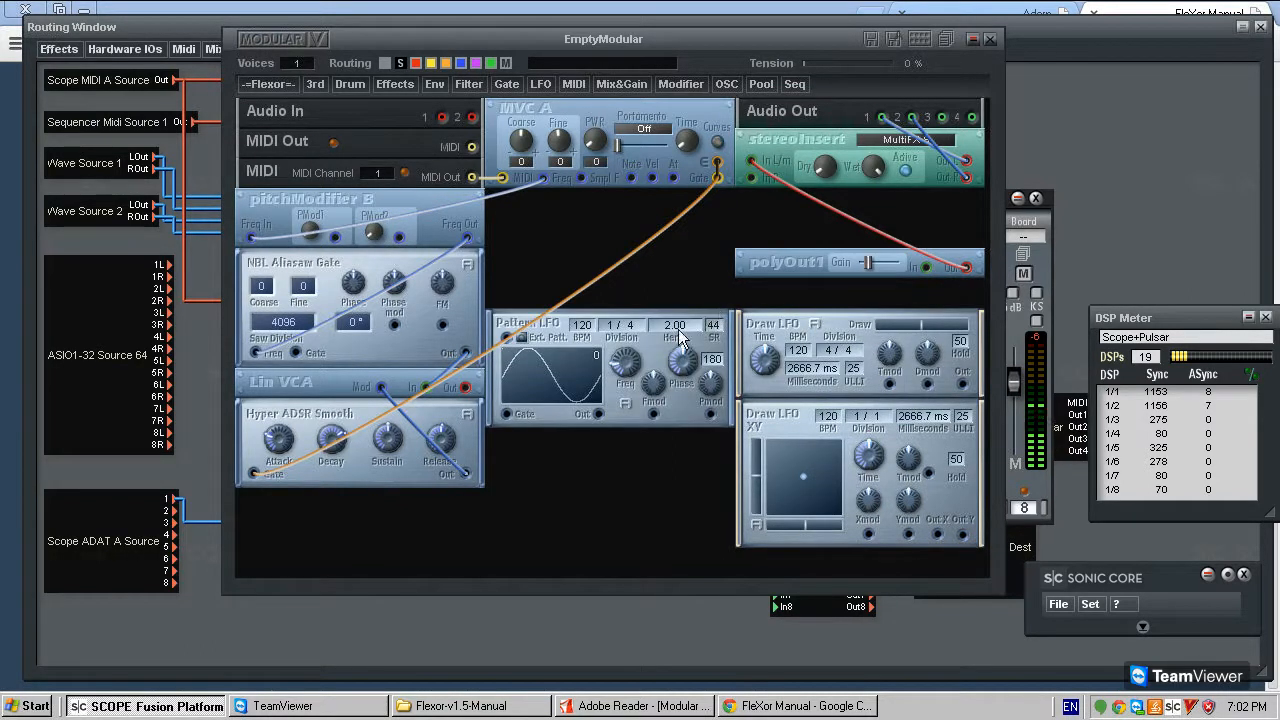
left_click(280, 84)
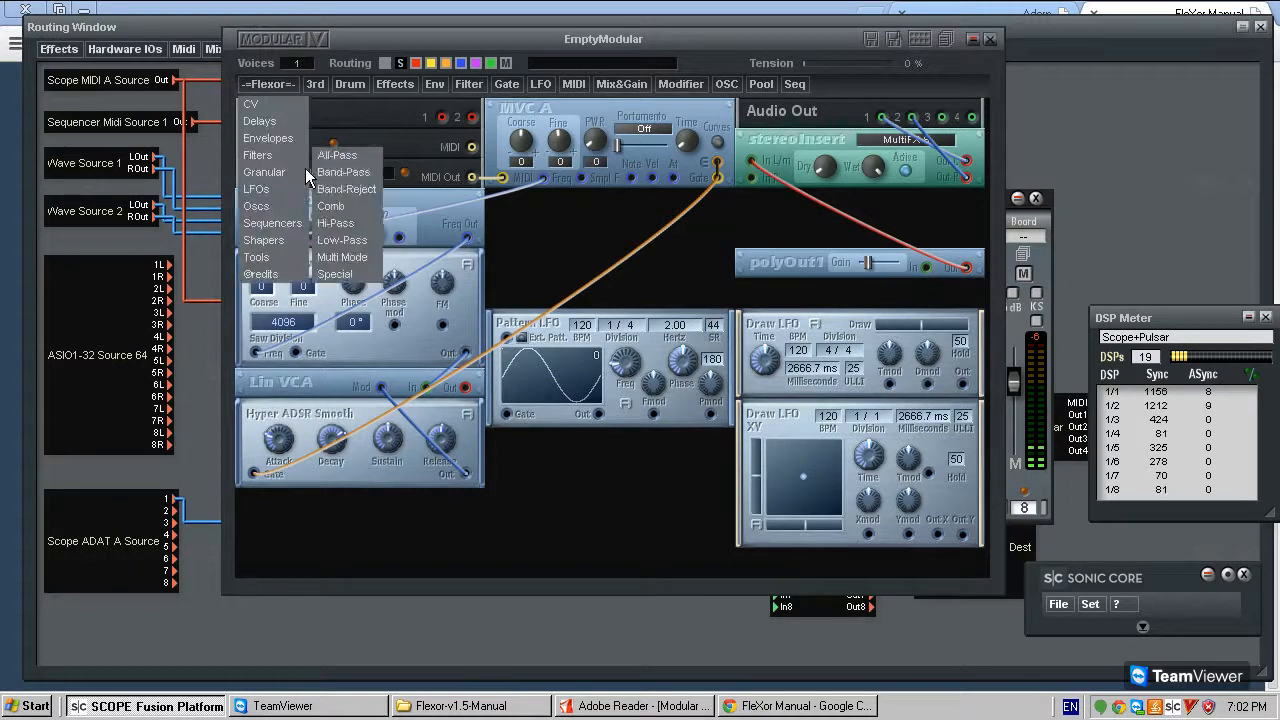
mouse_move(290, 196)
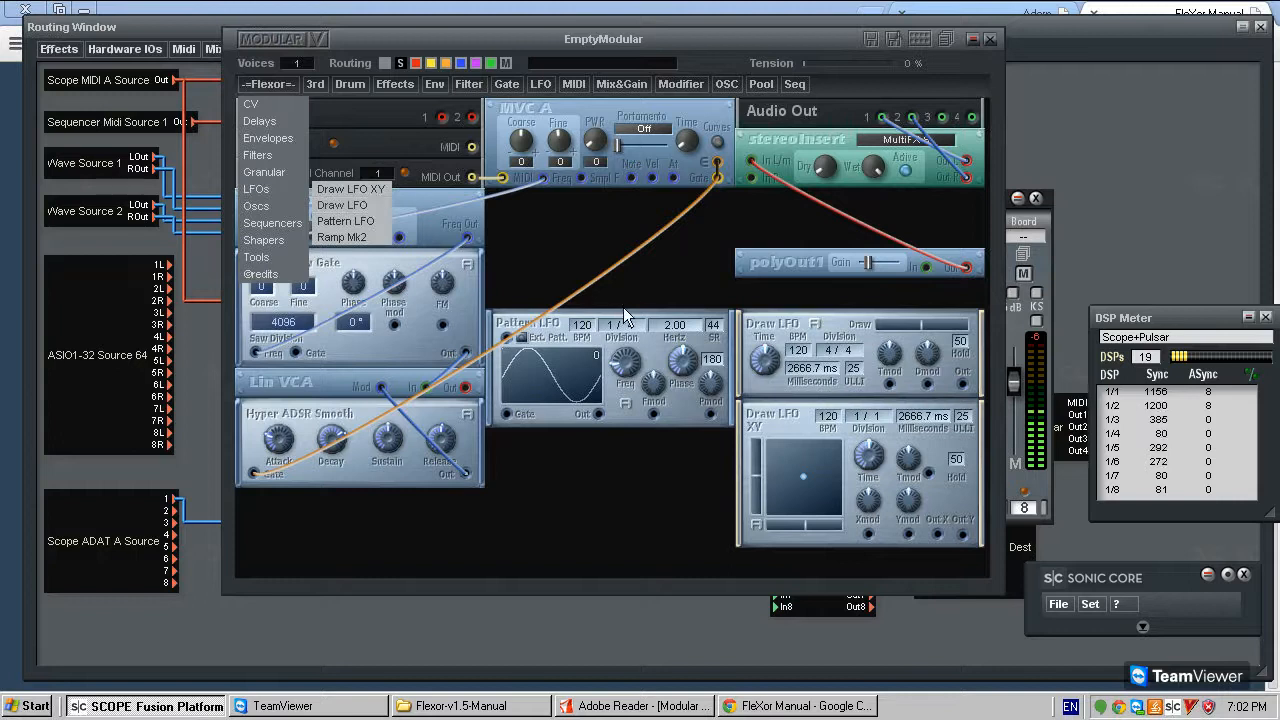
left_click(663, 289)
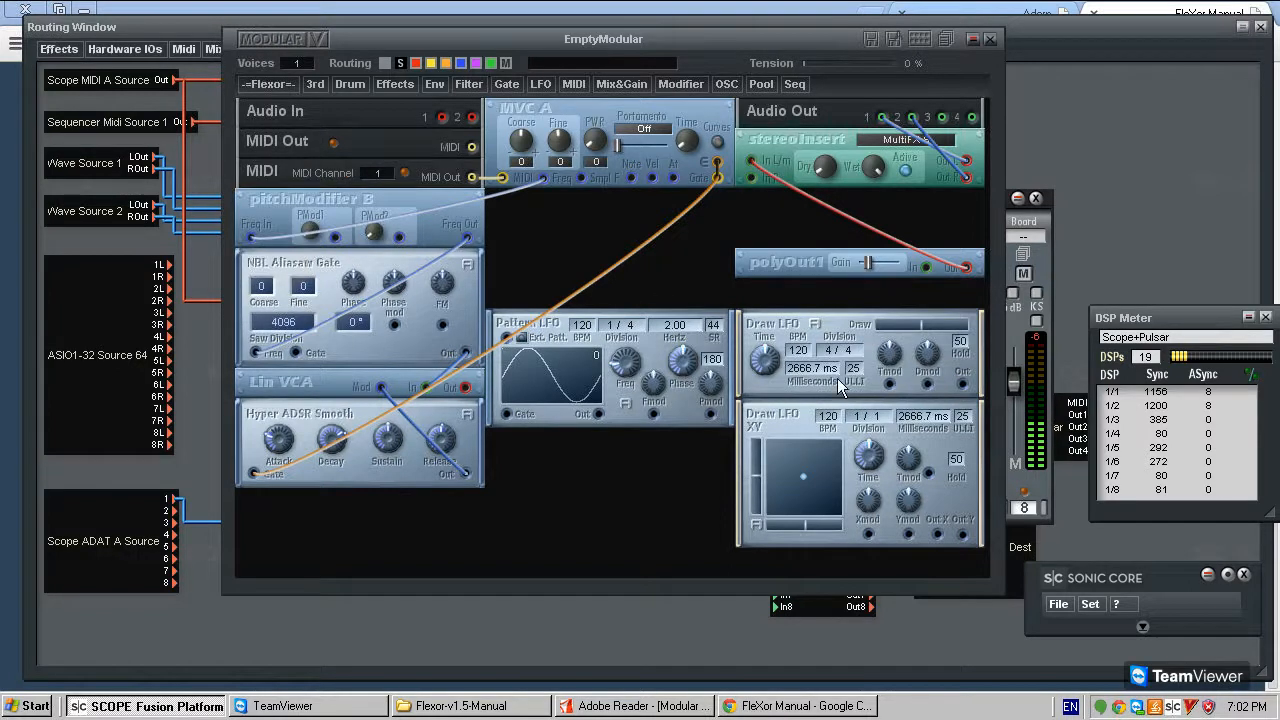
left_click_drag(714, 356, 714, 298)
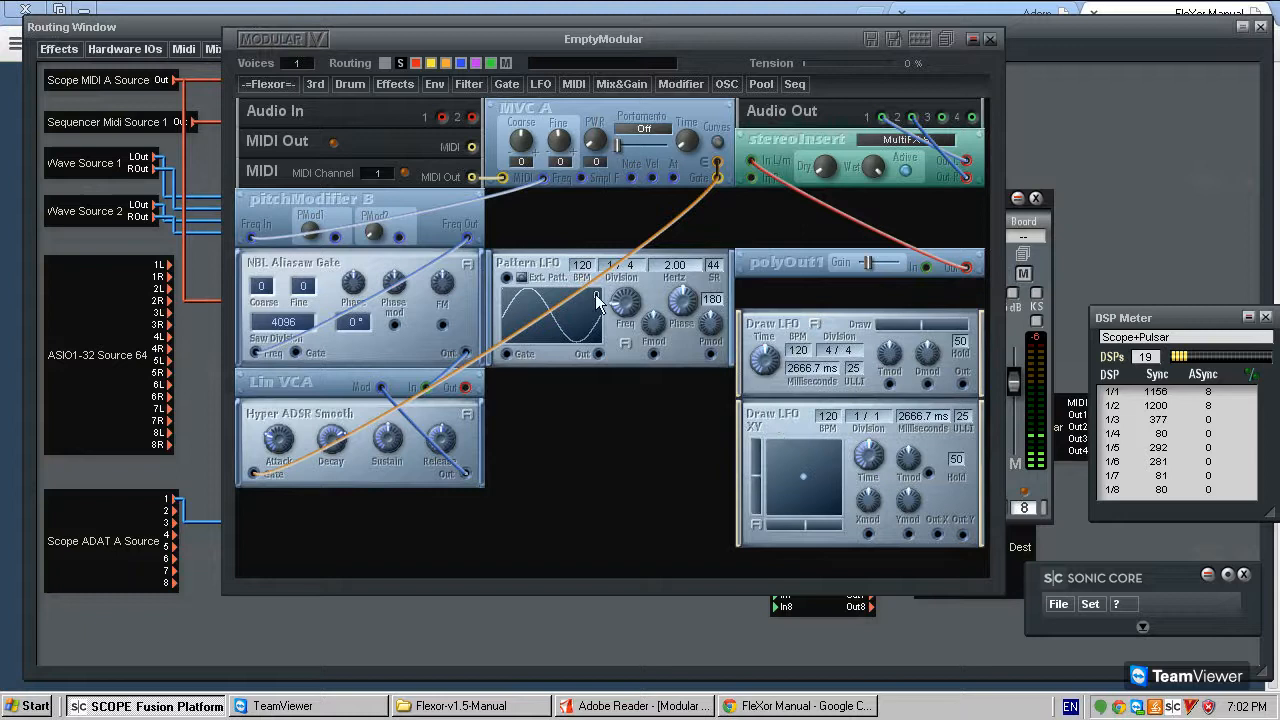
- Look through the standard LFO categories and add a multiLFO B module in the middle column below Pattern LFO
left_click(530, 82)
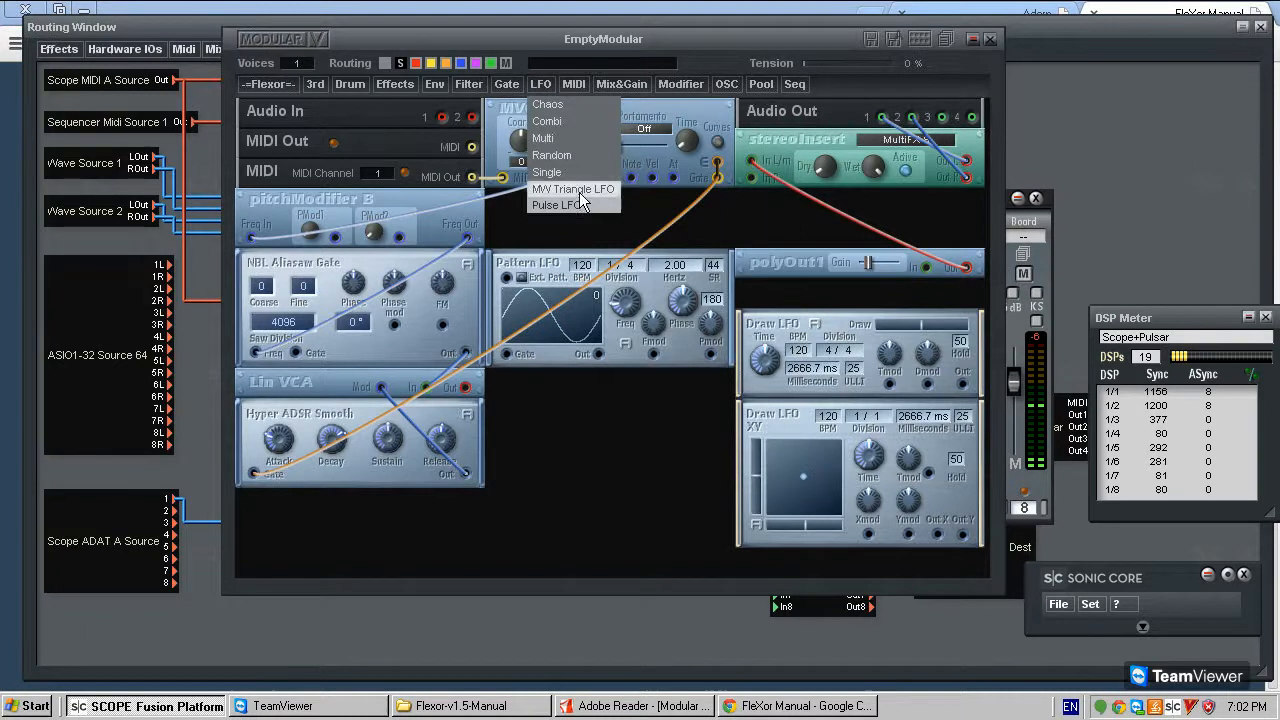
mouse_move(580, 152)
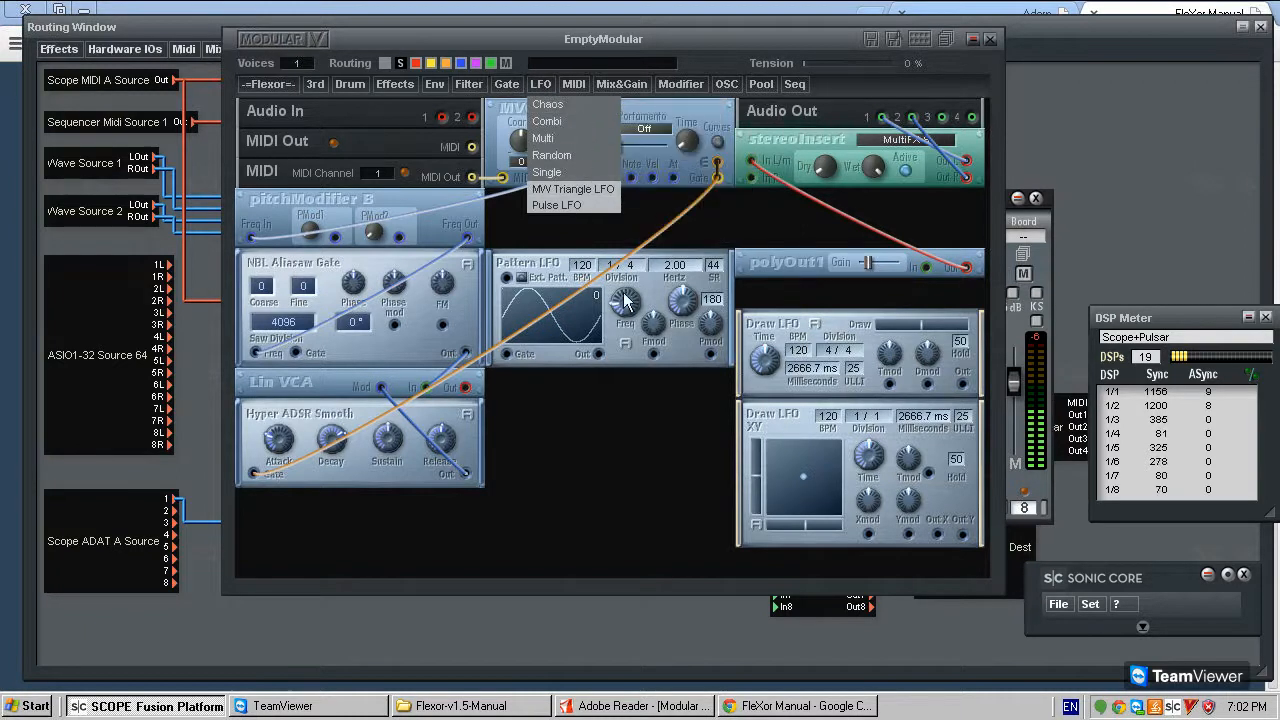
left_click(661, 476)
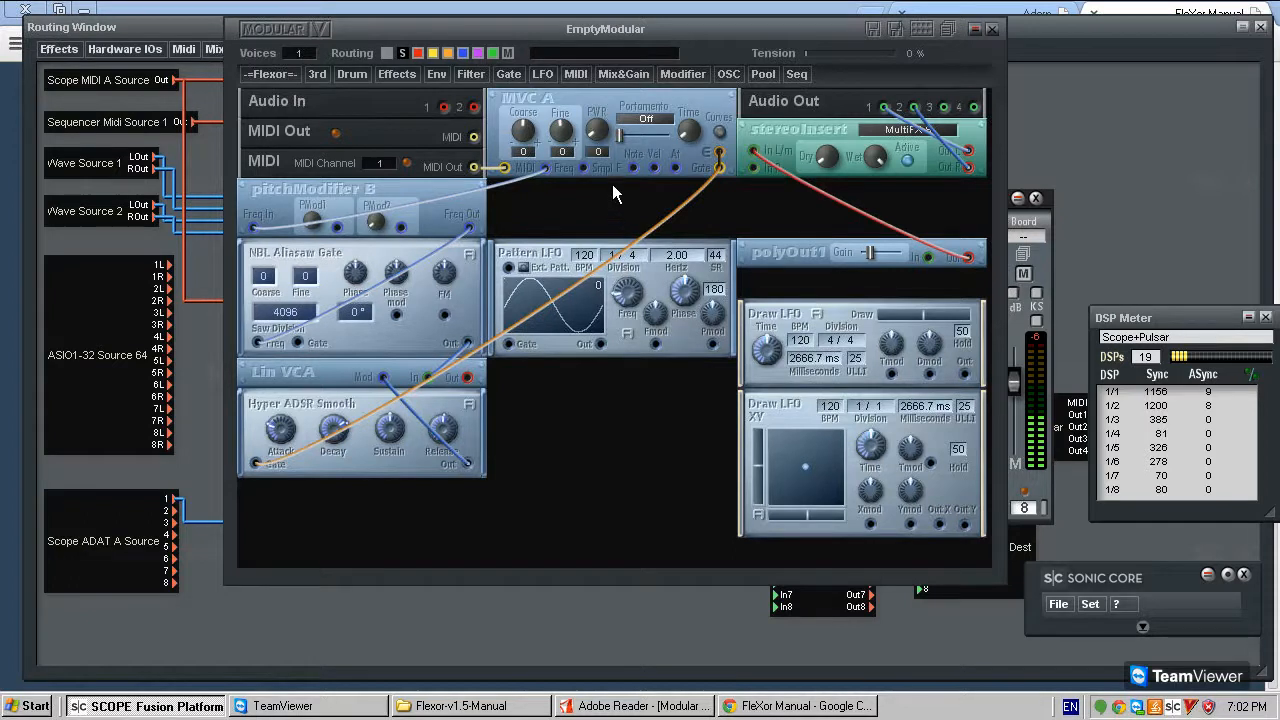
left_click(540, 73)
mouse_move(576, 144)
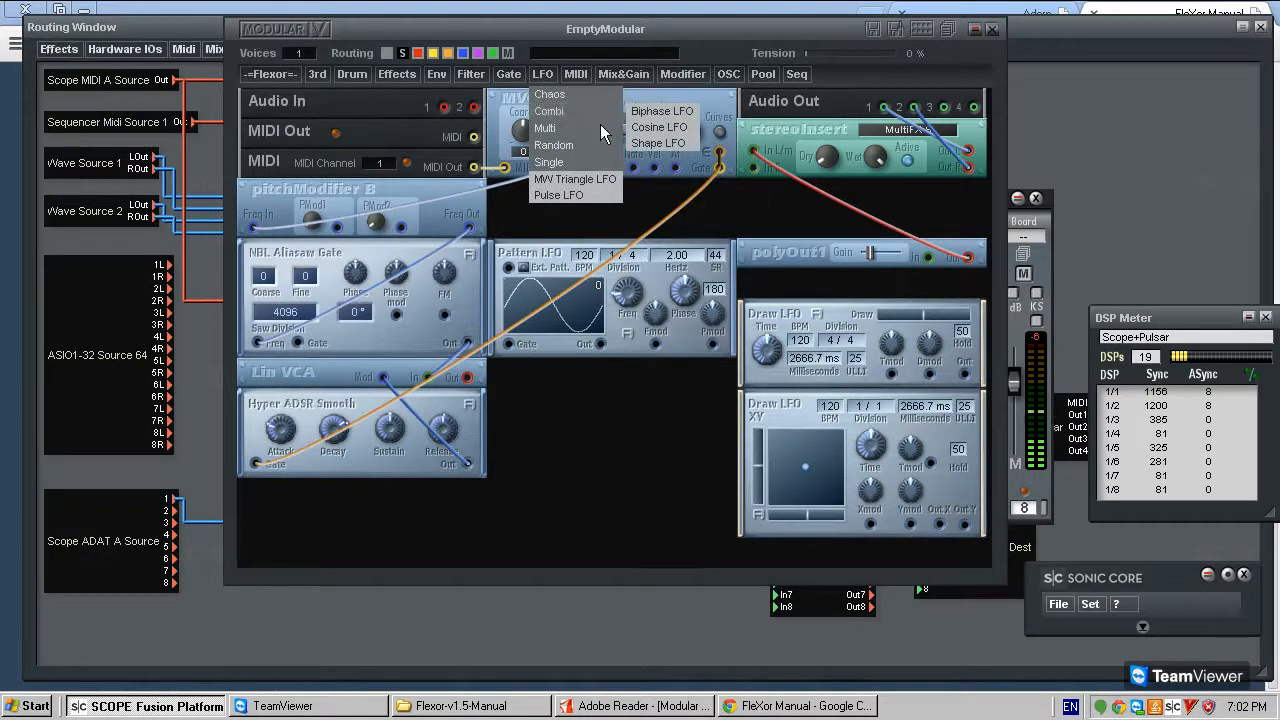
left_click(676, 145)
left_click(612, 428)
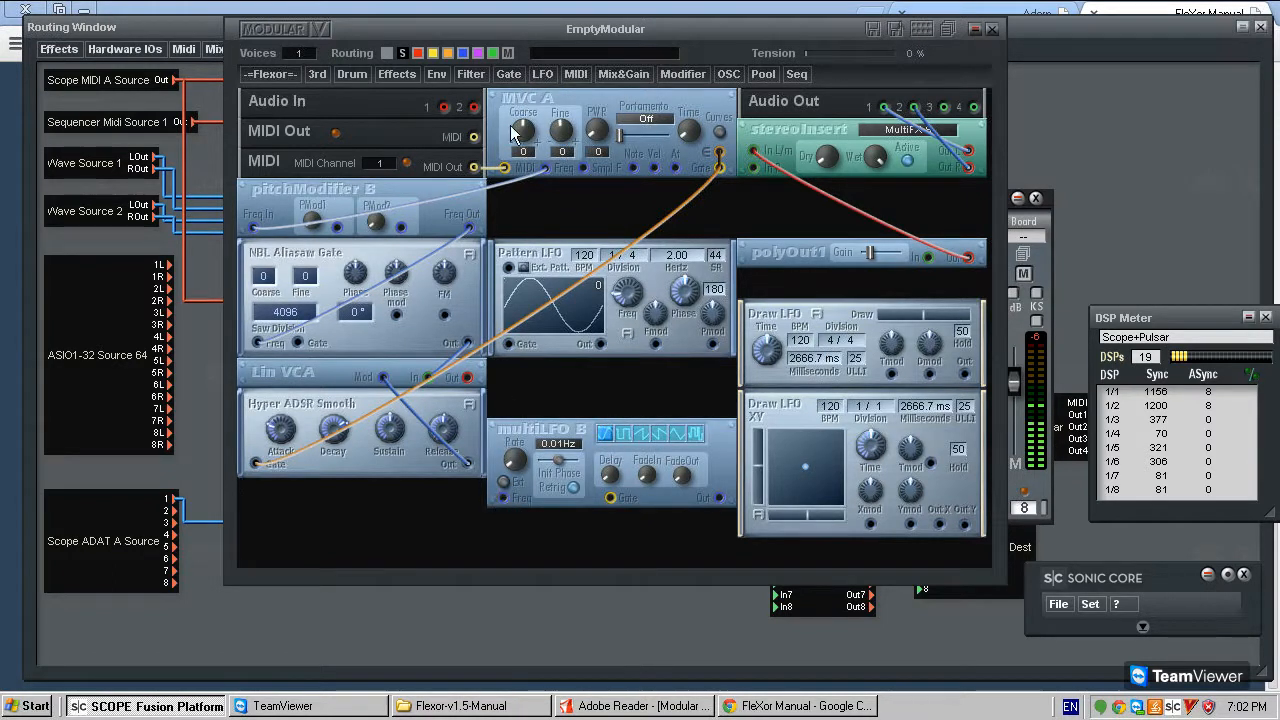
- Check the available MIDI modules and remove multiLFO B from the patch
left_click(570, 75)
mouse_move(591, 99)
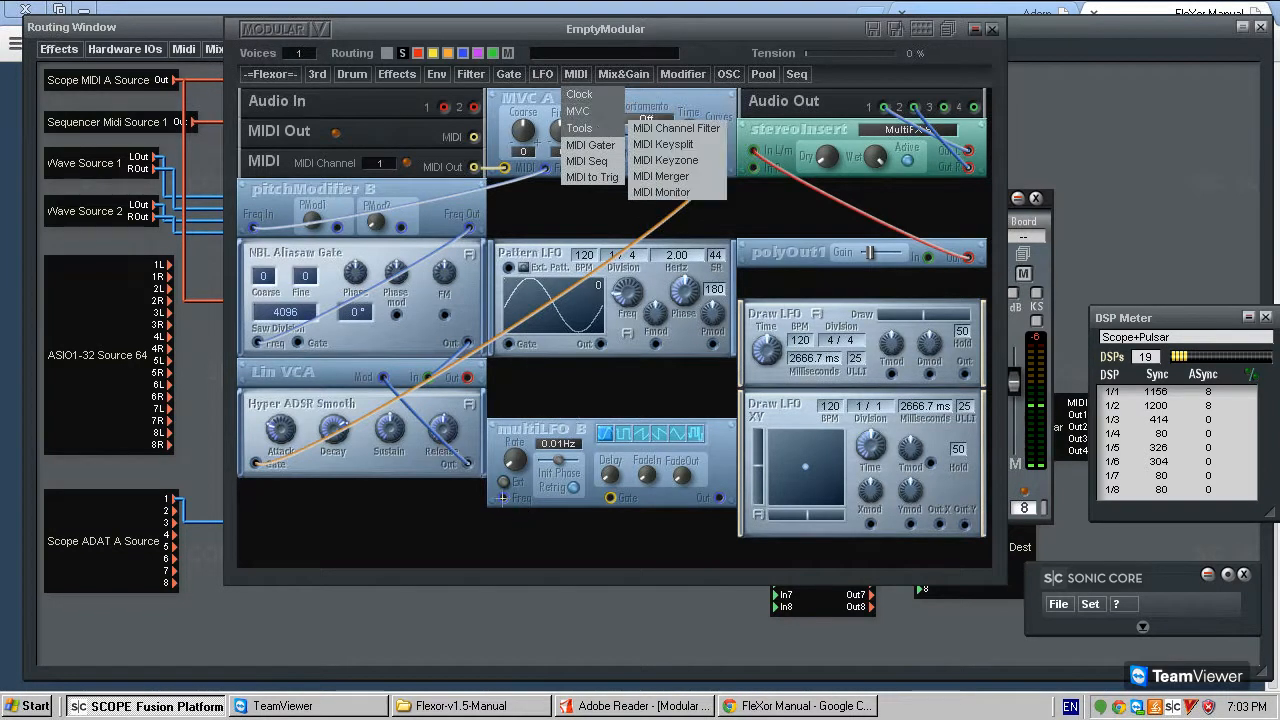
right_click(562, 432)
left_click(583, 476)
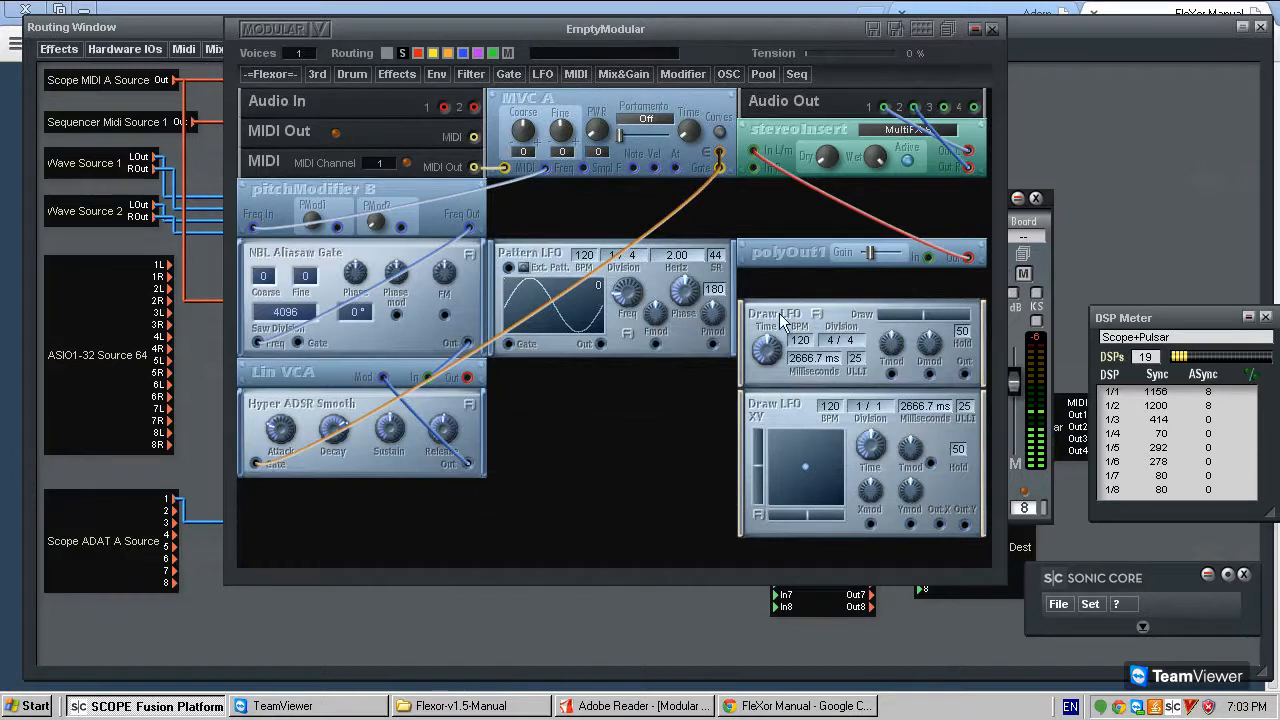
- Try different BPM and ULLI values on Draw LFO, ending at 120 BPM and a ULLI of 25
left_click(831, 342)
mouse_move(831, 342)
left_mouse_down()
mouse_move(824, 274)
mouse_move(827, 312)
left_mouse_up()
left_click_drag(812, 370, 808, 377)
mouse_move(810, 427)
left_mouse_down()
mouse_move(813, 476)
mouse_move(802, 134)
mouse_move(815, 476)
mouse_move(855, 300)
mouse_move(820, 312)
left_mouse_up()
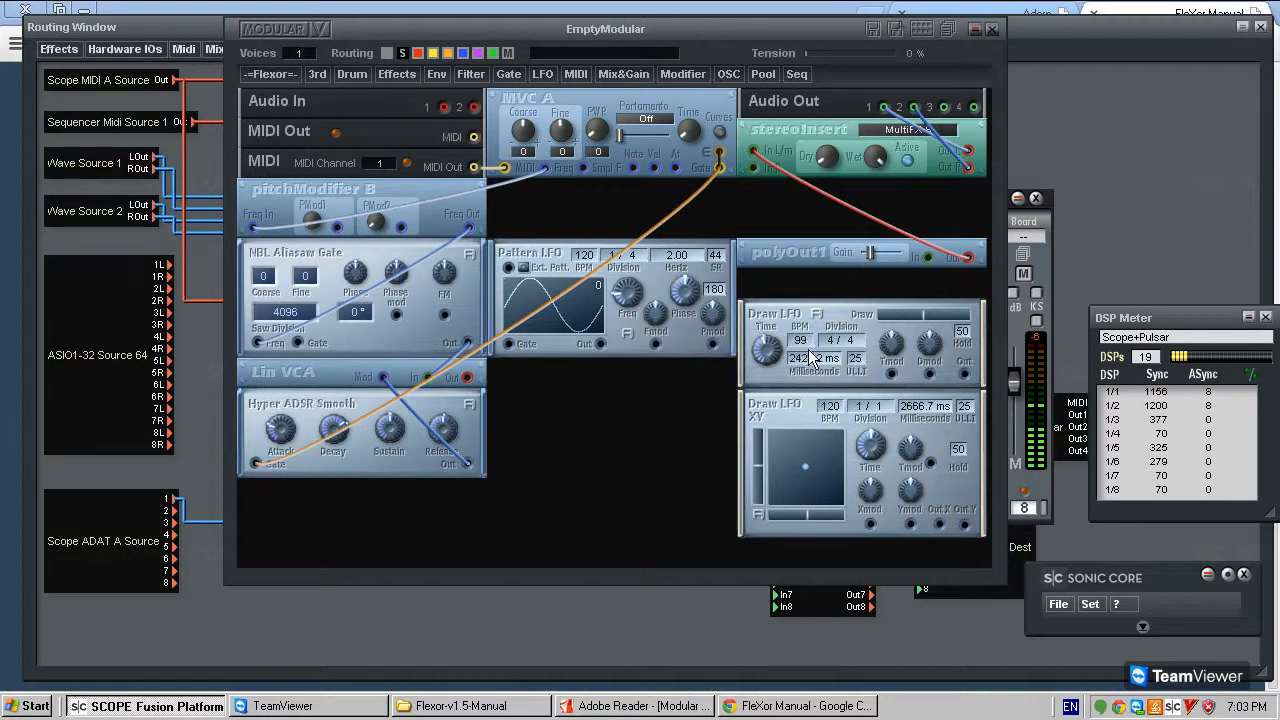
left_click_drag(833, 348, 866, 310)
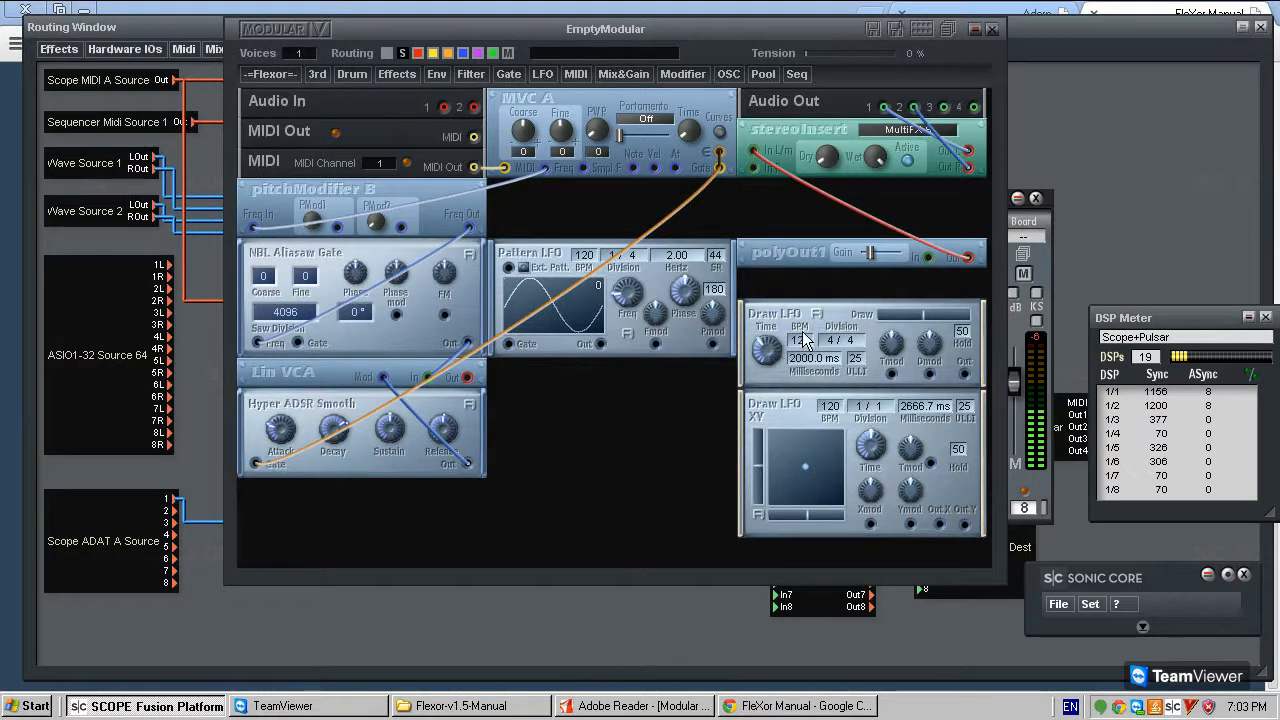
left_click_drag(858, 368, 867, 400)
left_click_drag(853, 363, 904, 321)
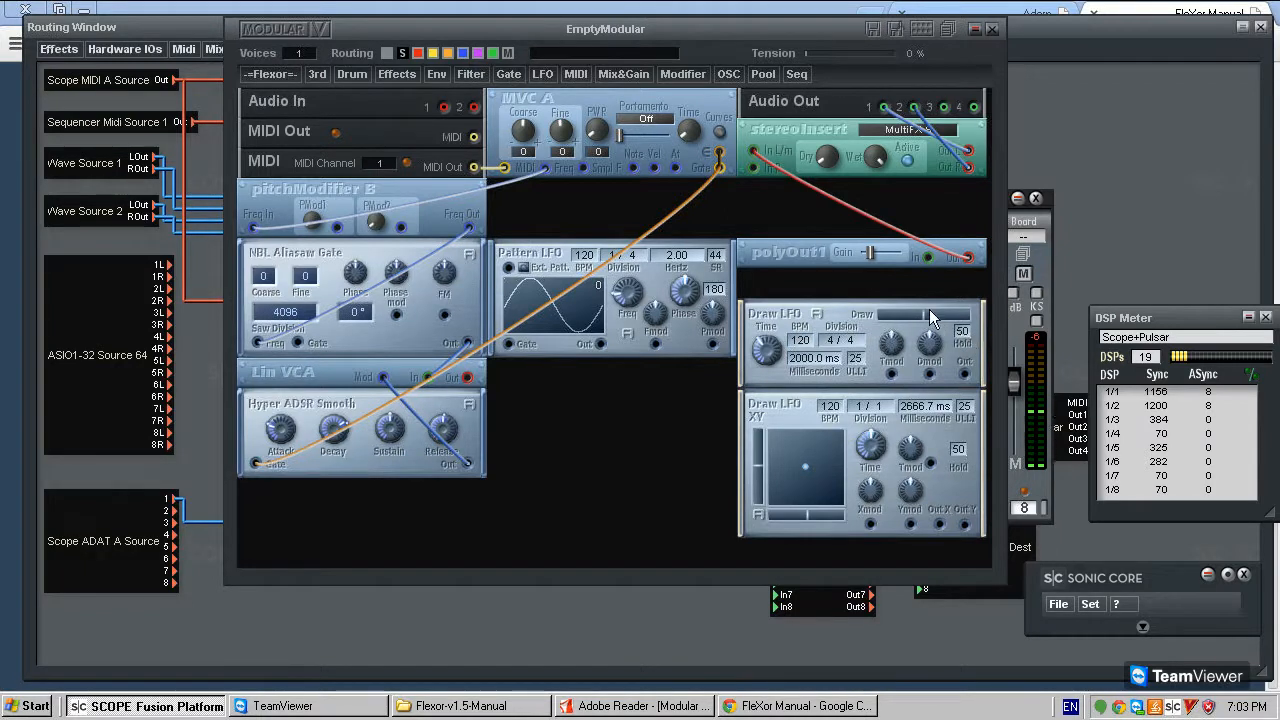
- Read the built-in description of the Draw LFO module and close it
left_click(817, 313)
left_click_drag(434, 205, 456, 223)
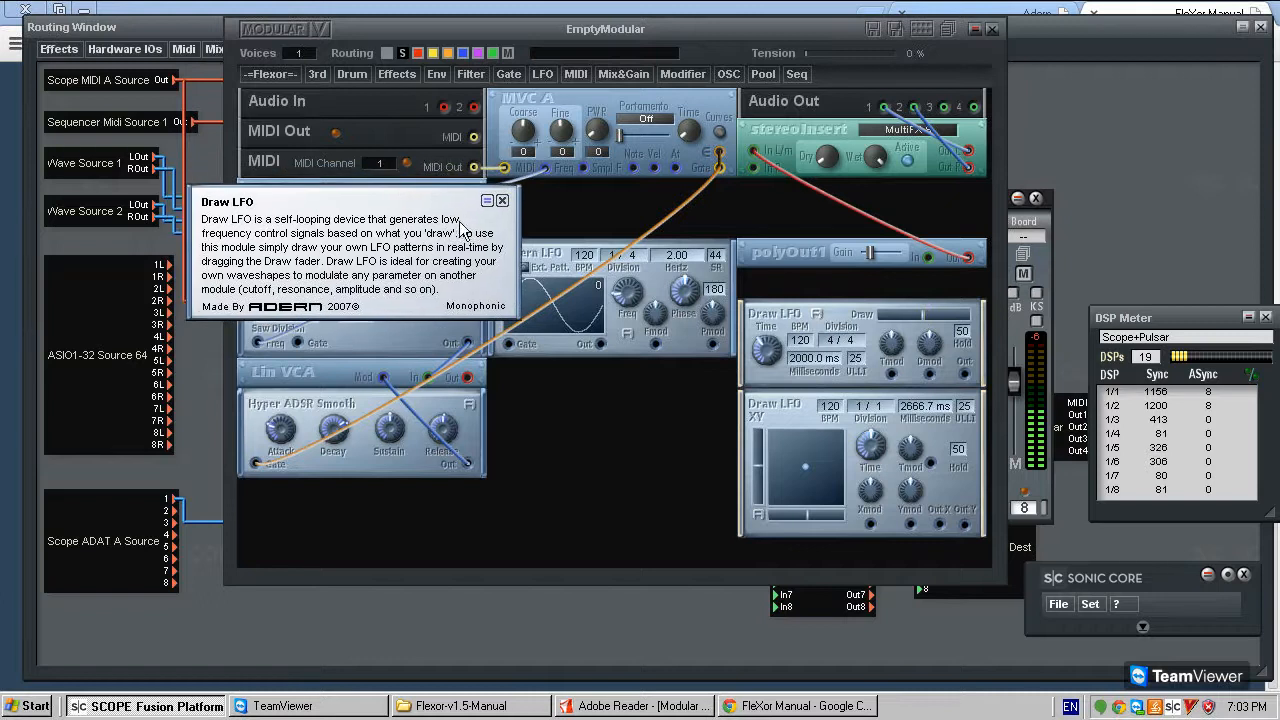
left_click(502, 201)
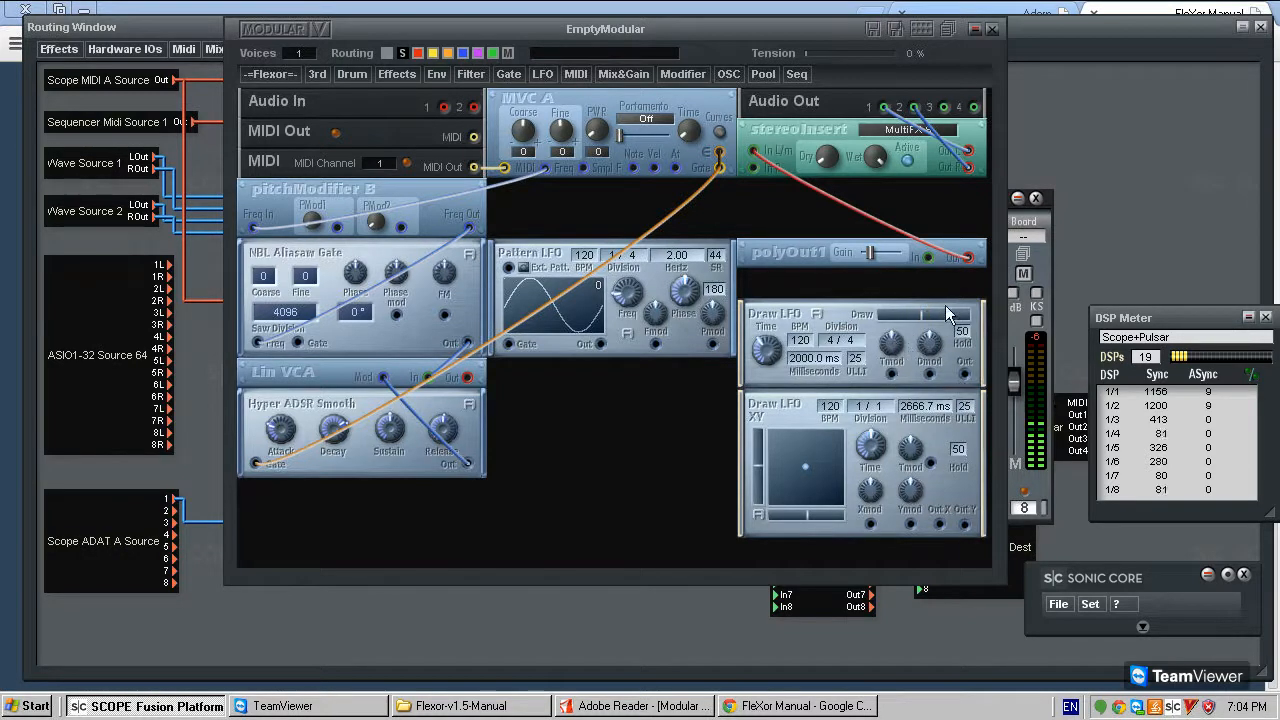
- Patch Draw LFO's output into pitchModifier B's PMod1 input and Lin VCA's output into polyOut1, trying higher and lower polyOut1 gain
mouse_move(964, 374)
left_mouse_down()
mouse_move(443, 136)
mouse_move(338, 227)
left_mouse_up()
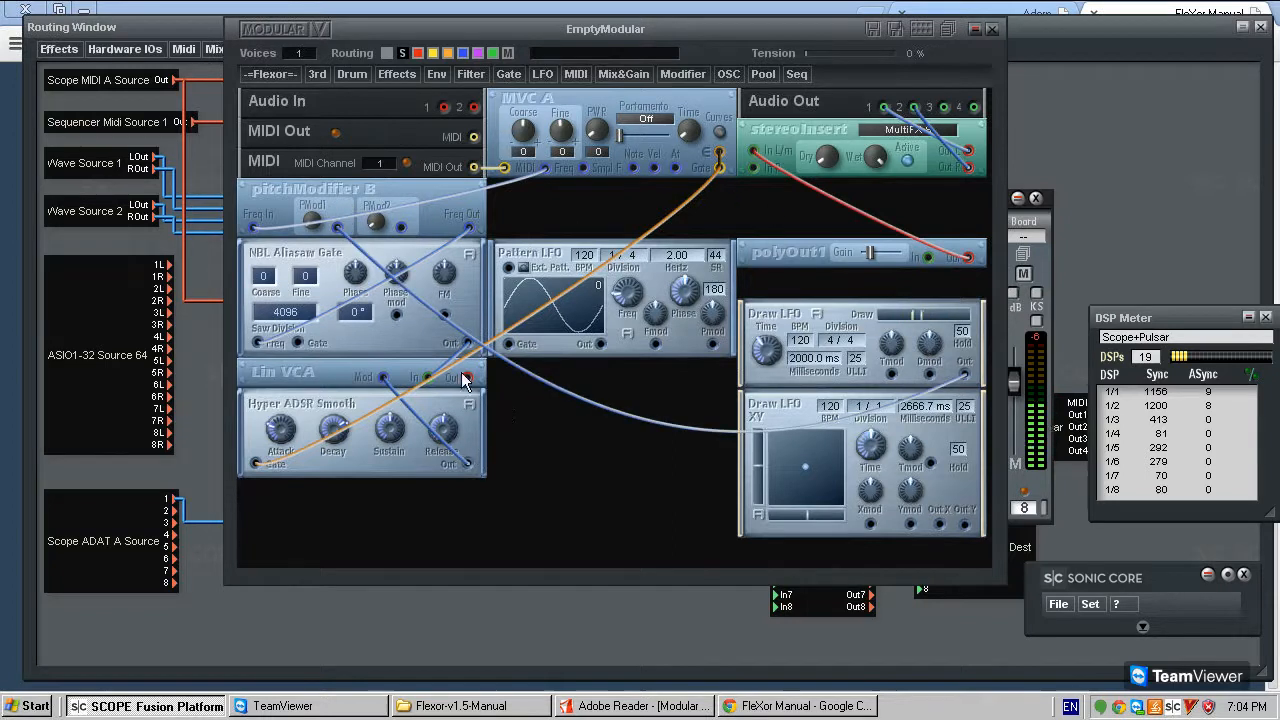
left_click(928, 257)
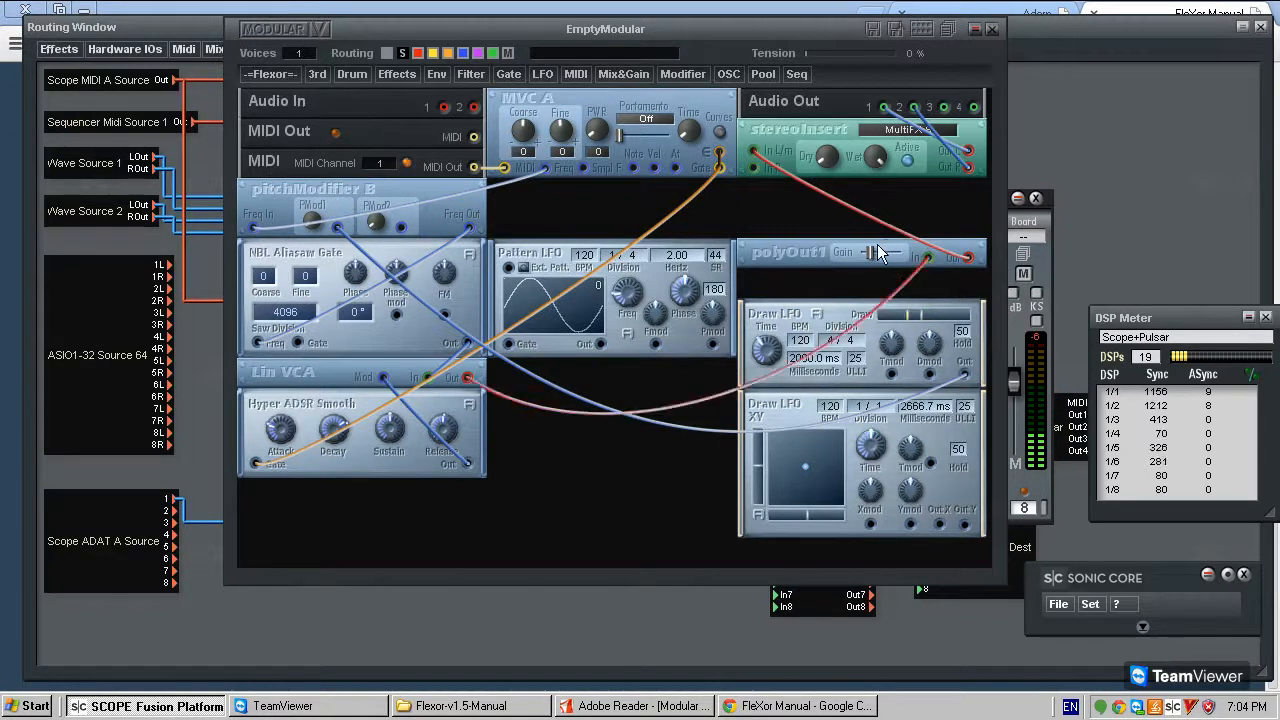
left_click_drag(871, 252, 885, 253)
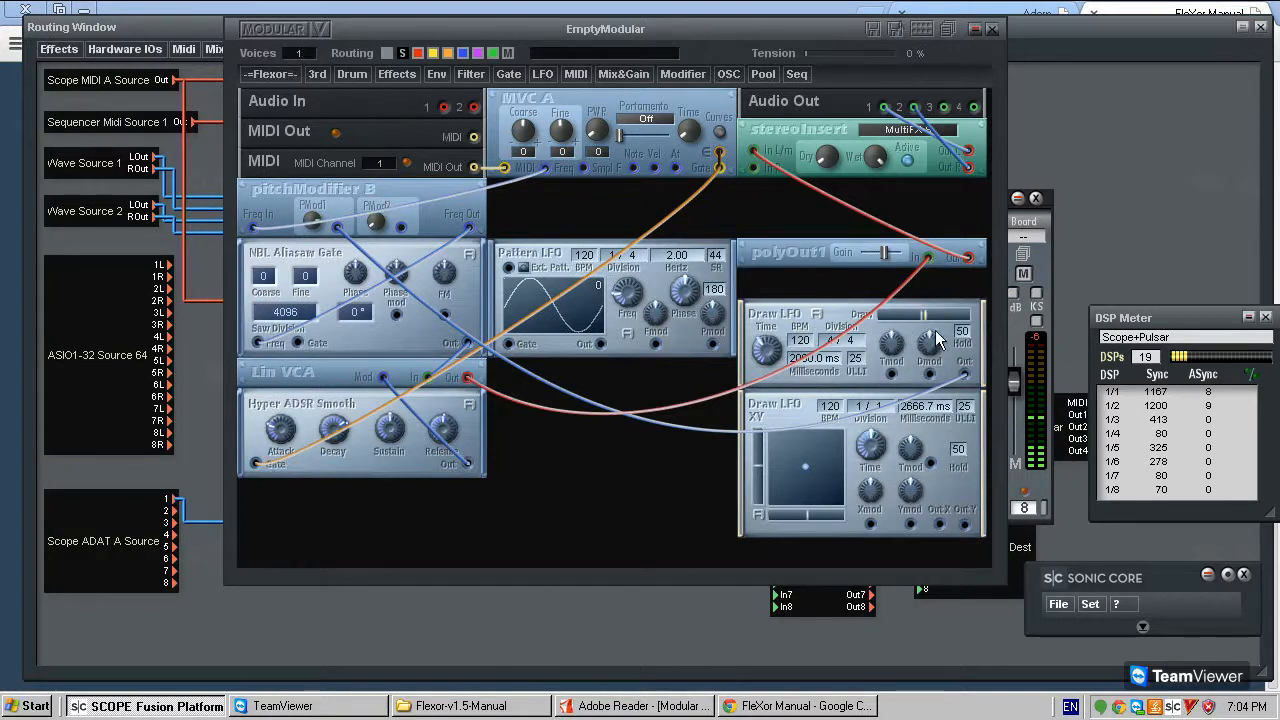
left_click_drag(885, 257, 893, 254)
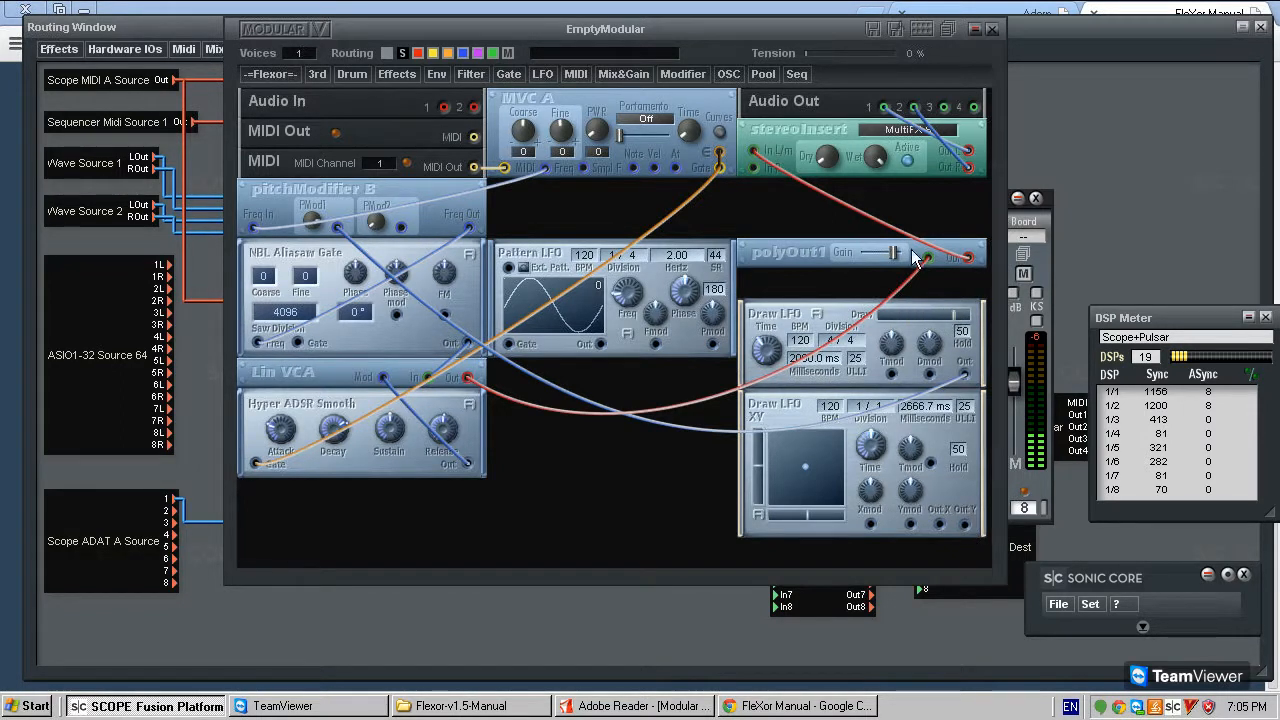
left_click_drag(894, 248, 854, 248)
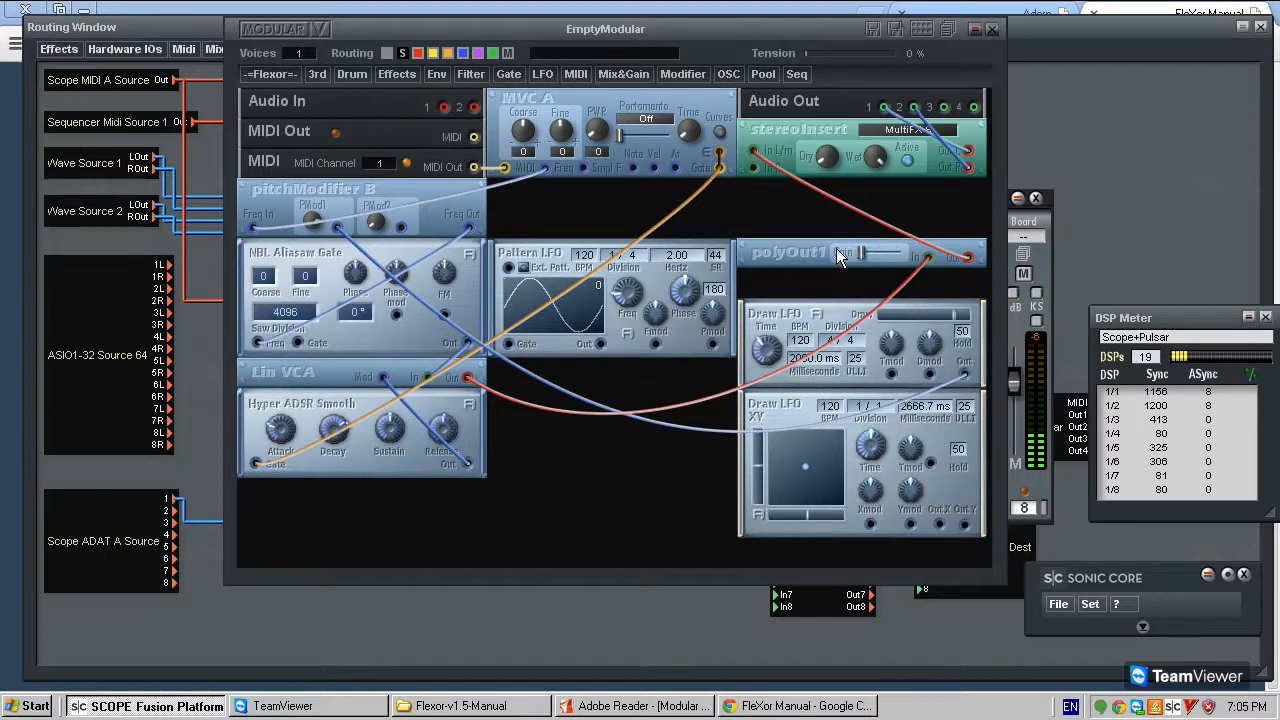
- Move Draw LFO directly below polyOut1 and check the module options of Draw LFO XY
left_click_drag(794, 310, 794, 281)
right_click(786, 288)
key("Escape")
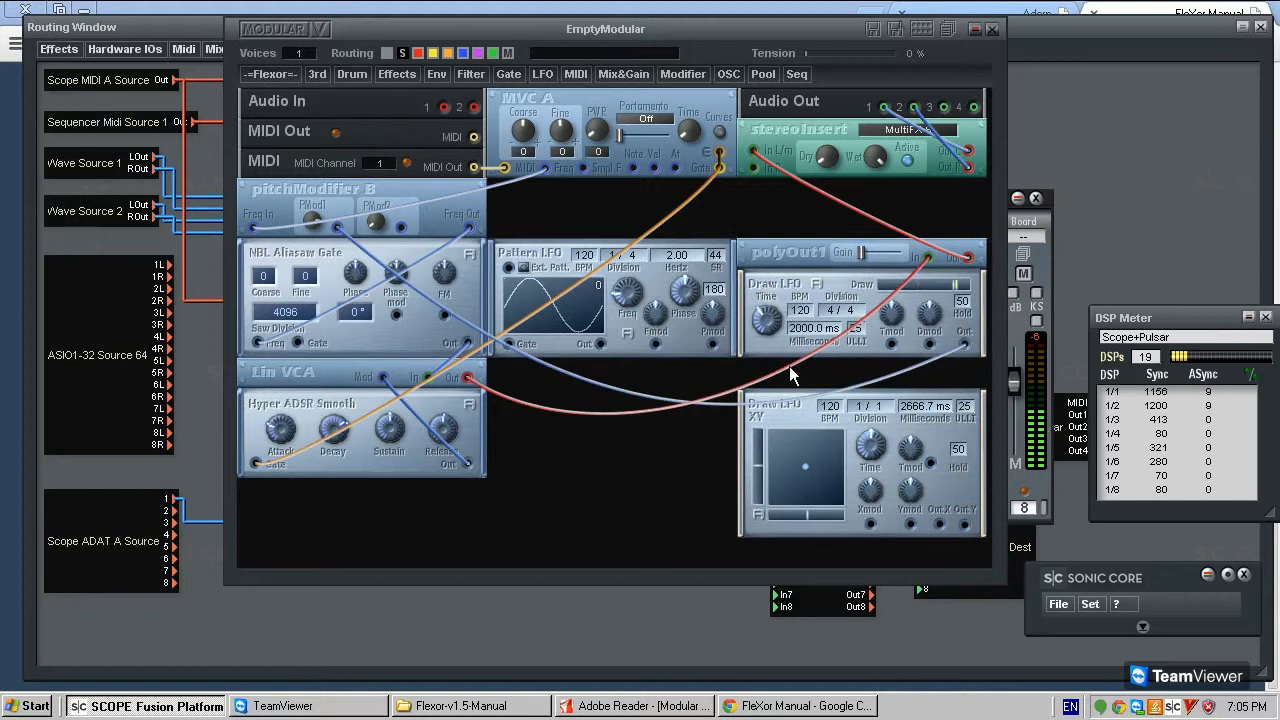
right_click(776, 416)
left_click(808, 424)
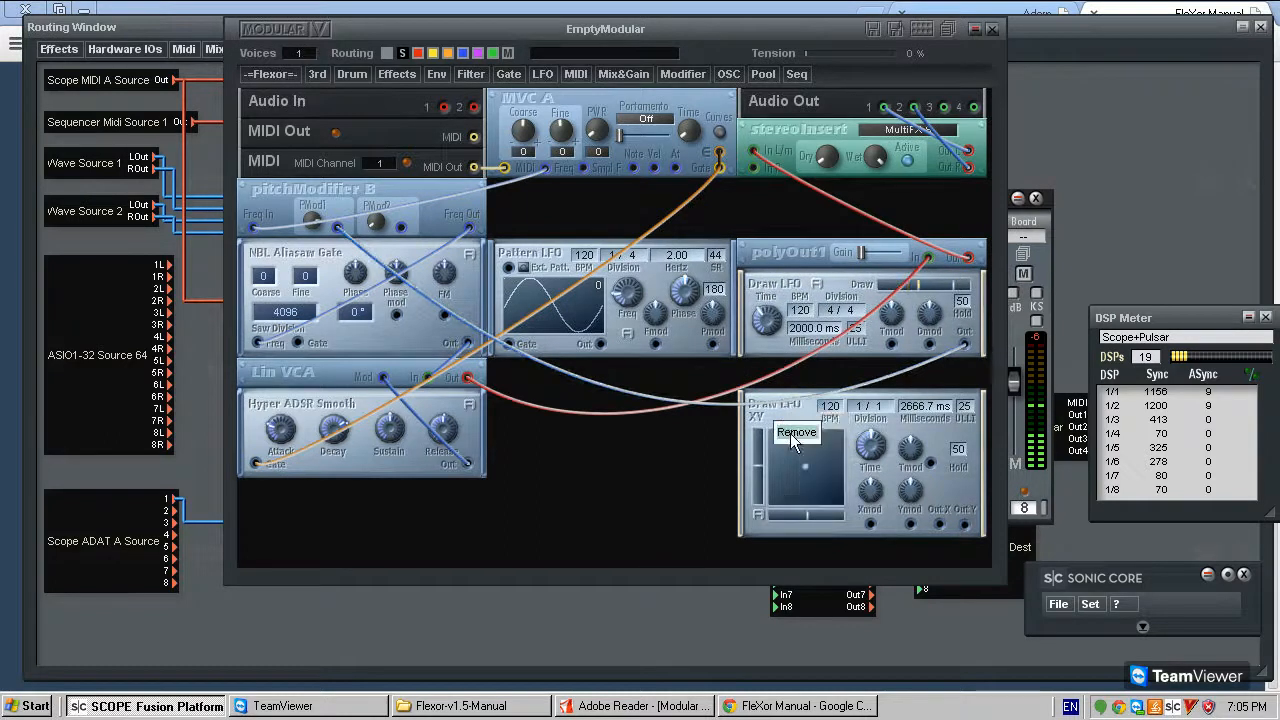
left_click(790, 276)
left_click_drag(780, 416, 780, 416)
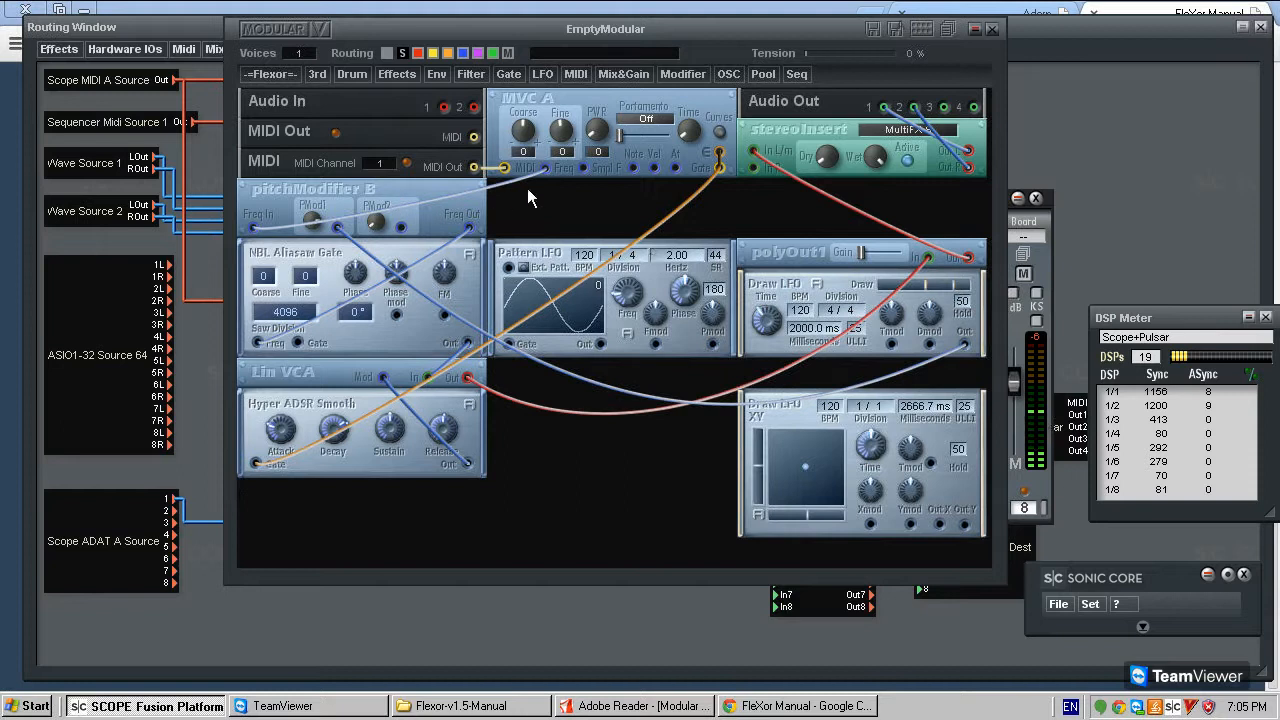
- Examine pitchModifier B's polyphonic and single mode options and check whether Pattern LFO and Draw LFO offer them
right_click(269, 183)
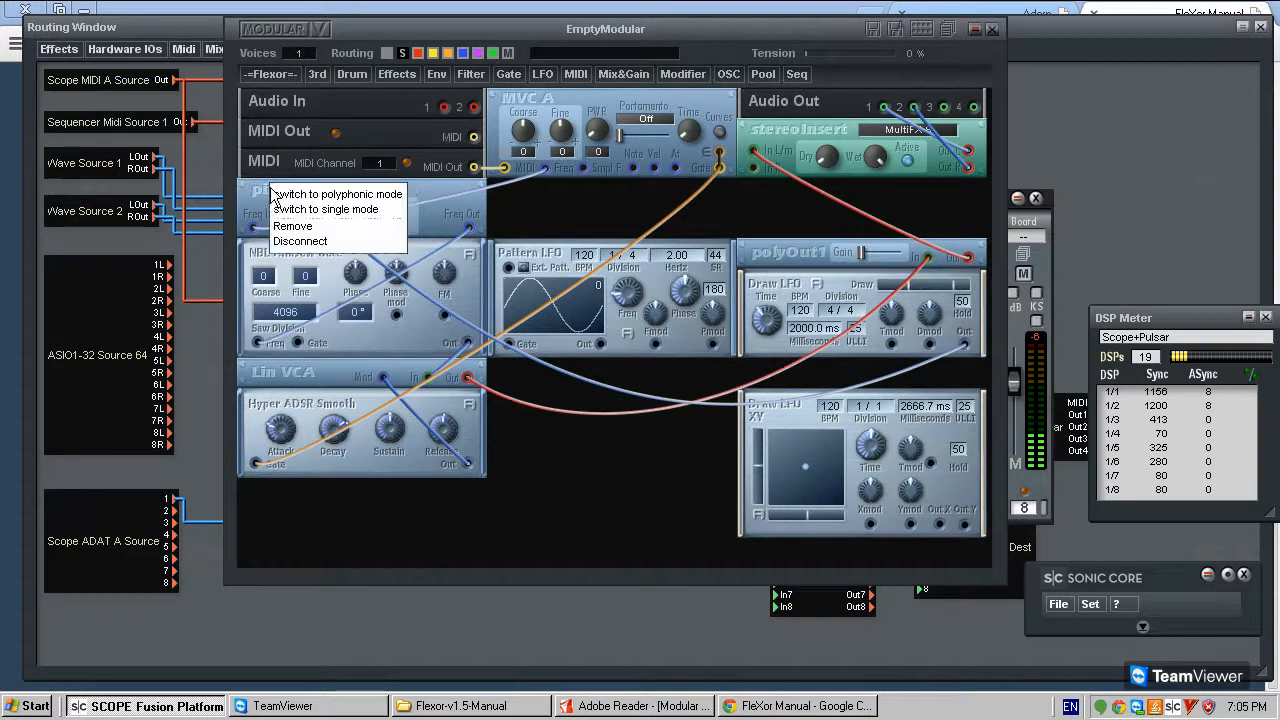
left_click(304, 197)
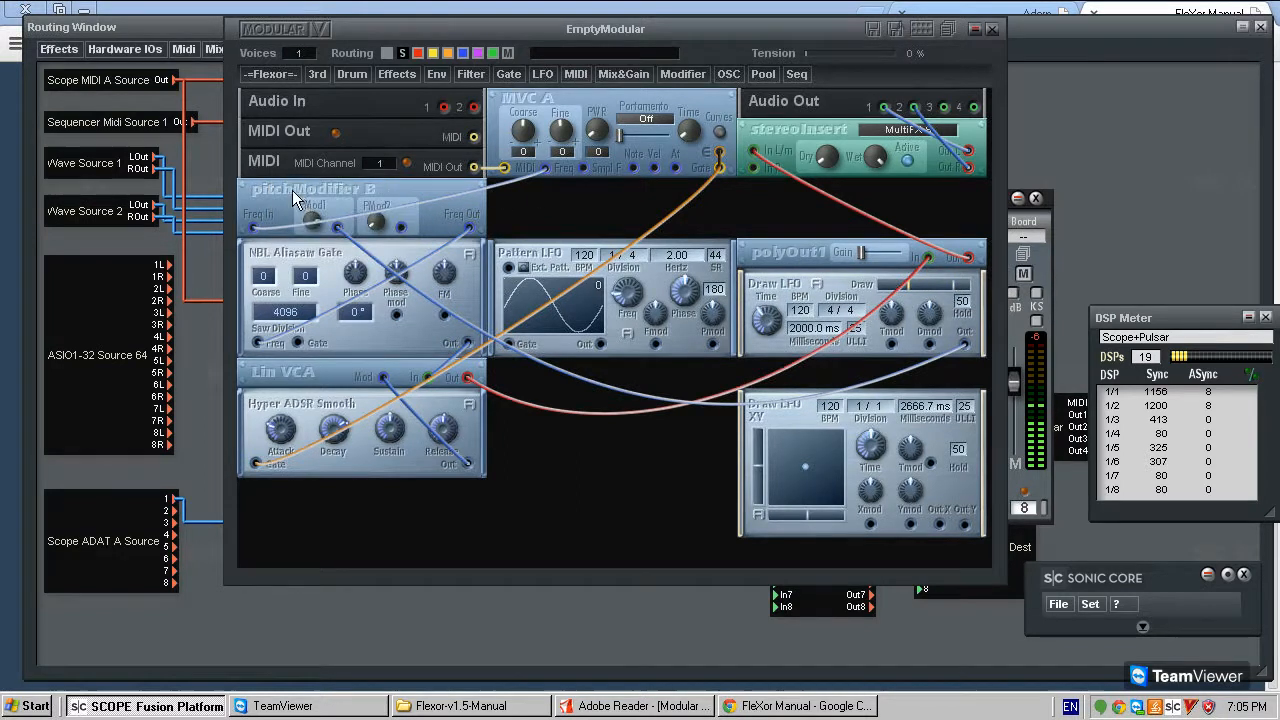
right_click(292, 190)
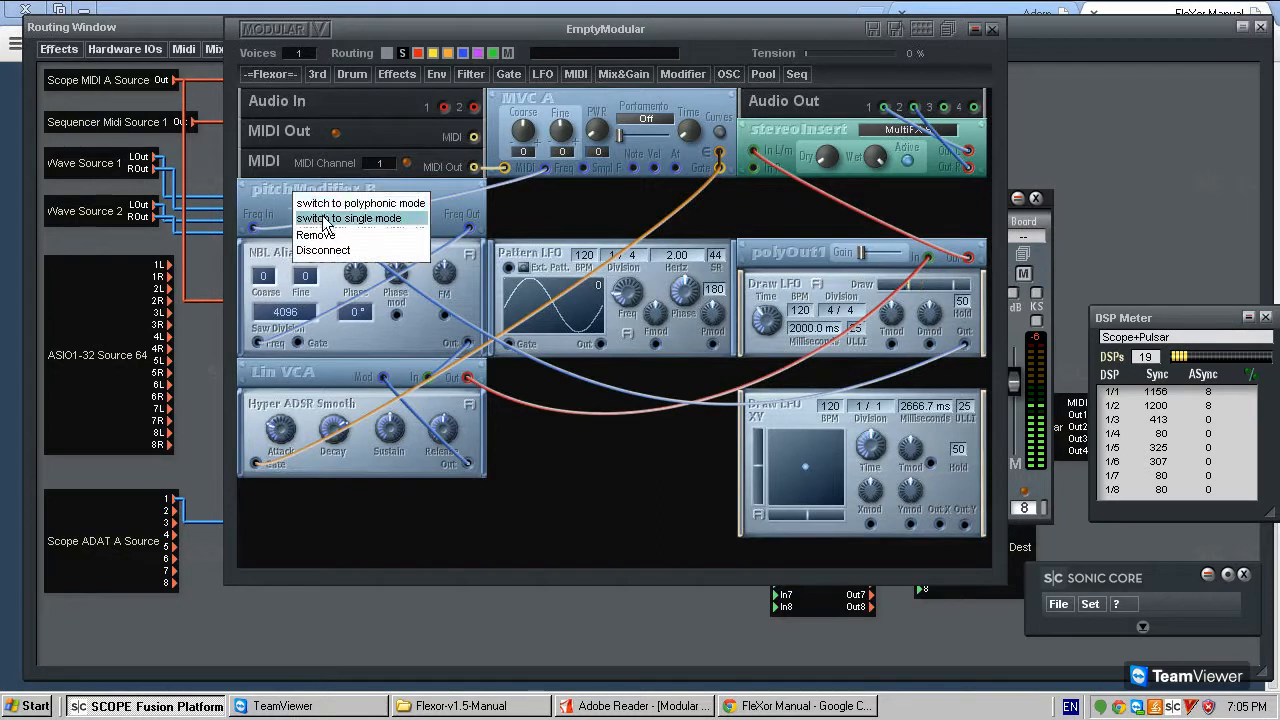
left_click(324, 219)
right_click(258, 228)
left_click(300, 240)
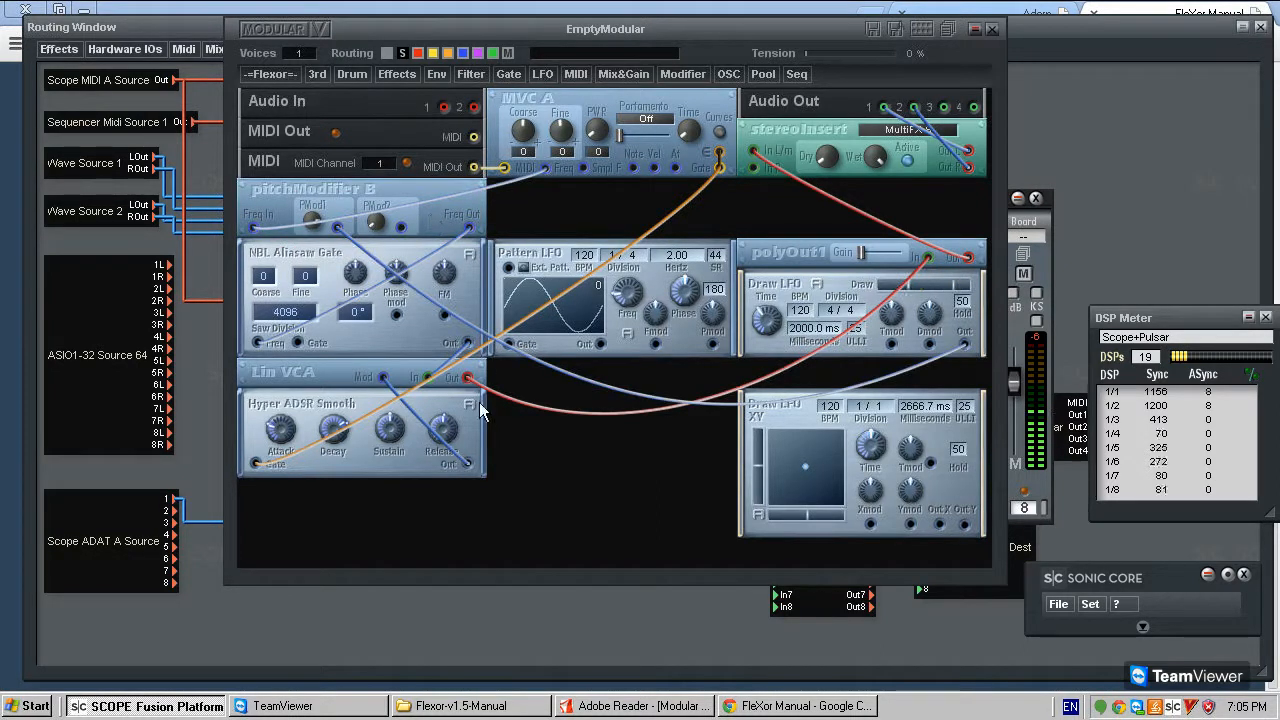
right_click(516, 254)
left_click(570, 280)
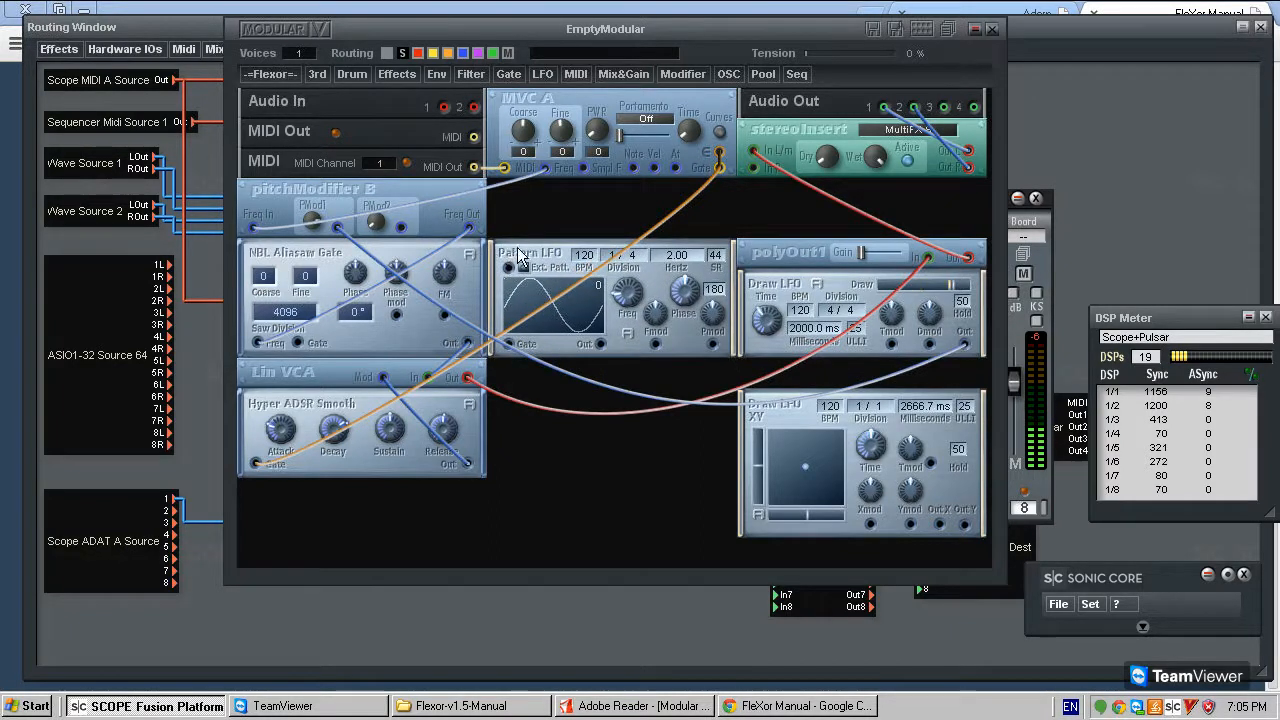
right_click(768, 292)
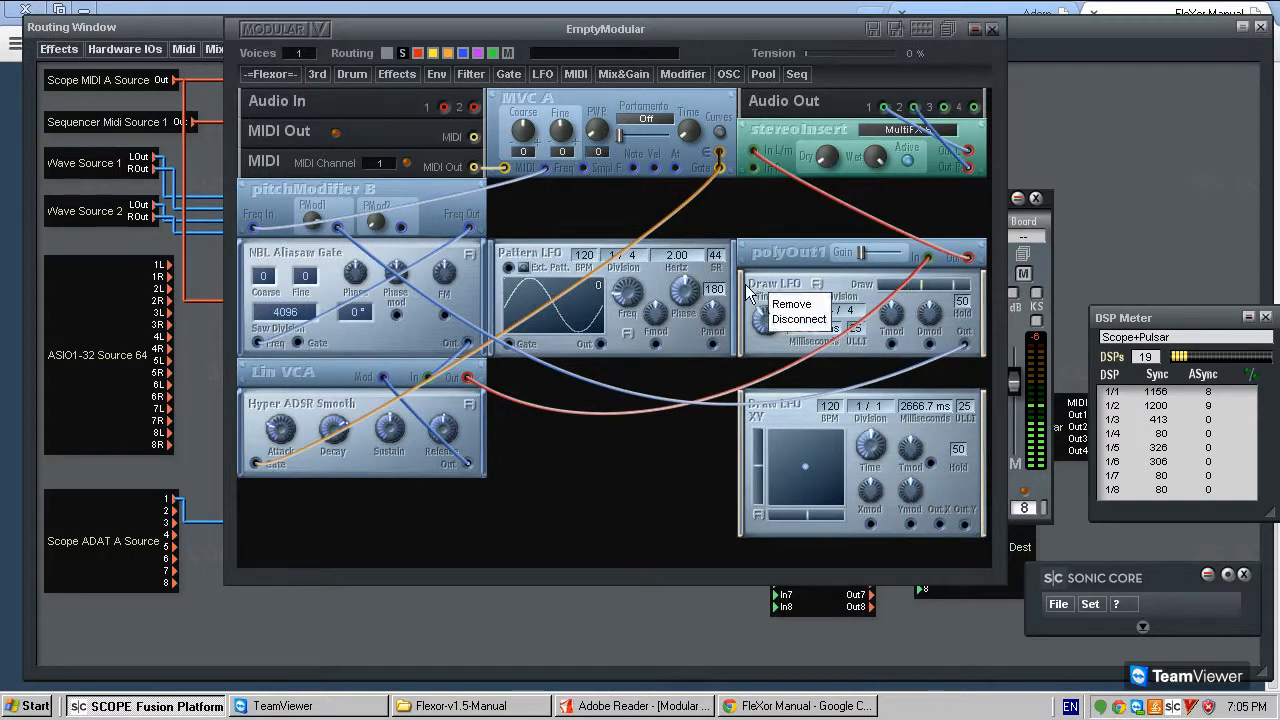
left_click(748, 289)
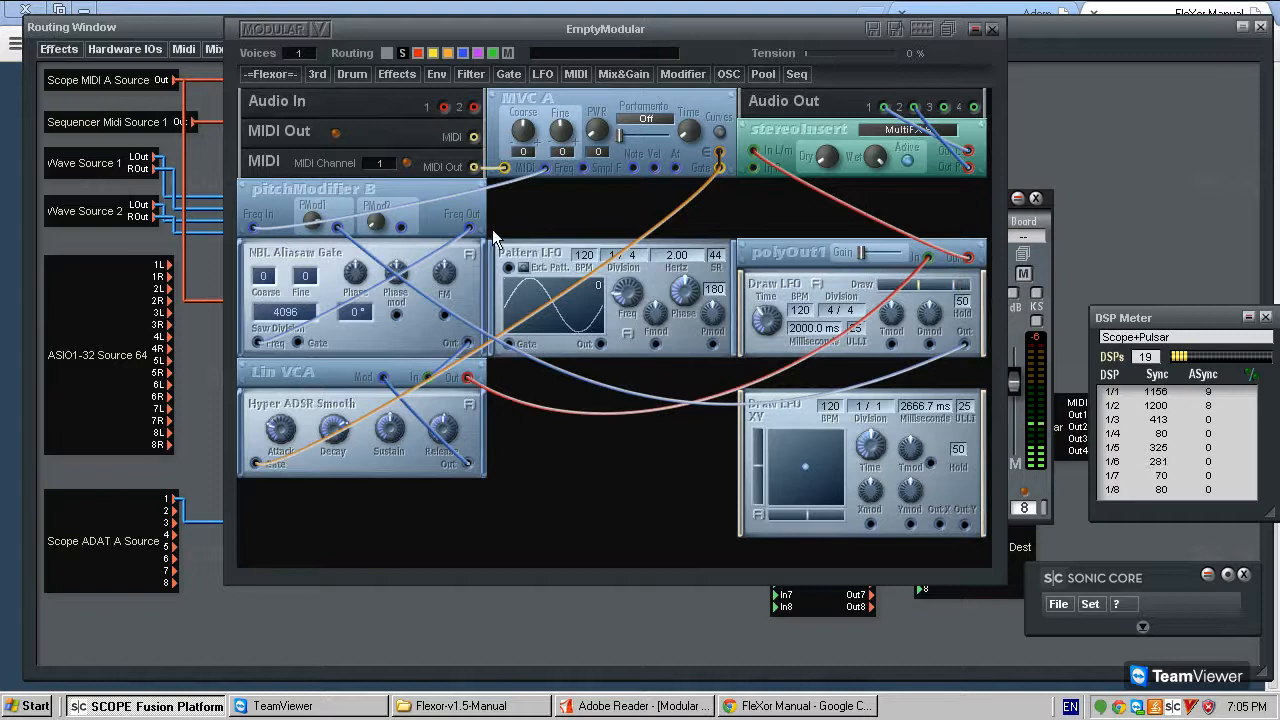
- Remove the Draw LFO module and move Pattern LFO between stereoInsert and polyOut1
left_click_drag(779, 279, 788, 282)
left_click_drag(790, 289, 792, 290)
right_click(795, 293)
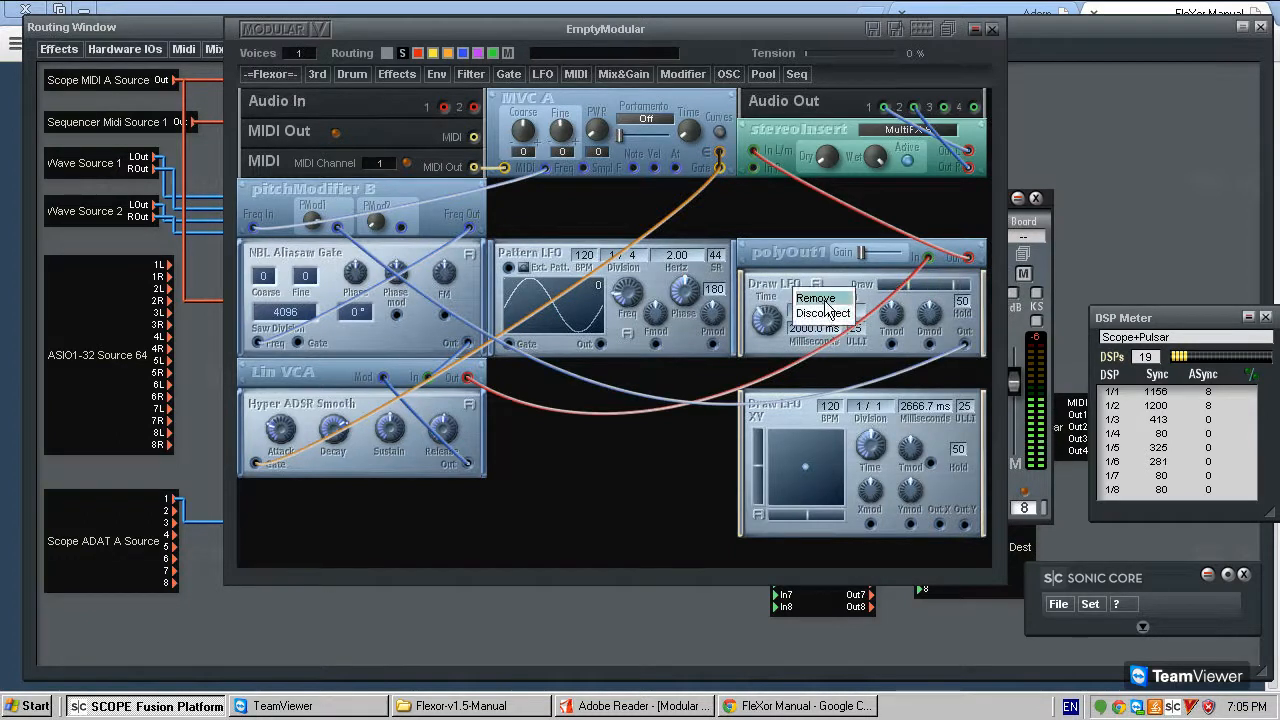
left_click(820, 298)
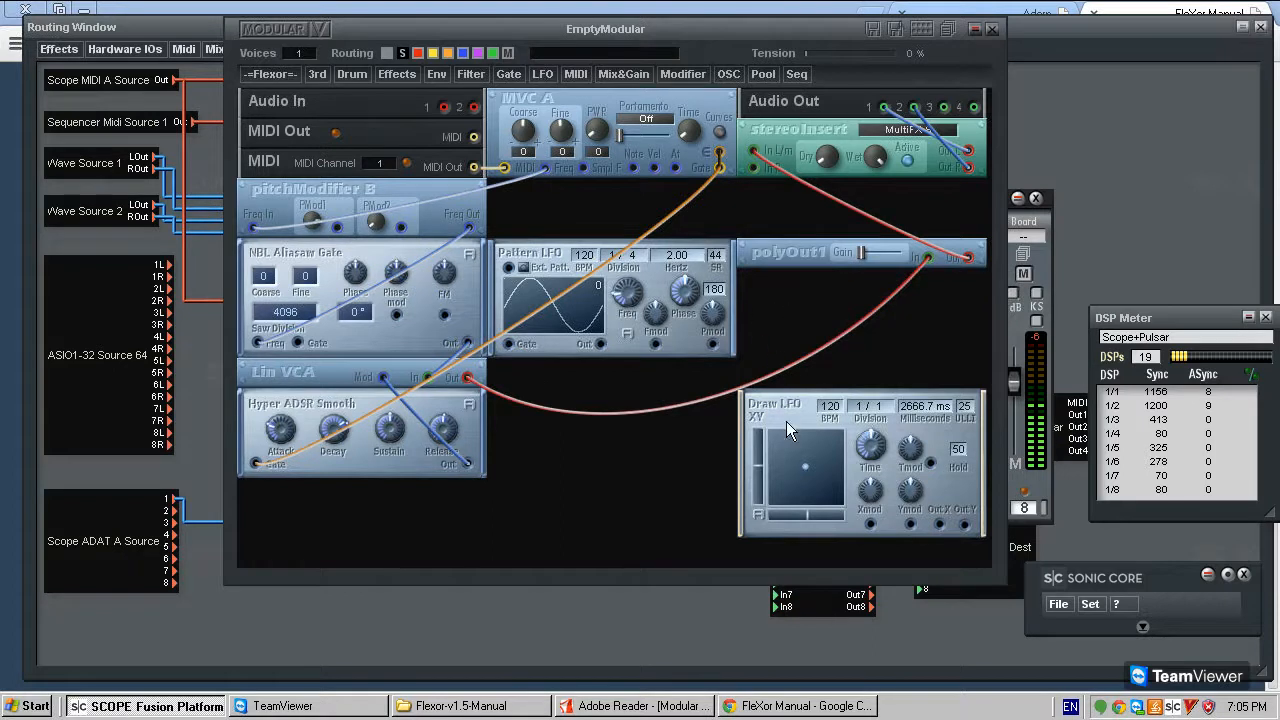
left_click_drag(550, 259, 800, 198)
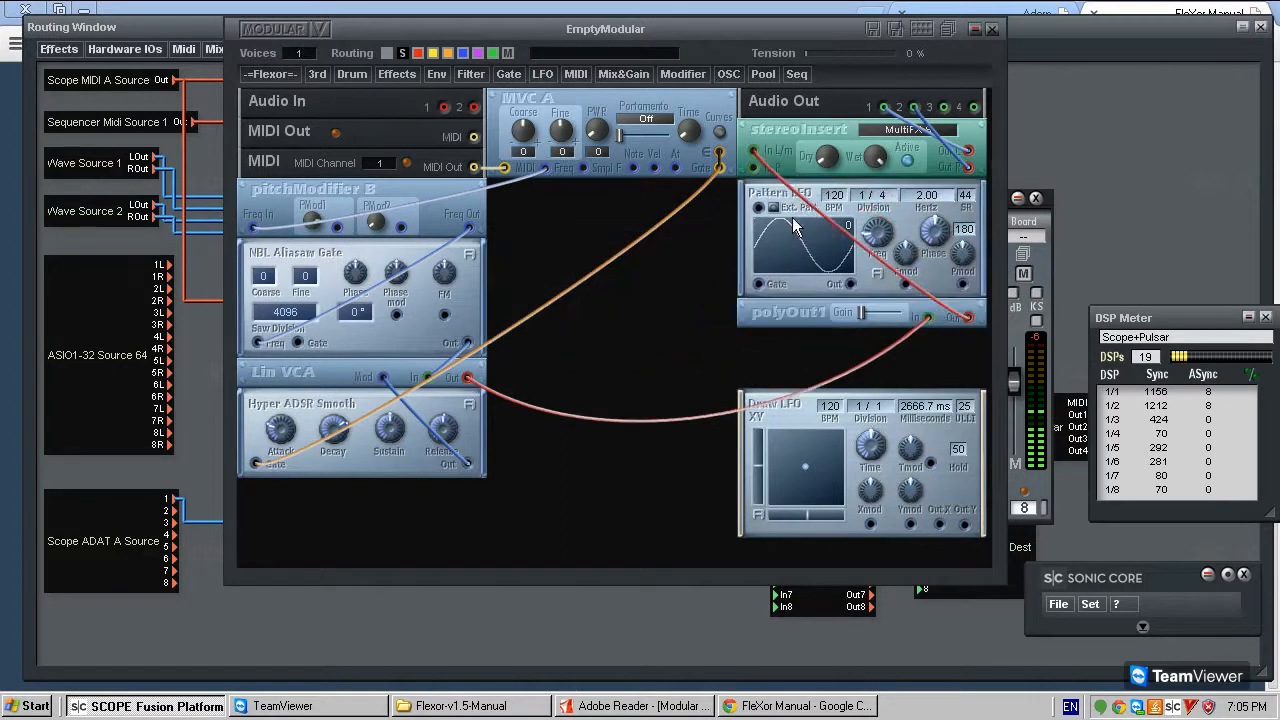
left_click_drag(822, 382, 826, 249)
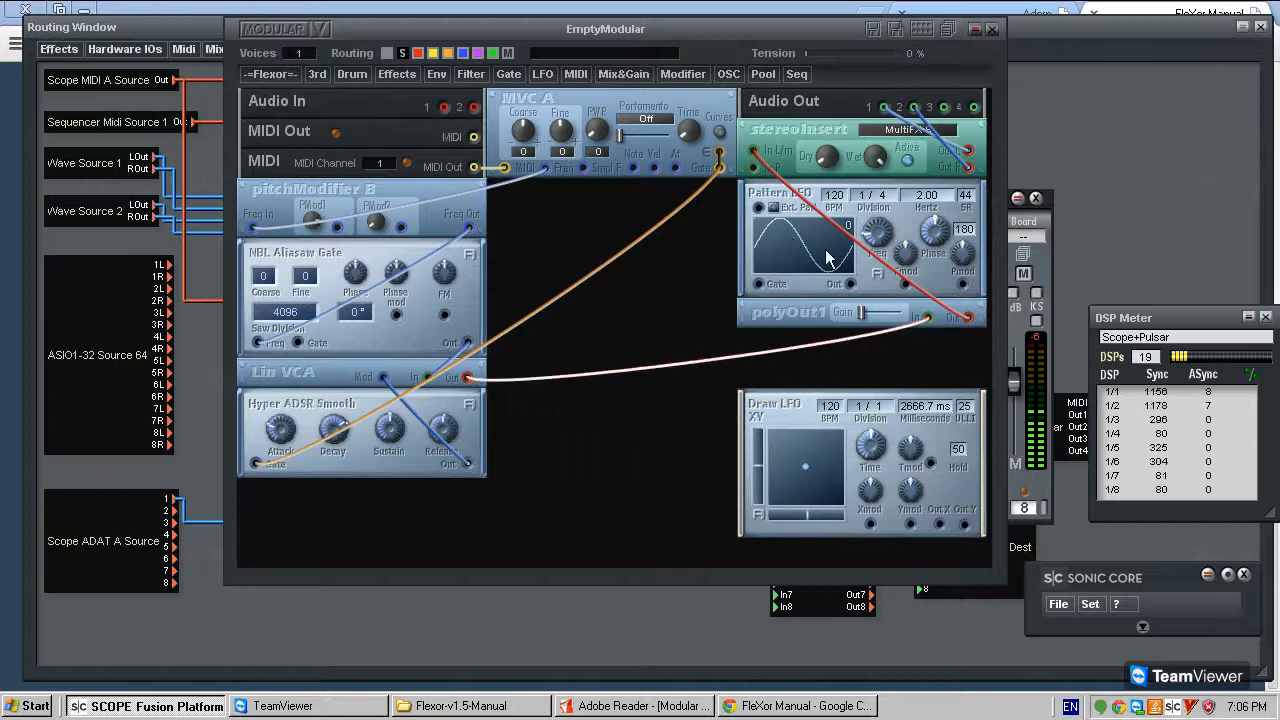
- Connect Draw LFO XY's Out X to PMod1 and Out Y to PMod2 on pitchModifier B, and raise polyOut1's gain
mouse_move(803, 408)
left_mouse_down()
mouse_move(692, 411)
mouse_move(773, 416)
left_mouse_up()
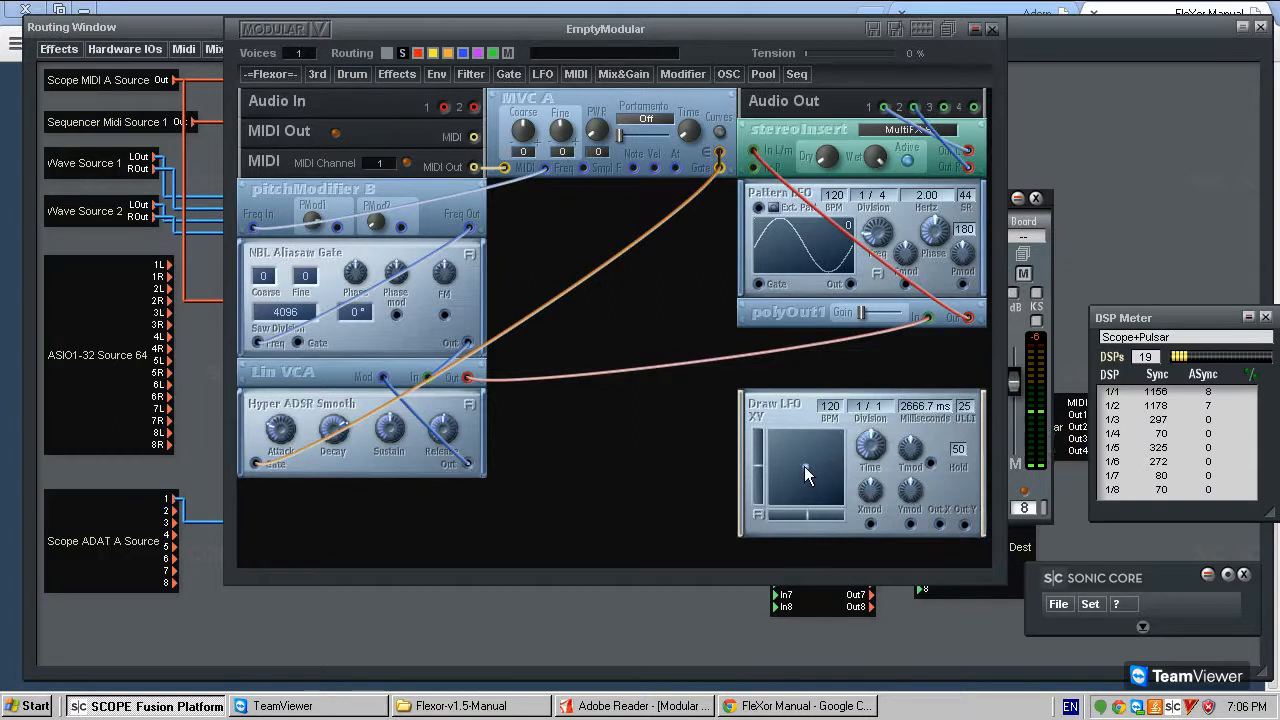
left_click_drag(810, 453, 813, 479)
mouse_move(963, 524)
left_mouse_down()
mouse_move(907, 517)
mouse_move(401, 227)
left_mouse_up()
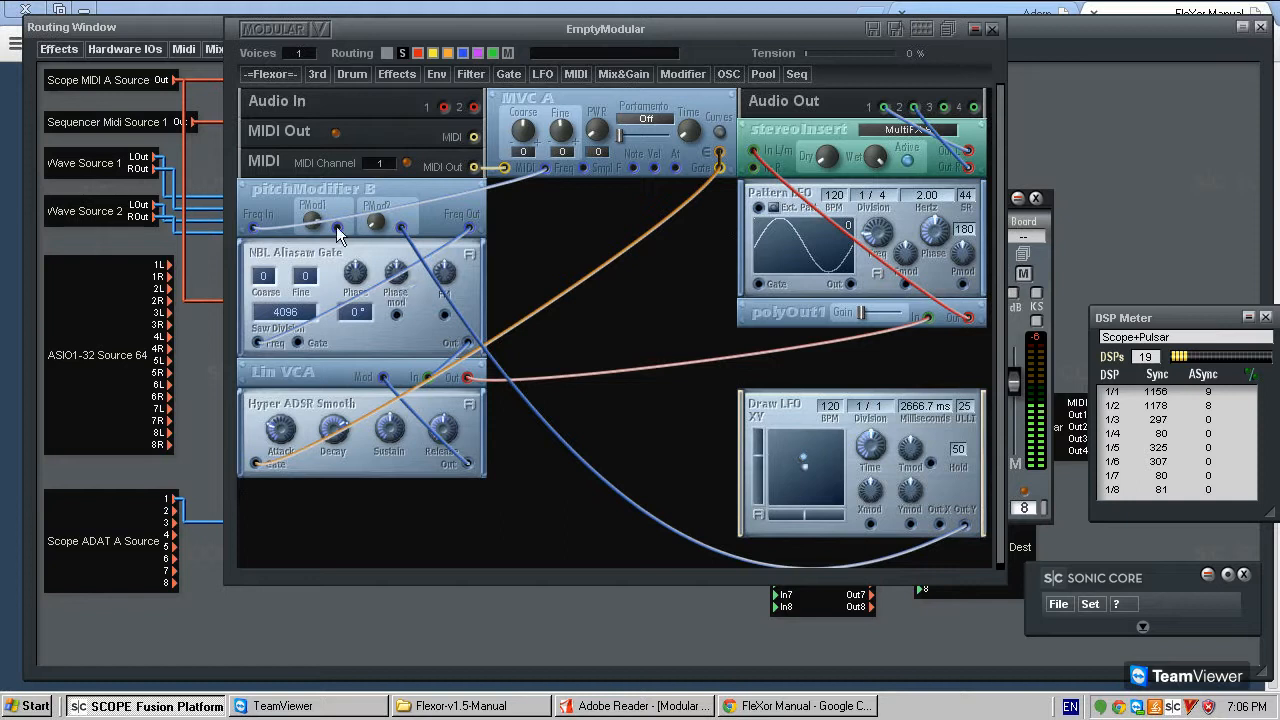
left_click(338, 228)
left_click_drag(860, 314, 878, 314)
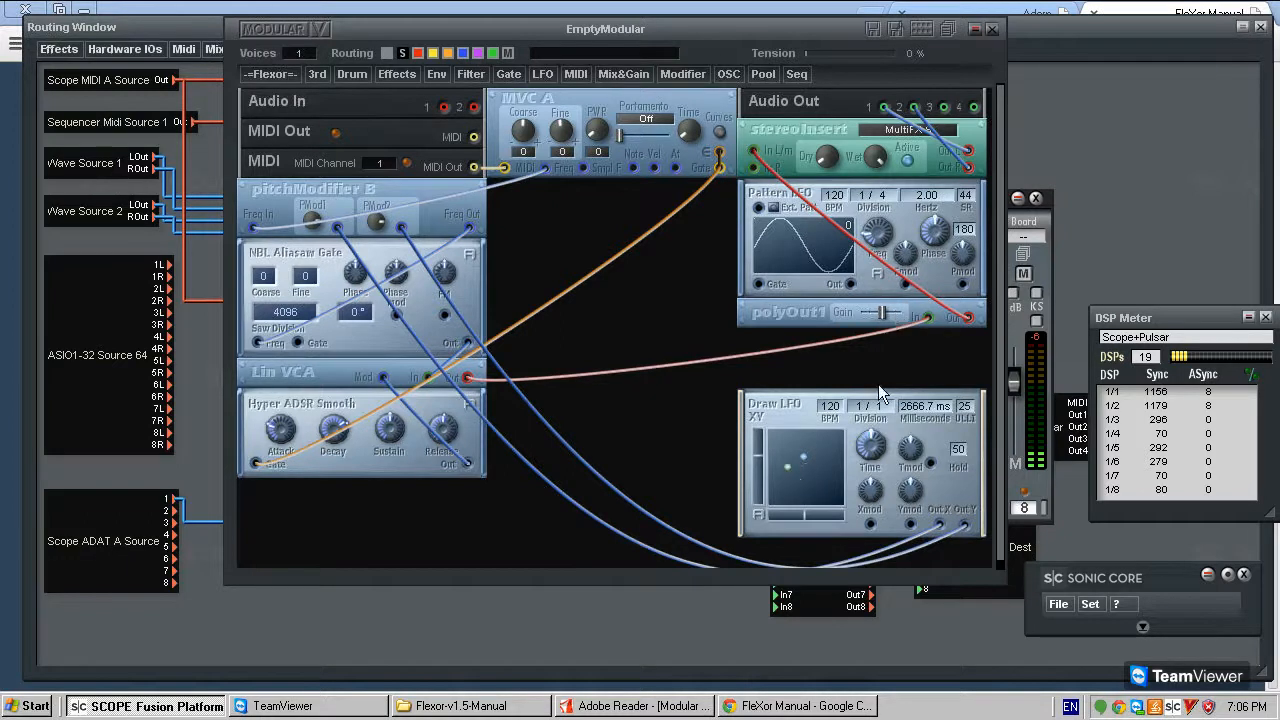
- Set Draw LFO XY's division to 1/16 and draw a movement on its XY pad, trying different Time settings
left_click_drag(878, 406, 891, 356)
mouse_move(806, 462)
left_mouse_down()
mouse_move(821, 471)
mouse_move(780, 449)
mouse_move(815, 497)
mouse_move(779, 477)
mouse_move(798, 441)
mouse_move(813, 477)
left_mouse_up()
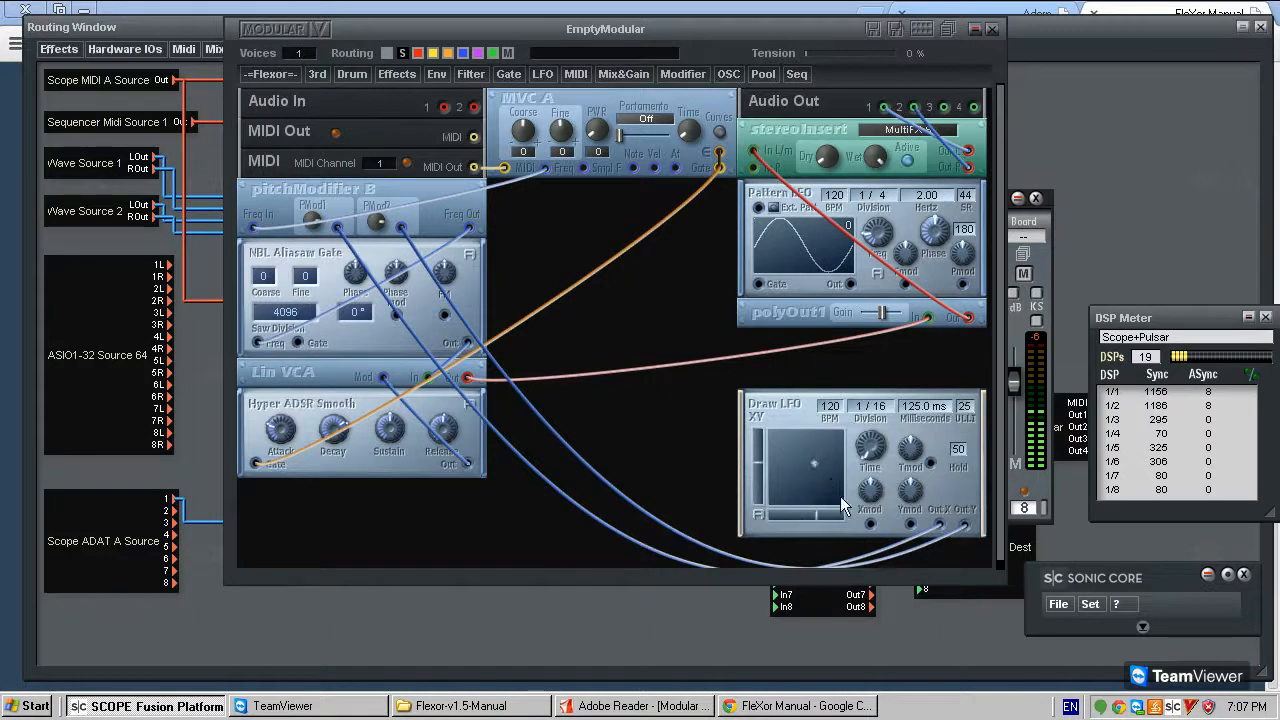
mouse_move(874, 438)
left_mouse_down()
mouse_move(800, 415)
mouse_move(852, 398)
mouse_move(932, 417)
left_mouse_up()
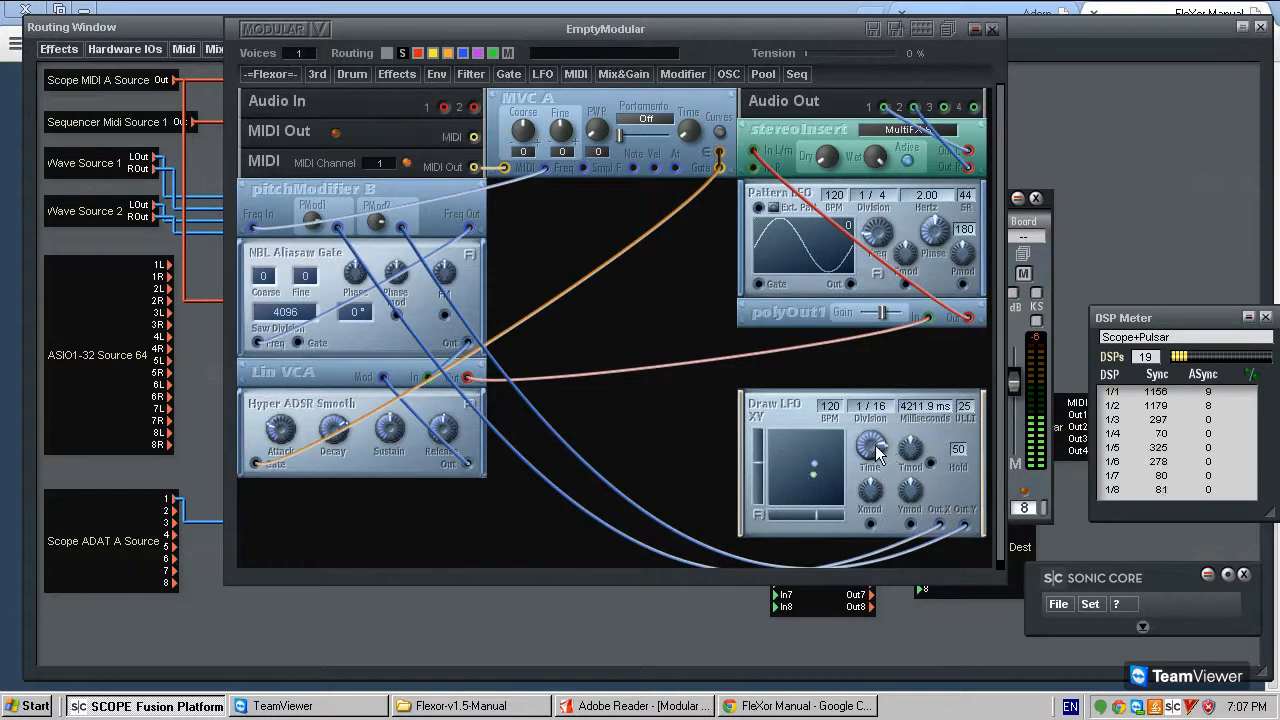
left_click_drag(878, 452, 911, 471)
- Set Draw LFO XY's tempo to 567 BPM and its time to 2057.6 ms
mouse_move(835, 405)
left_mouse_down()
mouse_move(954, 4)
mouse_move(1090, 4)
mouse_move(1080, 625)
left_mouse_up()
mouse_move(838, 402)
left_mouse_down()
mouse_move(956, 36)
mouse_move(1058, 10)
left_mouse_up()
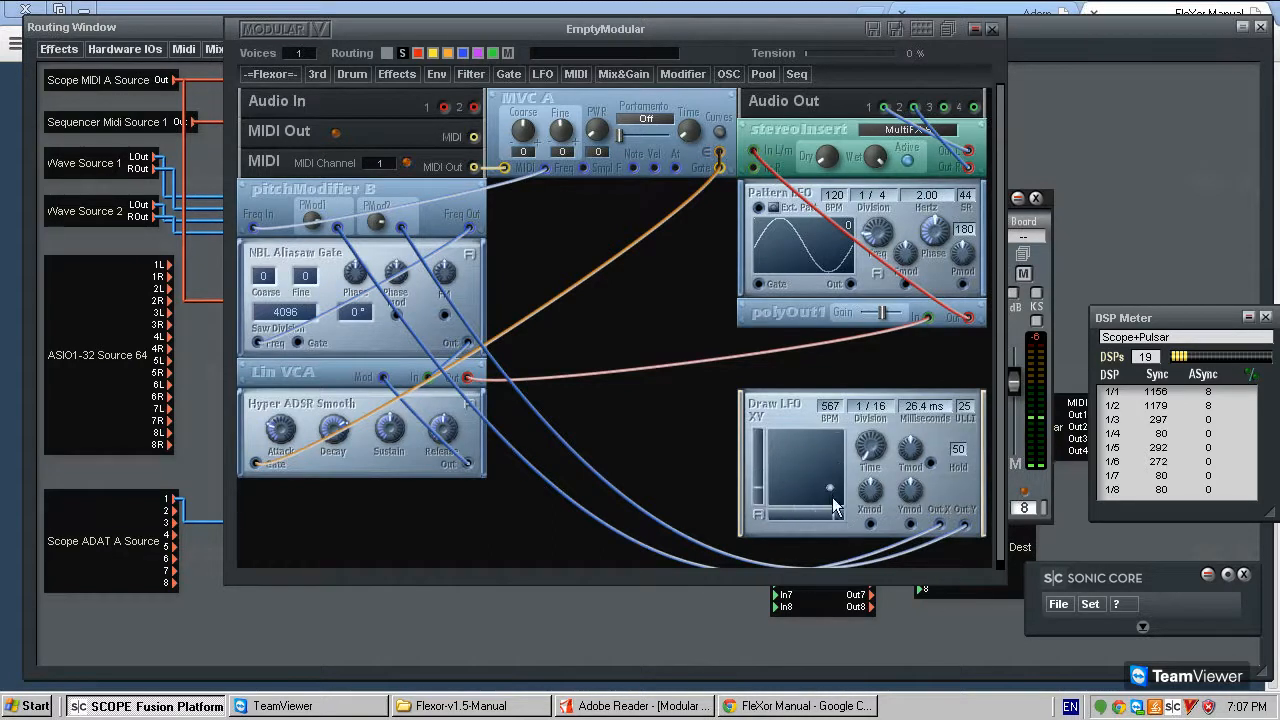
mouse_move(868, 452)
left_mouse_down()
mouse_move(881, 416)
mouse_move(835, 411)
mouse_move(879, 413)
mouse_move(908, 470)
mouse_move(906, 450)
left_mouse_up()
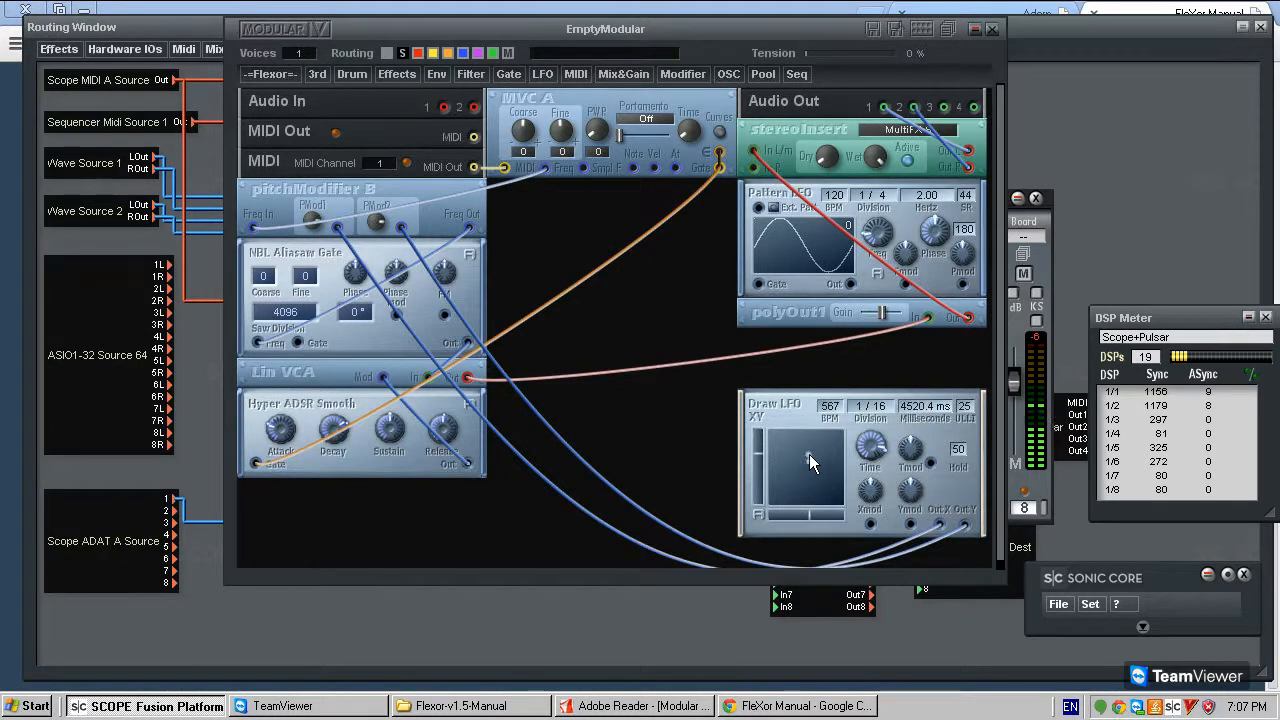
mouse_move(866, 452)
left_mouse_down()
mouse_move(825, 444)
mouse_move(837, 416)
left_mouse_up()
- Add two multiLFO B modules stacked in the middle column beside Draw LFO XY
left_click(543, 80)
mouse_move(578, 122)
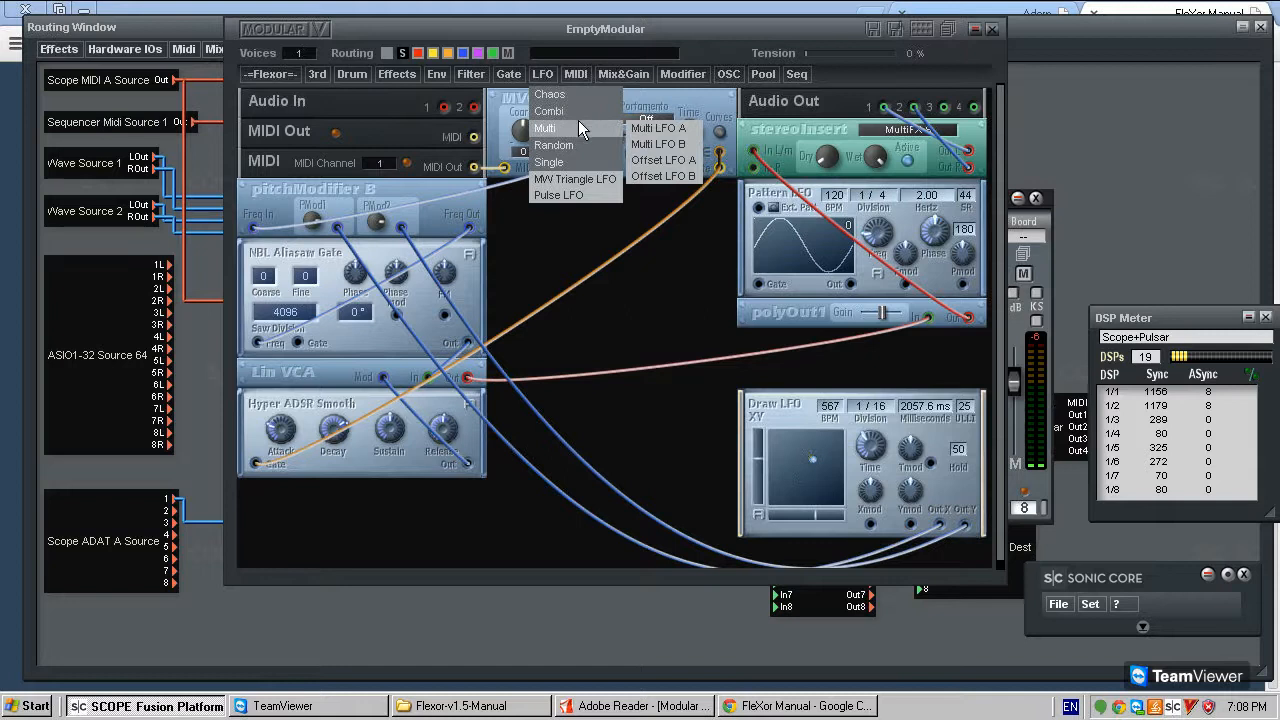
left_click(686, 148)
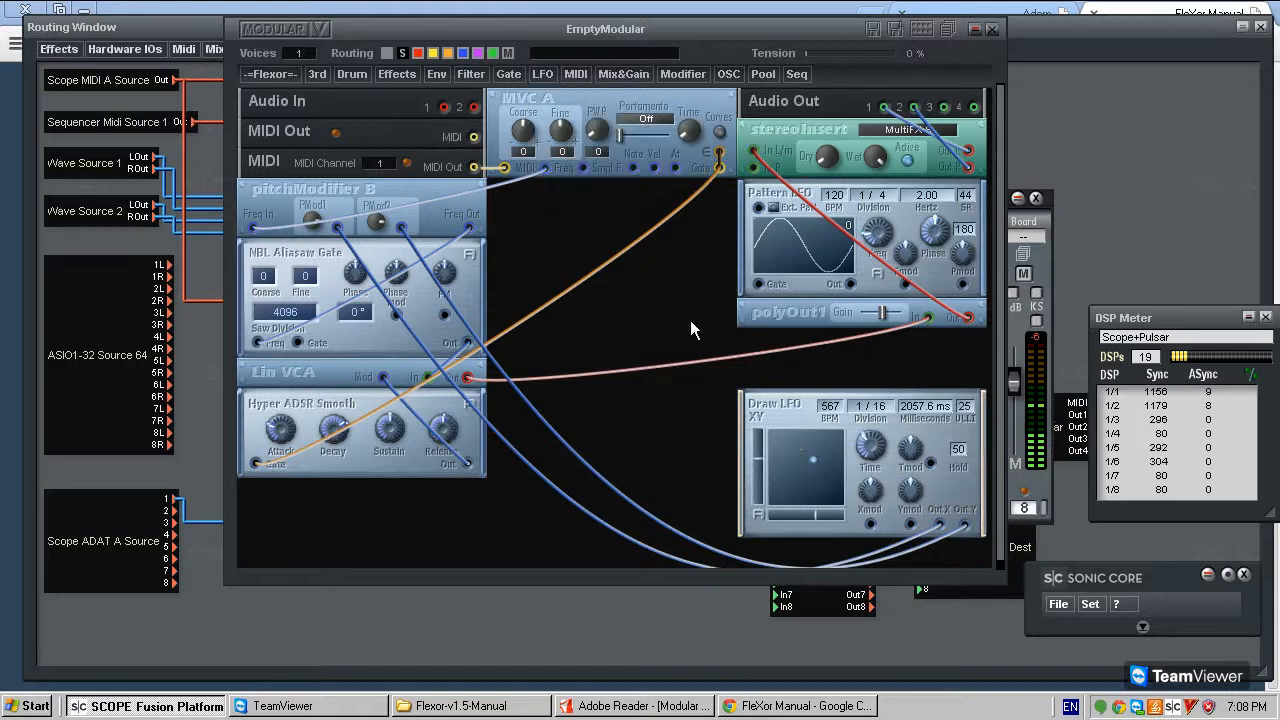
left_click(649, 410)
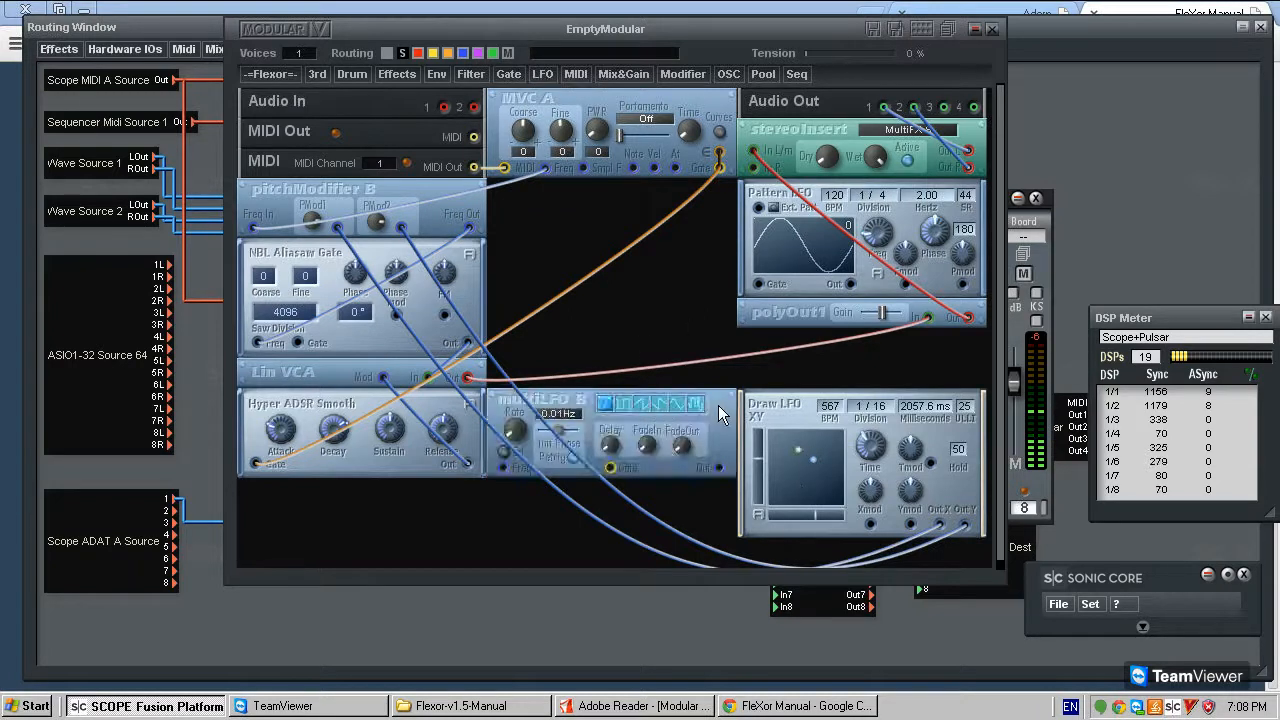
key("ctrl+d")
left_click(696, 492)
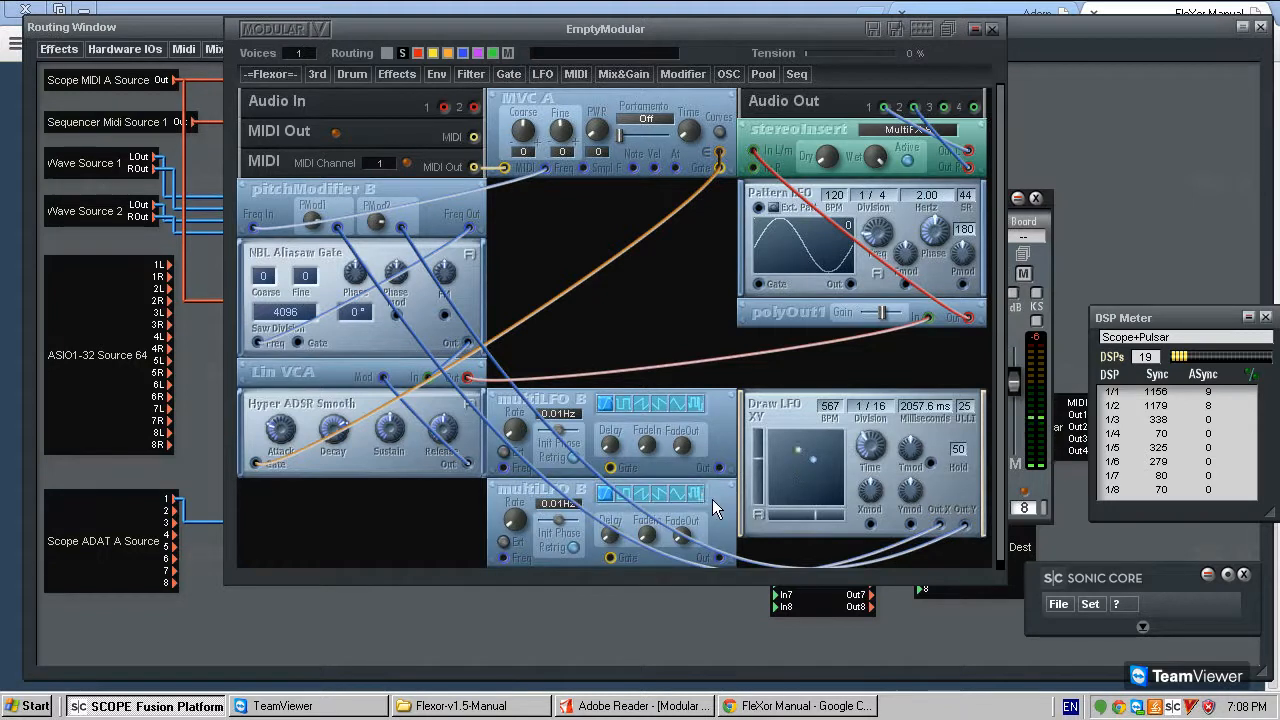
- Connect the upper multiLFO B's output to Draw LFO XY's Xmod input and the lower one's output to Ymod
scroll(740, 513, "down", 1)
left_click(720, 460)
left_click(871, 516)
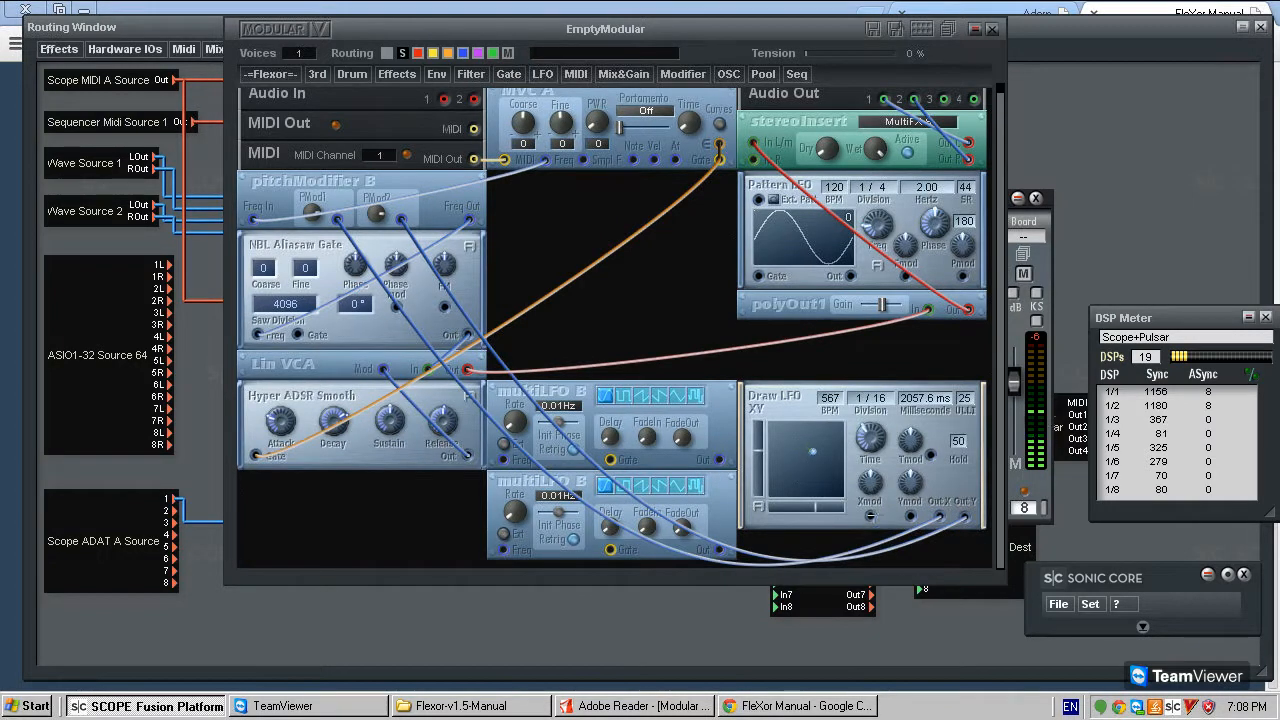
left_click(720, 550)
left_click(910, 516)
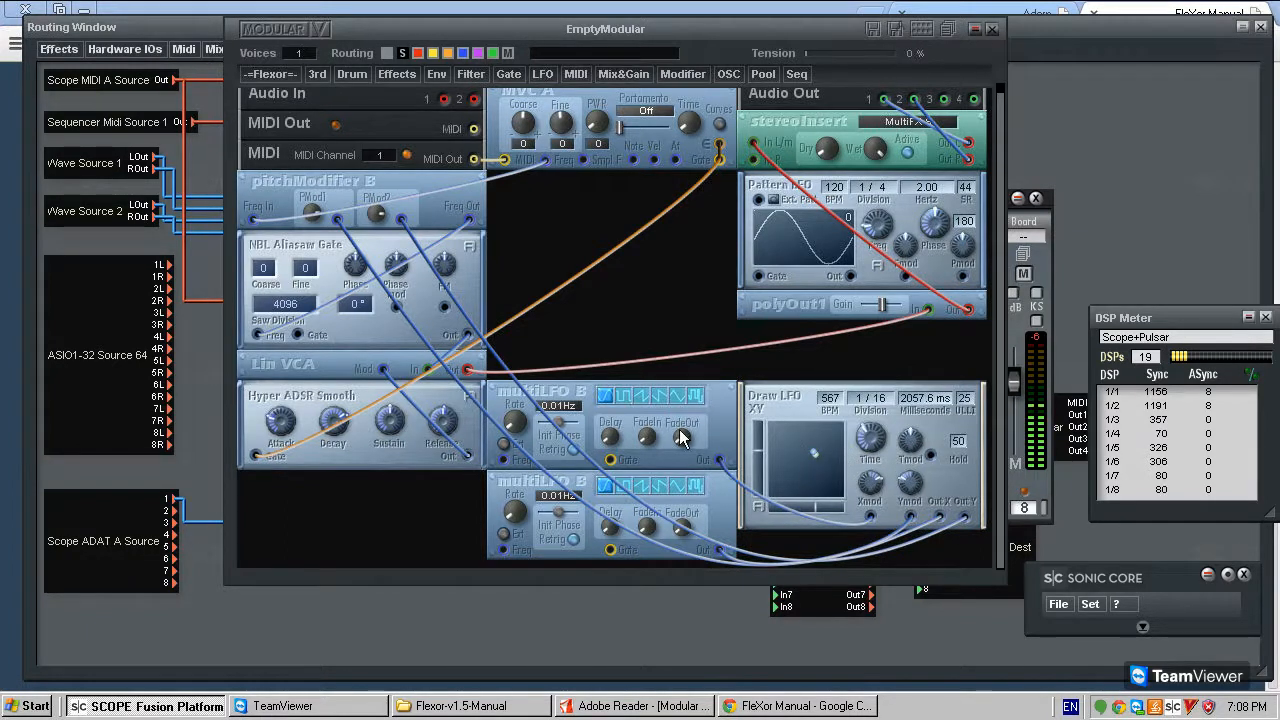
- Set the upper multiLFO B's rate to 1.78 Hz and the lower one's to 1.96 Hz, giving the upper LFO its last waveform
left_click_drag(515, 419, 566, 370)
left_click_drag(525, 510, 454, 477)
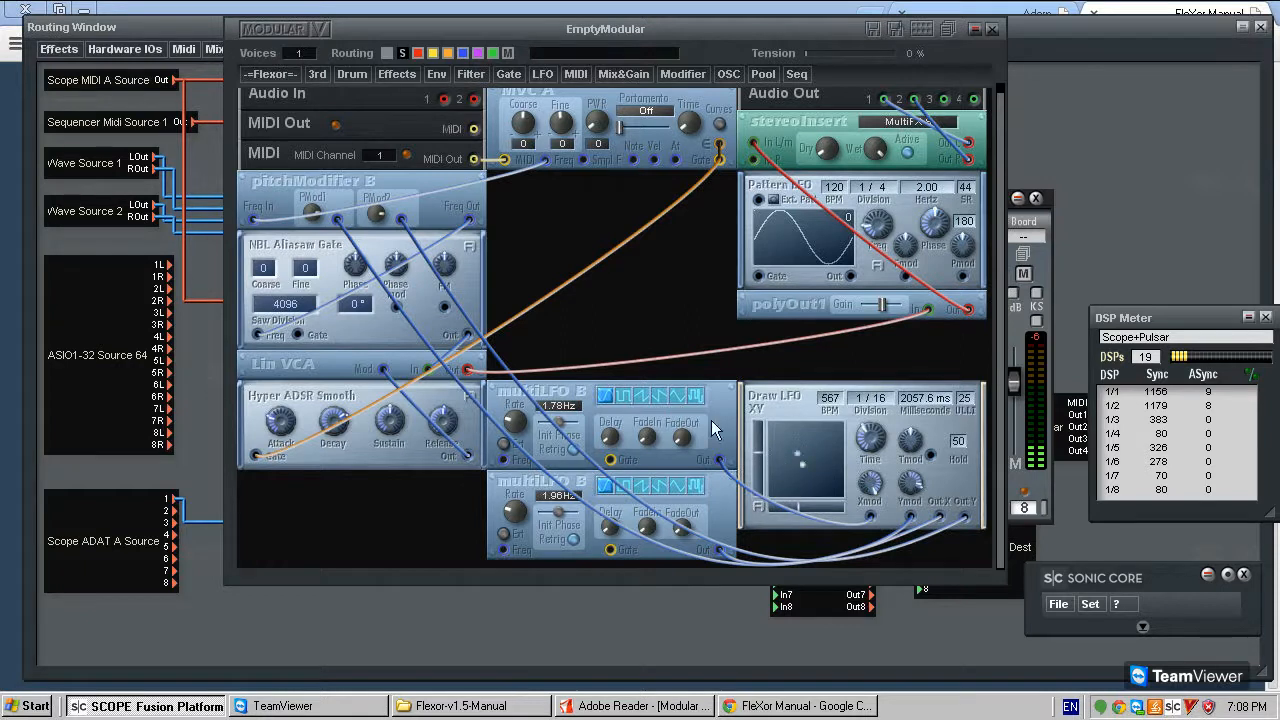
left_click(697, 486)
- Remove both multiLFO B modules from the patch
right_click(738, 407)
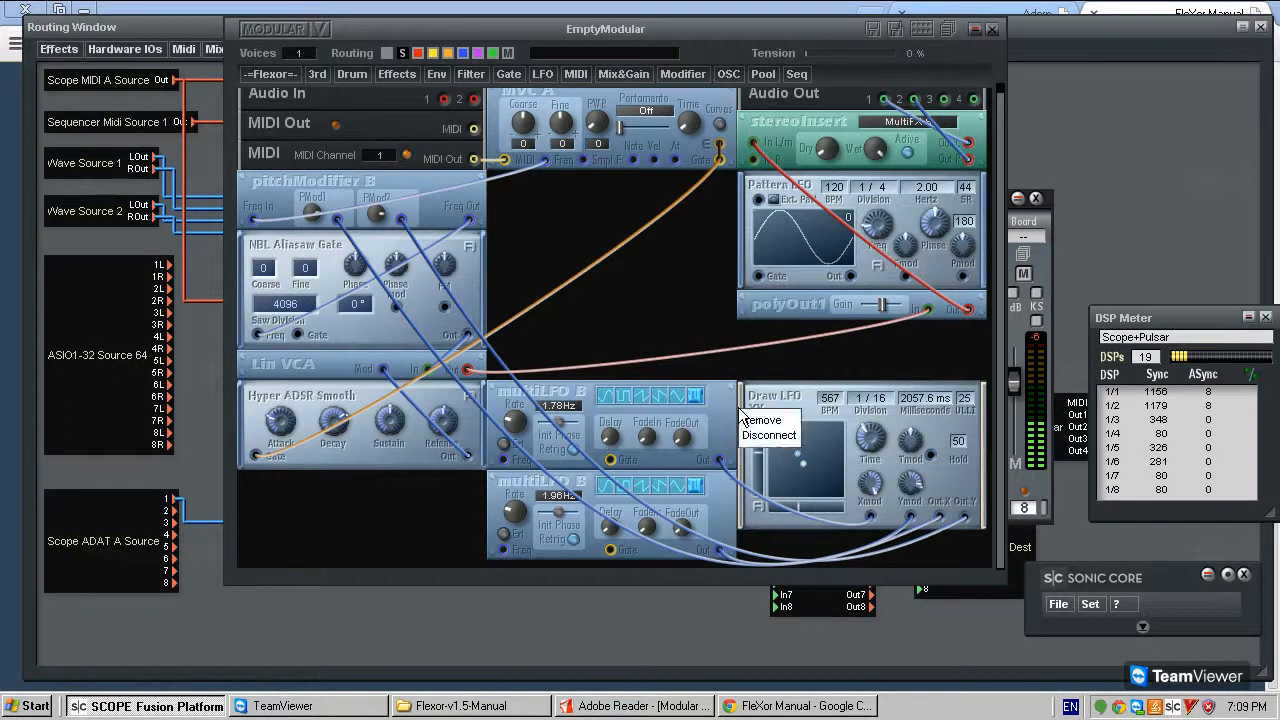
left_click(769, 436)
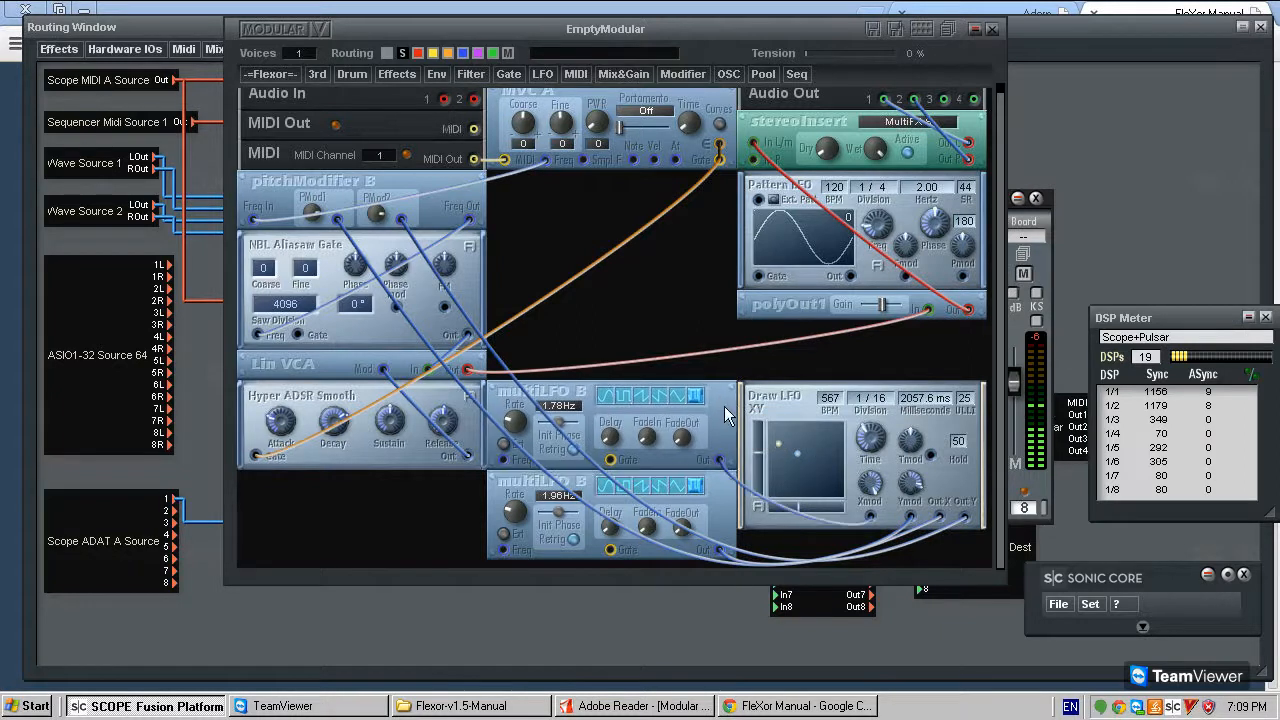
right_click(727, 408)
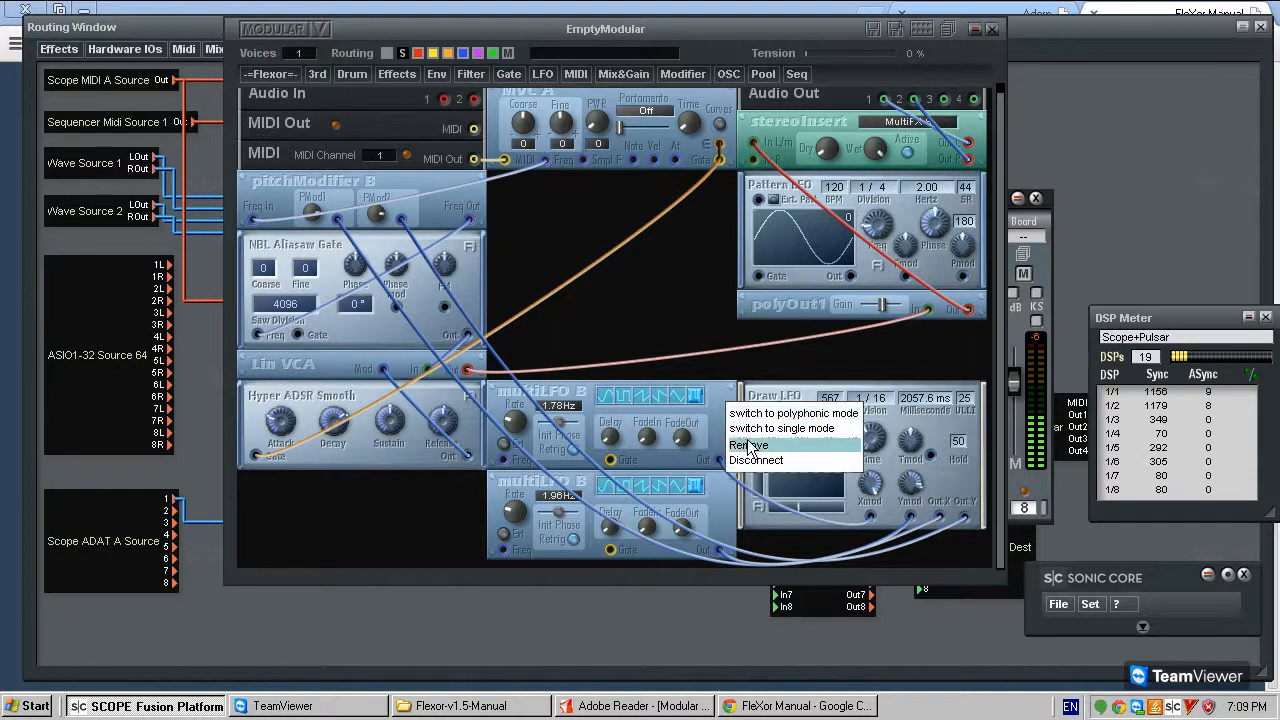
left_click(751, 444)
right_click(733, 494)
left_click(763, 529)
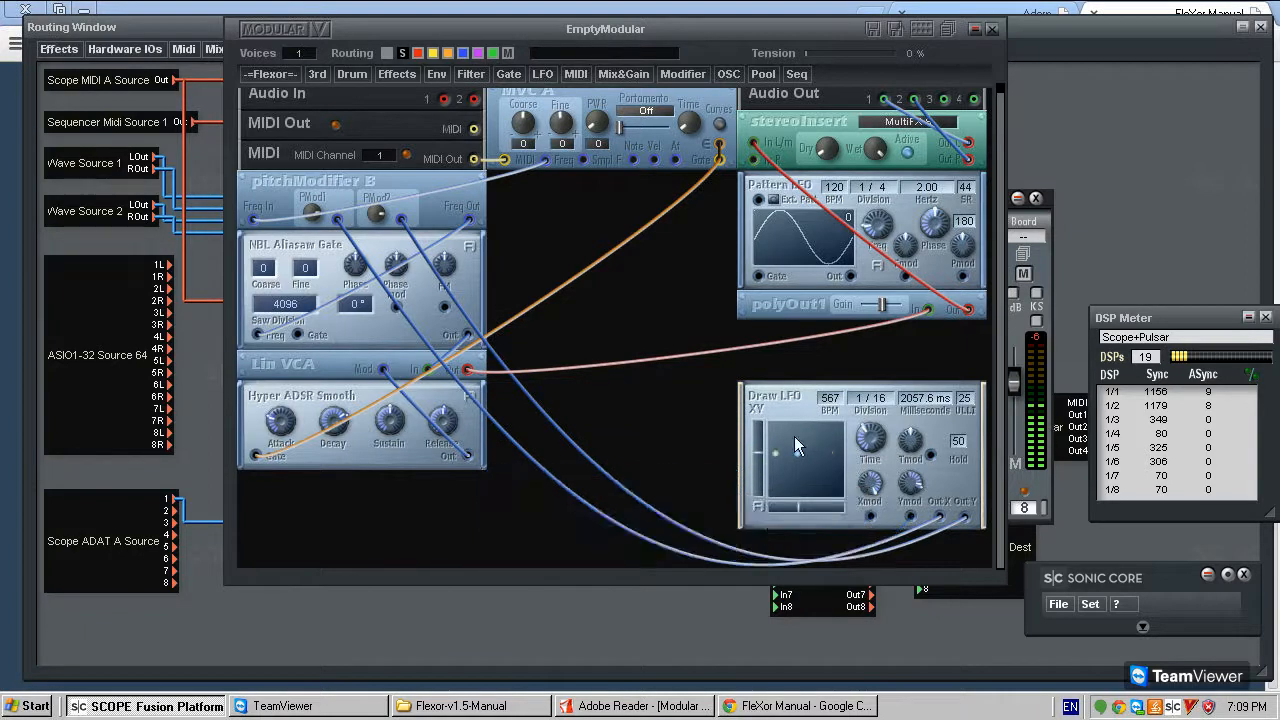
- Remove the Draw LFO XY module and move Pattern LFO into its place below polyOut1
mouse_move(793, 400)
left_mouse_down()
mouse_move(743, 374)
mouse_move(801, 408)
left_mouse_up()
right_click(792, 394)
left_click(812, 404)
left_click_drag(776, 197, 810, 420)
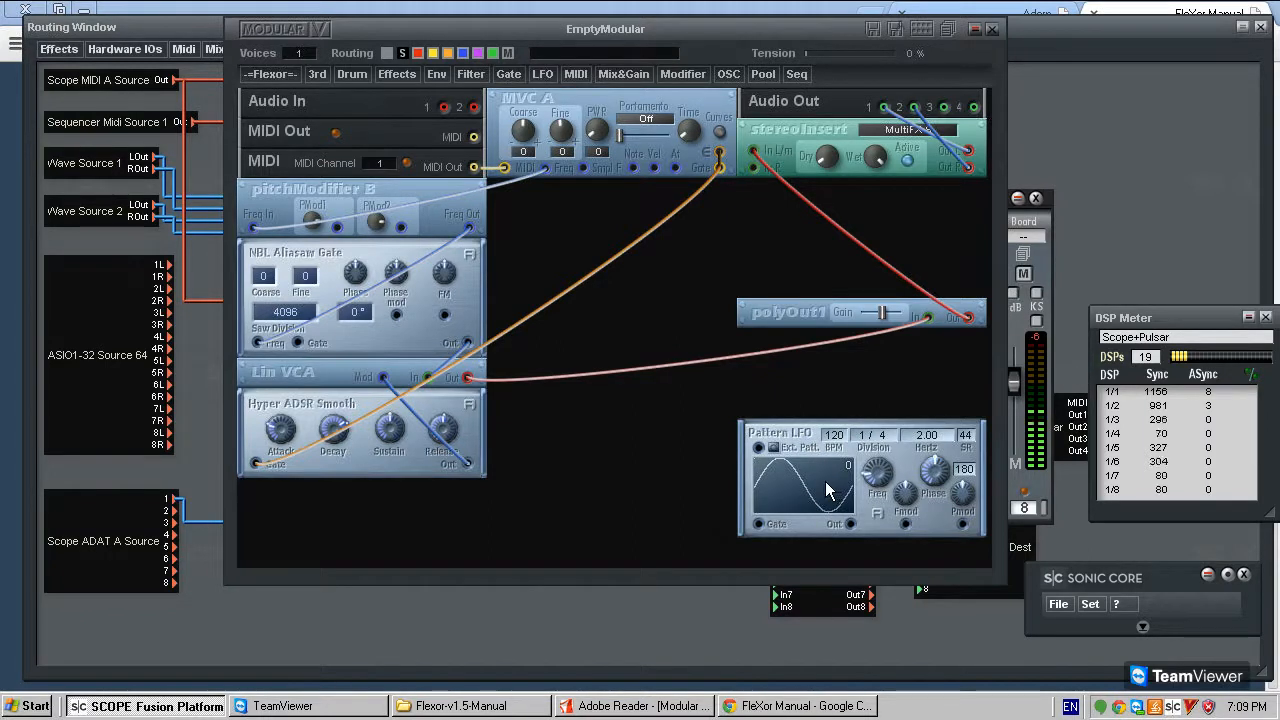
- Run through Pattern LFO's waveforms, including patterns 15 and 127, and leave it on pattern 103
mouse_move(807, 483)
left_mouse_down()
mouse_move(803, 405)
mouse_move(839, 315)
left_mouse_up()
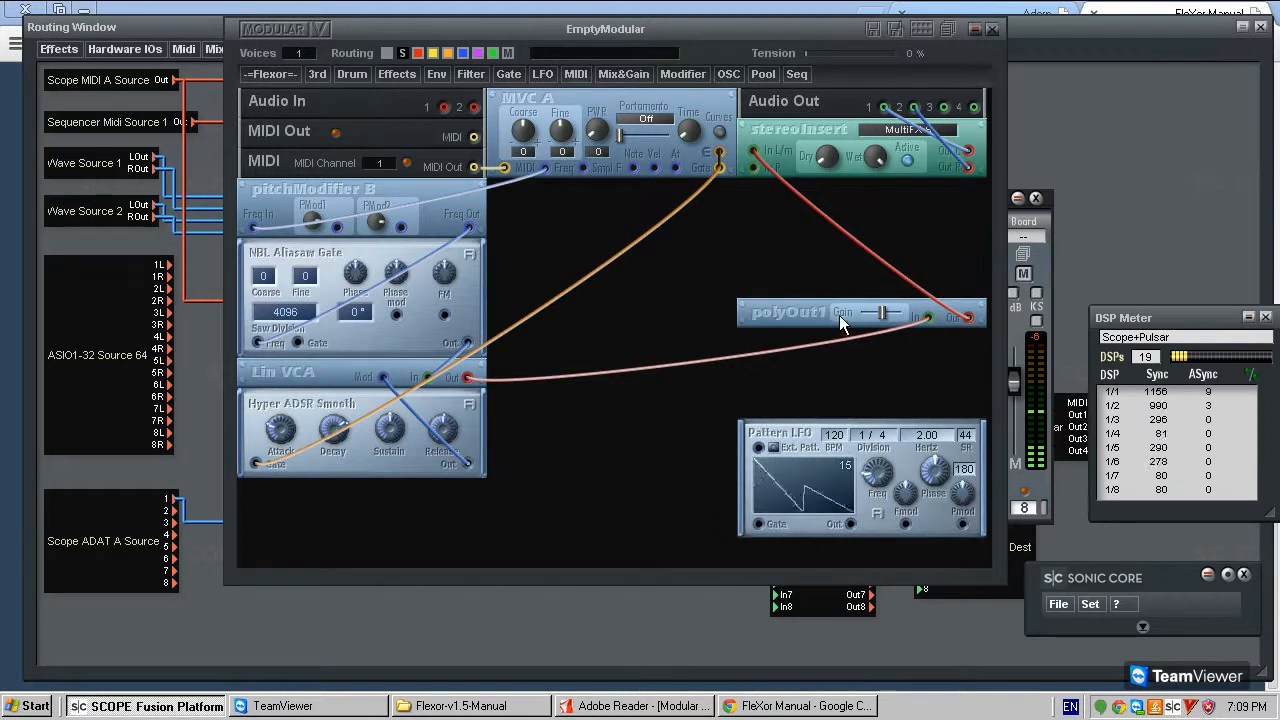
left_click_drag(855, 452, 880, 342)
left_click_drag(851, 480, 910, 46)
left_click_drag(843, 313, 941, 3)
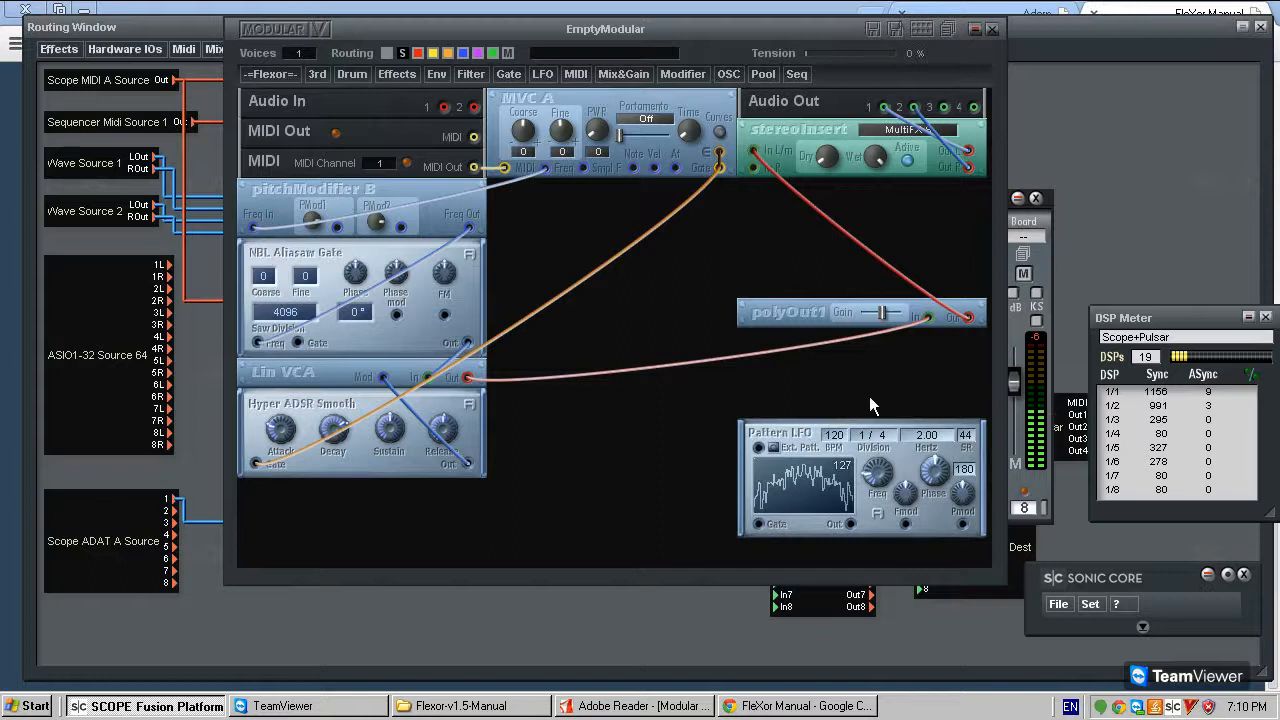
left_click_drag(849, 476, 871, 413)
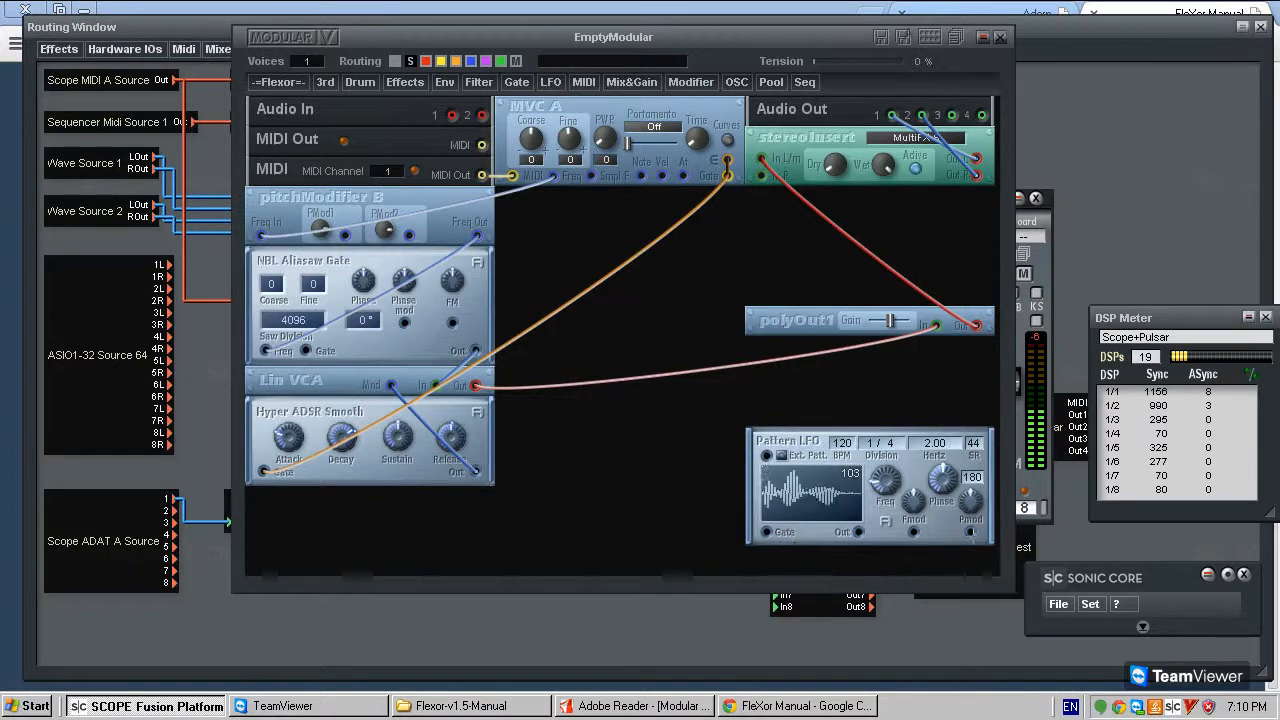
- Connect Pattern LFO's output to pitchModifier B's PMod1 input, try patterns 101 and 102, and return to pattern 100
left_click_drag(858, 532, 345, 234)
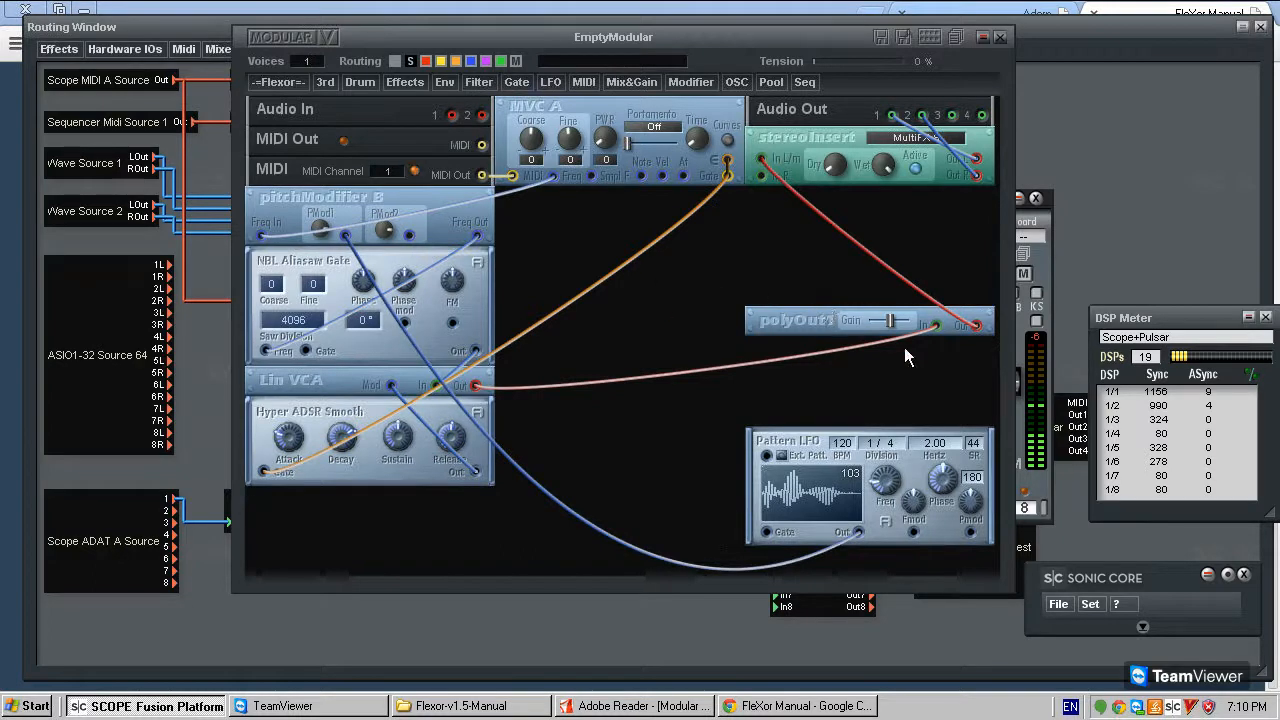
scroll(828, 490, "down", 7)
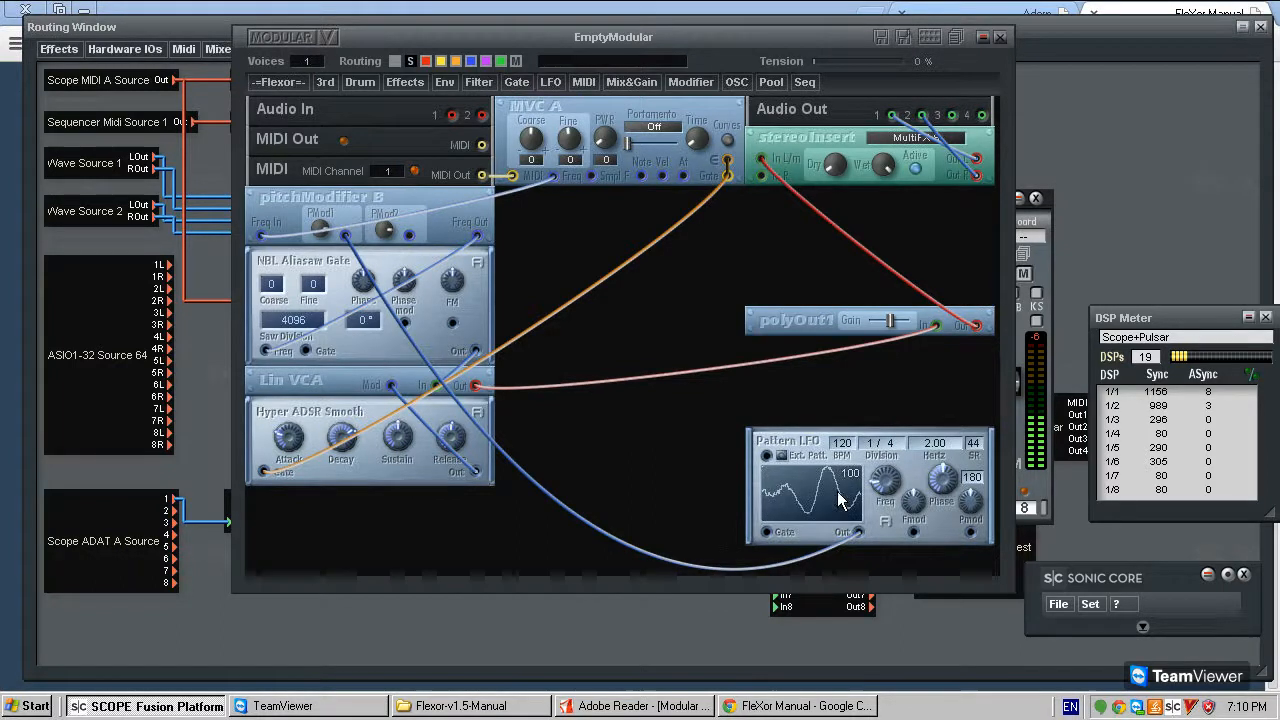
left_click_drag(835, 476, 852, 467)
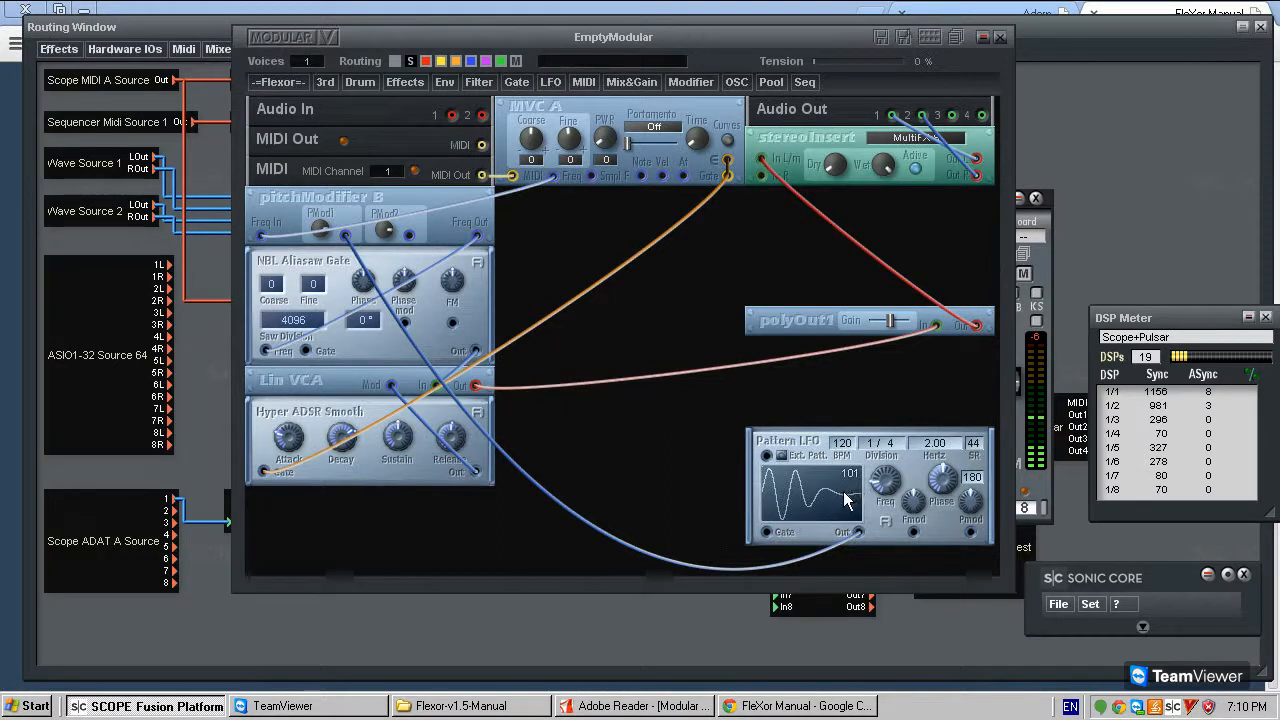
left_click_drag(847, 490, 854, 477)
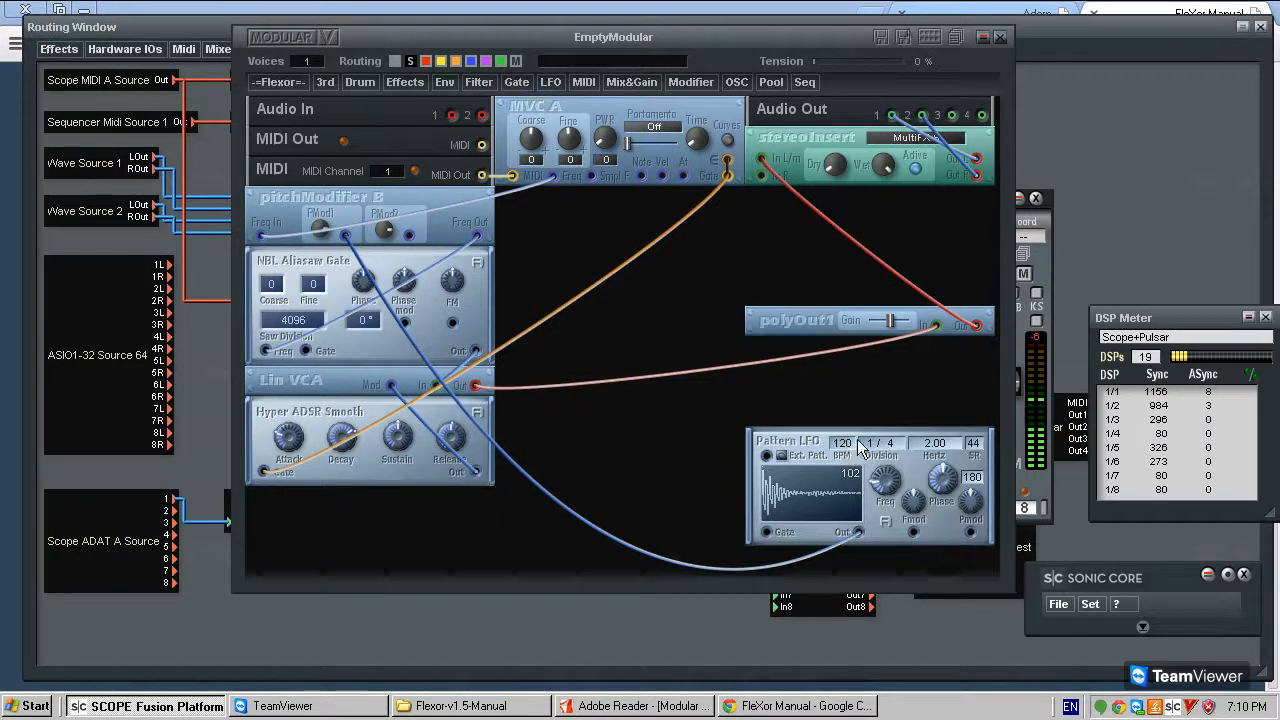
left_click_drag(834, 488, 842, 502)
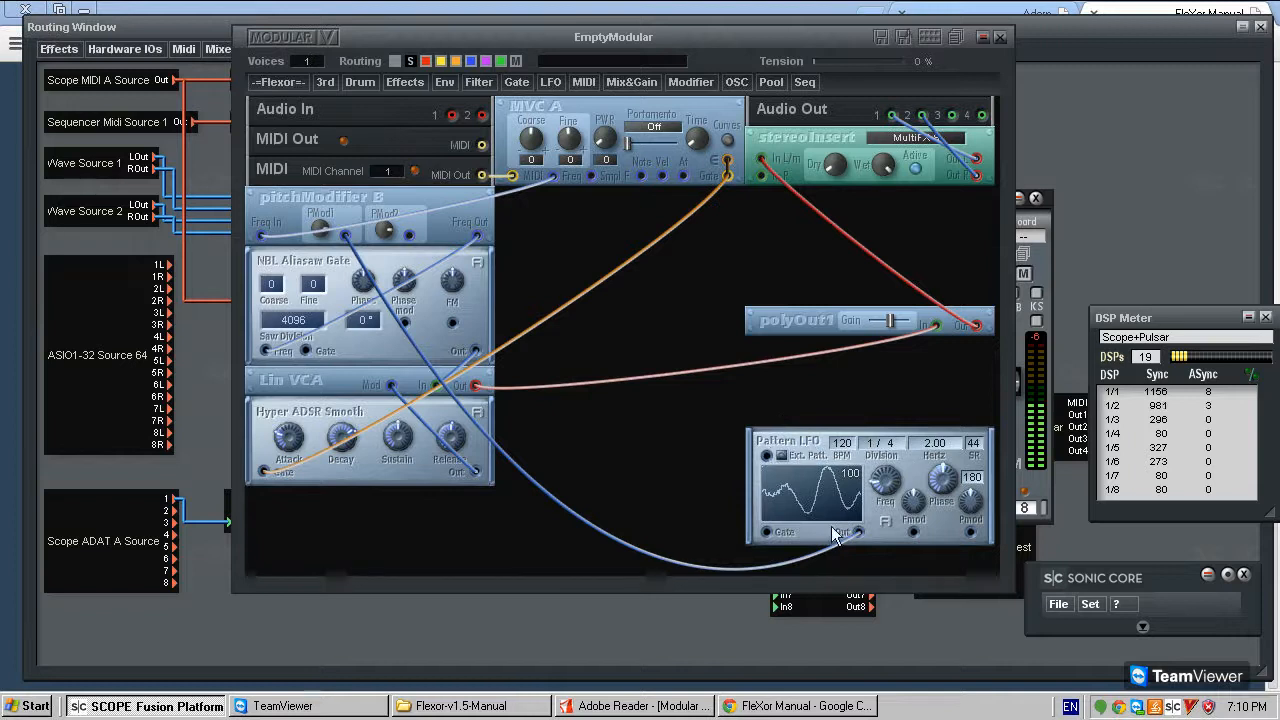
- Try to connect Pattern LFO's Gate input to MVC A's Gate output
left_click_drag(822, 548, 831, 383)
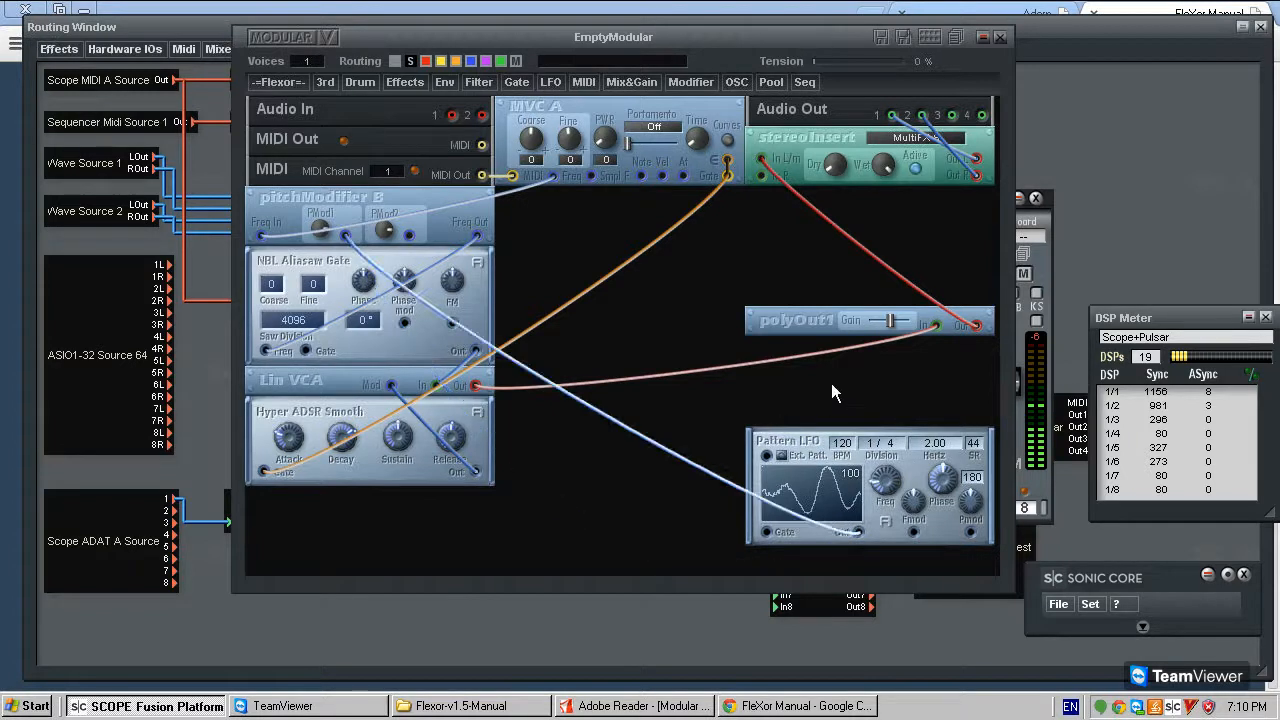
left_click(766, 532)
left_click(727, 177)
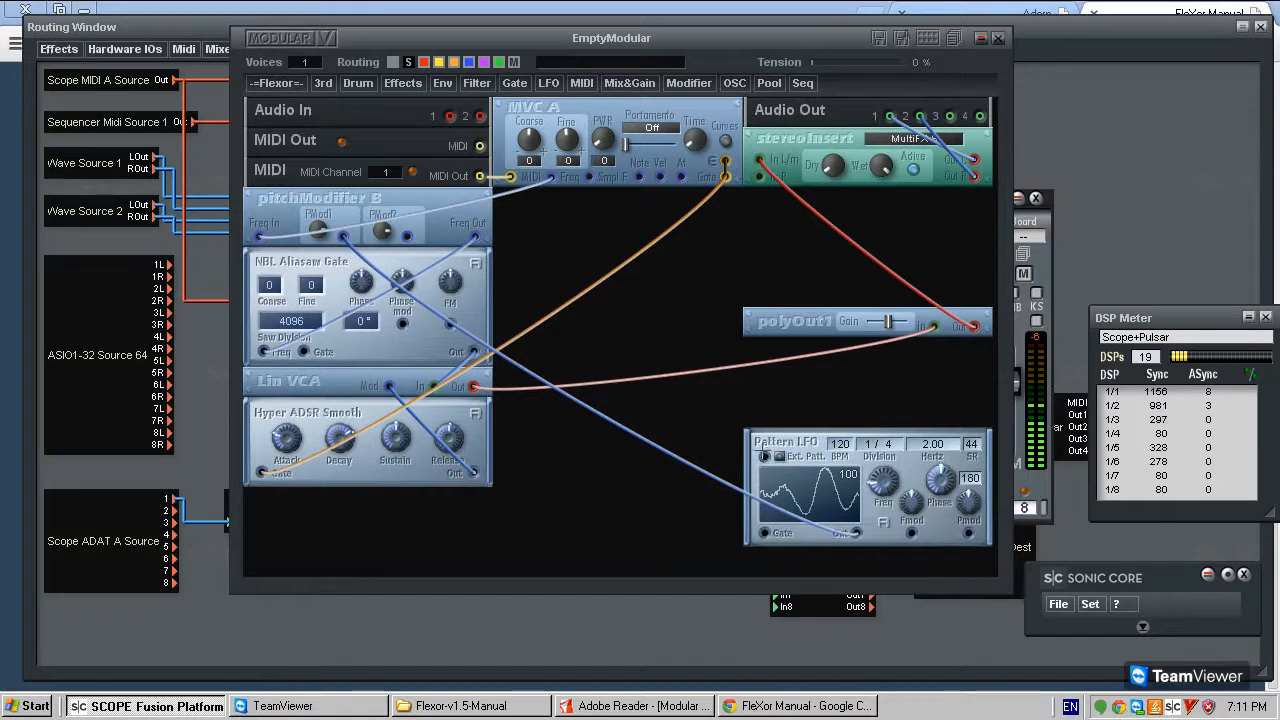
- Enable Pattern LFO's external pattern control and connect MVC A's Note output to its external pattern input
left_click(780, 456)
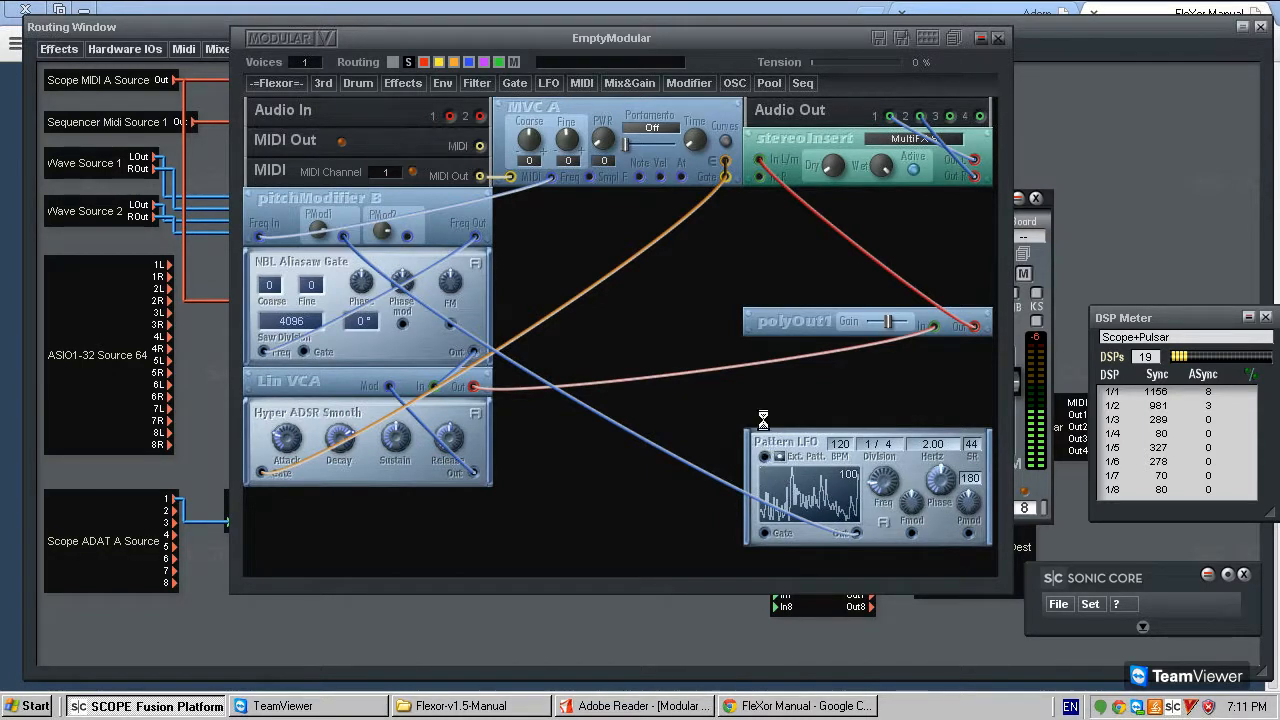
left_click_drag(638, 177, 640, 178)
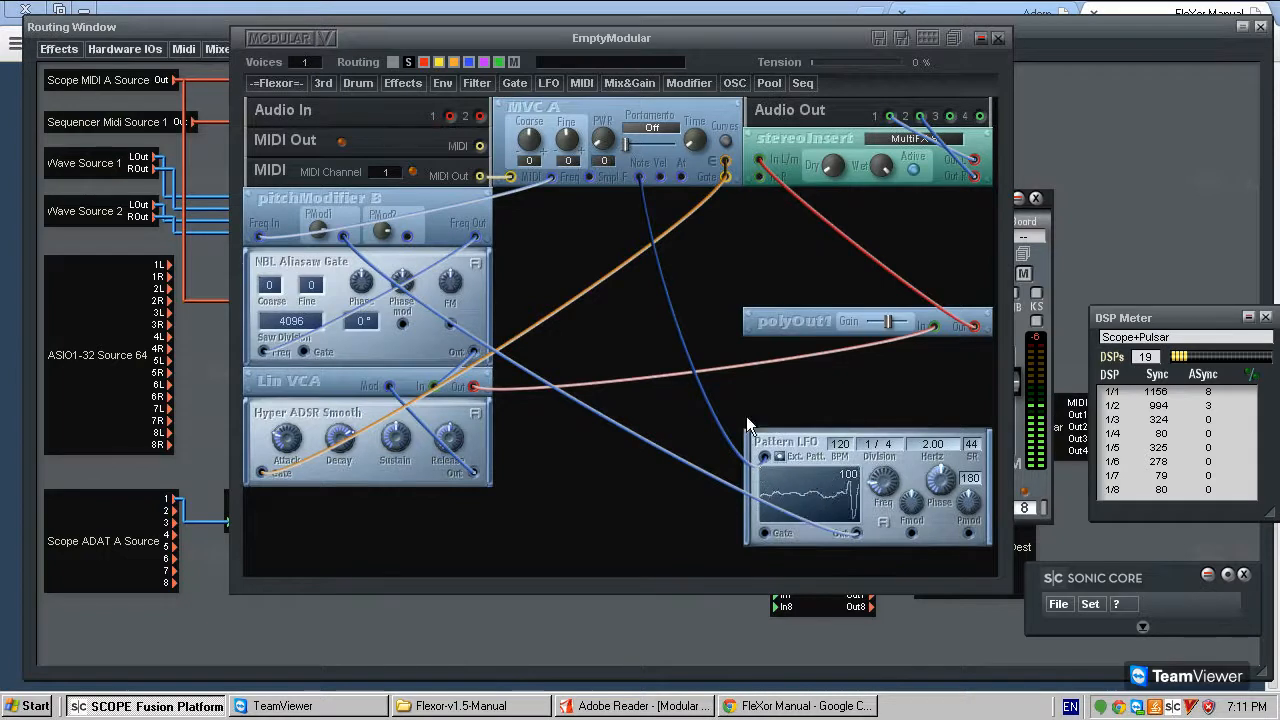
left_click(675, 323)
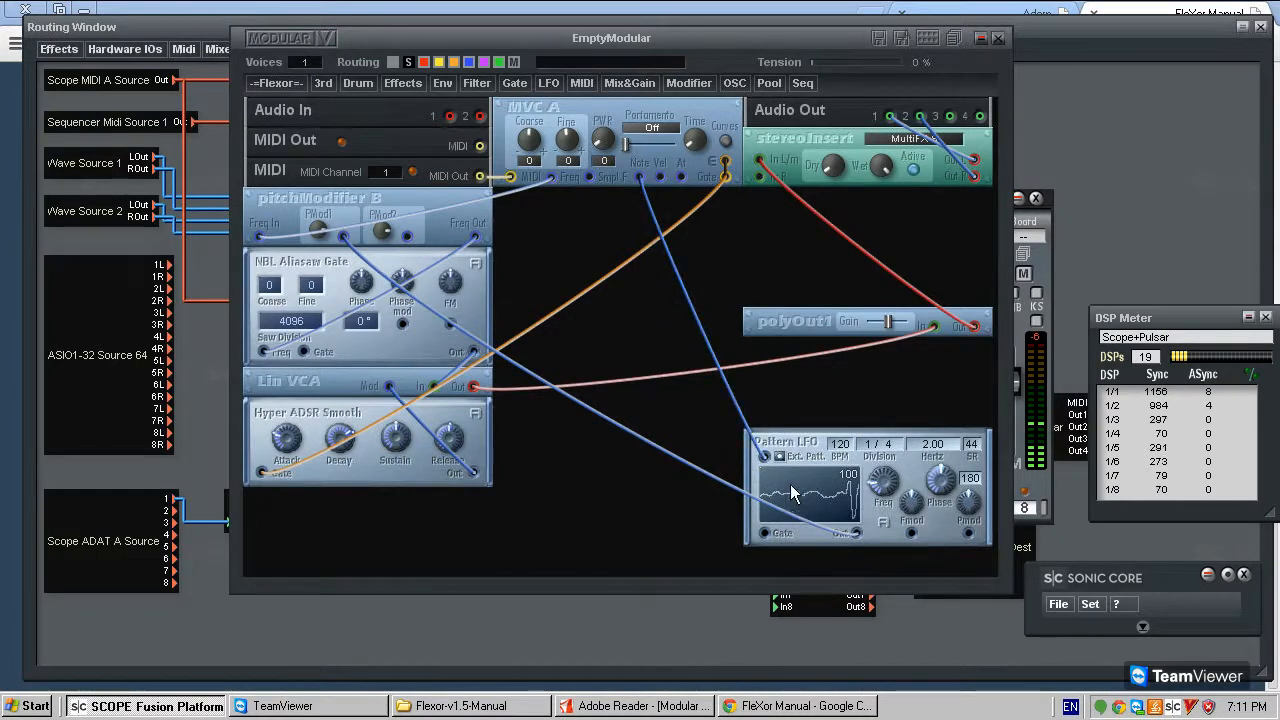
- Delete the cable from MVC A's Note output and remove the Pattern LFO module
left_click(677, 267)
key("Delete")
left_click(782, 455)
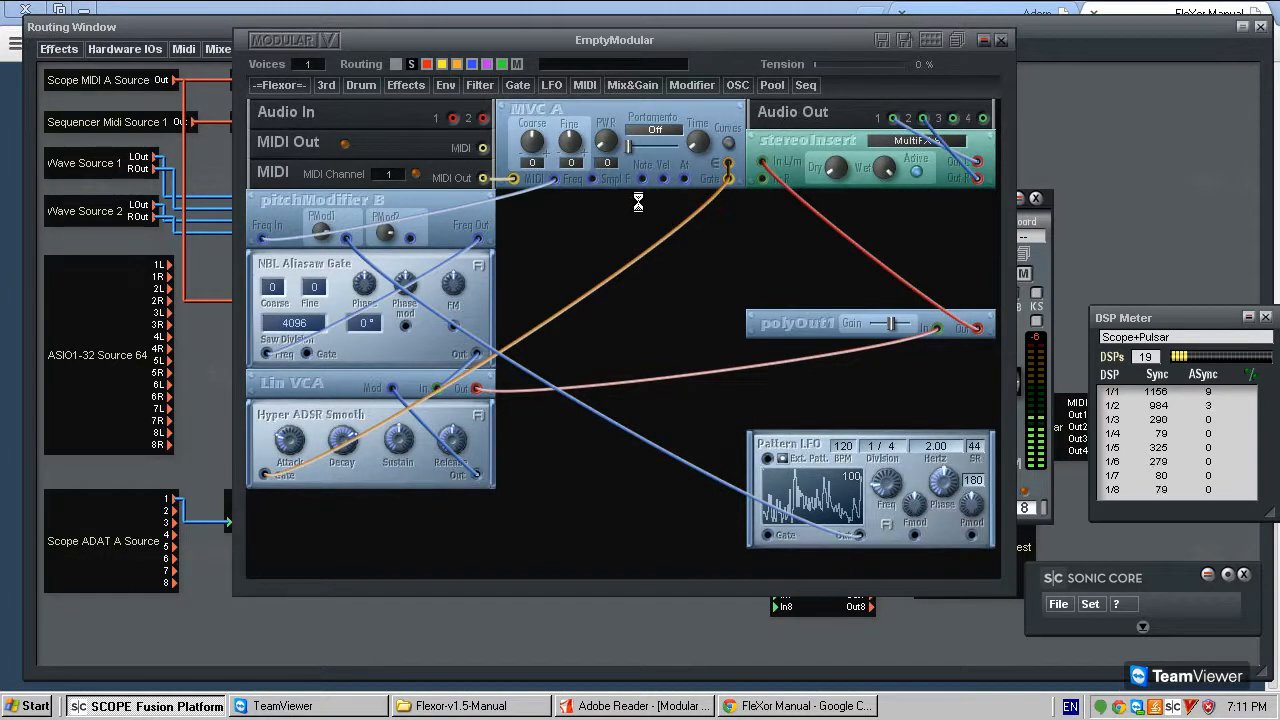
left_click(793, 442)
key("Delete")
key("Return")
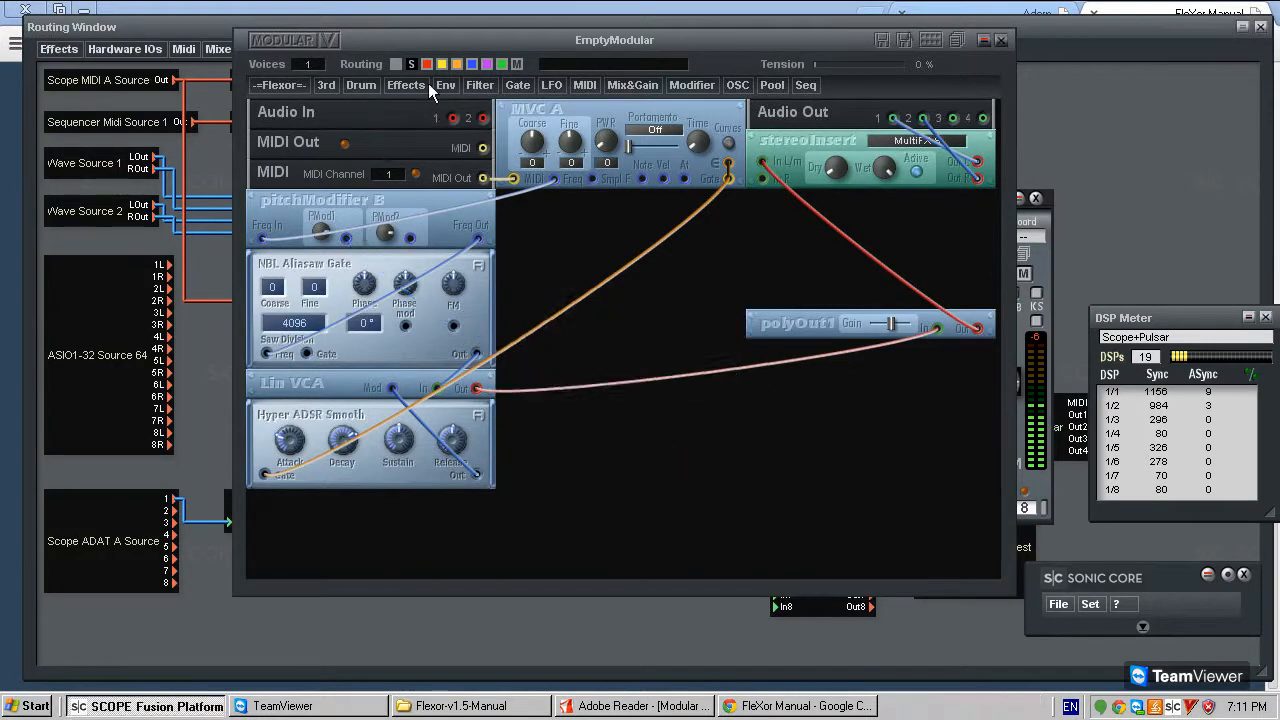
- Add a new Flexor Pattern LFO in the middle column beside Hyper ADSR Smooth
left_click(279, 85)
mouse_move(299, 189)
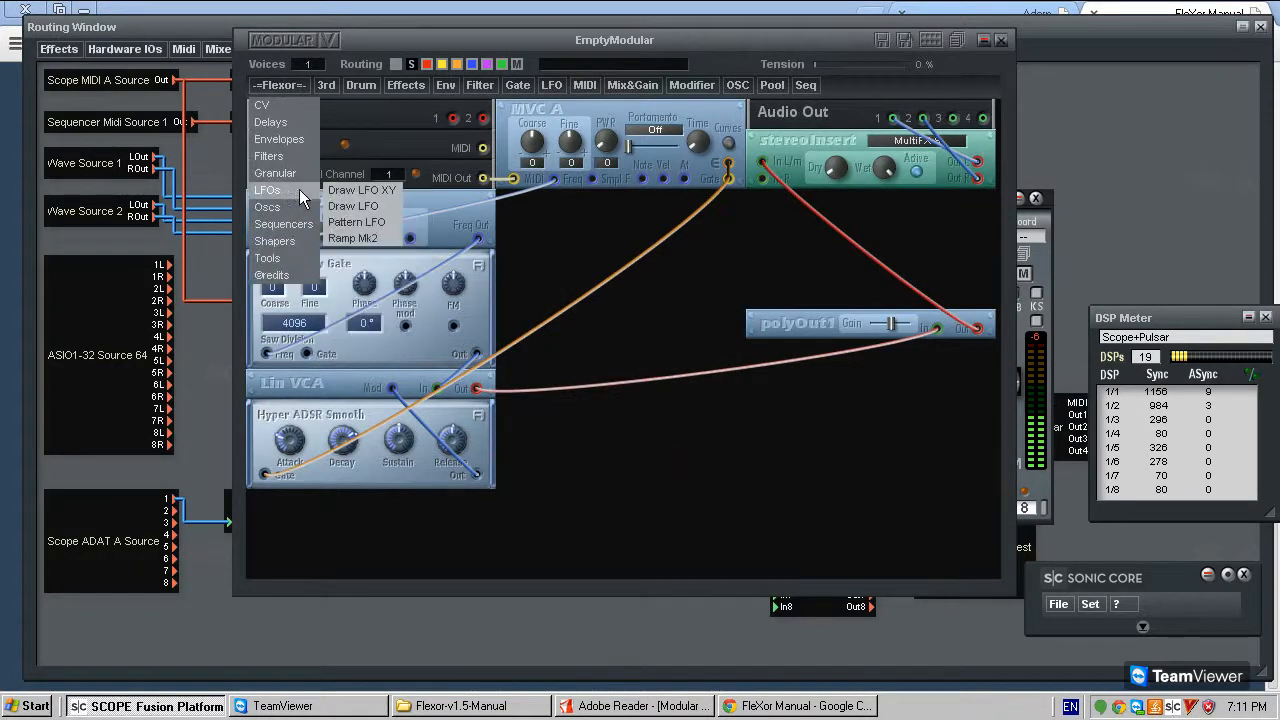
left_click(381, 231)
left_click(711, 443)
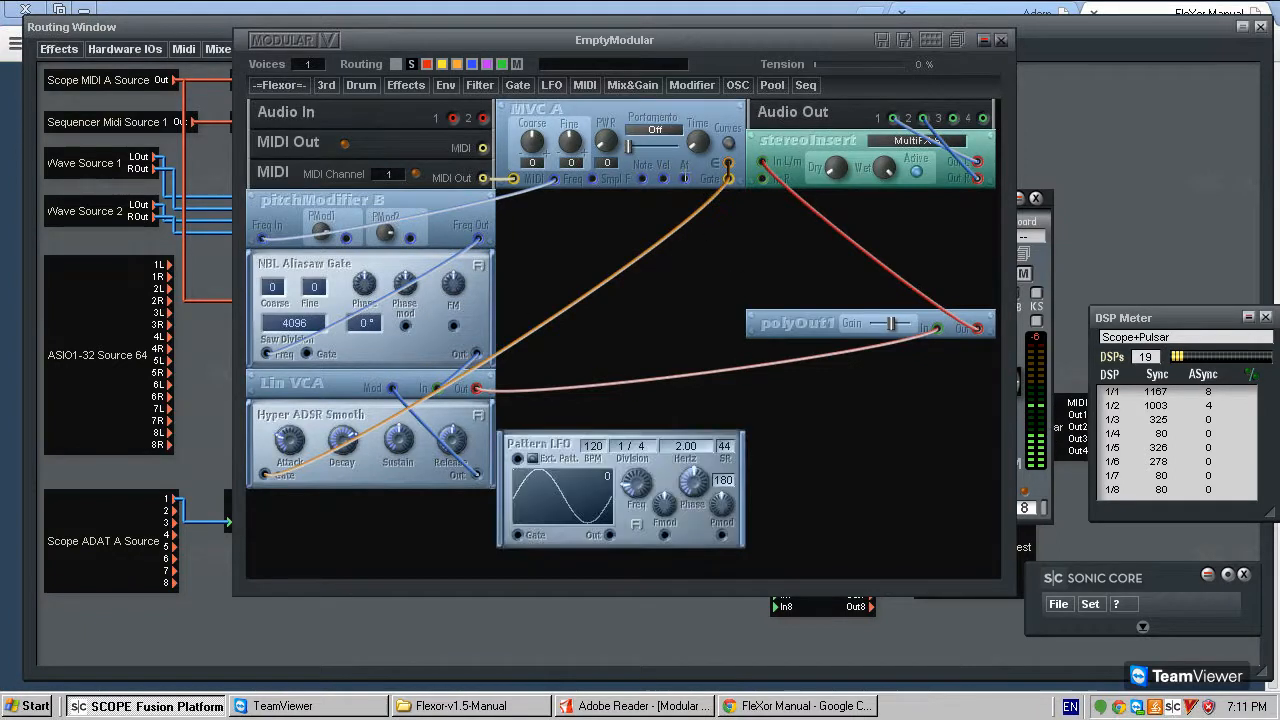
- Connect MVC A's Vel output to Pattern LFO's external pattern input and enable external pattern control
left_click_drag(663, 178, 520, 460)
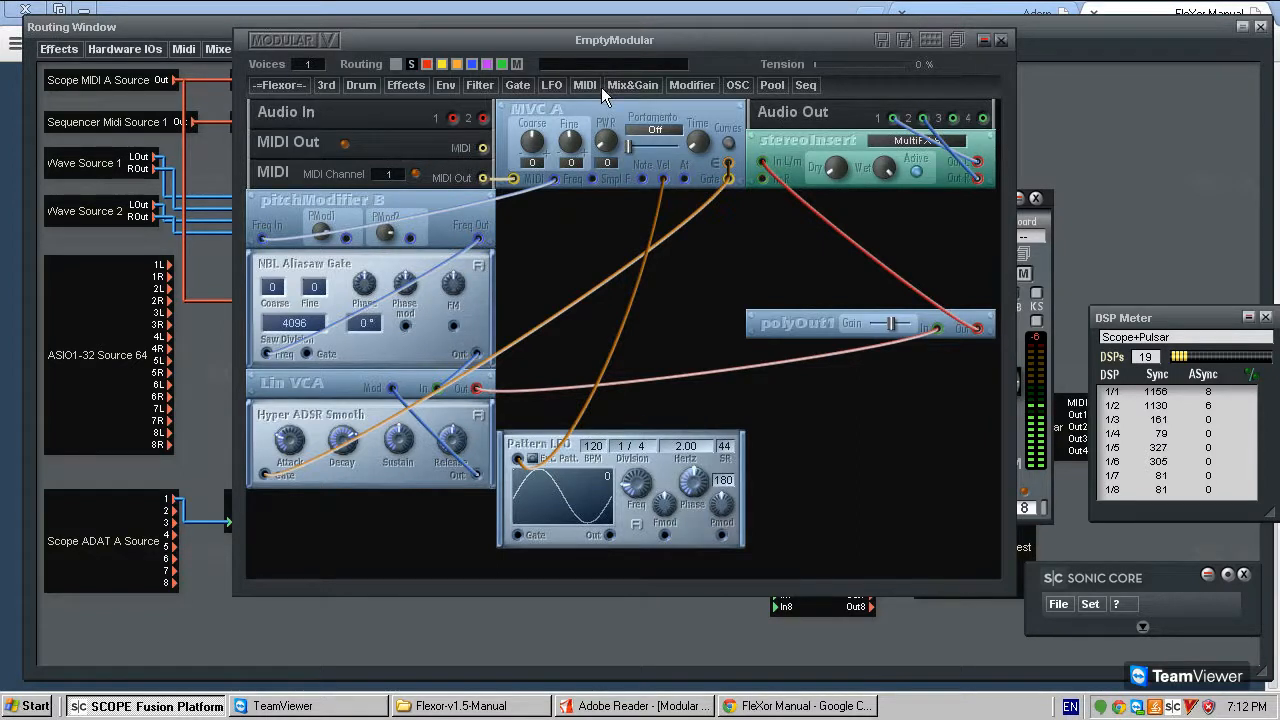
left_click_drag(595, 510, 591, 475)
left_click(532, 459)
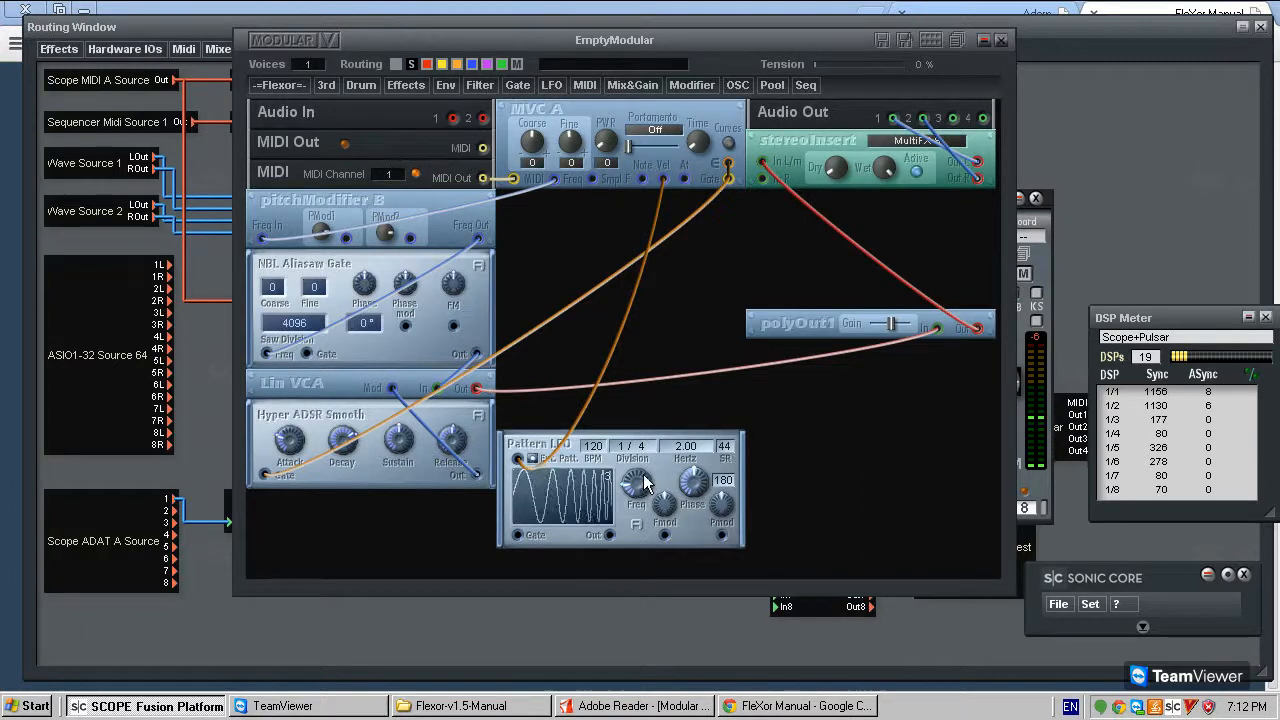
- Move Pattern LFO to the column below polyOut1 and connect its output to pitchModifier B's PMod1 input
left_click_drag(540, 448, 790, 449)
left_click_drag(860, 533, 346, 238)
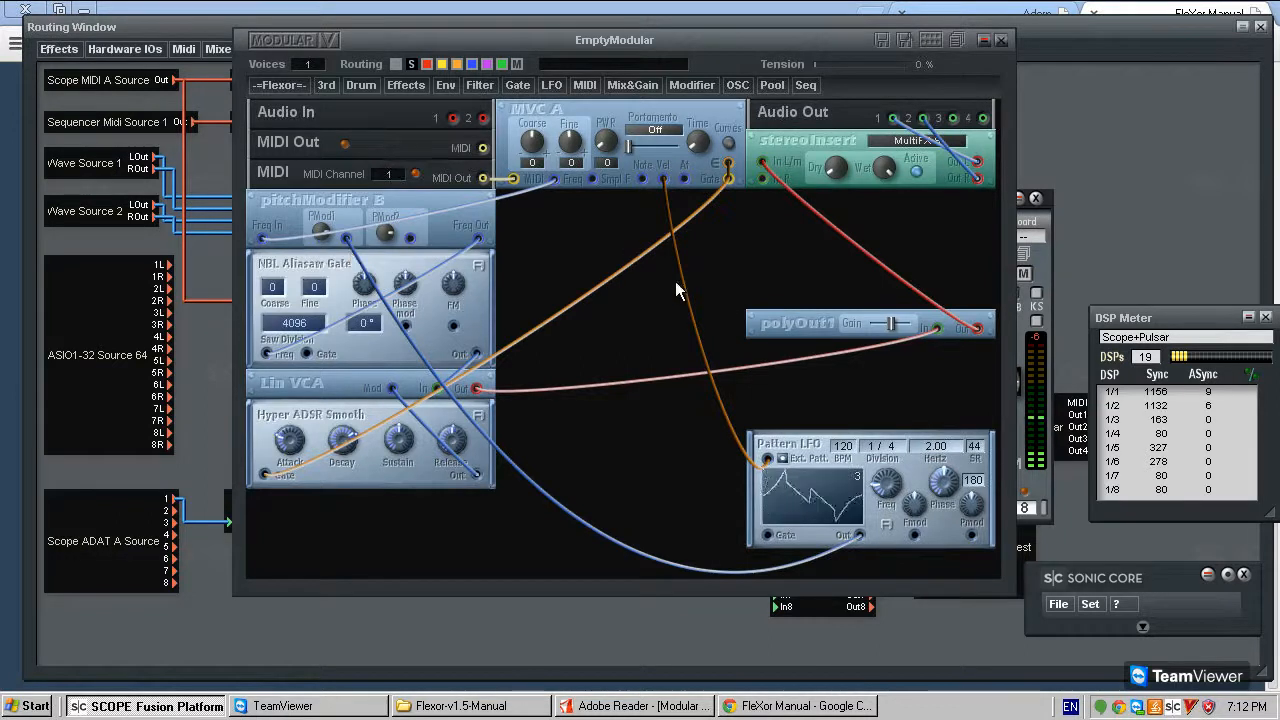
- Delete the cable between MVC A's Vel output and Pattern LFO and check MVC A's curve settings
key("Delete")
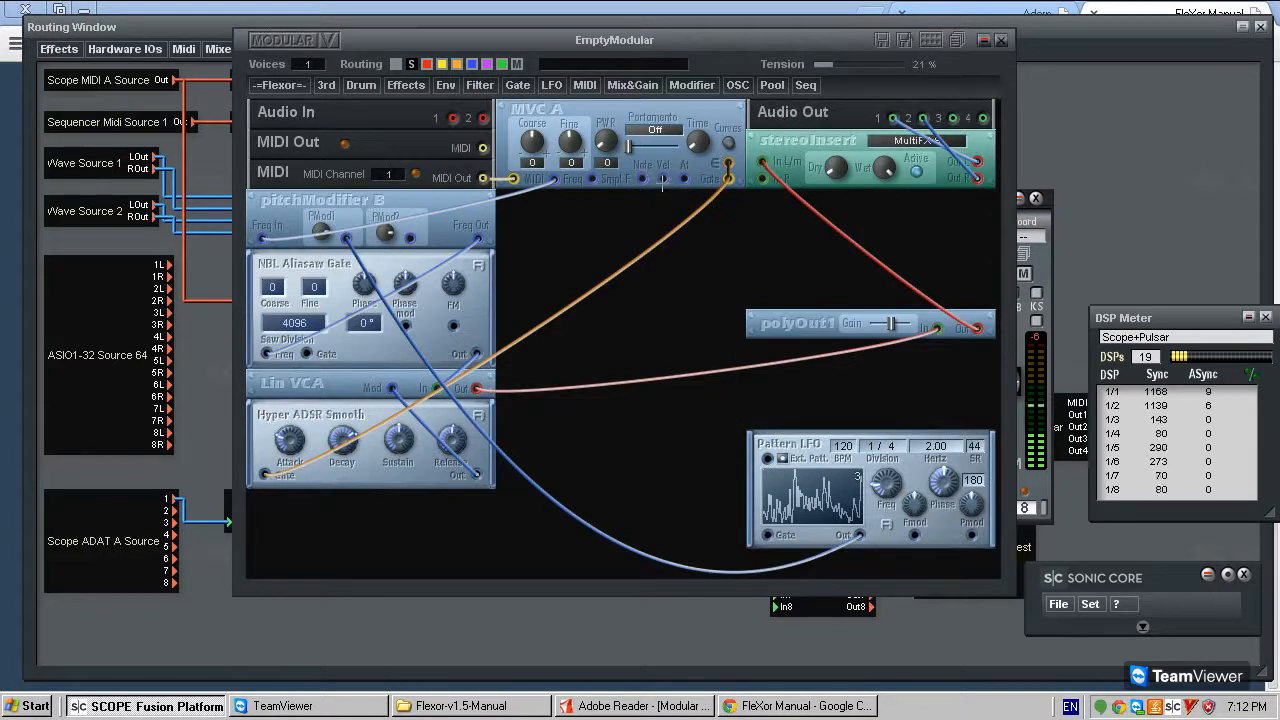
left_click(723, 144)
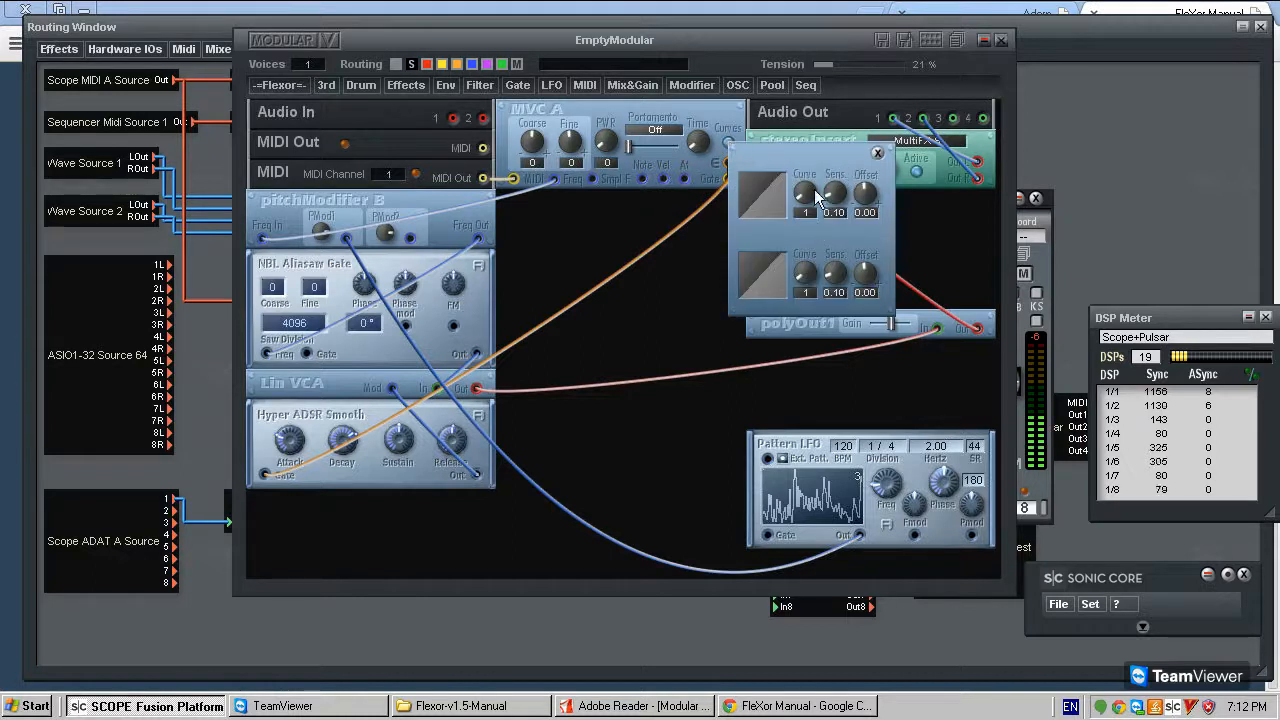
left_click(877, 154)
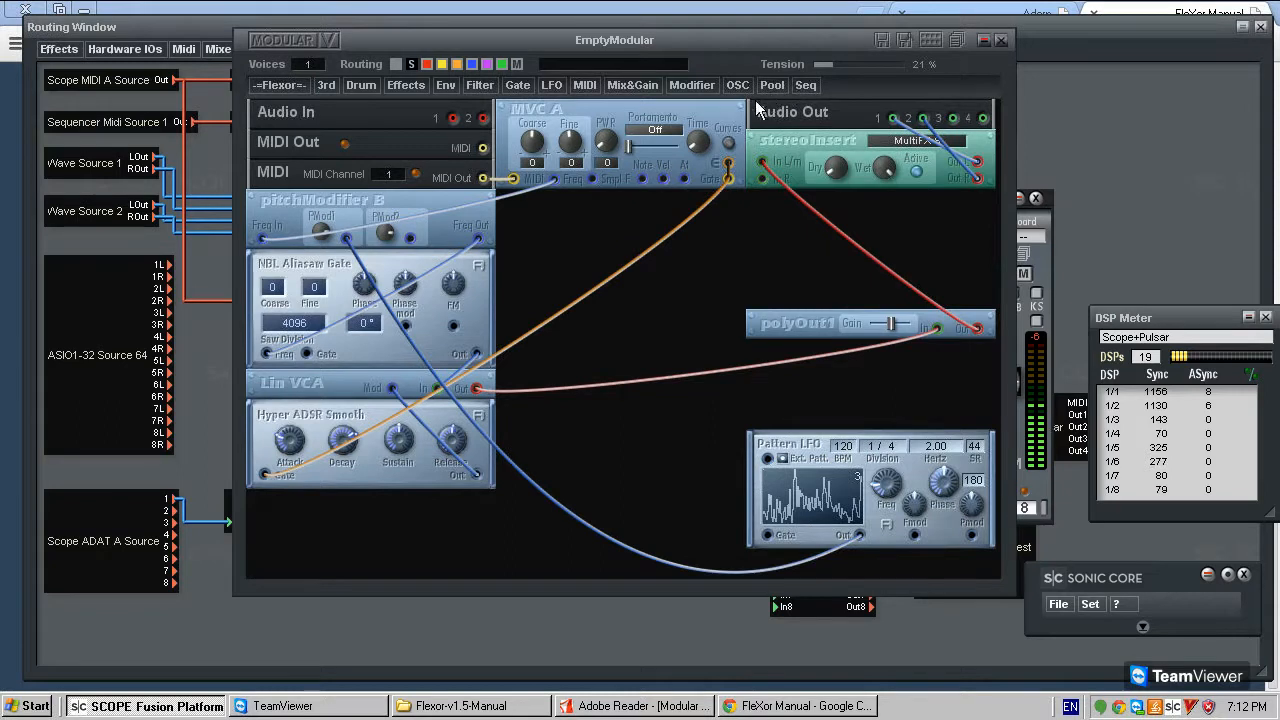
left_click(693, 86)
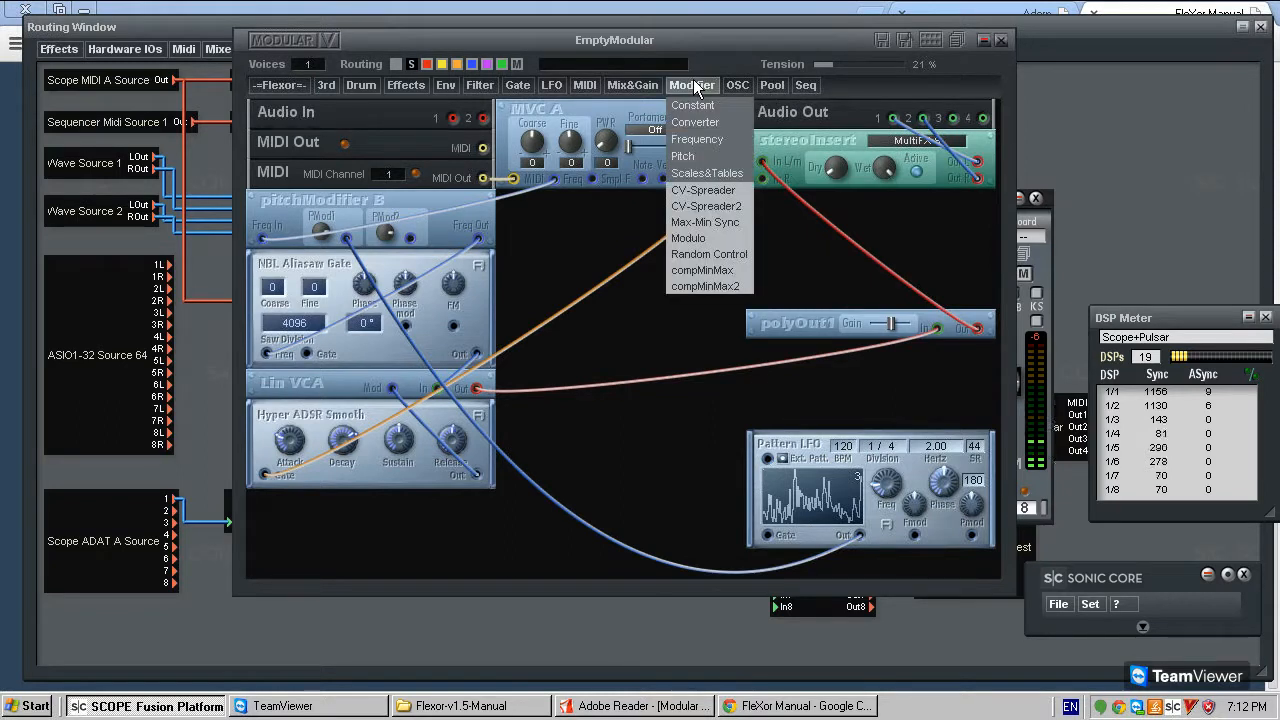
mouse_move(716, 175)
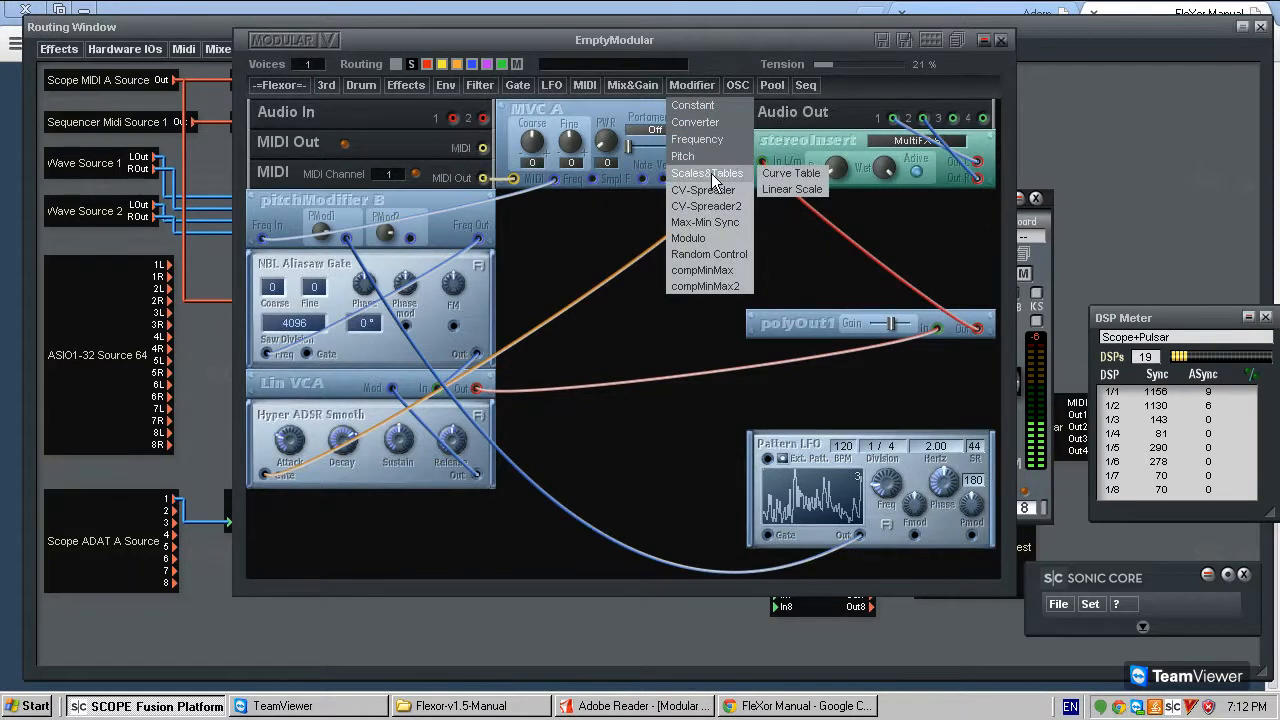
left_click(796, 189)
left_click(672, 280)
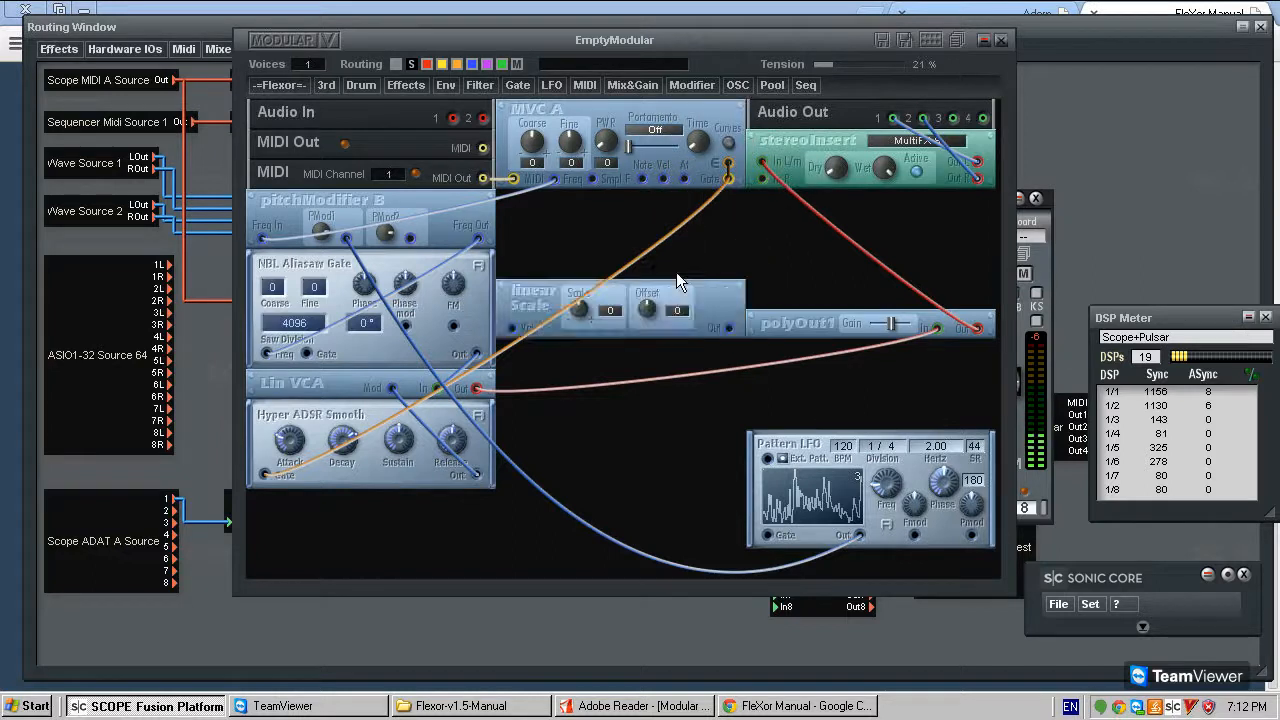
right_click(698, 298)
left_click(744, 337)
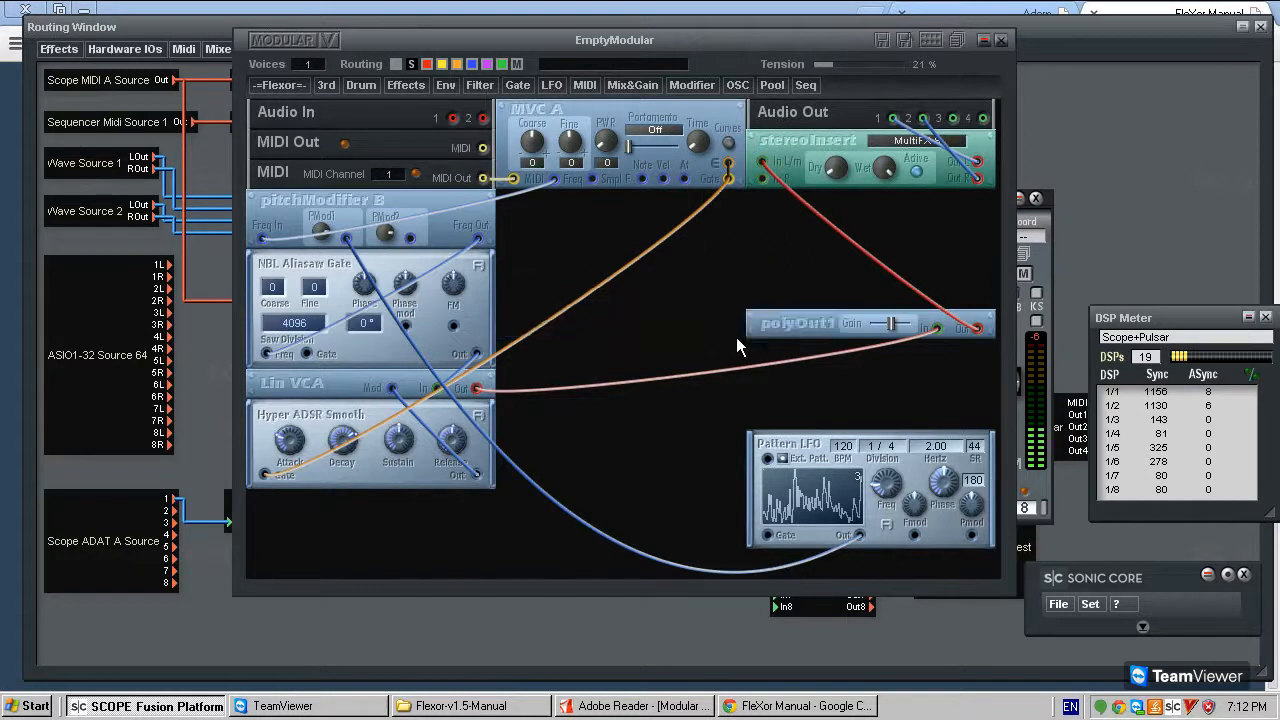
- Add a Curve Table module above Pattern LFO, moving polyOut1 to the middle column to make room
left_click(706, 87)
mouse_move(735, 172)
left_click(788, 177)
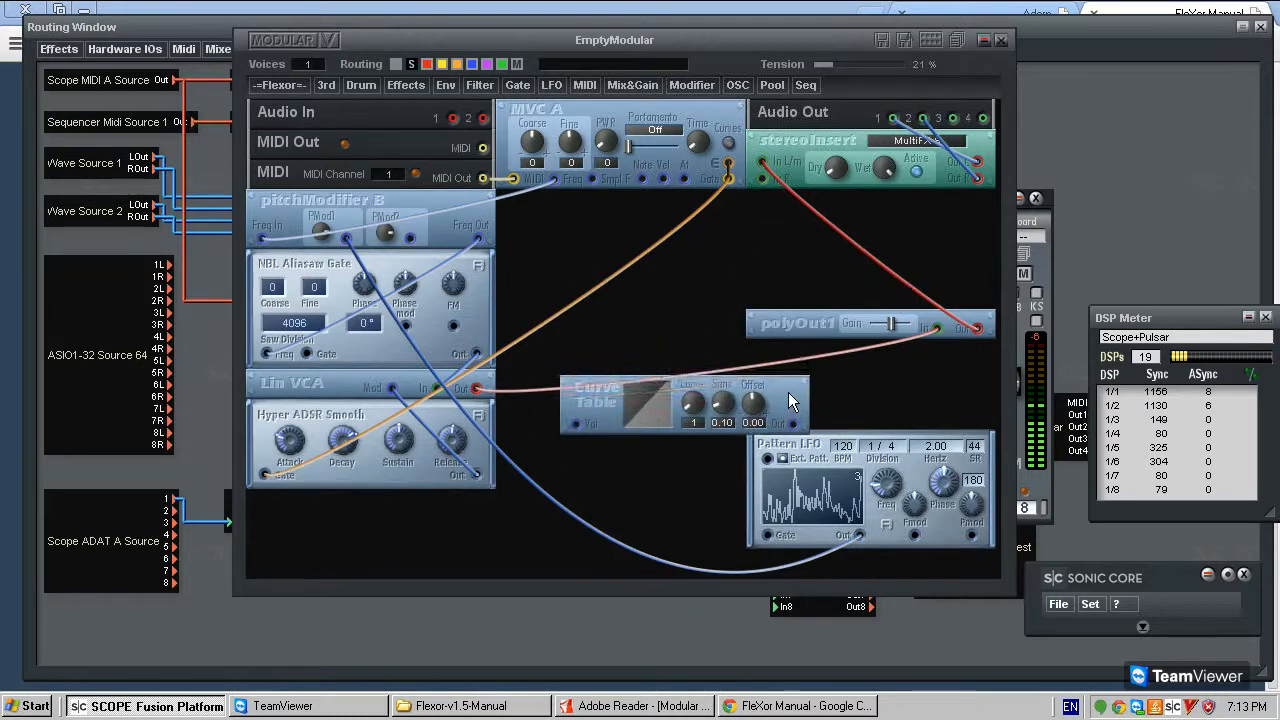
left_click(788, 392)
left_click_drag(804, 330, 563, 286)
left_click_drag(716, 390, 966, 330)
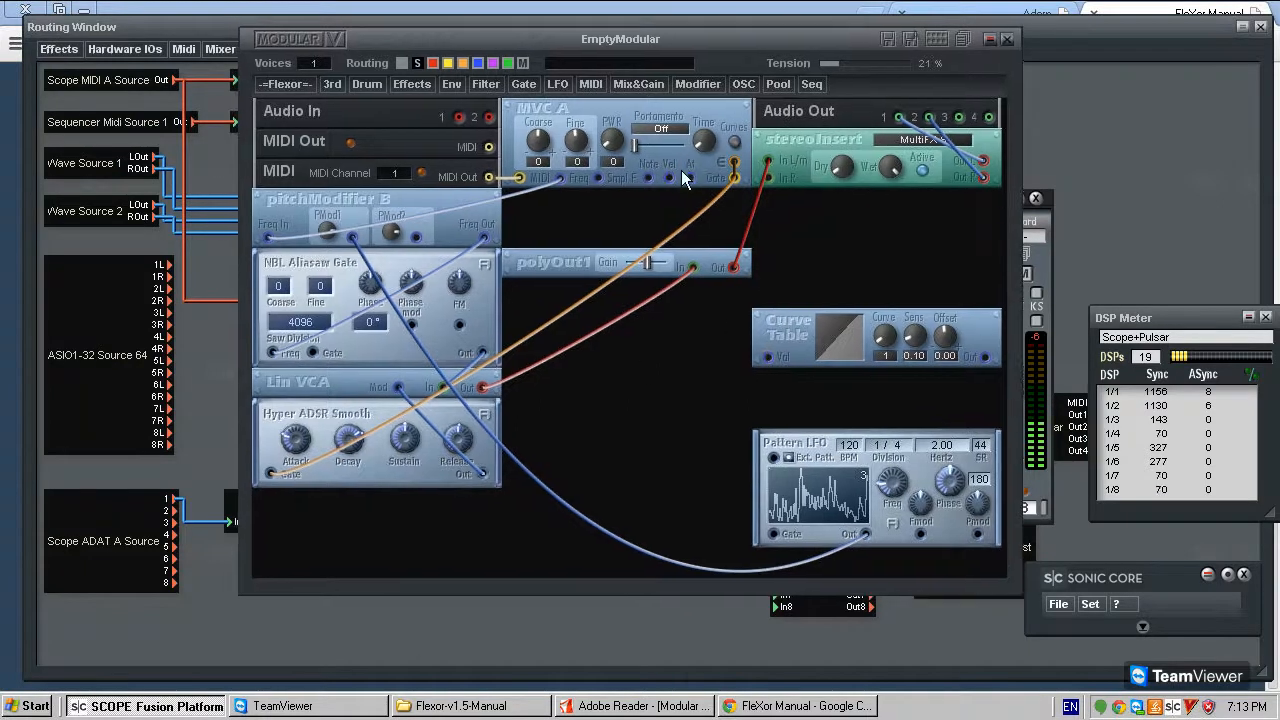
- Connect MVC A's Vel output to Curve Table's Vel input and try curve 4 with sensitivity 0.14 and offset -0.22
left_click(855, 338)
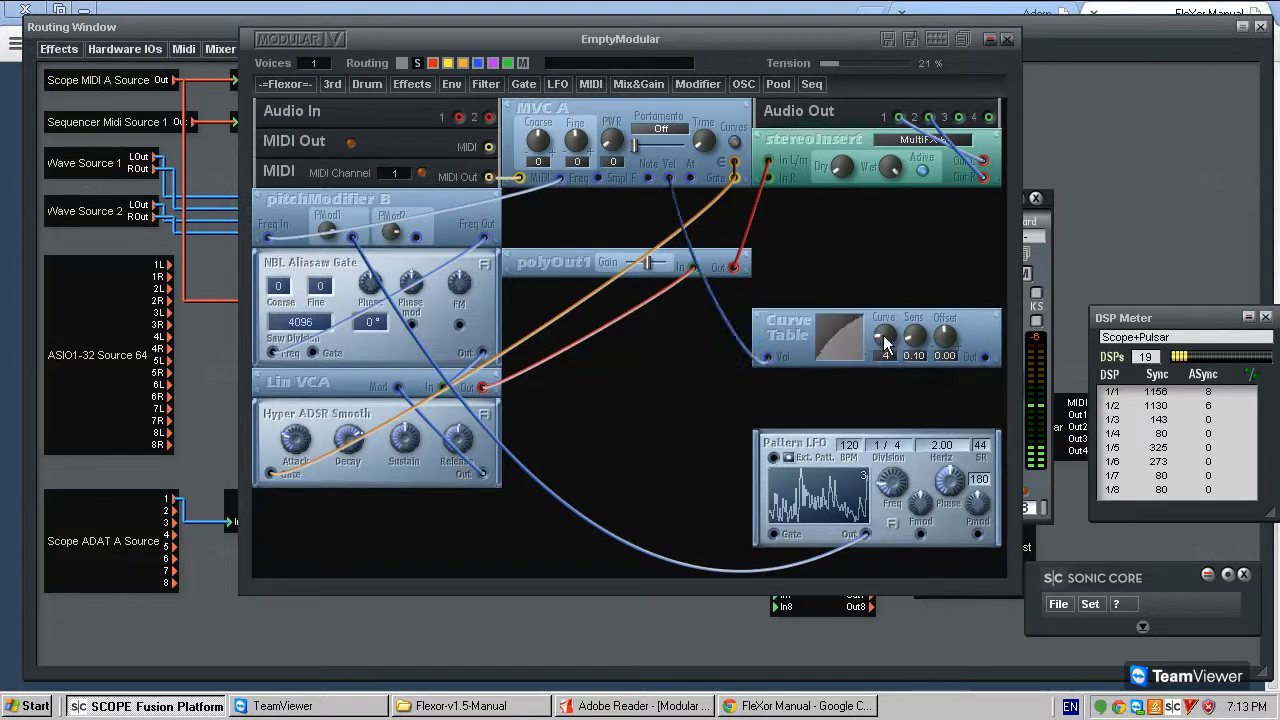
left_click_drag(828, 326, 766, 400)
left_click_drag(876, 338, 799, 376)
left_click_drag(830, 320, 930, 328)
left_click_drag(948, 346, 909, 285)
left_click_drag(914, 338, 932, 289)
left_click_drag(969, 392, 837, 393)
left_click_drag(889, 342, 884, 291)
left_click_drag(940, 330, 917, 278)
left_click_drag(910, 337, 928, 312)
mouse_move(791, 333)
left_mouse_down()
mouse_move(801, 337)
mouse_move(794, 326)
left_mouse_up()
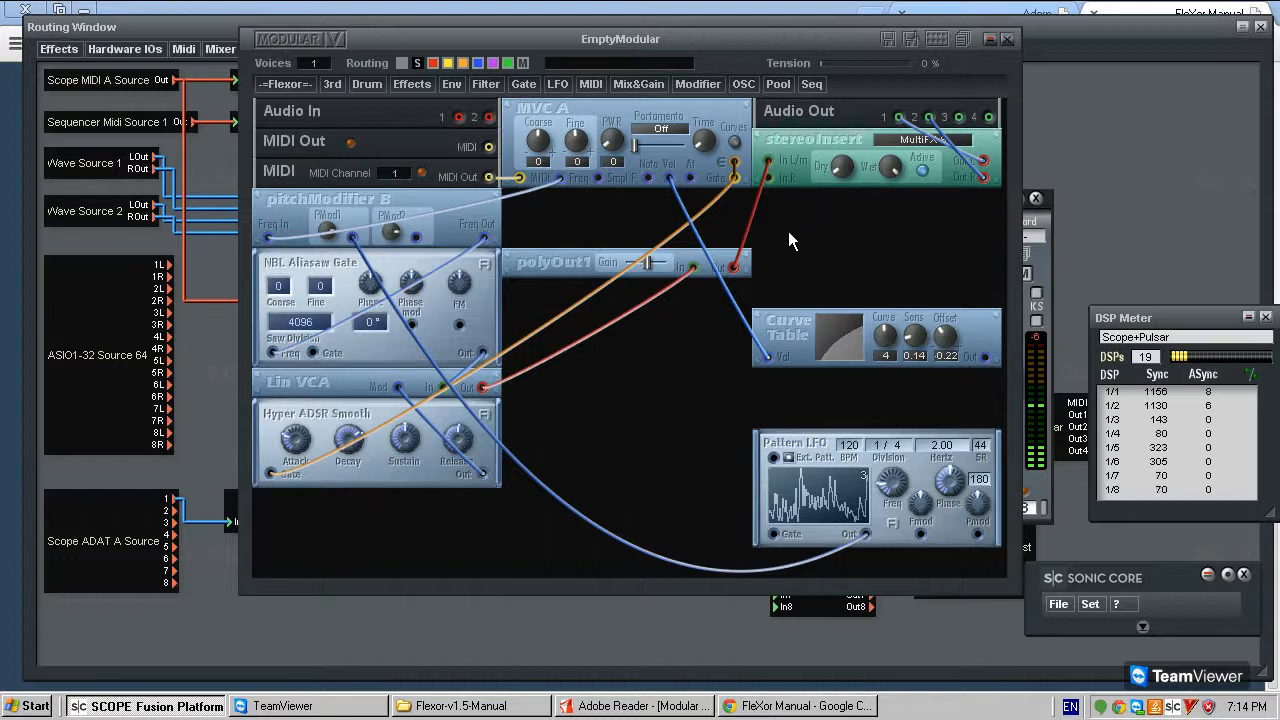
- Try Curve Table sensitivities of 0.27 and 0.00 and an offset of 0.20 to reshape the velocity curve
left_click_drag(908, 345, 909, 306)
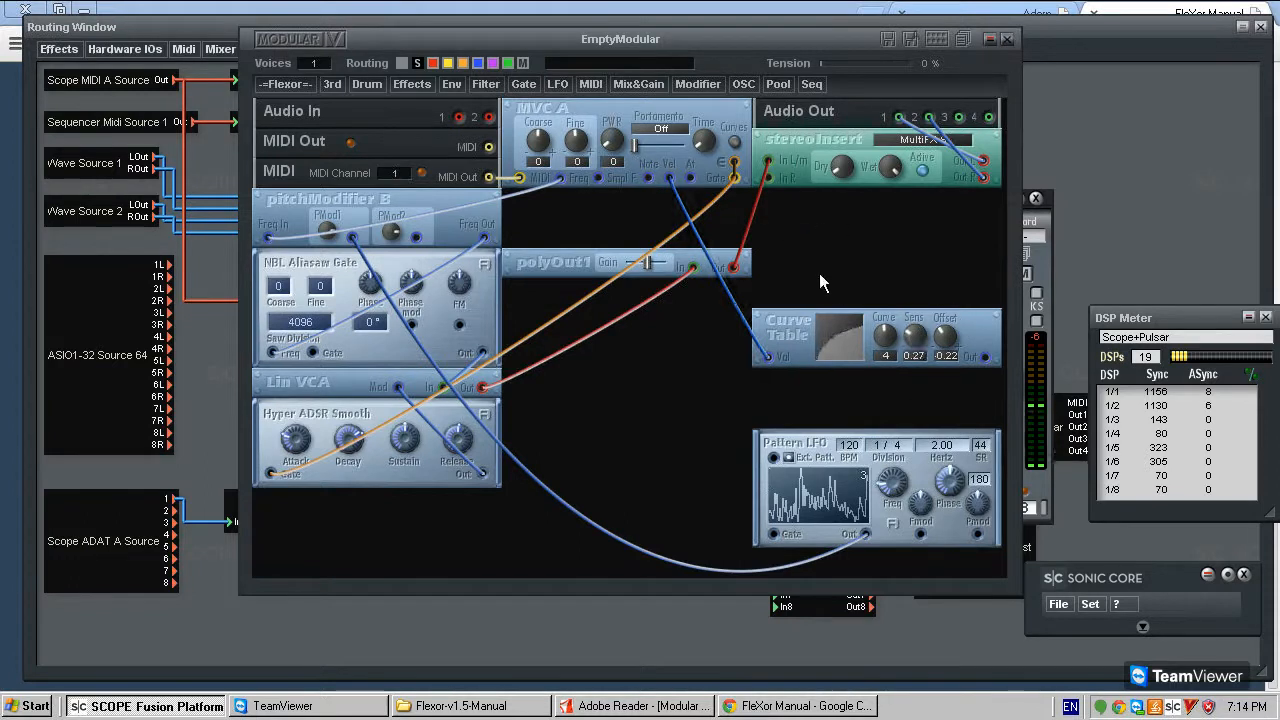
left_click_drag(819, 273, 823, 417)
left_click_drag(945, 340, 911, 308)
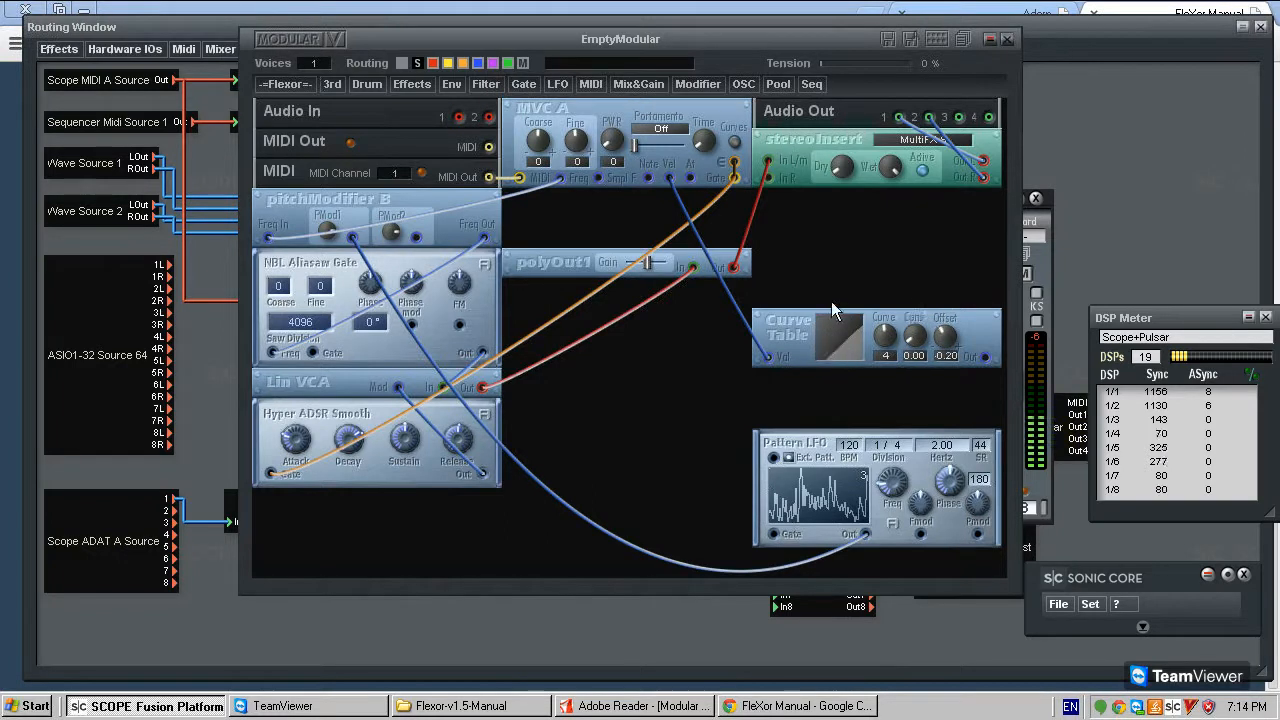
- Delete the Curve Table module from above Pattern LFO
left_click(777, 321)
key("Delete")
key("Return")
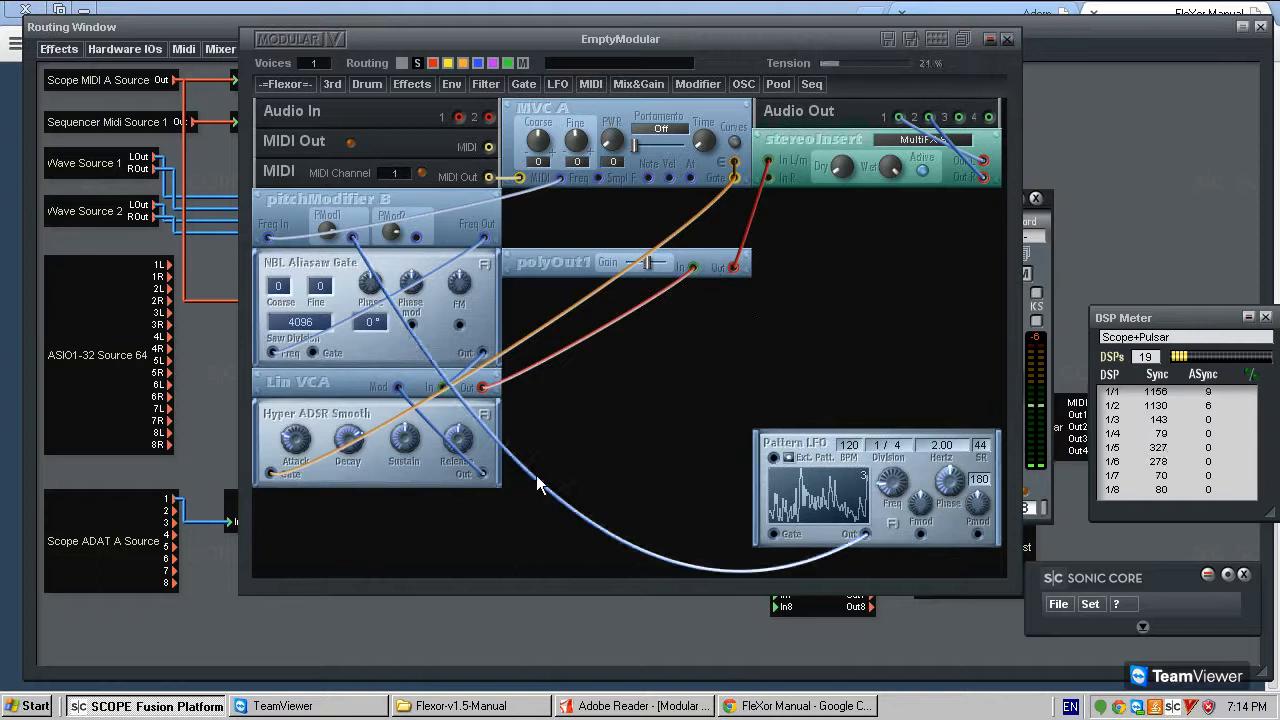
- Add a Multi LFO B module above Pattern LFO and connect its output to Pattern LFO's Fmod input
left_click_drag(536, 479, 609, 268)
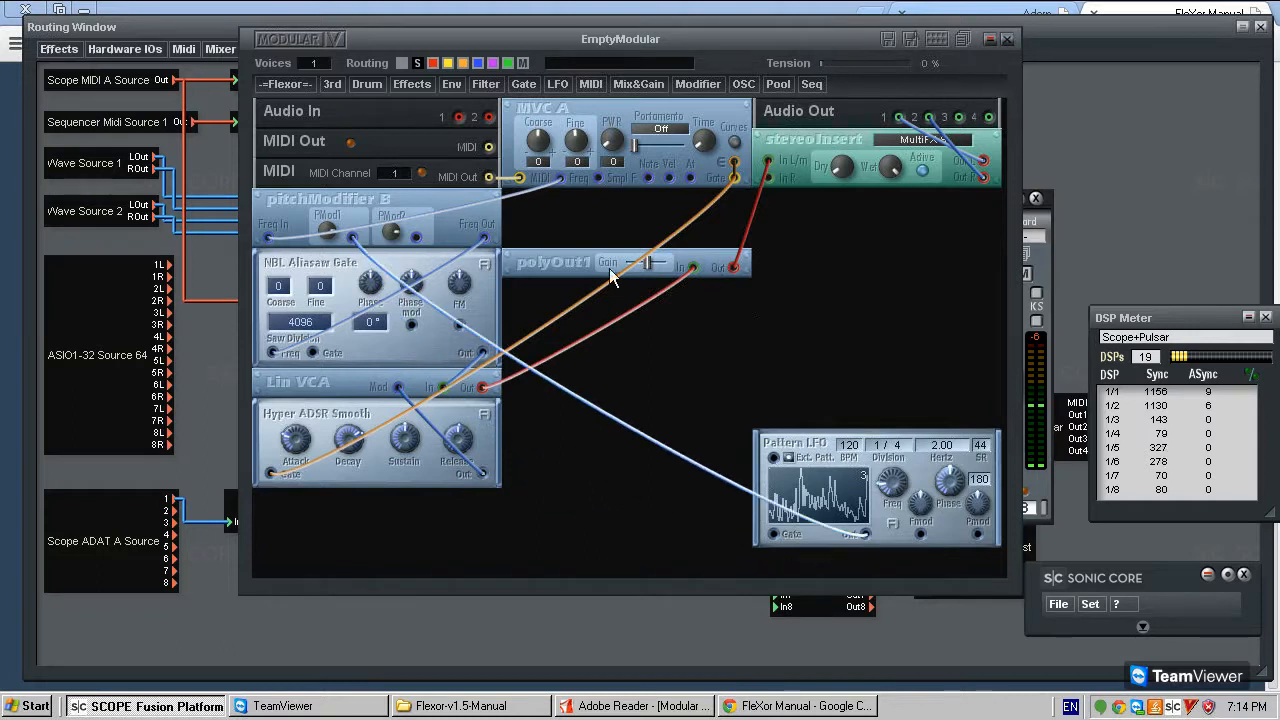
left_click(550, 84)
mouse_move(601, 134)
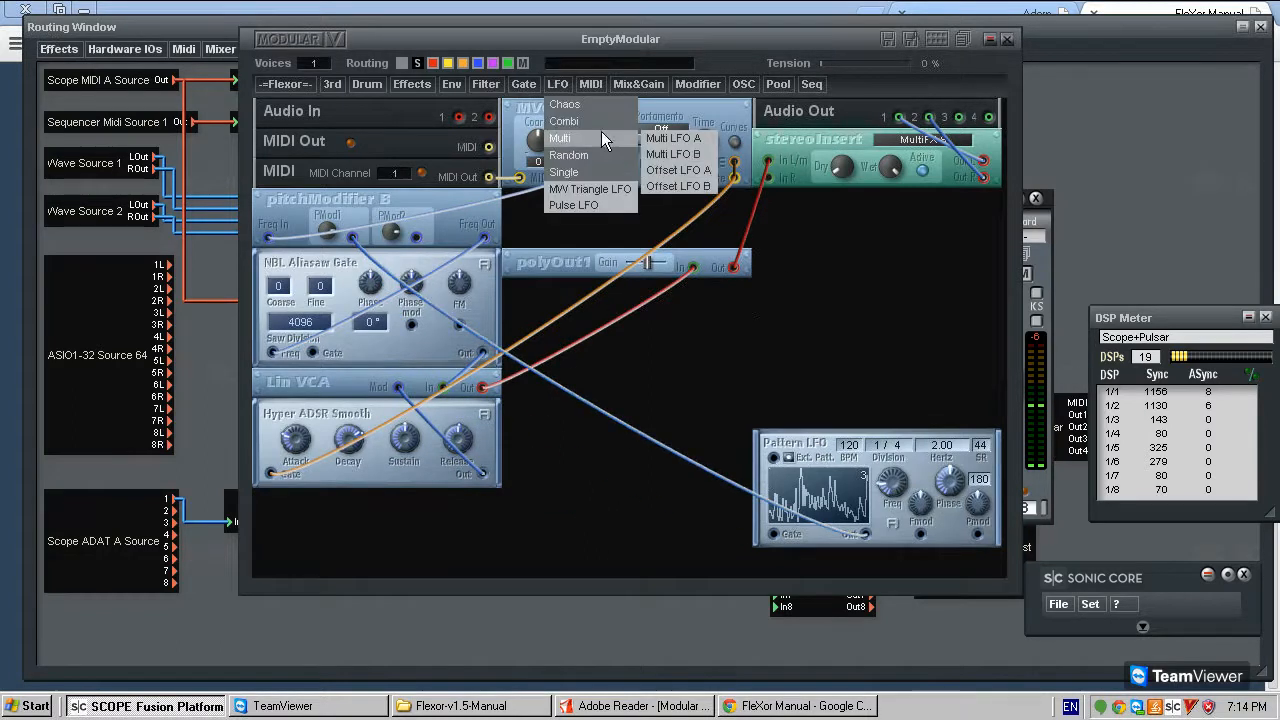
left_click(690, 156)
left_click(824, 292)
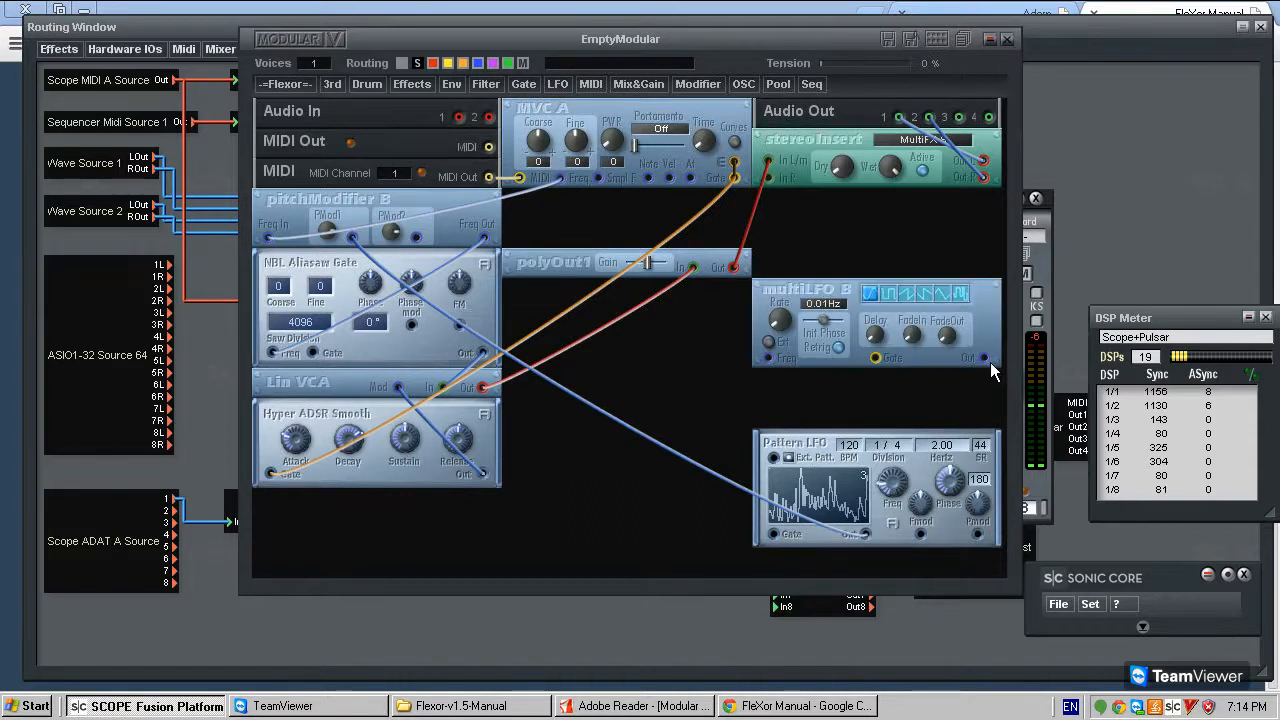
left_click(920, 533)
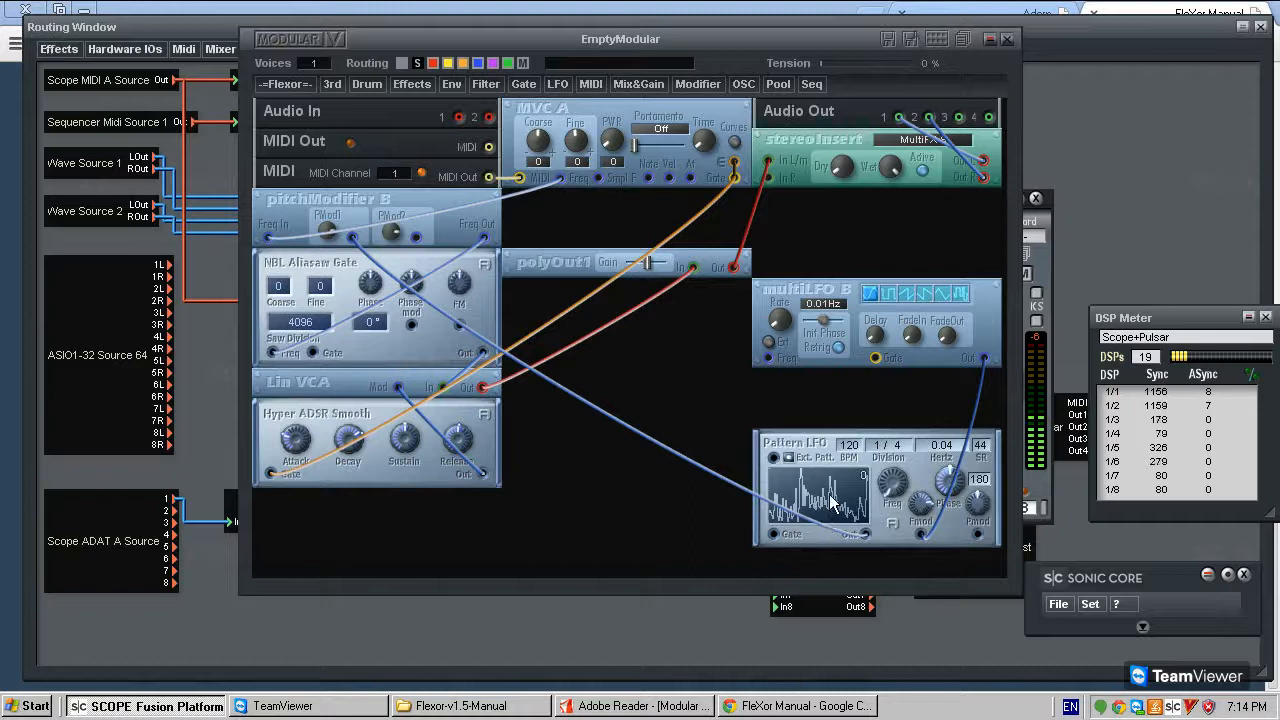
- Reroute multiLFO B's output to Pattern LFO's external pattern input and set multiLFO B's rate to 3.83 Hz
left_click_drag(785, 452, 773, 643)
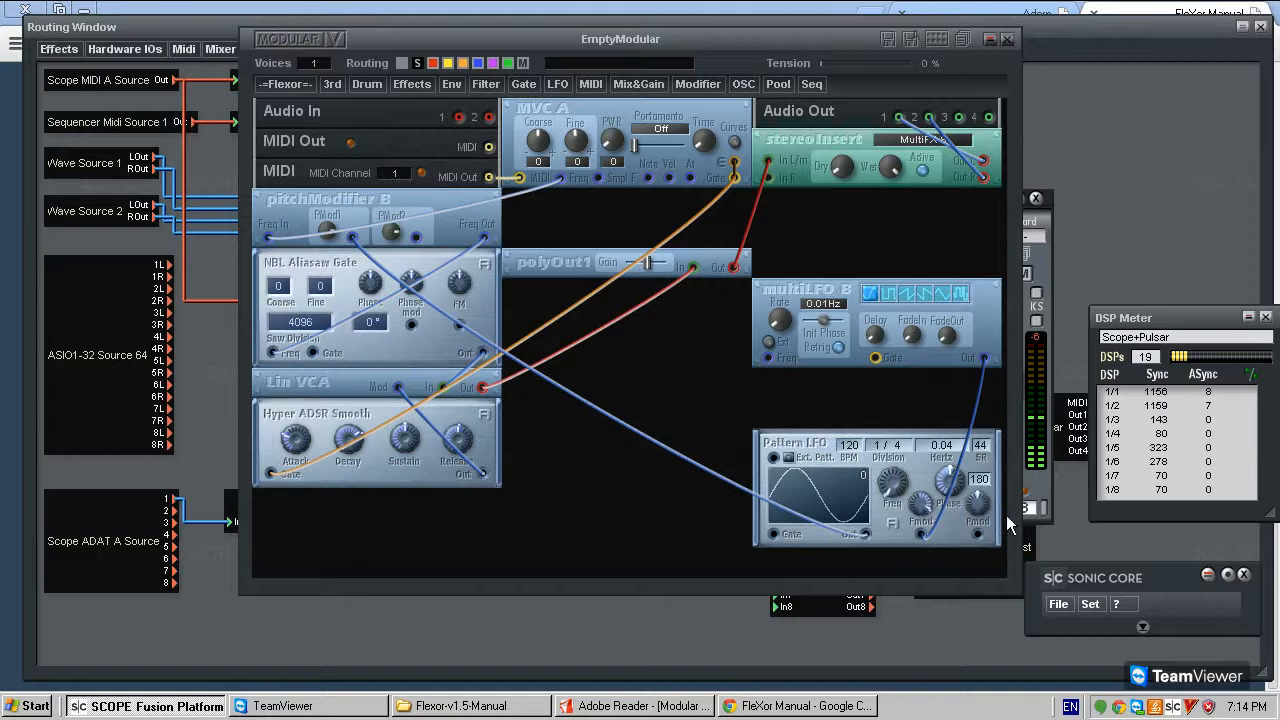
left_click_drag(781, 312, 865, 288)
left_click_drag(824, 211, 796, 195)
left_click_drag(988, 357, 988, 380)
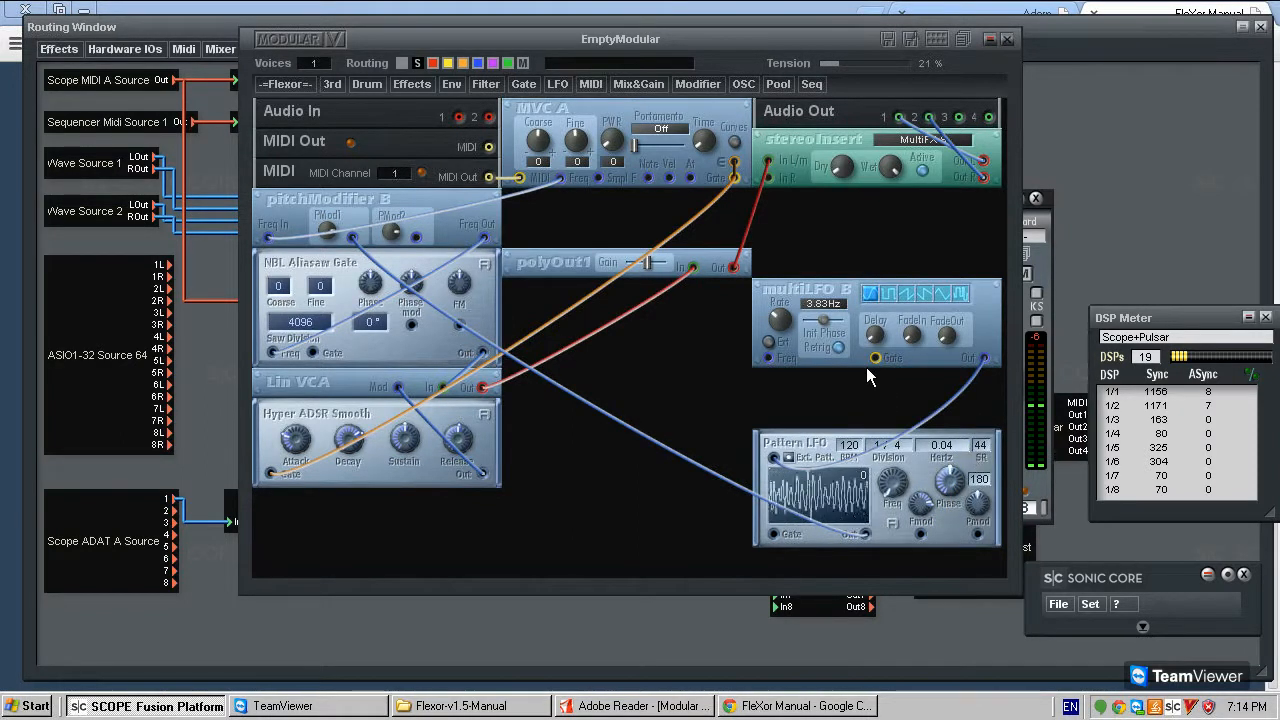
mouse_move(767, 312)
left_mouse_down()
mouse_move(718, 289)
mouse_move(775, 316)
left_mouse_up()
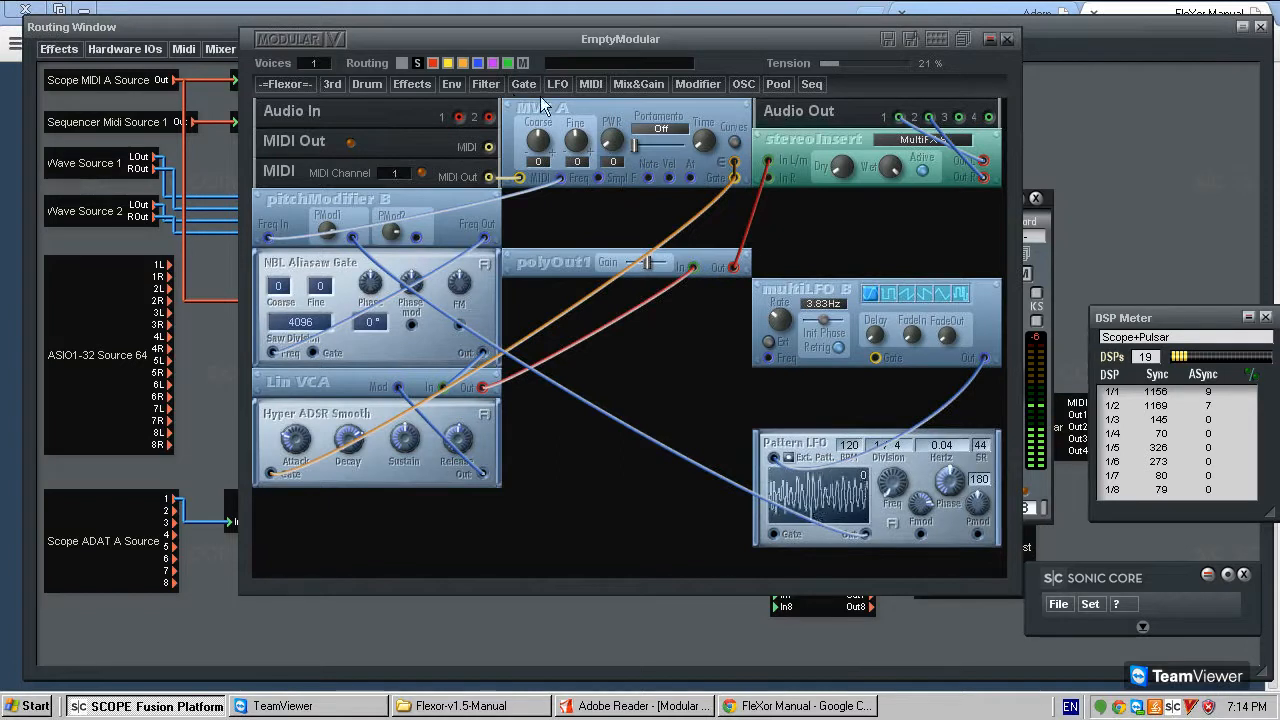
- Add a clockDivider B module directly above multiLFO B
left_click(599, 85)
mouse_move(596, 121)
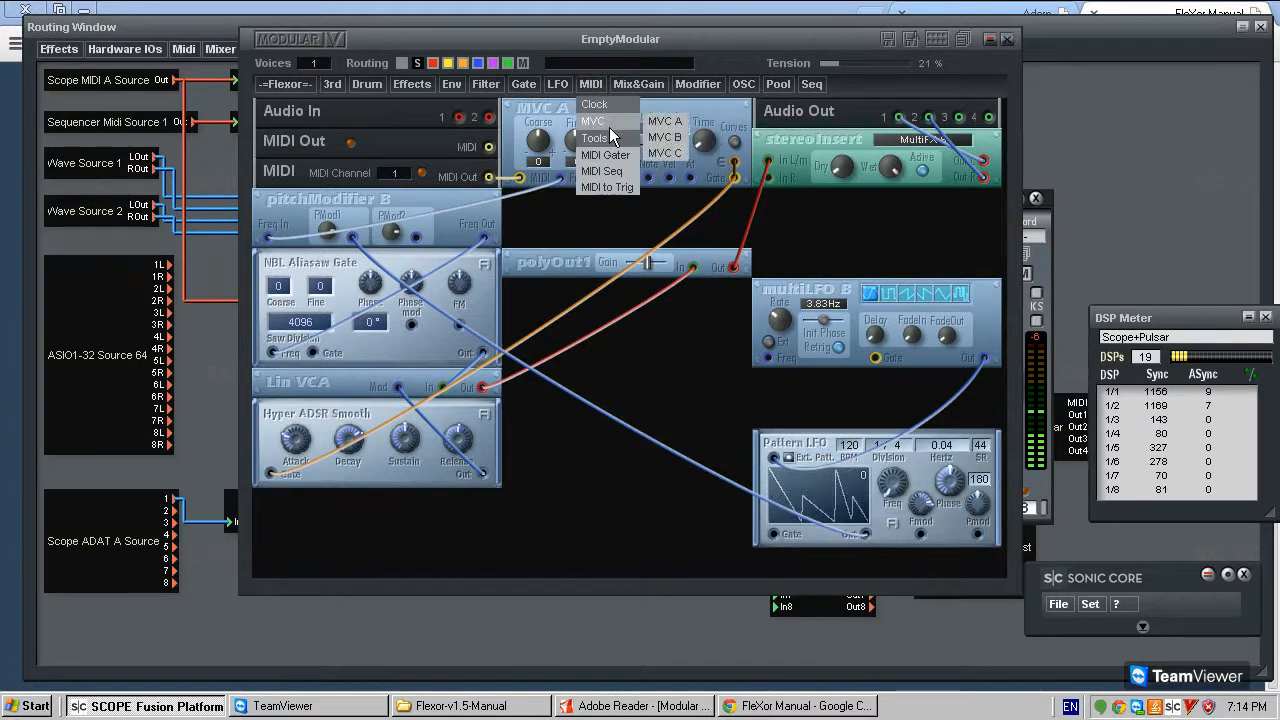
mouse_move(623, 104)
left_click(680, 120)
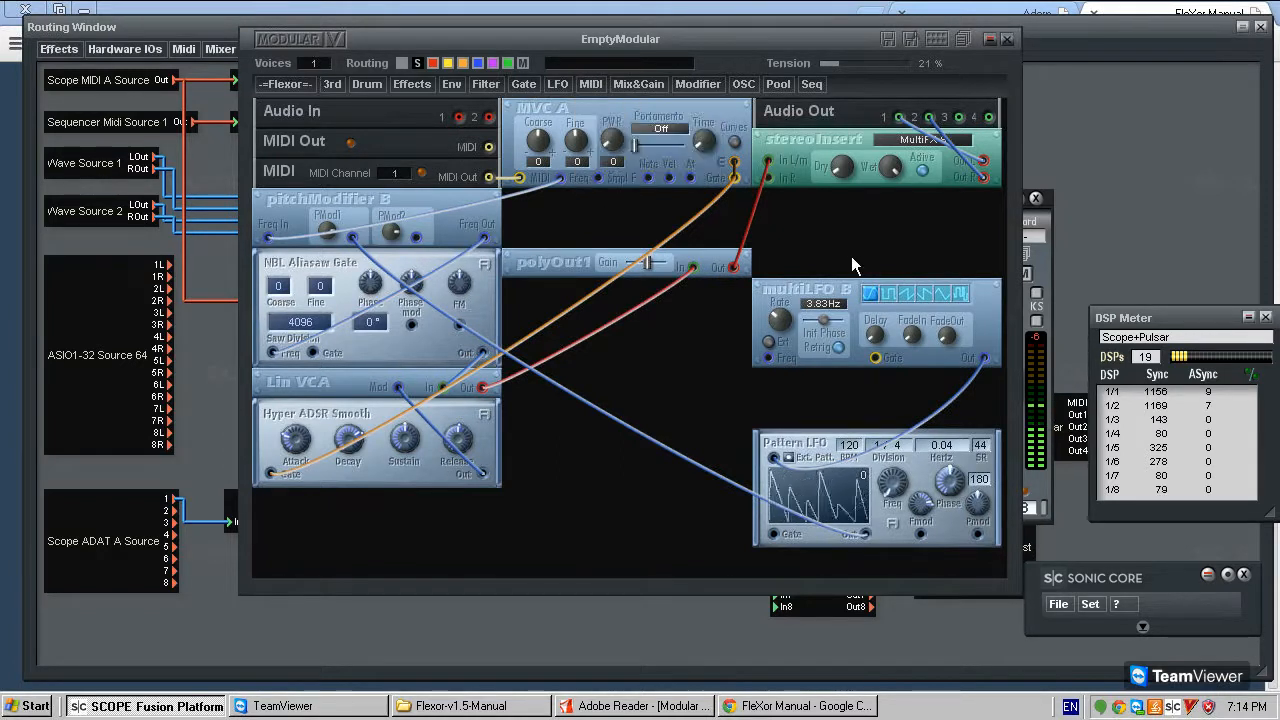
left_click(851, 256)
- Add a MIDI Clock module between stereoInsert and clockDivider B
left_click(592, 85)
left_click(523, 87)
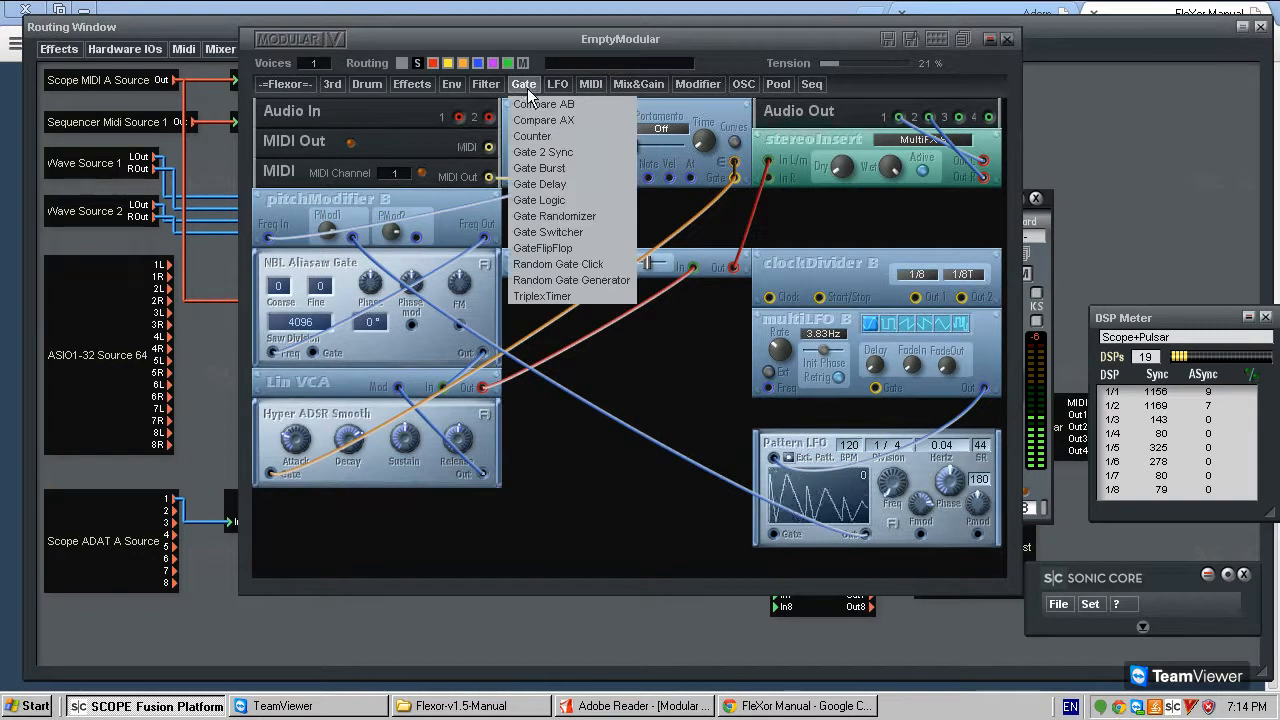
left_click(487, 86)
mouse_move(598, 84)
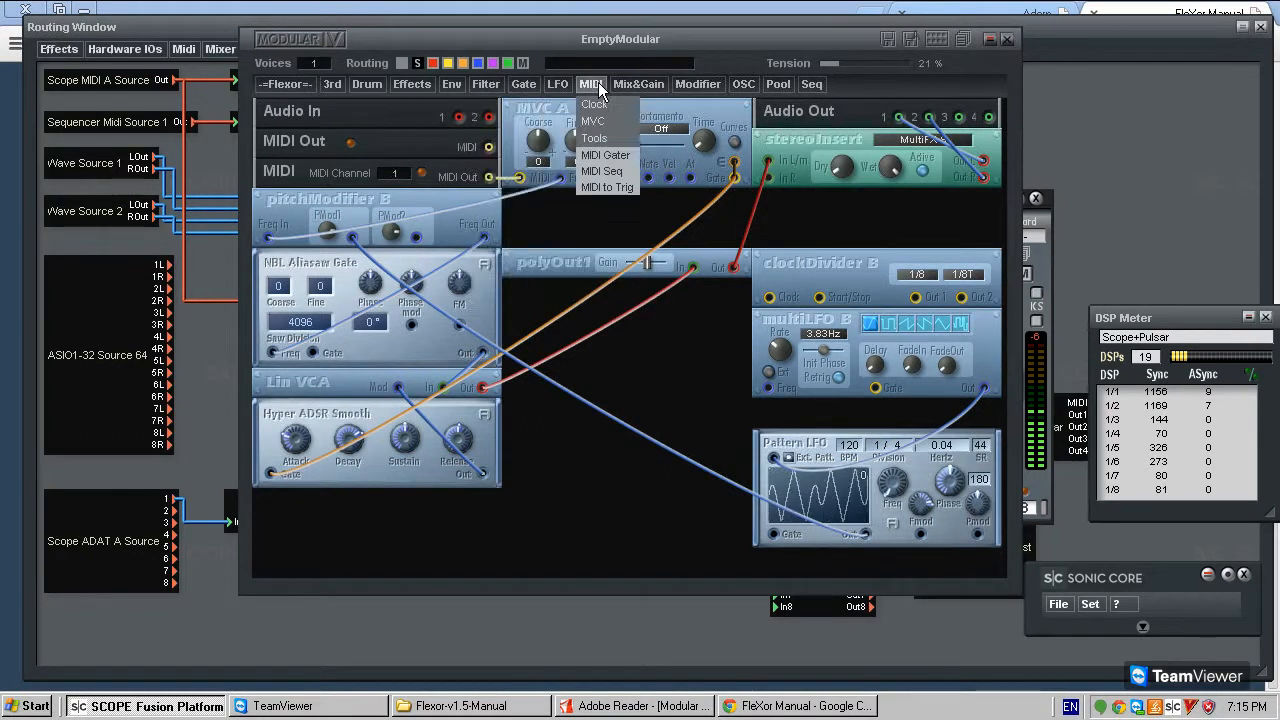
left_click(672, 152)
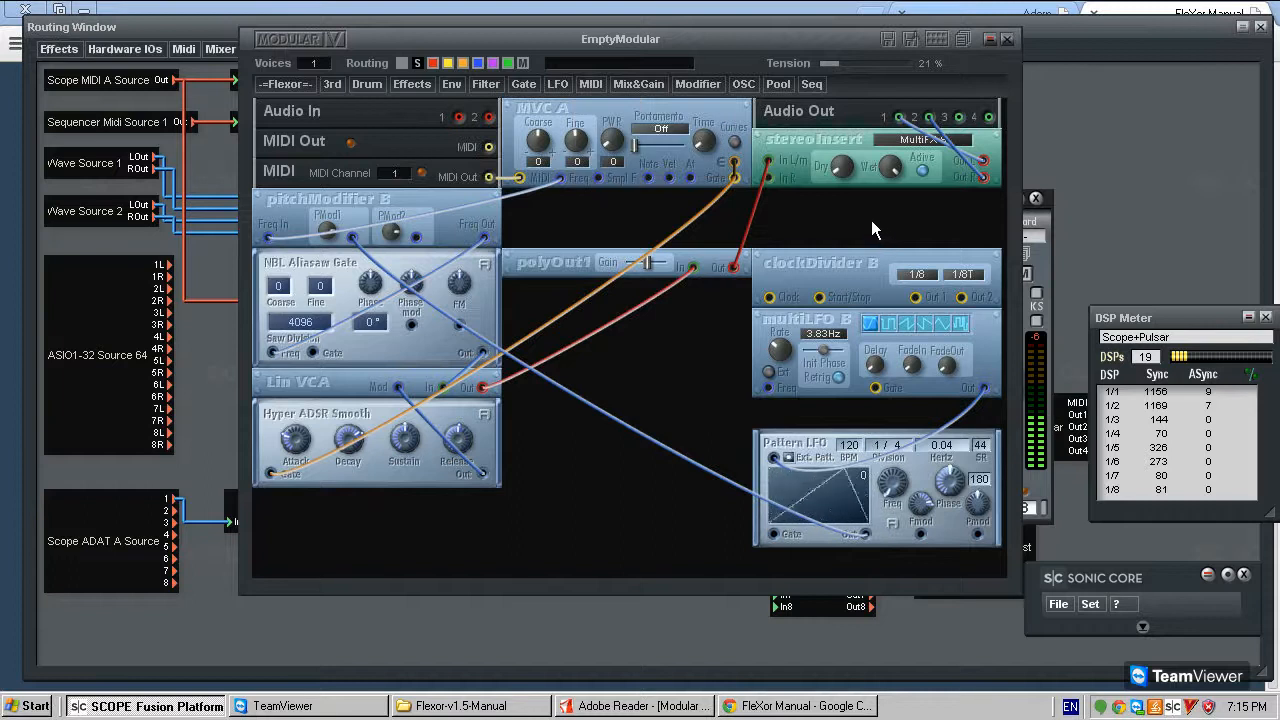
left_click(820, 238)
- Connect MIDI Clock's Clock output to clockDivider B and its Out 1 to multiLFO B's Gate, using a 1/1 division
left_click(770, 297)
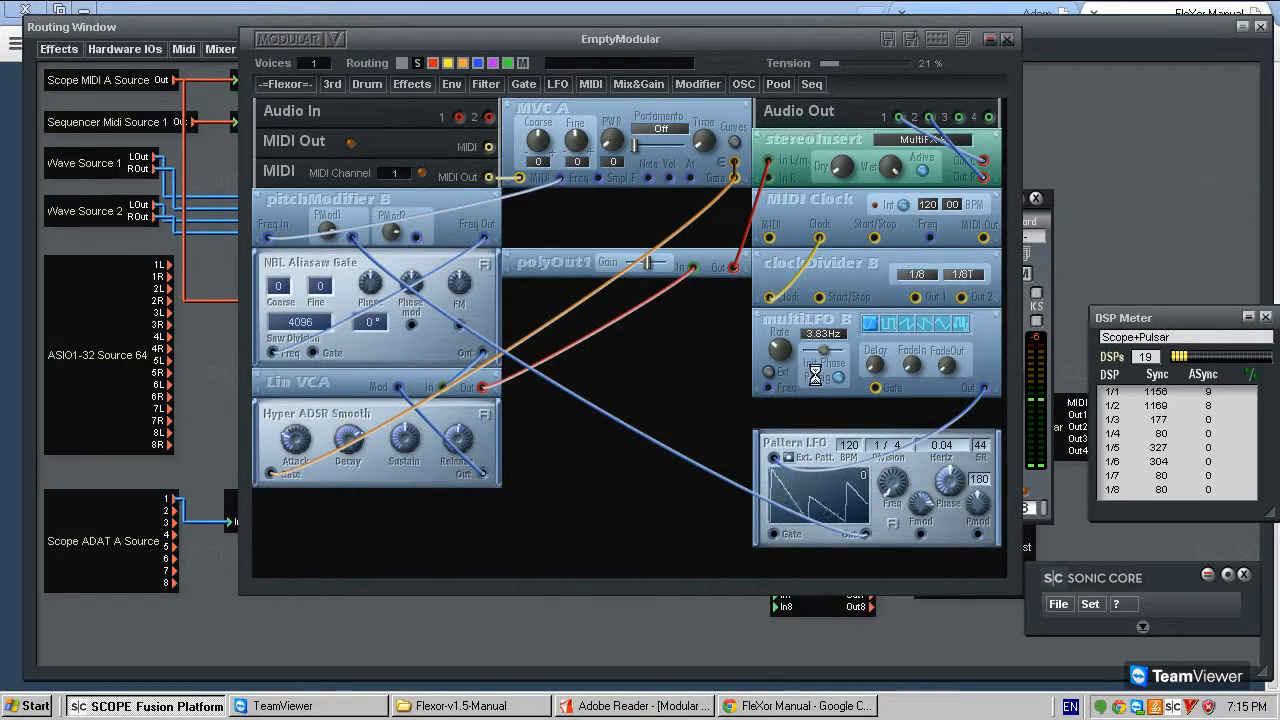
left_click(916, 297)
left_click(875, 388)
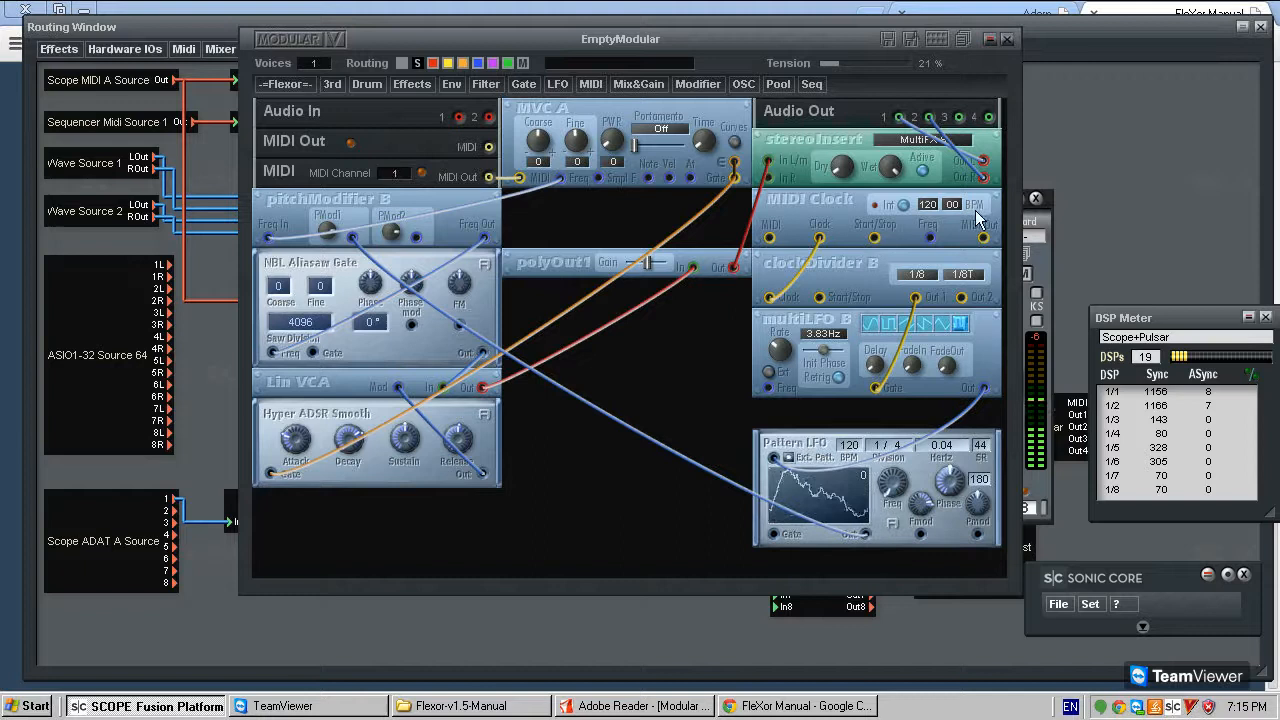
left_click_drag(930, 270, 969, 105)
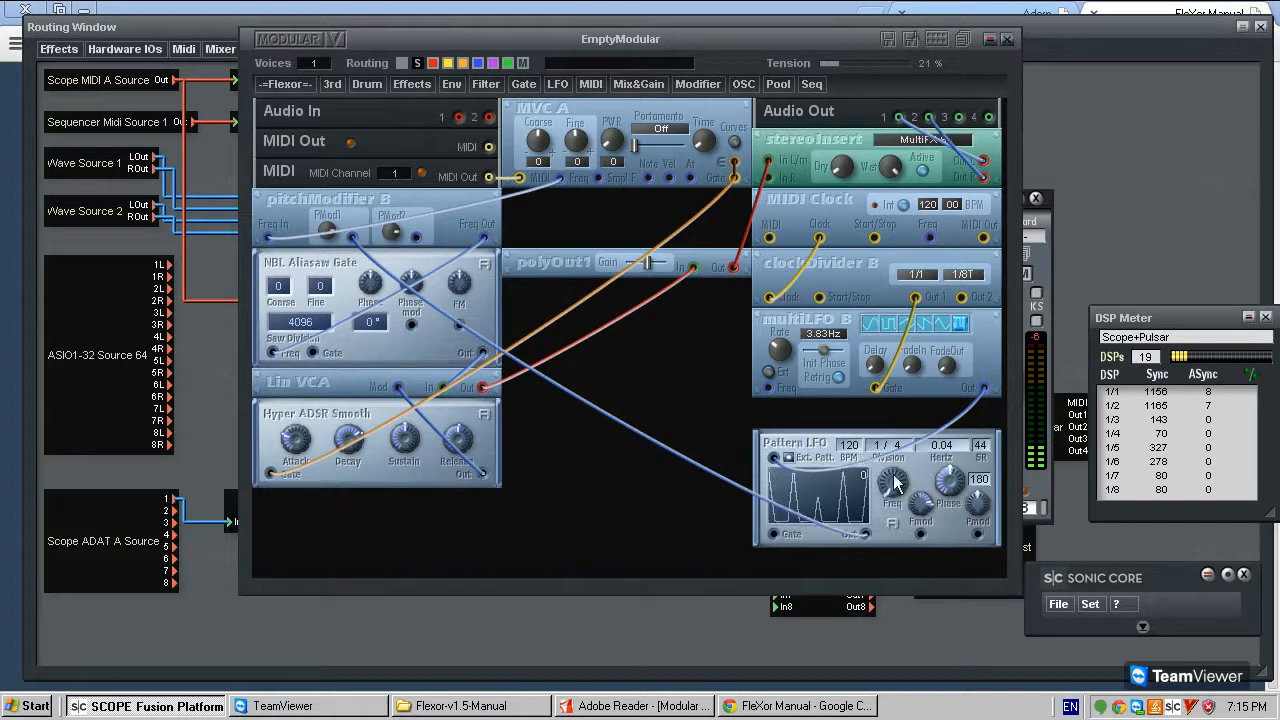
- Set Pattern LFO's division to 1/1 after trying 1/16, and raise polyOut1's gain slightly
left_click_drag(901, 446, 925, 404)
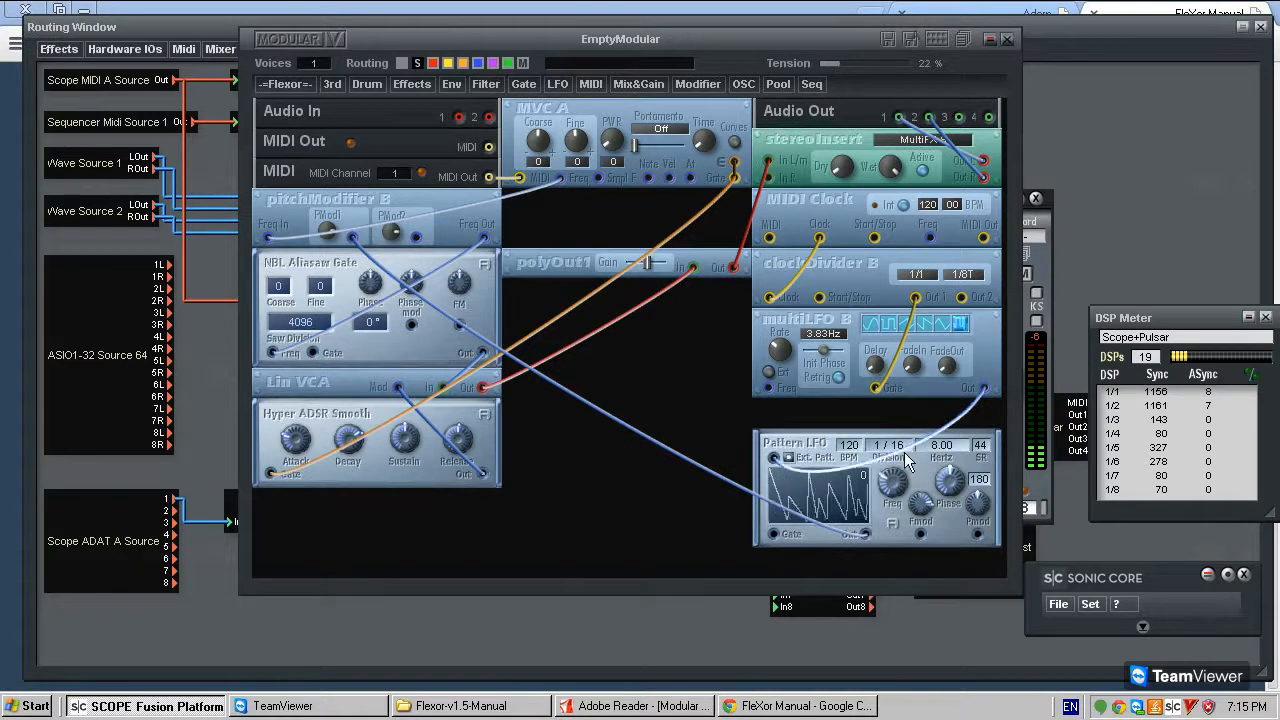
left_click_drag(906, 447, 903, 522)
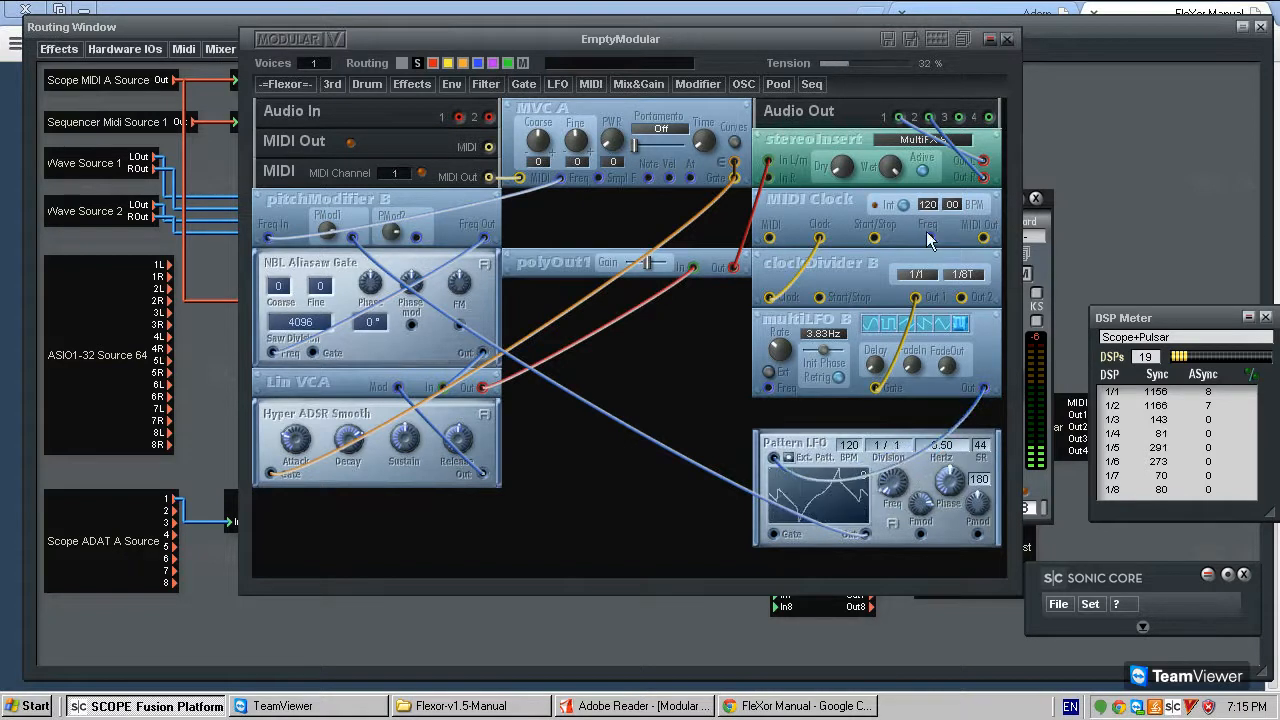
left_click_drag(648, 263, 664, 273)
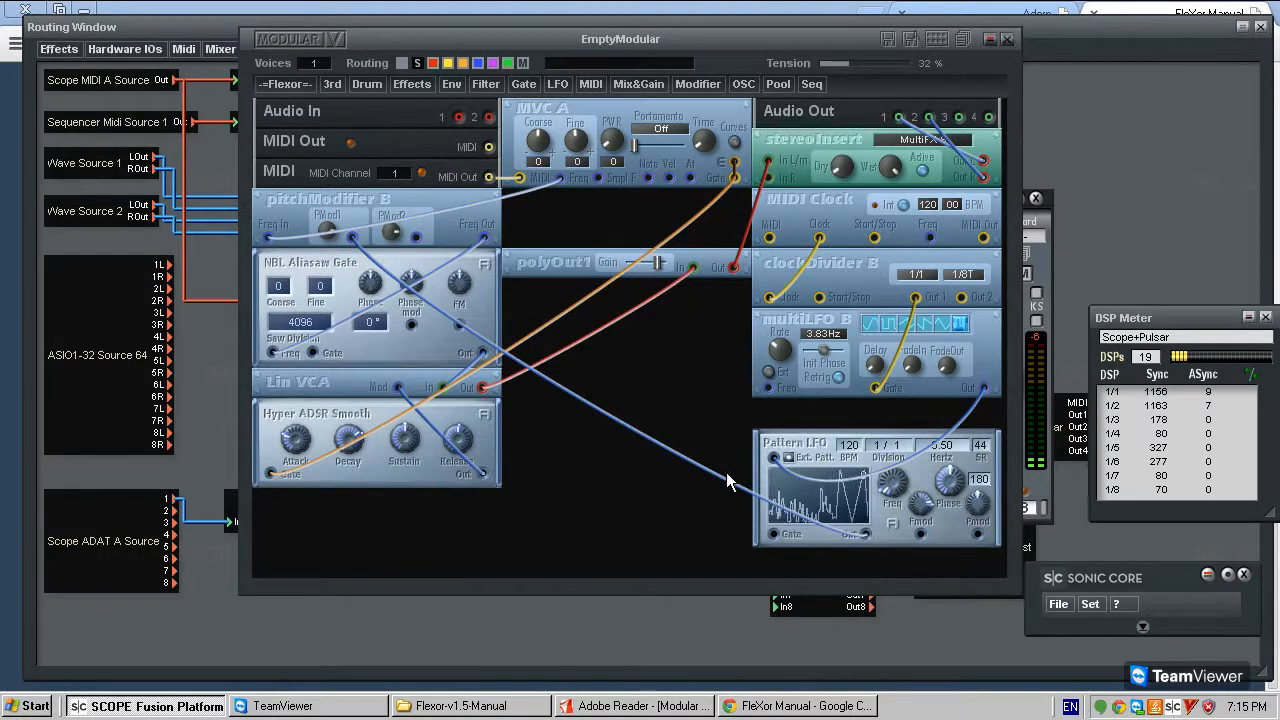
- Stack MIDI Clock, clockDivider B, multiLFO B and Pattern LFO in the column below MVC A, moving polyOut1 below stereoInsert
left_click_drag(808, 450, 563, 396)
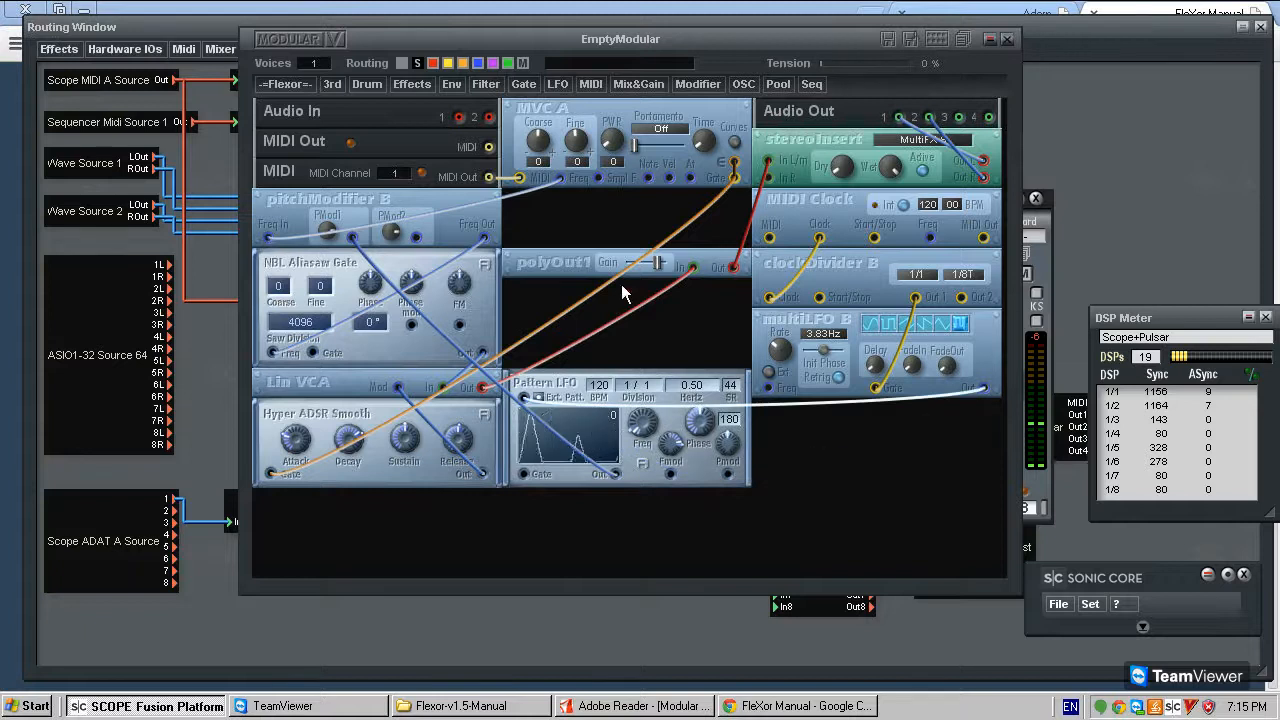
left_click_drag(787, 328, 806, 403)
left_click_drag(743, 339, 745, 290)
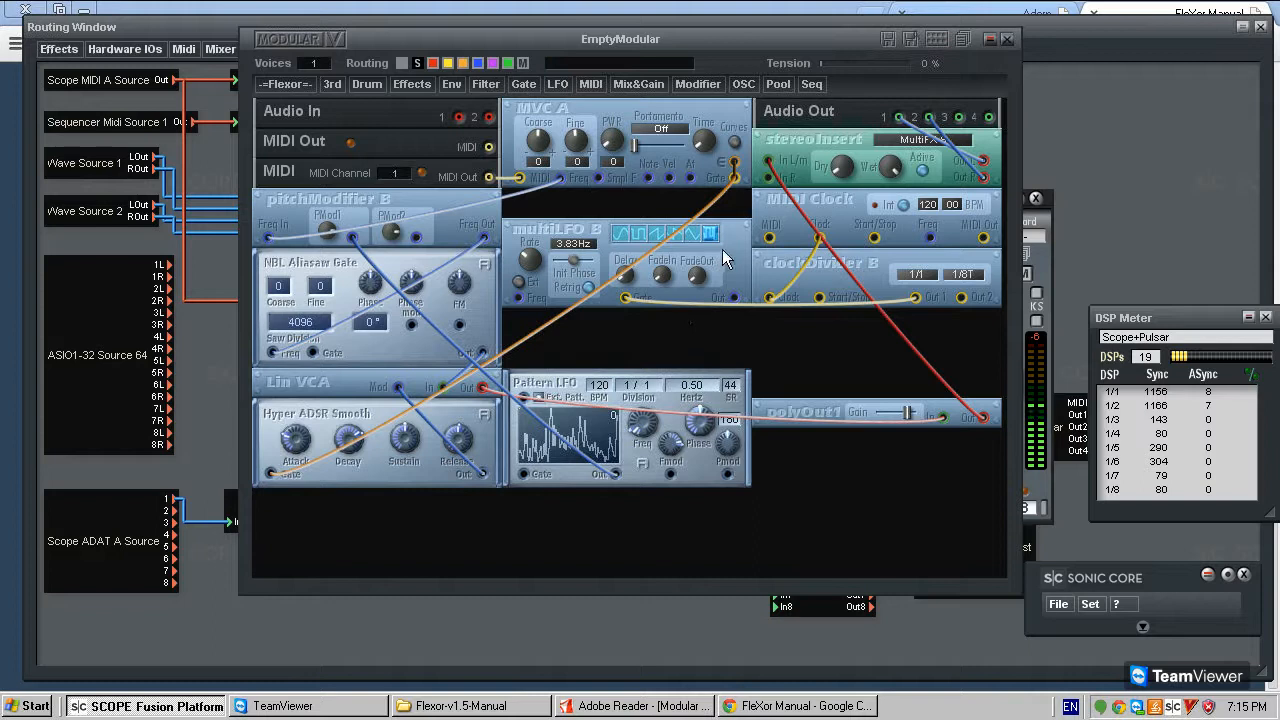
left_click_drag(789, 204, 528, 204)
left_click_drag(787, 275, 530, 270)
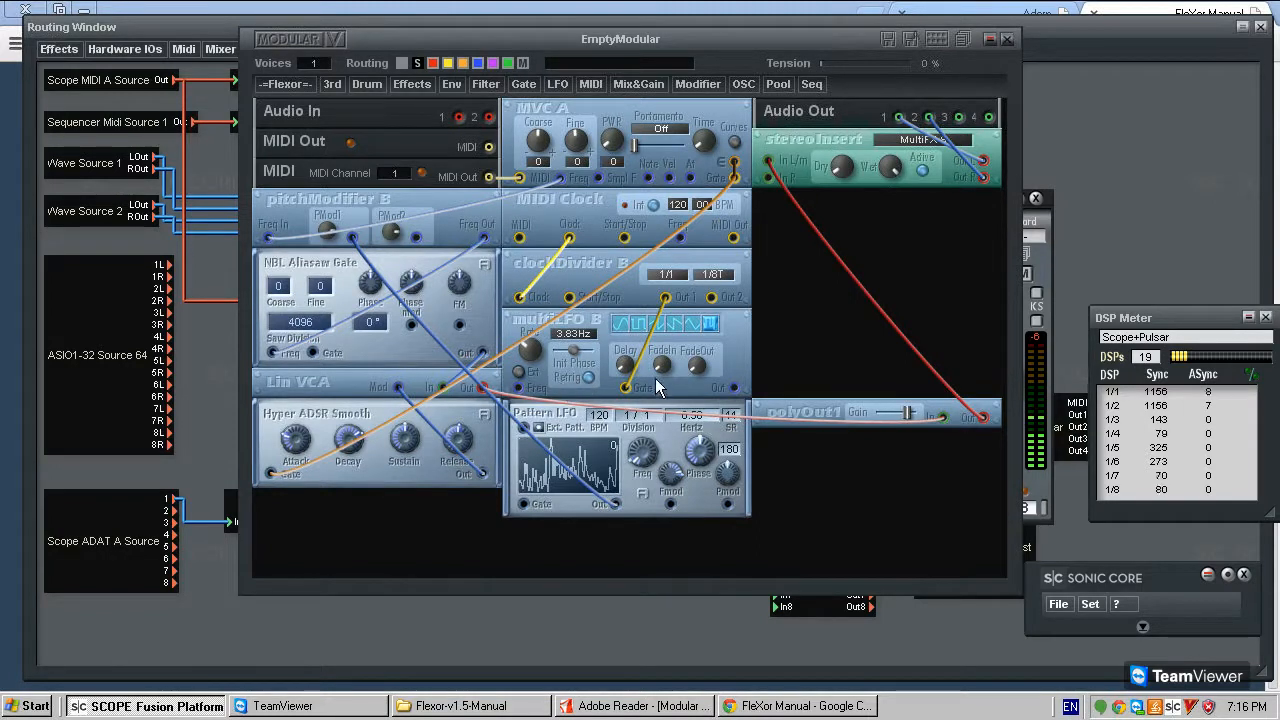
- Delete the cable between clockDivider B's Out 1 and multiLFO B's Gate input
left_click(695, 334)
left_click(699, 78)
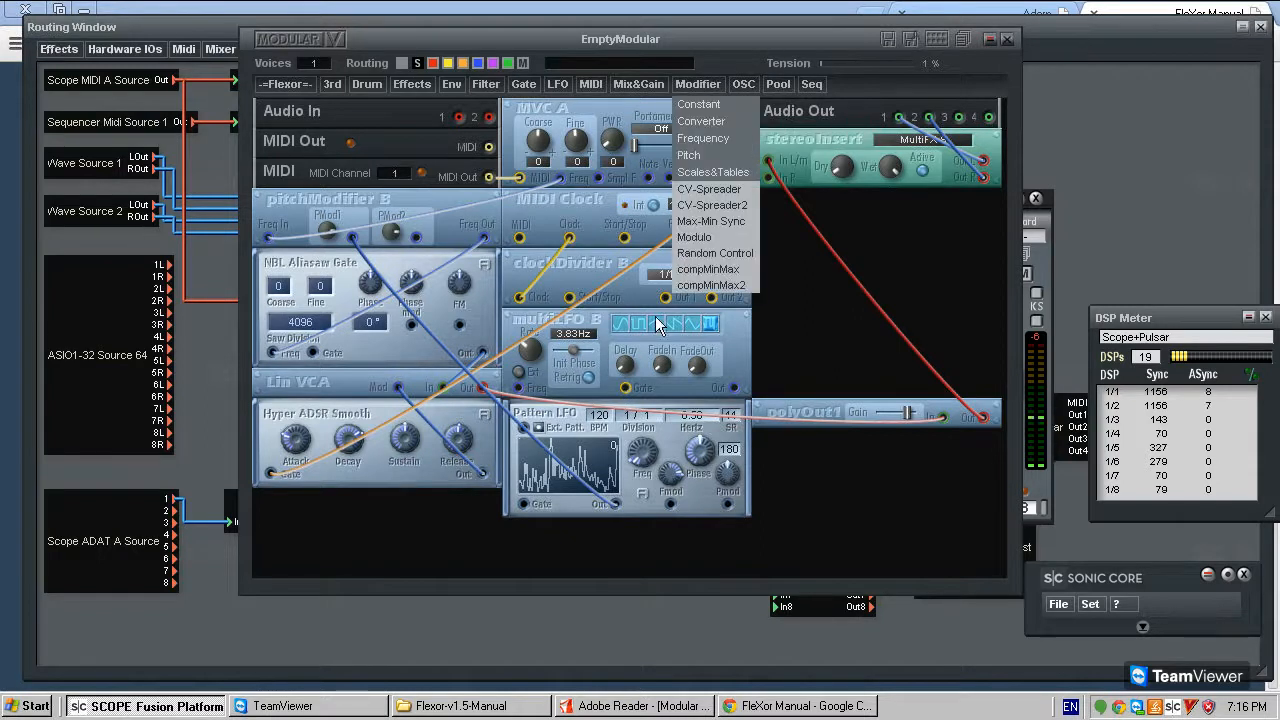
left_click(716, 343)
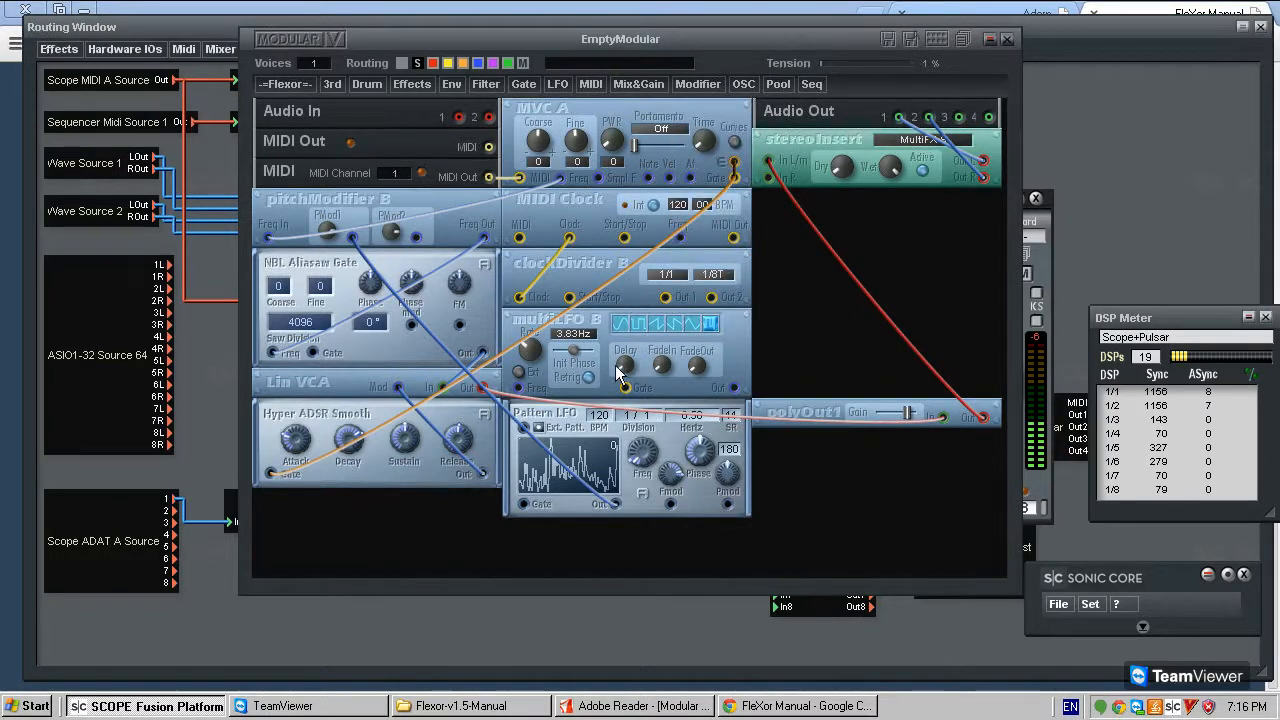
left_click(652, 83)
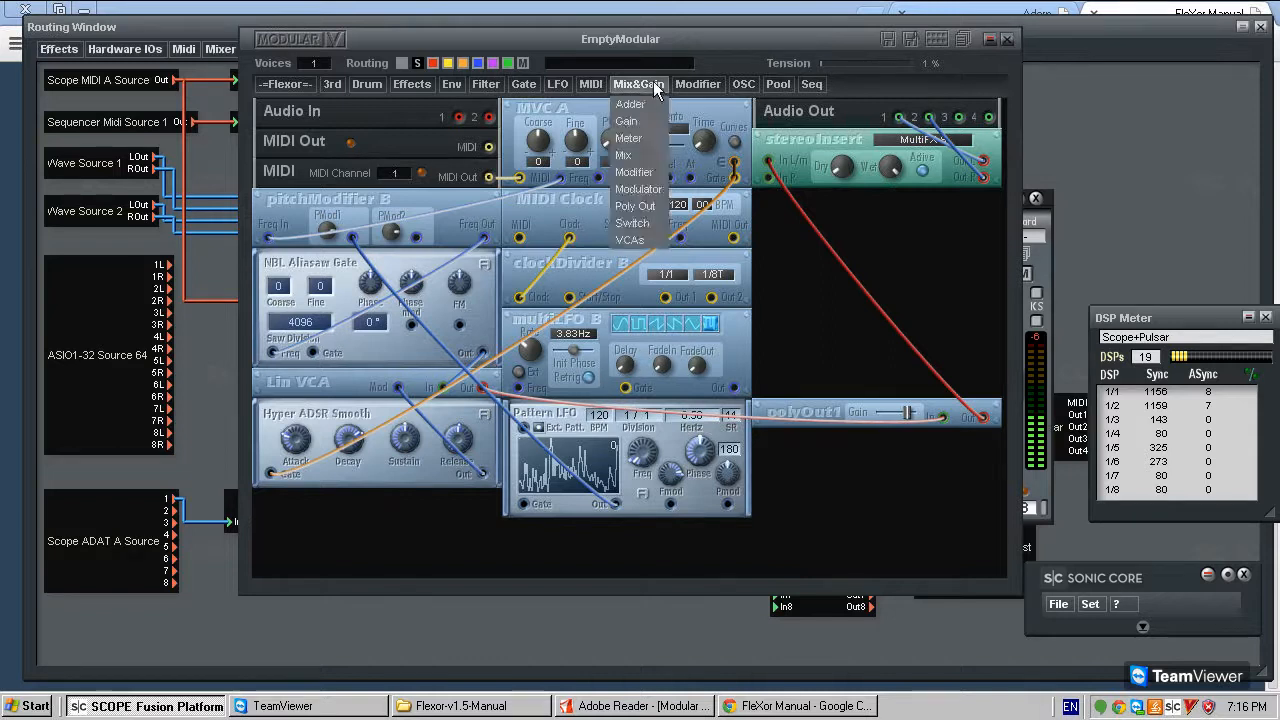
mouse_move(714, 138)
left_click(799, 153)
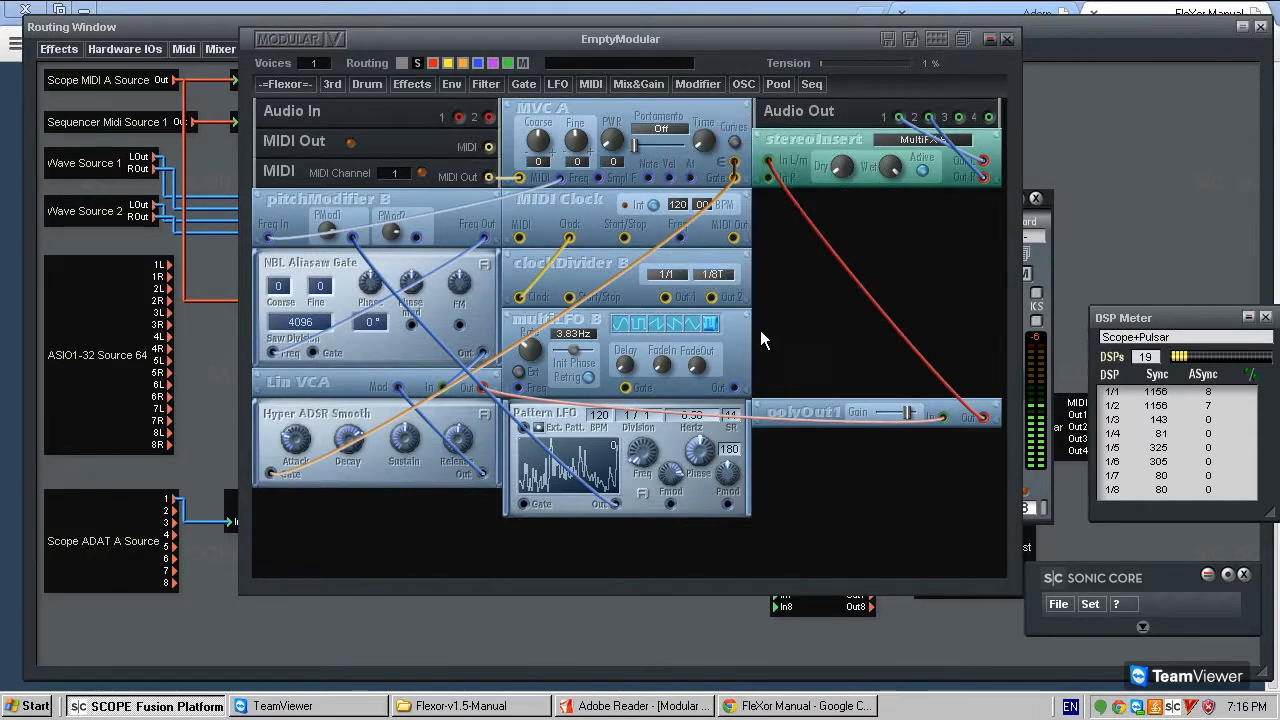
left_click(805, 320)
left_click(820, 336)
- Replace clockDivider B with a frequencyDivider B module patched between MIDI Clock's Freq output and multiLFO B's Freq input
right_click(610, 266)
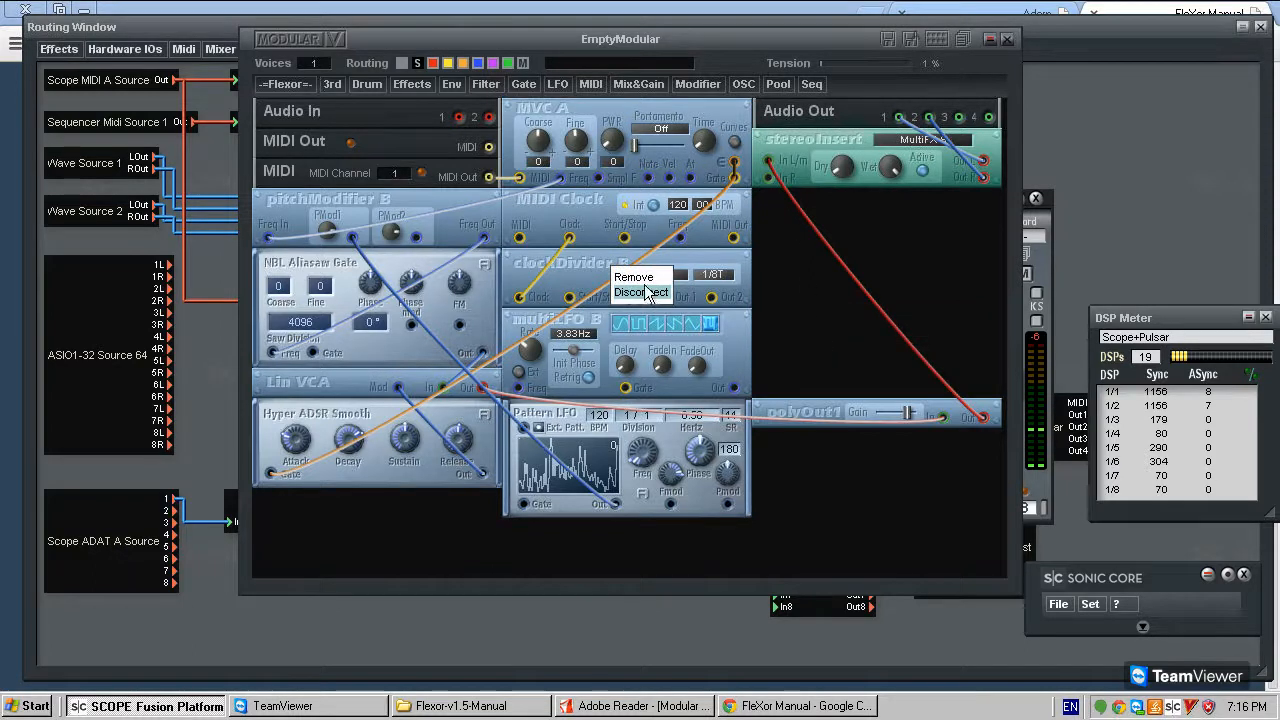
left_click(645, 274)
left_click(671, 84)
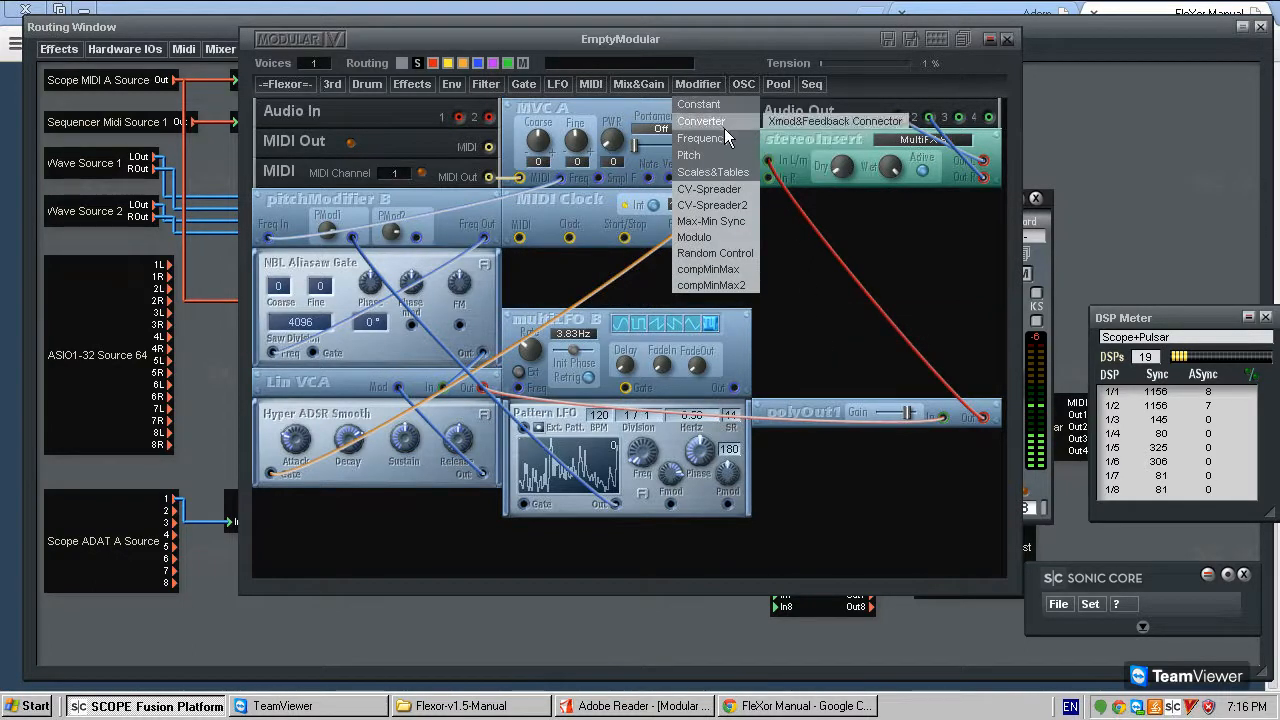
mouse_move(722, 136)
left_click(836, 146)
left_click(703, 256)
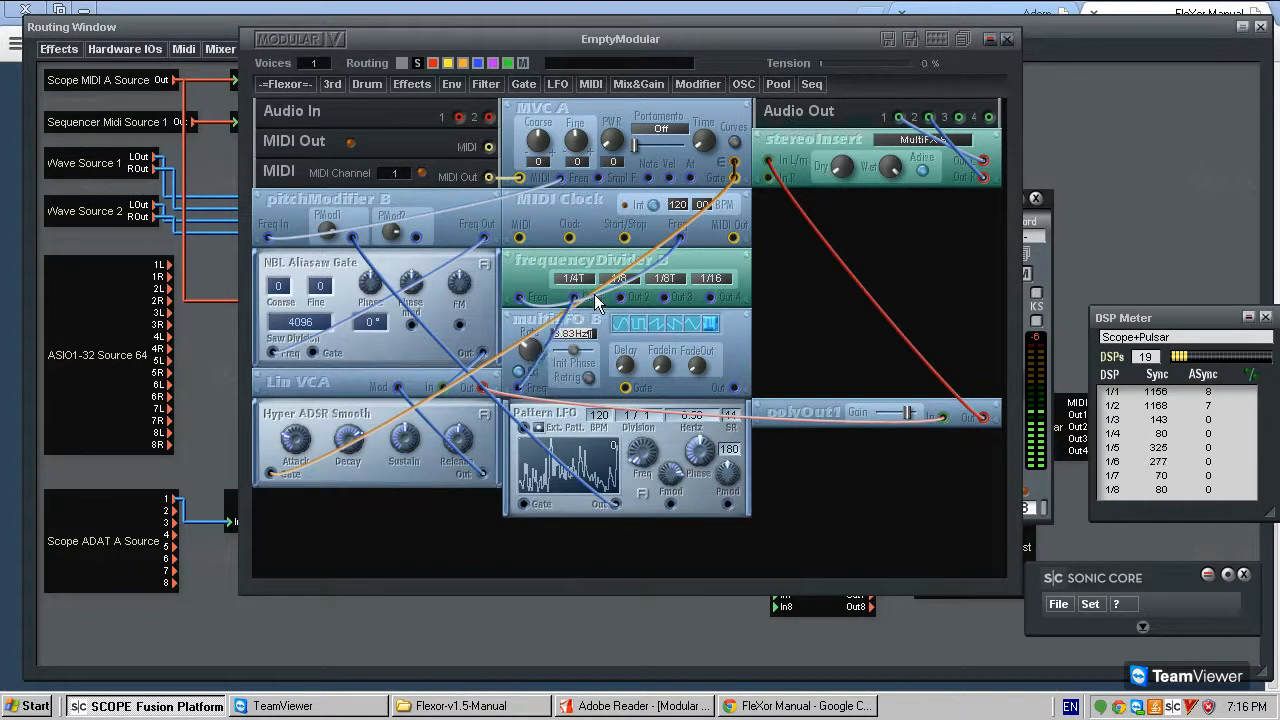
- Set frequencyDivider B's first output division to 1/16 and move Pattern LFO slightly down from multiLFO B
mouse_move(593, 323)
left_mouse_down()
mouse_move(595, 338)
mouse_move(605, 329)
left_mouse_up()
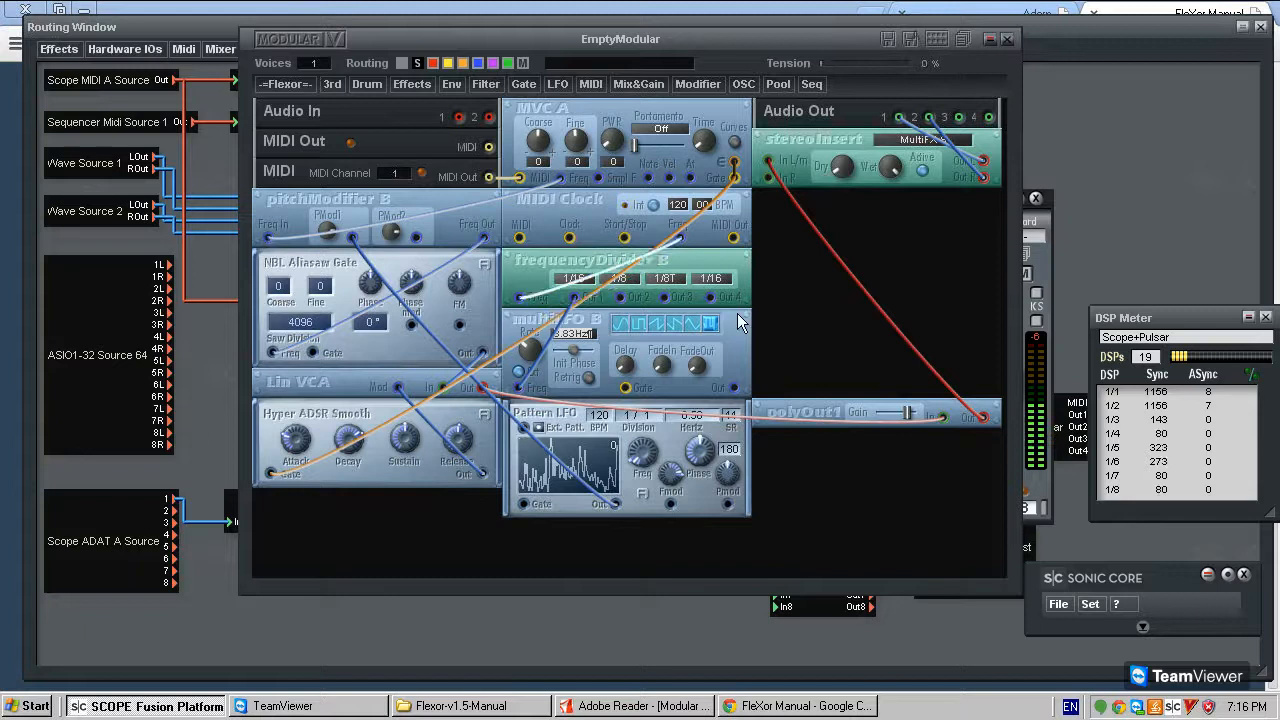
left_click_drag(728, 343, 728, 447)
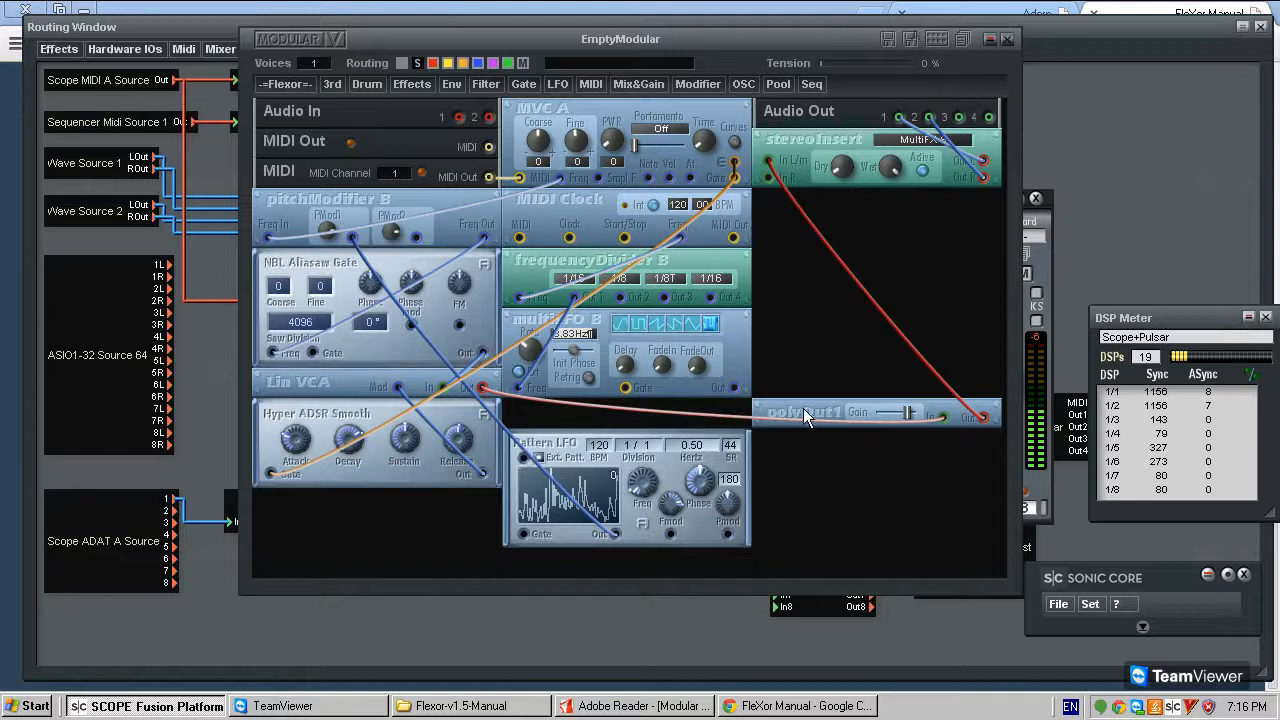
- Move polyOut1 slightly up and add a 4x1 Switch module in the free space below it
left_click_drag(803, 408, 832, 356)
left_click(642, 84)
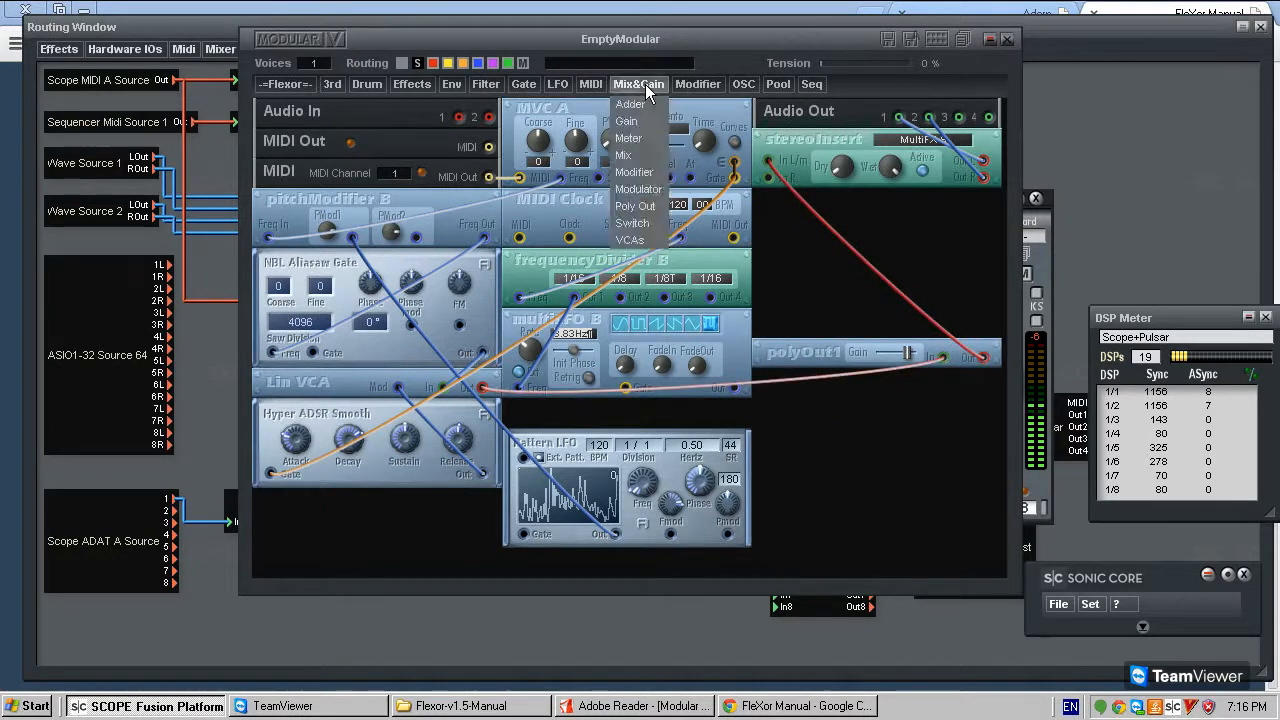
mouse_move(632, 223)
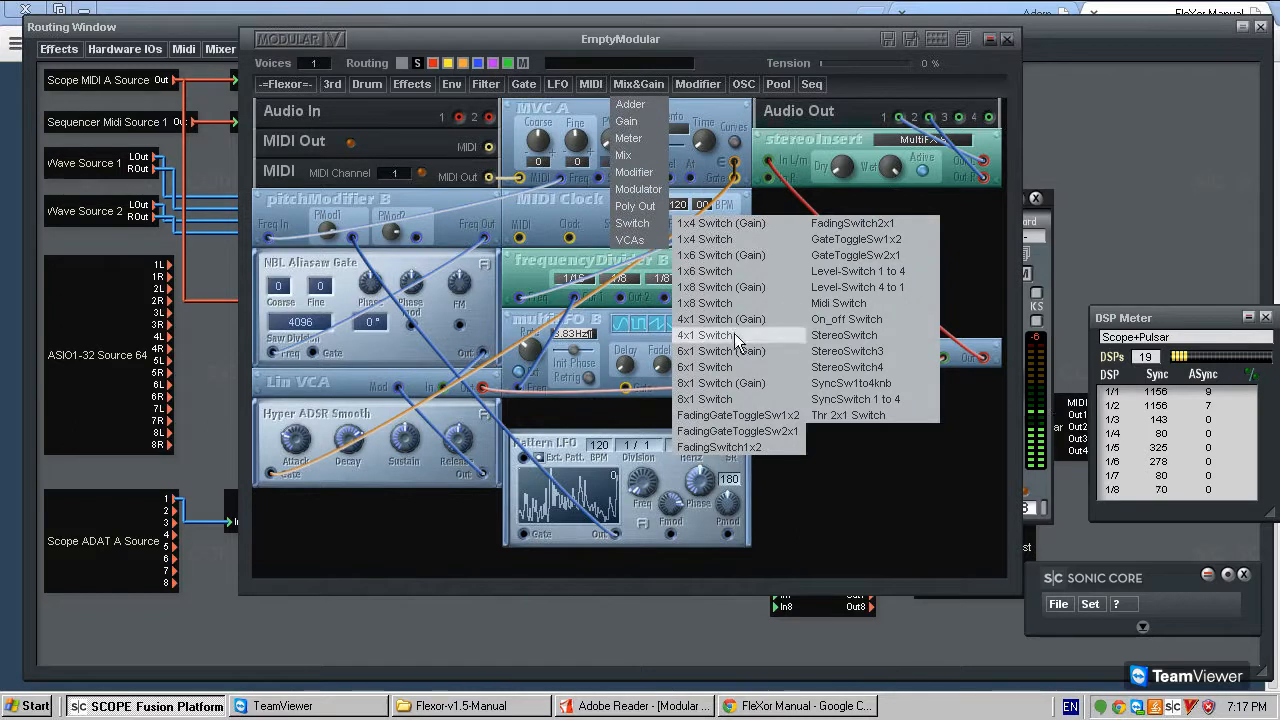
left_click(852, 468)
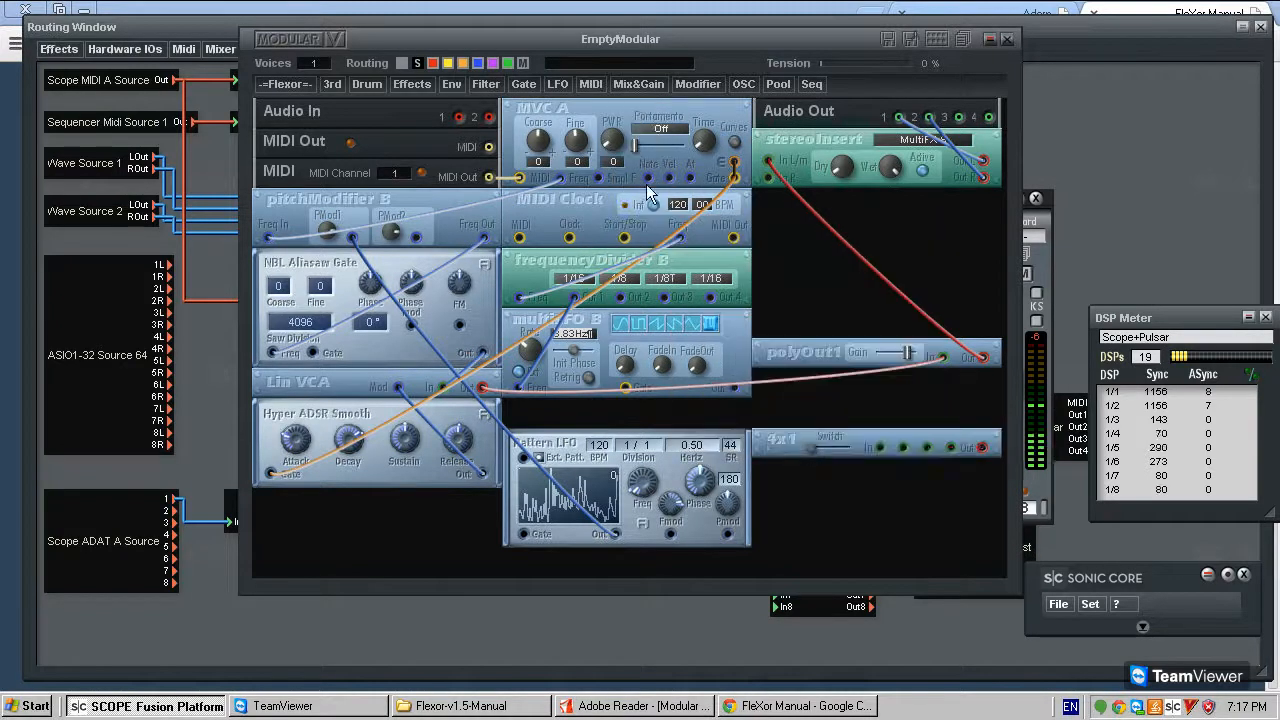
- Feed MVC A's Note and Vel and multiLFO B's output through the 4x1 switch into Pattern LFO's Ext. Patt., placing the switch between both LFOs
left_click(880, 447)
left_click(903, 447)
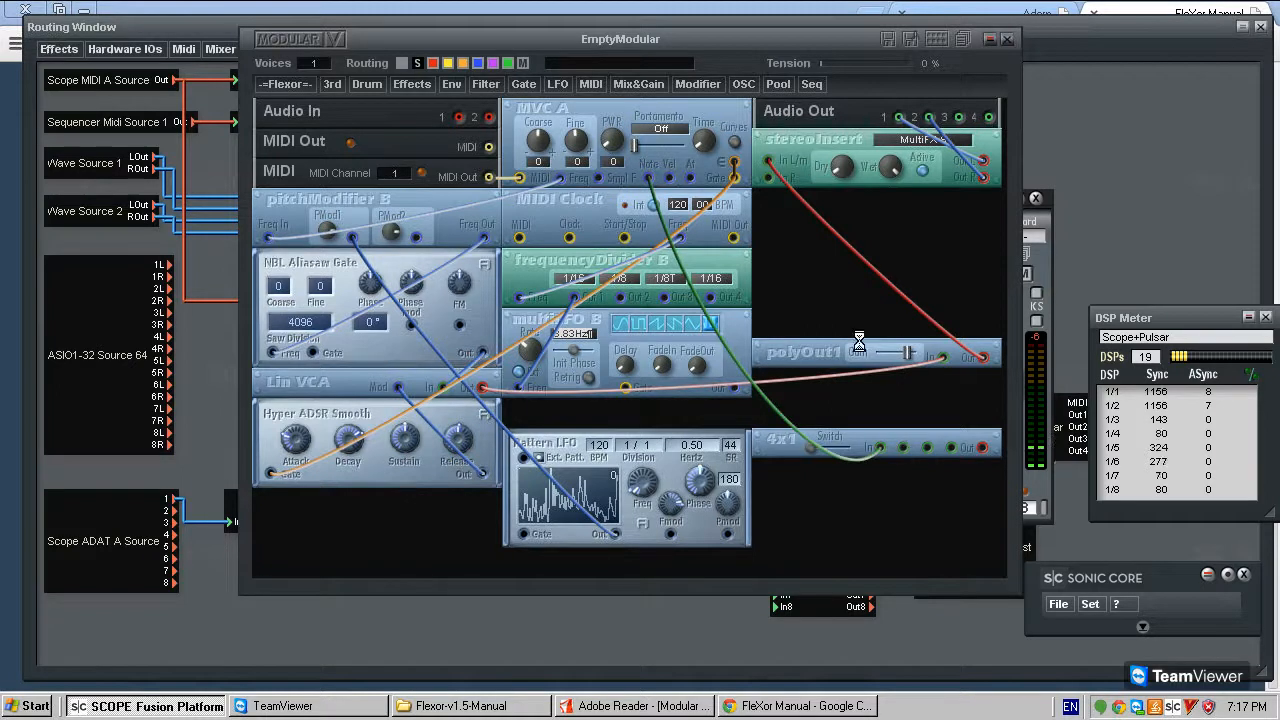
left_click(669, 178)
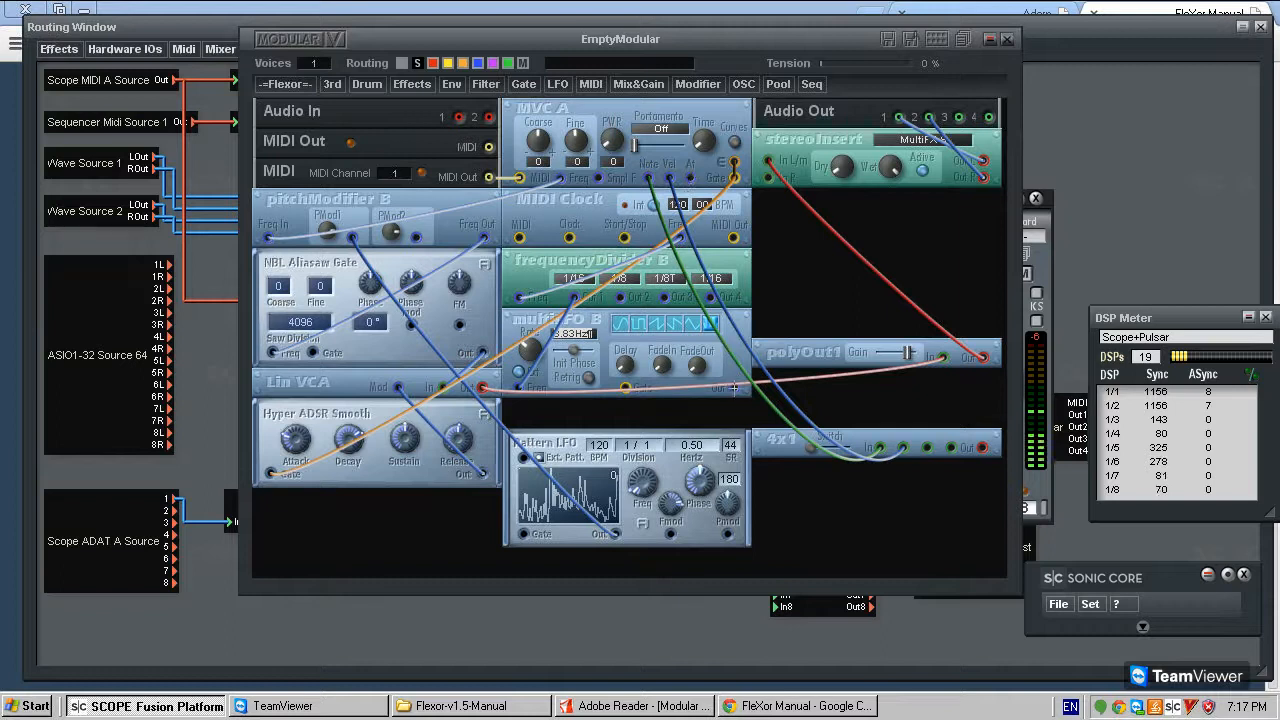
left_click_drag(928, 450, 740, 388)
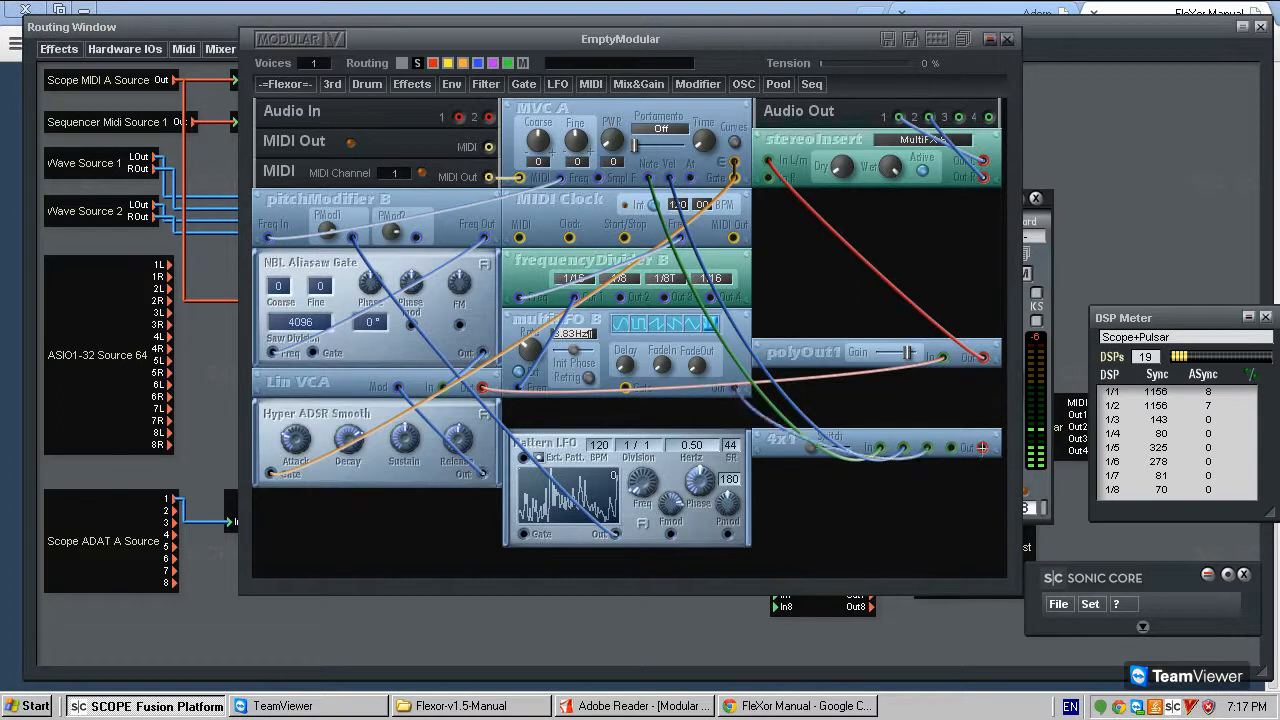
left_click_drag(857, 448, 607, 418)
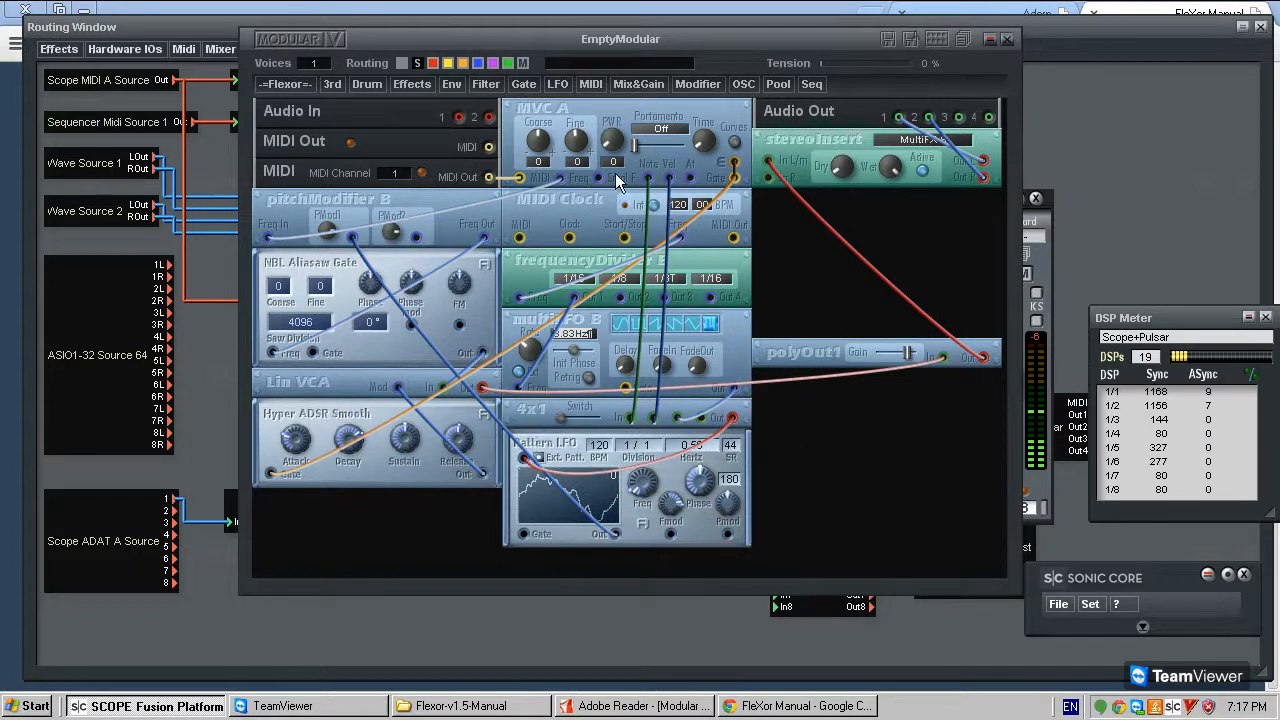
- Recolour the cable from MVC A's Note output to the 4x1 switch's first input blue
left_click(647, 202)
right_click(650, 192)
left_click(672, 203)
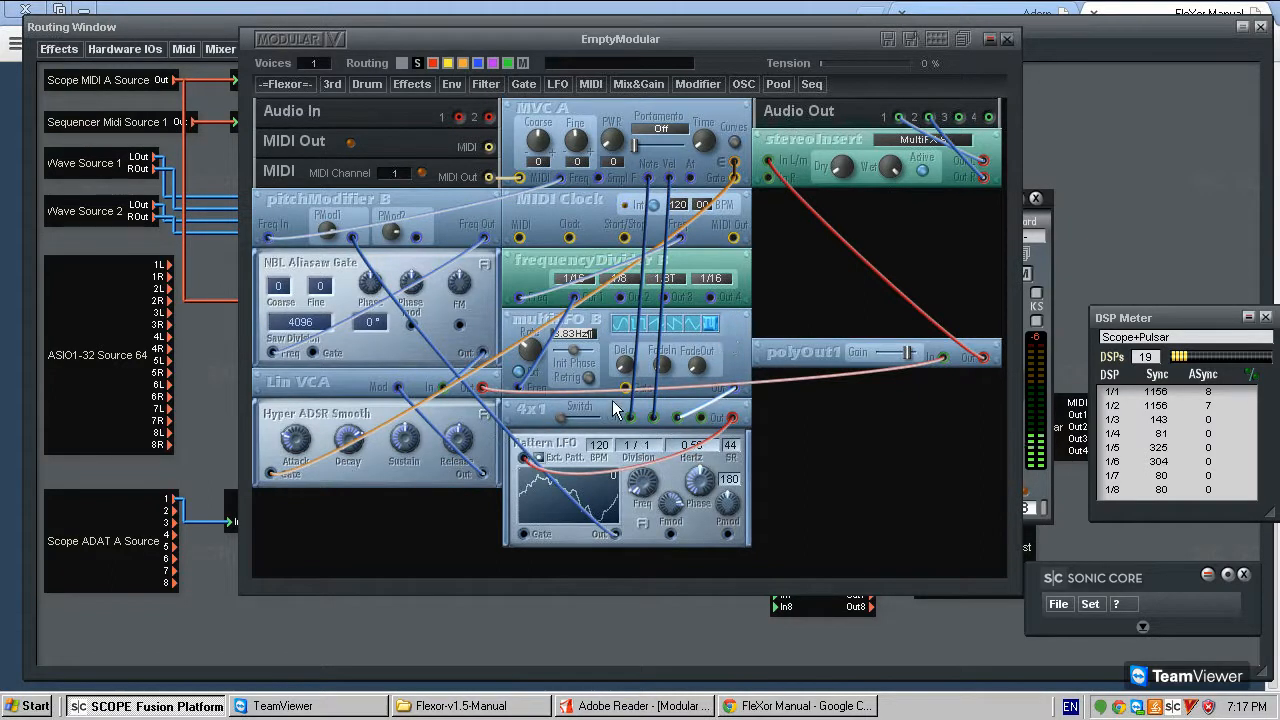
- Lower polyOut1's Gain and make the modular window slightly taller
left_click_drag(907, 352, 904, 359)
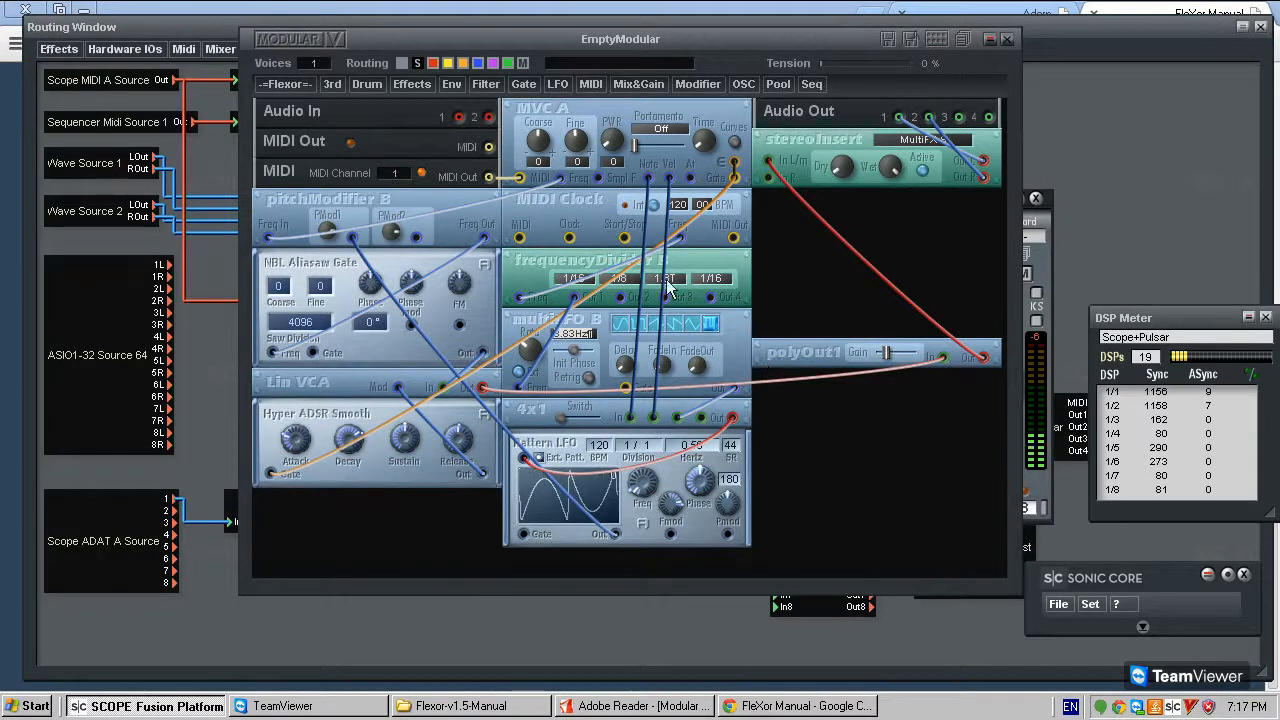
left_click_drag(567, 418, 580, 411)
left_click_drag(1010, 588, 1012, 616)
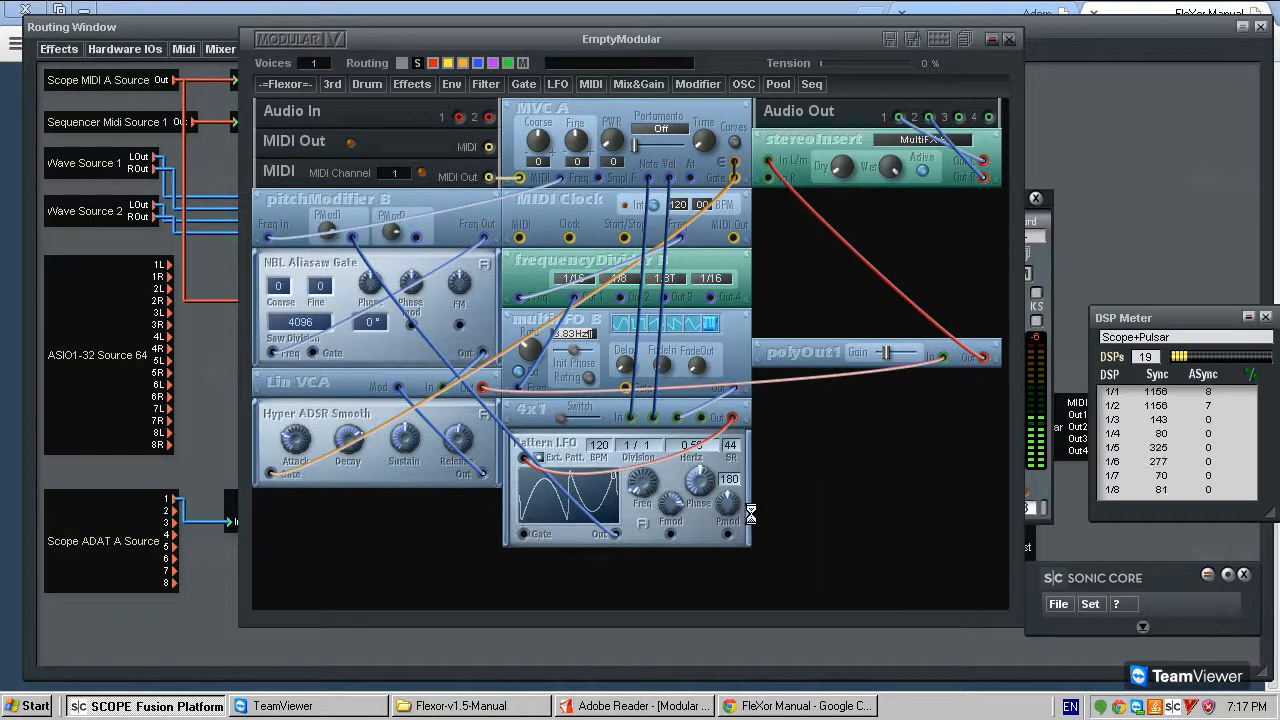
- Try gating Pattern LFO from MVC A's Gate output, and delete that cable
left_click_drag(734, 172, 524, 532)
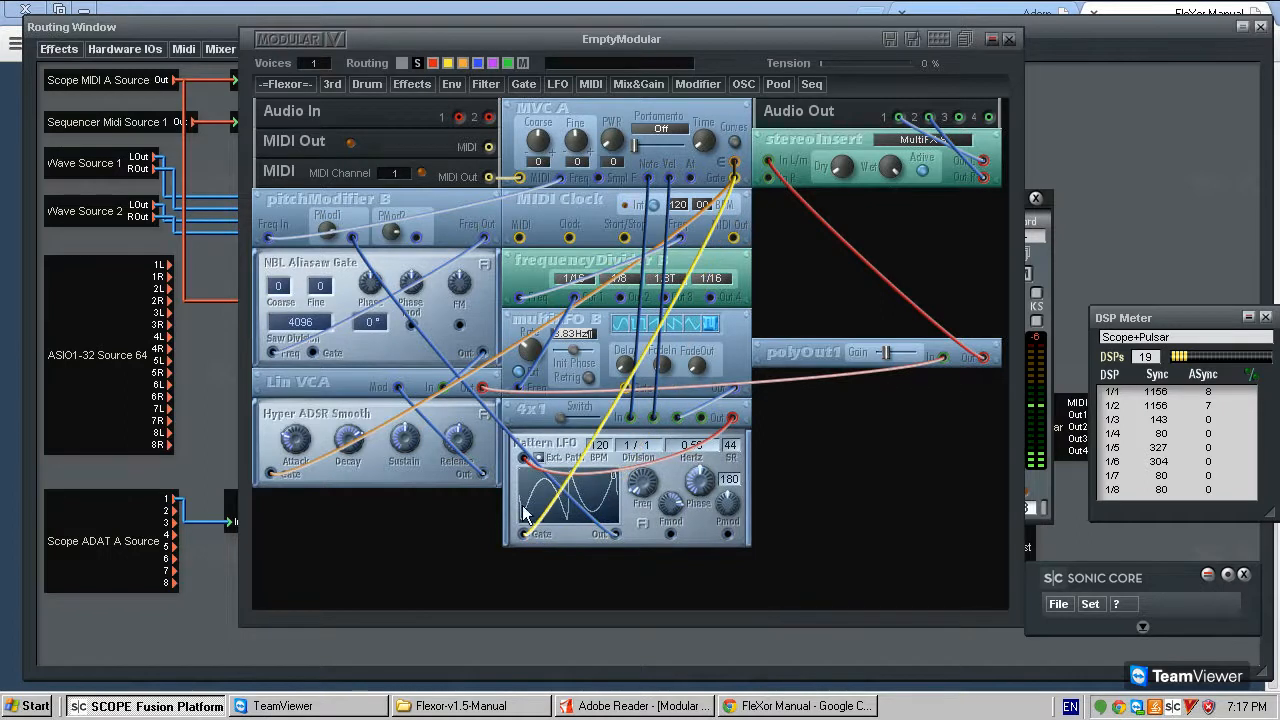
left_click(536, 458)
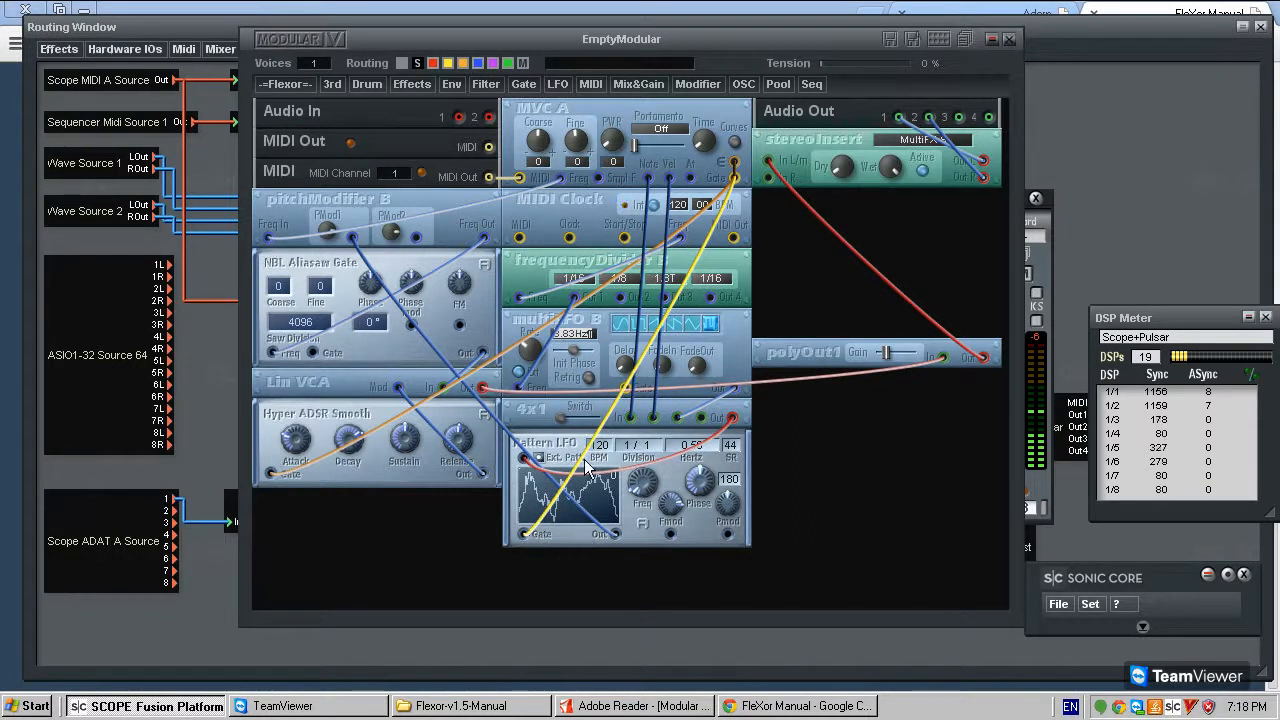
key("Delete")
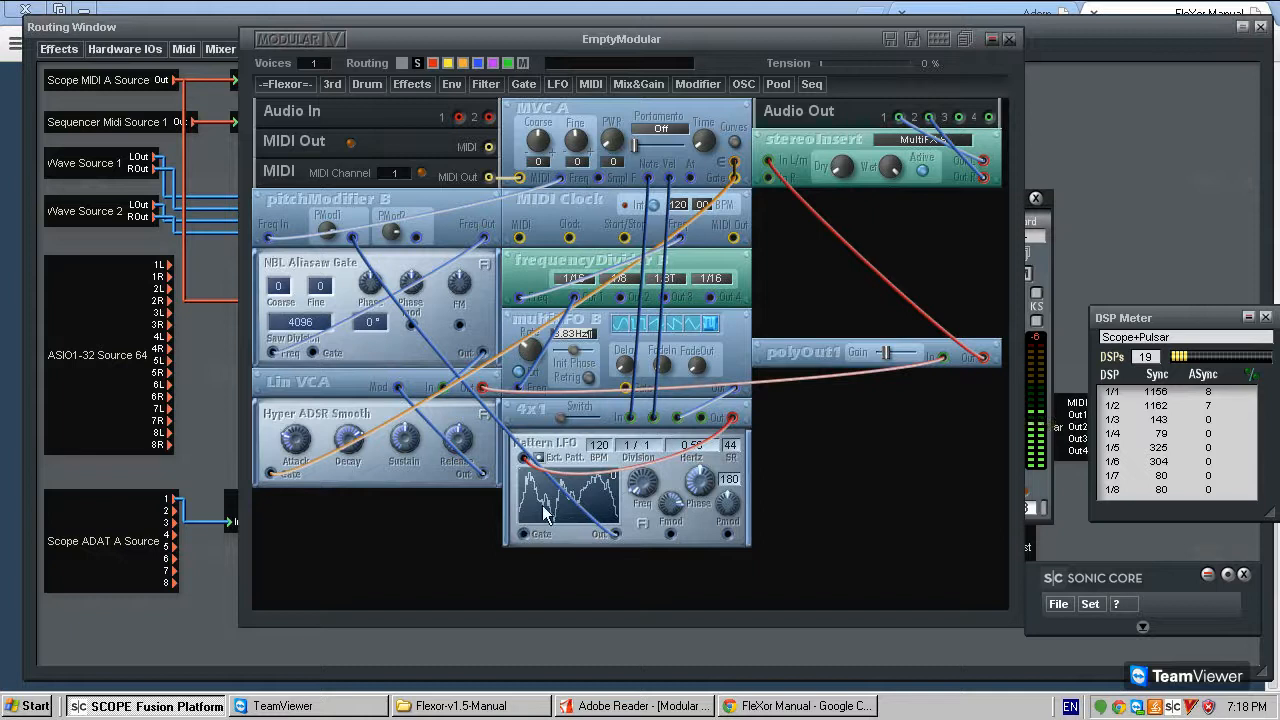
- Add an on/off Switch module and place it directly below Pattern LFO
left_click_drag(580, 352, 604, 339)
left_click(589, 378)
left_click(641, 83)
mouse_move(651, 137)
mouse_move(651, 224)
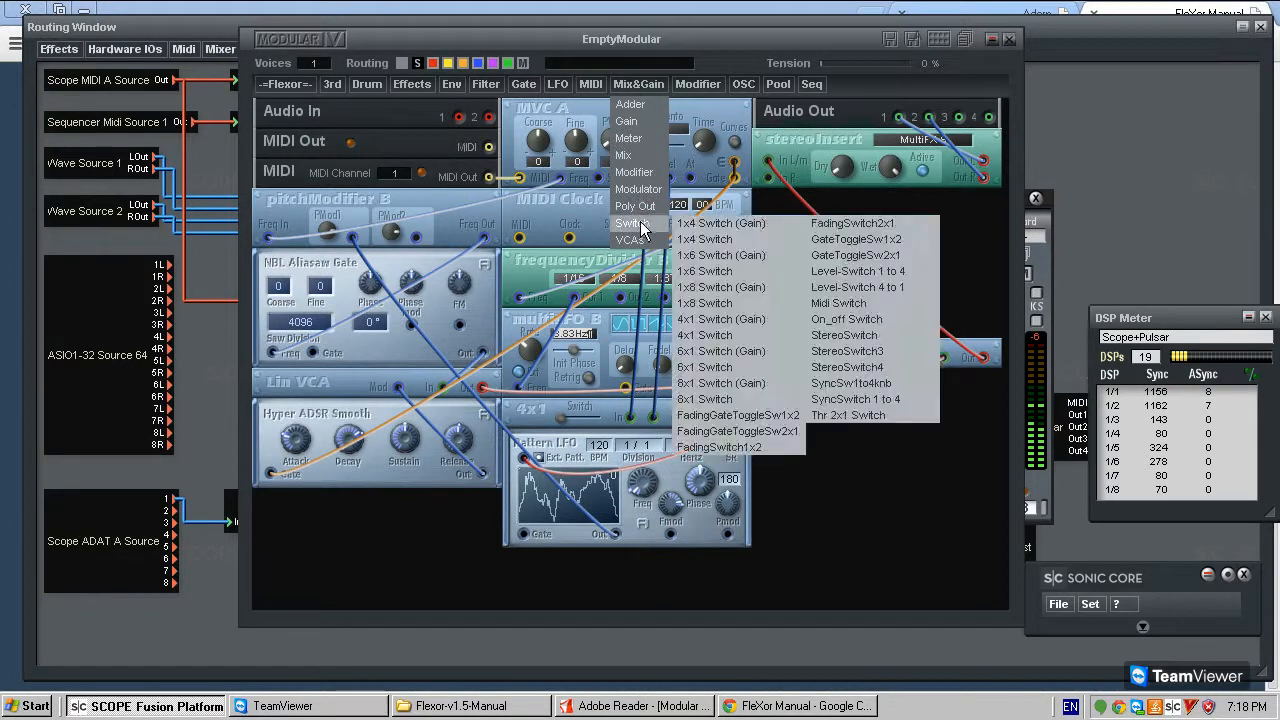
left_click(869, 321)
left_click(862, 490)
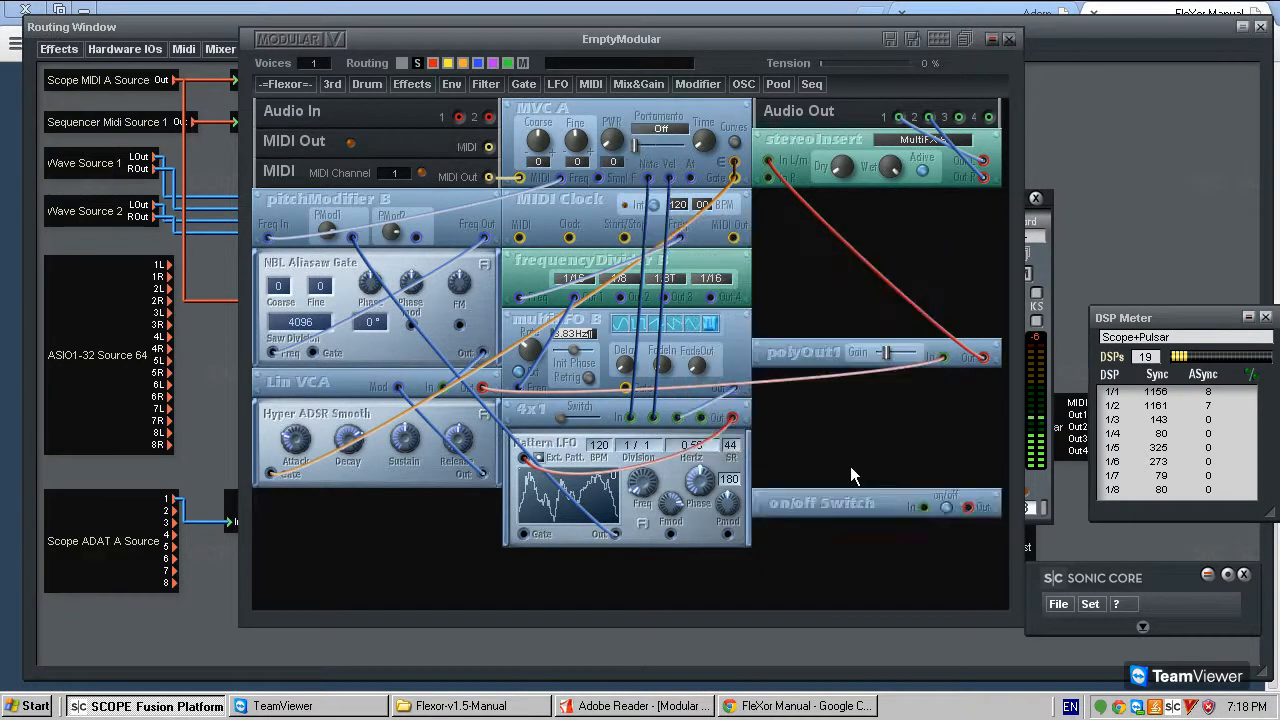
left_click_drag(856, 509, 589, 566)
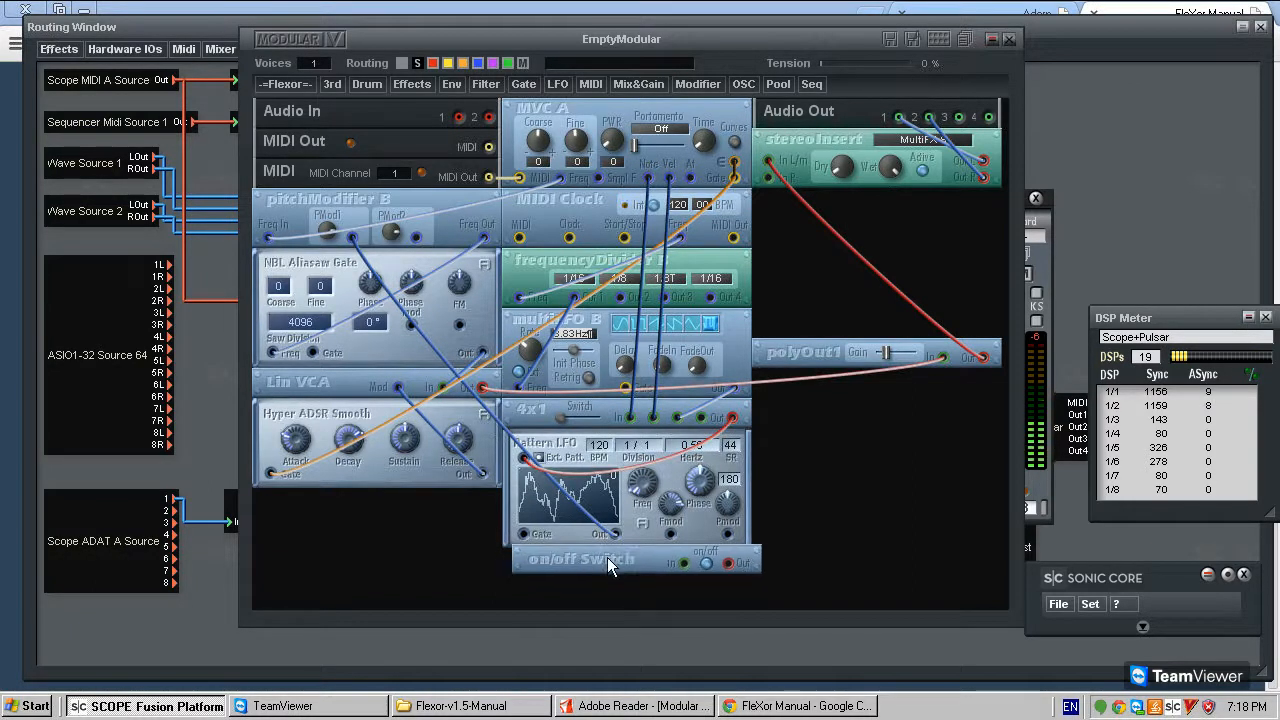
- Patch MVC A's Gate output into the on/off Switch and try to connect the switch's Out to Pattern LFO's Gate input
left_click(697, 563)
left_click_drag(735, 180, 527, 534)
left_click(638, 393)
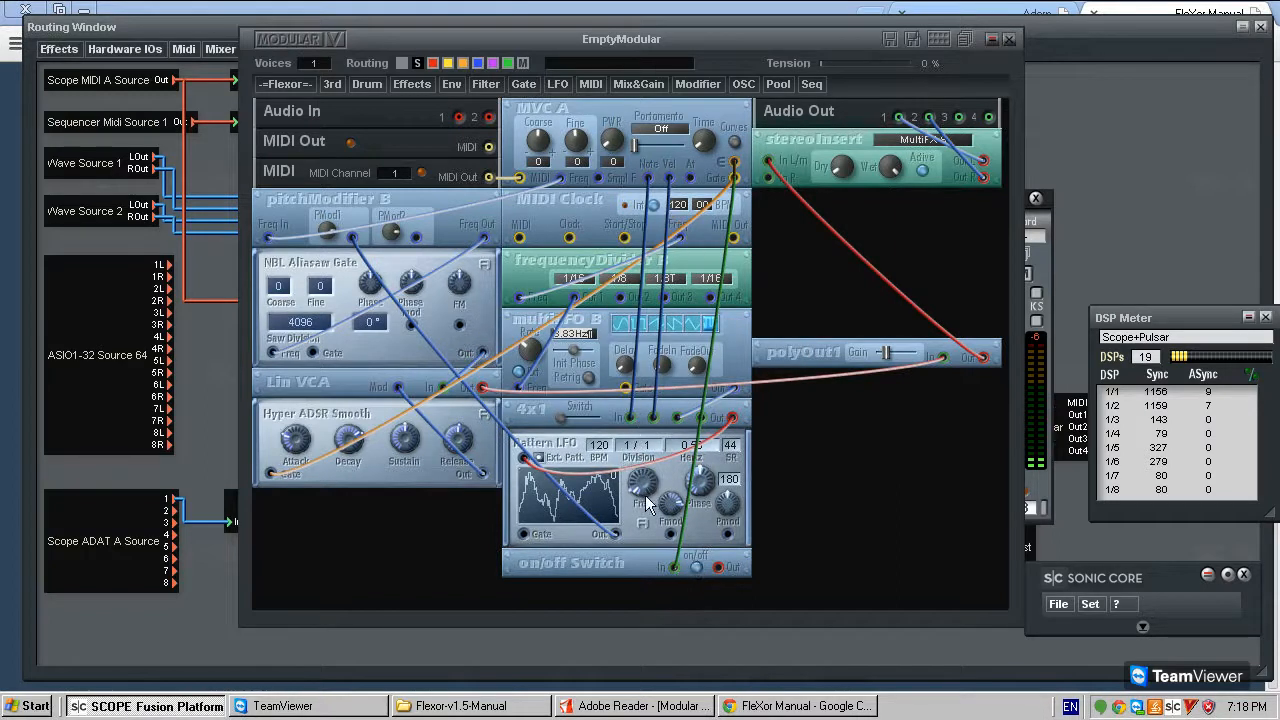
left_click_drag(716, 567, 526, 533)
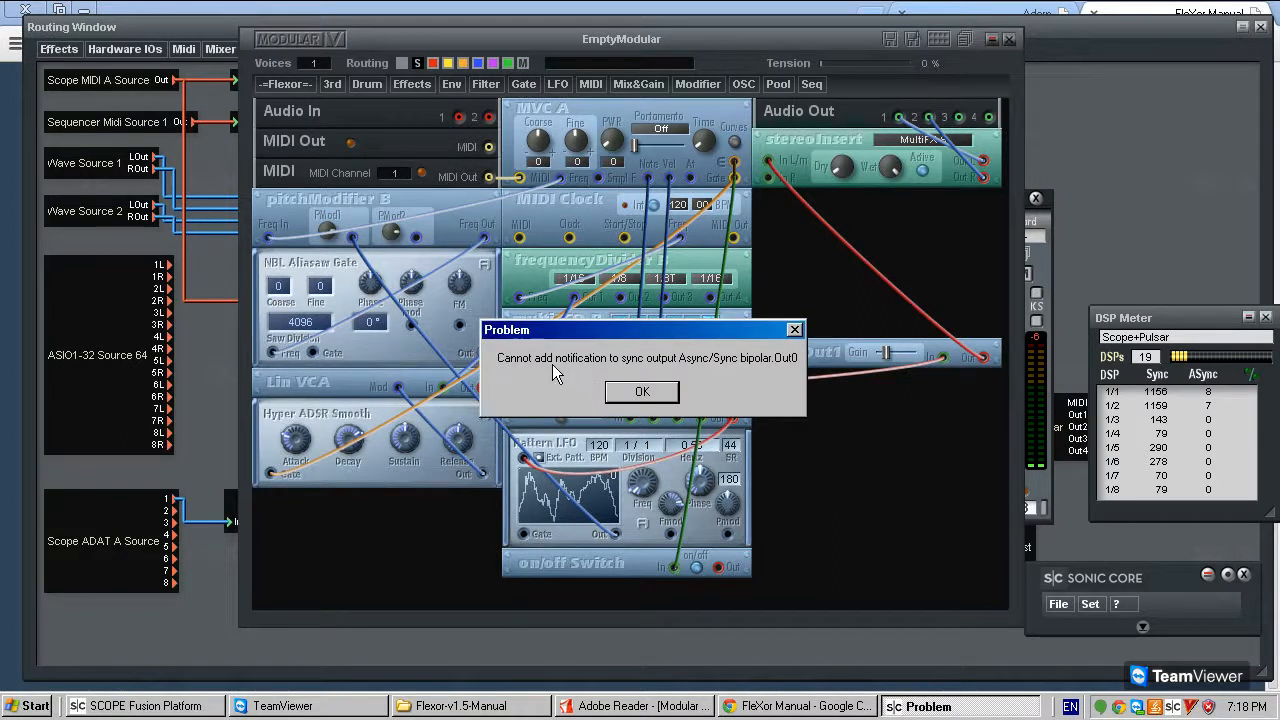
left_click(638, 391)
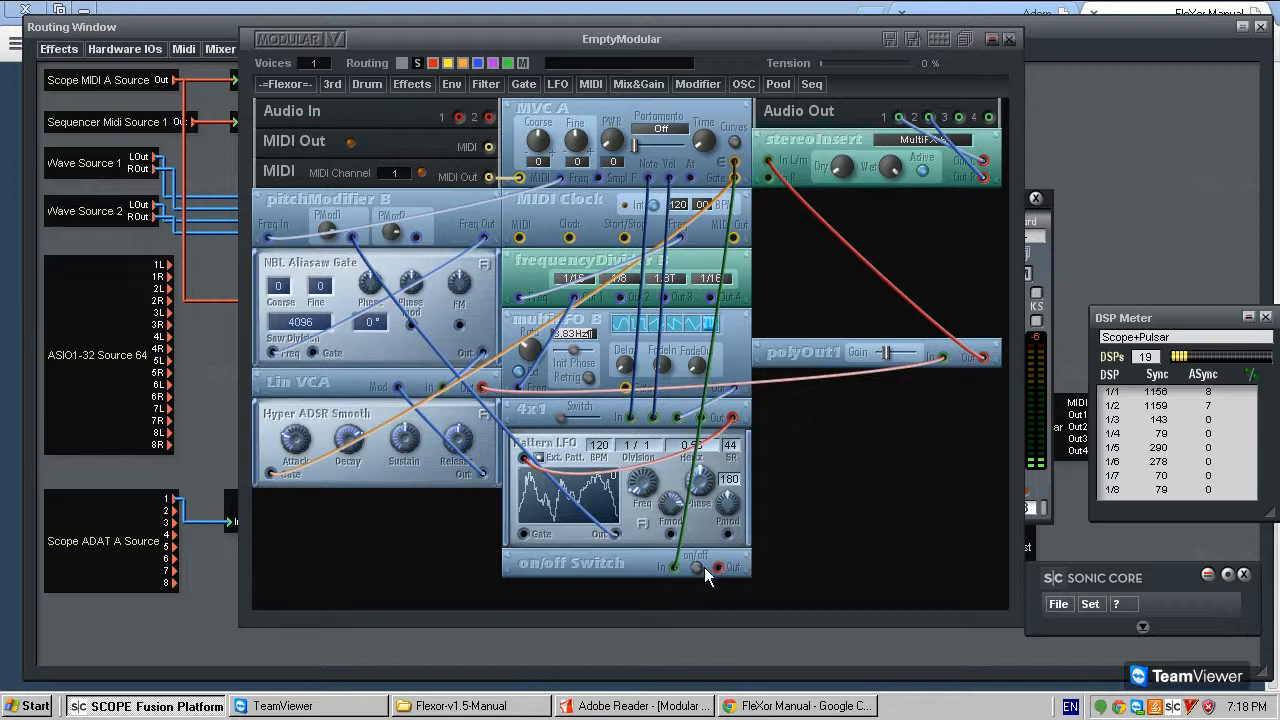
left_click_drag(523, 535, 697, 567)
left_click(660, 409)
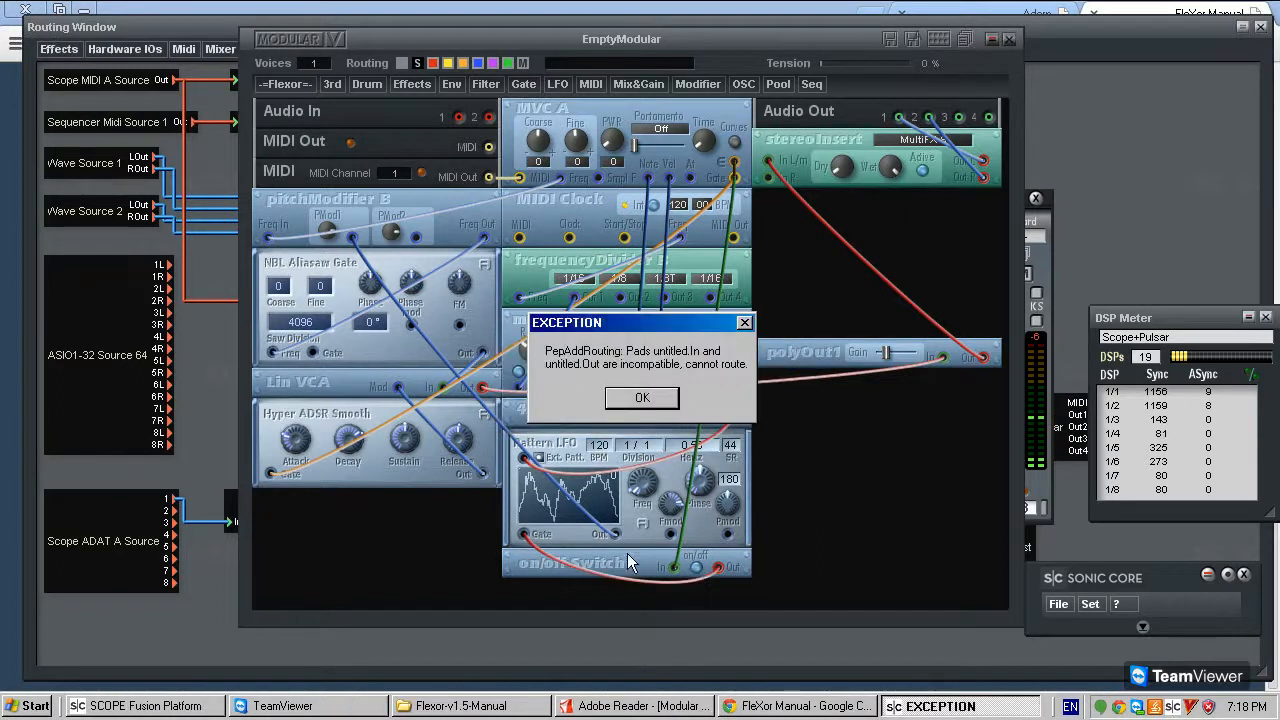
left_click(645, 398)
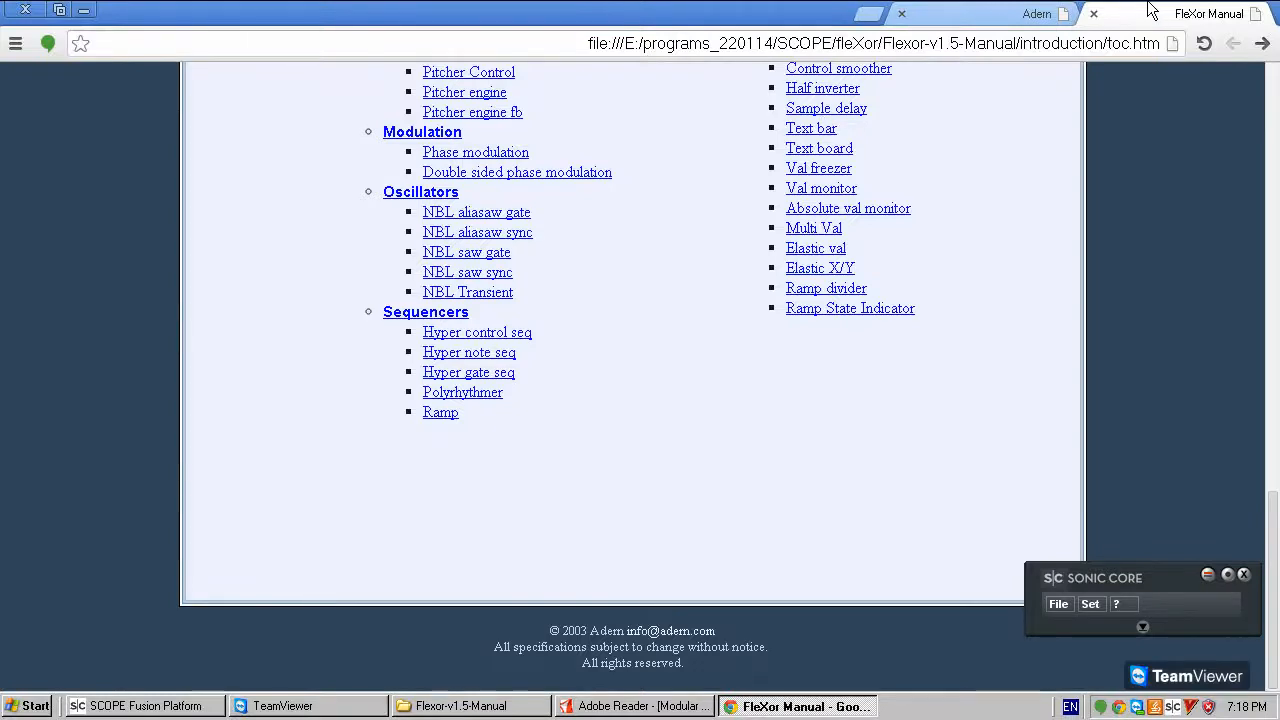
- Return to SCOPE Fusion Platform and delete the on/off Switch module
left_click(154, 712)
left_click(592, 562)
key("Delete")
key("Return")
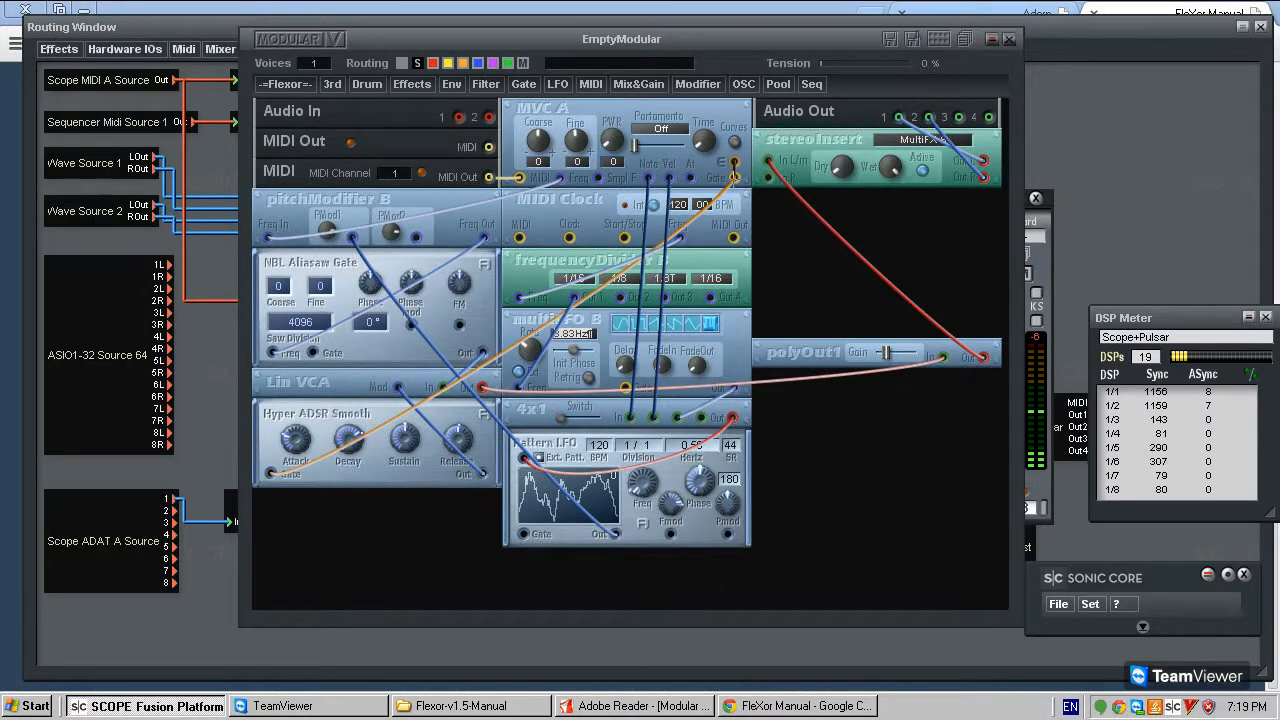
- Straighten the cable between the 4x1 switch's Out and Pattern LFO's Ext. Patt. input
mouse_move(549, 453)
left_mouse_down()
mouse_move(583, 461)
mouse_move(558, 456)
left_mouse_up()
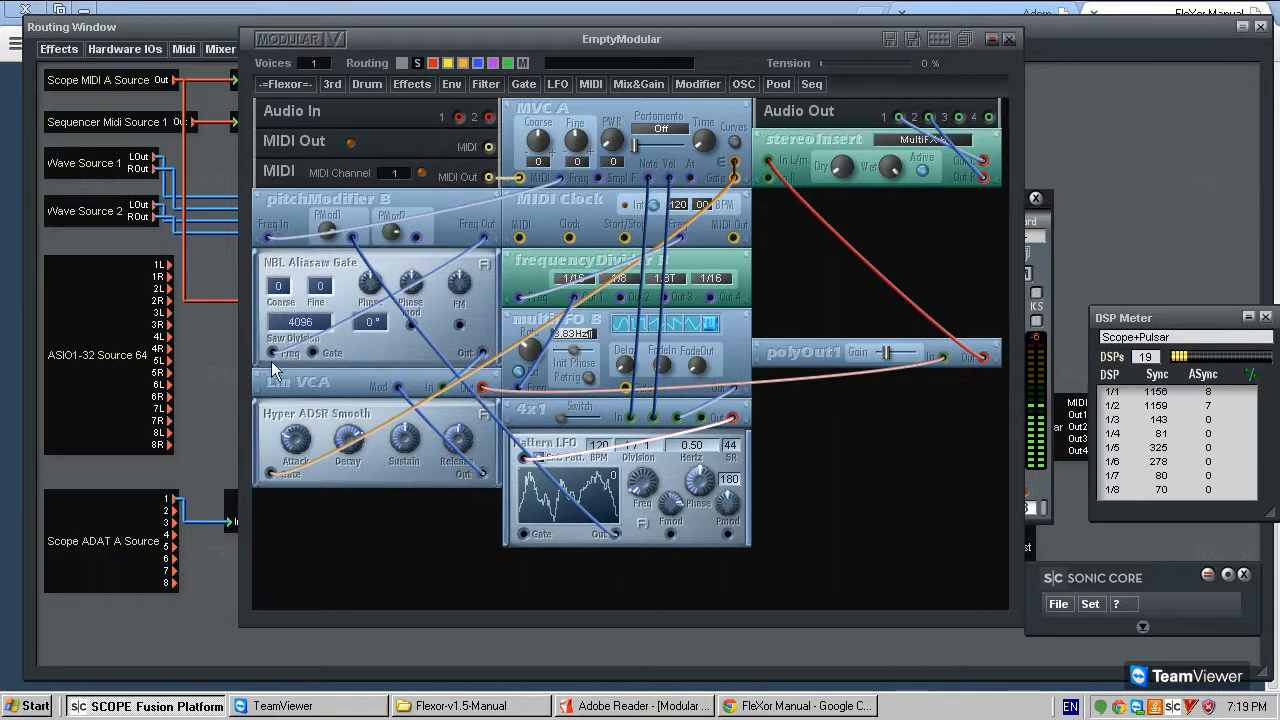
left_click_drag(557, 447, 565, 452)
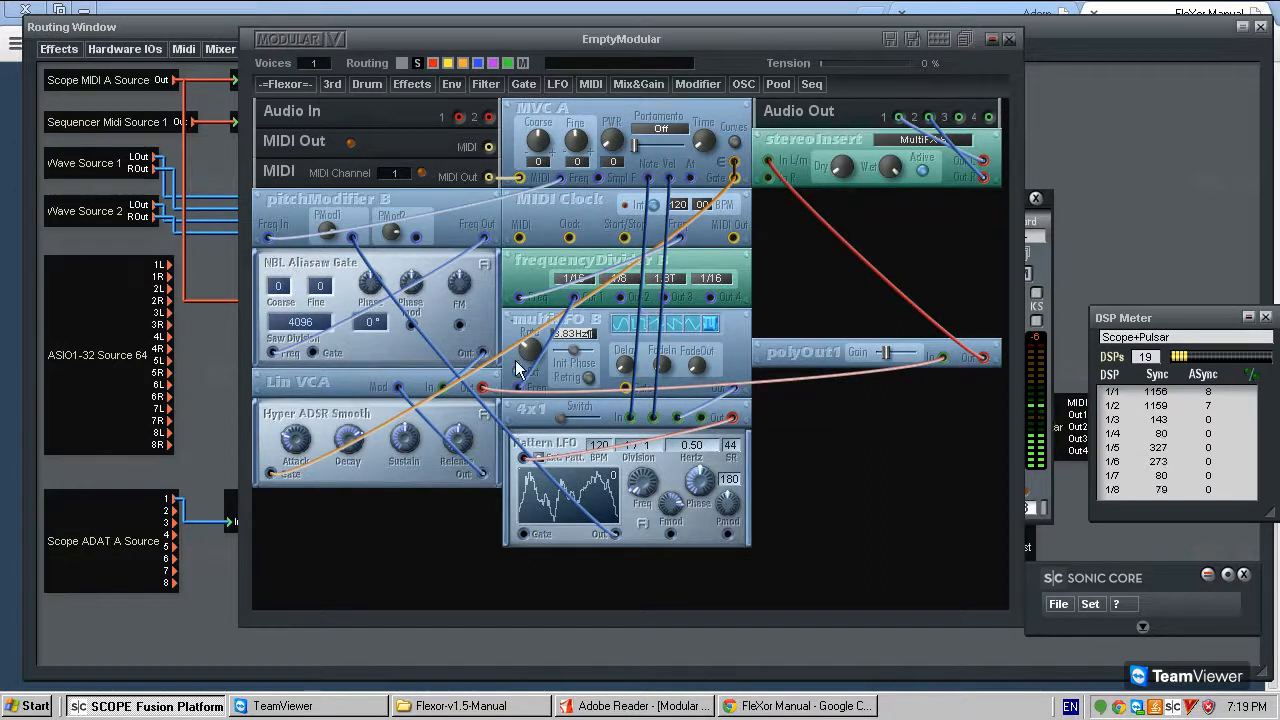
- Move Lin VCA and Hyper ADSR Smooth below polyOut1 and remove the cable from NBL Aliasaw Gate's Out to Lin VCA's In
left_click(495, 389)
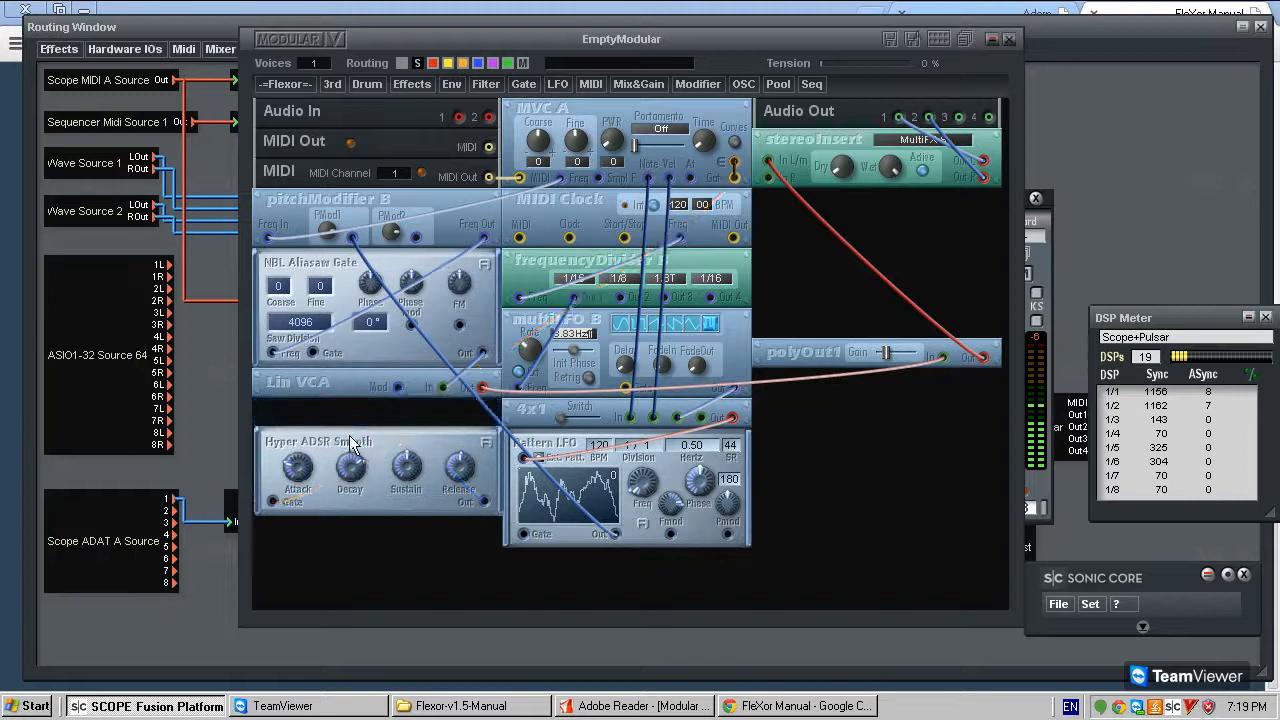
left_click_drag(466, 396, 321, 391)
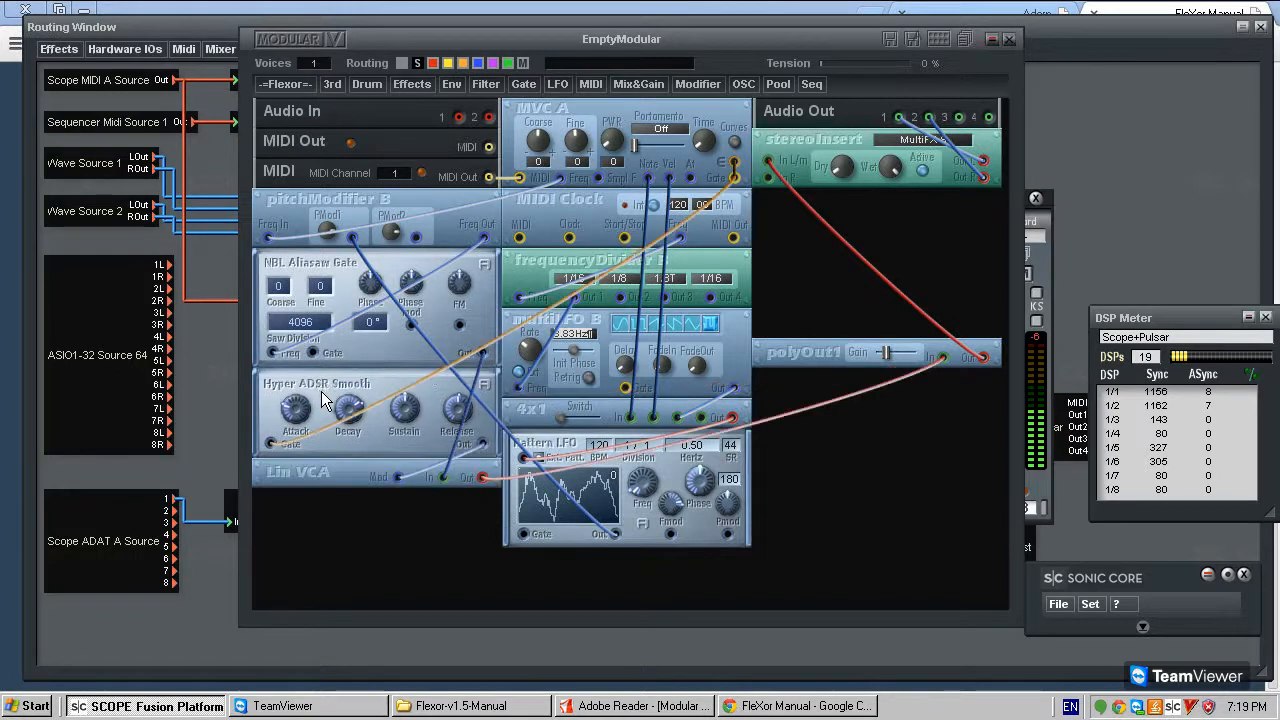
left_click_drag(494, 478, 987, 418)
left_click_drag(370, 390, 807, 445)
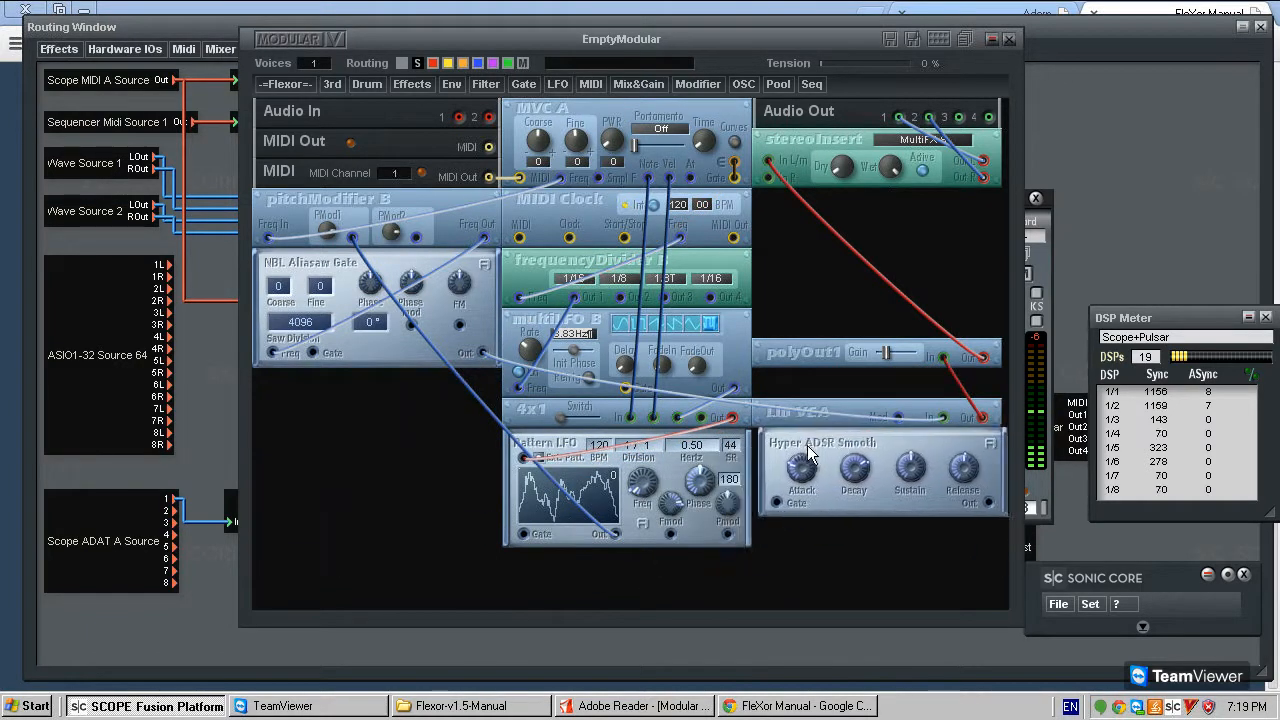
left_click(495, 357)
key("Delete")
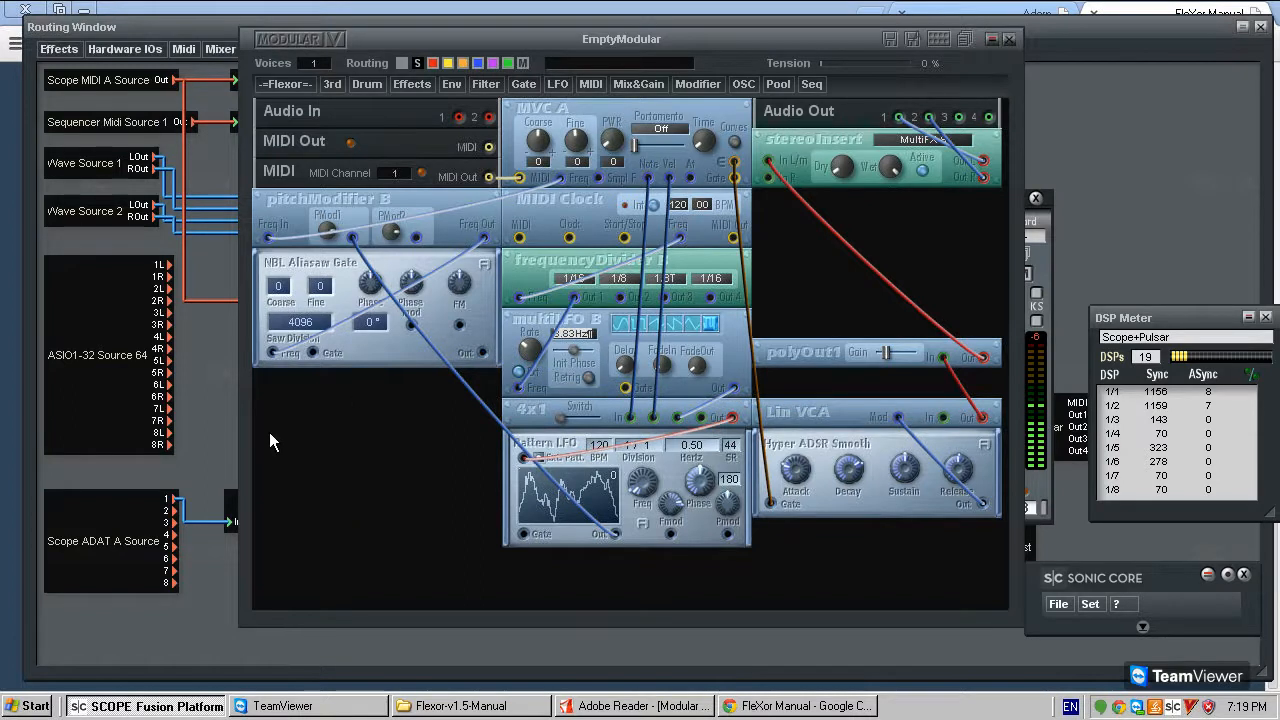
- Add FleXor's AP-1 Basic all-pass filter below NBL Aliasaw Gate and open its module description
left_click(283, 80)
mouse_move(302, 155)
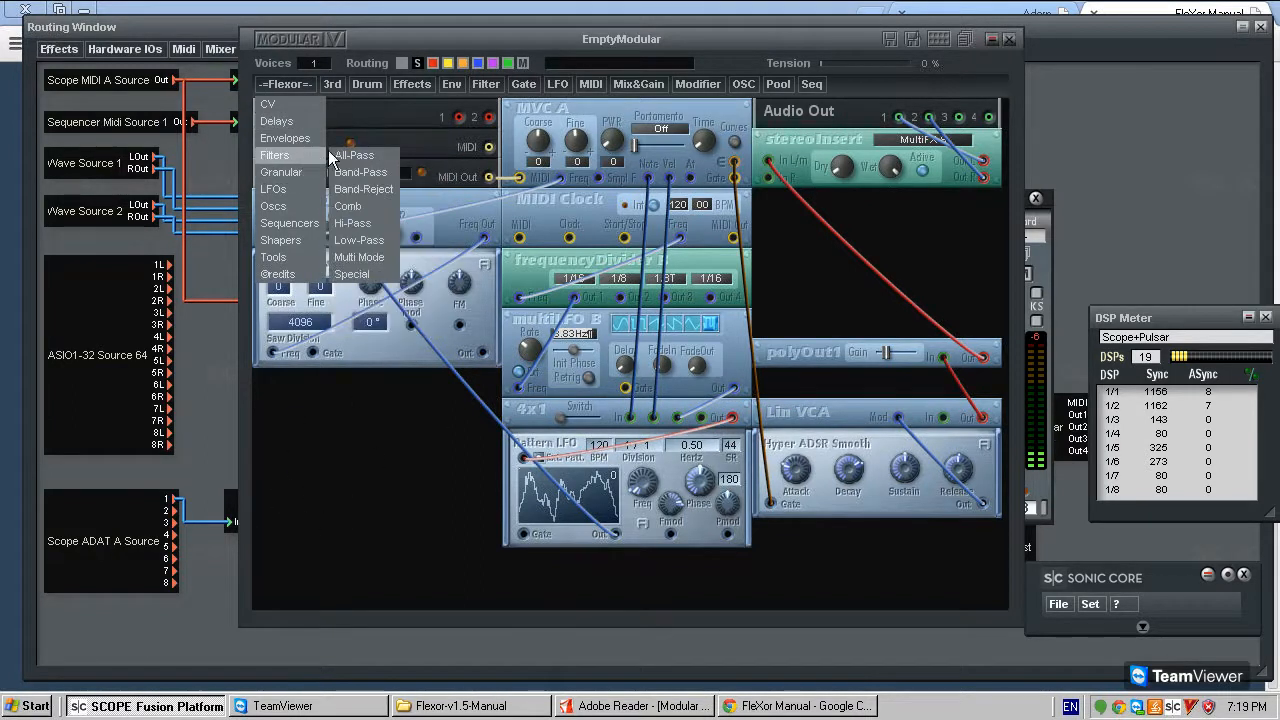
mouse_move(365, 157)
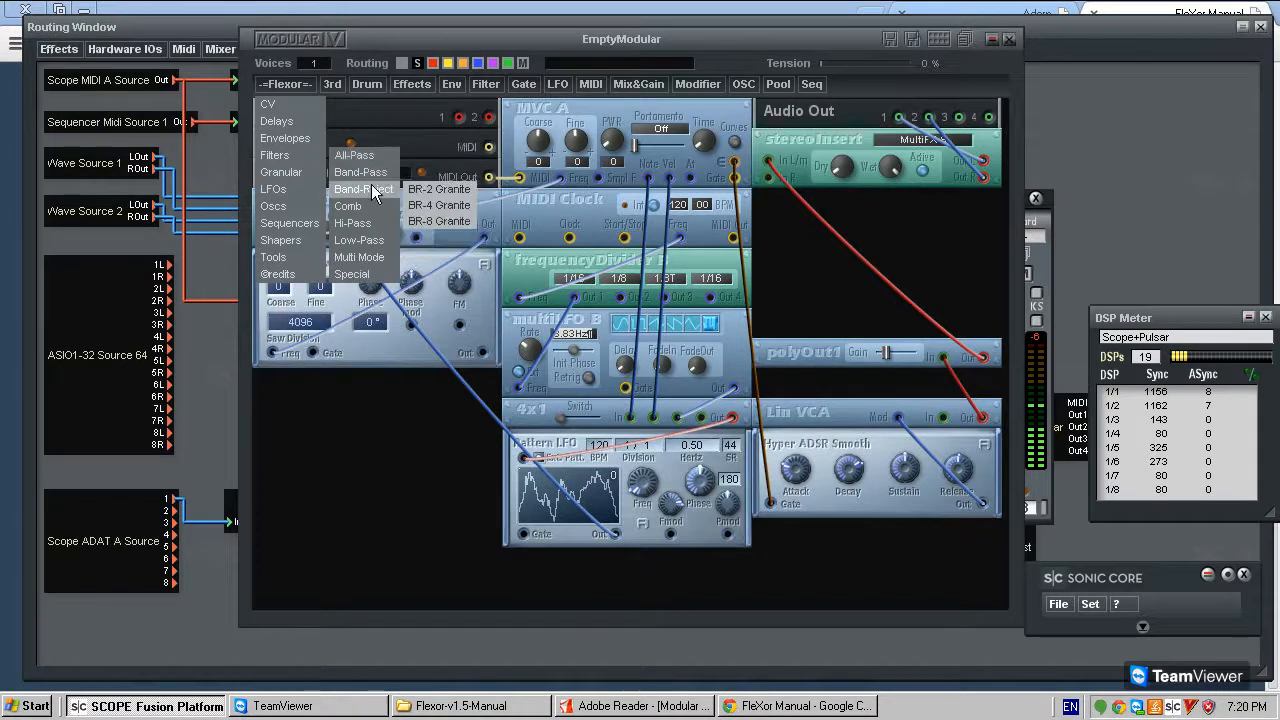
mouse_move(372, 204)
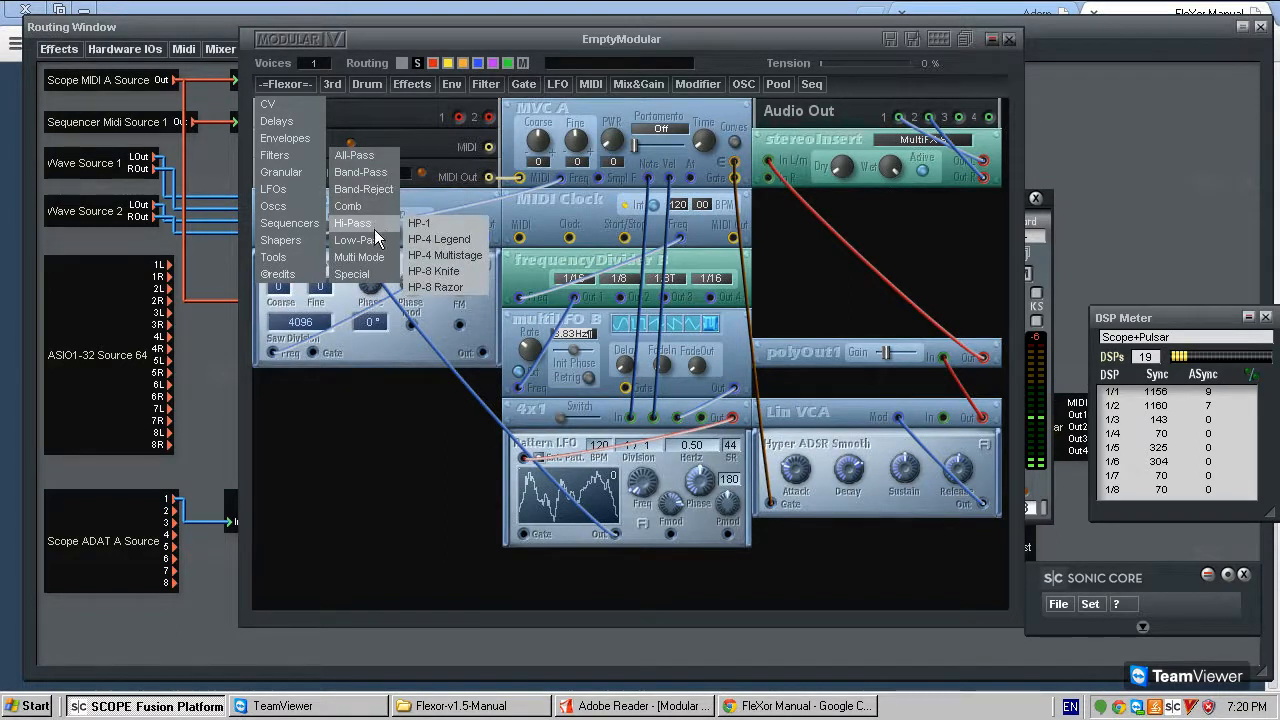
mouse_move(374, 256)
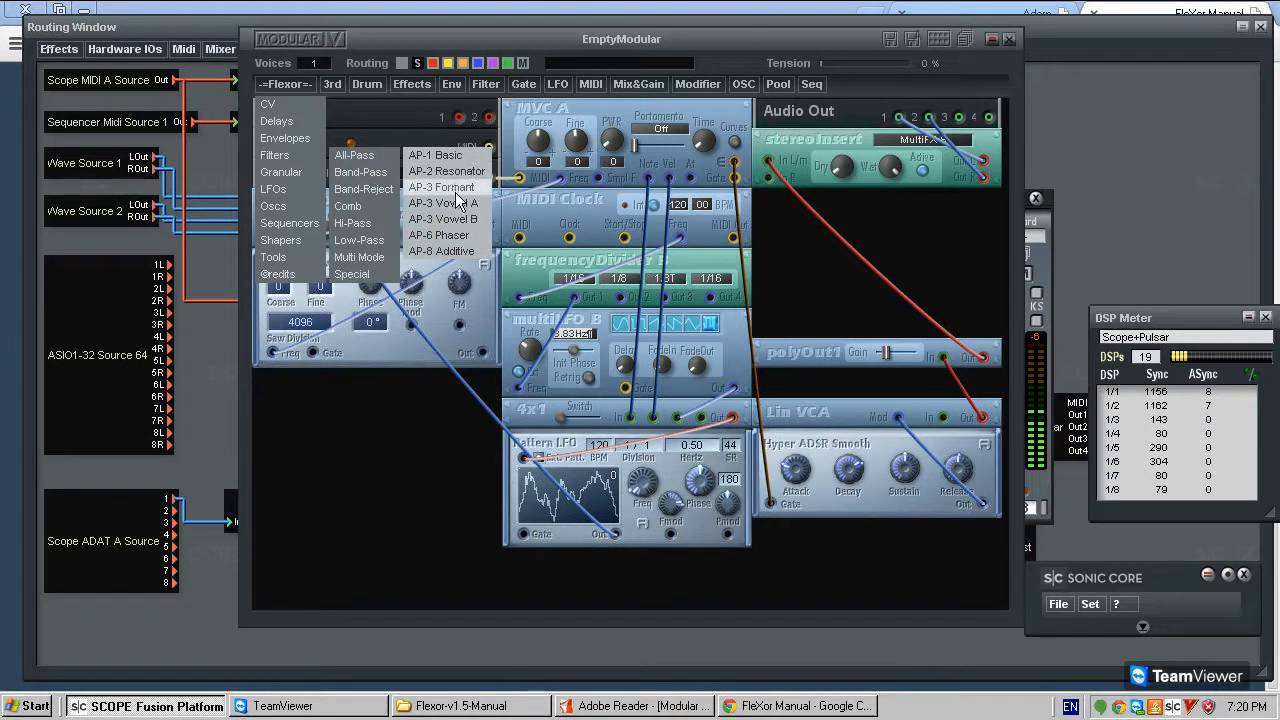
left_click(459, 157)
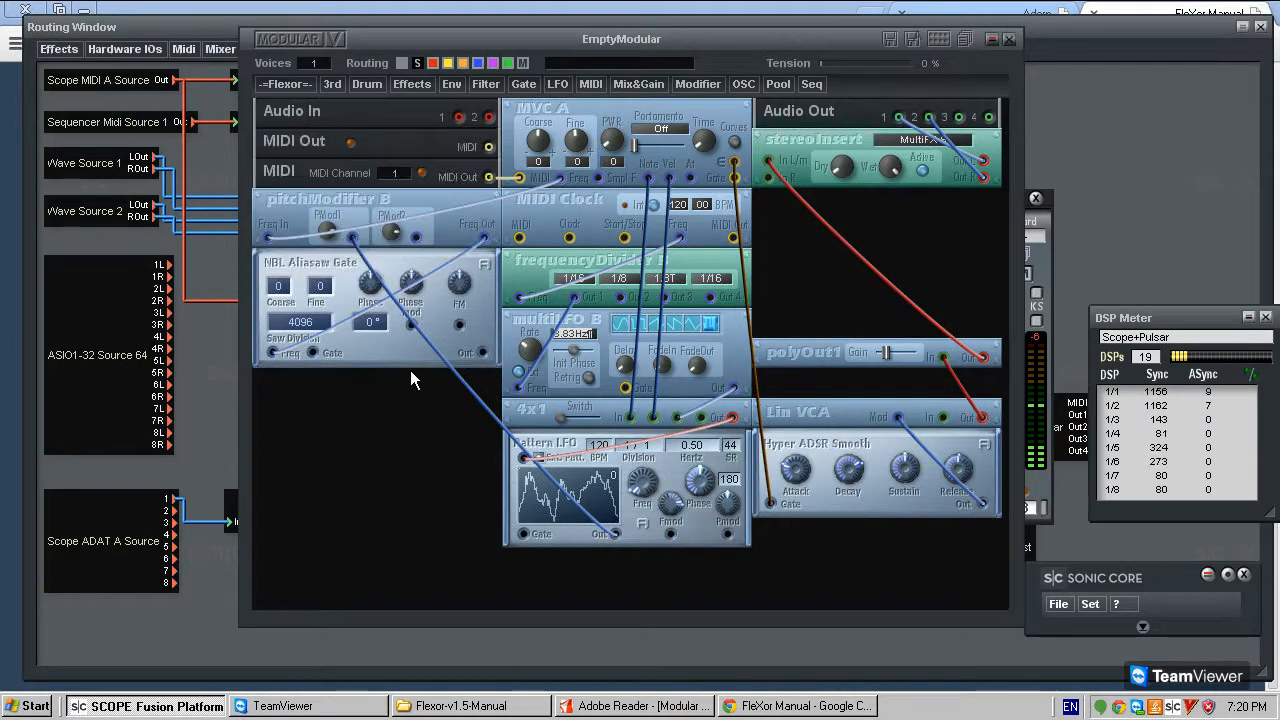
left_click(347, 442)
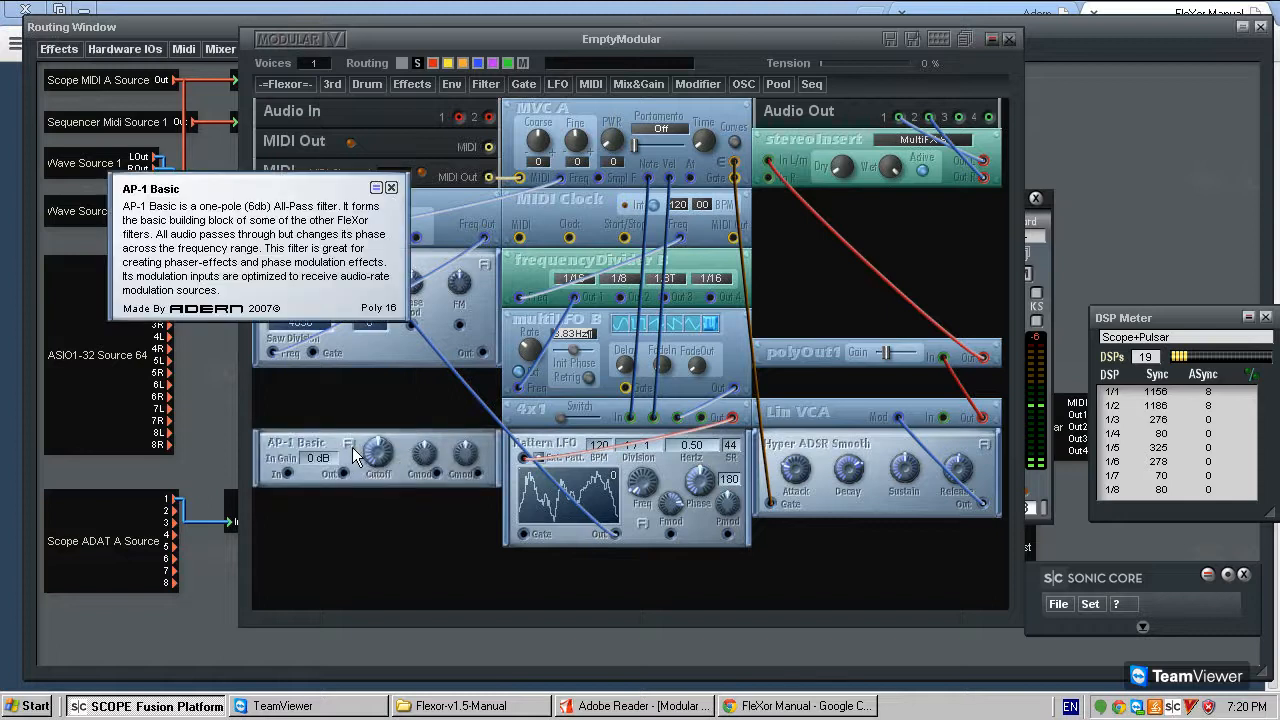
- Close the AP-1 Basic description and delete the AP-1 Basic module
left_click(392, 187)
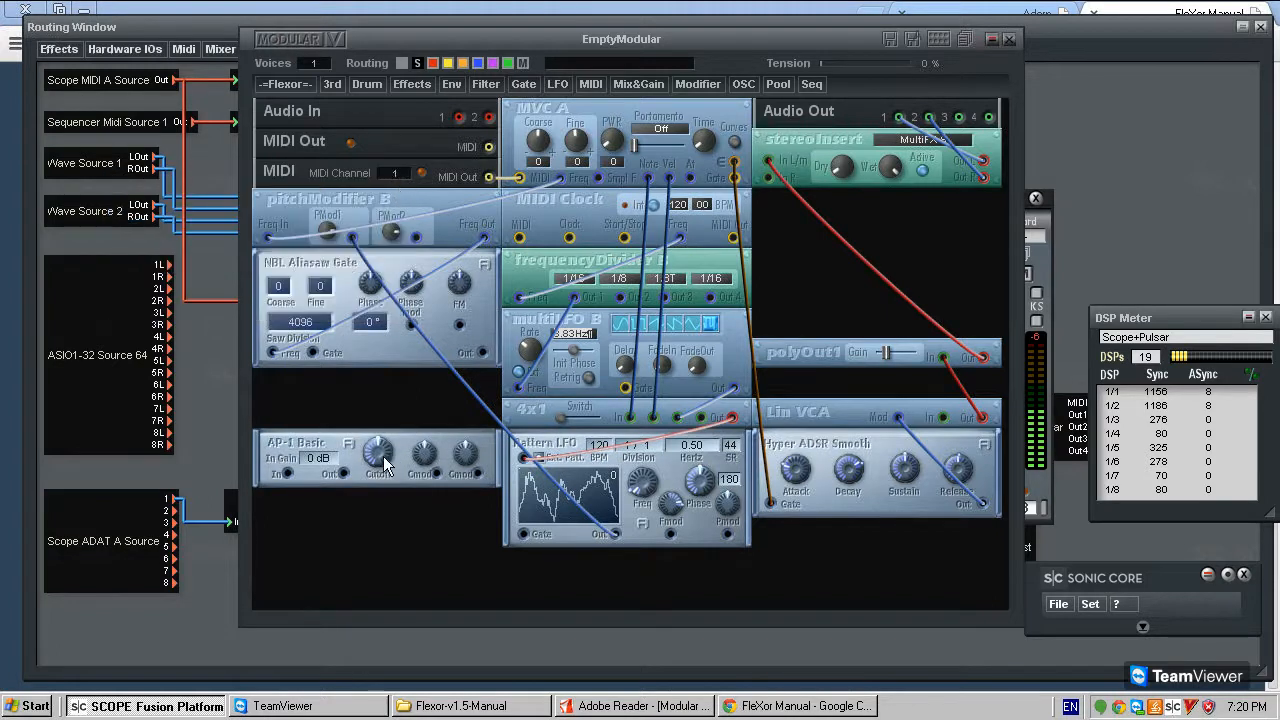
right_click(329, 439)
left_click(345, 478)
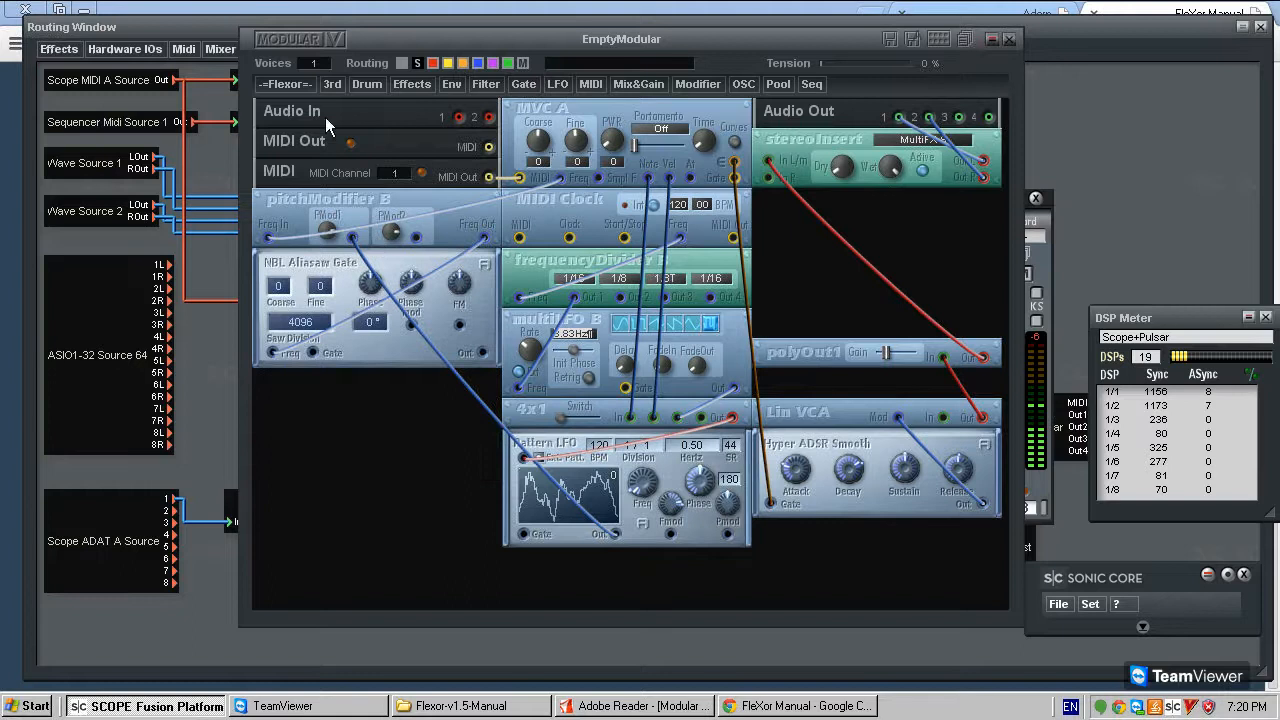
- Add FleXor's MF-4 Swiss multi-mode filter below NBL Aliasaw Gate to show it, and delete it again
left_click(290, 84)
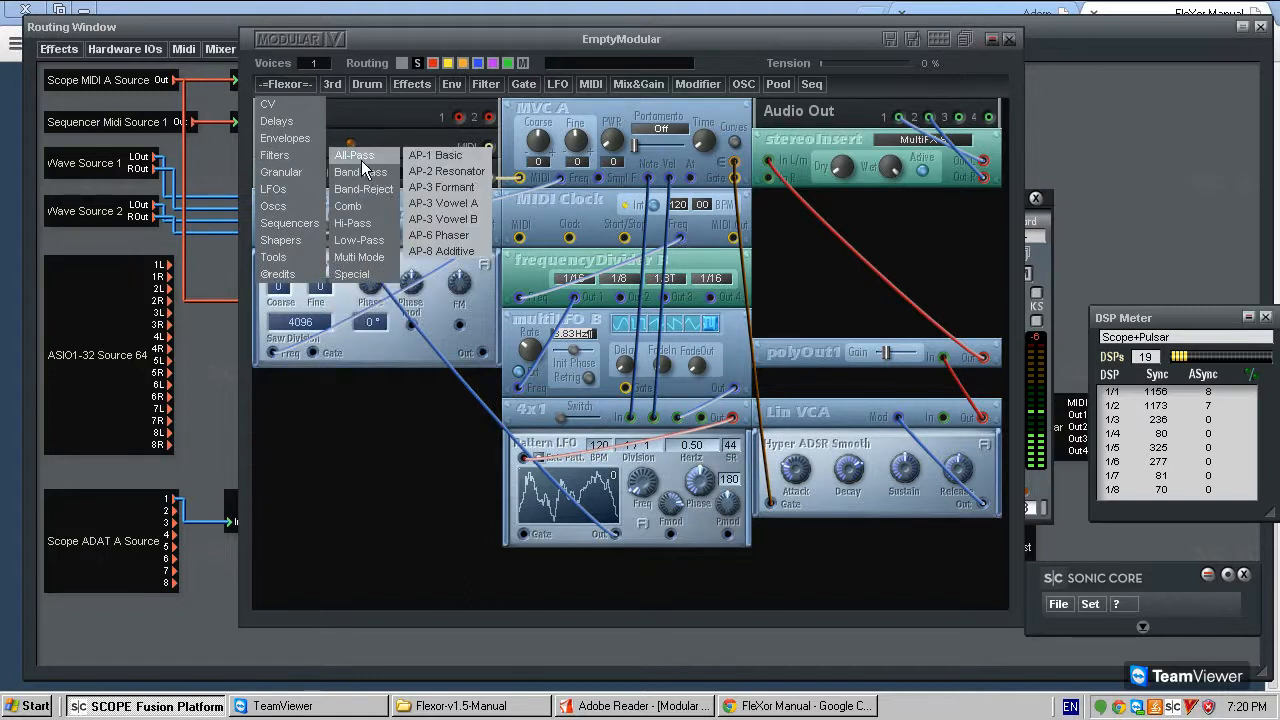
mouse_move(378, 168)
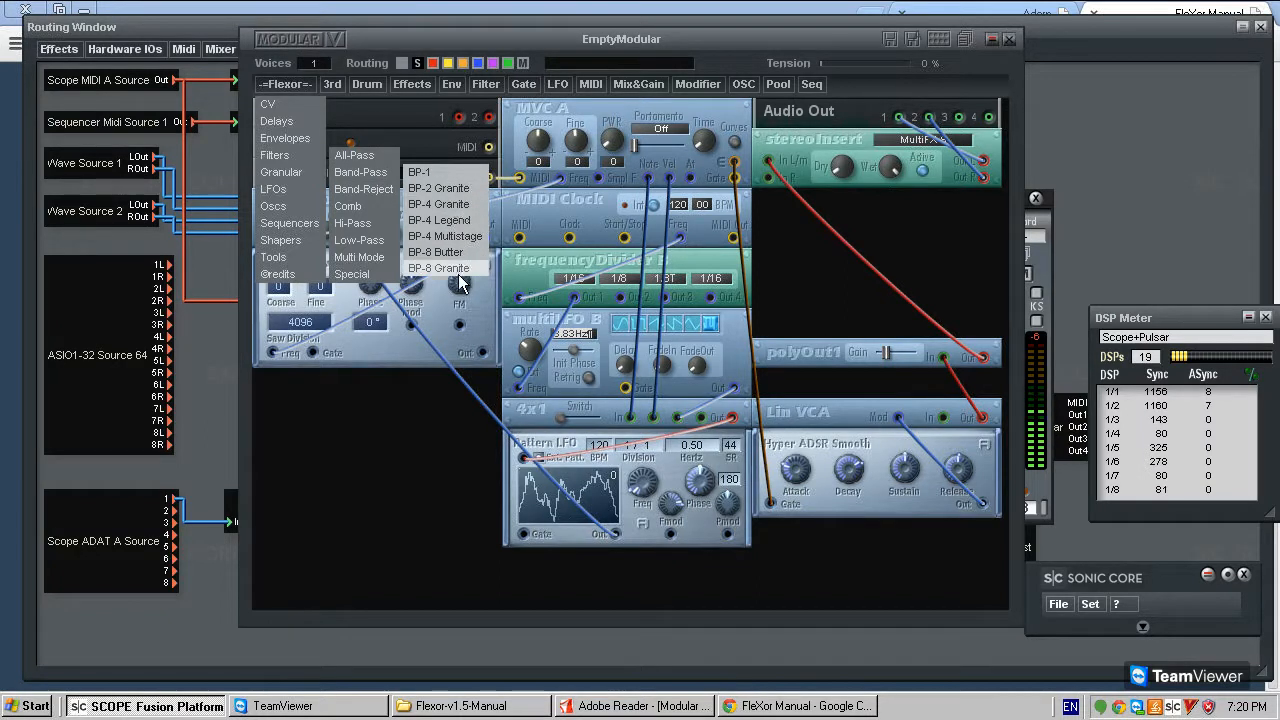
mouse_move(380, 212)
mouse_move(381, 260)
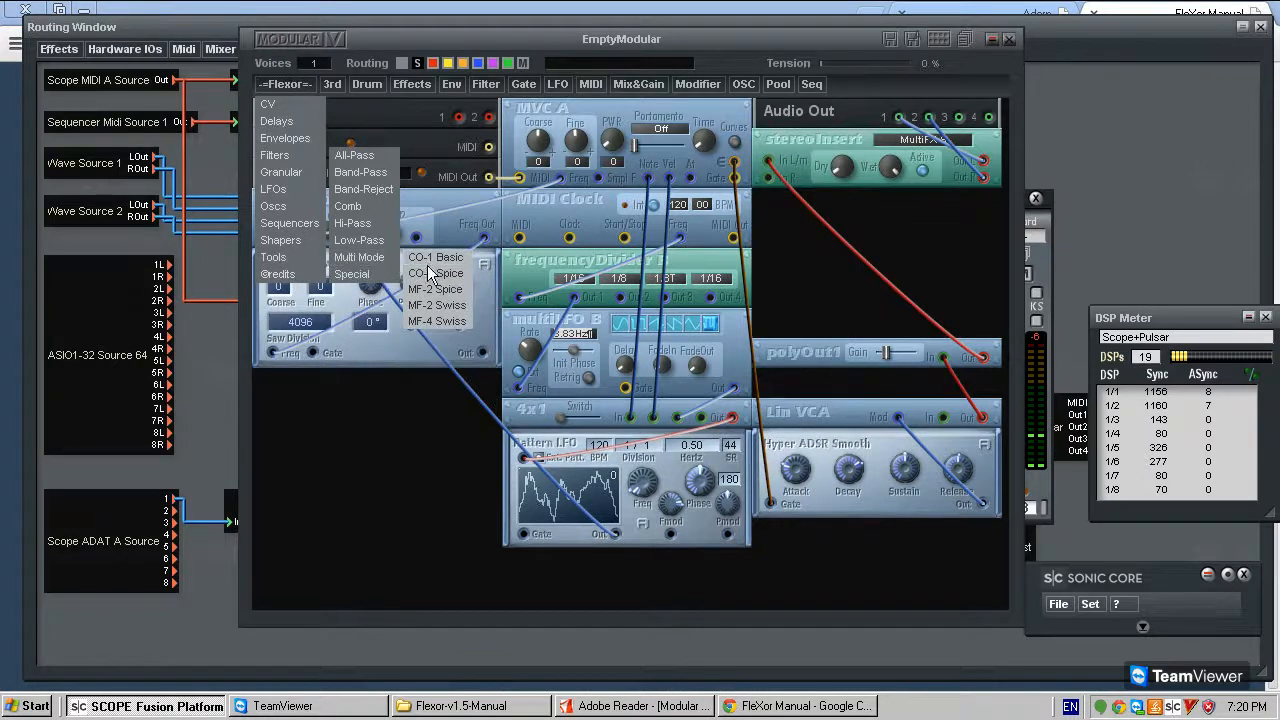
left_click(437, 321)
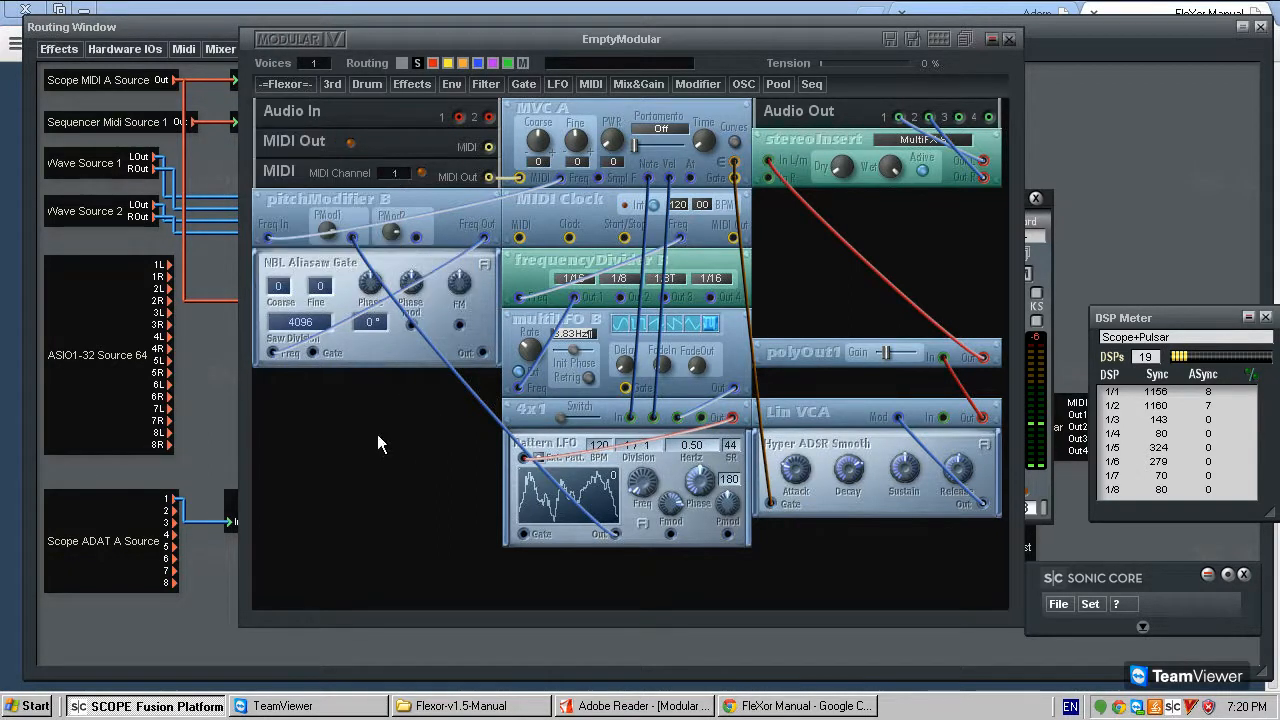
left_click(432, 456)
left_click_drag(466, 470, 468, 652)
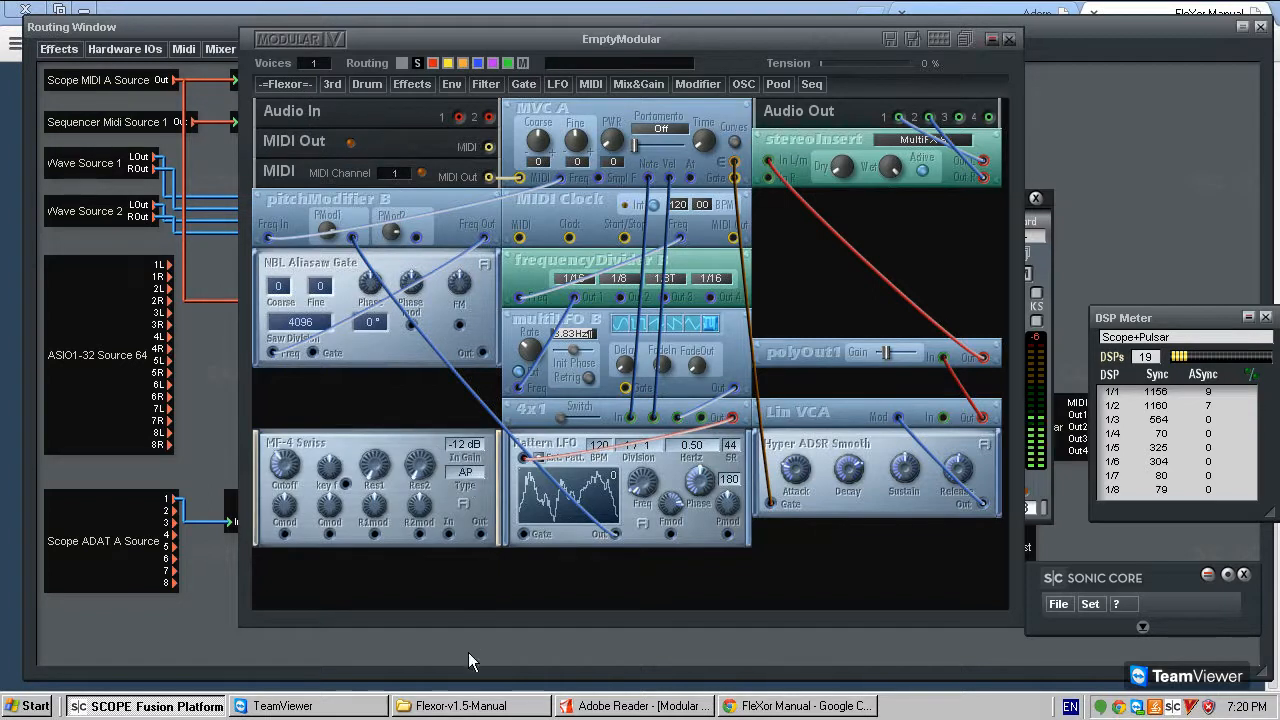
right_click(395, 443)
left_click(428, 500)
- Compare FleXor's filter categories with the stock filter list and add FleXor's LP-3 Rubber low-pass filter below NBL Aliasaw Gate
left_click(290, 86)
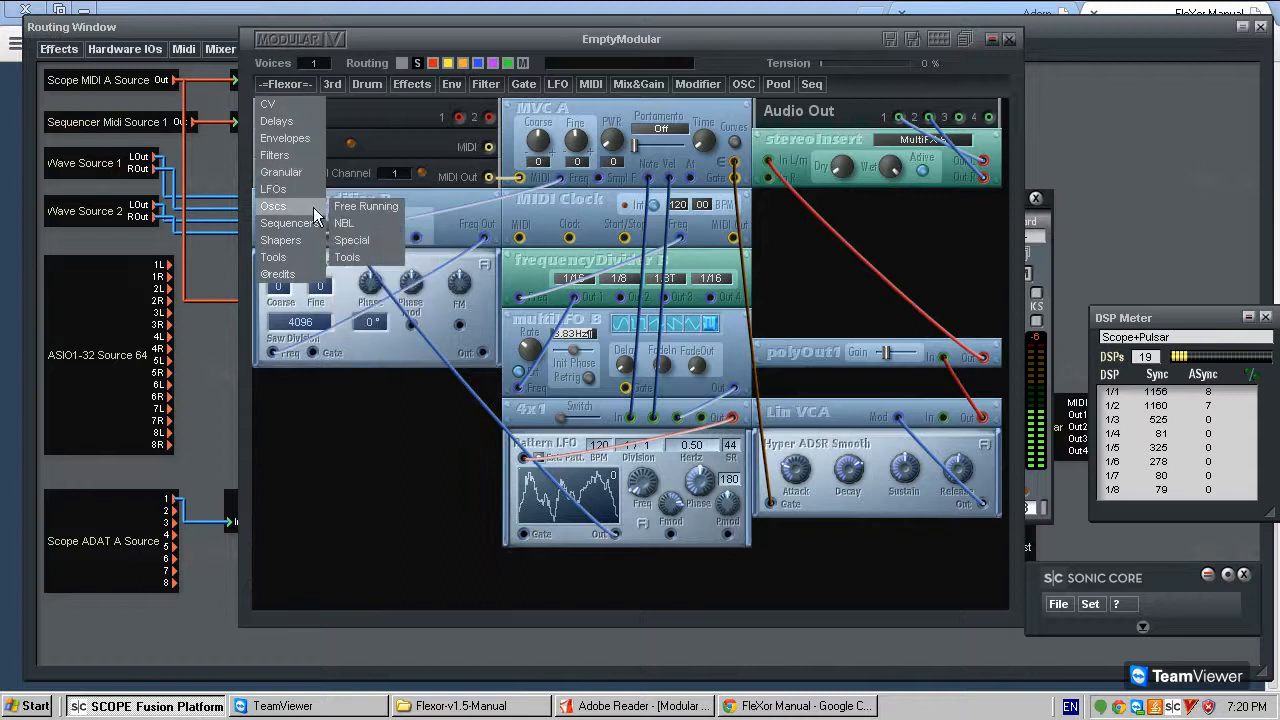
mouse_move(308, 157)
mouse_move(379, 180)
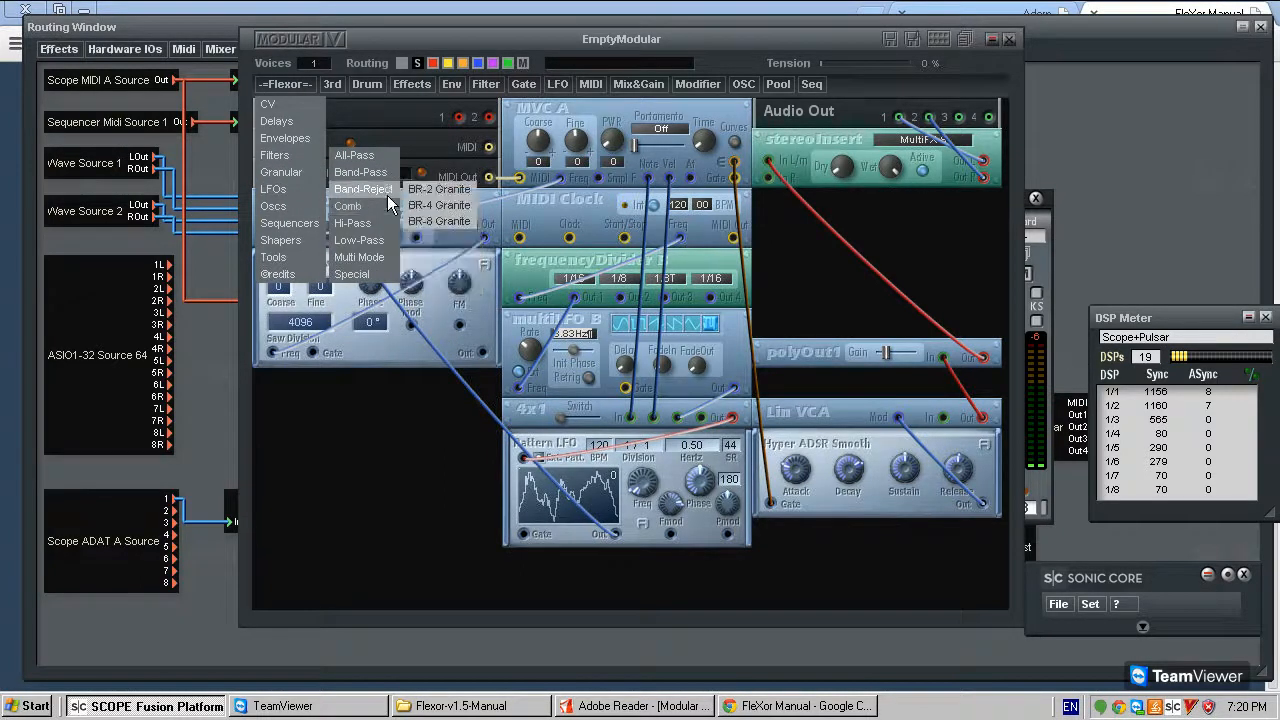
mouse_move(362, 240)
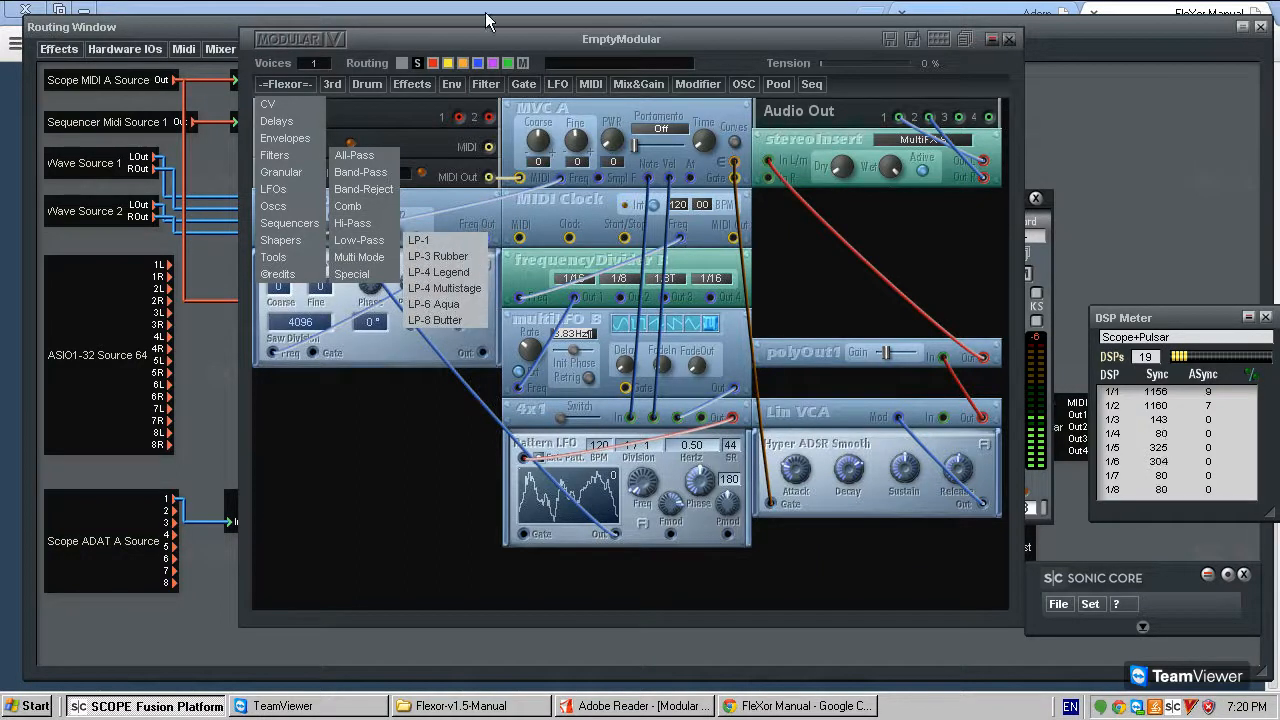
left_click(486, 84)
mouse_move(545, 189)
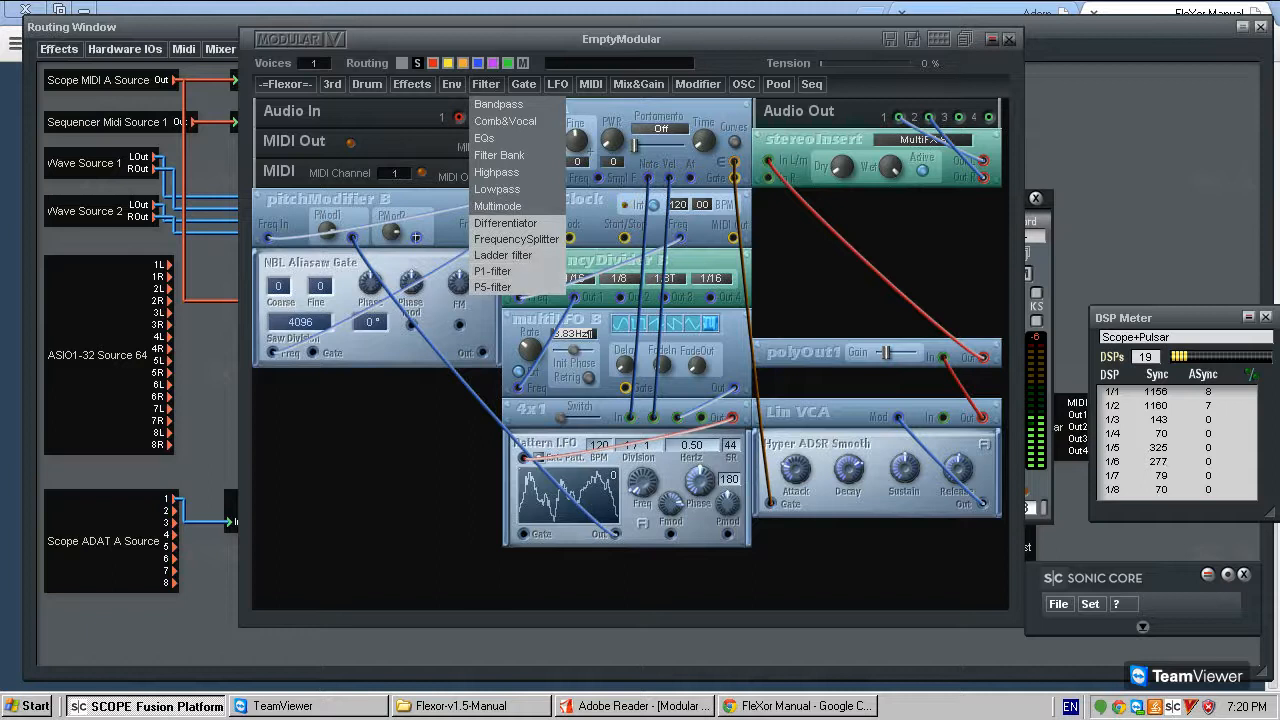
mouse_move(294, 88)
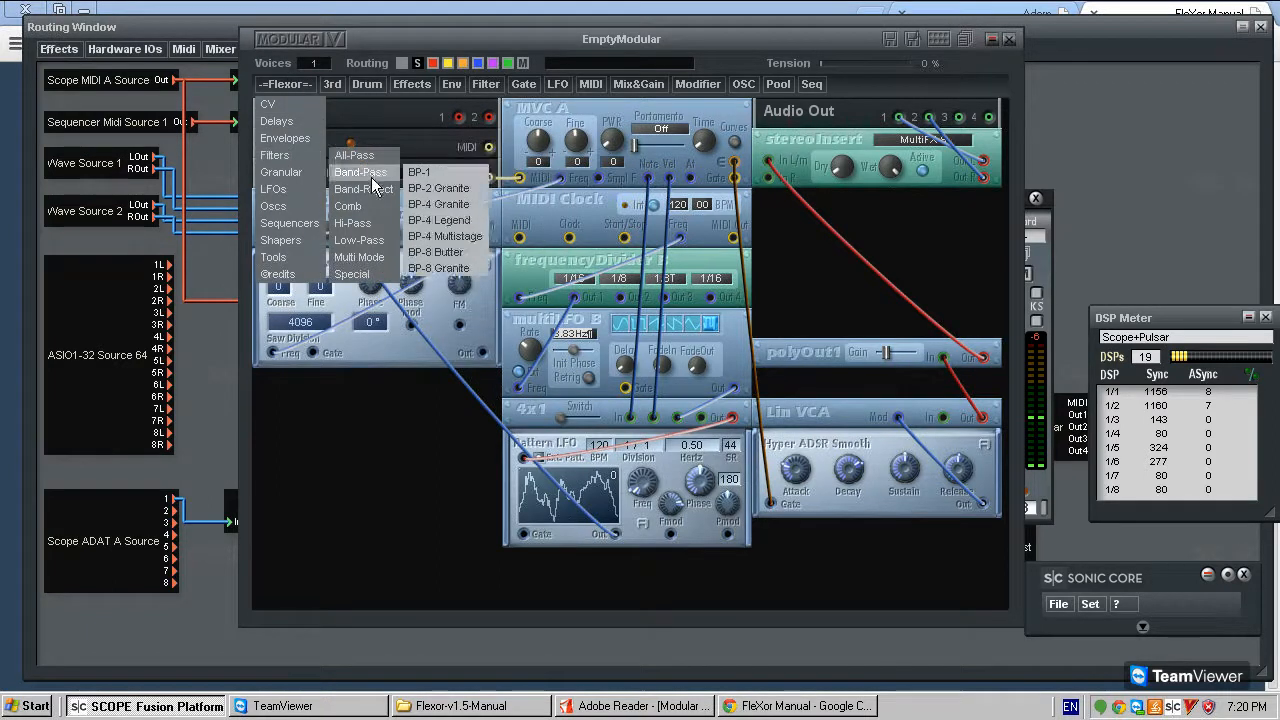
mouse_move(362, 240)
left_click(454, 258)
left_click(357, 443)
- Add FleXor's LP-4 Multistage low-pass filter between NBL Aliasaw Gate and LP-3 Rubber
left_click(289, 85)
mouse_move(310, 148)
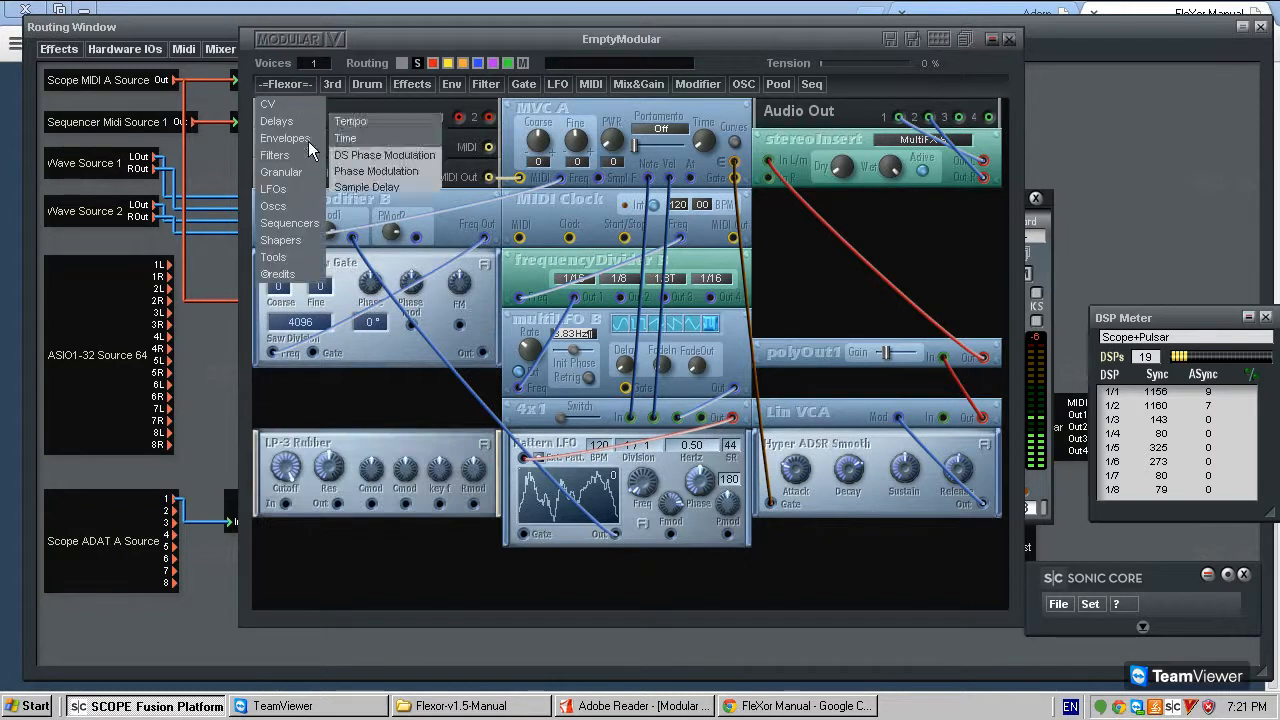
mouse_move(365, 240)
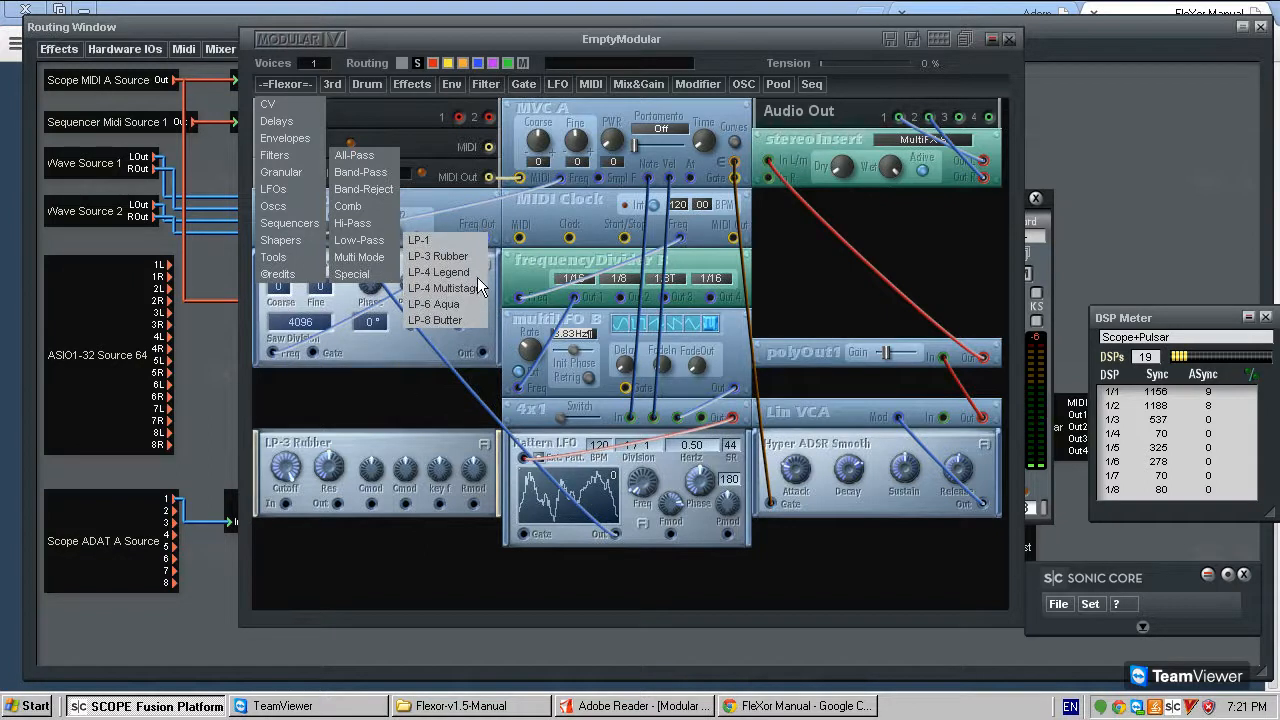
left_click(470, 288)
left_click(360, 401)
- Add FleXor's LP-6 Aqua low-pass filter directly below LP-3 Rubber
left_click(284, 84)
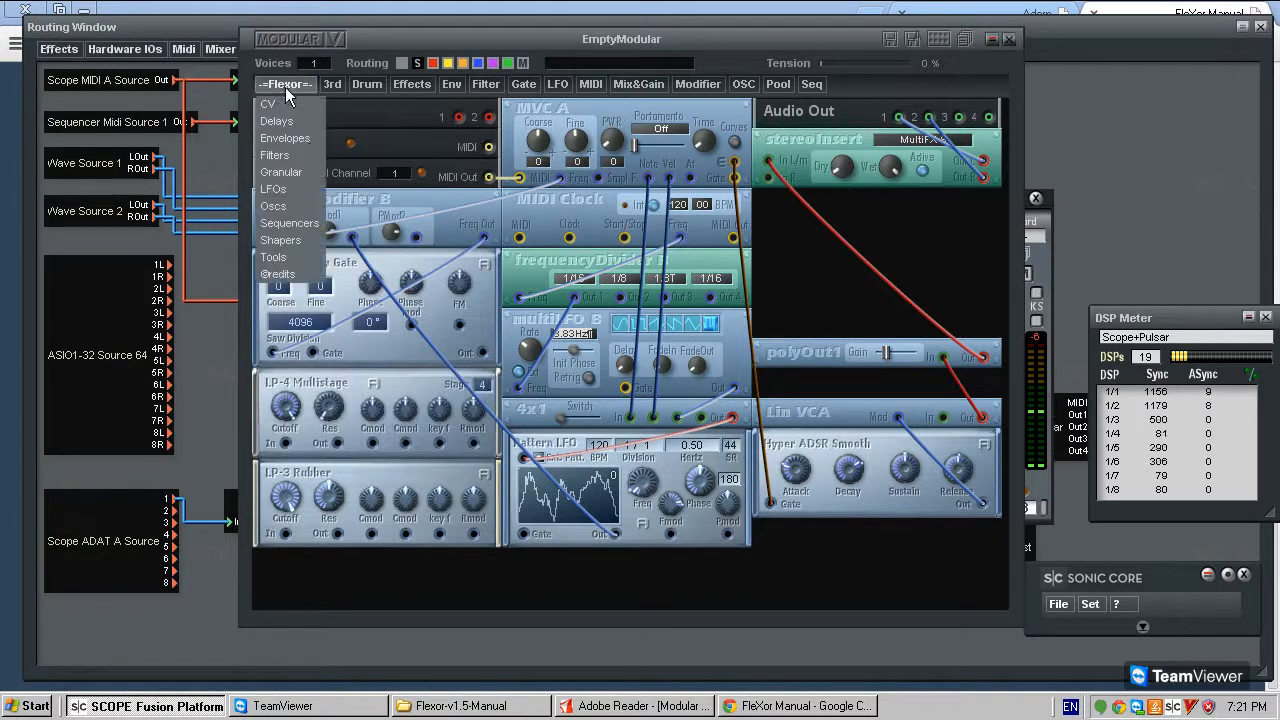
mouse_move(295, 156)
mouse_move(377, 230)
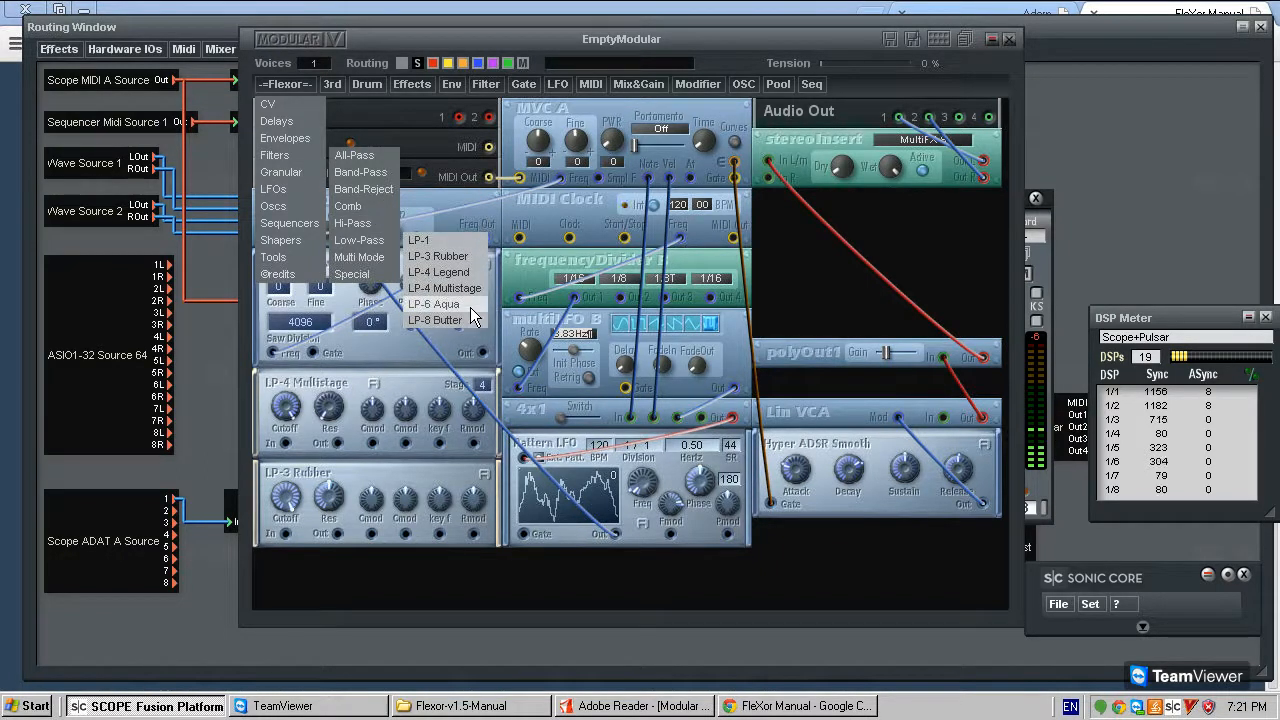
left_click(466, 305)
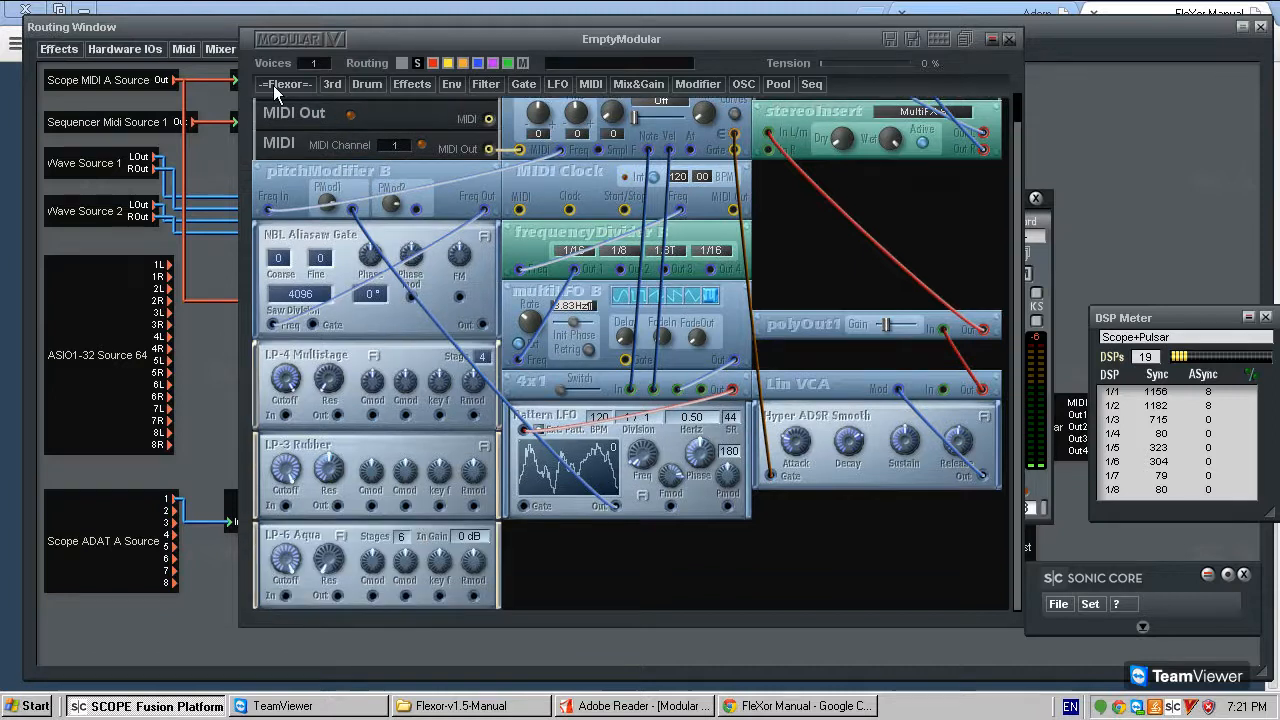
- Add FleXor's LP-8 Butter low-pass filter directly below Pattern LFO
left_click(273, 85)
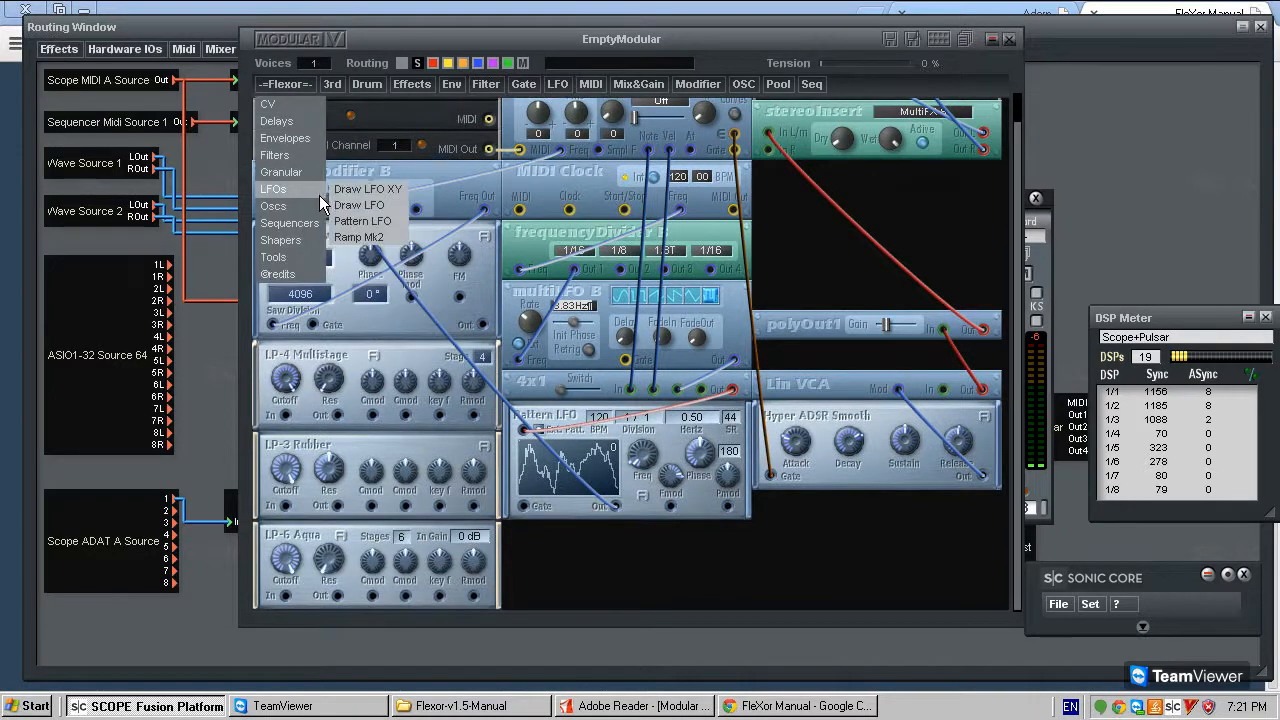
mouse_move(397, 232)
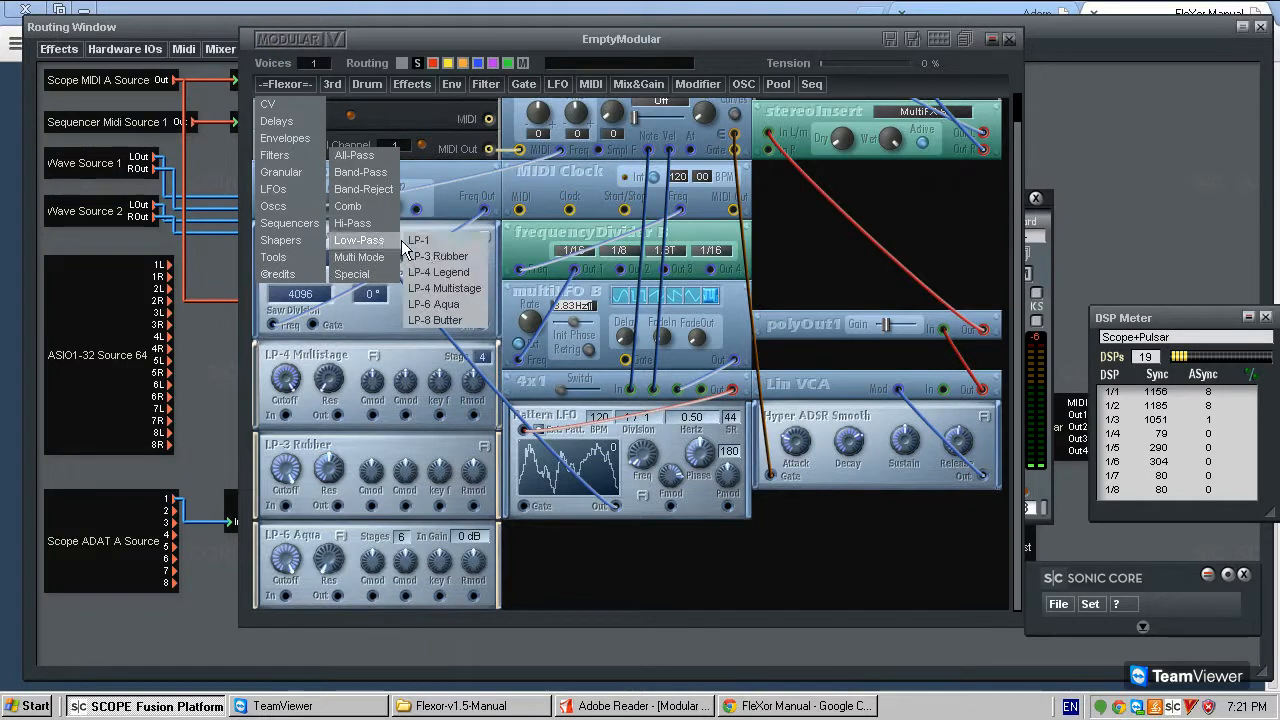
left_click(440, 320)
left_click(589, 530)
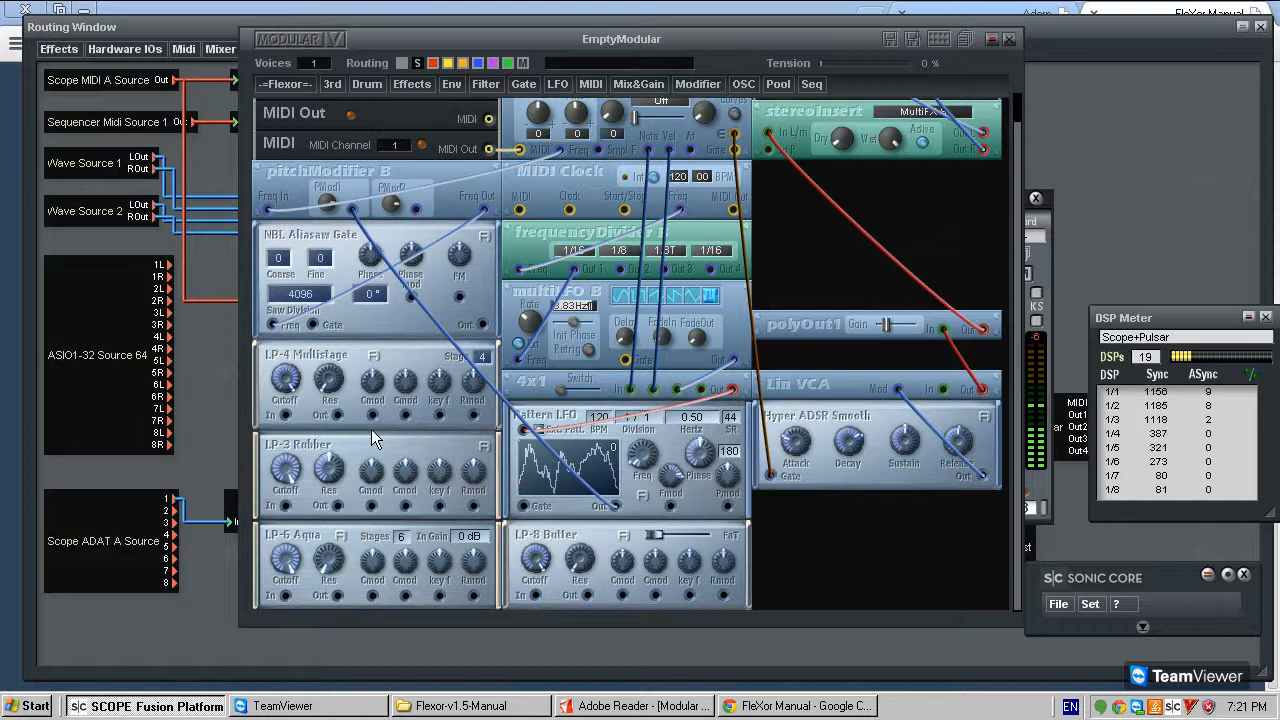
left_click(500, 87)
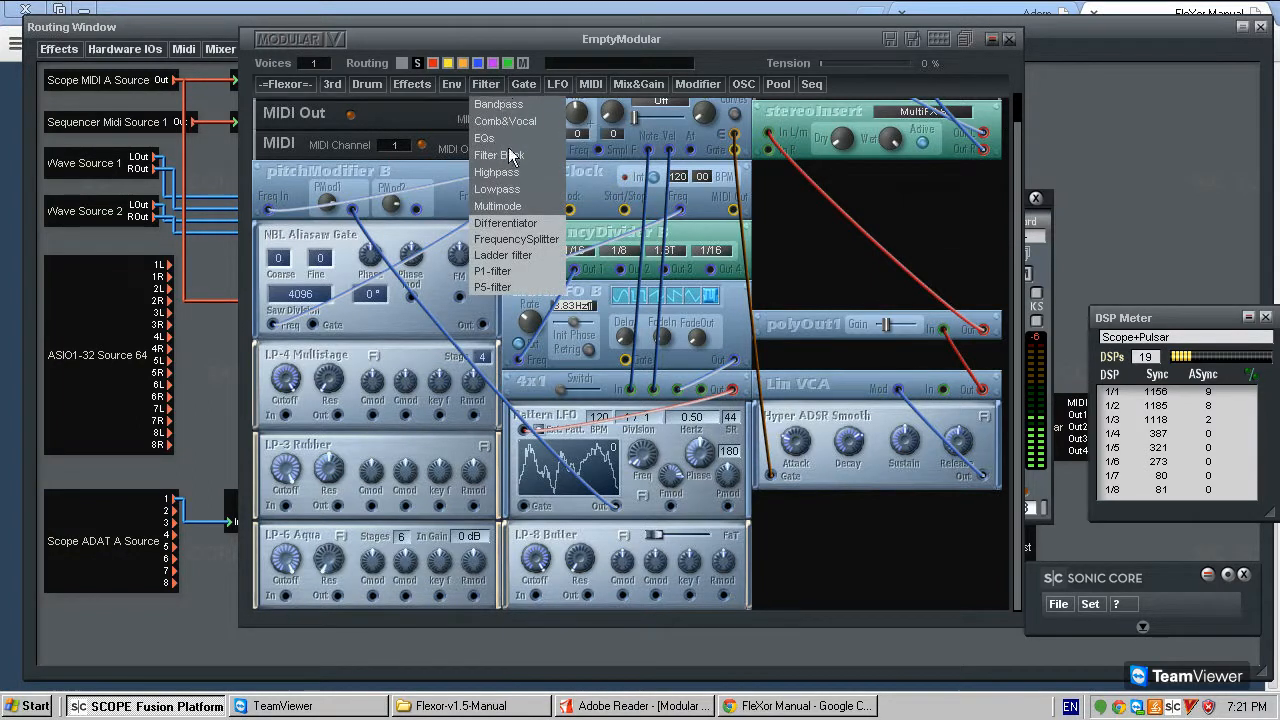
left_click(416, 362)
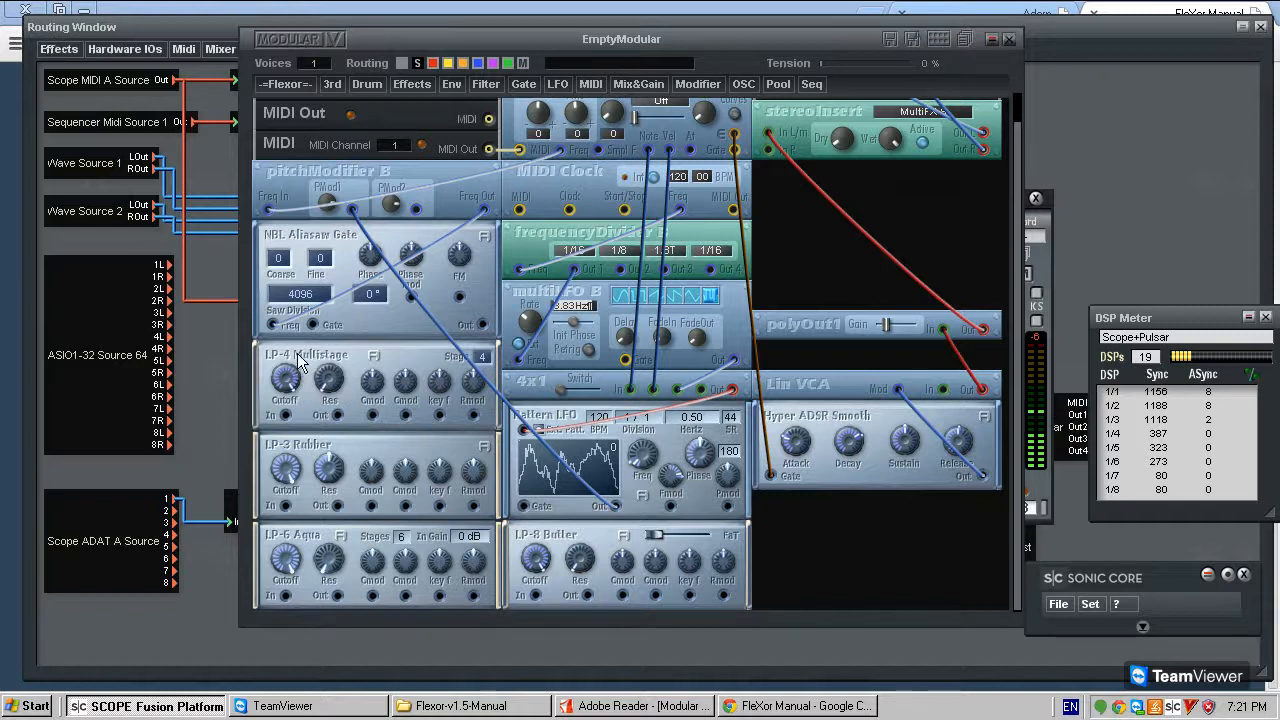
- Delete LP-4 Multistage and move LP-3 Rubber up directly below NBL Aliasaw Gate
left_click_drag(309, 356, 310, 357)
key("Delete")
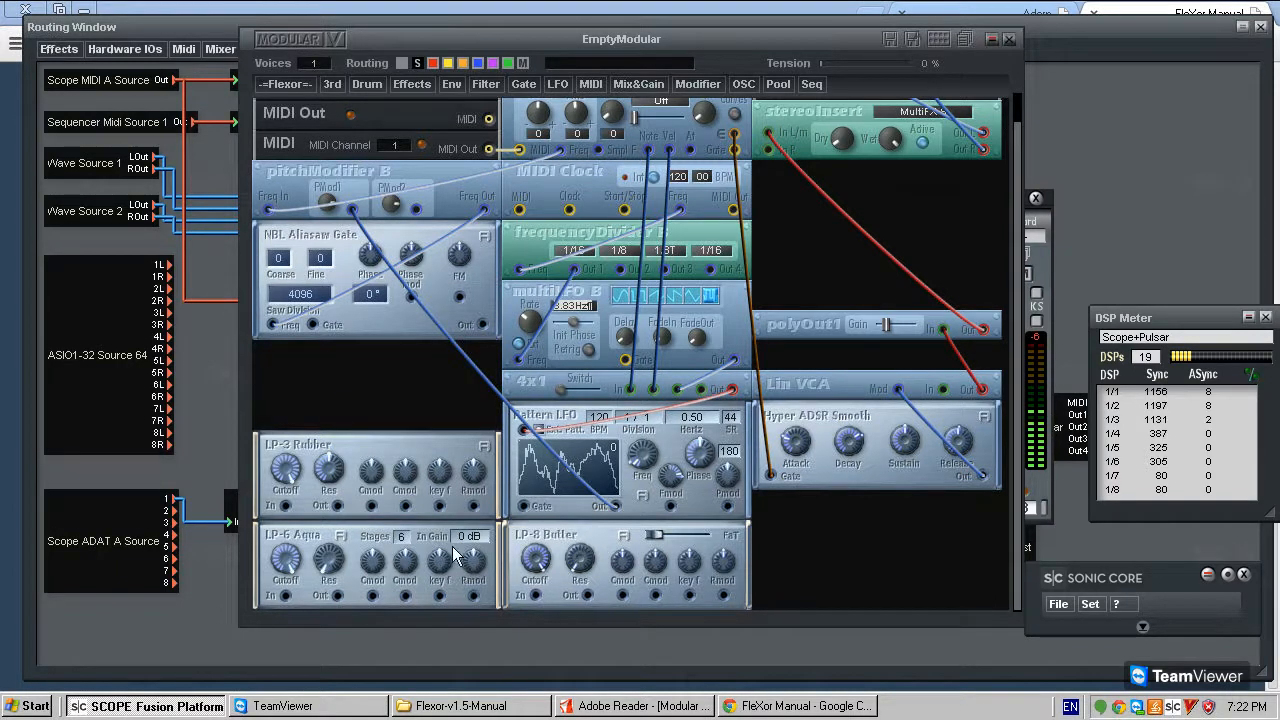
left_click_drag(339, 449, 340, 360)
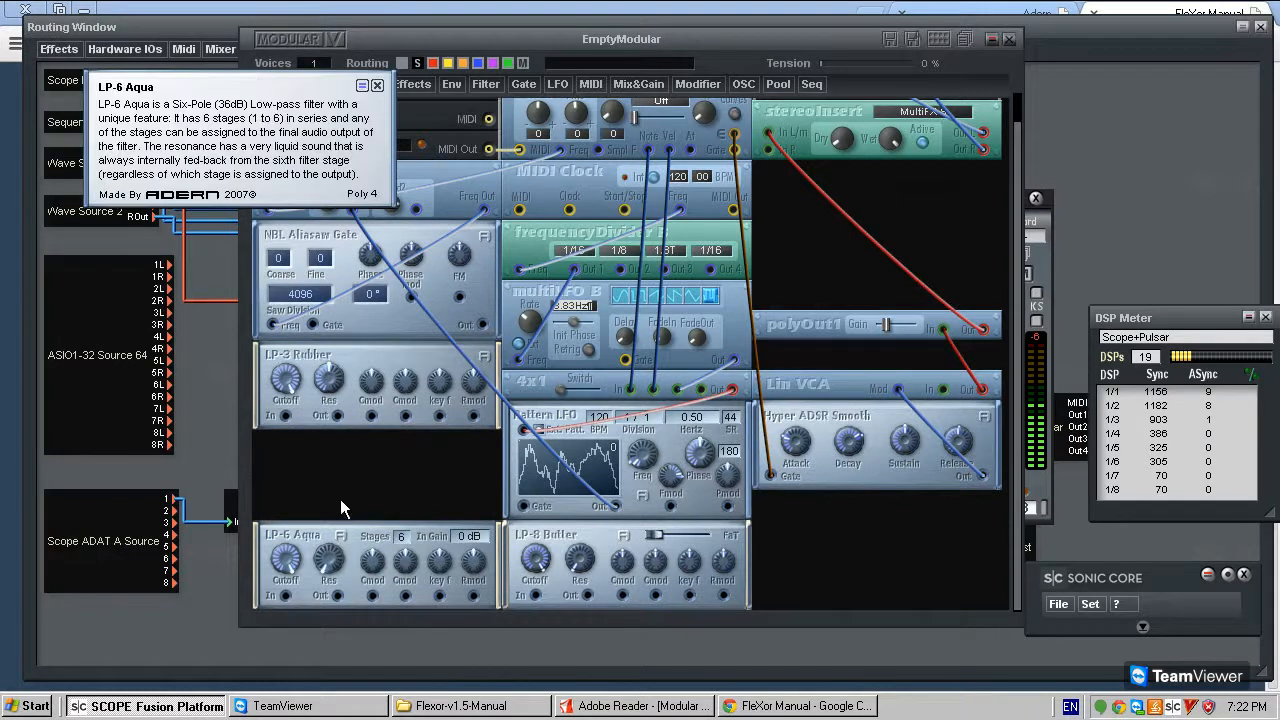
- Read and close the LP-6 Aqua module description
left_click(378, 86)
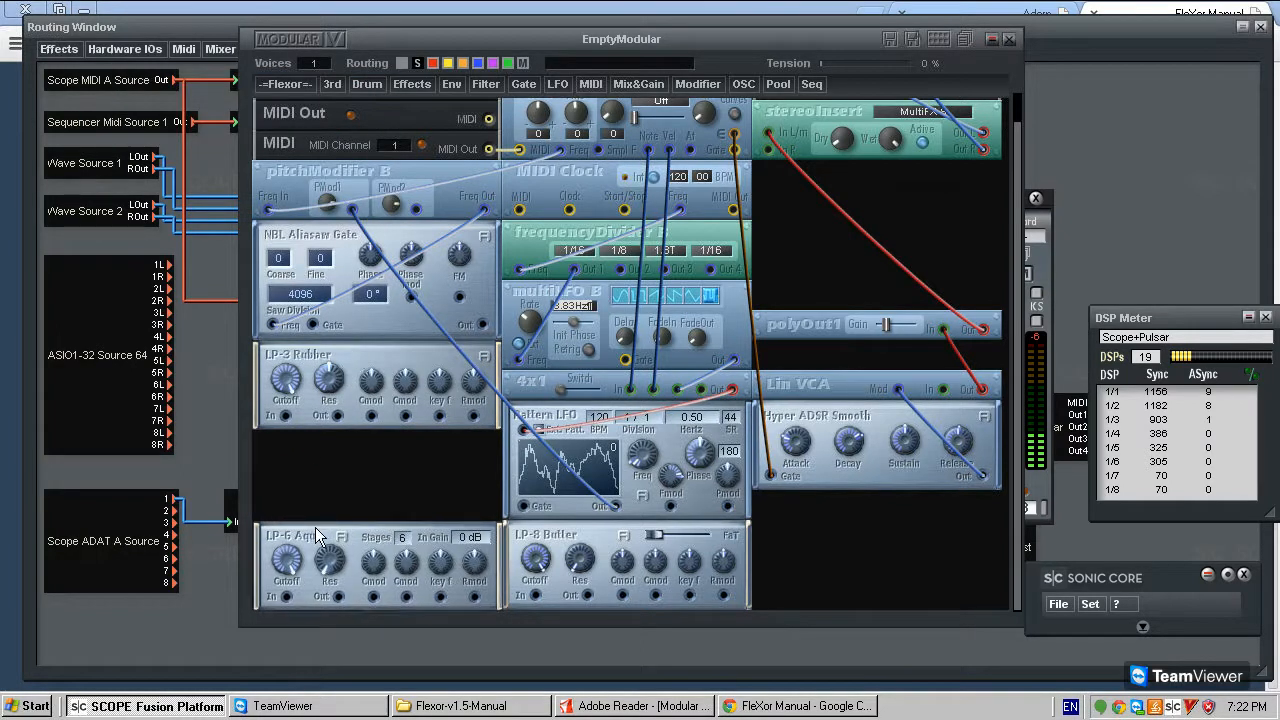
- Stack the LP-6 Aqua and LP-8 Butter filters directly below LP-3 Rubber
left_click_drag(315, 527, 312, 440)
left_click_drag(565, 541, 316, 543)
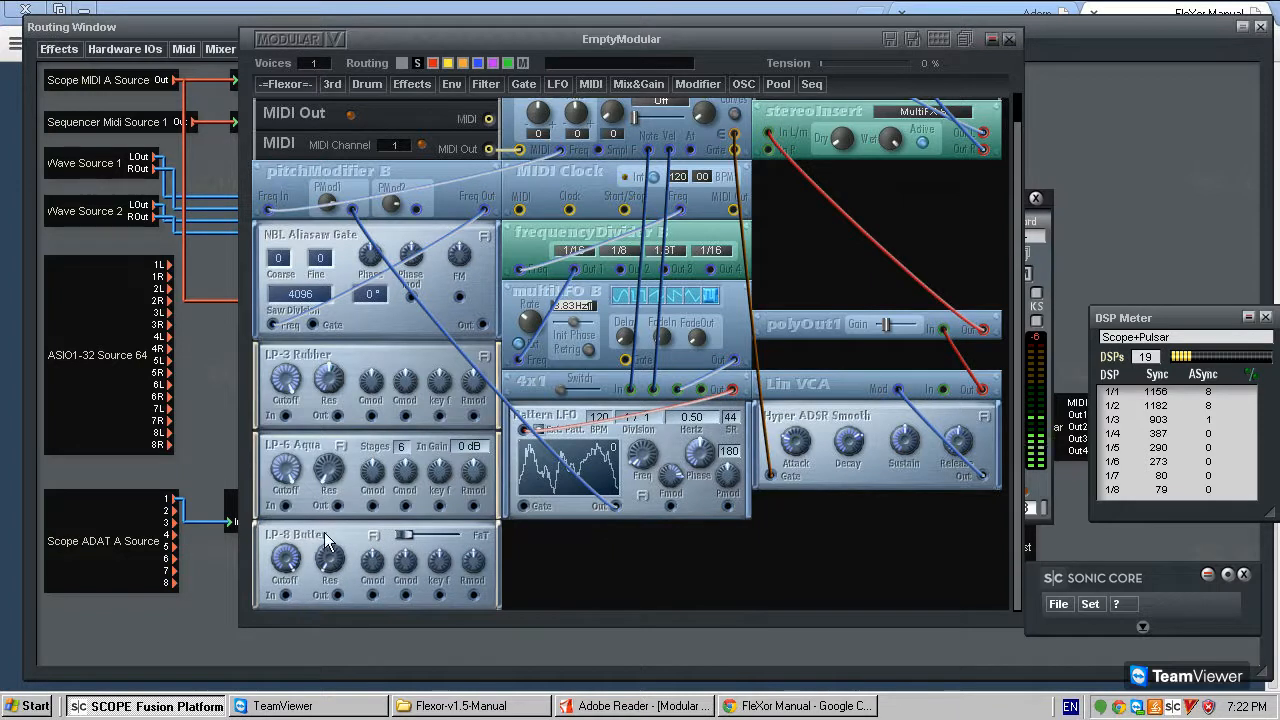
- Read the LP-3 Rubber module description and close it
left_click(485, 362)
left_click_drag(330, 207, 620, 359)
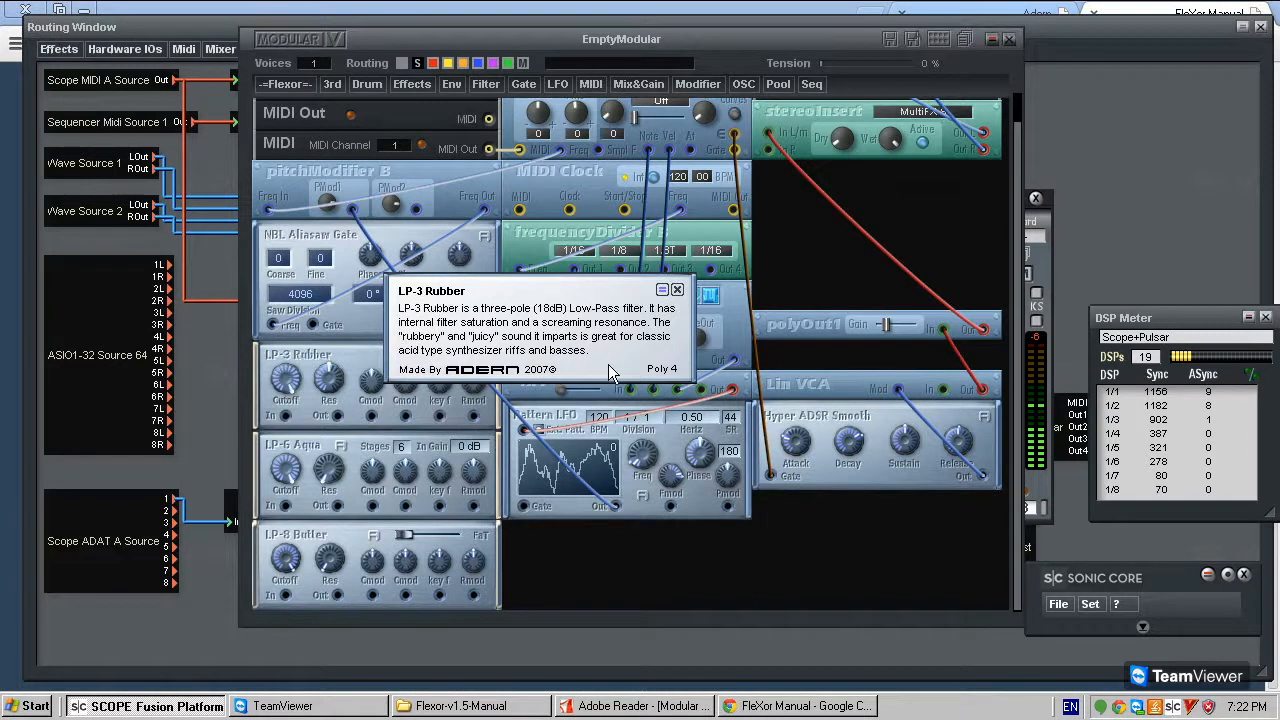
left_click(677, 290)
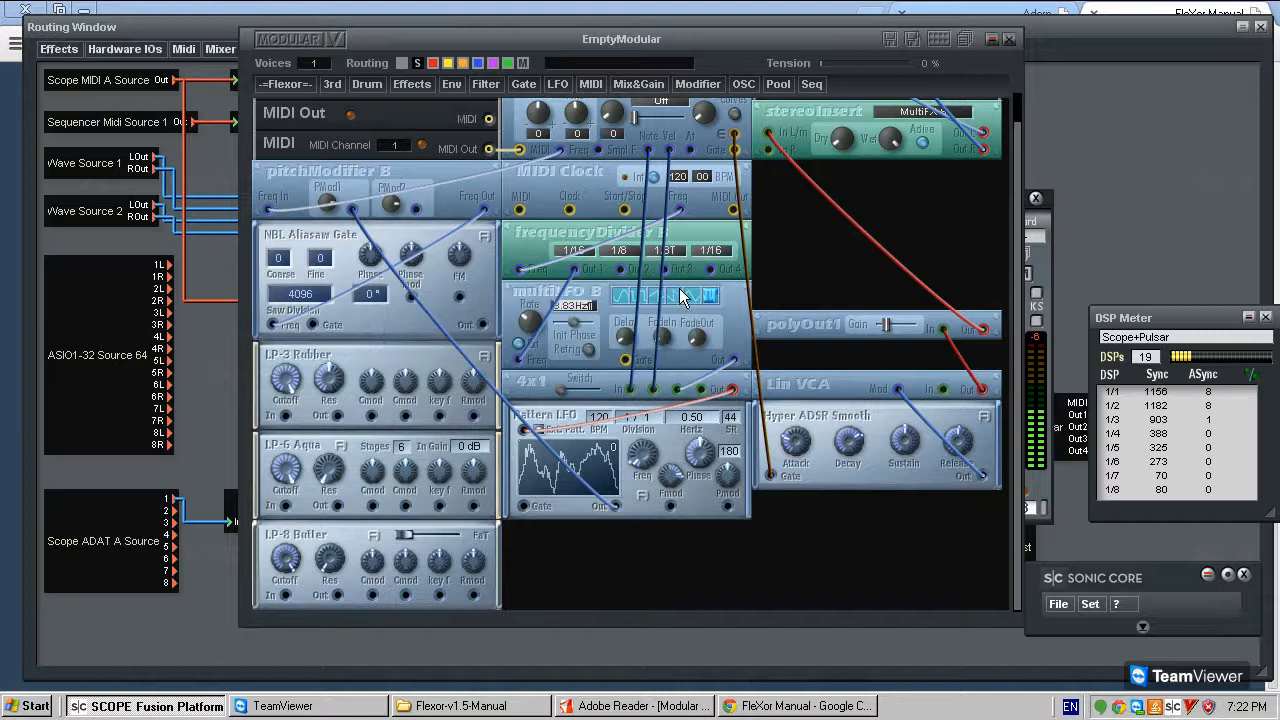
mouse_move(349, 353)
left_mouse_down()
mouse_move(379, 344)
mouse_move(387, 361)
mouse_move(358, 357)
left_mouse_up()
left_click(487, 356)
left_click(677, 290)
- Read the LP-6 Aqua module description about its filter stages and set its Stages value to 4
left_click_drag(308, 453, 319, 450)
left_click(340, 448)
left_click_drag(290, 181, 566, 462)
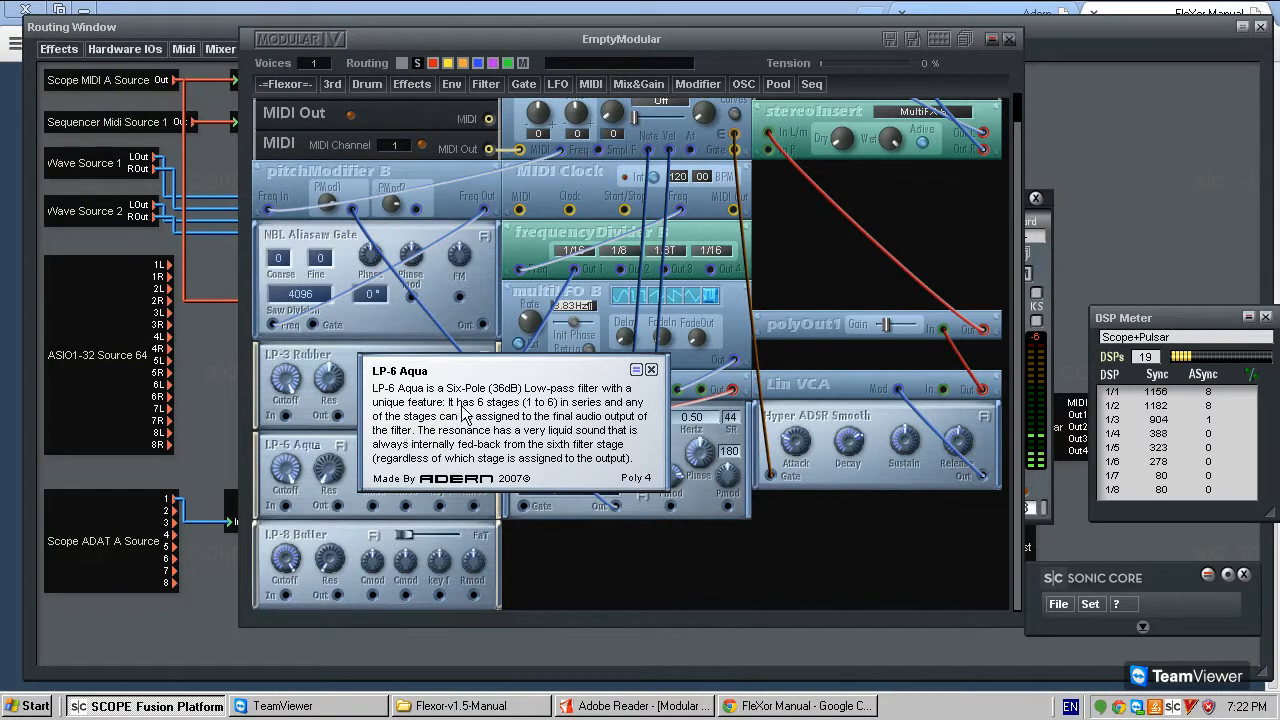
left_click(651, 369)
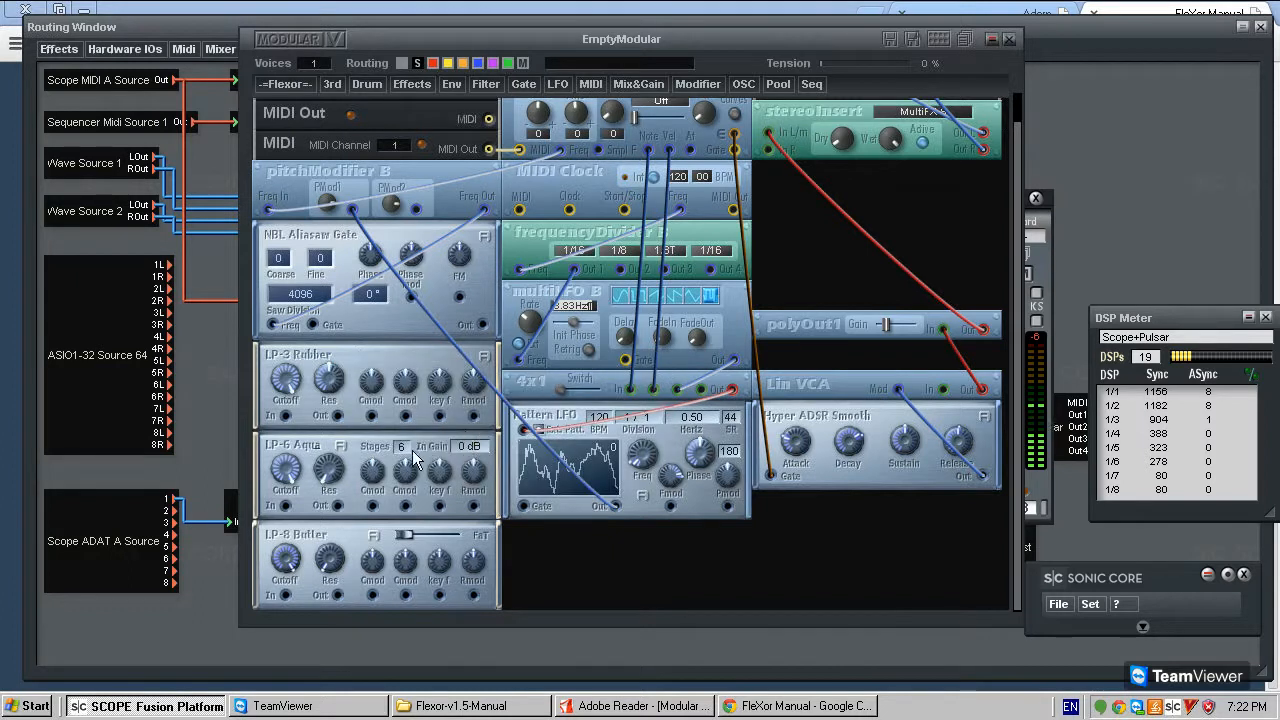
left_click_drag(408, 449, 410, 521)
left_click(341, 447)
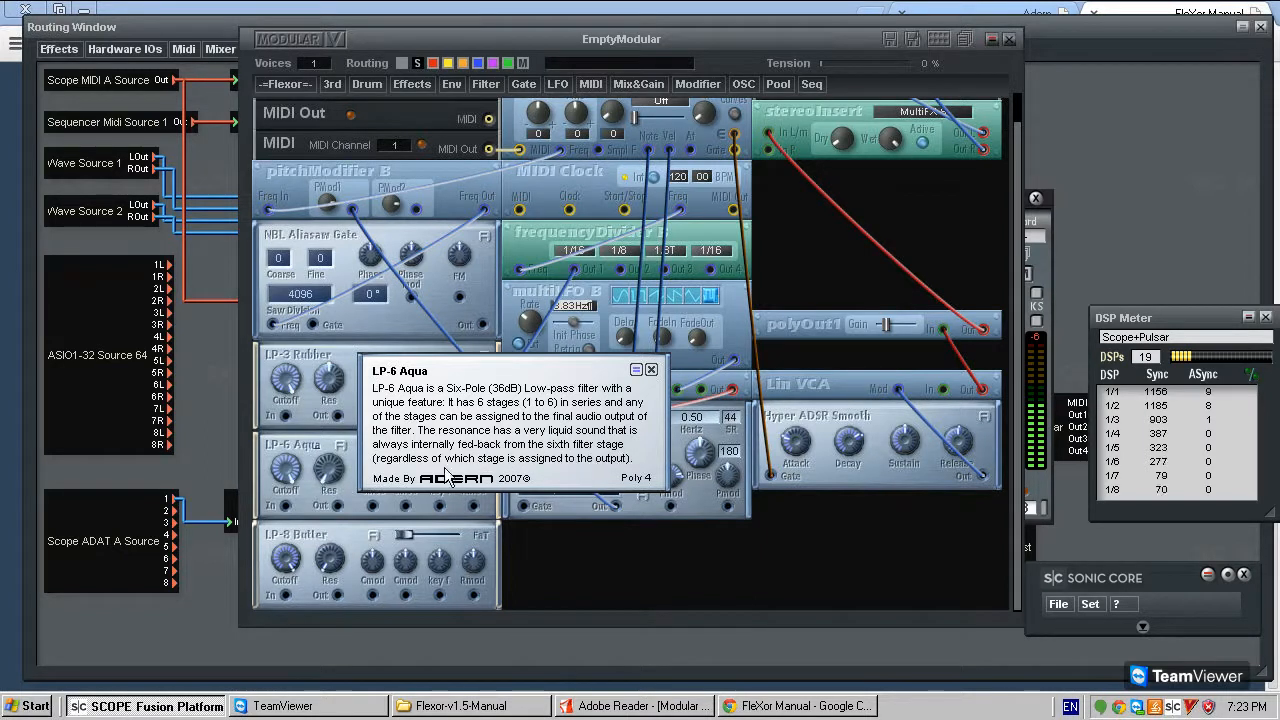
left_click(651, 370)
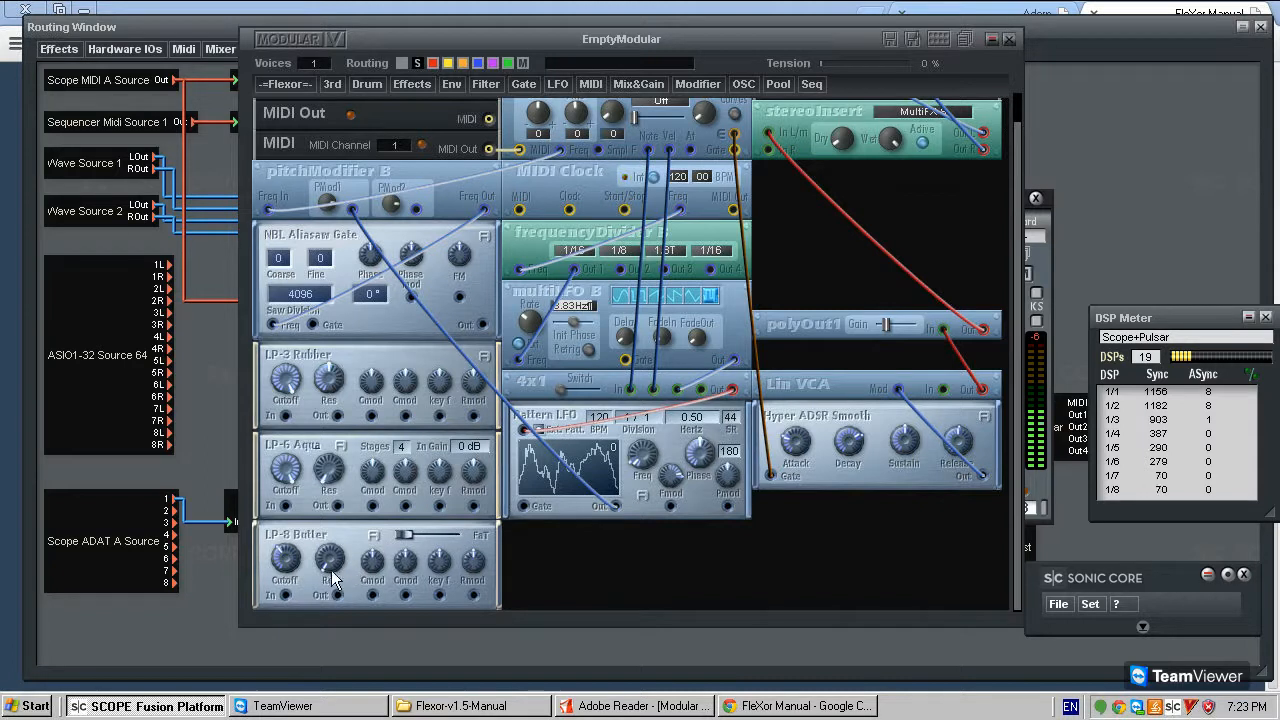
- Move LP-8 Butter's slider fully toward FaT
mouse_move(433, 540)
left_mouse_down()
mouse_move(466, 538)
mouse_move(431, 538)
mouse_move(460, 542)
mouse_move(448, 546)
left_mouse_up()
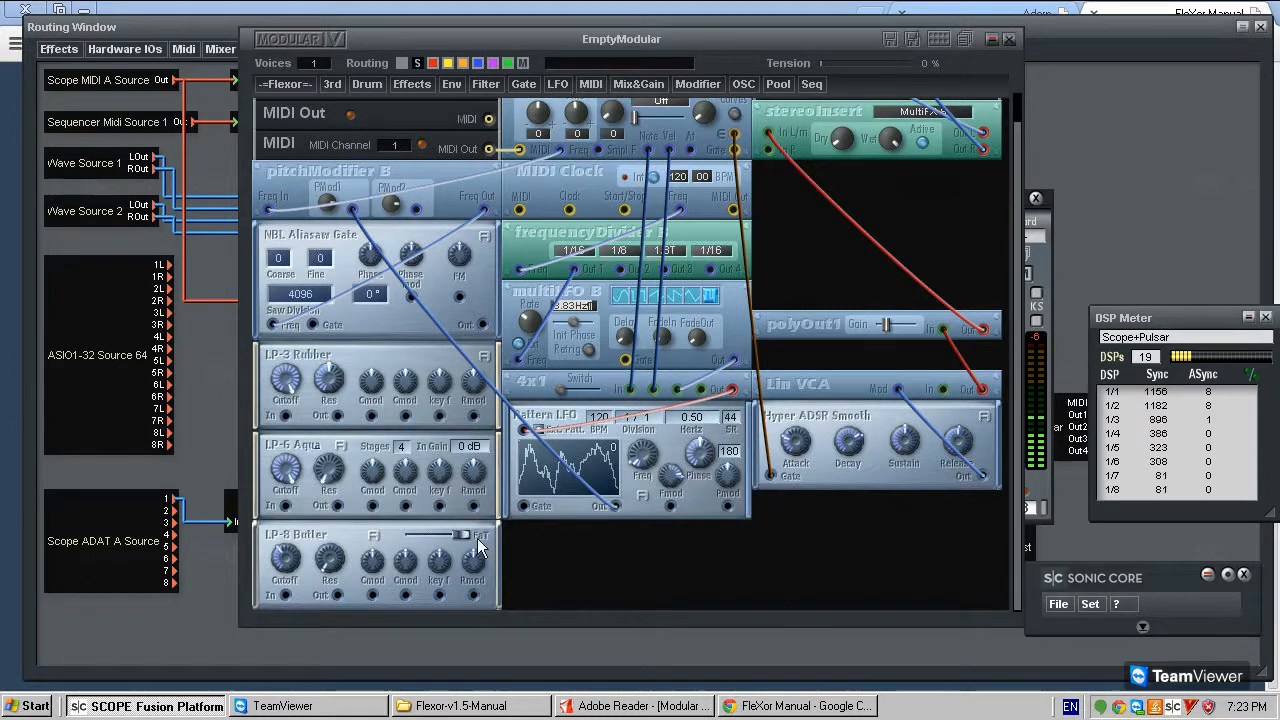
- Remove the LP-8 Butter and LP-3 Rubber filters and move LP-6 Aqua up near NBL Aliasaw Gate
mouse_move(335, 536)
left_mouse_down()
mouse_move(357, 542)
mouse_move(343, 541)
left_mouse_up()
right_click(343, 541)
left_click(392, 578)
right_click(377, 374)
right_click(323, 386)
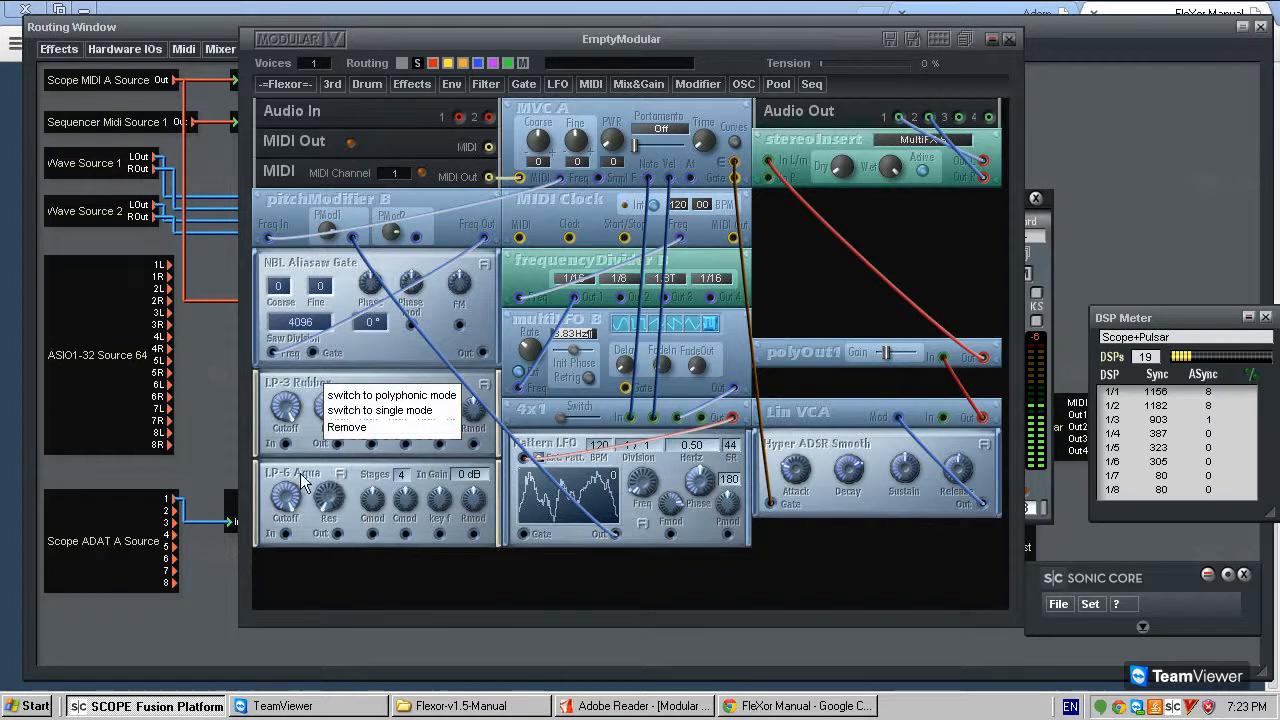
left_click(343, 429)
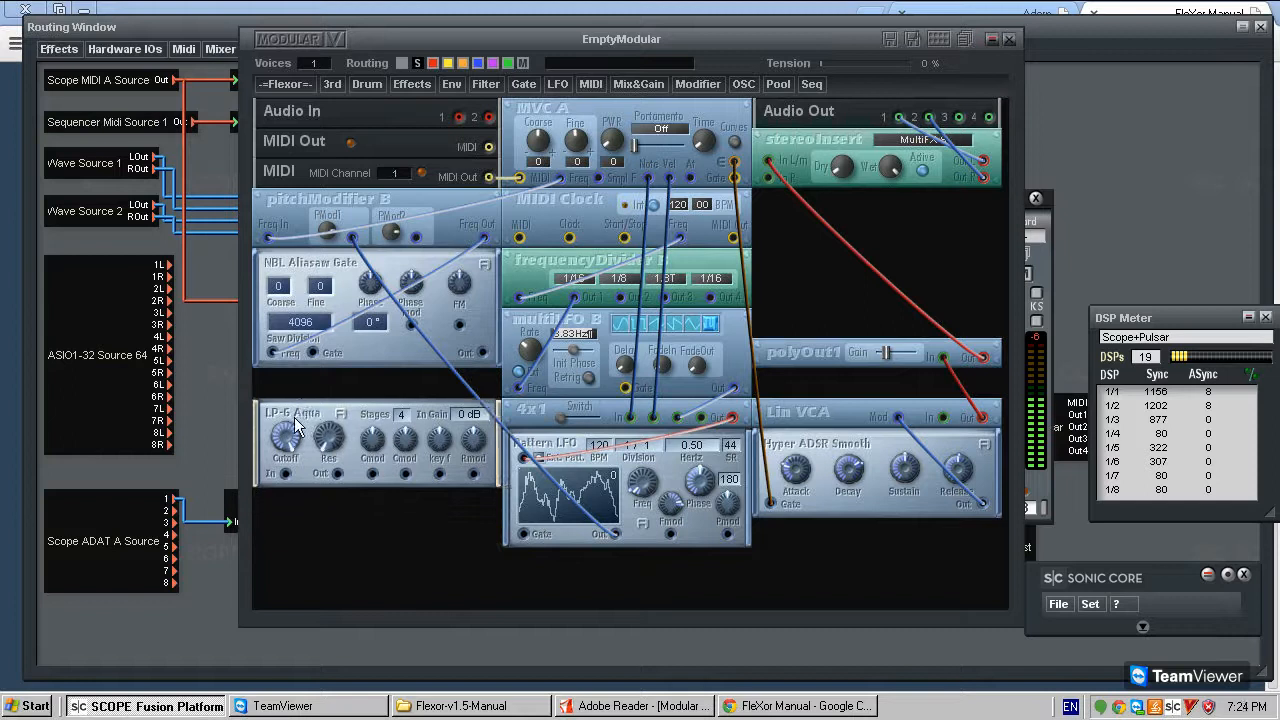
left_click_drag(1199, 321, 1114, 332)
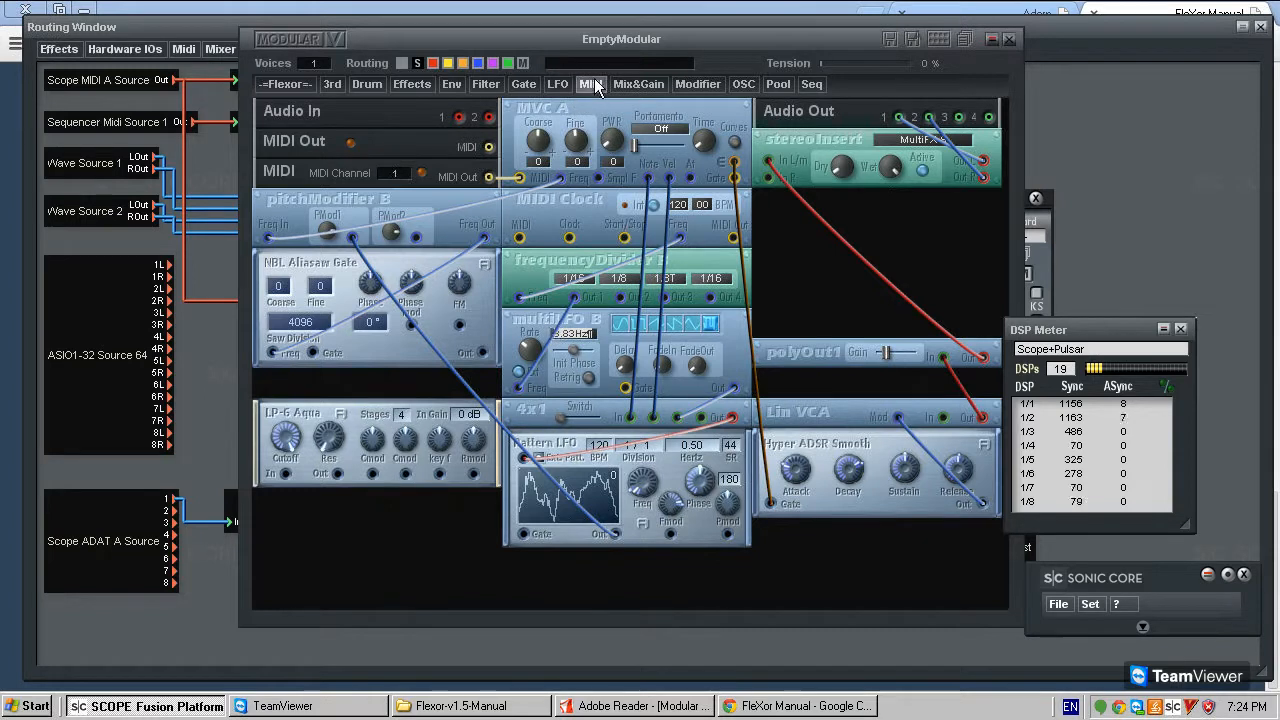
left_click(650, 84)
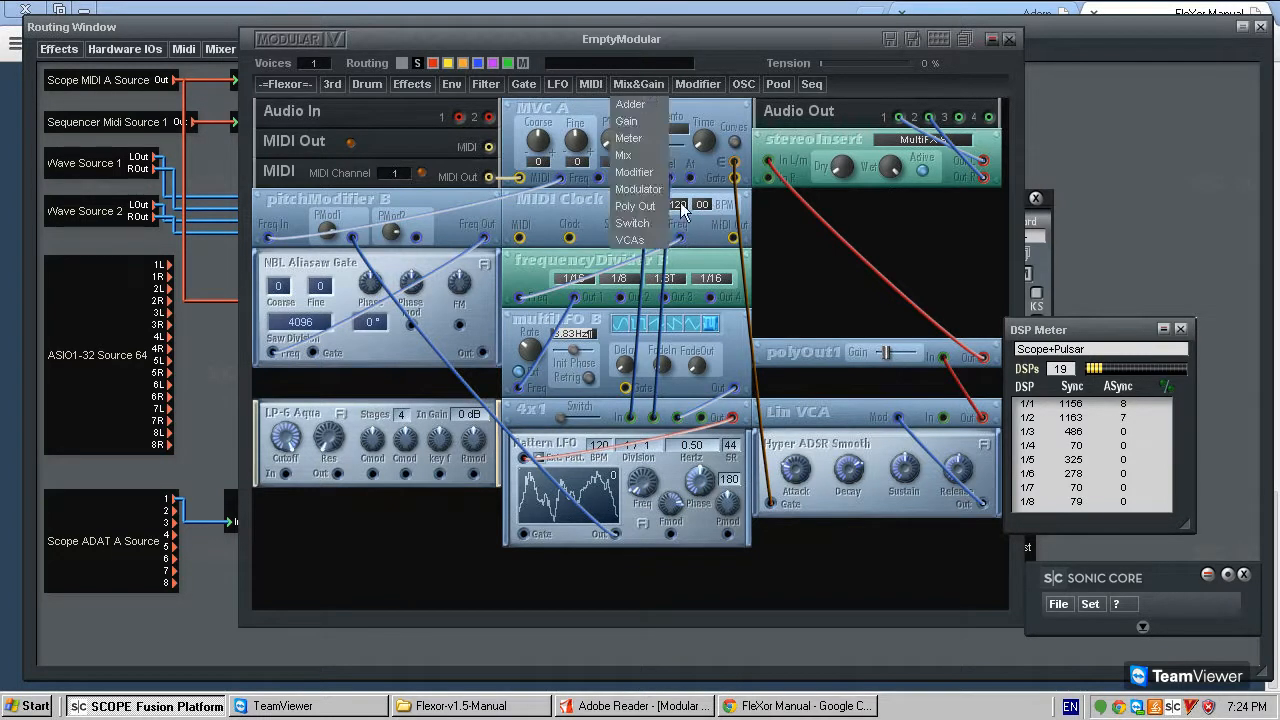
left_click(901, 249)
mouse_move(475, 216)
left_mouse_down()
mouse_move(470, 203)
mouse_move(474, 220)
left_mouse_up()
left_click_drag(333, 424, 239, 415)
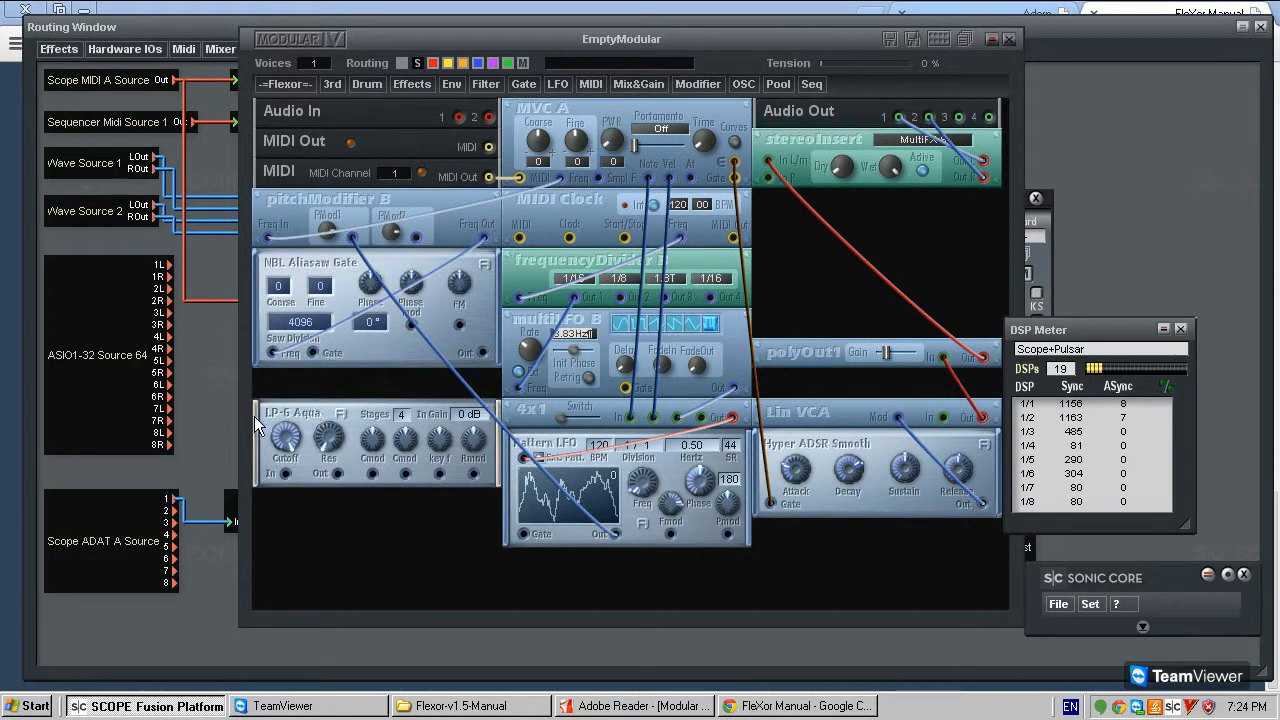
- Reopen the LP-6 Aqua description, check its polyphony rating, and close it
left_click(258, 413)
left_click(341, 414)
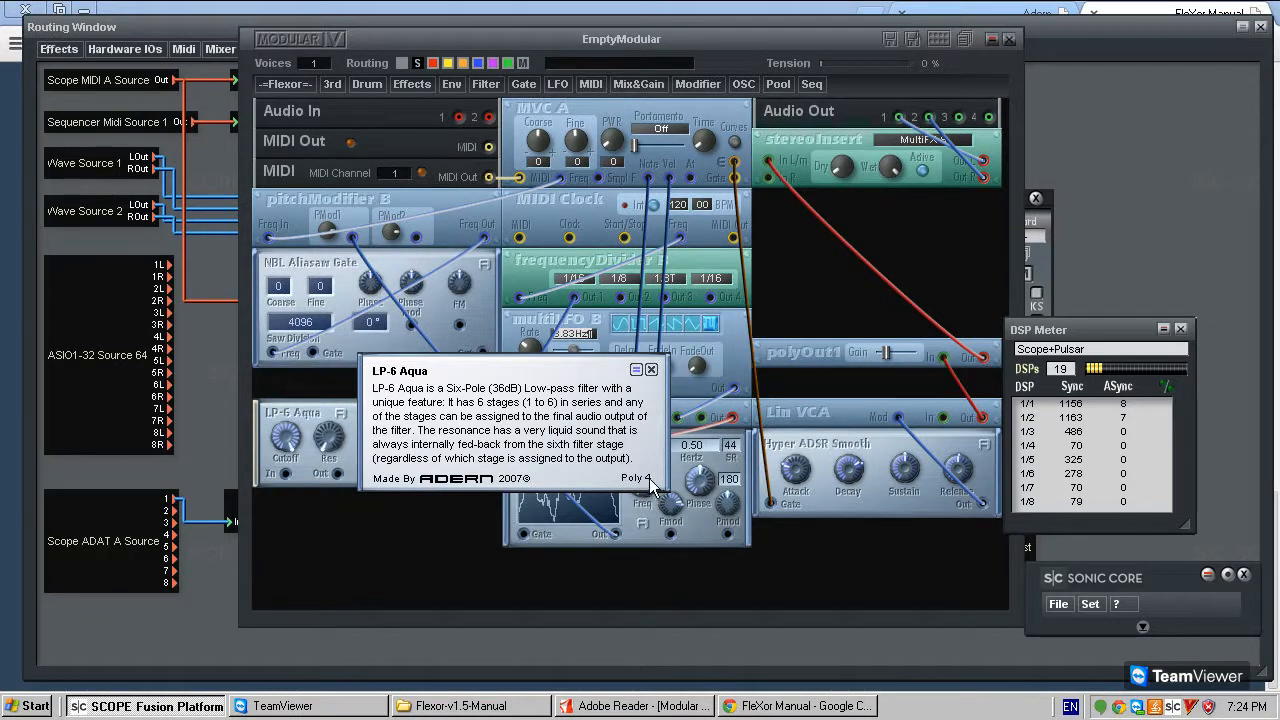
left_click_drag(653, 451, 592, 448)
left_click(590, 369)
left_click_drag(328, 417, 355, 414)
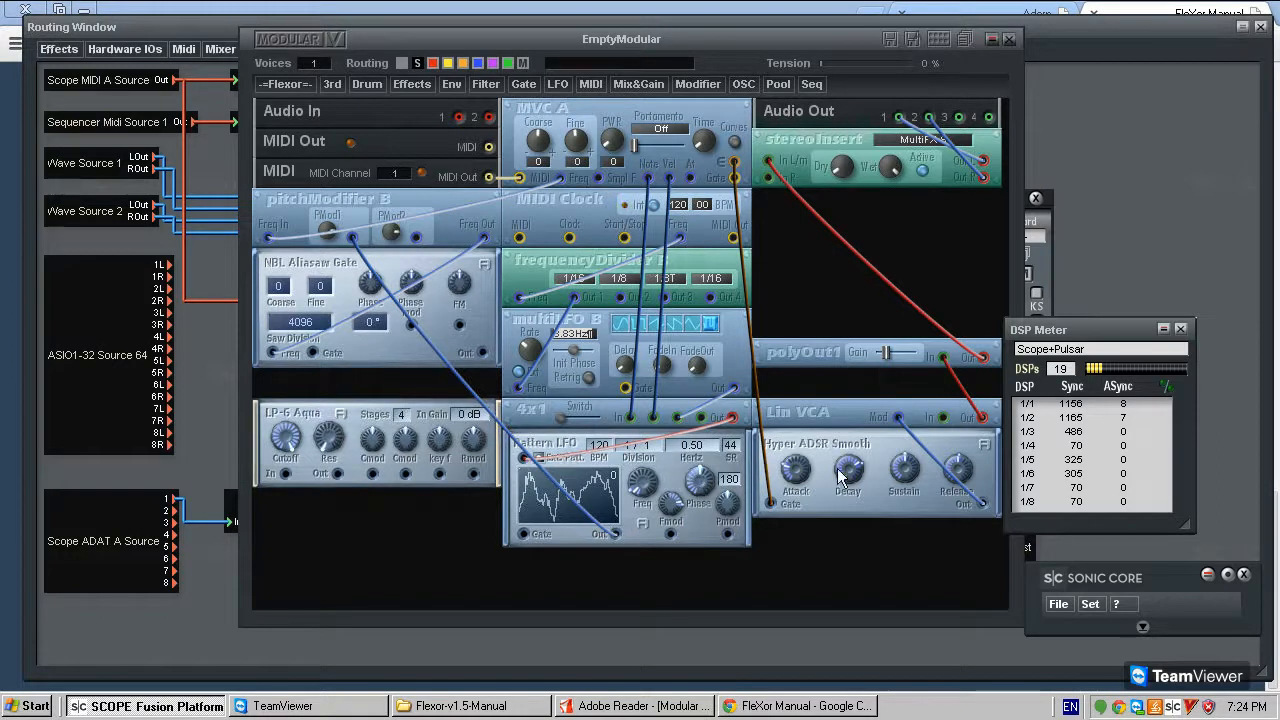
- Check the polyphony rating in the Pattern LFO description and close it
left_click(643, 521)
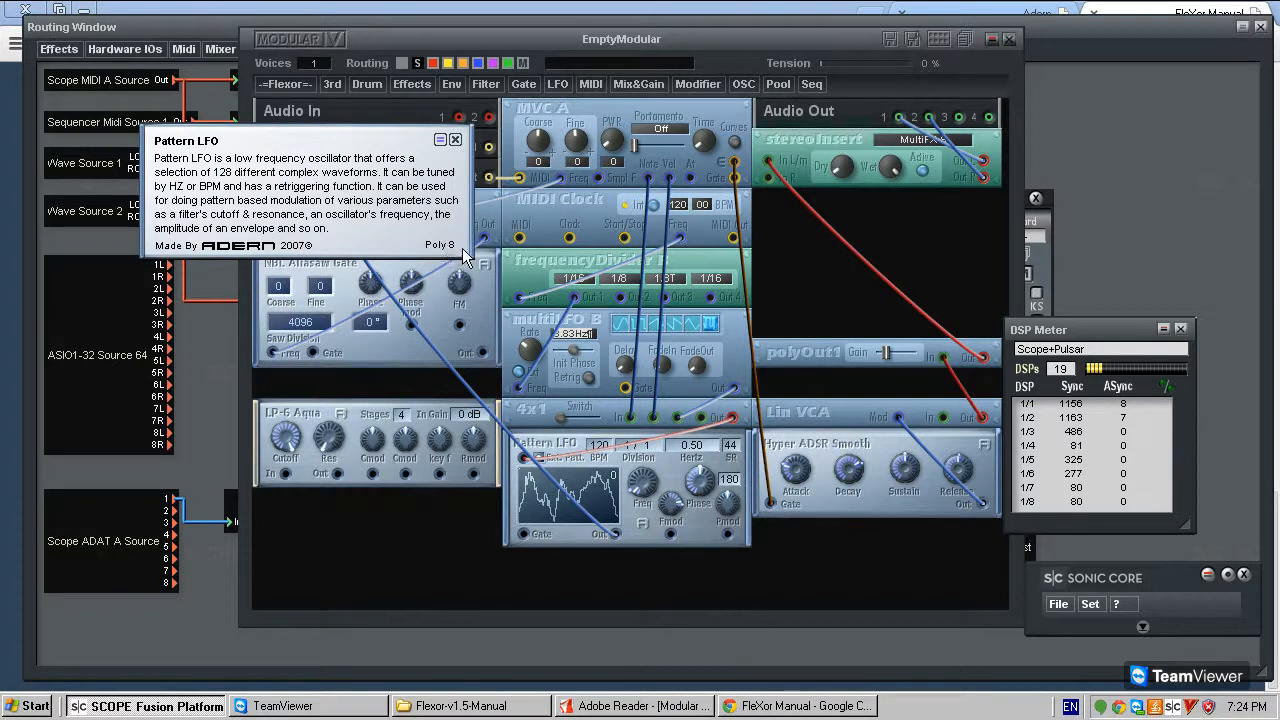
left_click(455, 140)
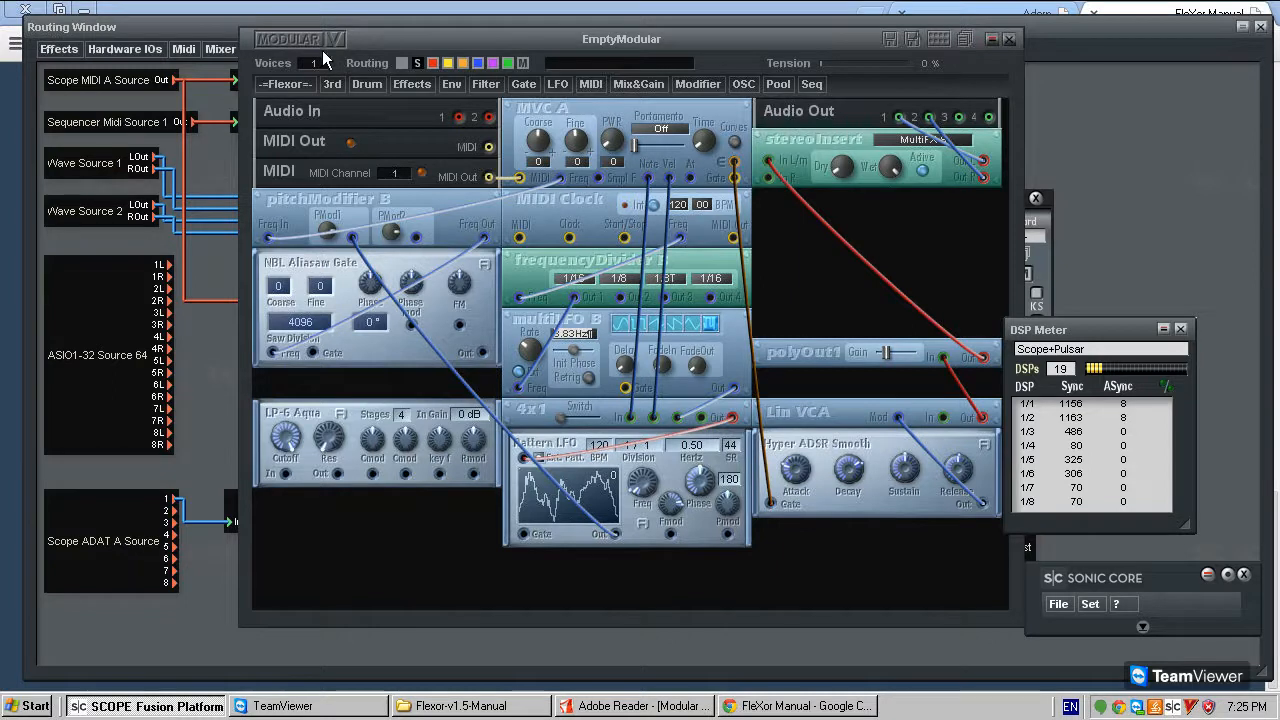
left_click_drag(375, 42, 376, 45)
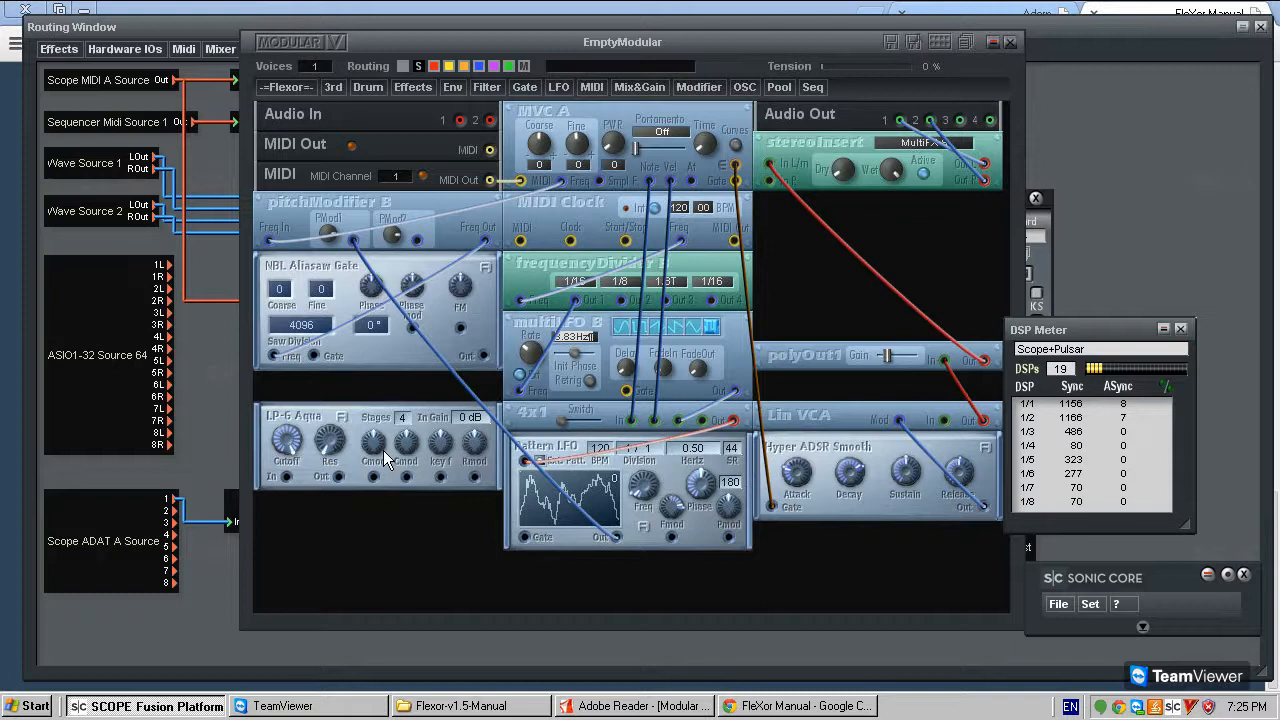
- Enlarge the DSP Meter to list every DSP and place it beside the modular window
left_click_drag(1090, 321, 1087, 277)
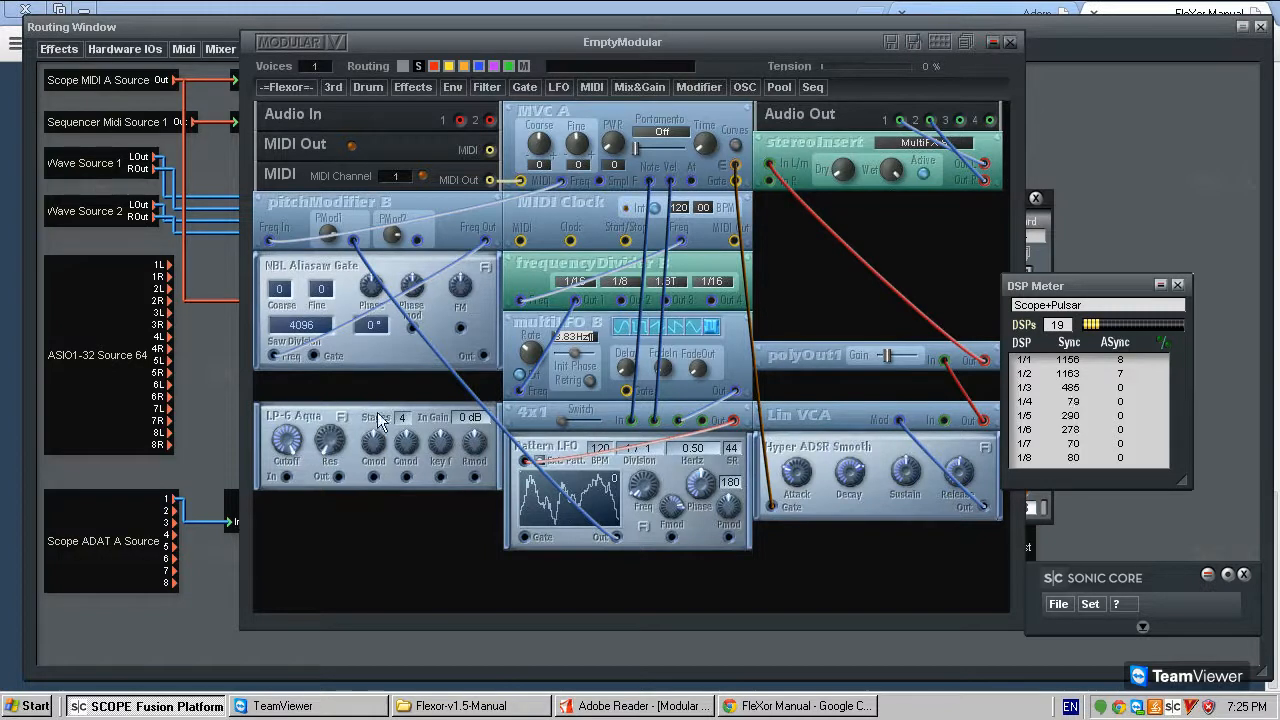
left_click_drag(1184, 482, 1192, 688)
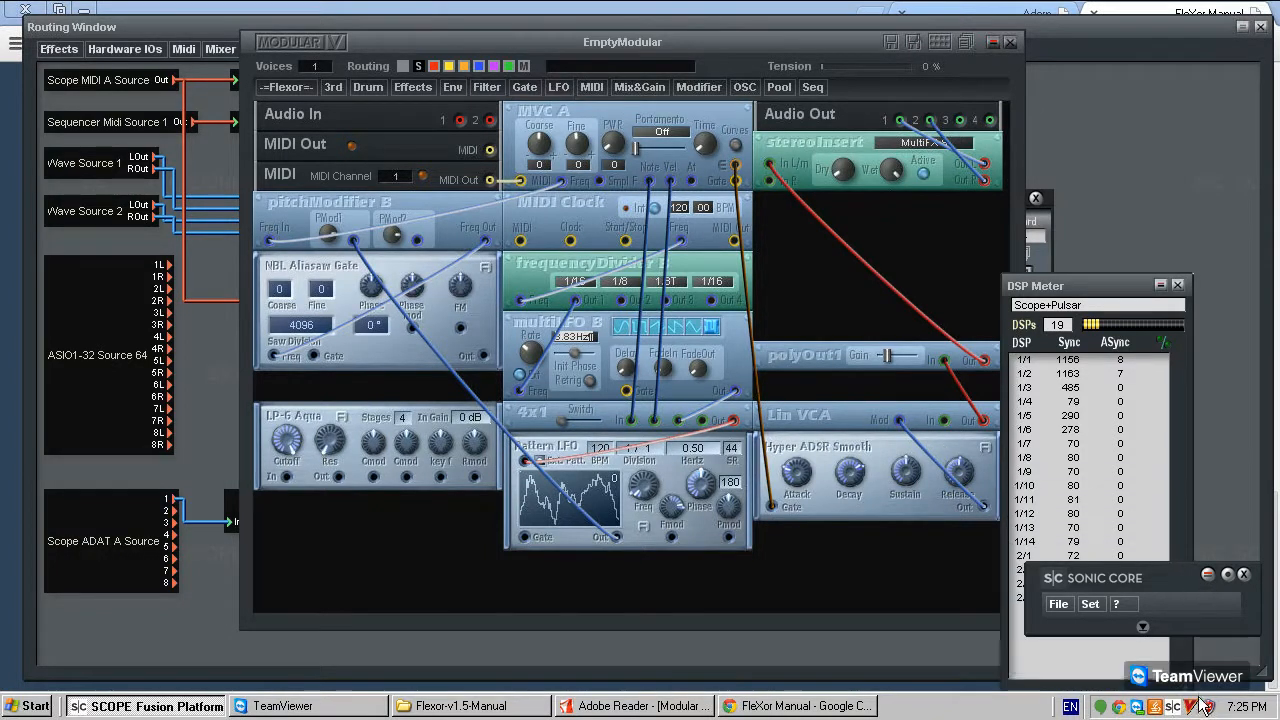
left_click_drag(1102, 293, 1057, 125)
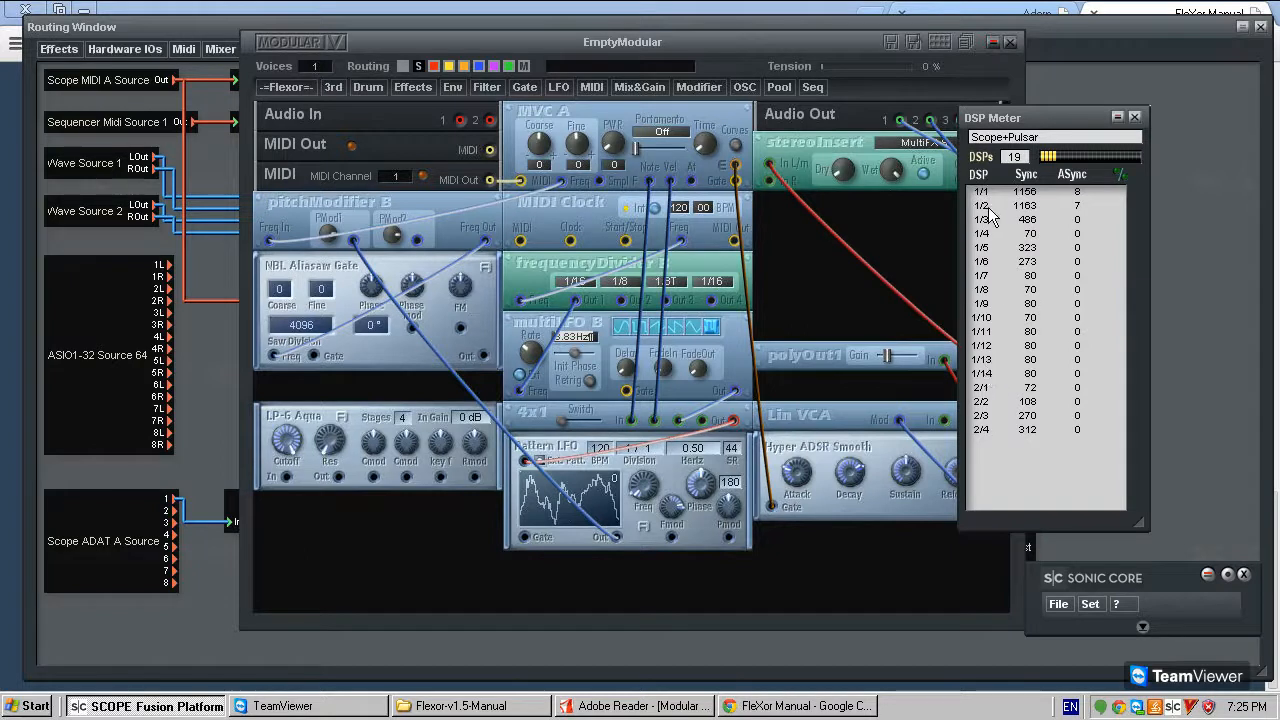
left_click_drag(977, 175, 977, 177)
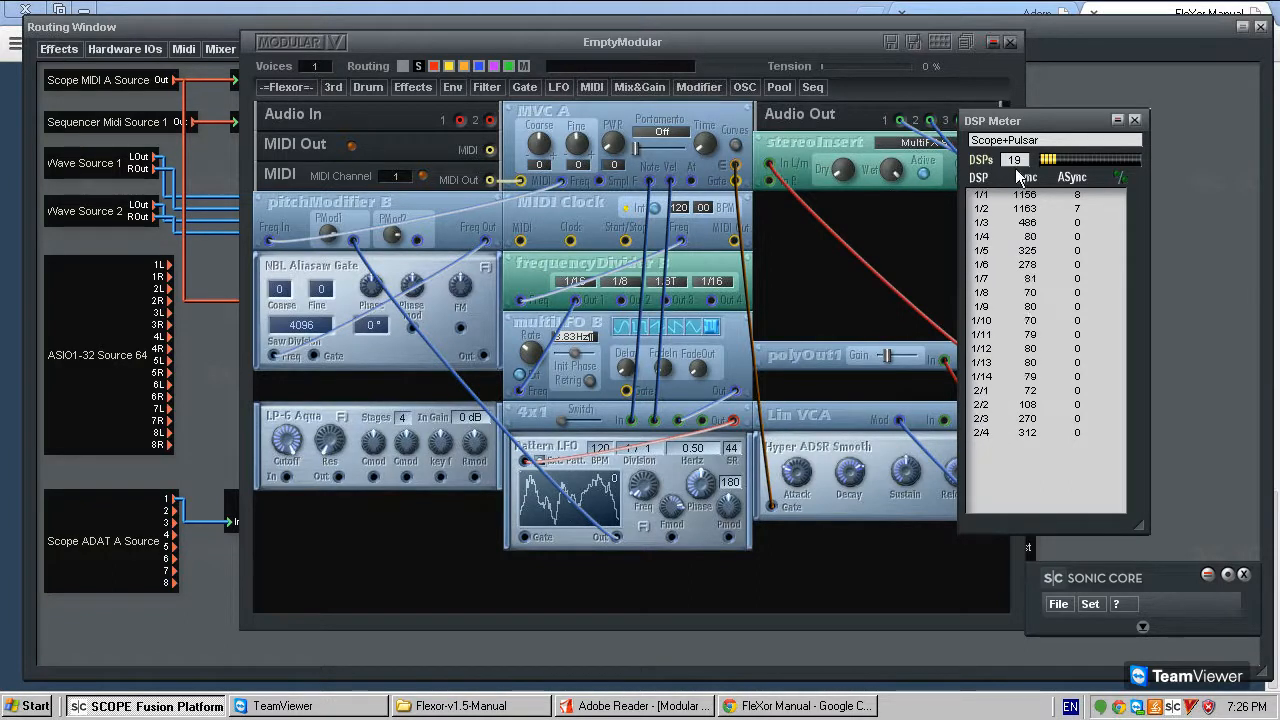
left_click_drag(1071, 122, 1160, 124)
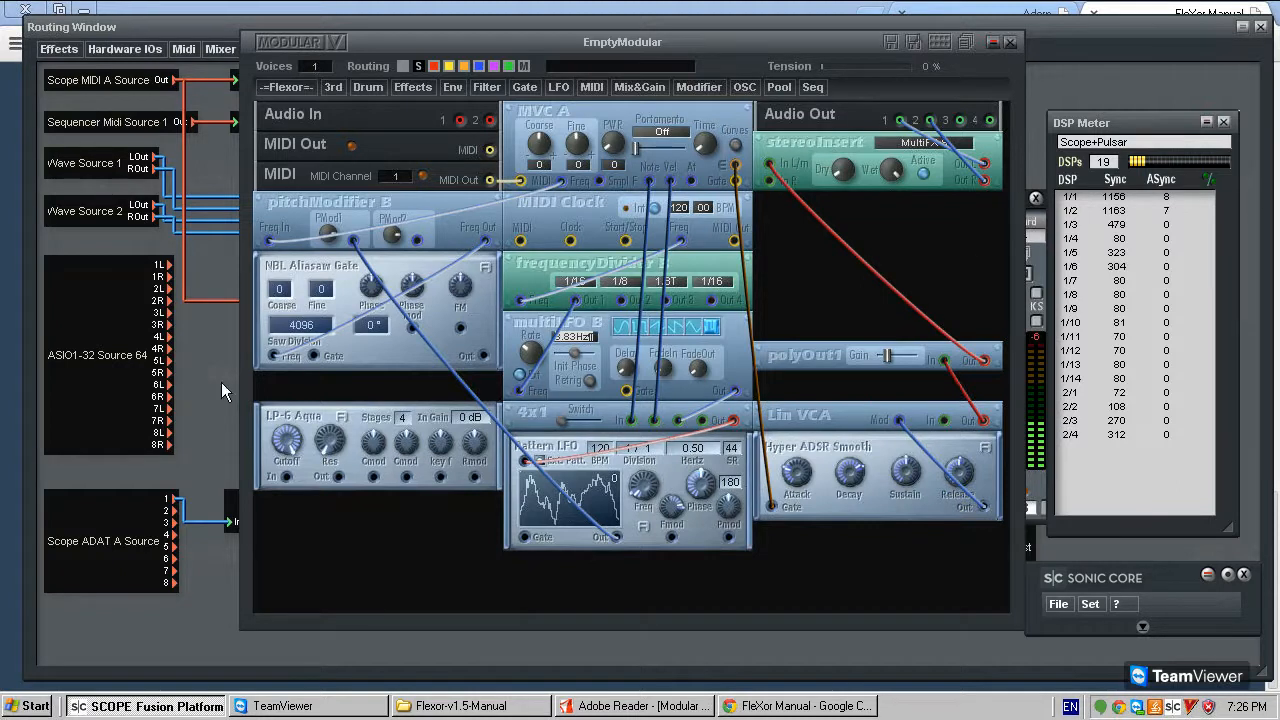
- Compare the polyphony rating in LP-6 Aqua's description with the per-DSP loads in the DSP Meter
left_click(341, 417)
left_click(590, 369)
left_click_drag(320, 418, 319, 421)
mouse_move(810, 417)
left_mouse_down()
mouse_move(779, 349)
mouse_move(813, 413)
left_mouse_up()
mouse_move(827, 415)
left_mouse_down()
mouse_move(832, 397)
mouse_move(828, 408)
left_mouse_up()
left_click_drag(293, 427, 288, 425)
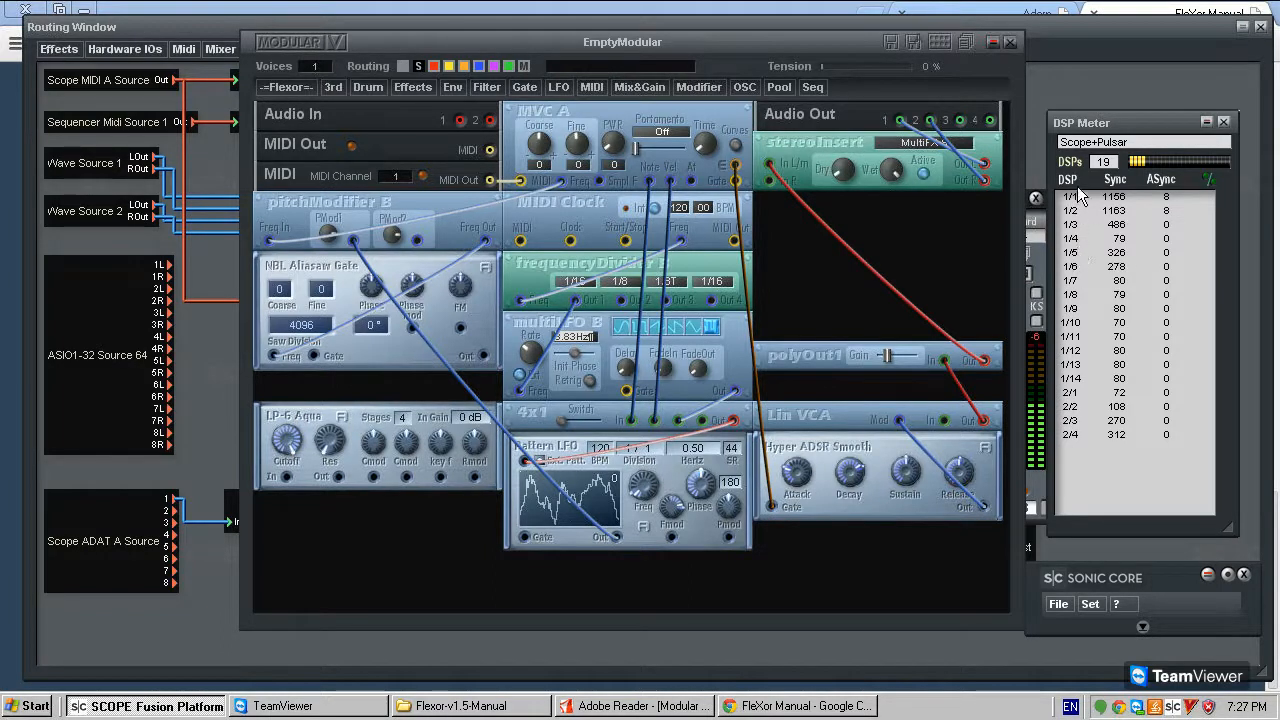
left_click_drag(305, 425, 320, 428)
left_click_drag(313, 412, 317, 413)
mouse_move(290, 411)
left_mouse_down()
mouse_move(308, 411)
mouse_move(289, 418)
left_mouse_up()
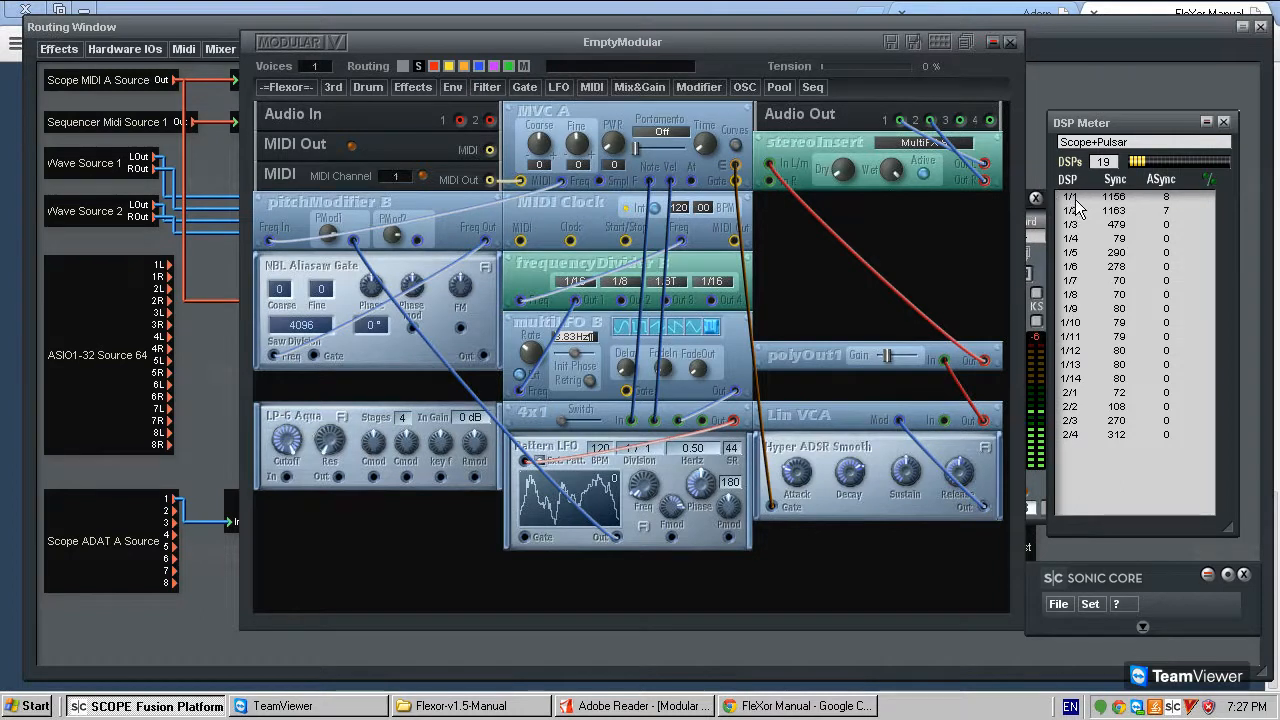
left_click_drag(307, 415, 310, 410)
left_click(342, 418)
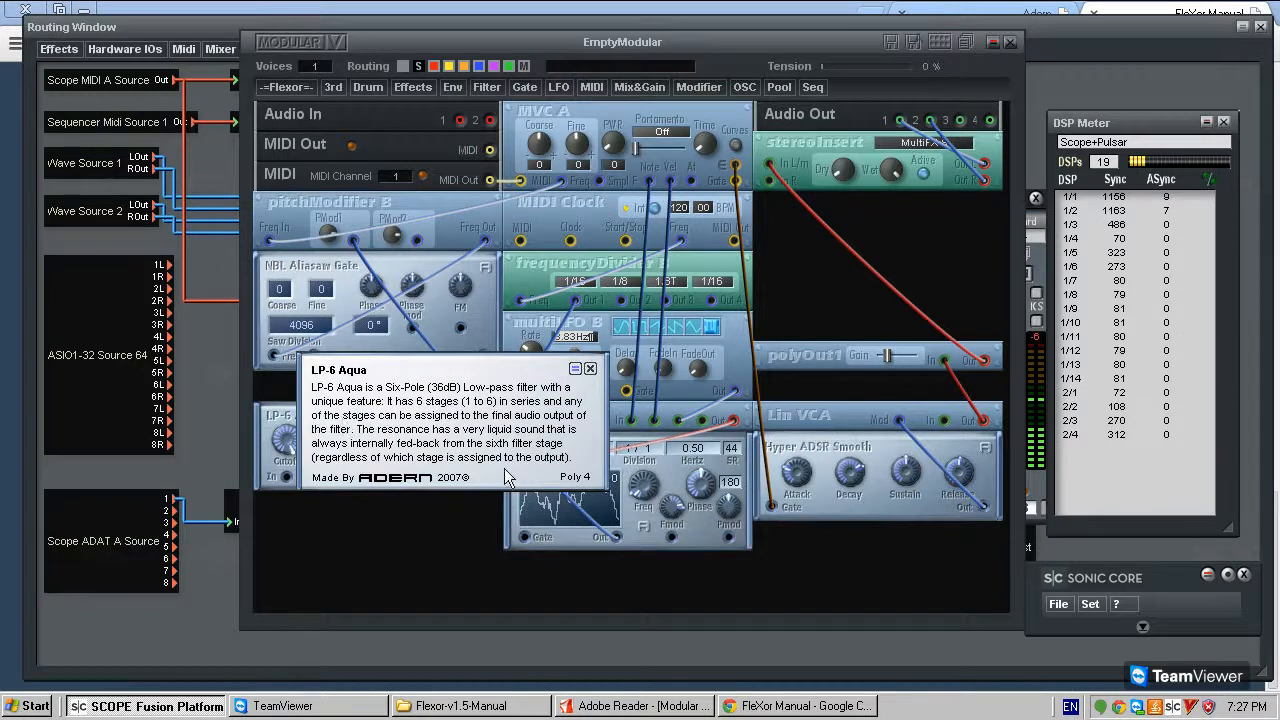
left_click(591, 369)
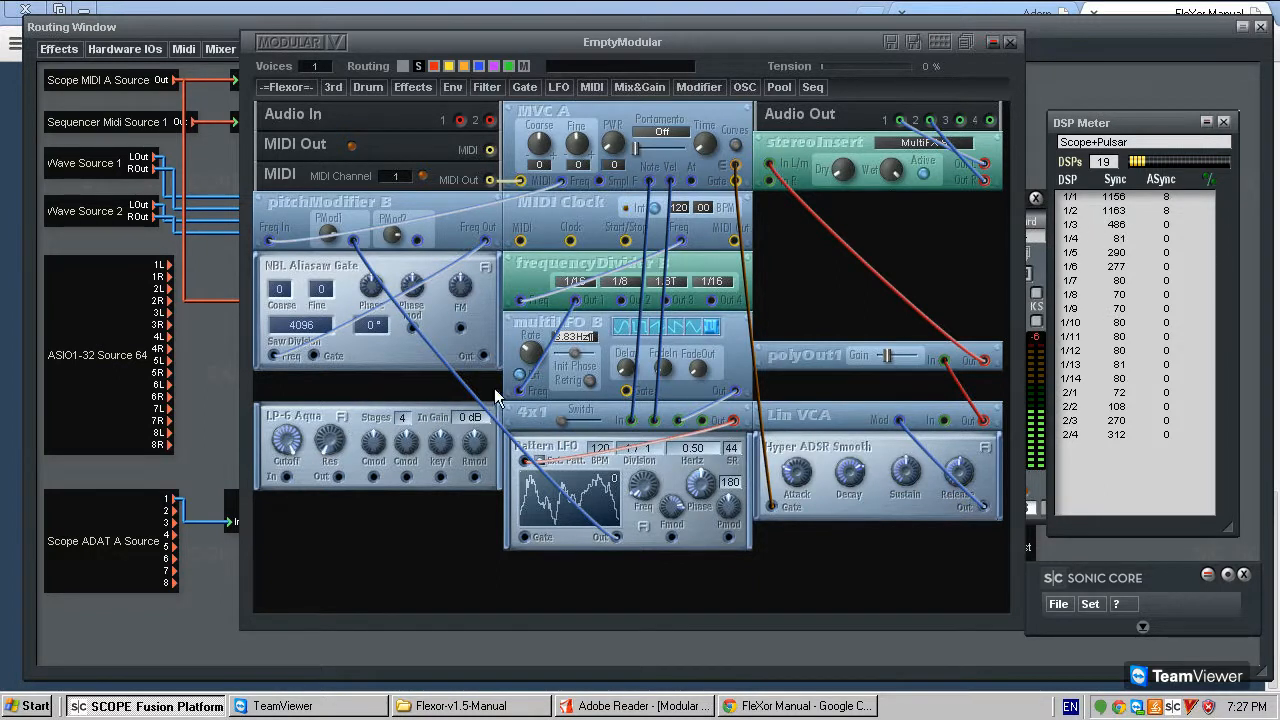
left_click_drag(300, 415, 300, 421)
left_click_drag(1142, 127, 1133, 110)
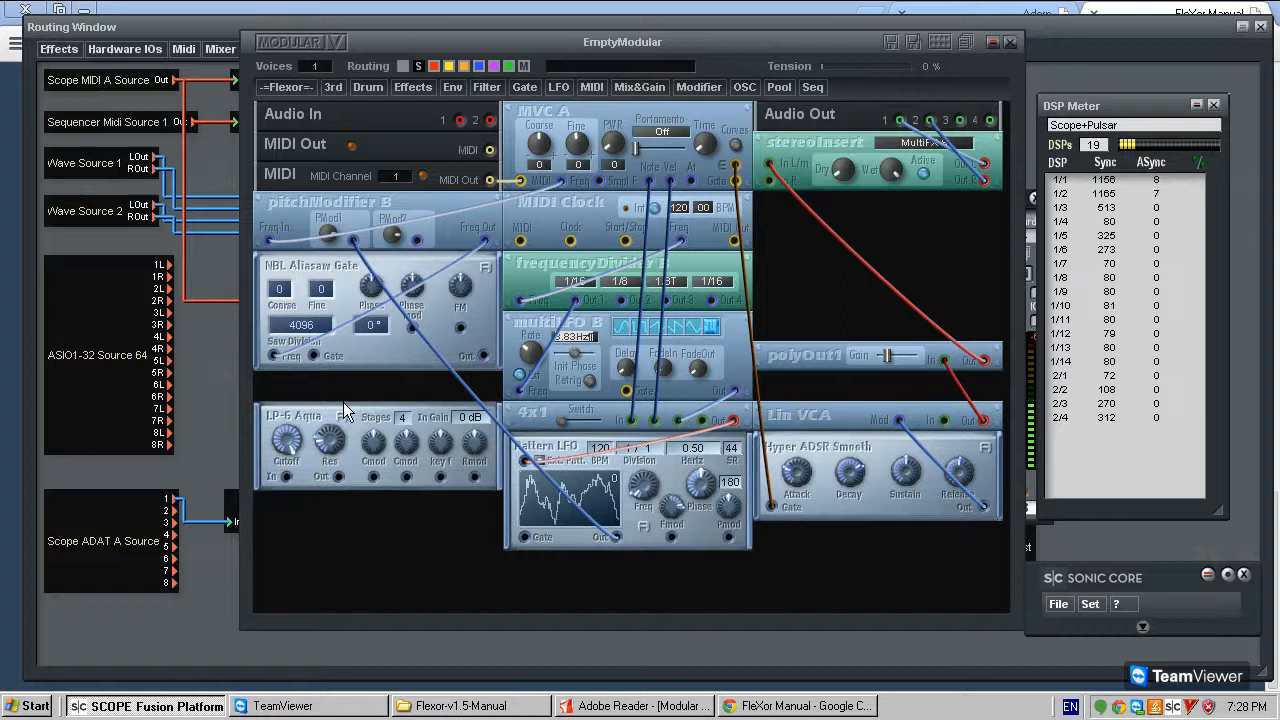
left_click_drag(310, 428, 313, 425)
left_click_drag(301, 419, 316, 403)
mouse_move(305, 414)
left_mouse_down()
mouse_move(298, 405)
mouse_move(312, 412)
mouse_move(296, 420)
mouse_move(308, 410)
mouse_move(322, 423)
left_mouse_up()
- Connect NBL Aliasaw Gate's output to LP-6 Aqua's input and LP-6 Aqua's output to Lin VCA's input
left_click_drag(483, 357, 286, 477)
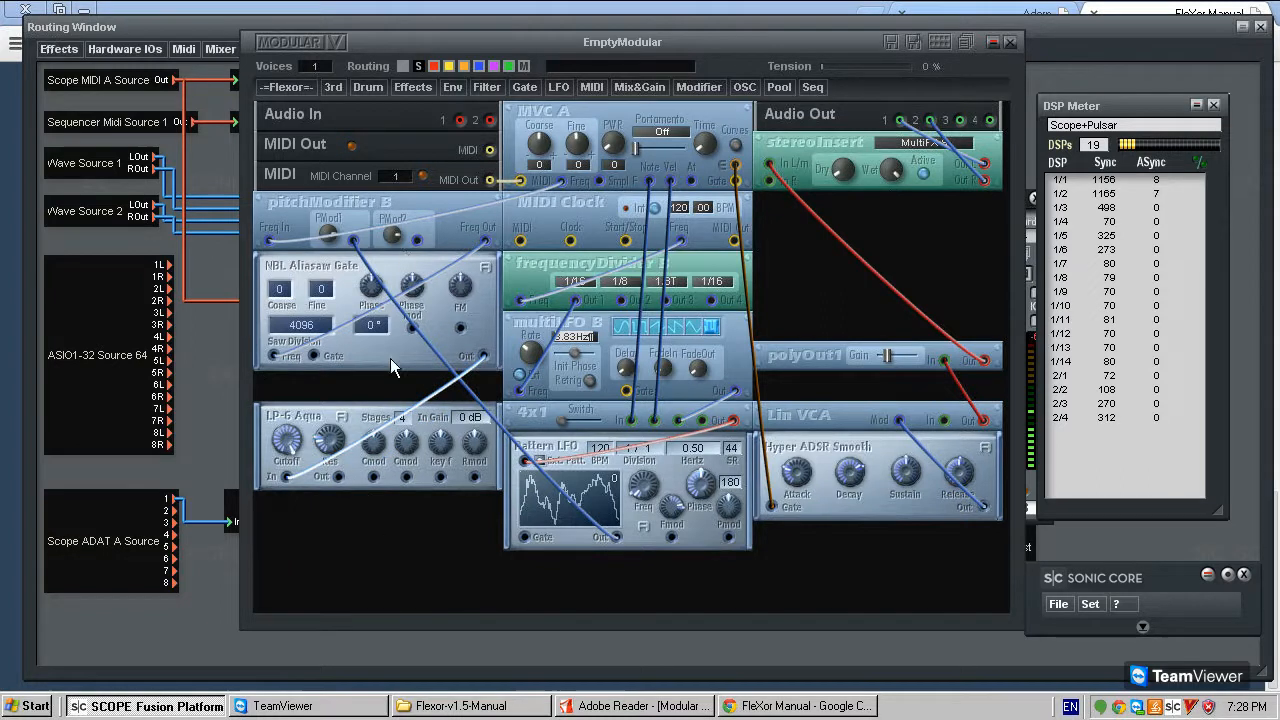
left_click_drag(338, 476, 945, 422)
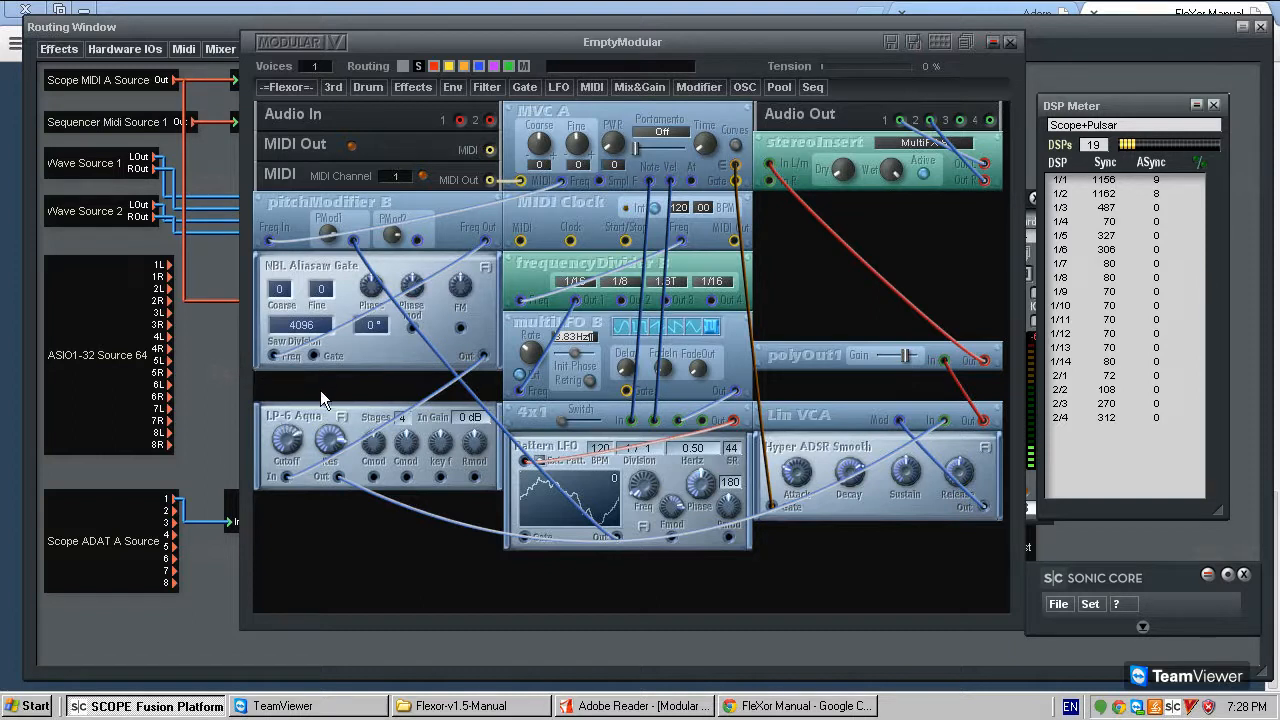
- Raise the Gain slider on polyOut1
left_click_drag(906, 361, 914, 355)
left_click(909, 357)
left_click(909, 356)
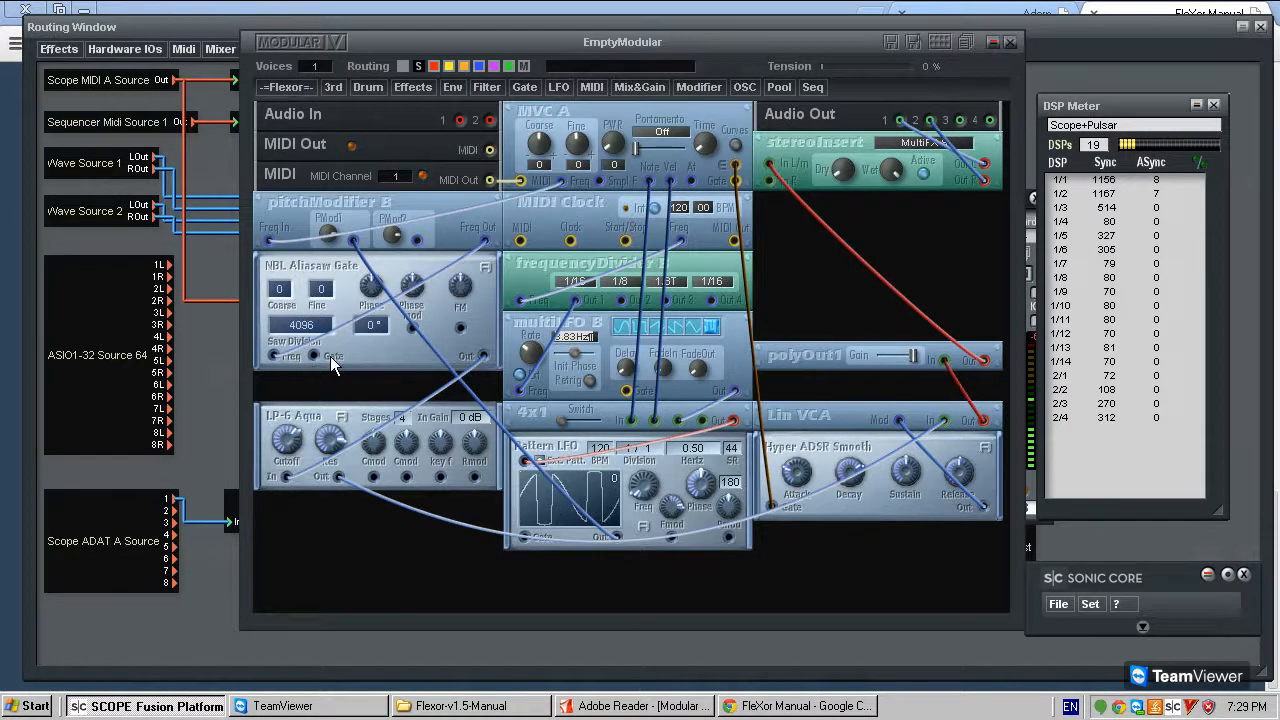
- Move LP-6 Aqua directly below NBL Aliasaw Gate and paste a copy of Pattern LFO beneath it
left_click_drag(319, 405, 319, 381)
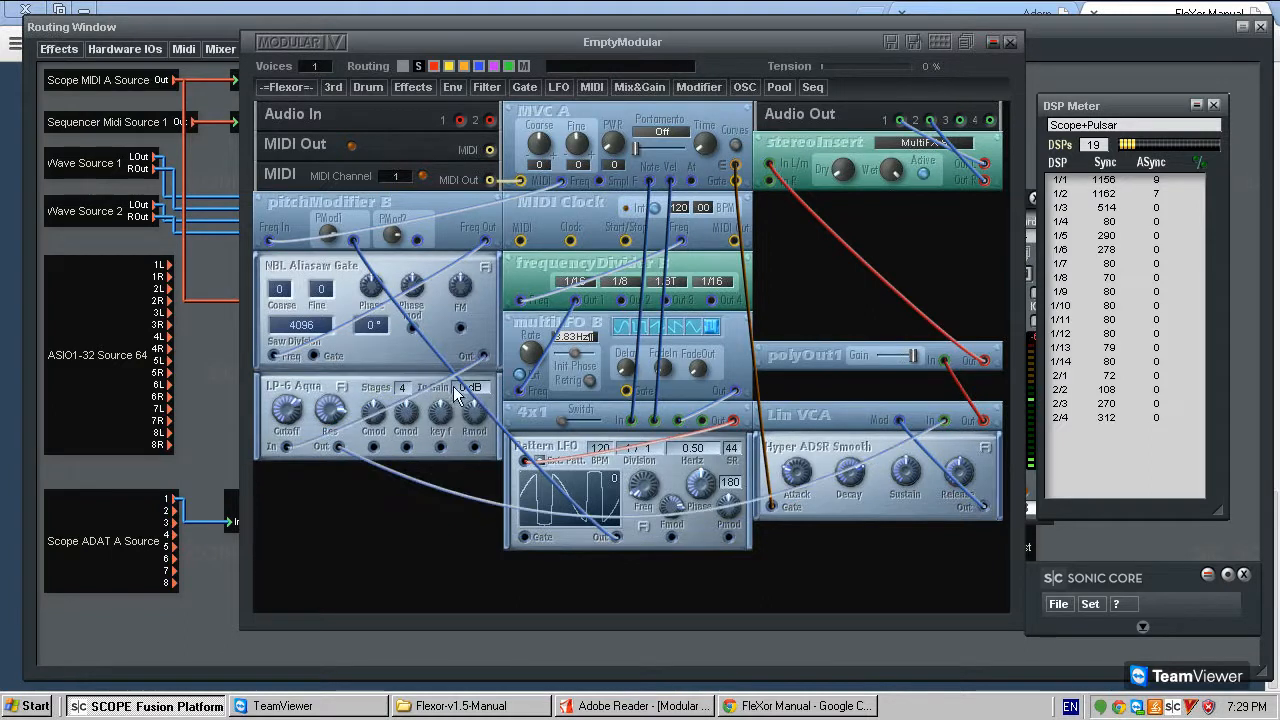
left_click_drag(543, 446, 546, 449)
left_click(279, 87)
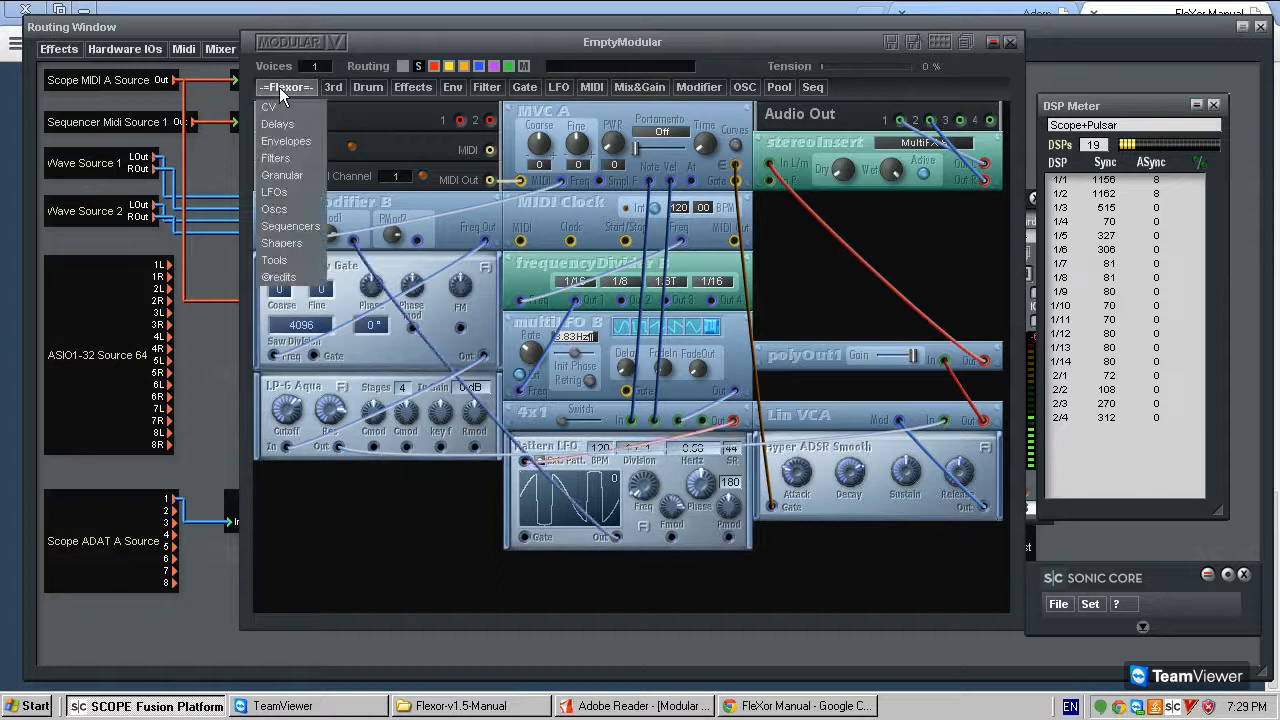
mouse_move(288, 100)
left_click(553, 445)
key("ctrl+c")
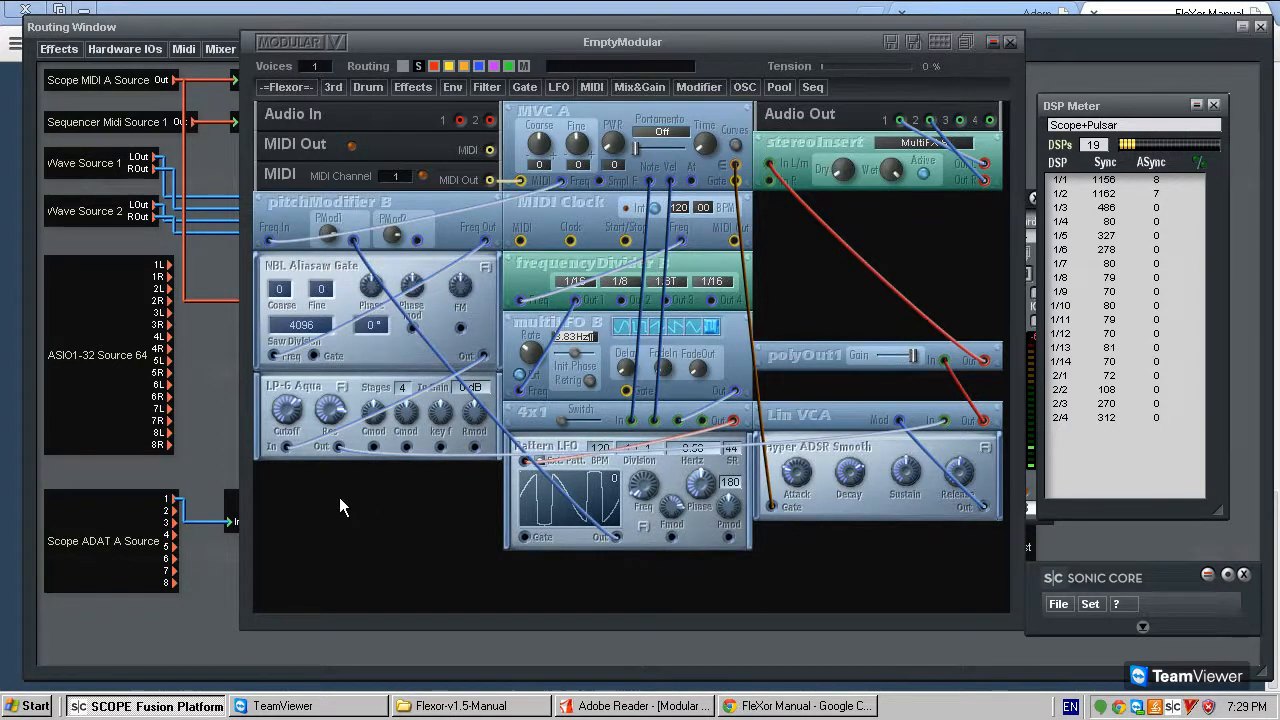
key("ctrl+v")
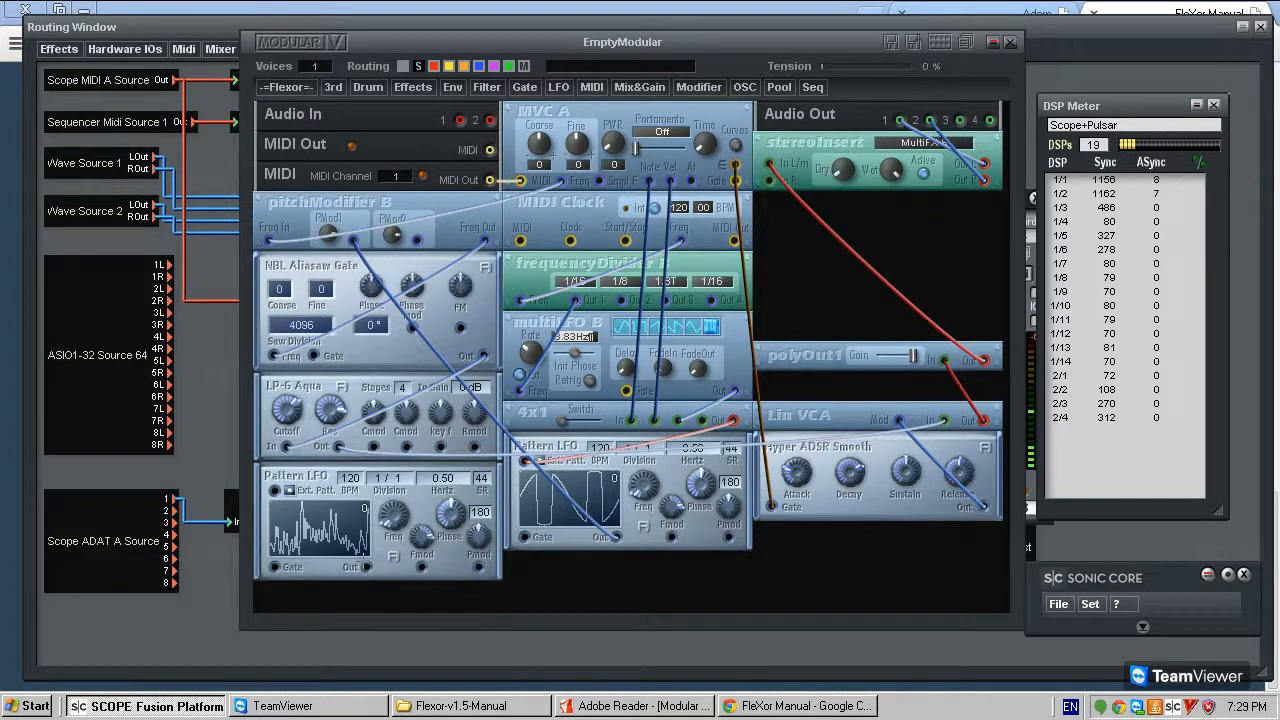
- Connect the second Pattern LFO's output to LP-6 Aqua's Cmod input and multiLFO B's output to that LFO's external pattern input
left_click_drag(374, 447, 368, 567)
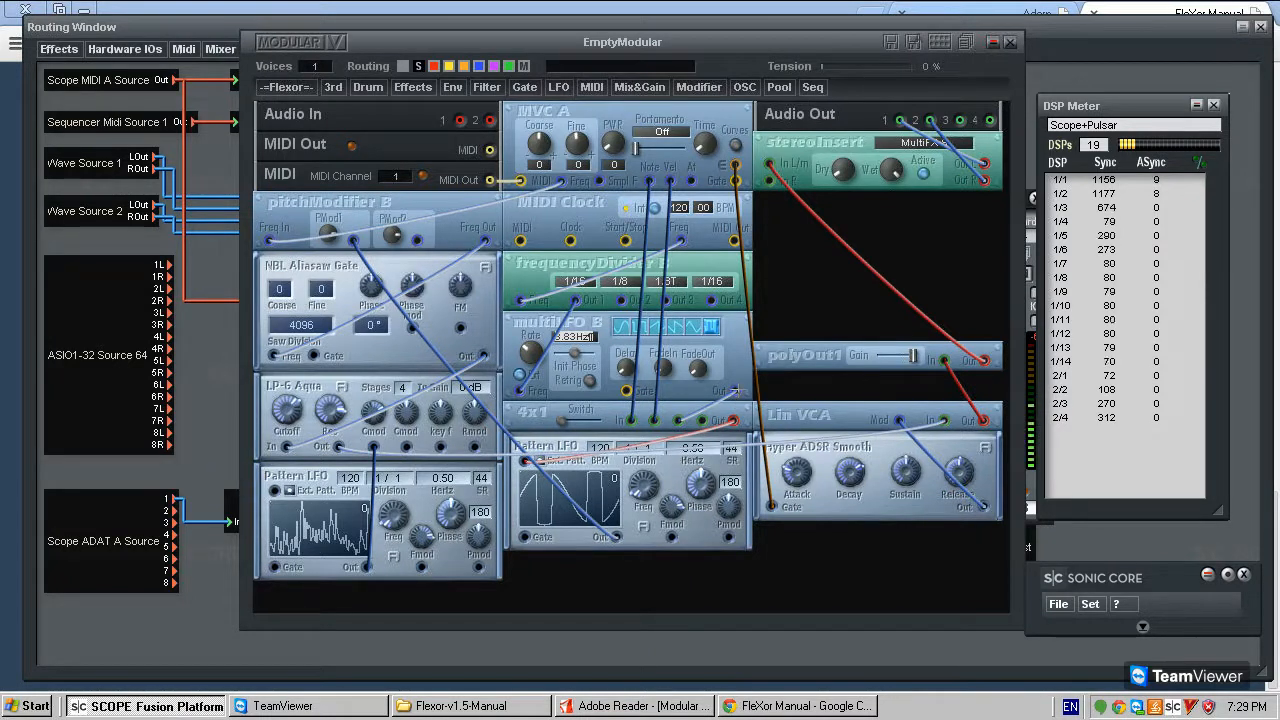
left_click_drag(736, 390, 275, 491)
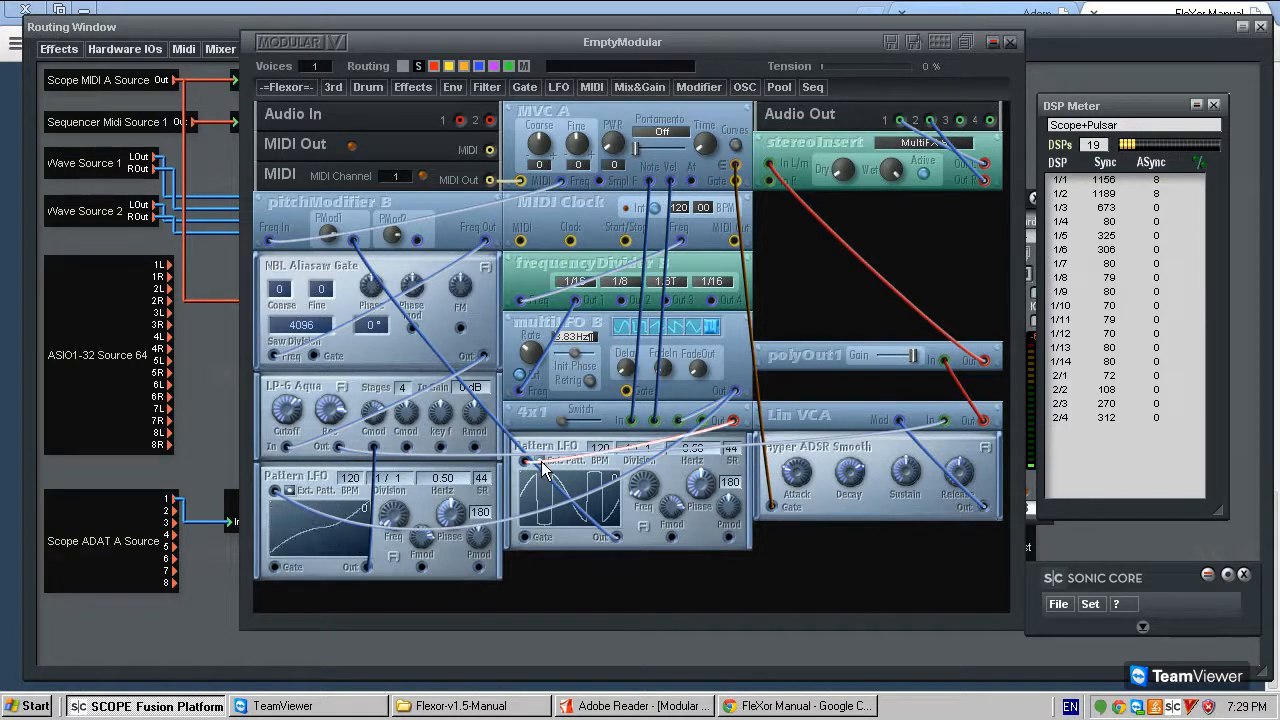
left_click_drag(553, 458, 555, 505)
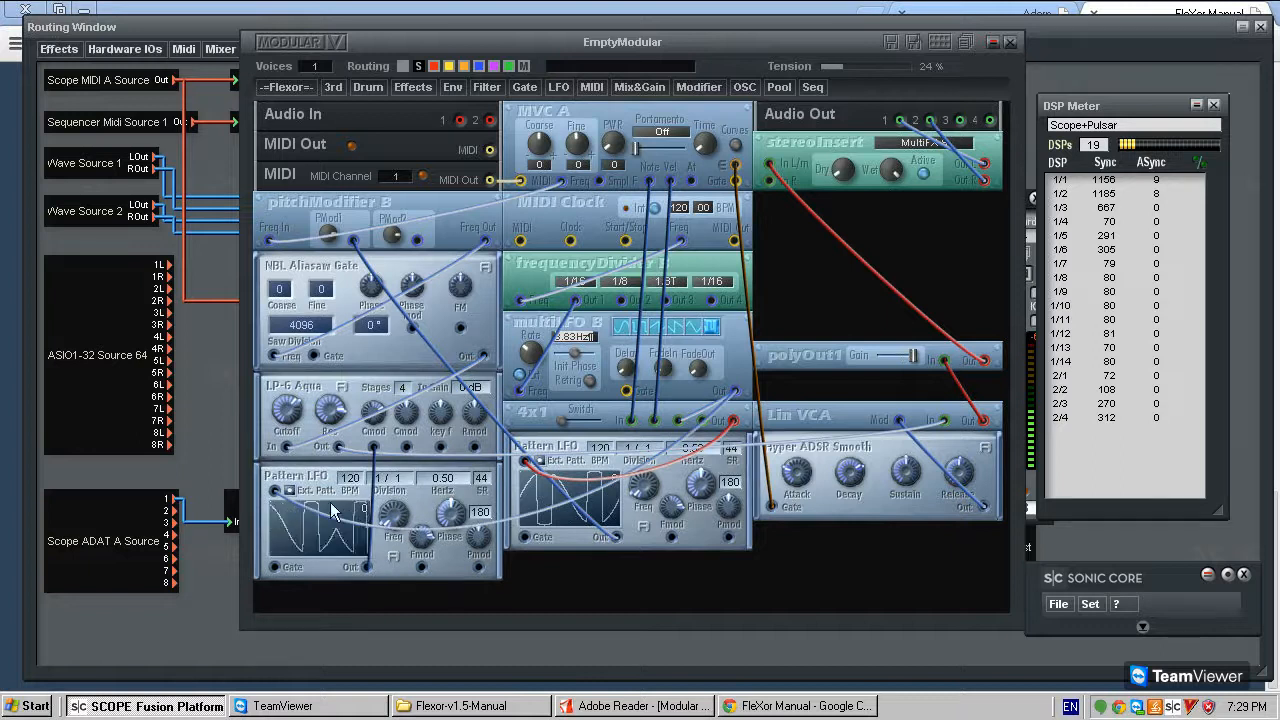
mouse_move(398, 482)
left_mouse_down()
mouse_move(601, 555)
mouse_move(437, 459)
mouse_move(402, 507)
left_mouse_up()
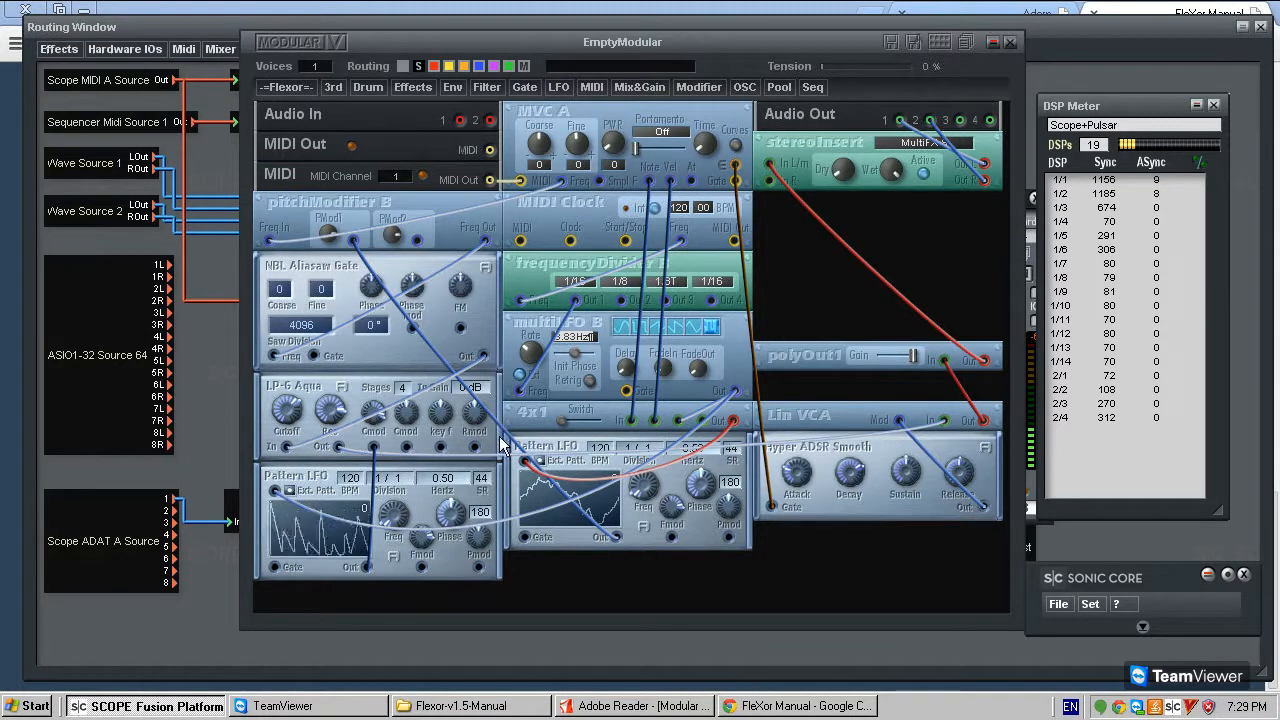
- Move the second Pattern LFO directly below the first one and make the modular window taller
left_click_drag(315, 490, 527, 600)
scroll(692, 164, "down", 1)
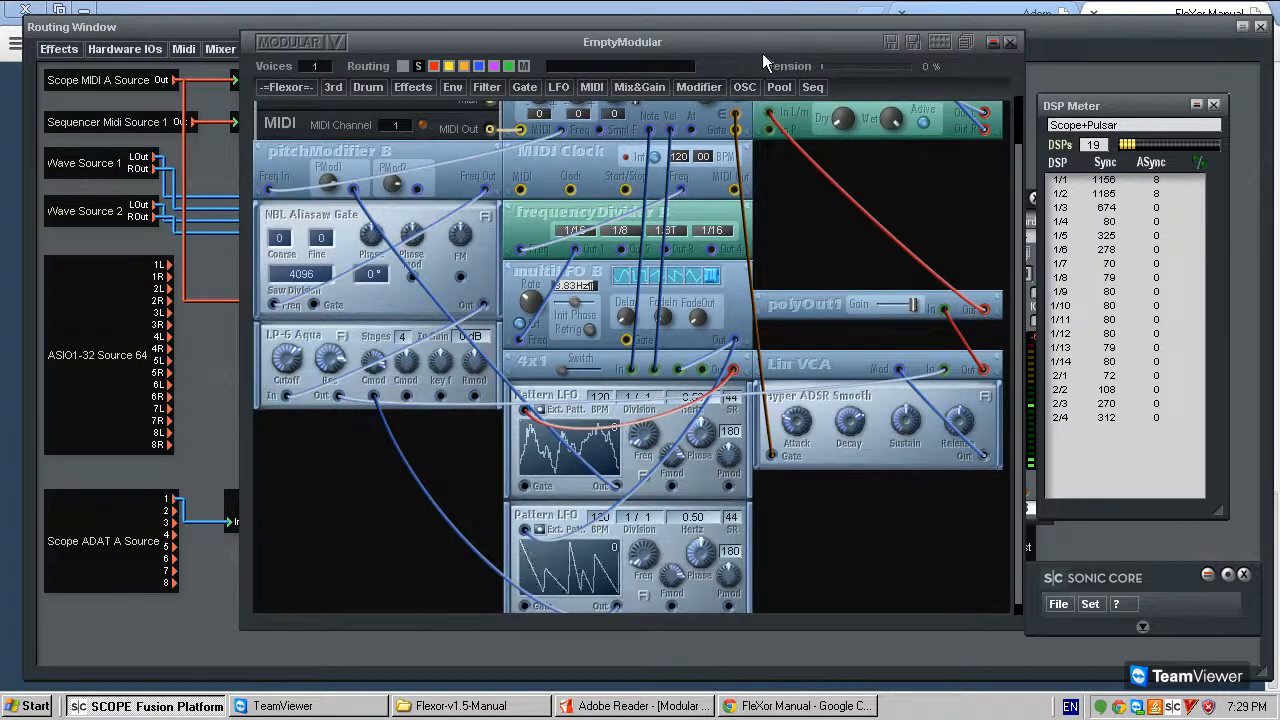
left_click_drag(762, 55, 760, 30)
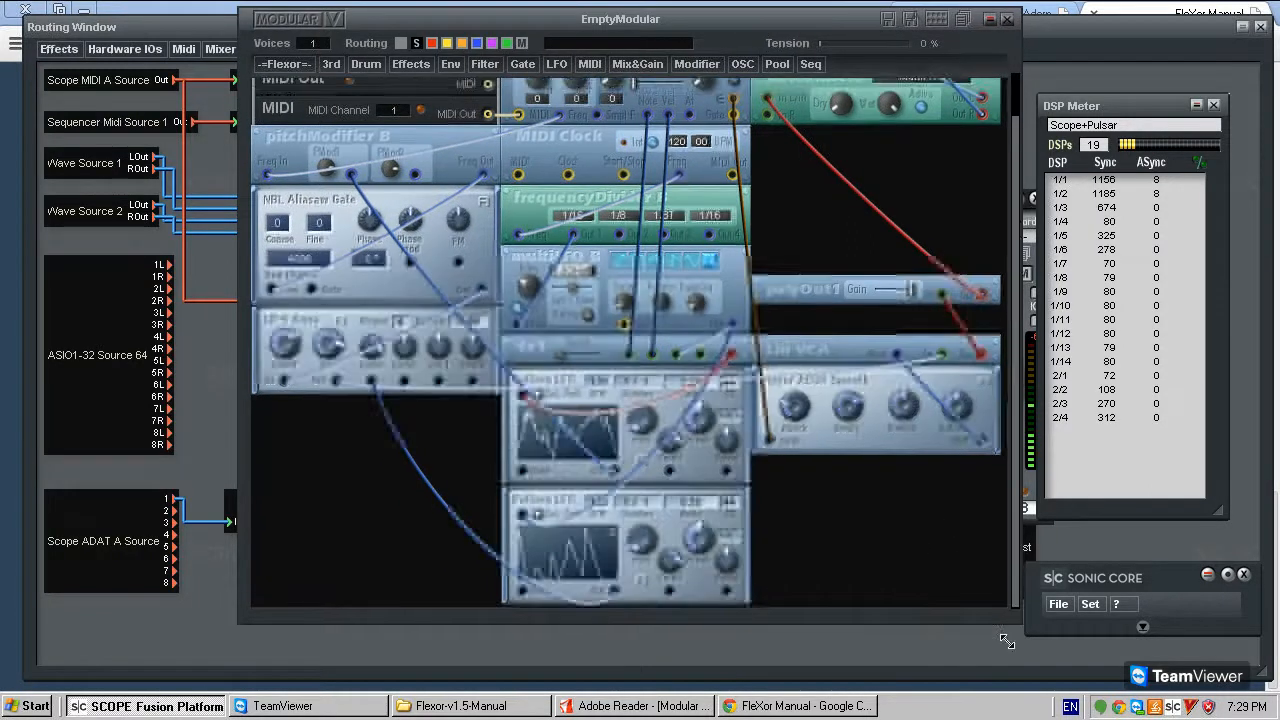
left_click_drag(1007, 642, 1013, 682)
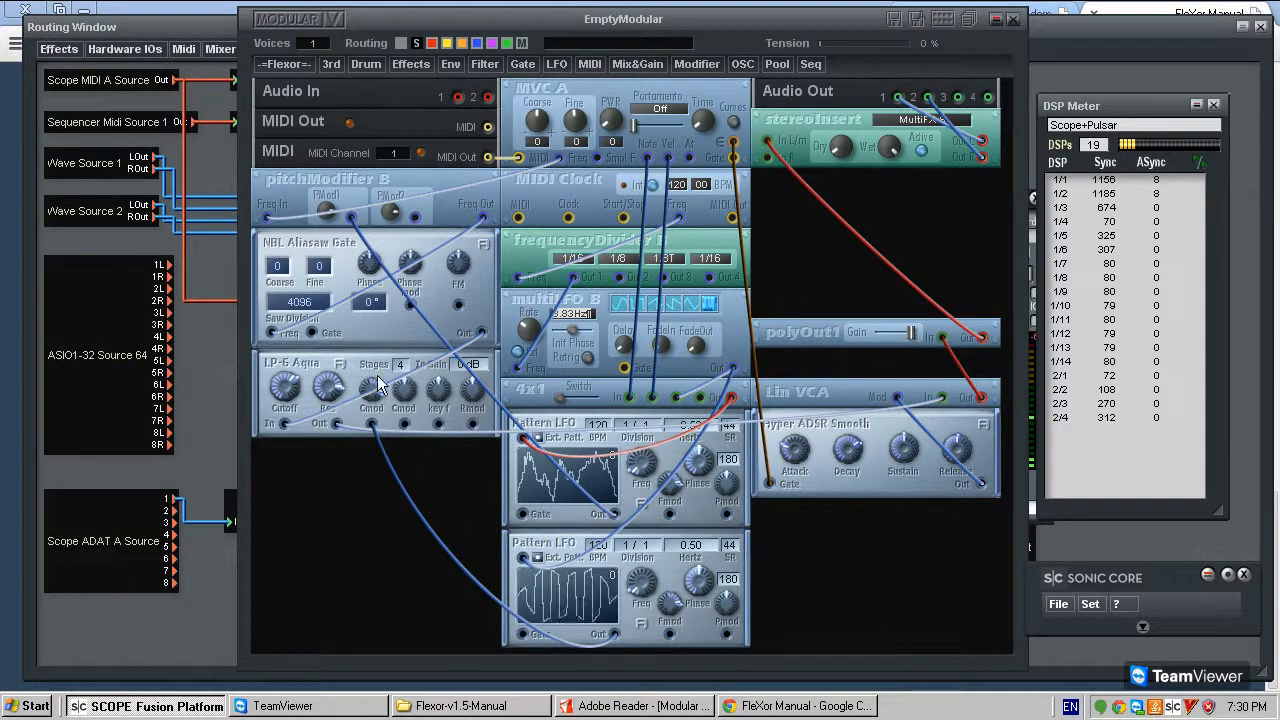
- Delete the cable between the second Pattern LFO and LP-6 Aqua's Cmod input and add a FleXor Control Smoother
left_click(385, 447)
key("Delete")
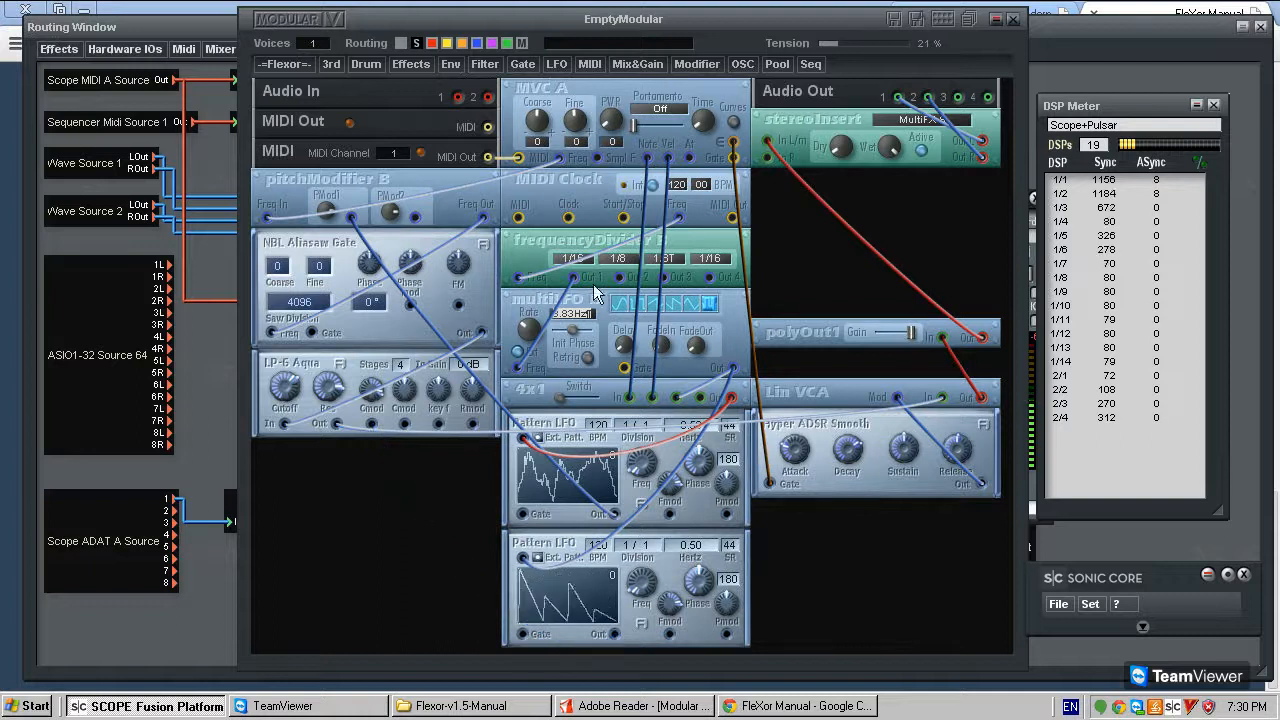
left_click(484, 63)
mouse_move(563, 172)
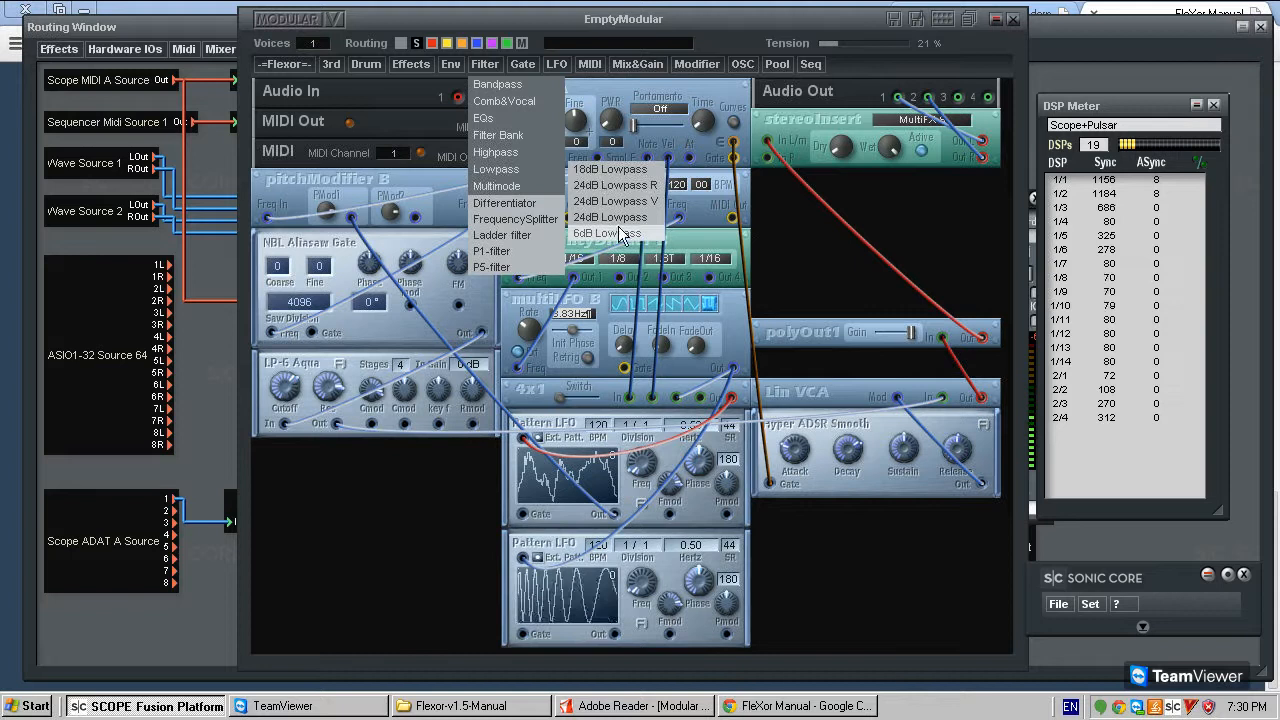
mouse_move(298, 66)
mouse_move(309, 240)
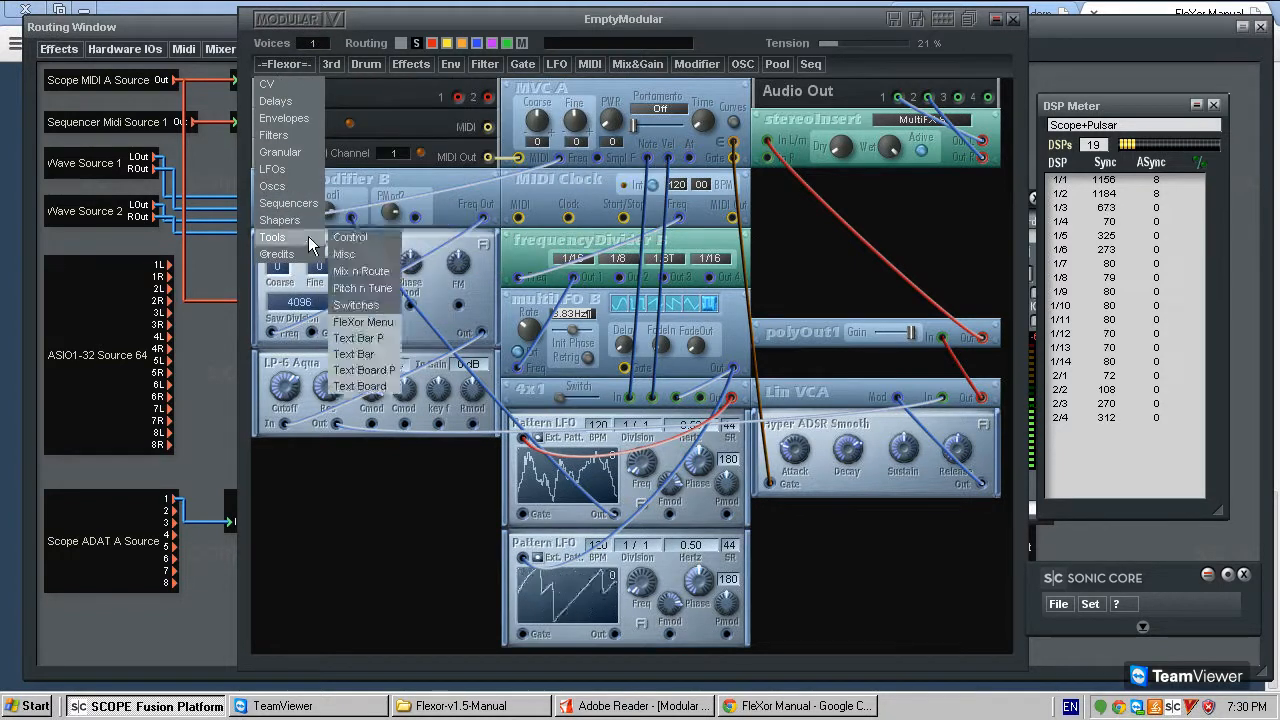
mouse_move(344, 258)
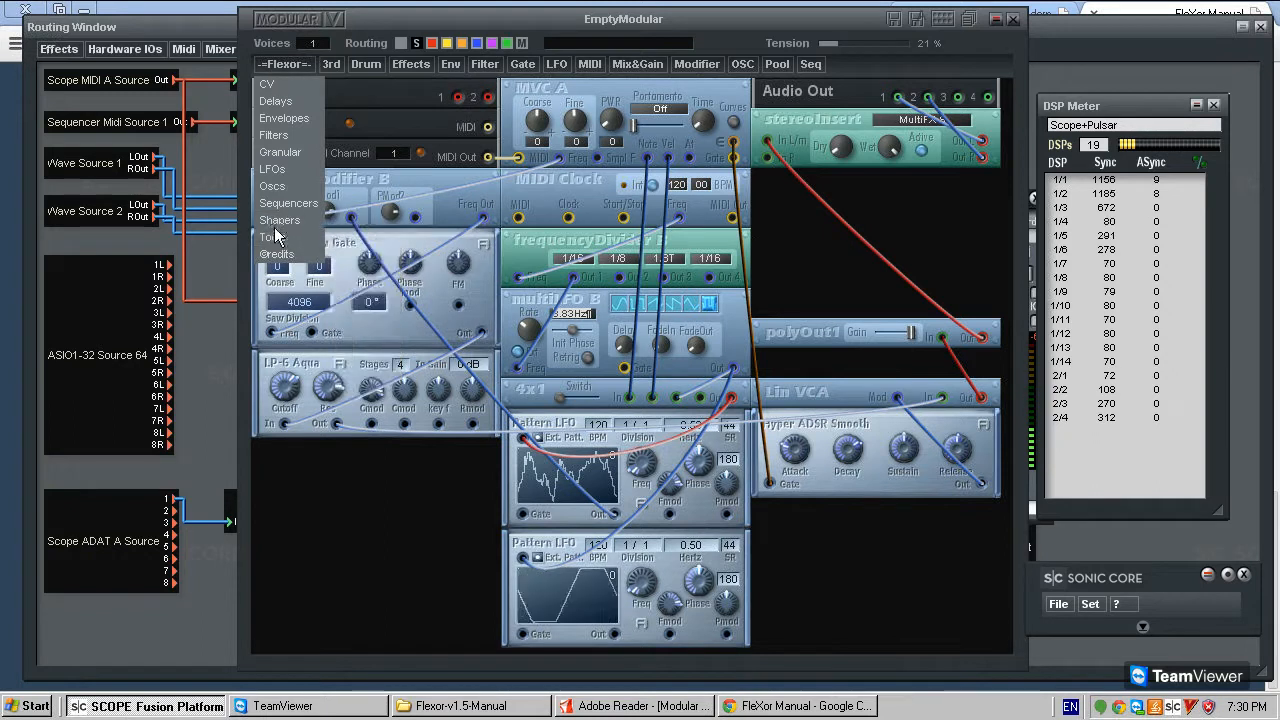
mouse_move(386, 279)
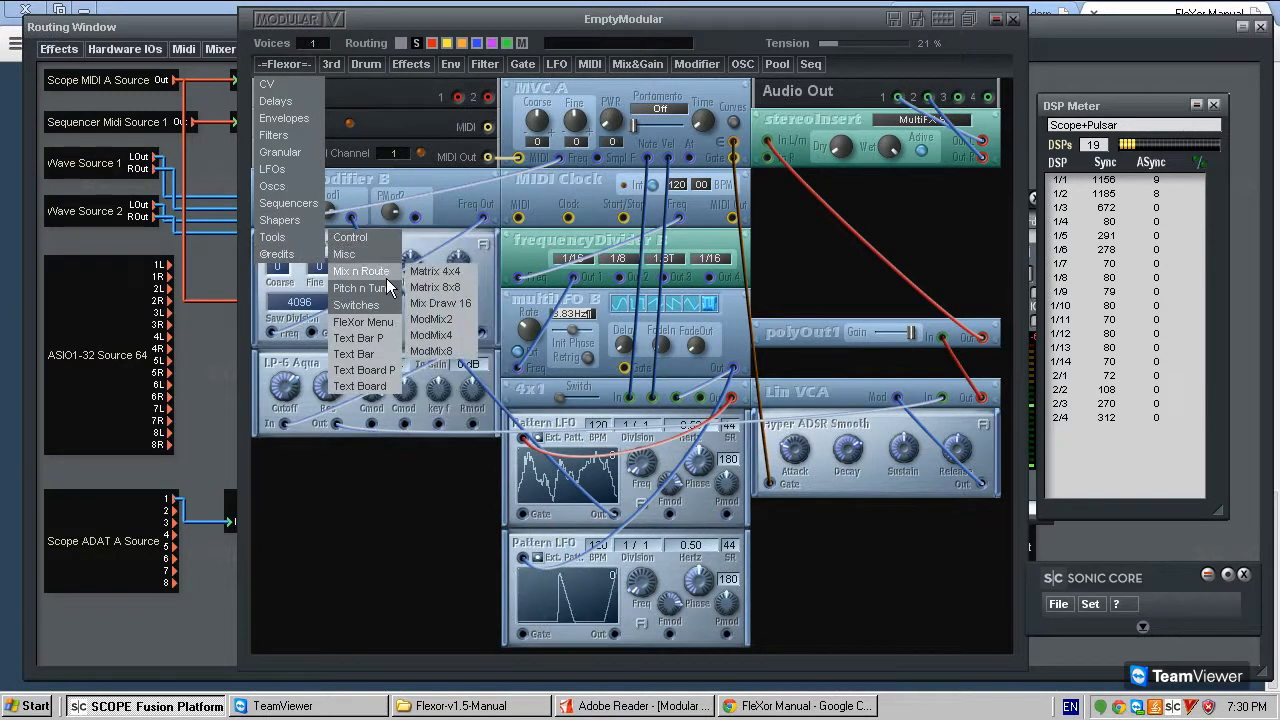
mouse_move(381, 234)
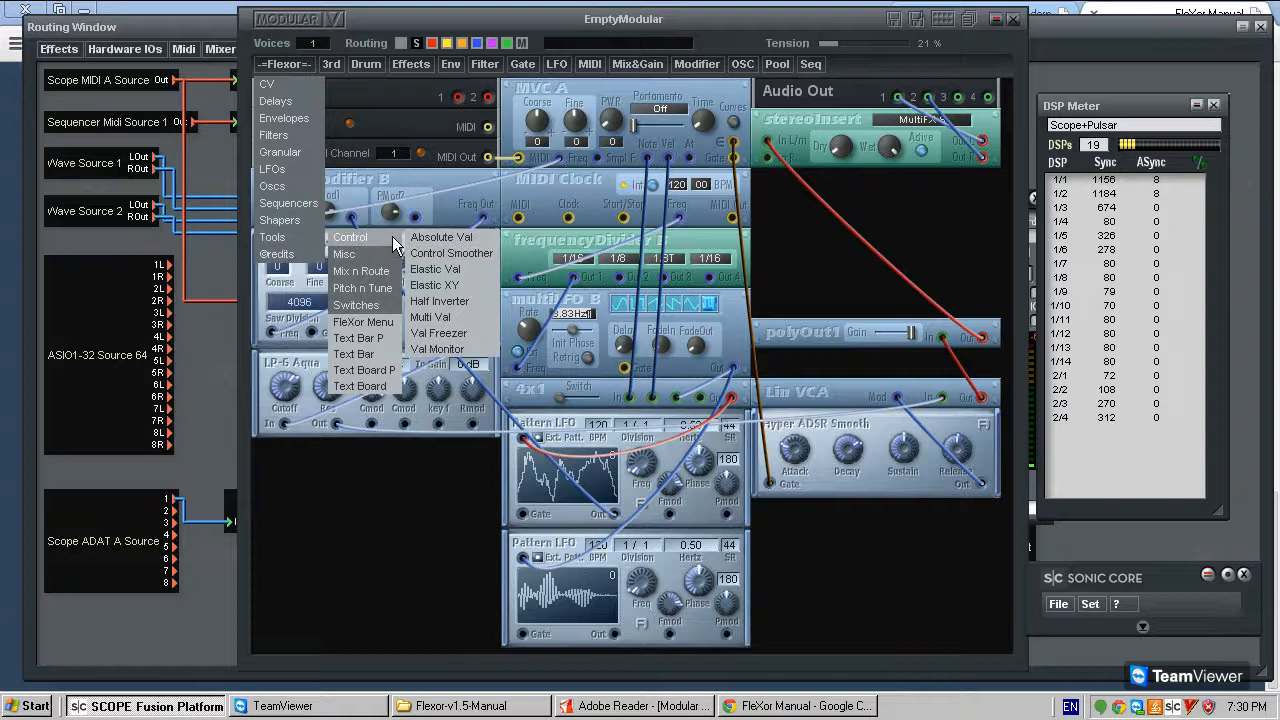
left_click(481, 262)
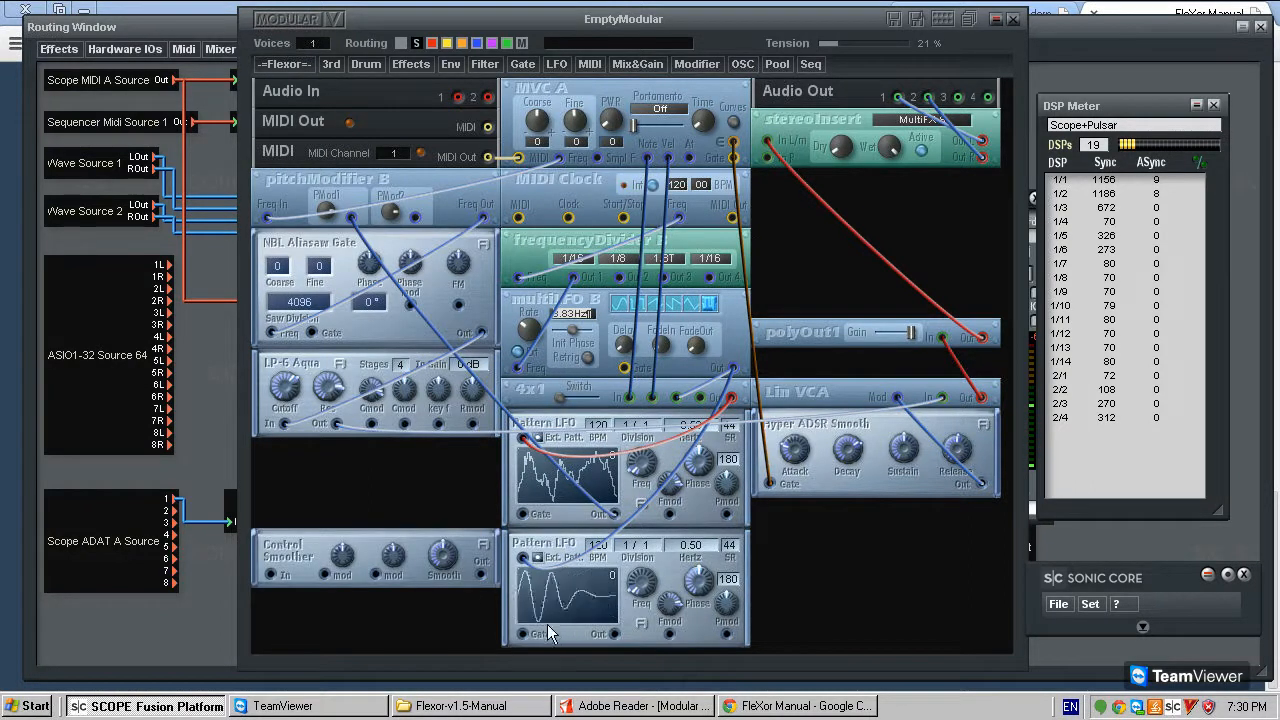
- Connect the second Pattern LFO's output to Control Smoother's input and Control Smoother's output to LP-6 Aqua's Cmod input
left_click(271, 575)
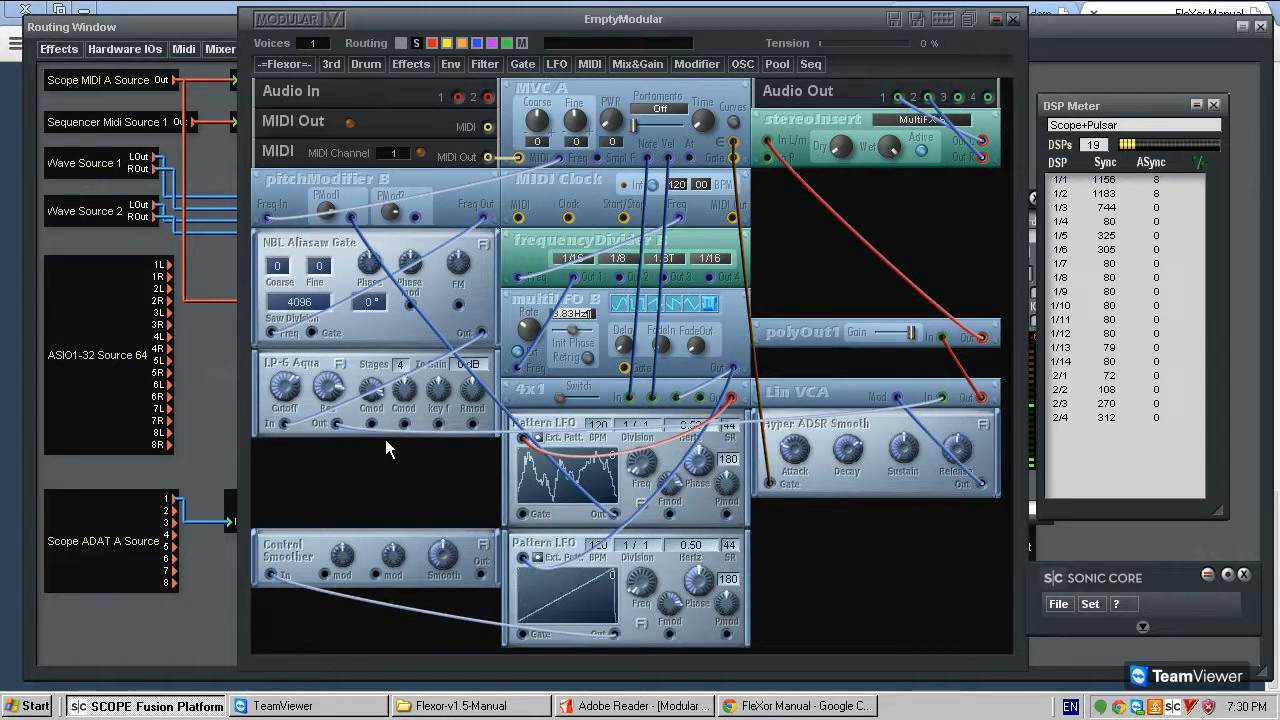
left_click_drag(363, 540, 368, 541)
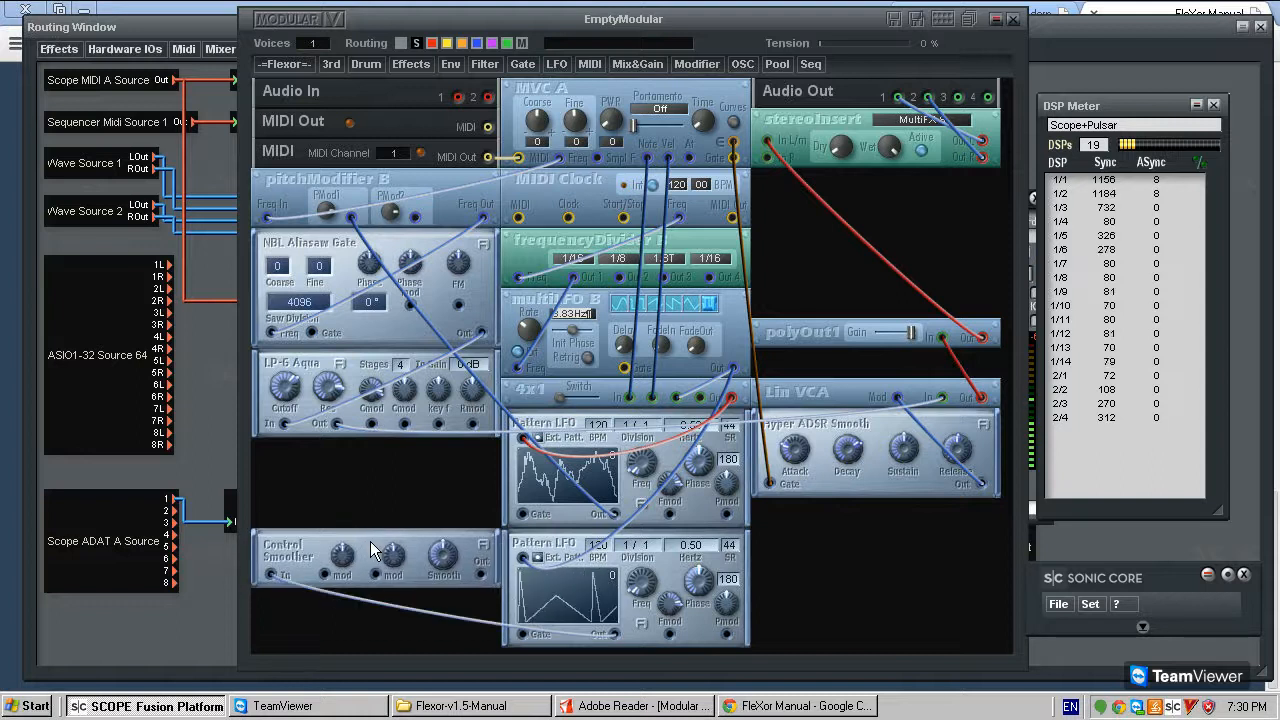
left_click(493, 68)
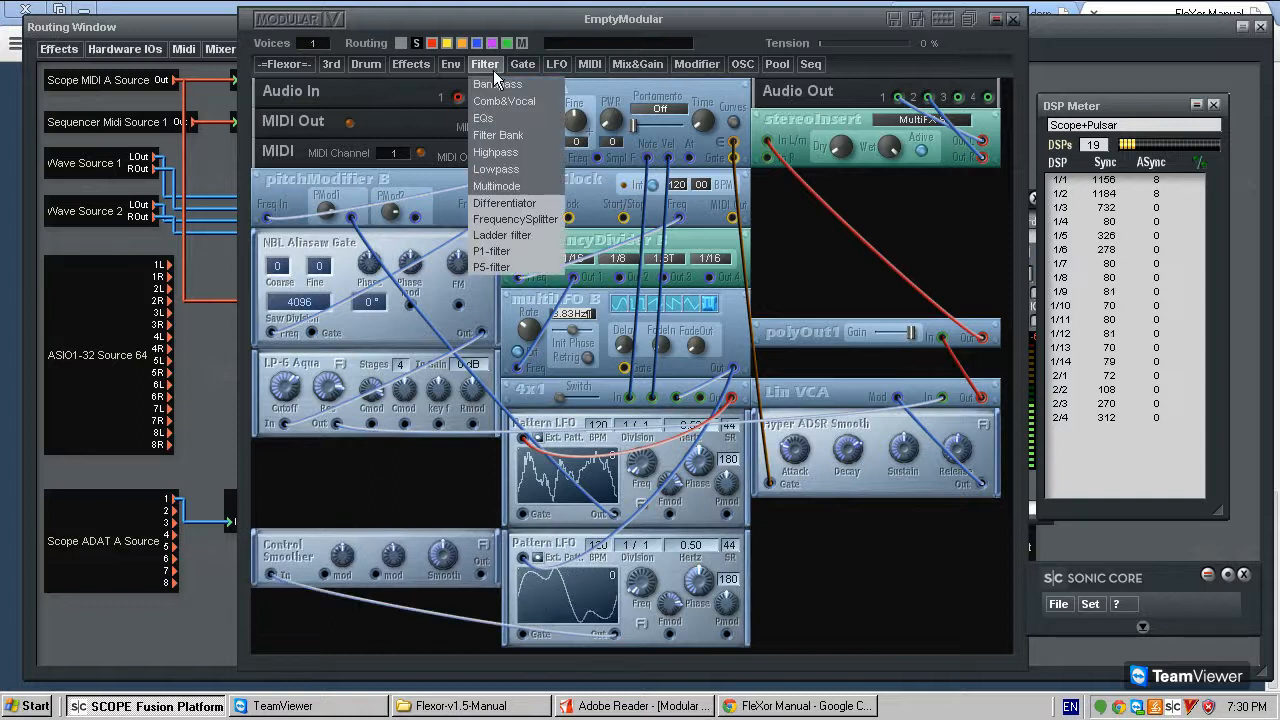
mouse_move(514, 169)
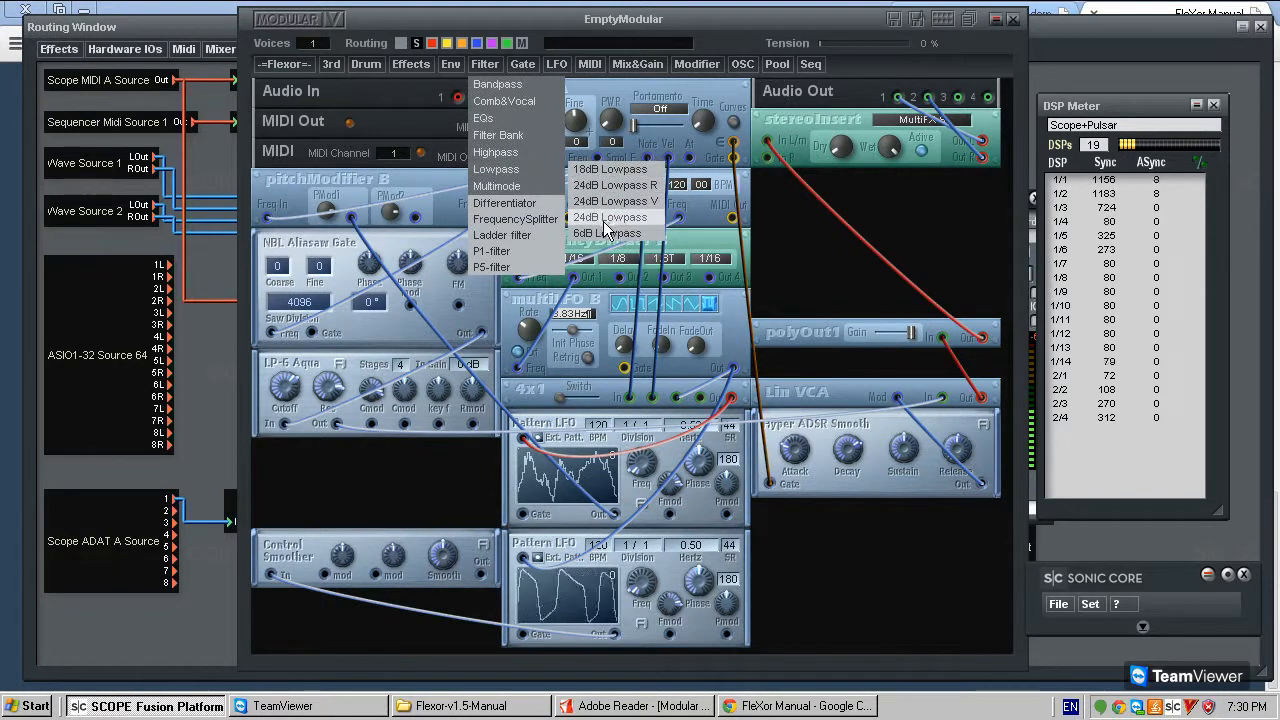
left_click(390, 518)
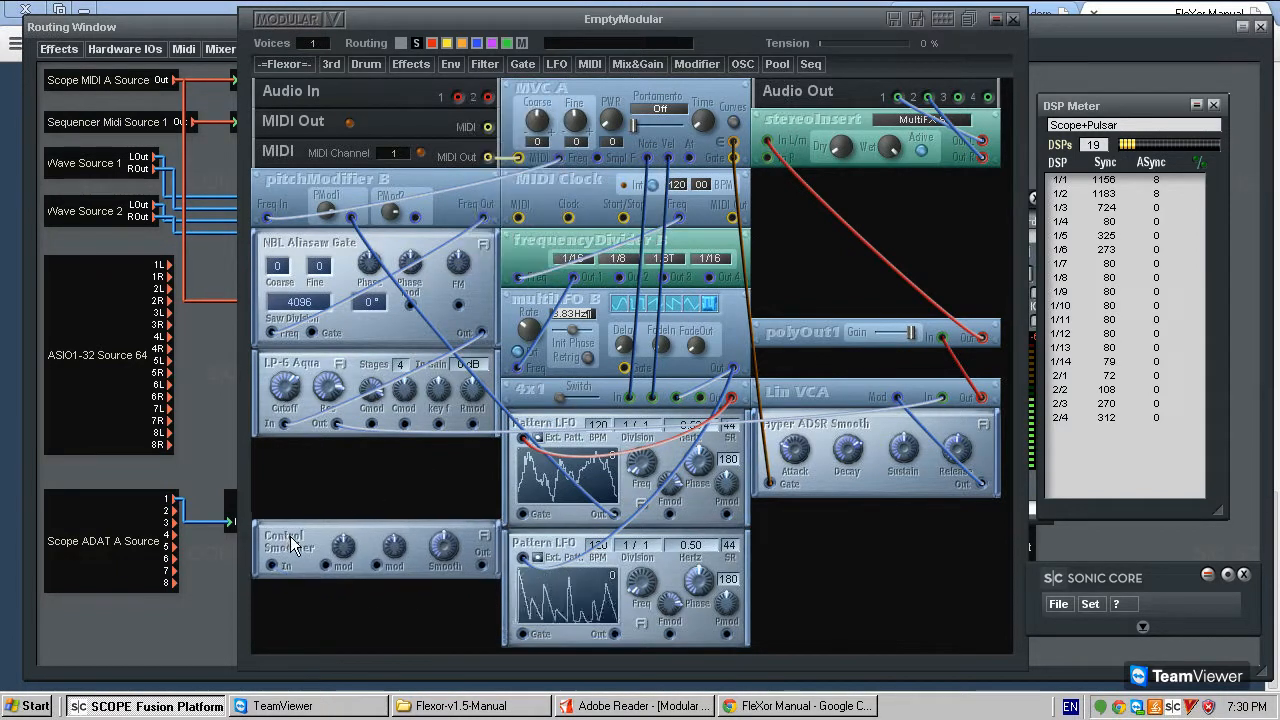
left_click_drag(481, 587, 372, 424)
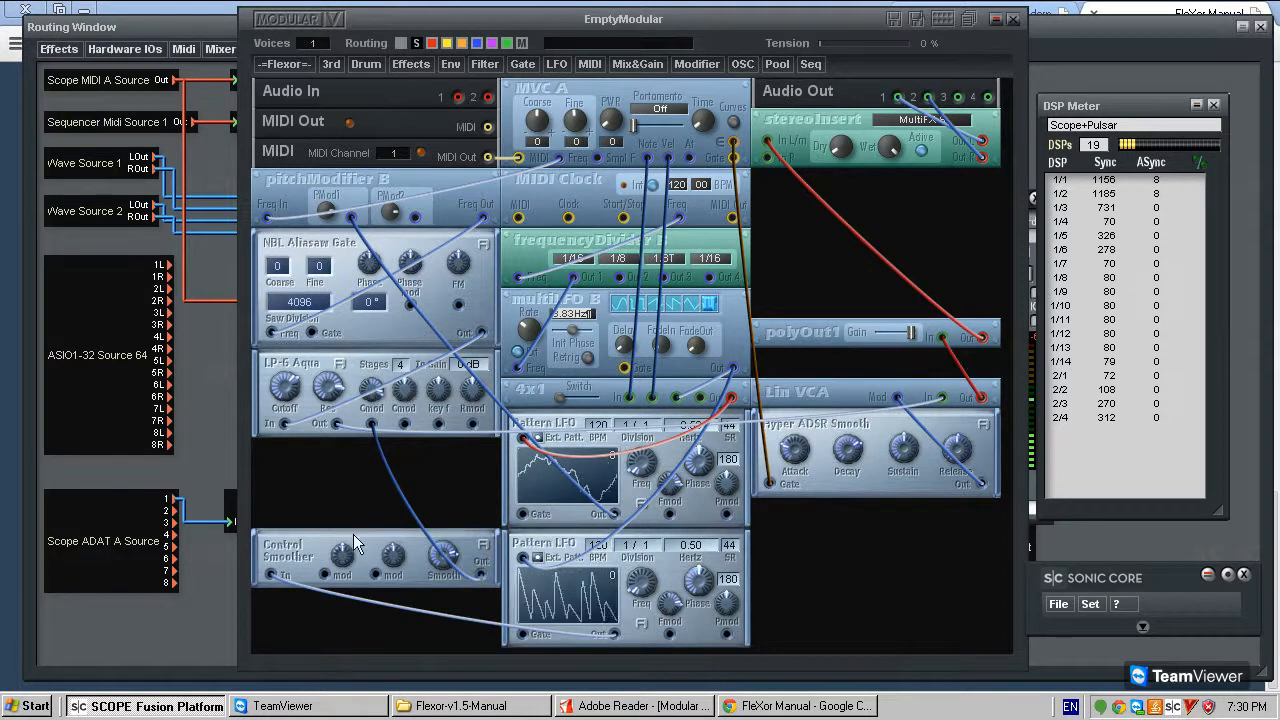
- Move Control Smoother below the second Pattern LFO and place a copy of it between the two Pattern LFOs
left_click_drag(295, 545, 532, 652)
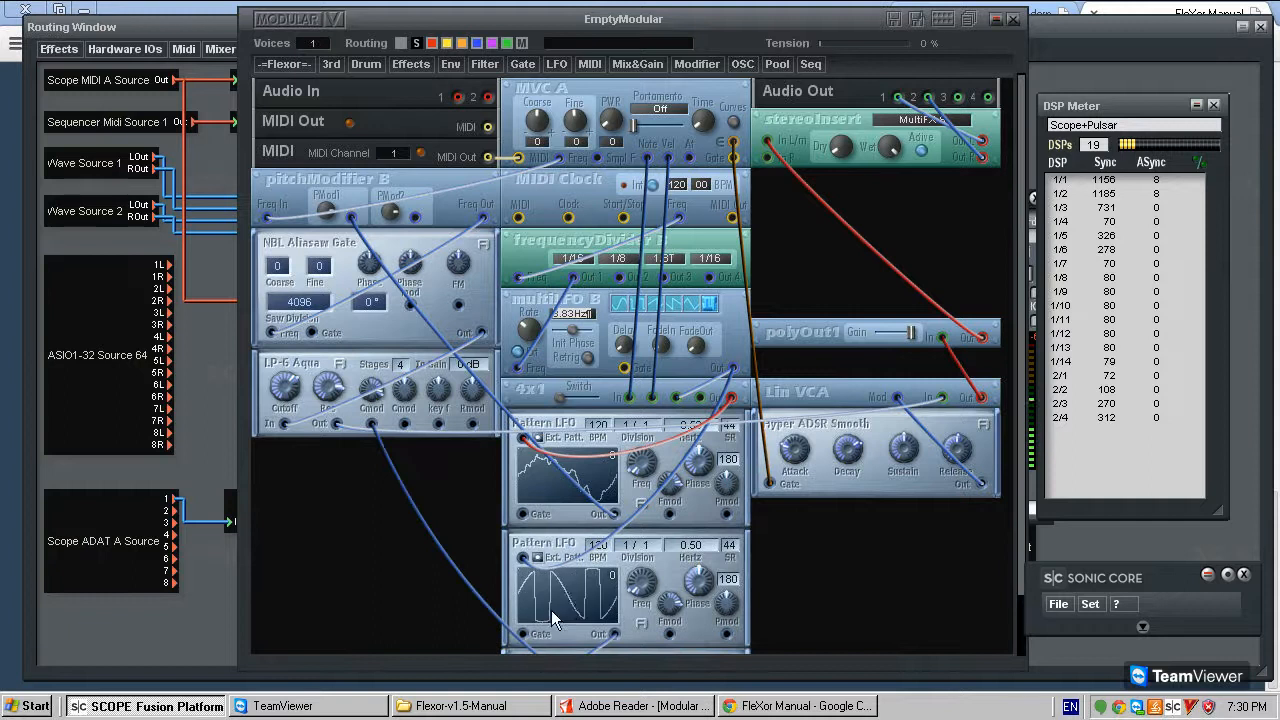
scroll(545, 512, "down", 2)
left_click(549, 611)
left_click_drag(556, 607, 583, 489)
left_click_drag(512, 643, 565, 439)
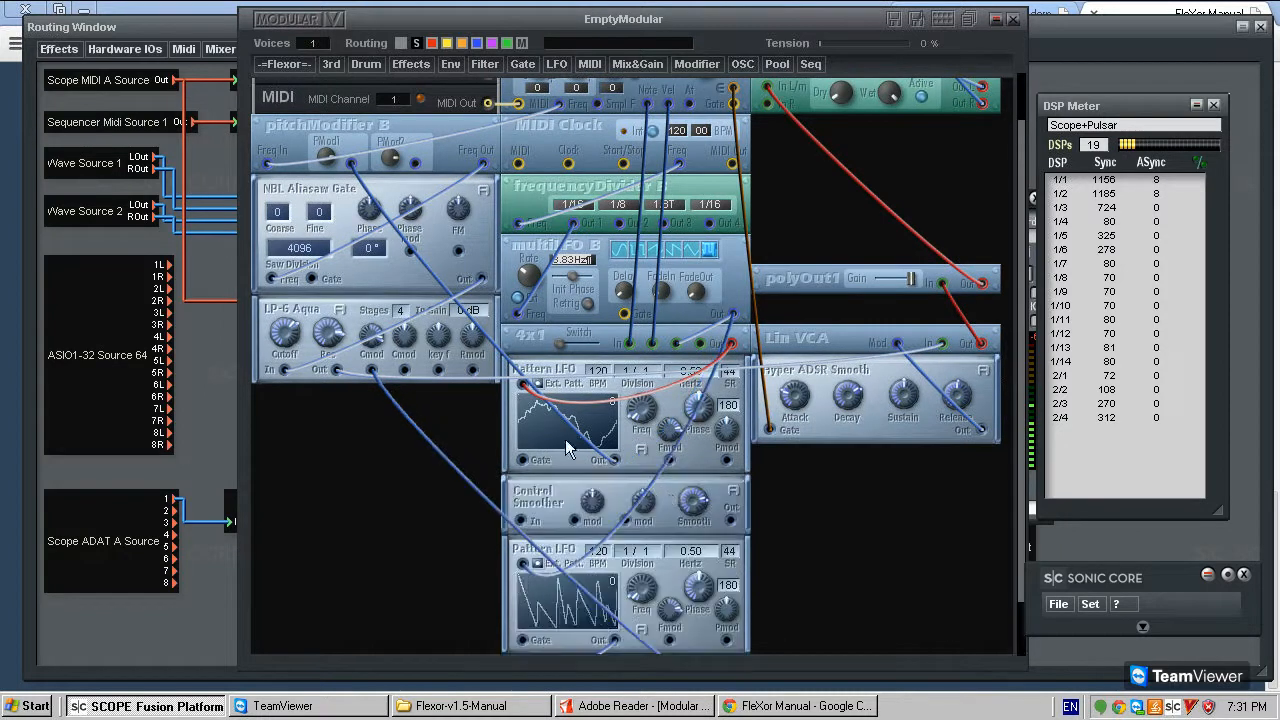
- Reroute the first Pattern LFO's output through the copied Control Smoother into pitchModifier B's PMod1 input, replacing the direct cable
left_click(581, 432)
key("Delete")
left_click(614, 460)
left_click(519, 522)
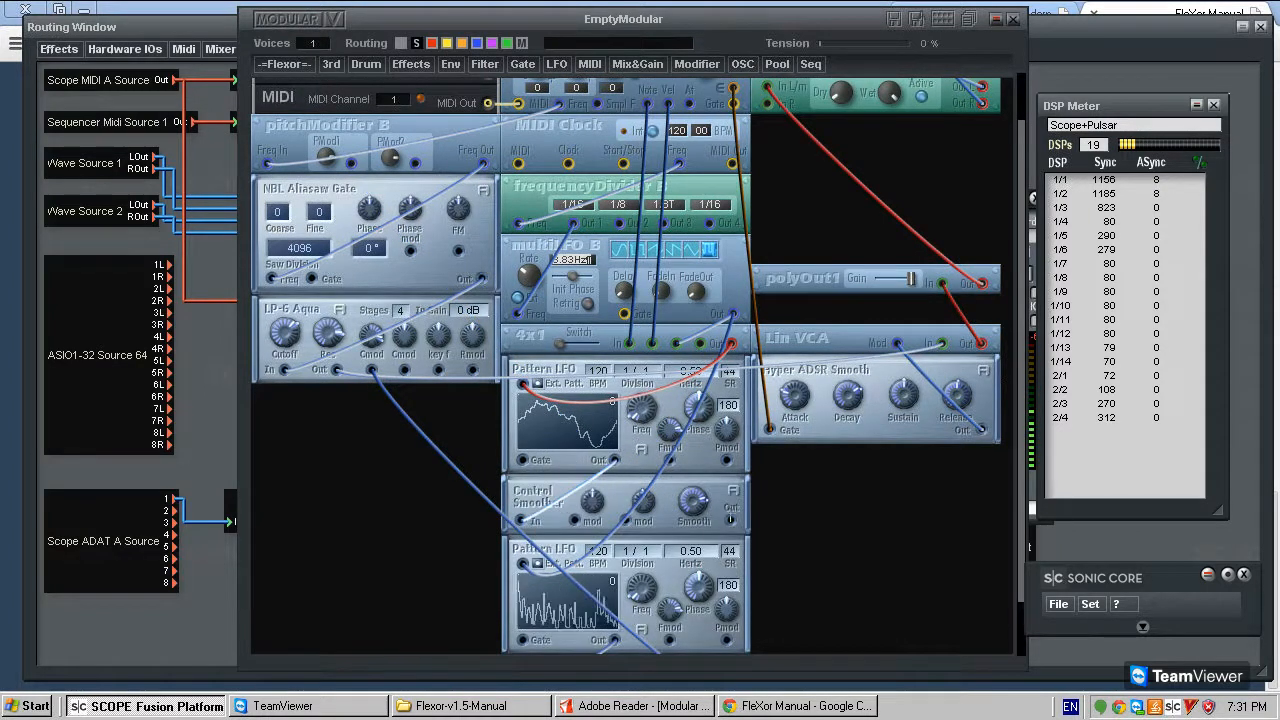
left_click(731, 520)
scroll(580, 337, "up", 2)
left_click(351, 218)
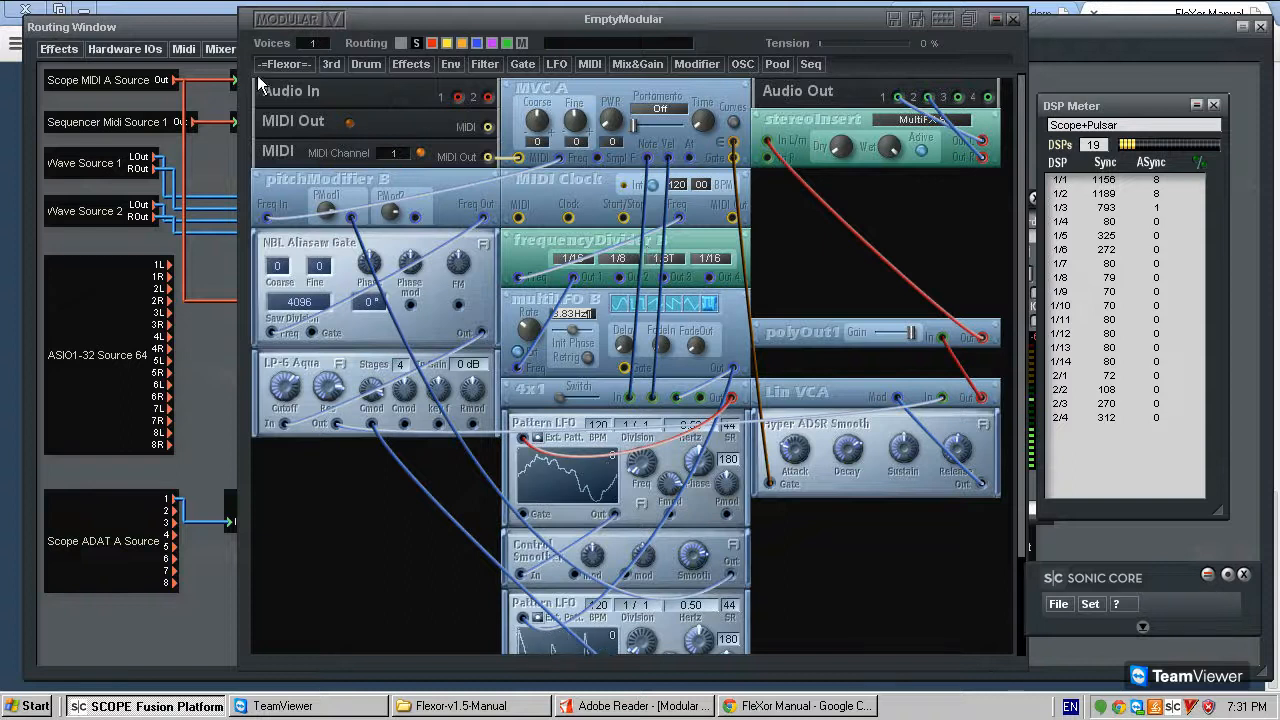
- Add the Warp, Squish and Squeeze modules from FleXor's Harmonic shapers to the patch
left_click(288, 65)
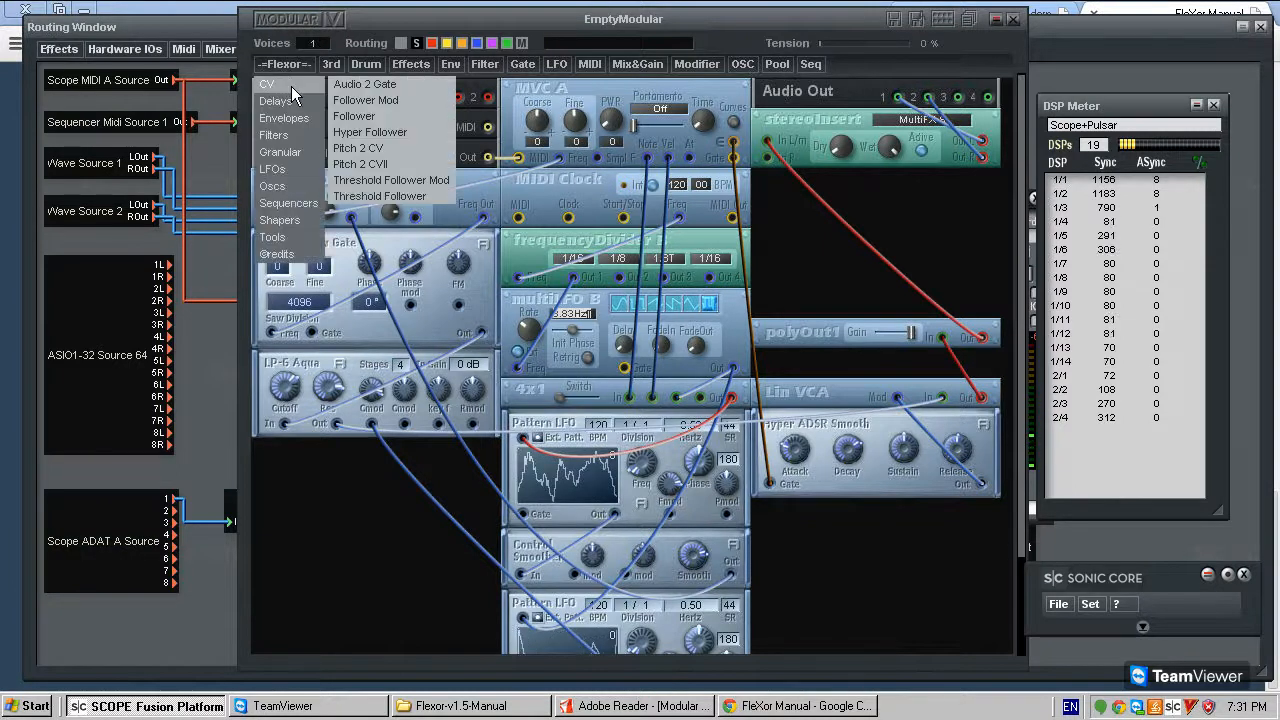
mouse_move(290, 220)
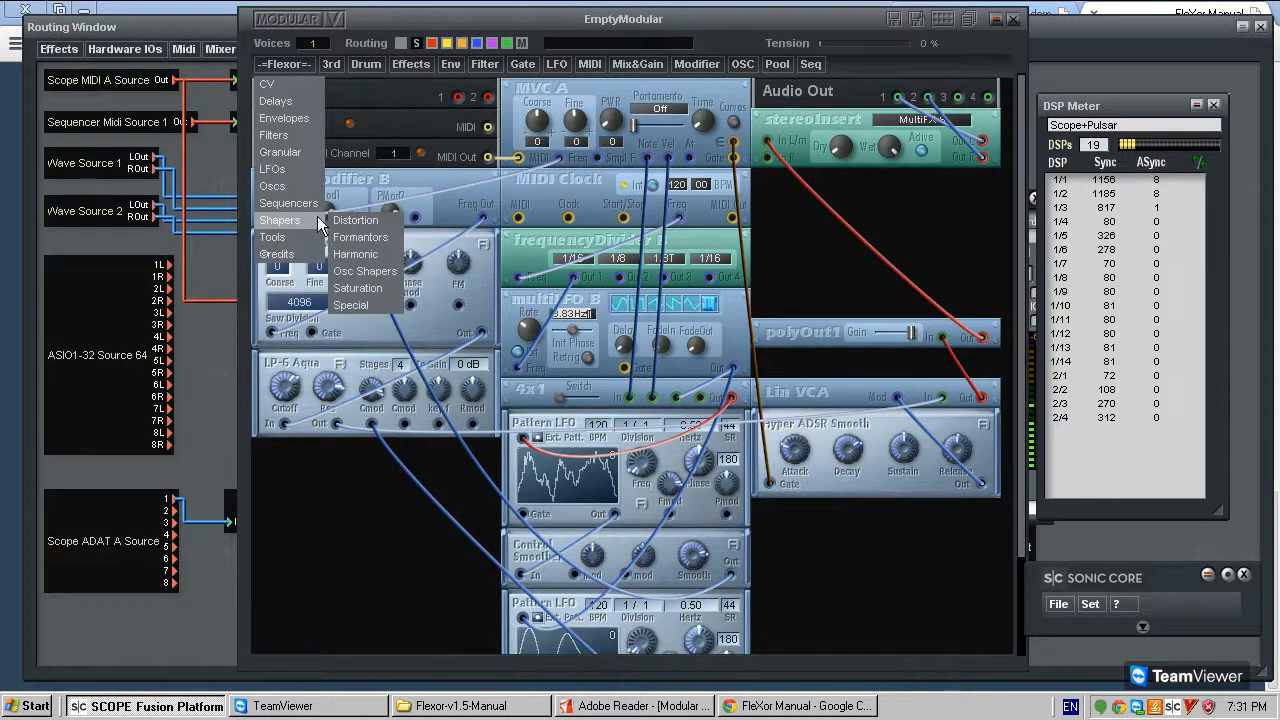
mouse_move(354, 221)
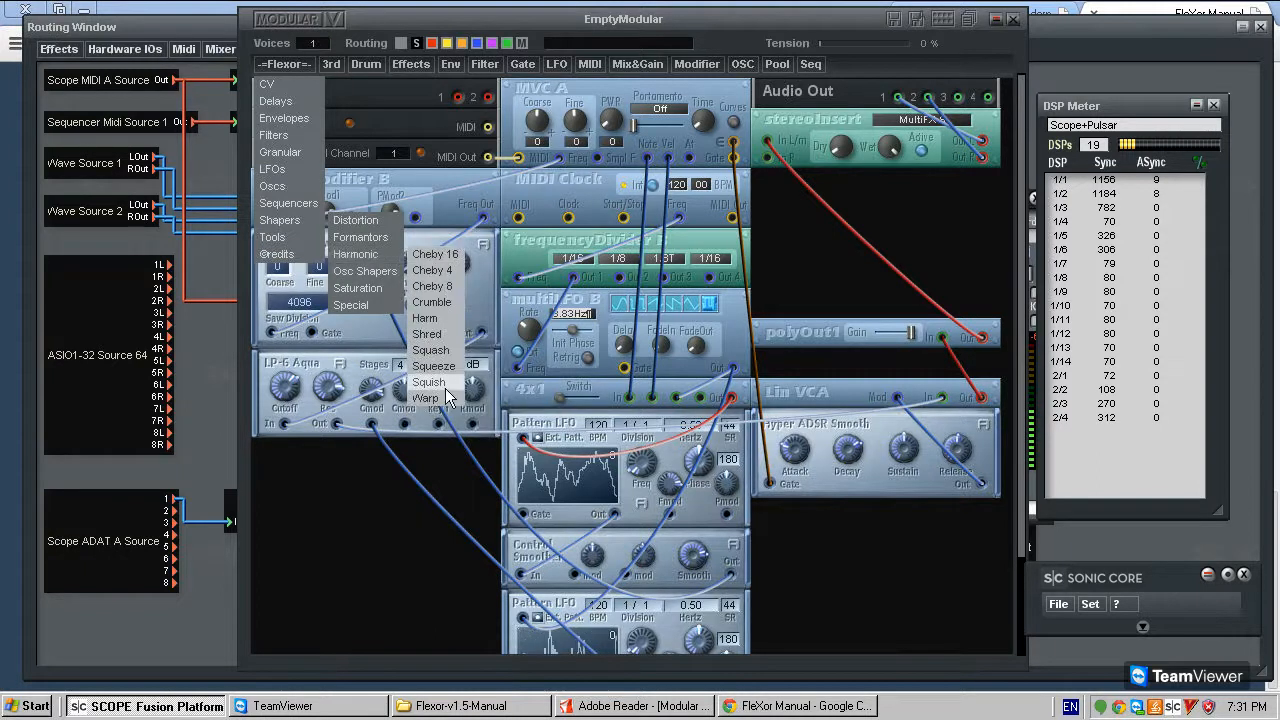
left_click(426, 398)
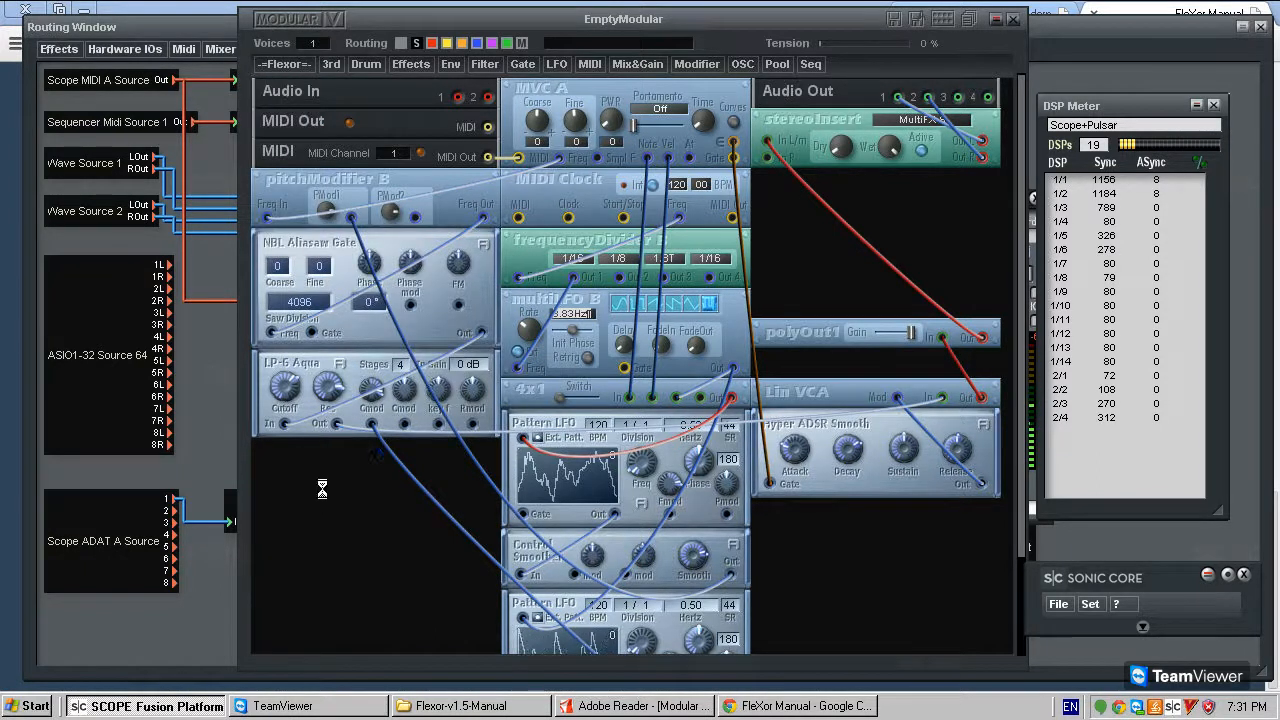
left_click(289, 62)
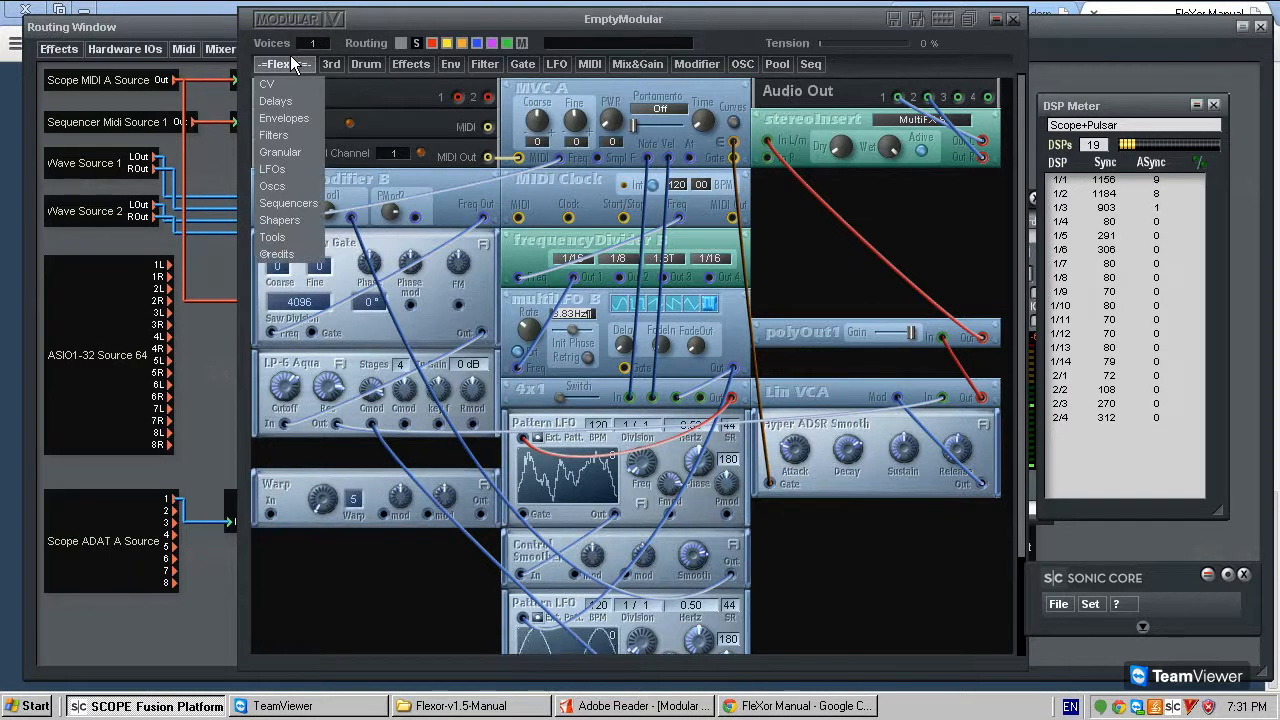
mouse_move(398, 264)
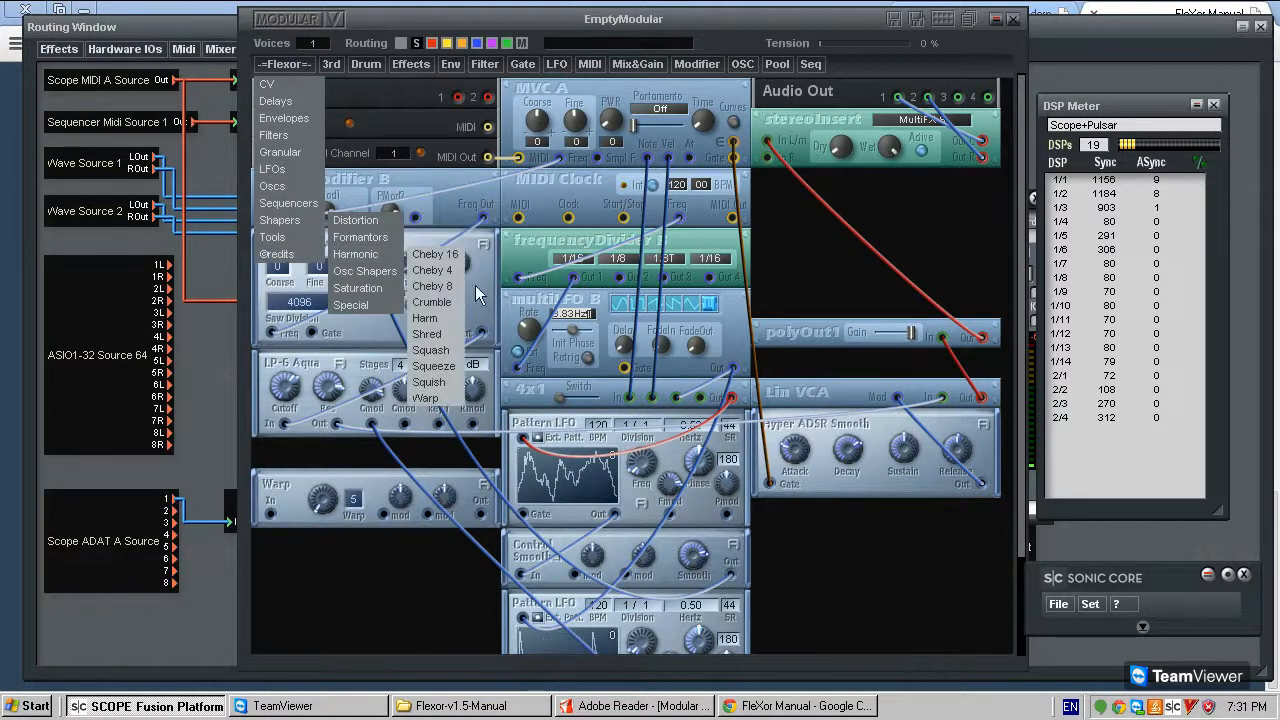
left_click(446, 383)
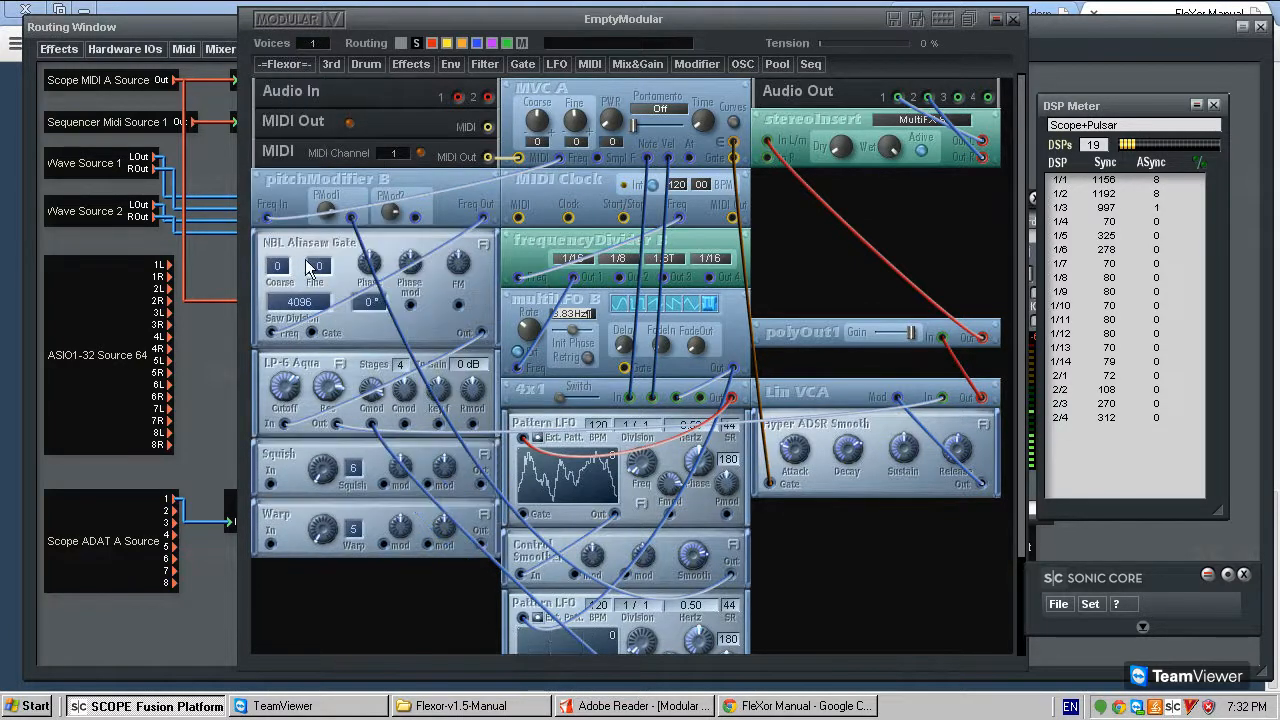
left_click(284, 62)
mouse_move(297, 218)
mouse_move(360, 254)
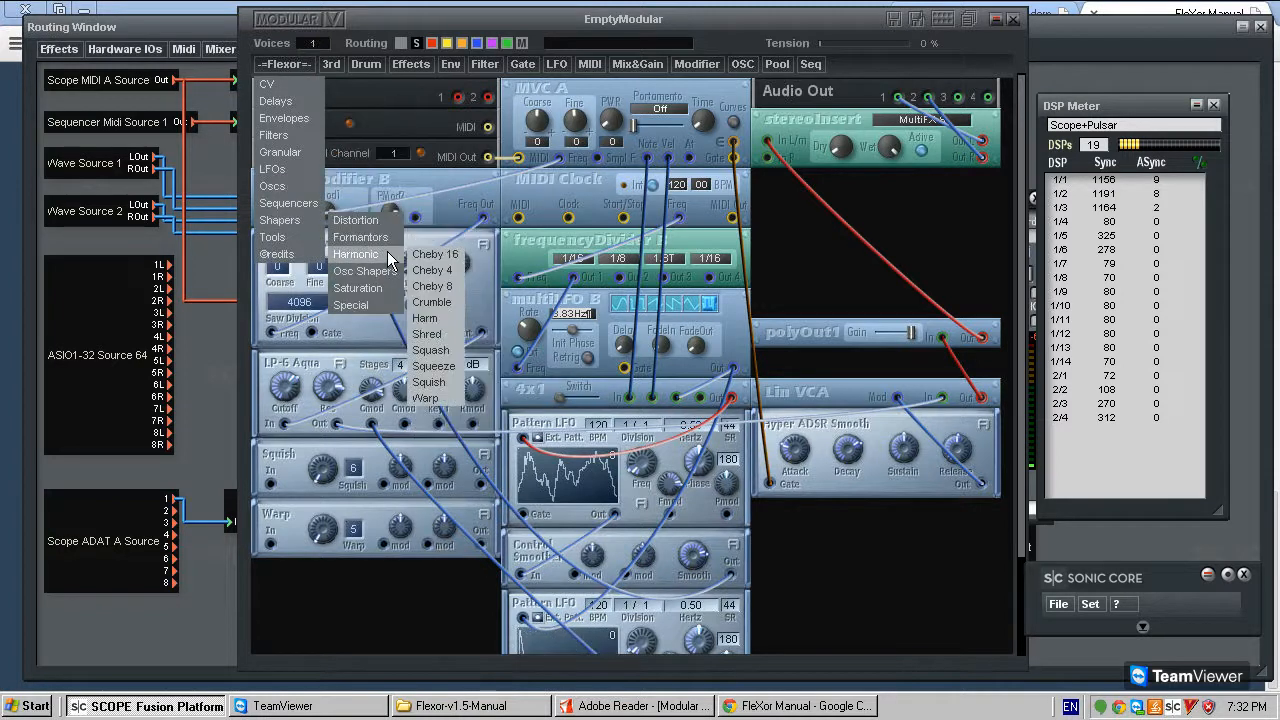
left_click(440, 367)
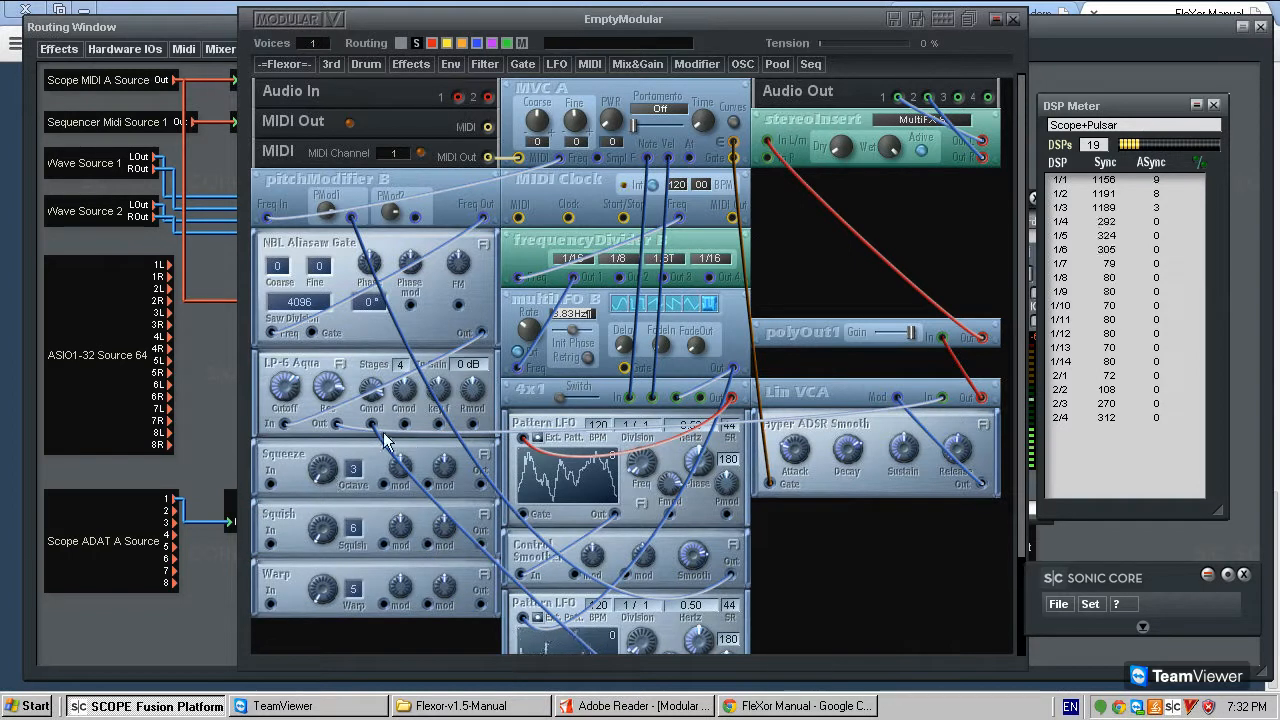
- Stack Squeeze, Squish and Warp in that order between NBL Aliasaw Gate and LP-6 Aqua
left_click_drag(289, 459, 290, 360)
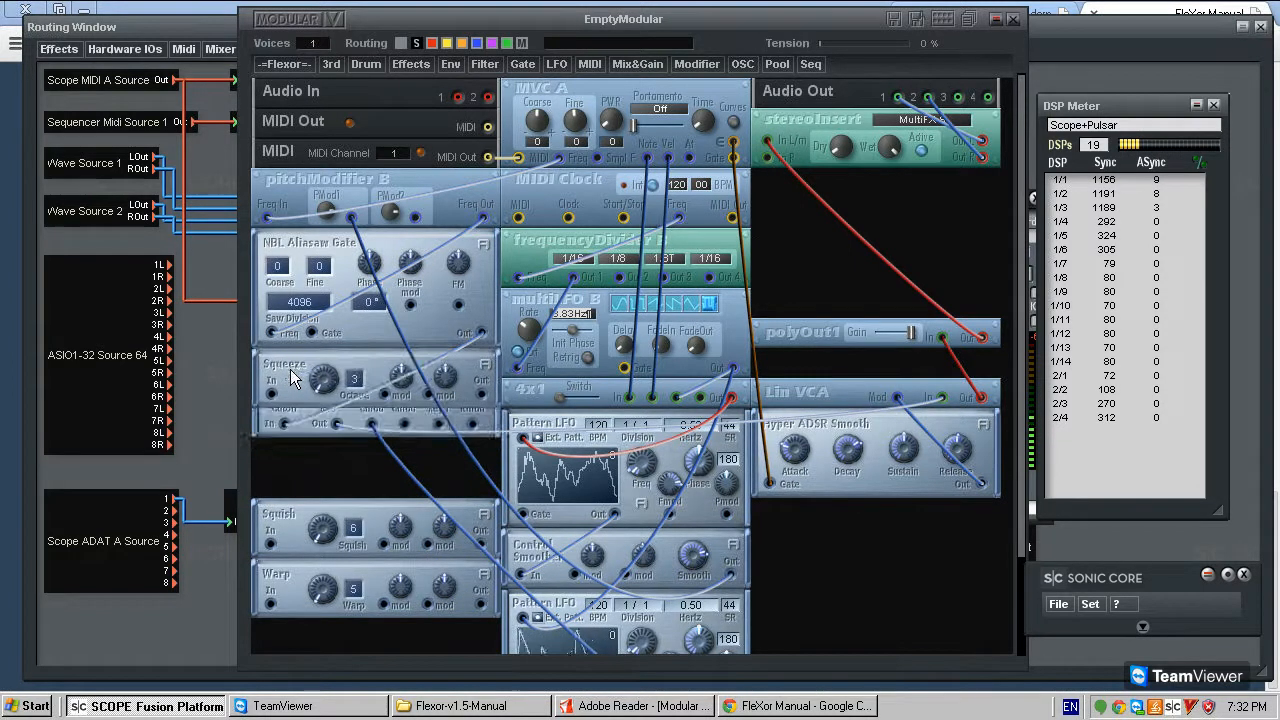
left_click_drag(297, 524, 291, 424)
left_click_drag(285, 578, 291, 501)
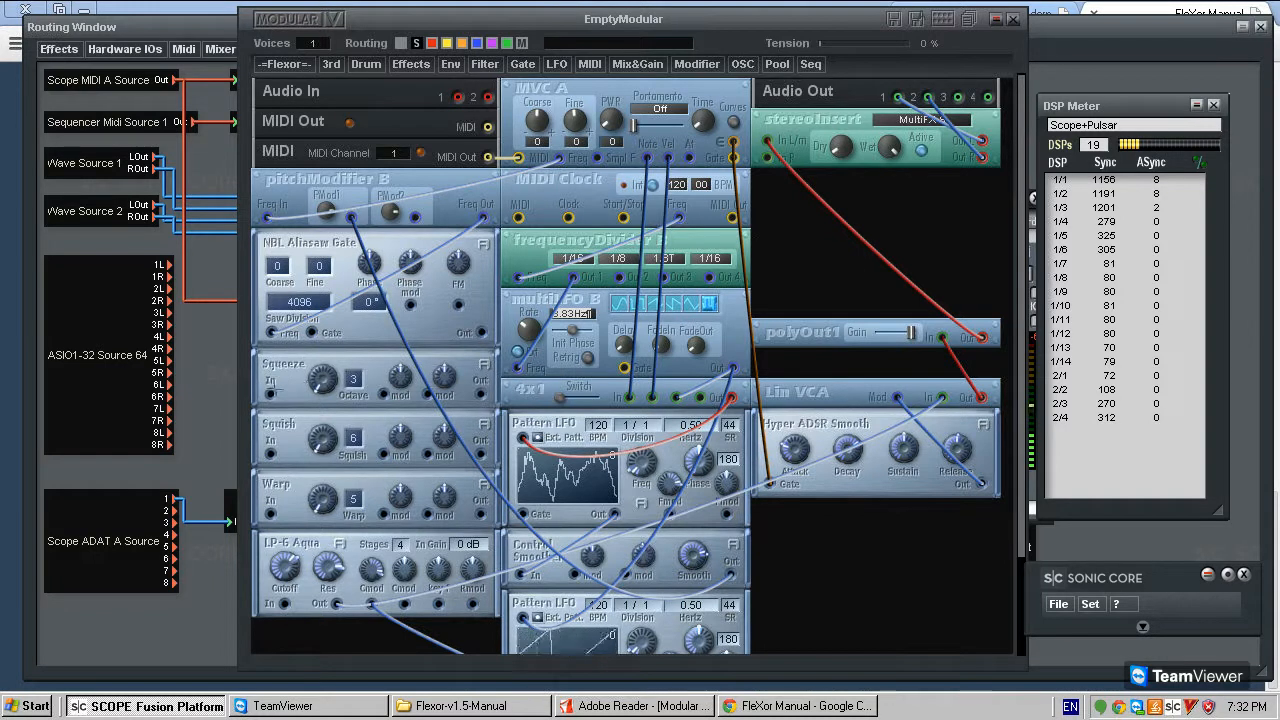
- Wire NBL Aliasaw Gate's output through Squeeze, Squish and Warp in series and into LP-6 Aqua's input
left_click_drag(247, 392, 270, 397)
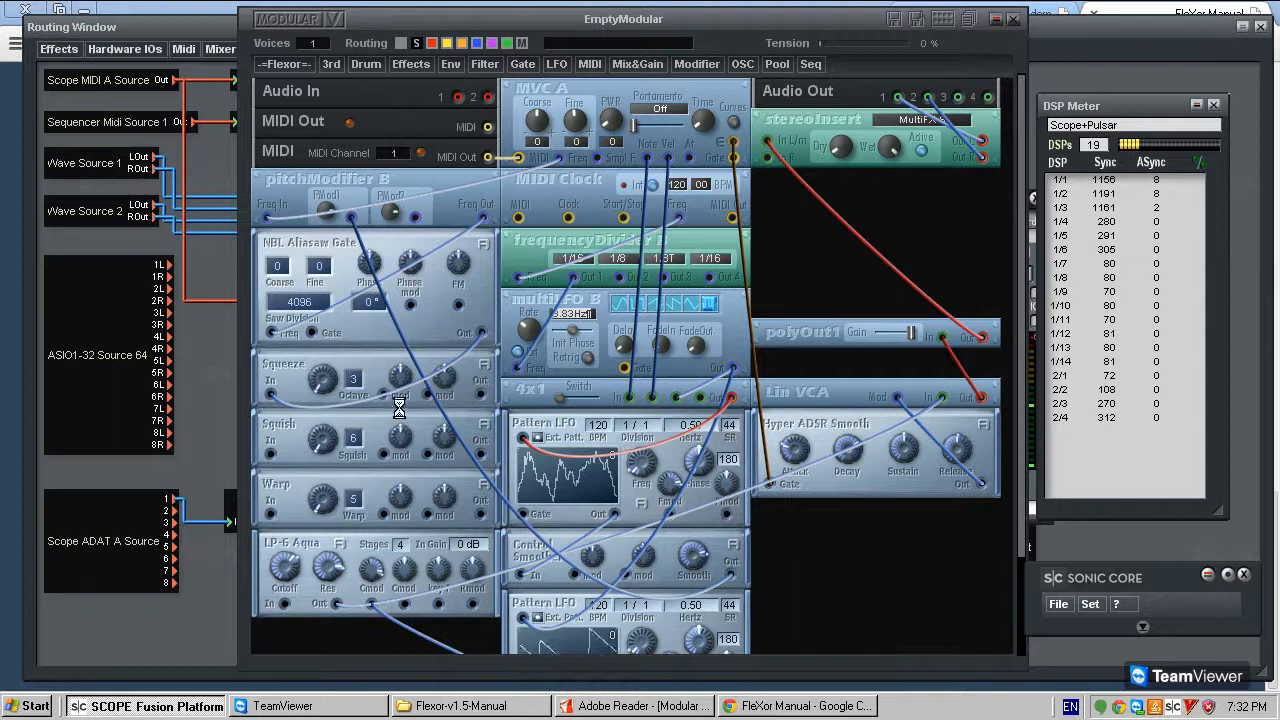
left_click(286, 458)
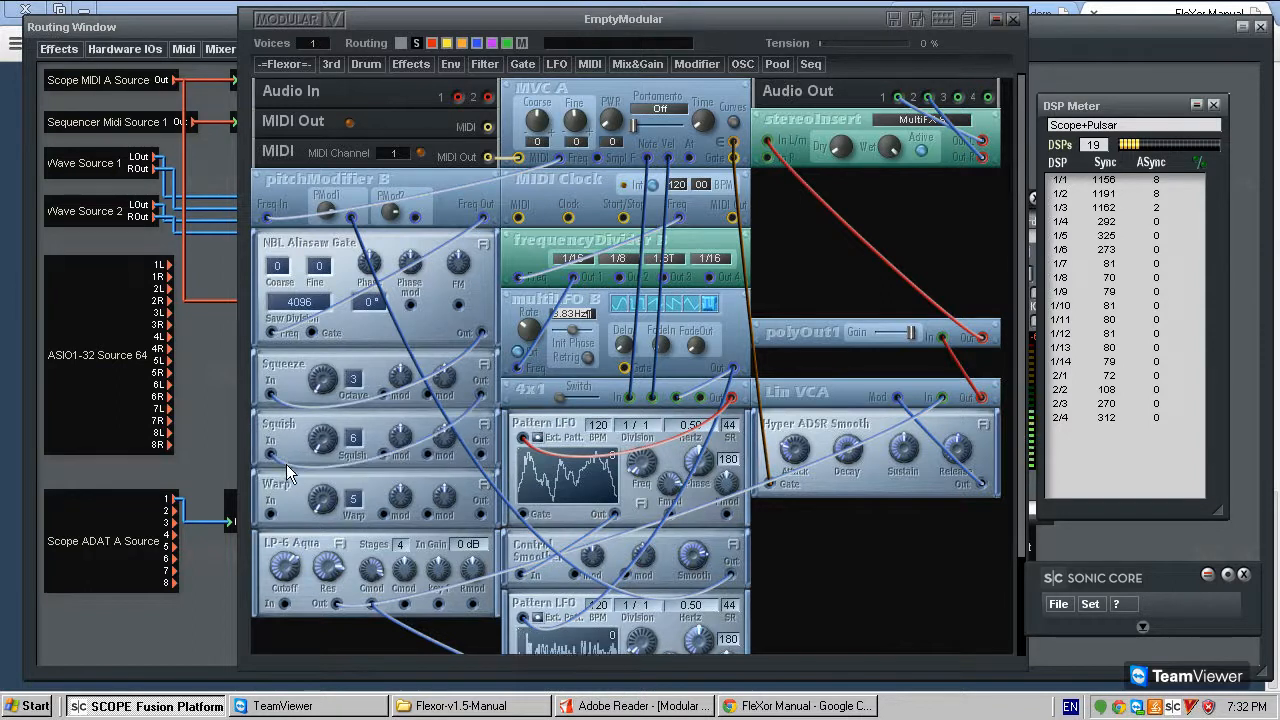
left_click(283, 405)
mouse_move(283, 405)
left_mouse_down()
mouse_move(291, 382)
mouse_move(289, 406)
left_mouse_up()
left_click(482, 456)
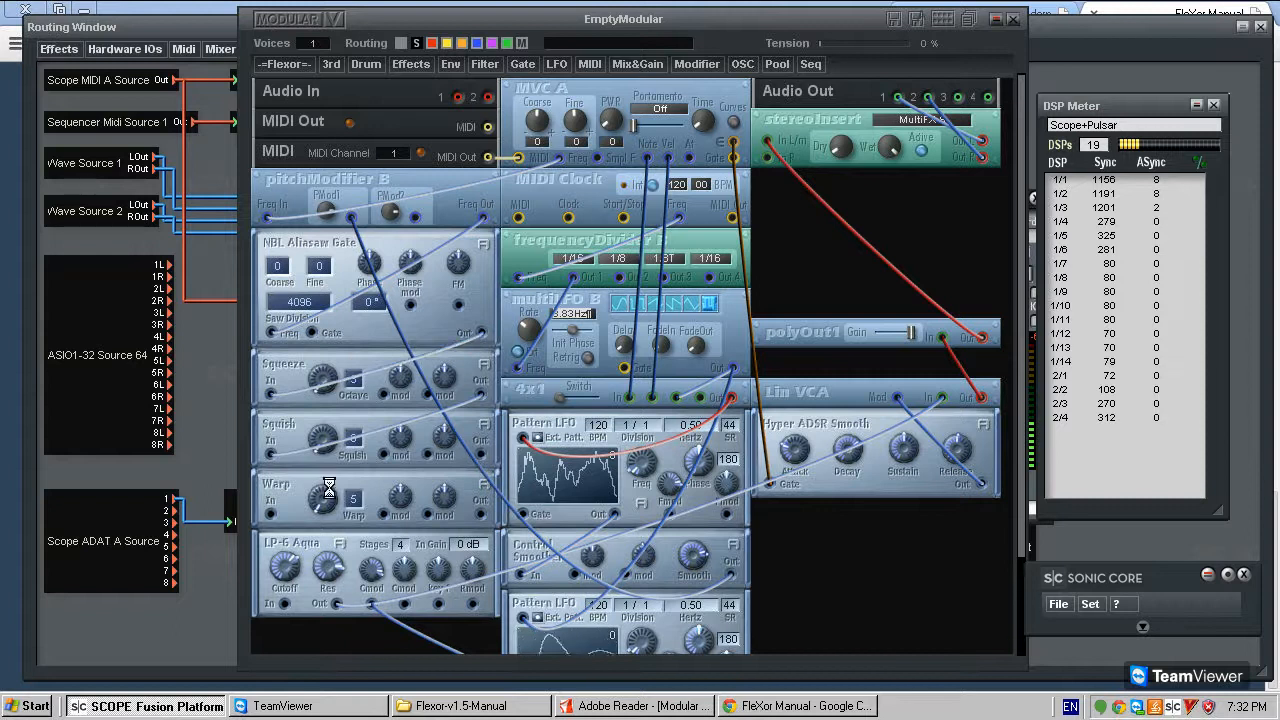
left_click(272, 514)
left_click(482, 515)
left_click(296, 606)
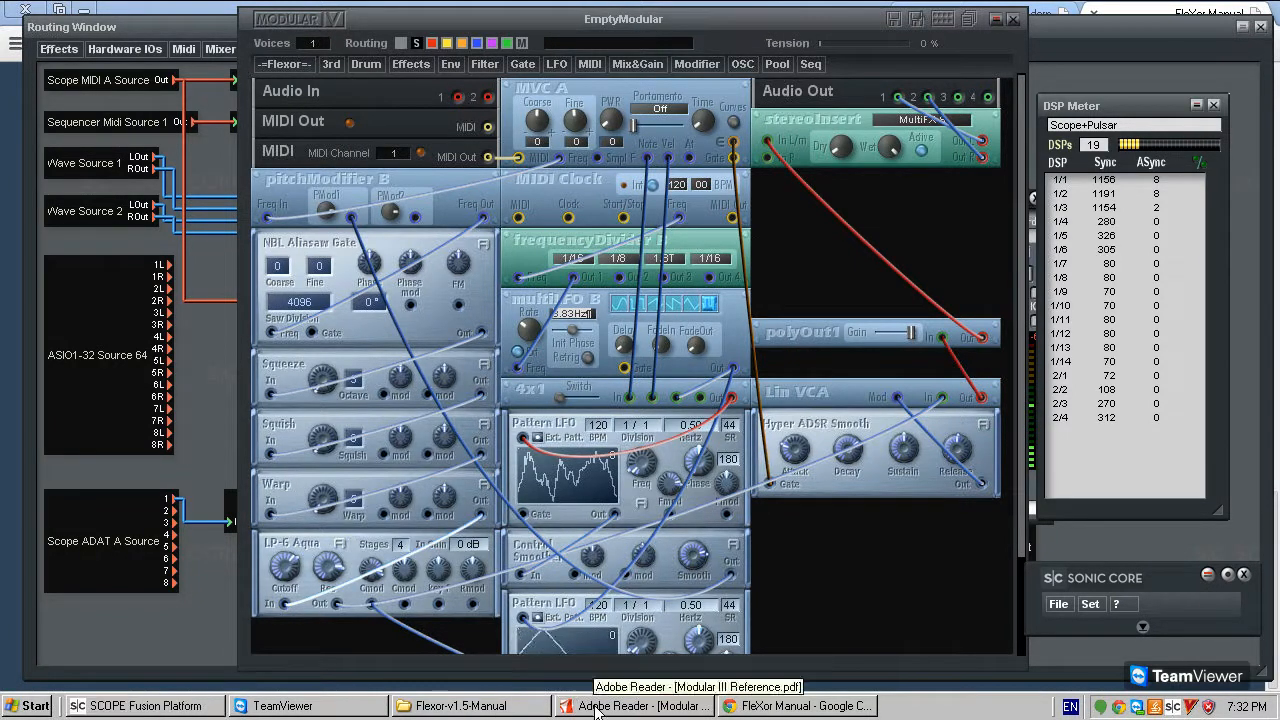
- View the Squish module's description, switch to the FleXor Manual in Chrome and open its Warp page
left_click(485, 426)
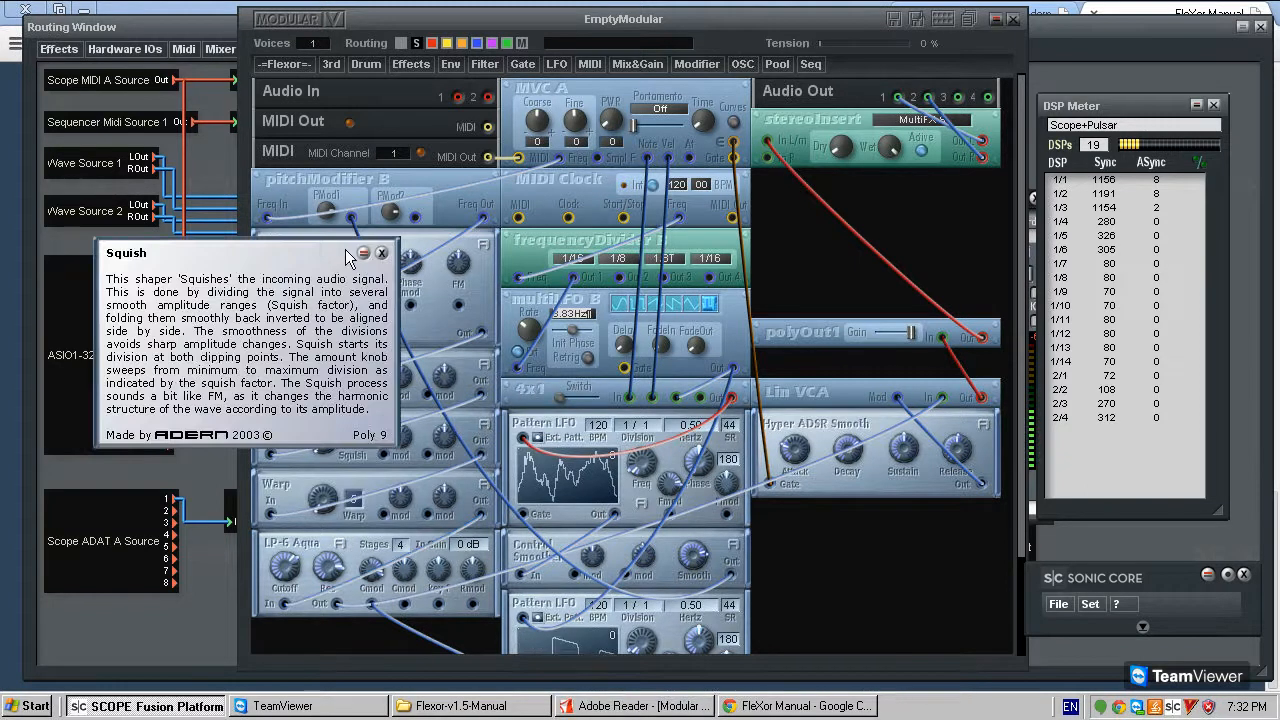
left_click(378, 251)
left_click(593, 708)
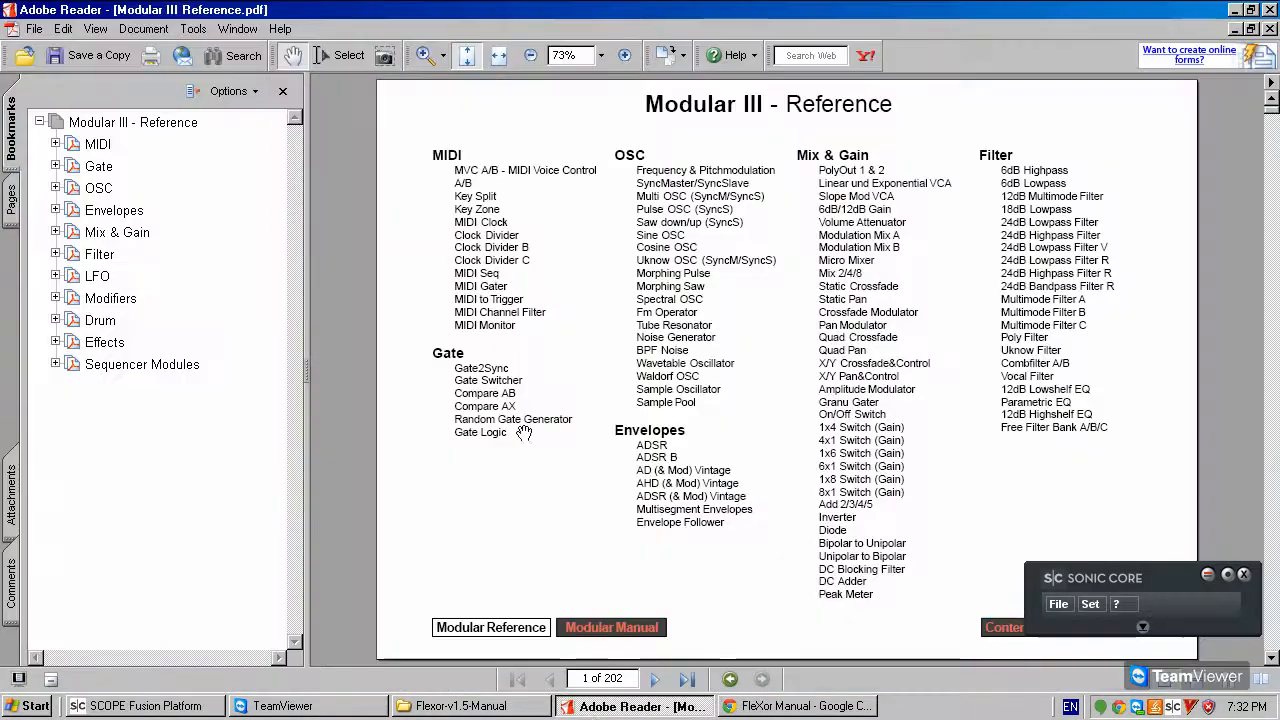
left_click(730, 705)
scroll(620, 340, "up", 3)
scroll(956, 429, "up", 2)
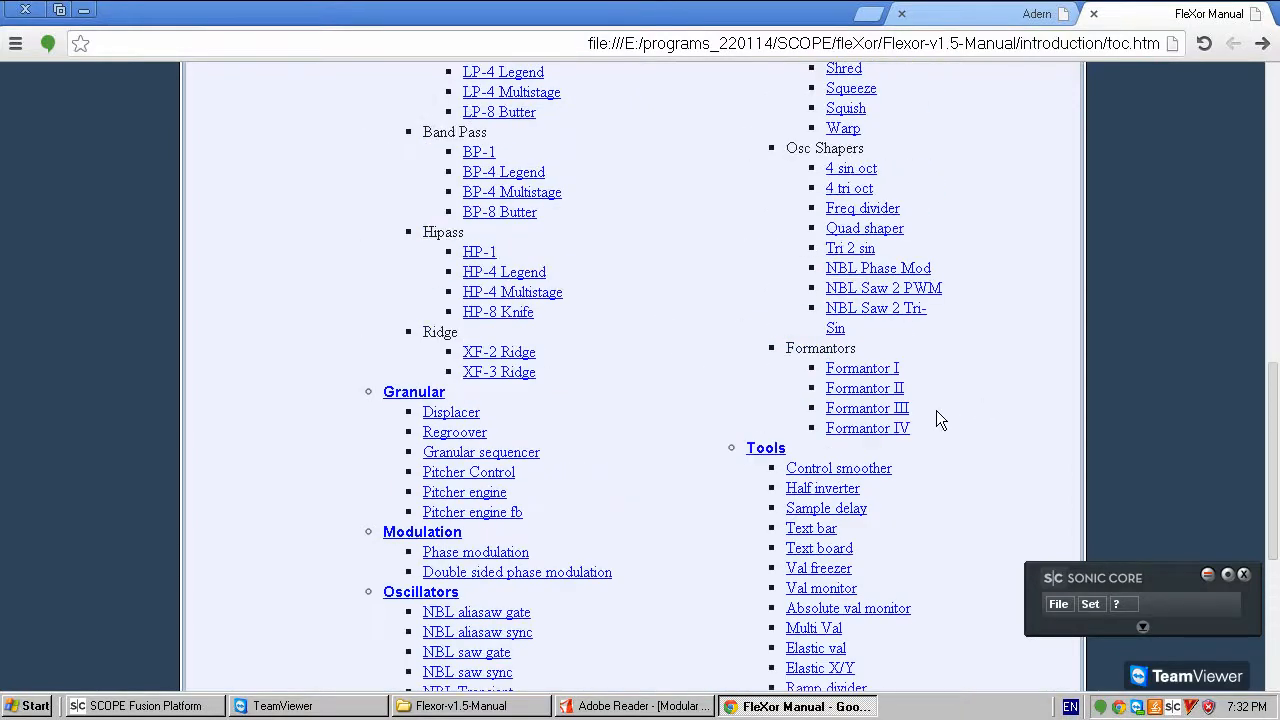
scroll(936, 400, "up", 2)
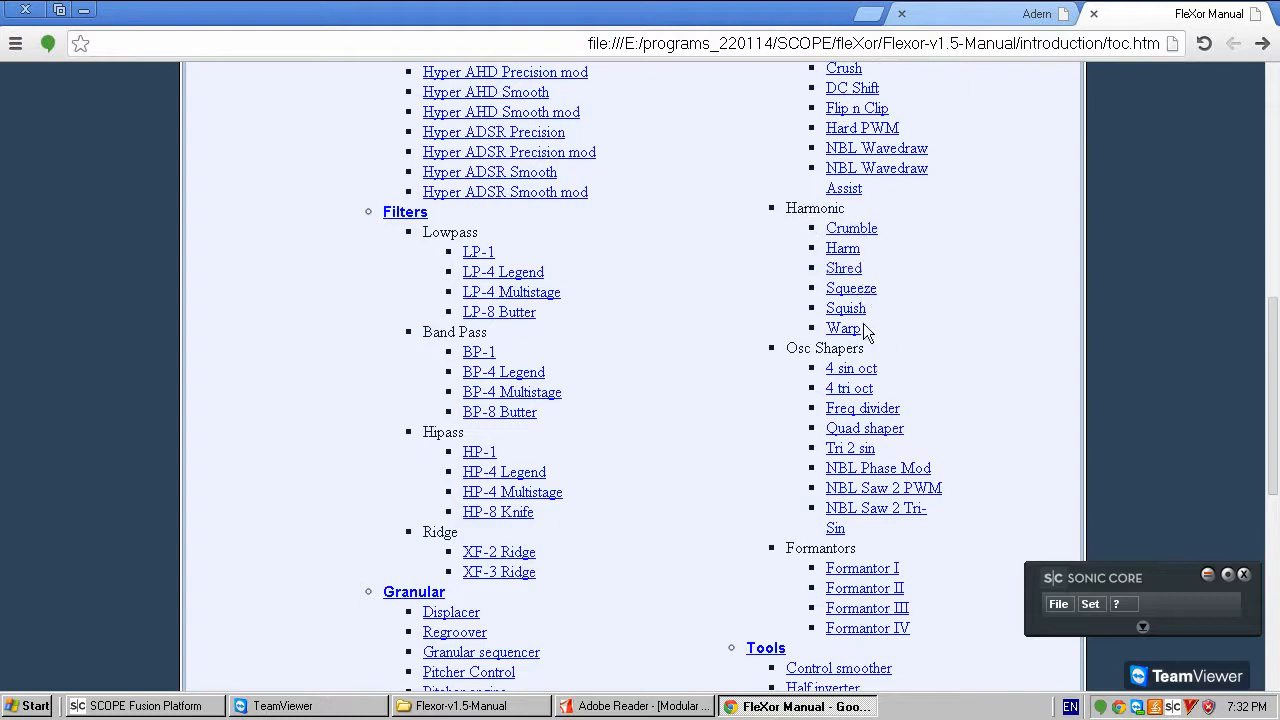
left_click(843, 329)
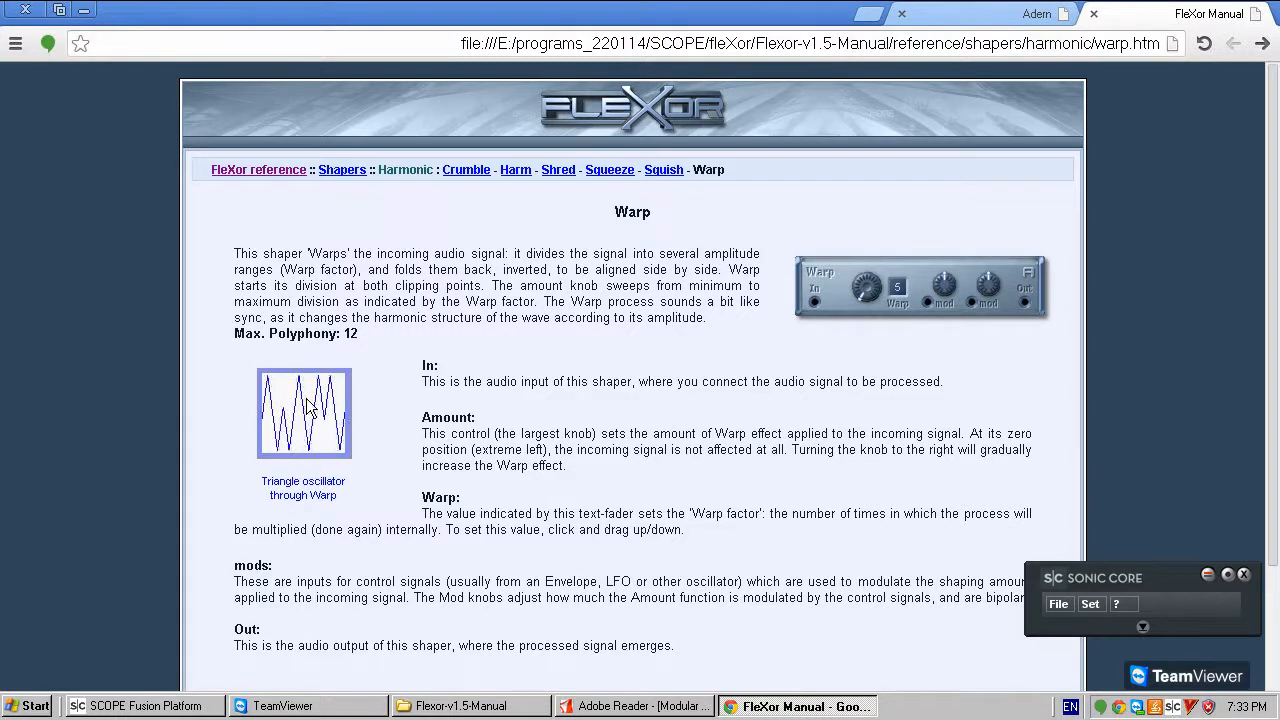
- Read the manual's harmonic shaper pages for Crumble, Harm, Shred, Squeeze, Squish and Warp, comparing how each shapes a waveform
left_click(466, 169)
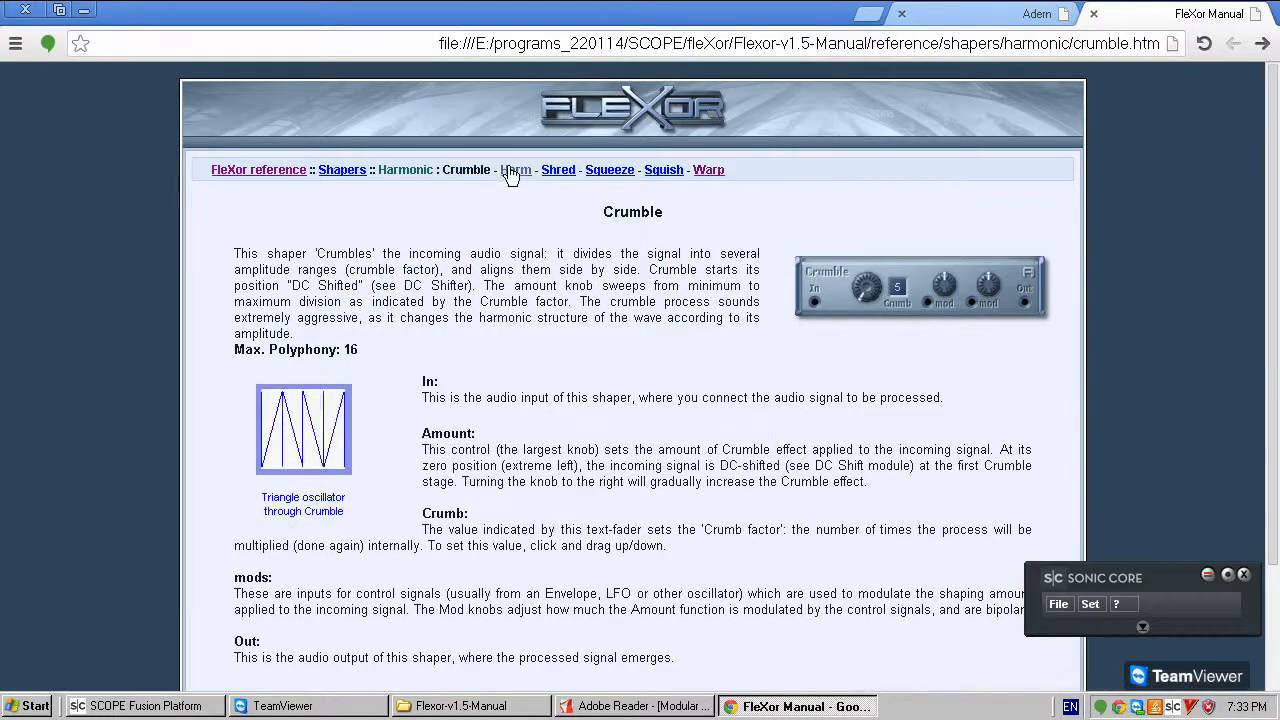
left_click(513, 170)
left_click(553, 171)
left_click(609, 170)
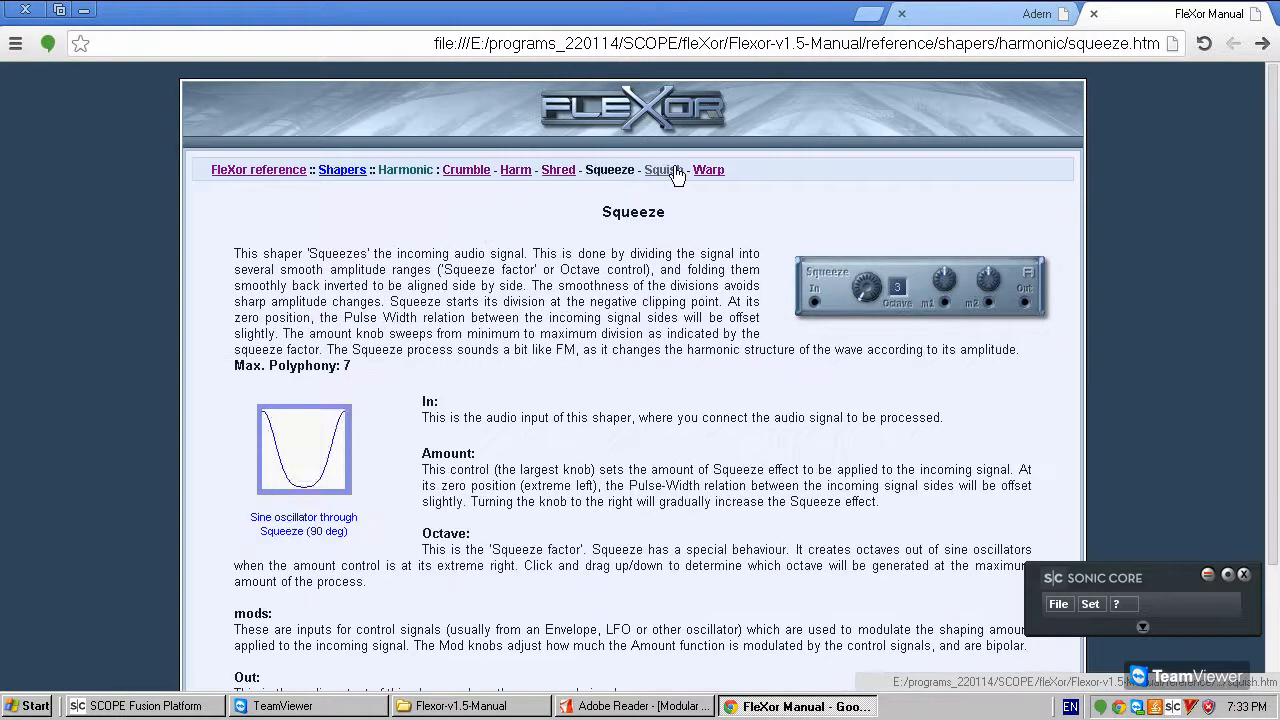
left_click(663, 170)
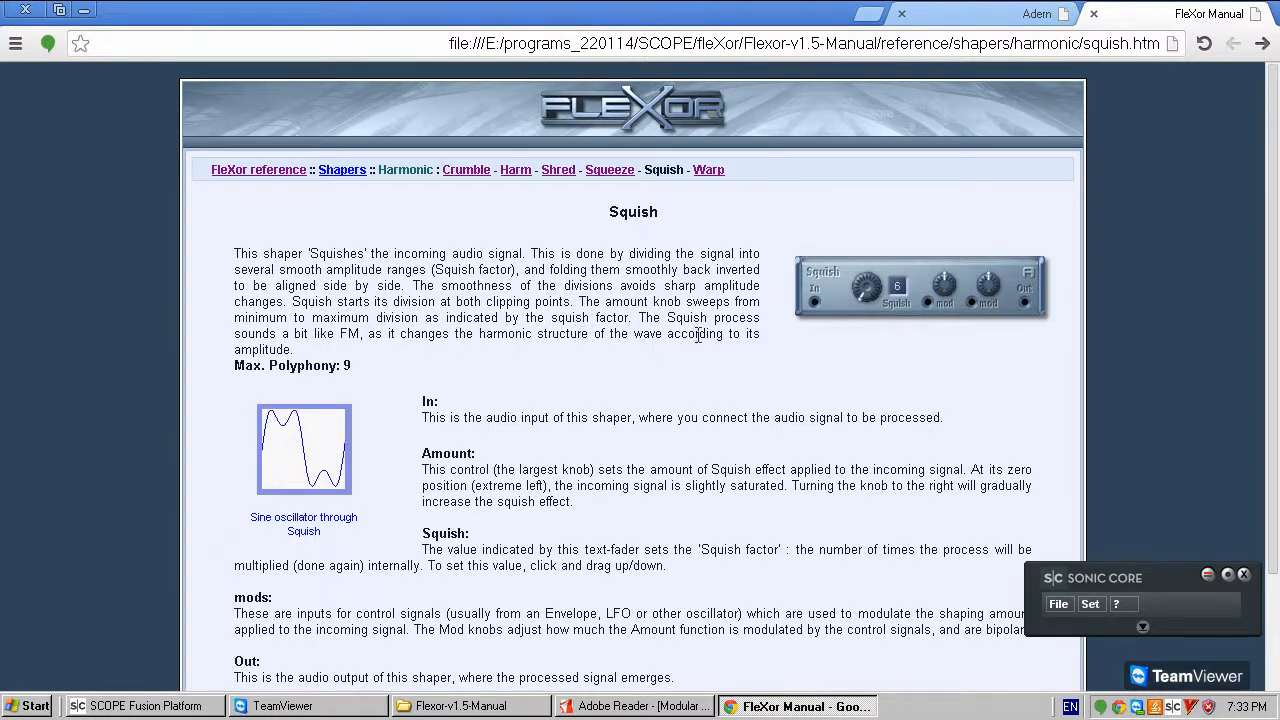
left_click(718, 170)
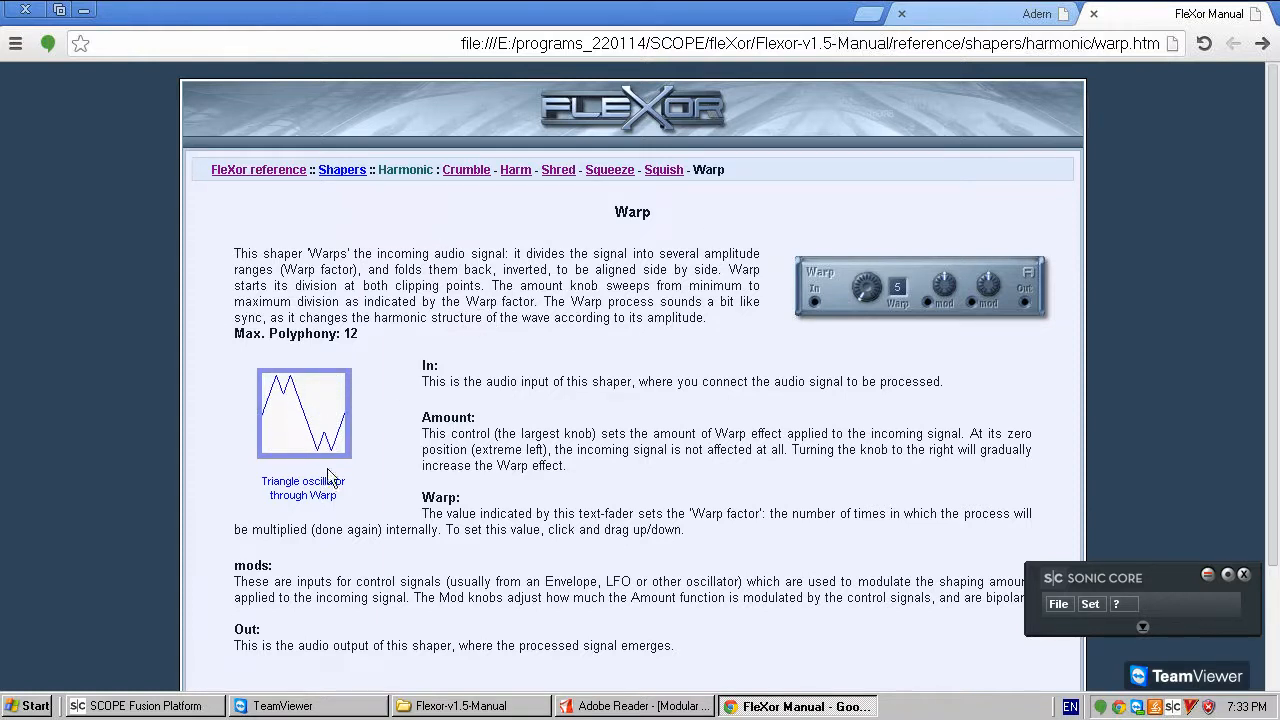
left_click(148, 712)
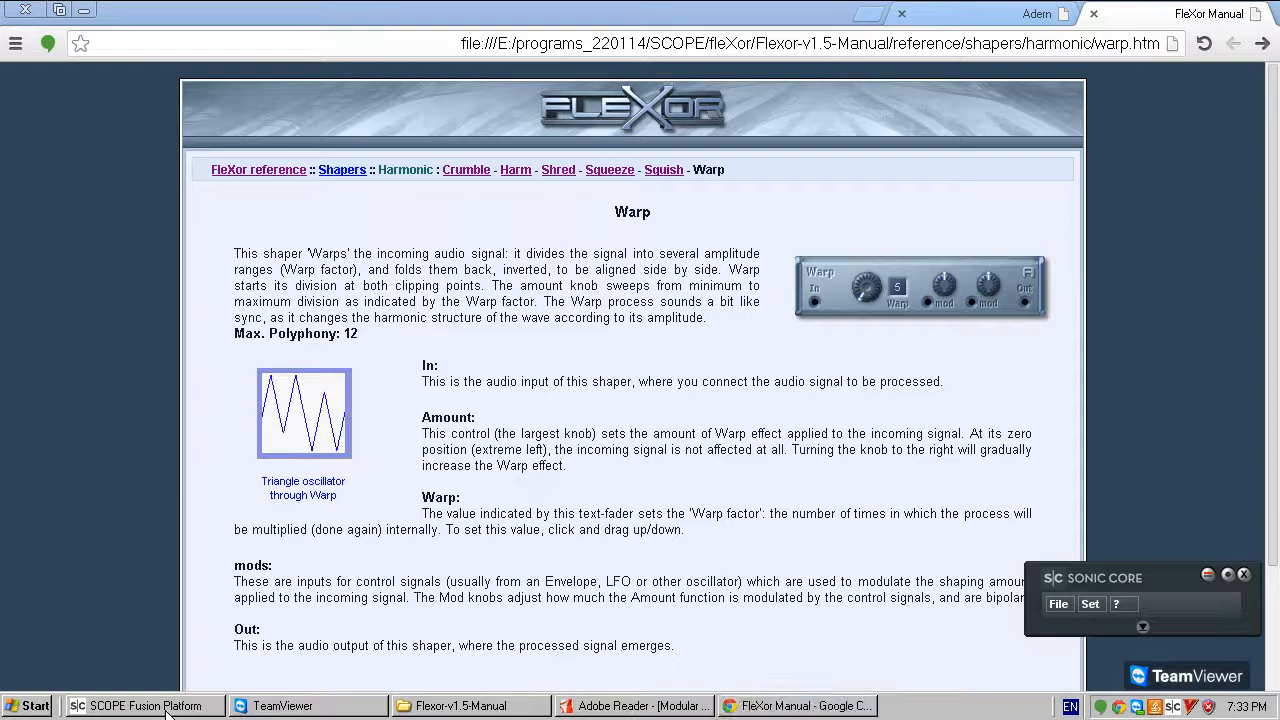
left_click(667, 172)
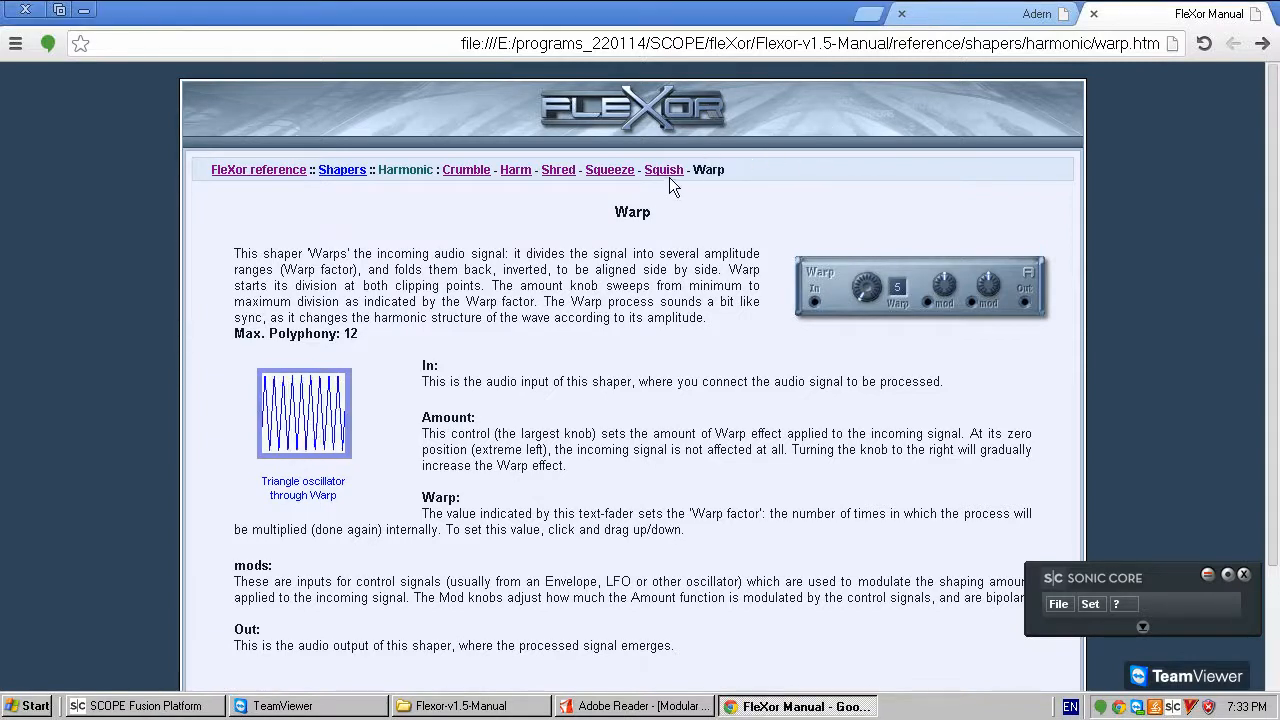
left_click(612, 172)
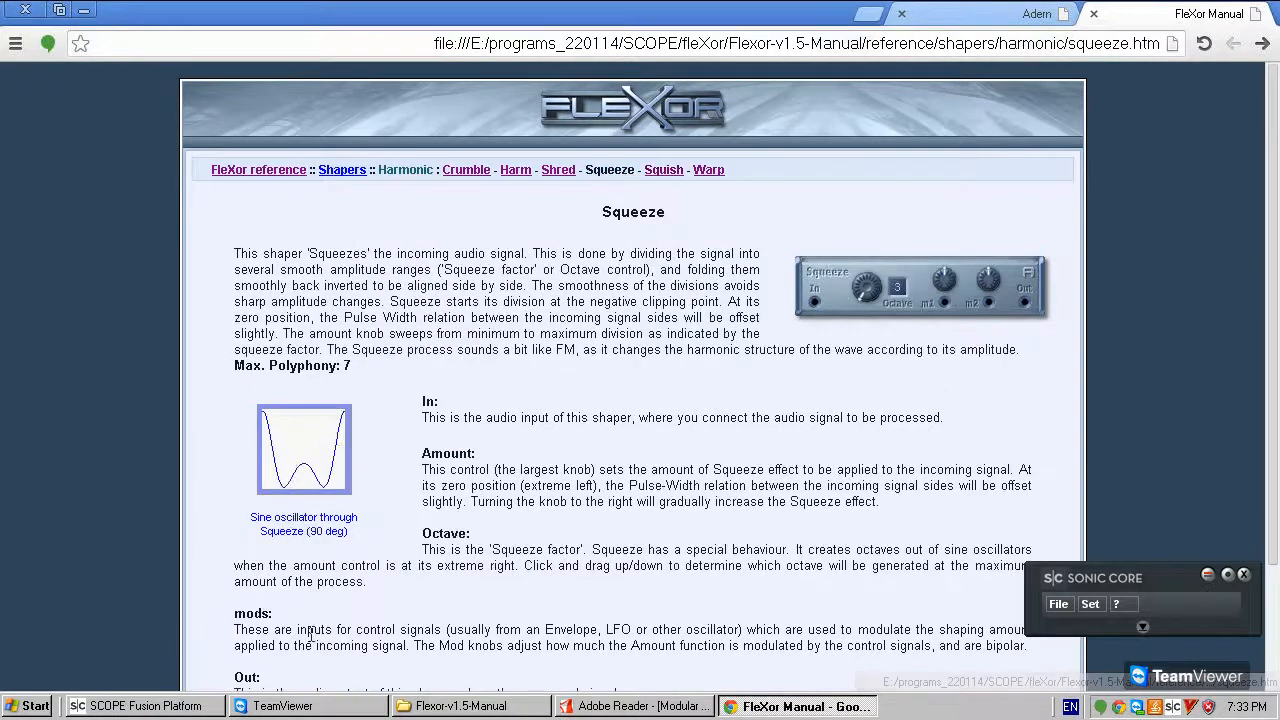
- Switch back to SCOPE Fusion Platform and lower polyOut1's gain slightly
left_click(180, 707)
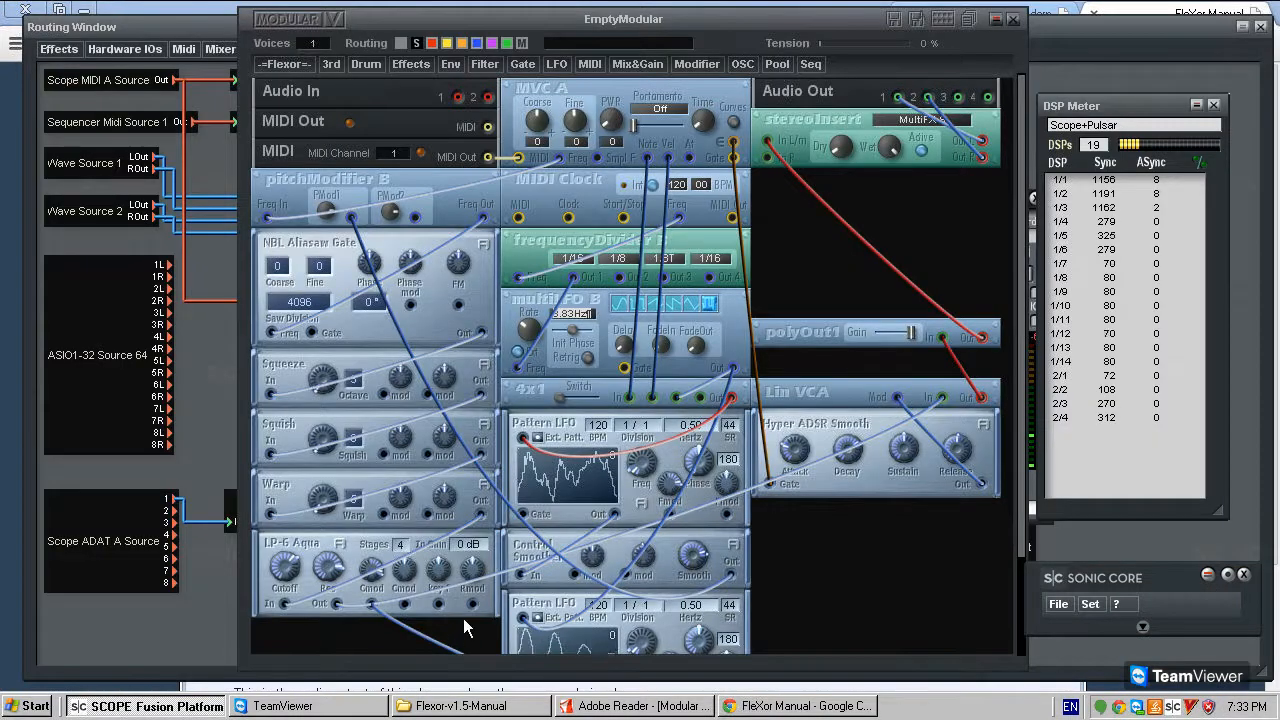
scroll(463, 618, "down", 3)
scroll(393, 220, "up", 3)
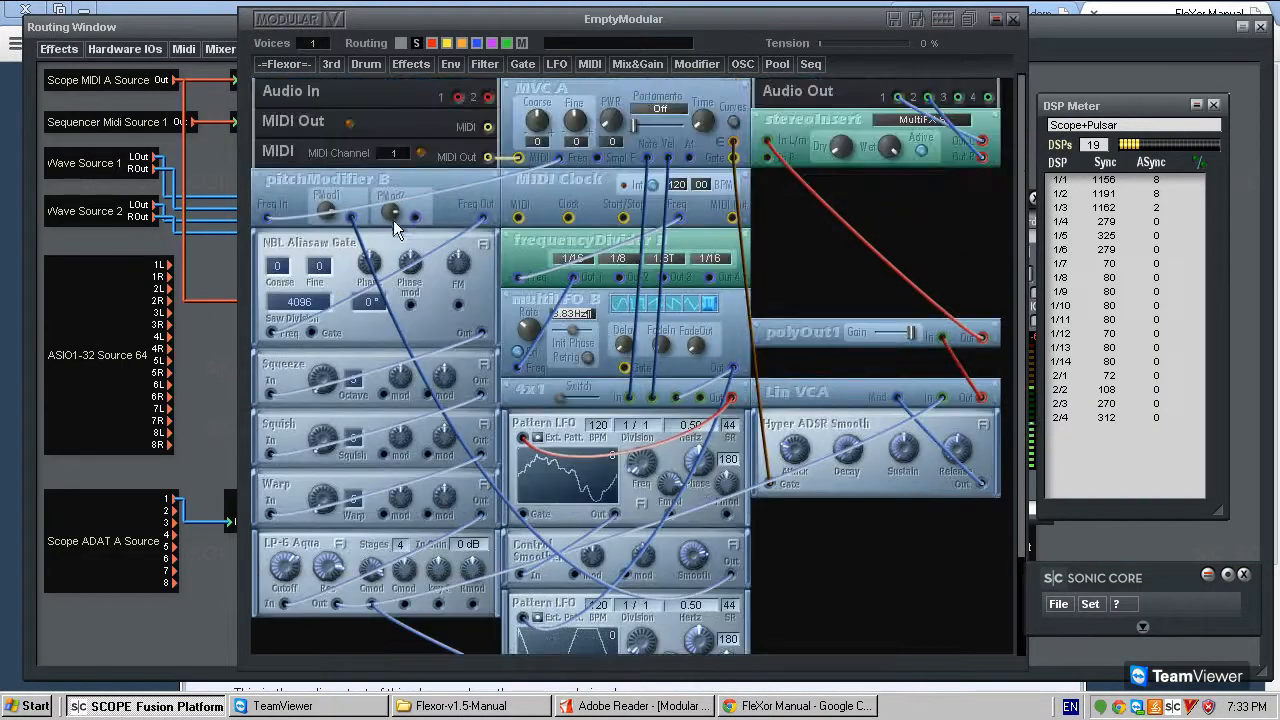
left_click_drag(390, 212, 389, 230)
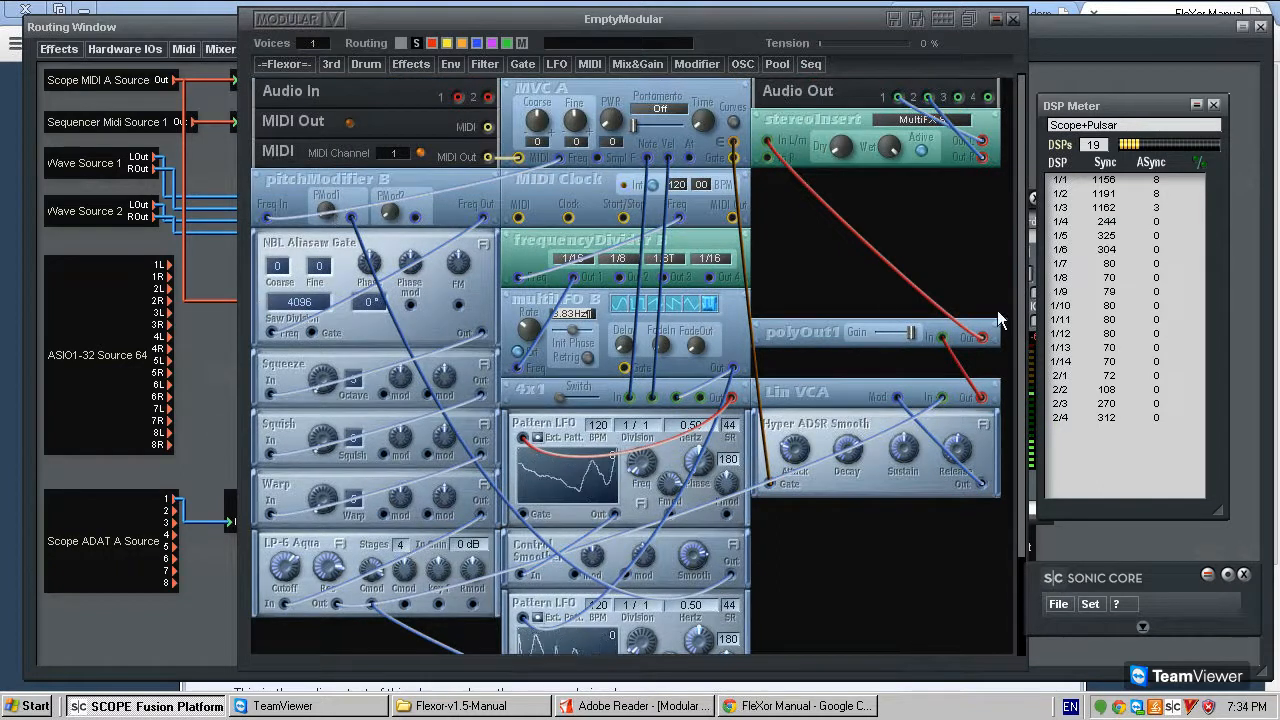
left_click_drag(908, 335, 895, 345)
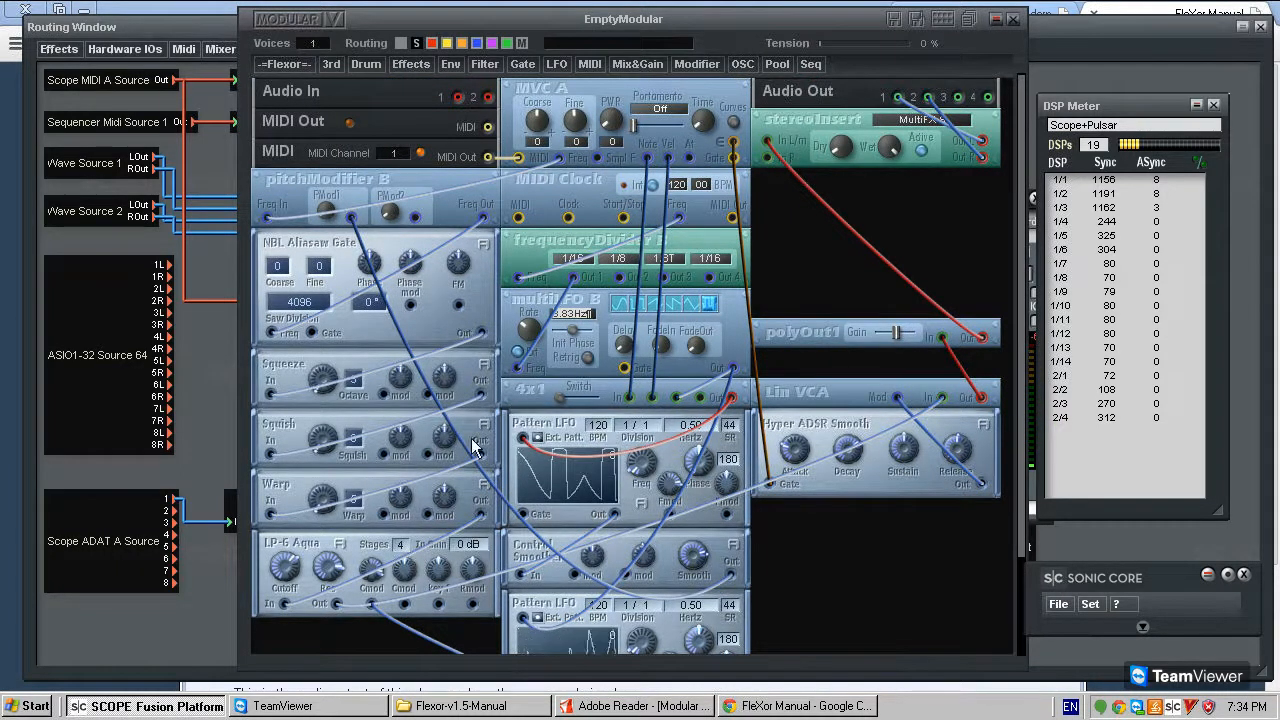
- Reduce LP-6 Aqua's resonance and adjust the Squeeze module's amount
left_click(546, 543)
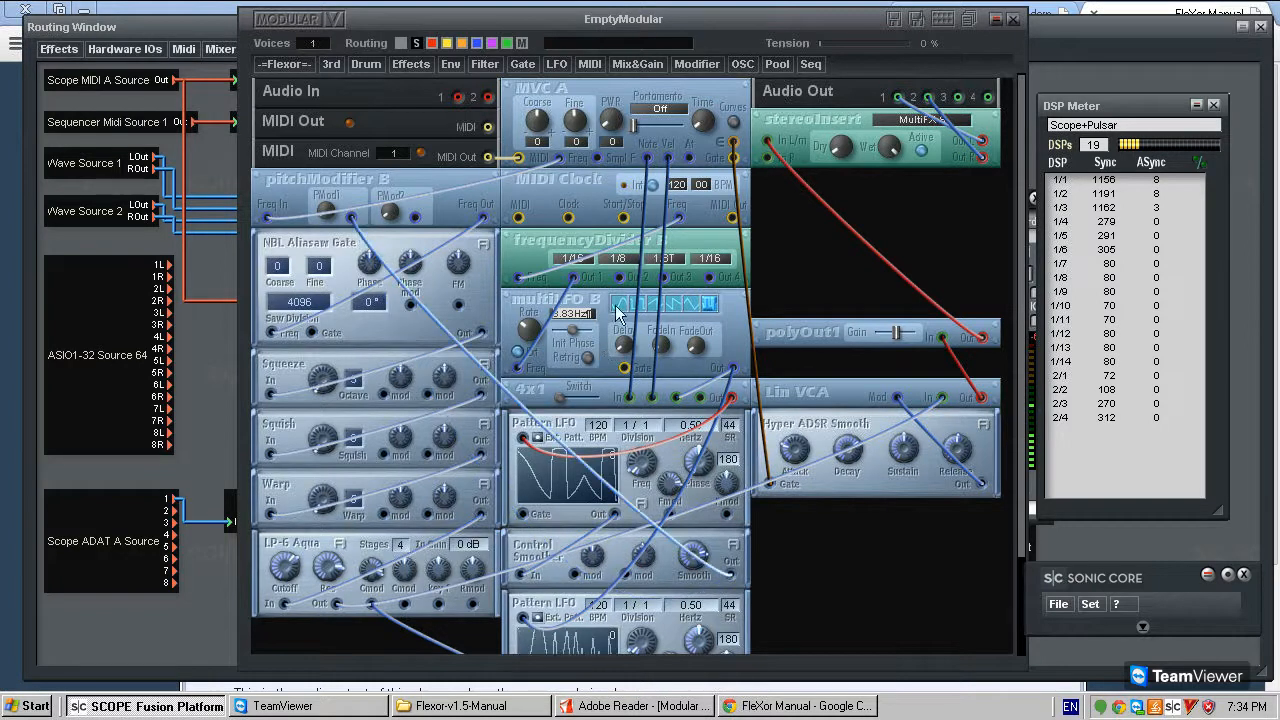
left_click(322, 570)
left_click(374, 572)
left_click(371, 567)
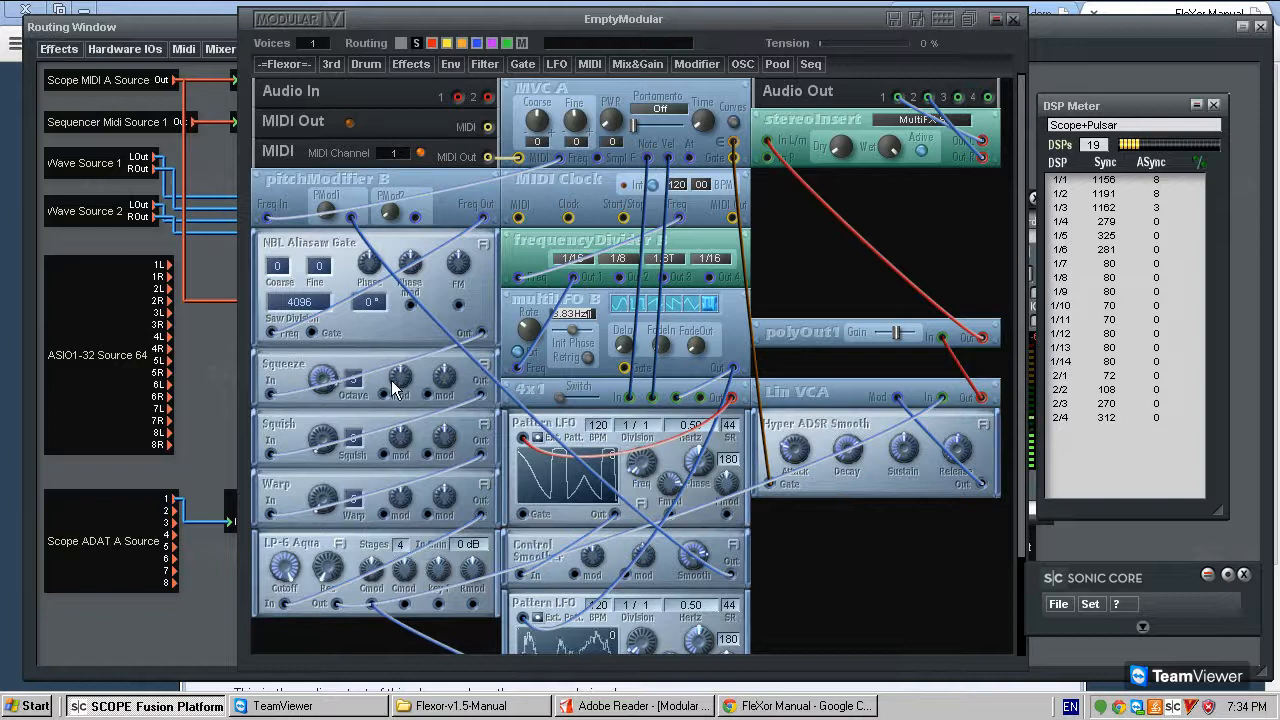
left_click(354, 382)
left_click_drag(313, 385, 333, 376)
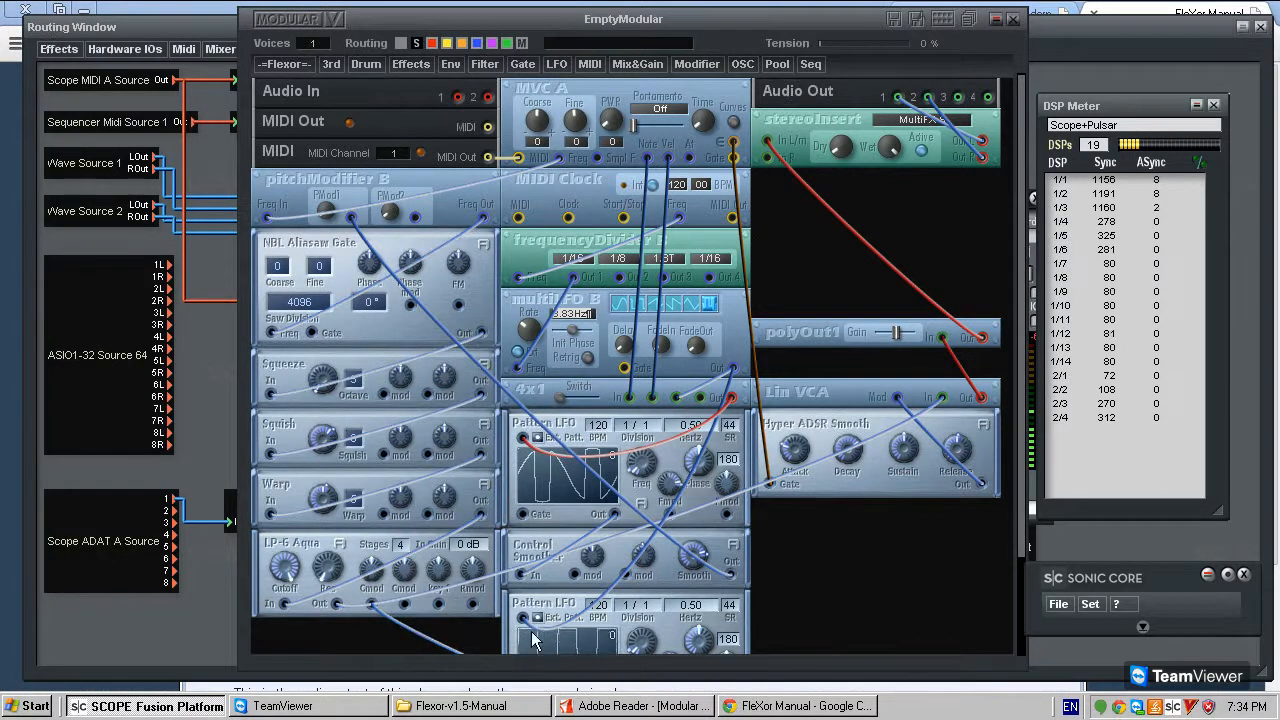
- Place a copy of multiLFO B above polyOut1, driven by frequencyDivider B's Out 2 with that division set to 1/16
scroll(807, 624, "down", 3)
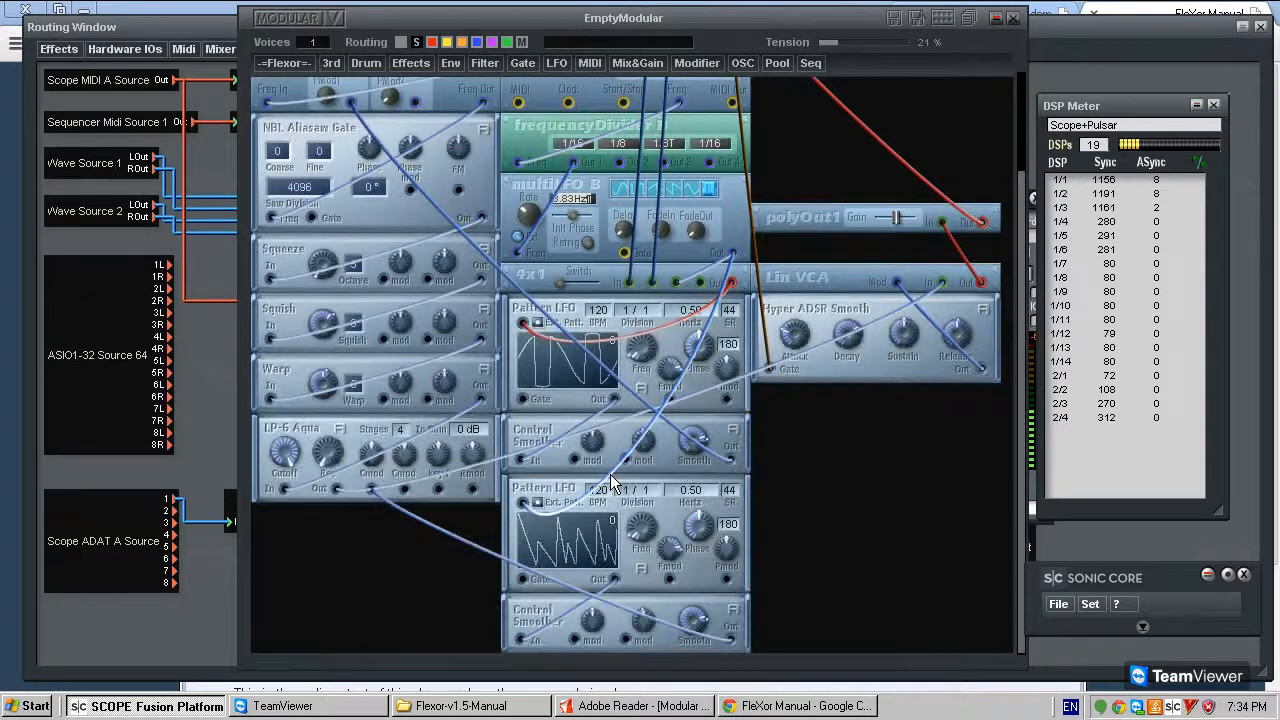
scroll(771, 178, "up", 3)
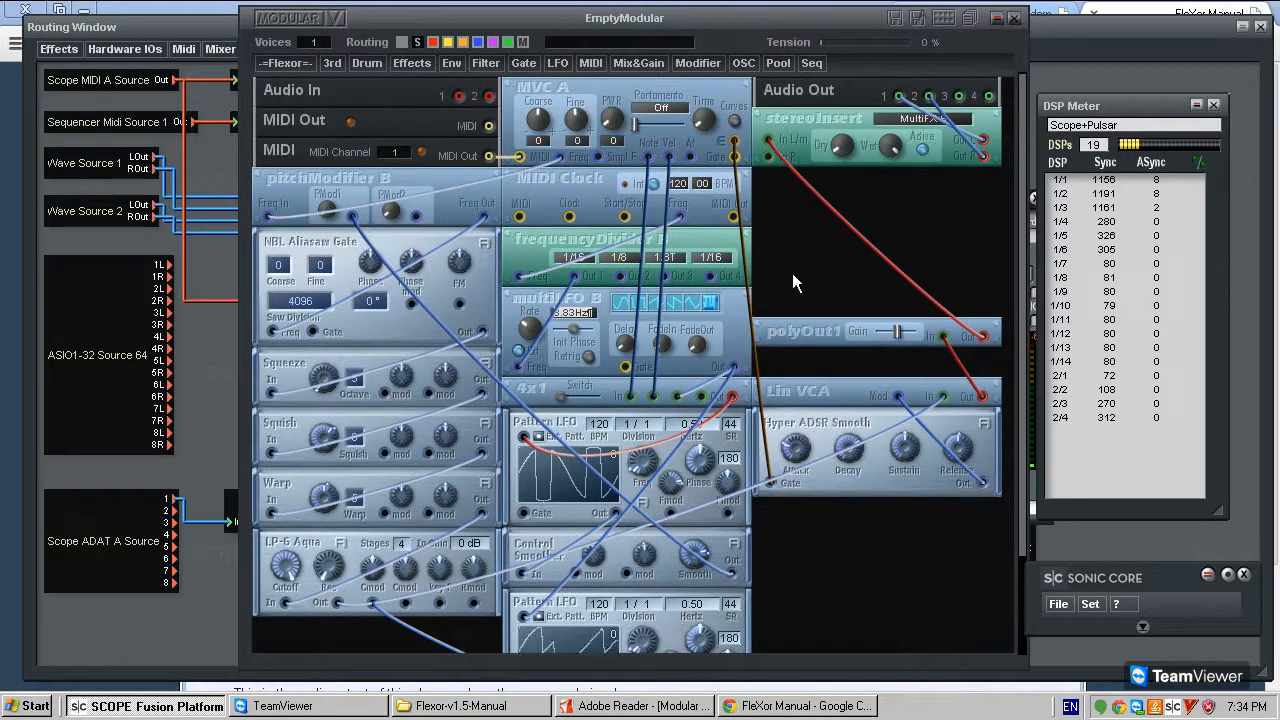
left_click_drag(717, 353, 804, 300)
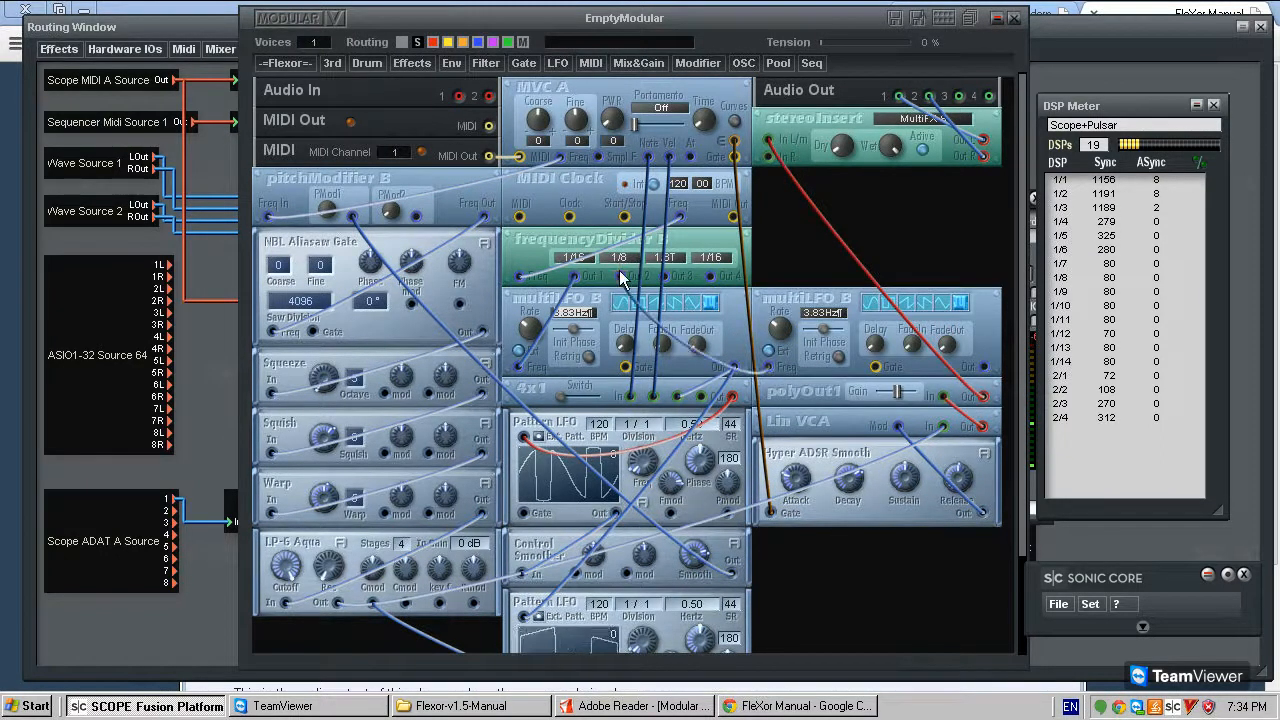
left_click_drag(628, 262, 655, 290)
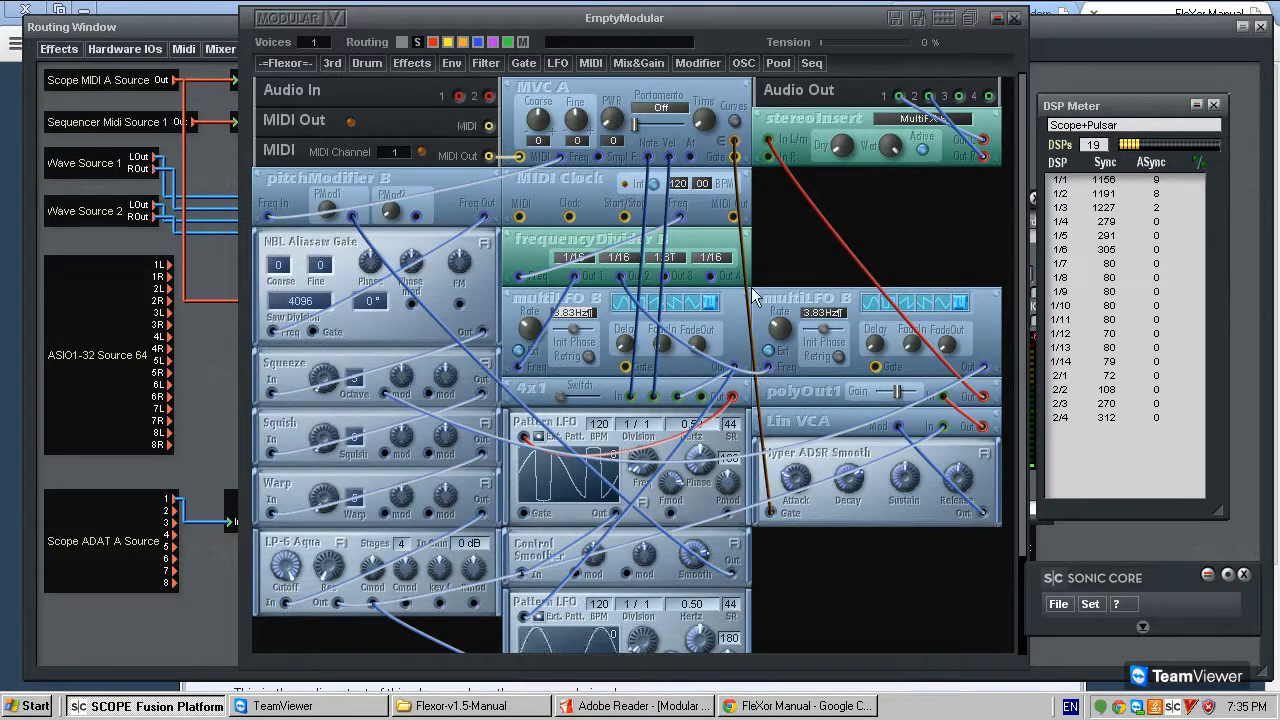
- Feed the second multiLFO B into the first mod inputs of Squeeze and Squish, and try its third waveform at 202.25 Hz
left_click_drag(783, 330, 519, 406)
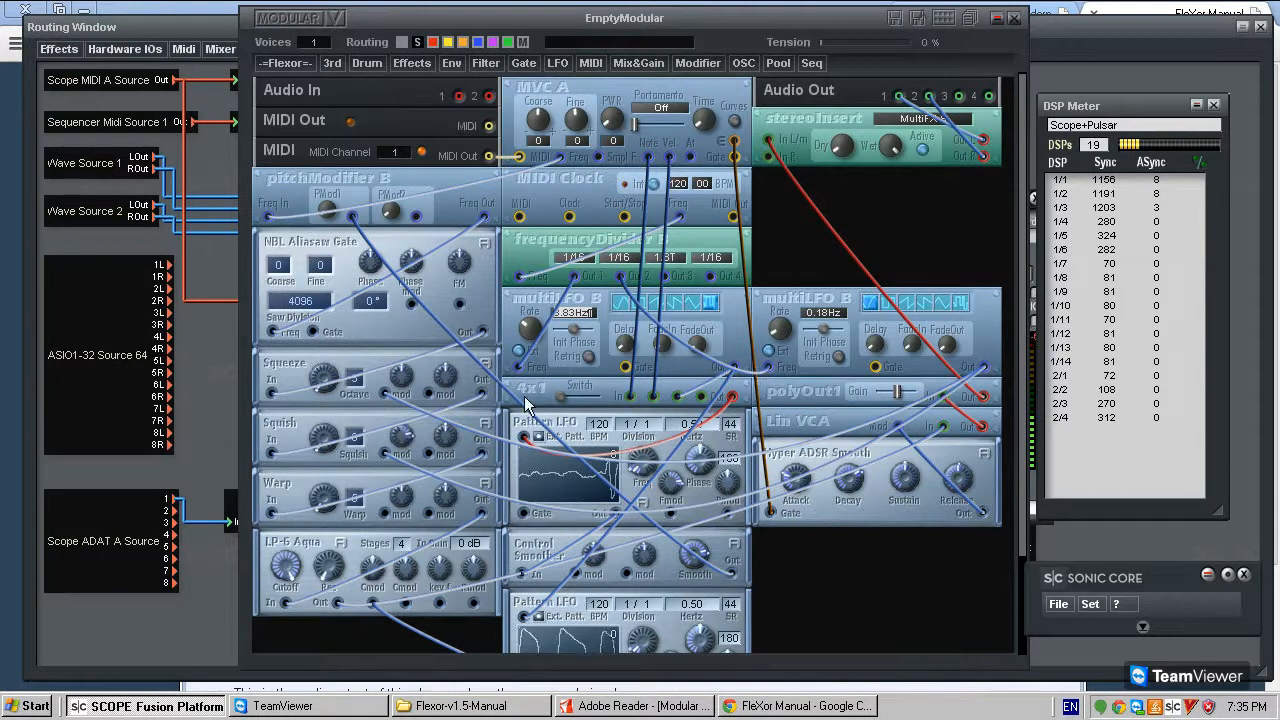
left_click_drag(778, 326, 849, 372)
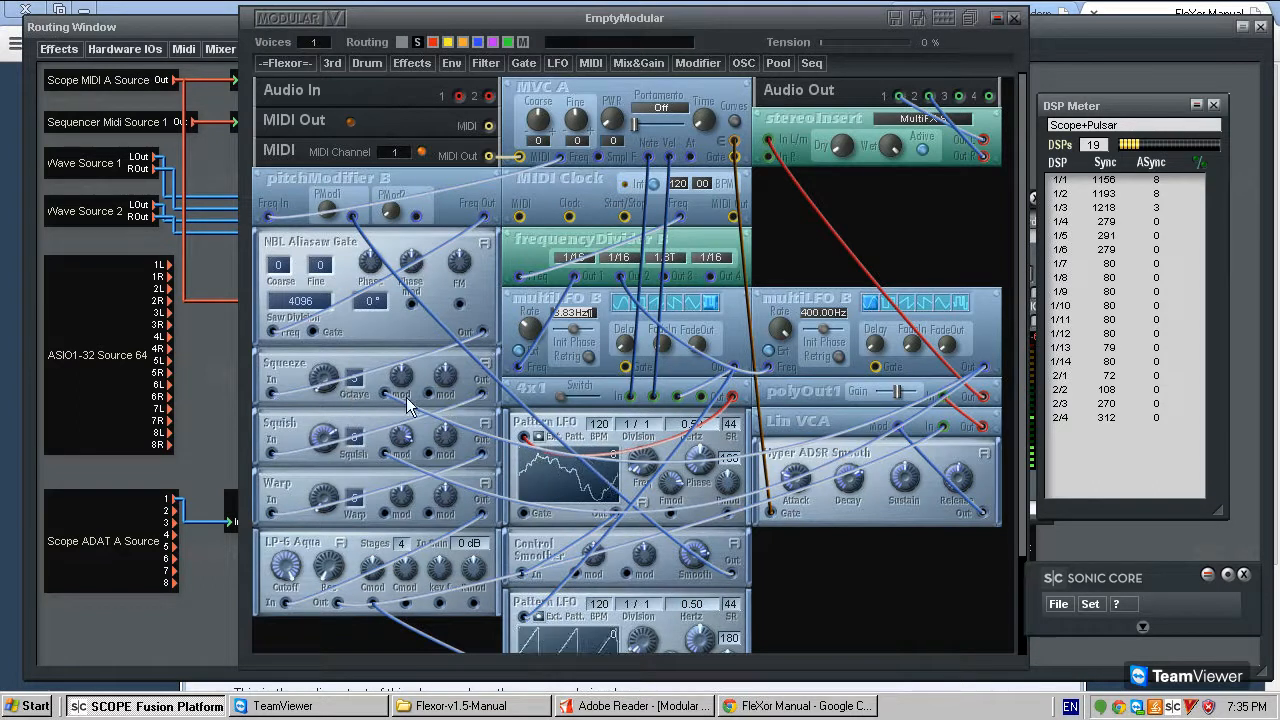
left_click_drag(817, 415, 505, 322)
left_click(912, 301)
left_click_drag(781, 331, 868, 343)
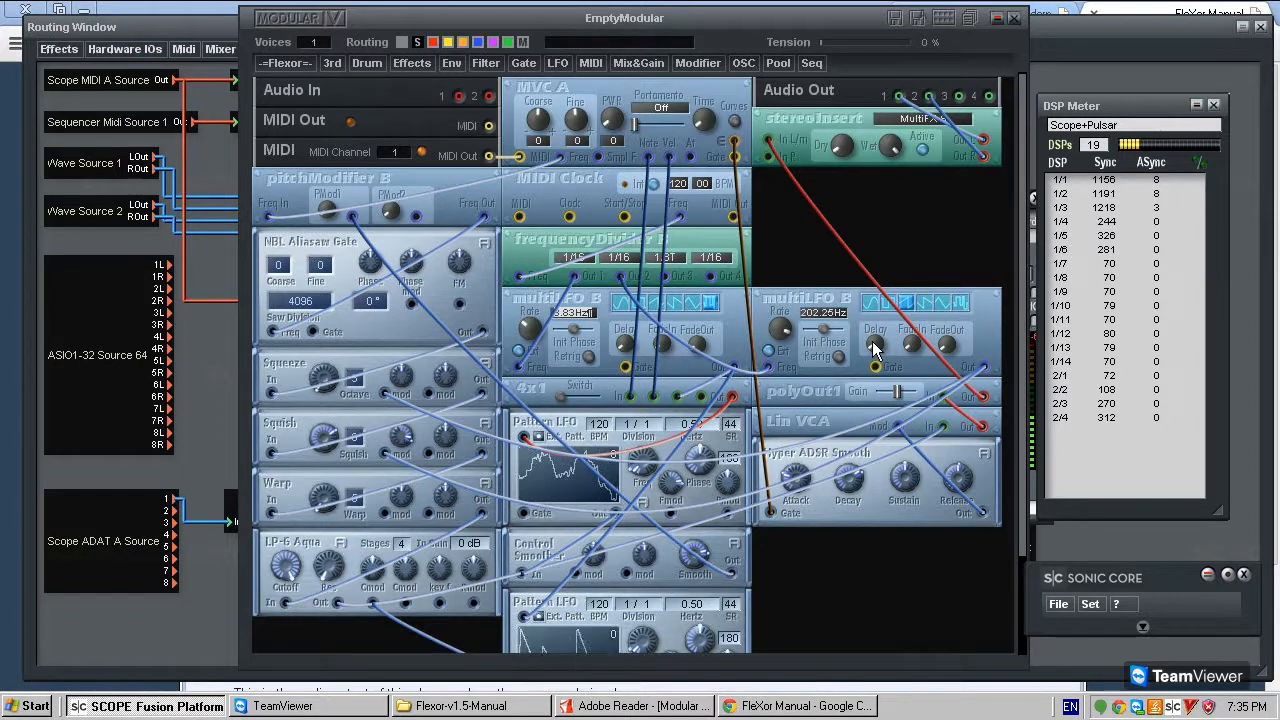
- Connect the second multiLFO B's output to Warp's first mod input, and set the LFO to its first waveform at 0.60 Hz
left_click_drag(985, 368, 366, 515)
left_click(384, 513)
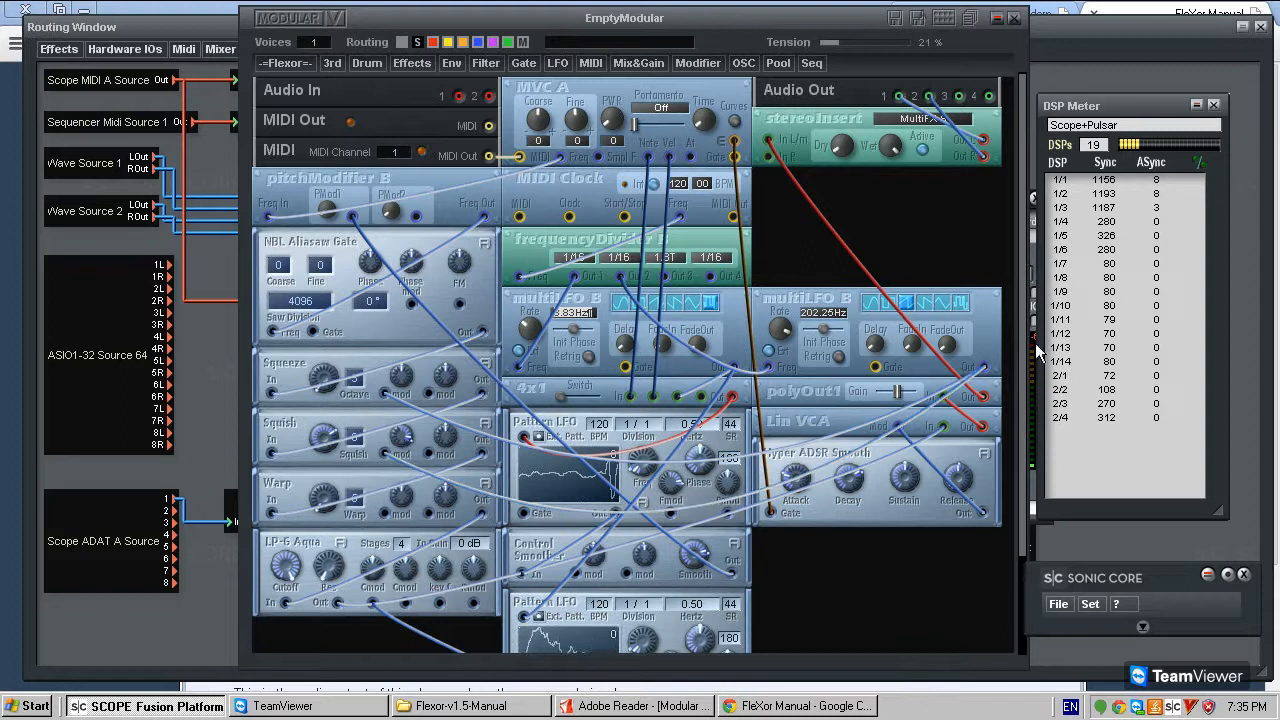
left_click(985, 368)
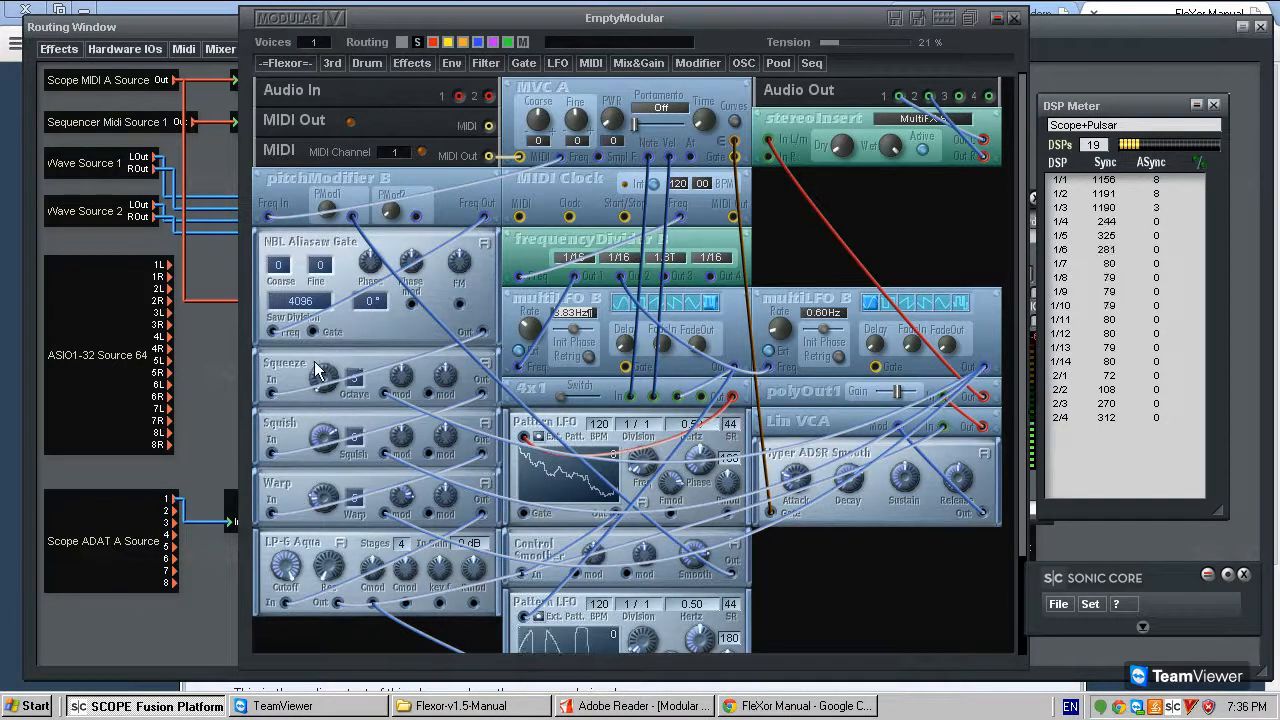
- Move Squeeze and the modules beneath it down to leave a gap below NBL Aliasaw Gate
left_click_drag(298, 358, 313, 417)
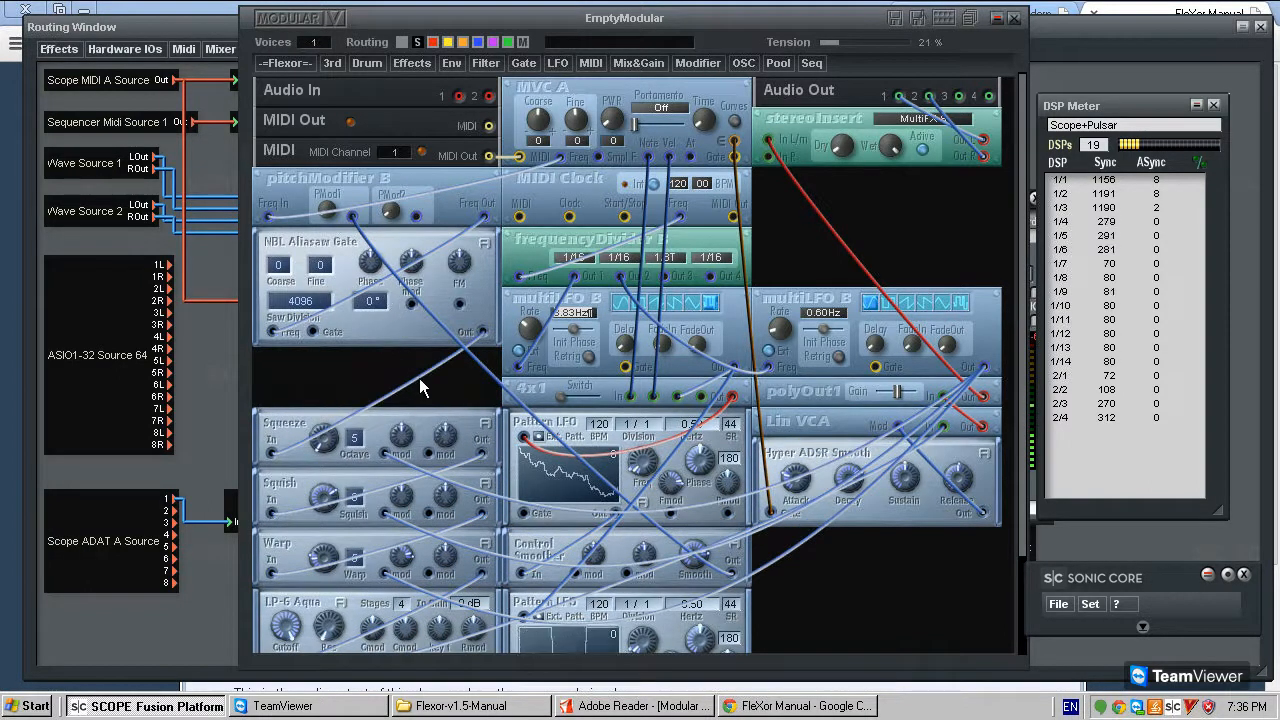
scroll(410, 445, "down", 3)
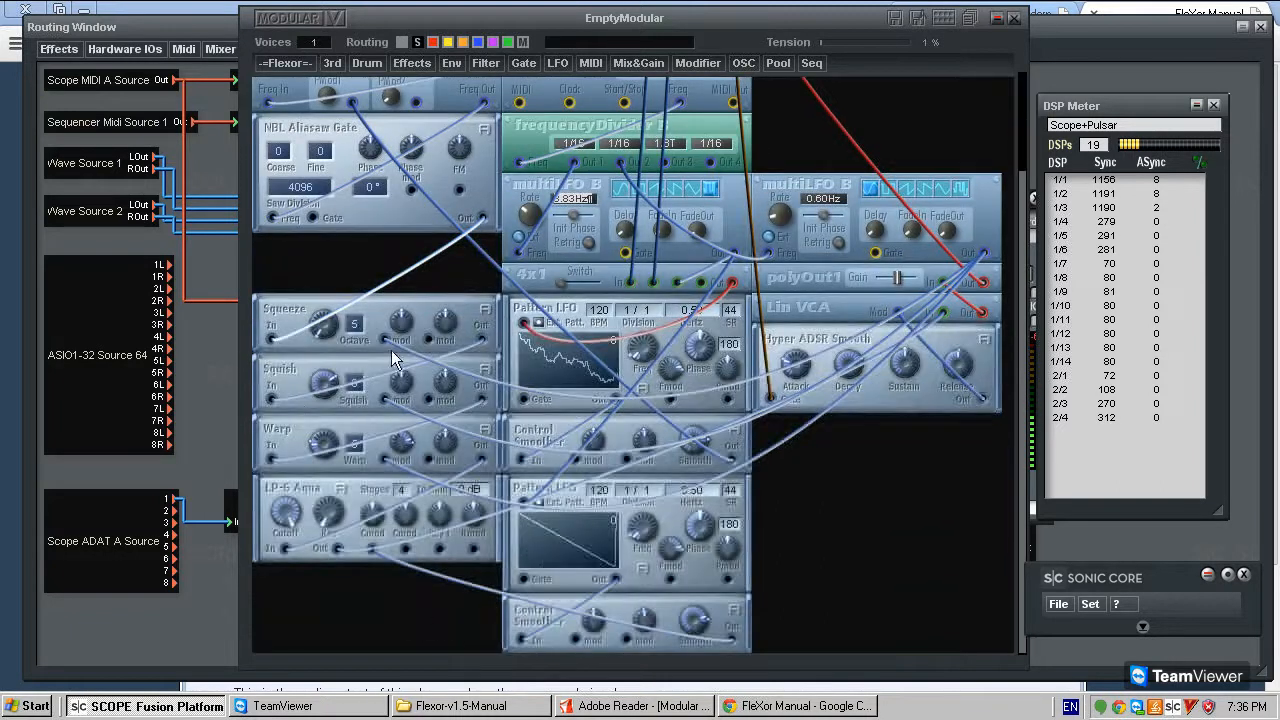
scroll(391, 350, "up", 3)
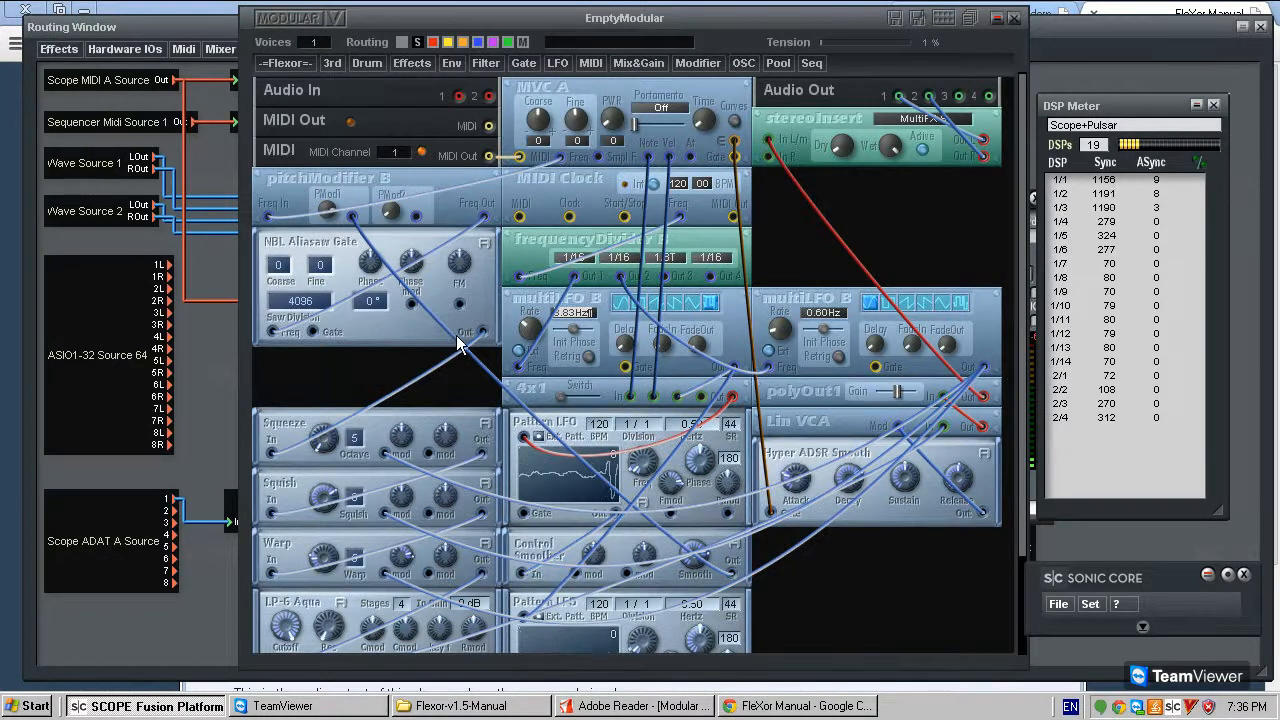
- Remove the cable between NBL Aliasaw Gate and Squeeze, and place the NBL Saw 2 Tri-Sin oscillator shaper in the gap between them
key("Delete")
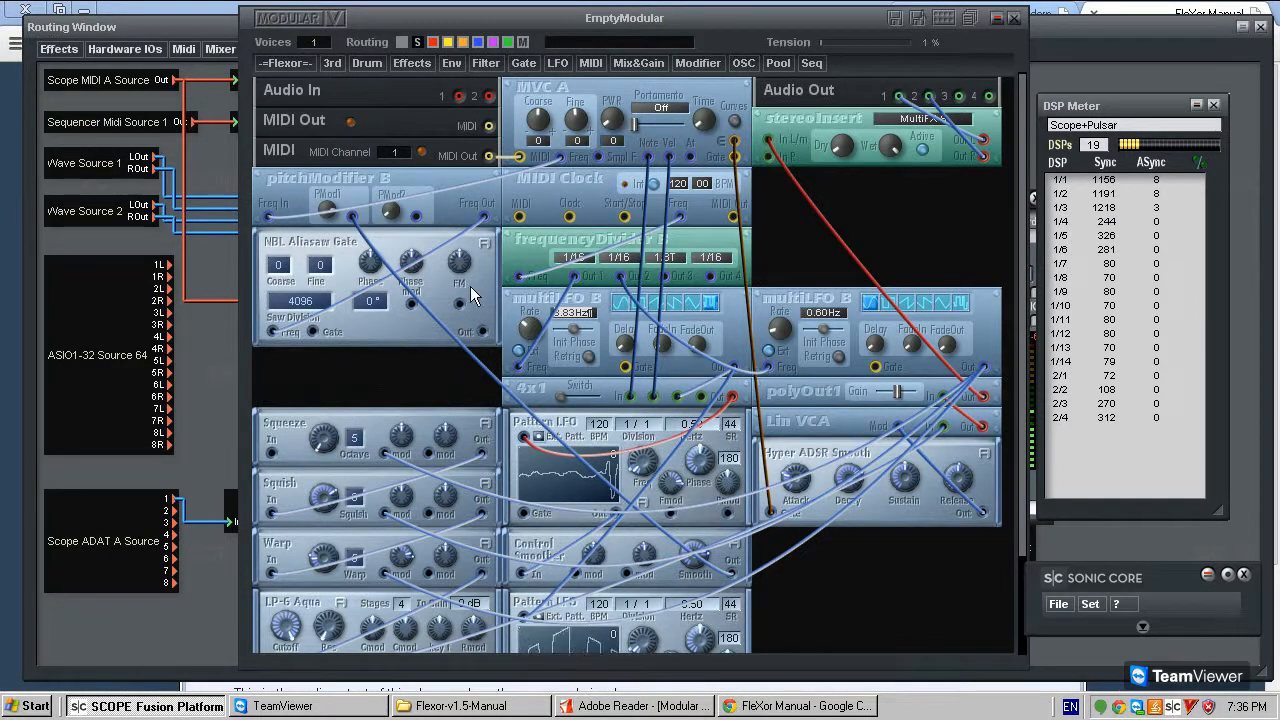
left_click(287, 63)
mouse_move(313, 212)
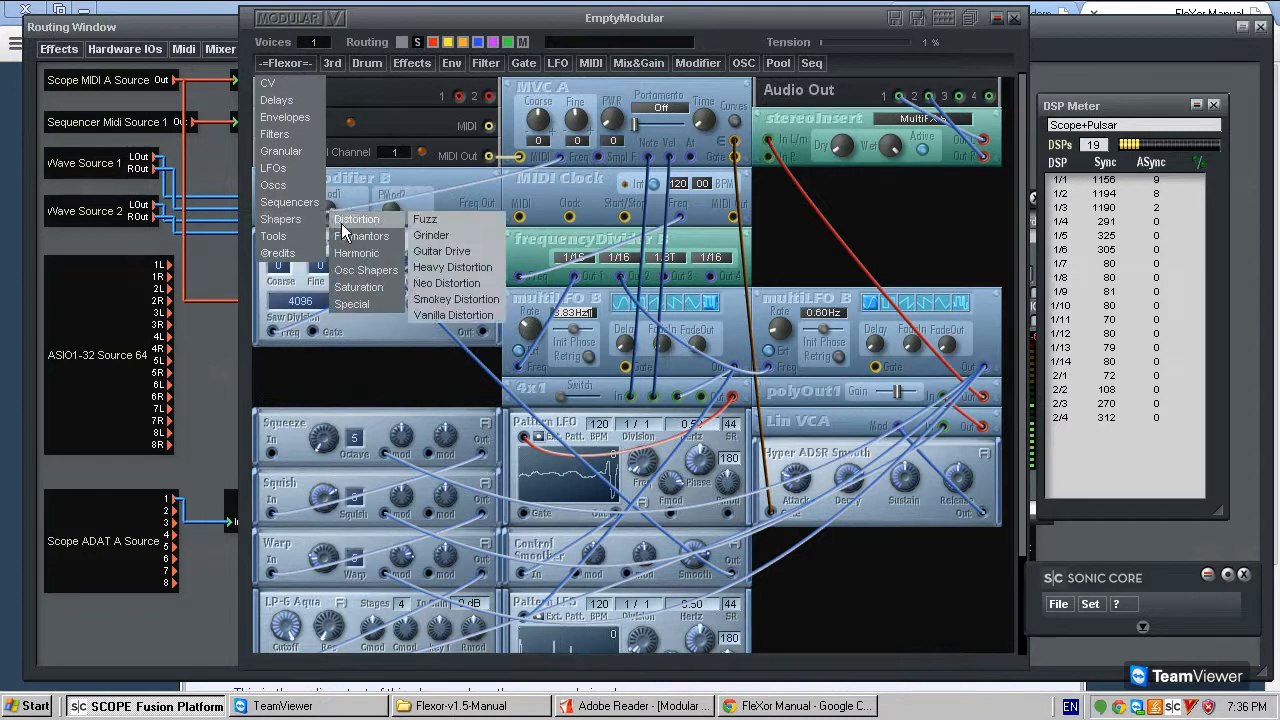
mouse_move(373, 270)
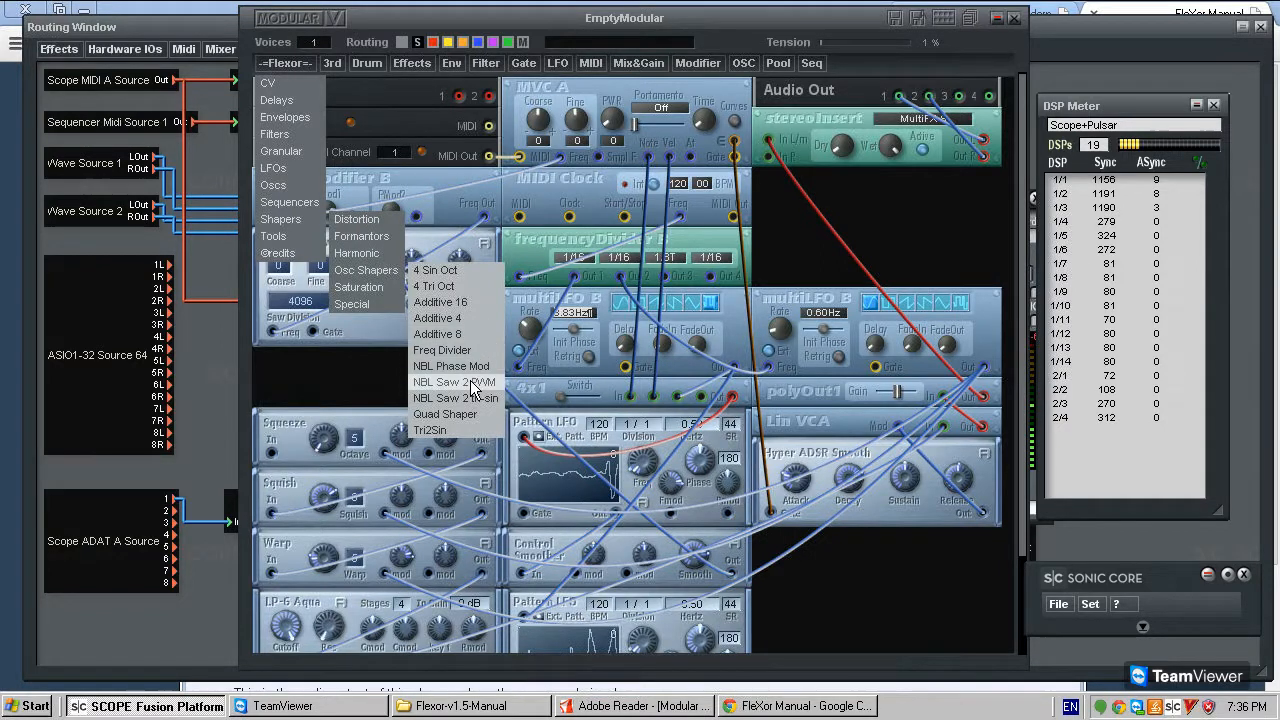
left_click(320, 378)
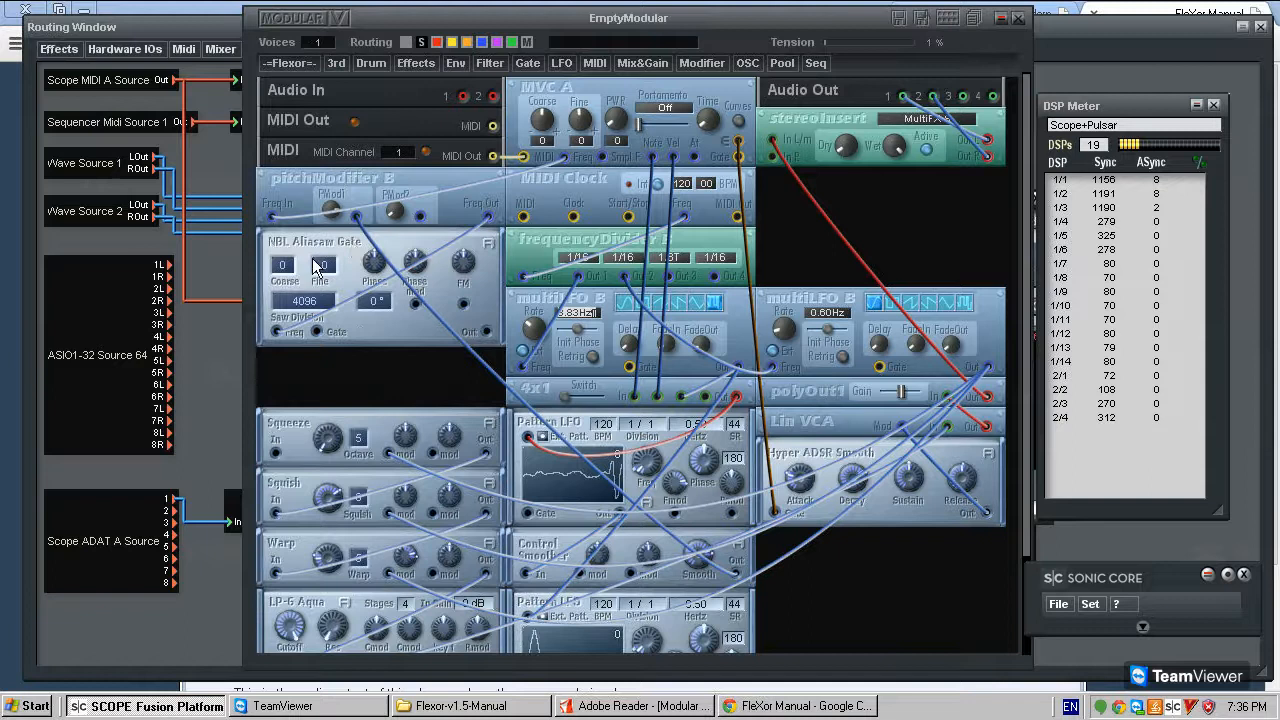
left_click(294, 59)
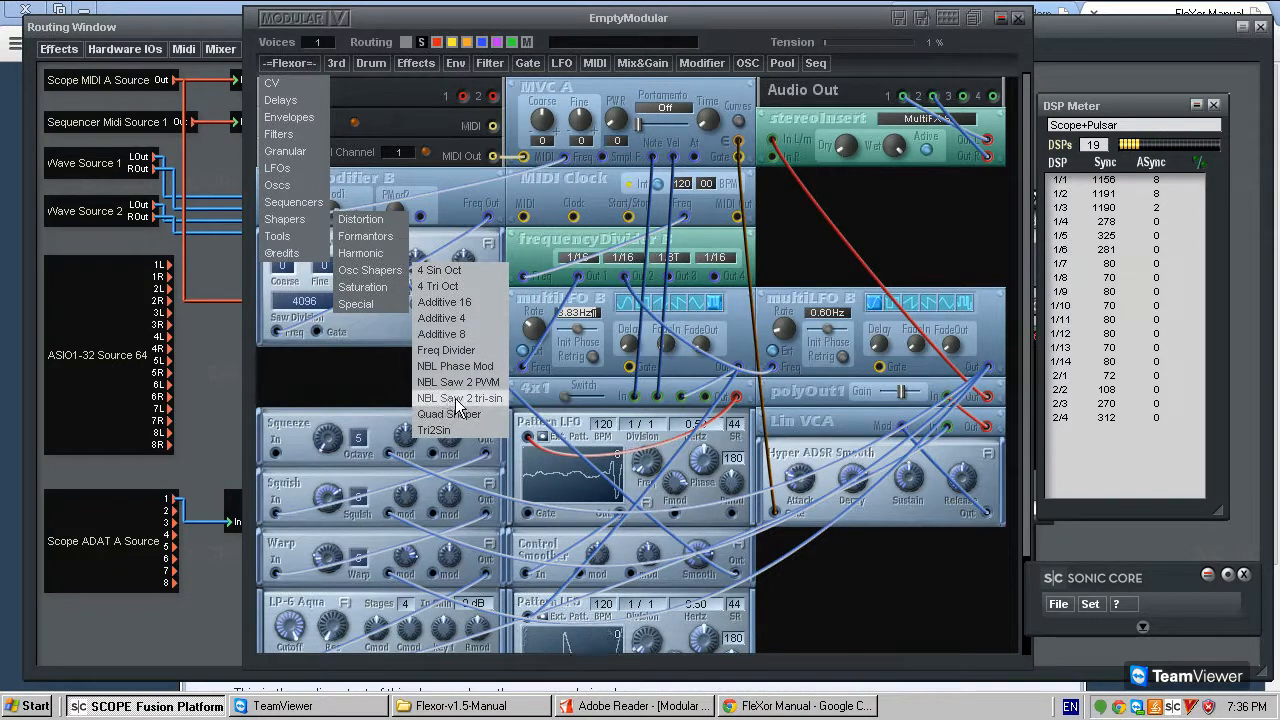
left_click(495, 399)
left_click(445, 365)
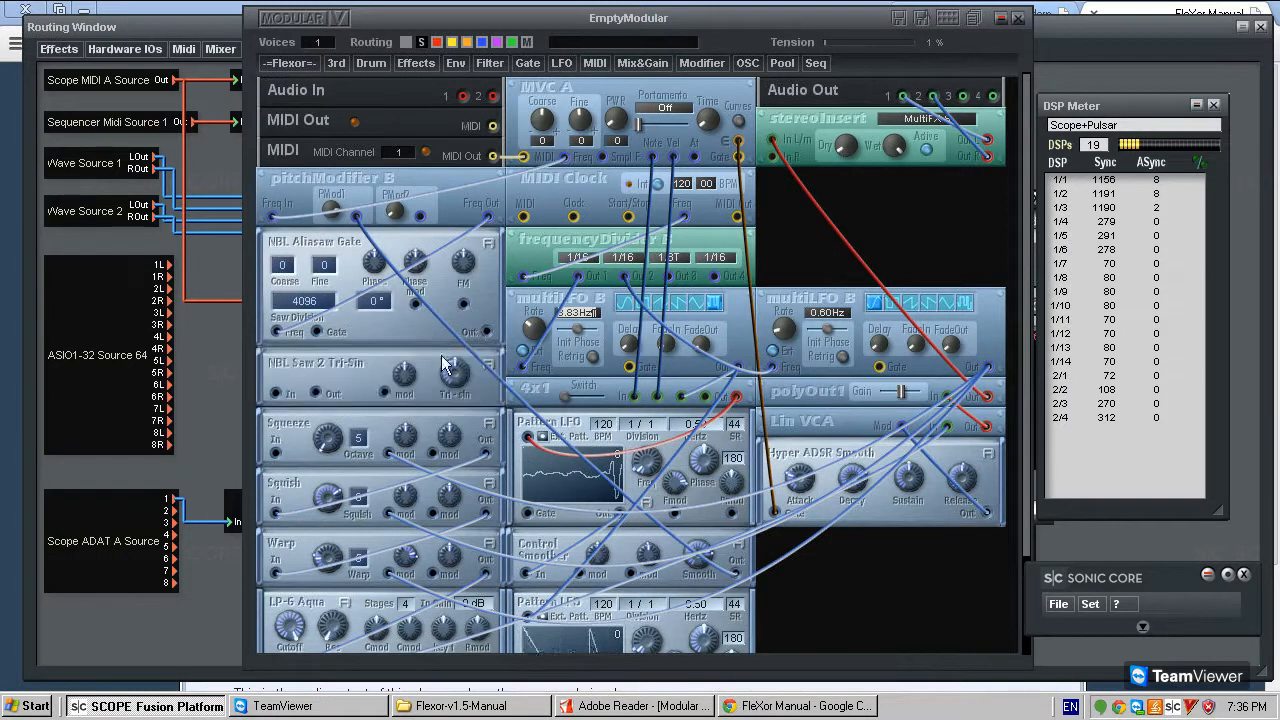
- Connect NBL Aliasaw Gate's output to NBL Saw 2 Tri-Sin's input and read the shaper's module description
left_click(277, 393)
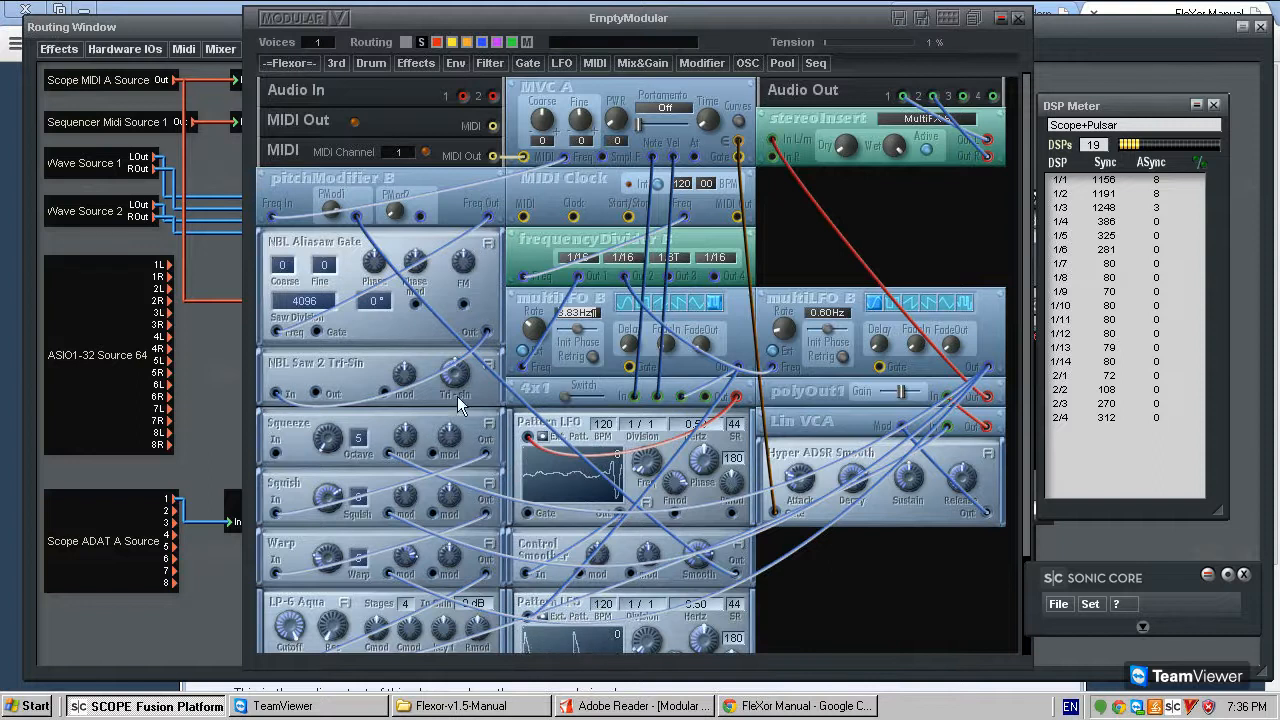
left_click(488, 365)
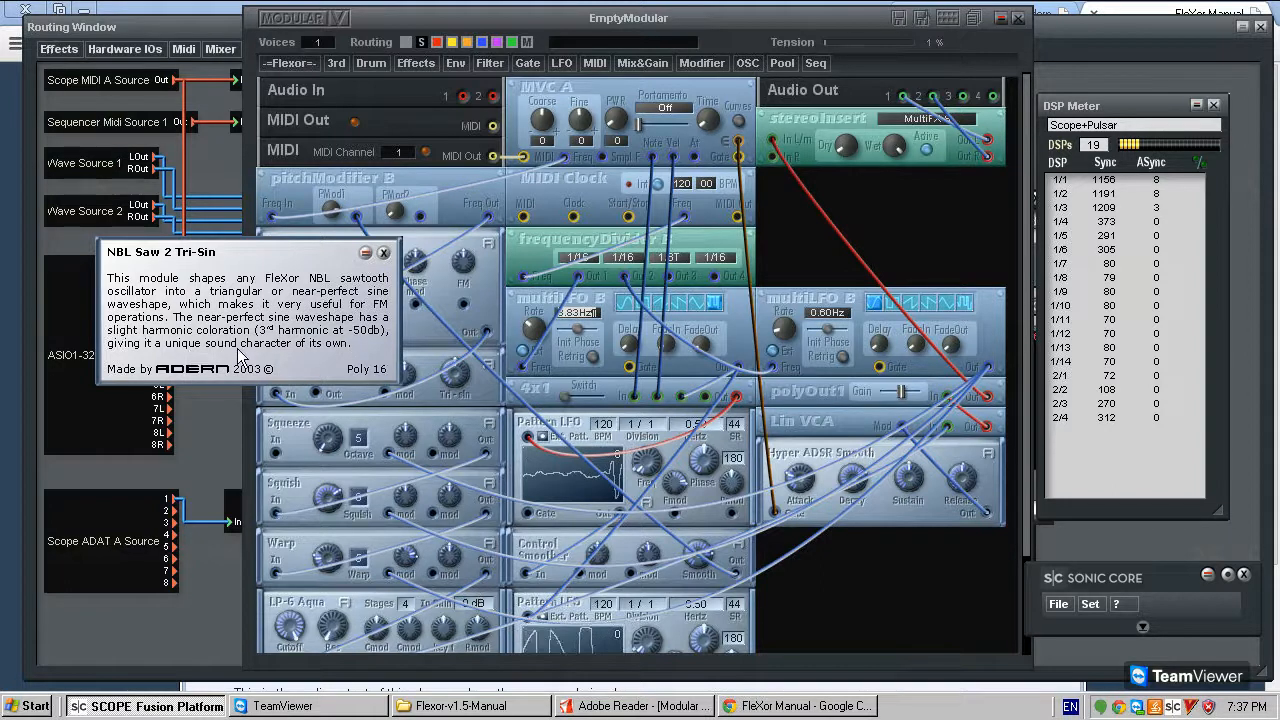
left_click(384, 254)
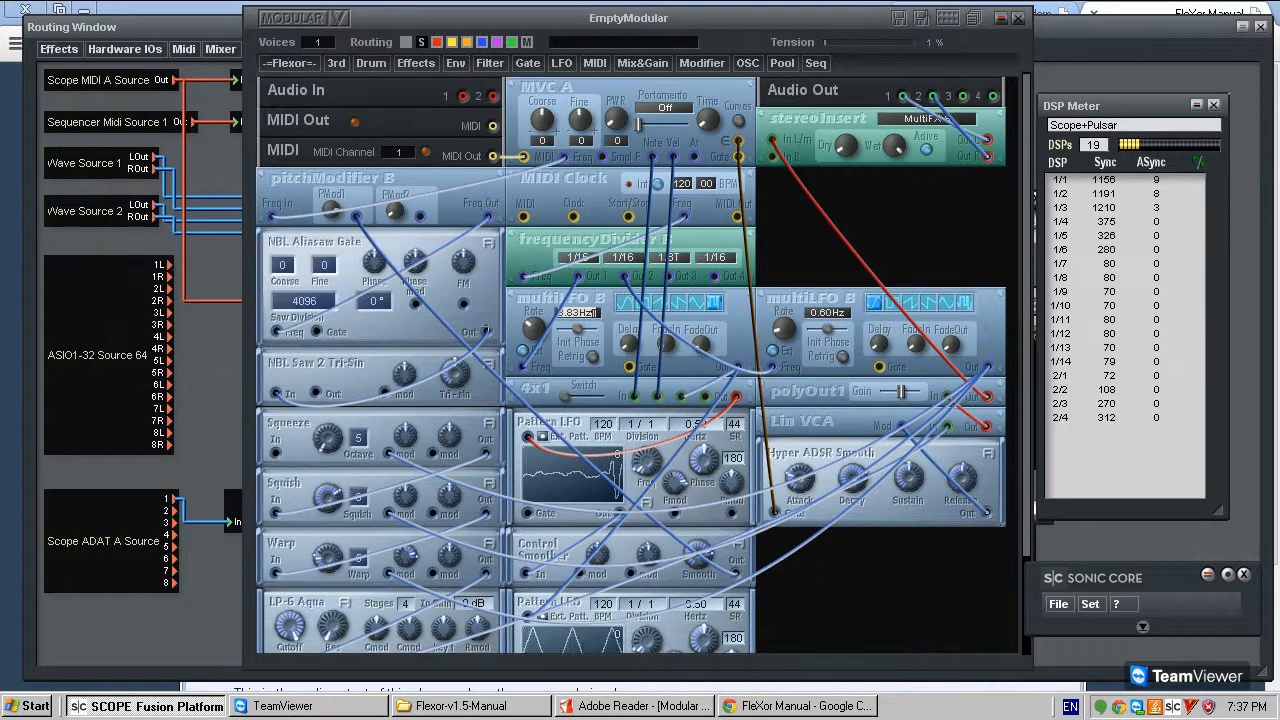
- Connect NBL Saw 2 Tri-Sin's output to Squeeze's input
left_click_drag(486, 332, 276, 393)
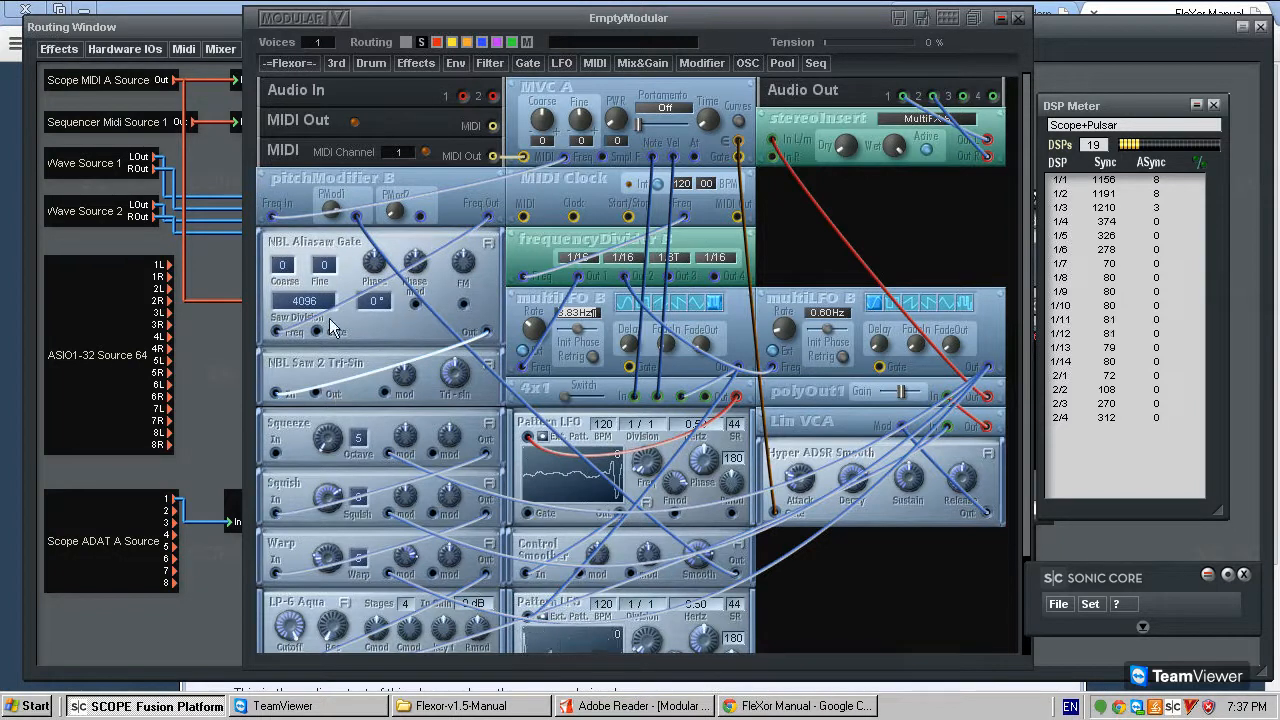
mouse_move(320, 372)
left_mouse_down()
mouse_move(332, 378)
mouse_move(326, 361)
mouse_move(335, 392)
mouse_move(799, 568)
mouse_move(410, 443)
mouse_move(338, 372)
mouse_move(503, 429)
mouse_move(869, 237)
mouse_move(843, 256)
mouse_move(390, 372)
mouse_move(307, 375)
left_mouse_up()
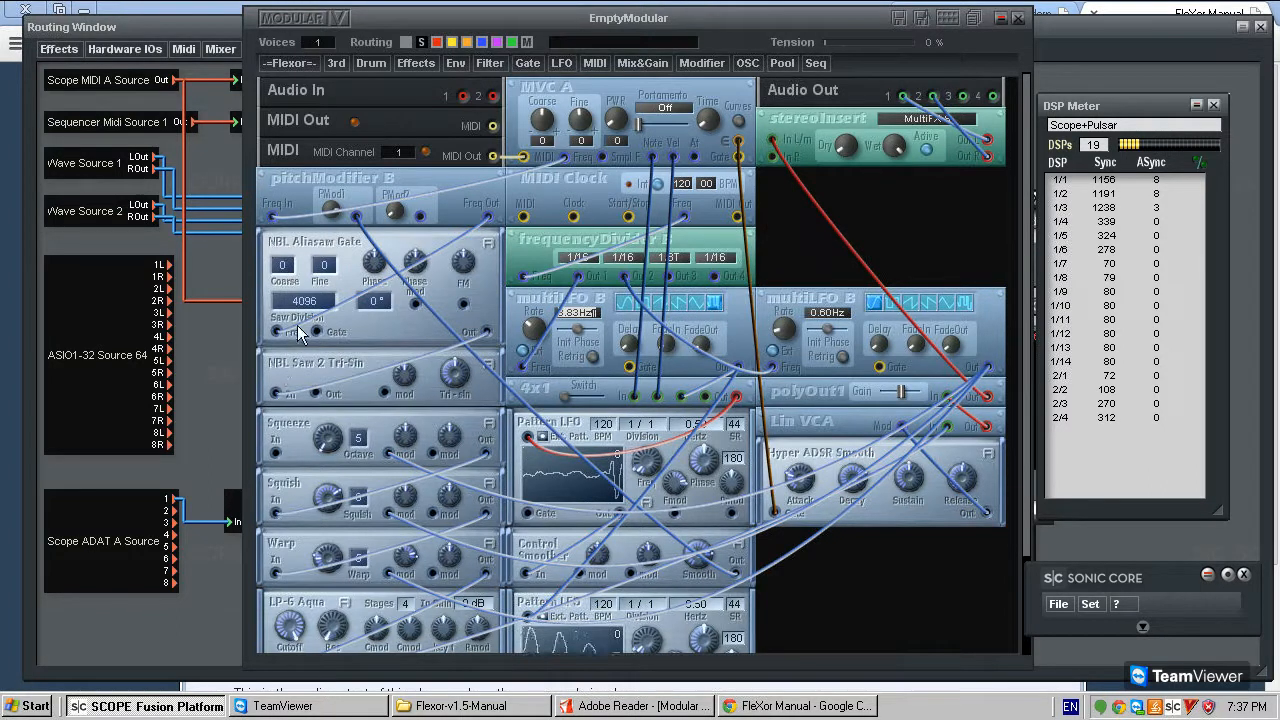
left_click_drag(327, 262, 334, 267)
left_click_drag(319, 370, 277, 452)
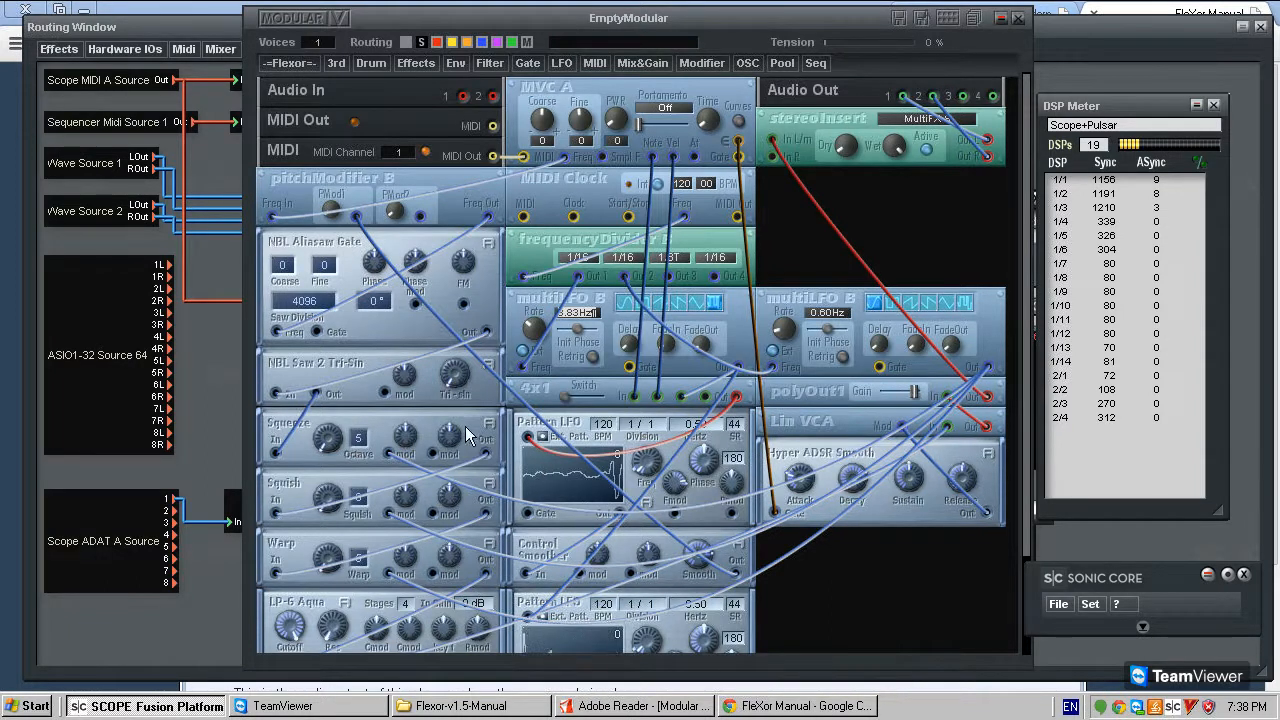
- Try Squeeze's main and first mod amounts with the second multiLFO B at 111.00 Hz, adjusting polyOut1's gain to suit
left_click_drag(321, 440, 332, 427)
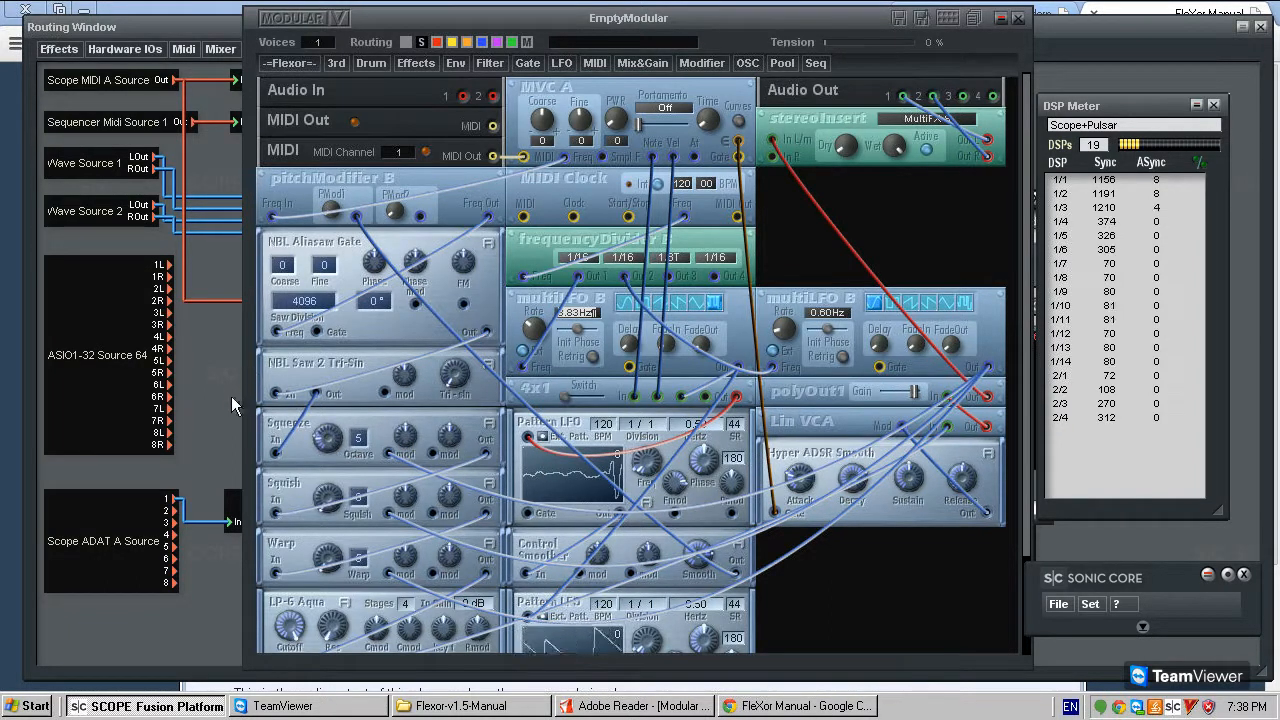
left_click_drag(914, 391, 898, 386)
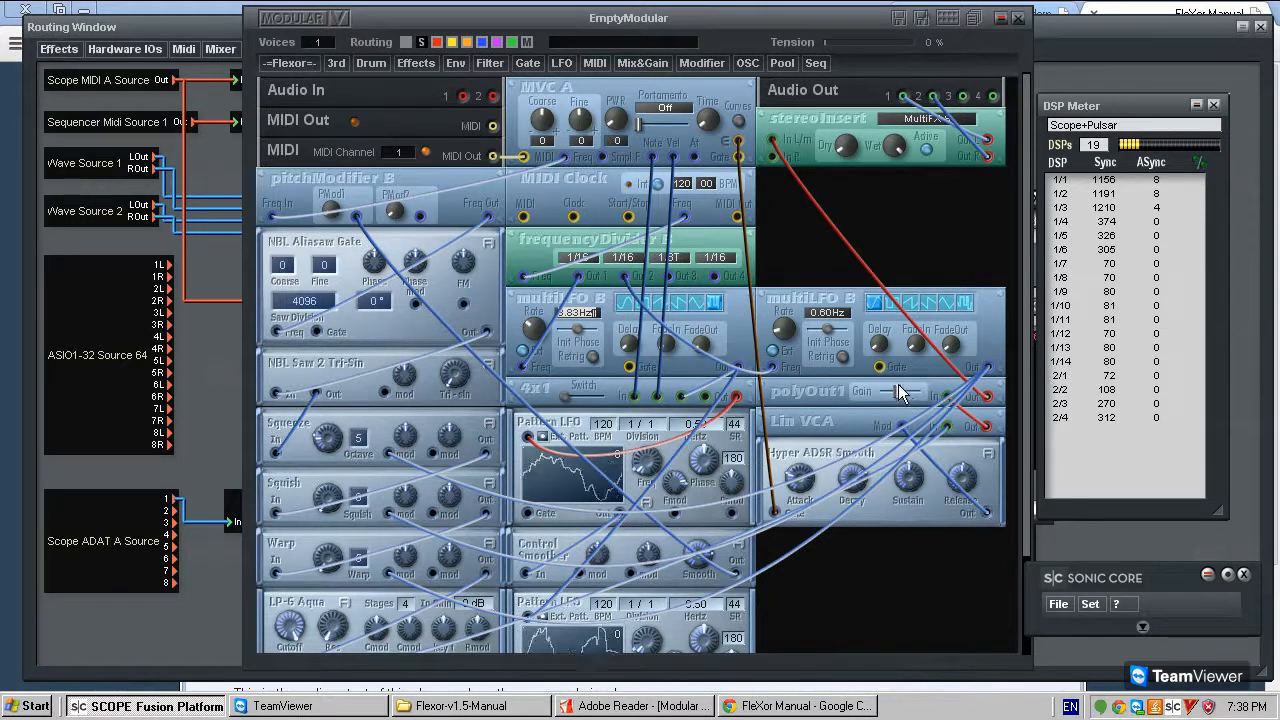
left_click_drag(401, 437, 440, 411)
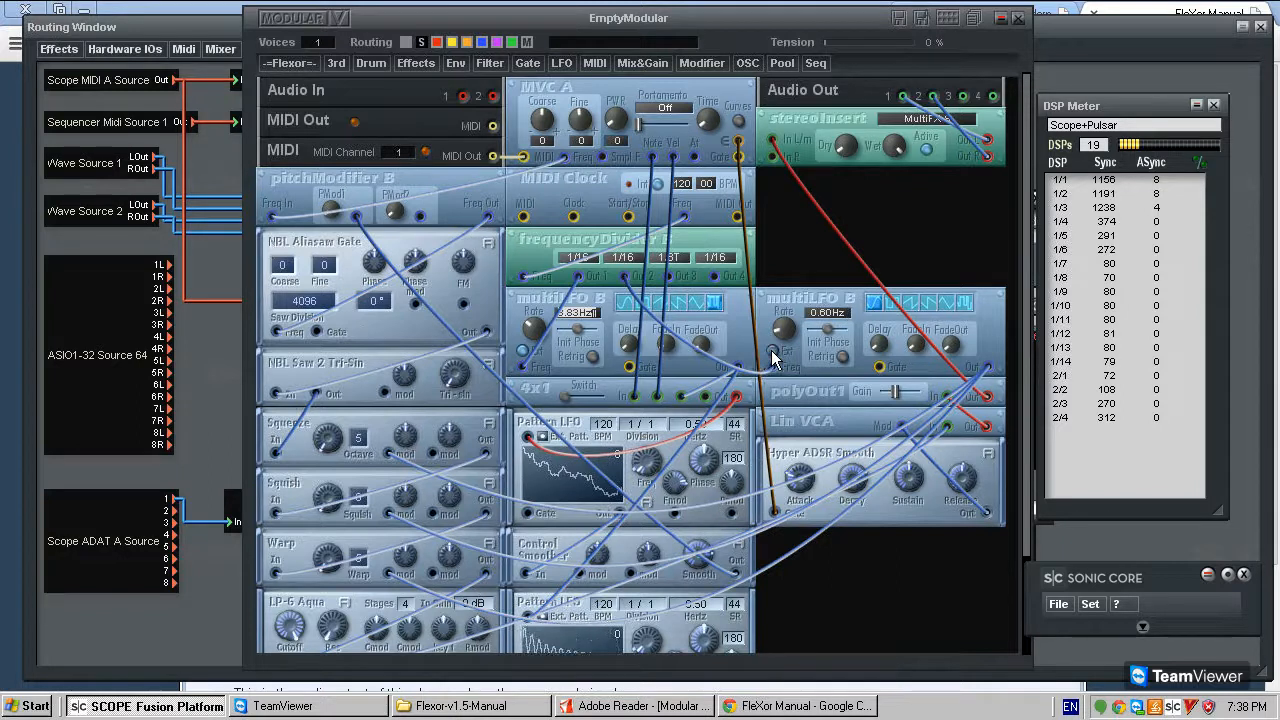
left_click_drag(796, 330, 863, 299)
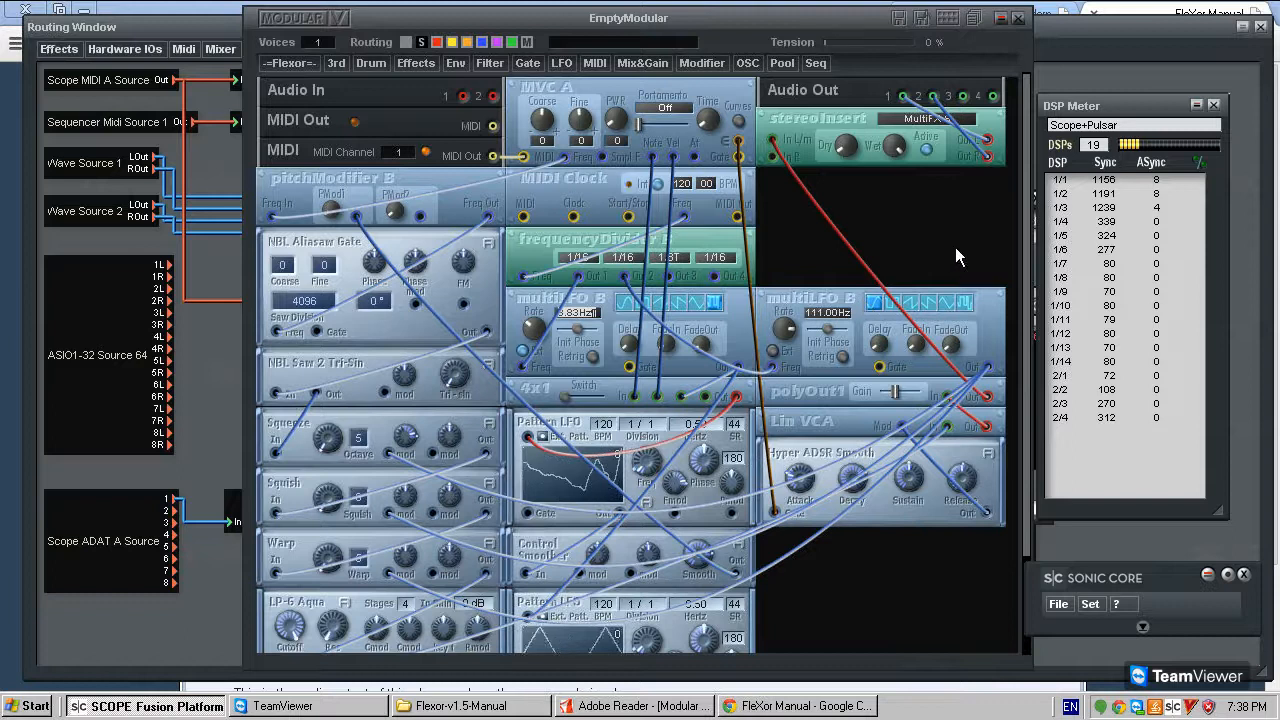
left_click_drag(897, 398, 912, 396)
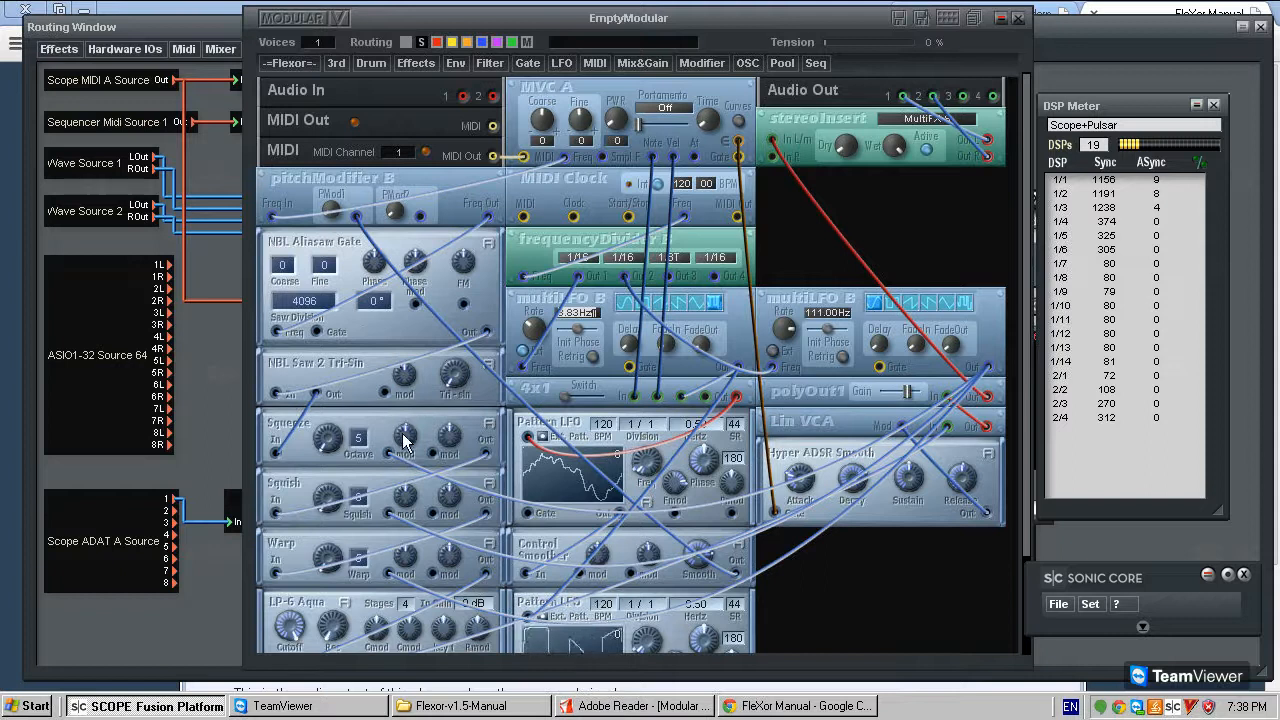
- Set Squeeze's octave to 6 and raise polyOut1's gain slightly
mouse_move(410, 447)
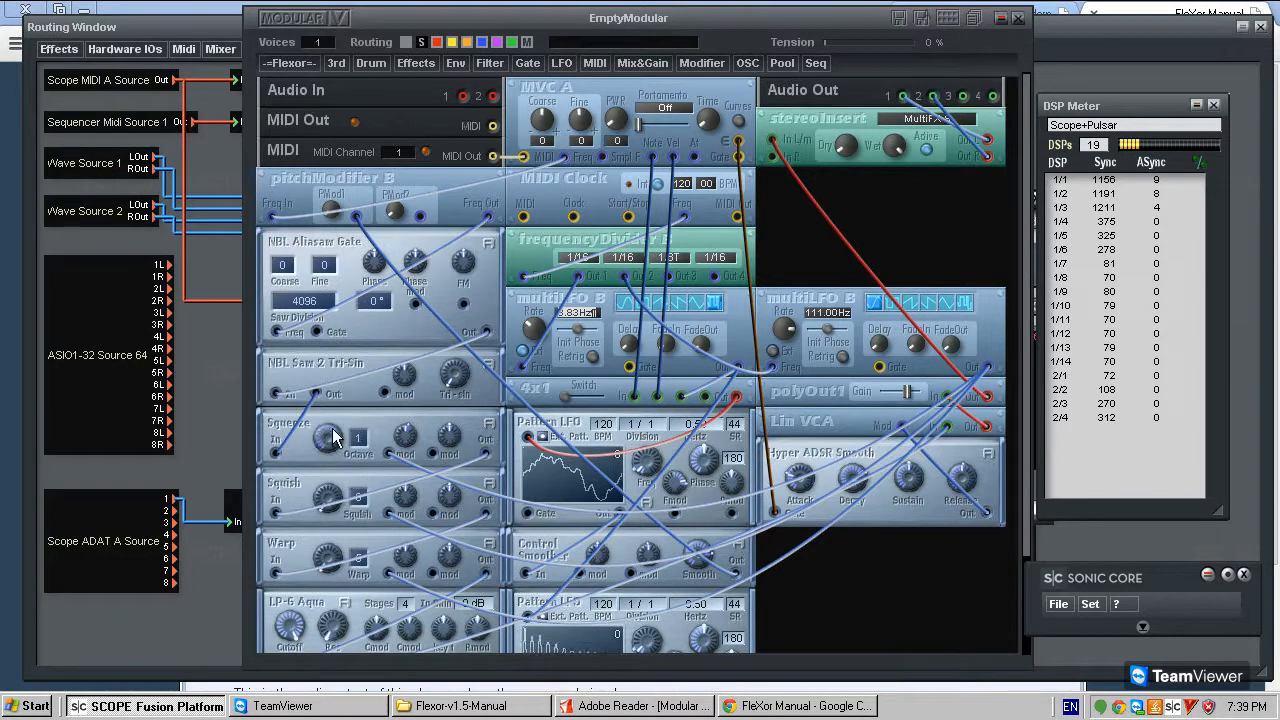
left_click_drag(373, 430, 386, 321)
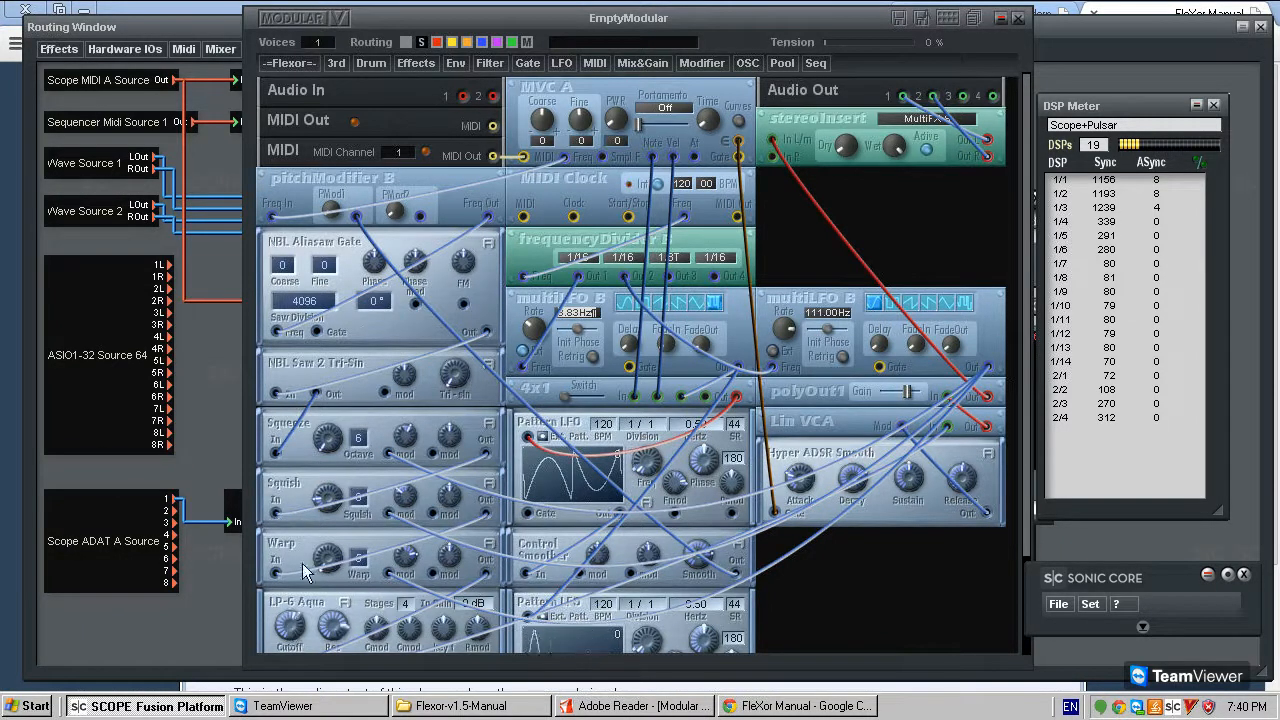
scroll(860, 615, "down", 3)
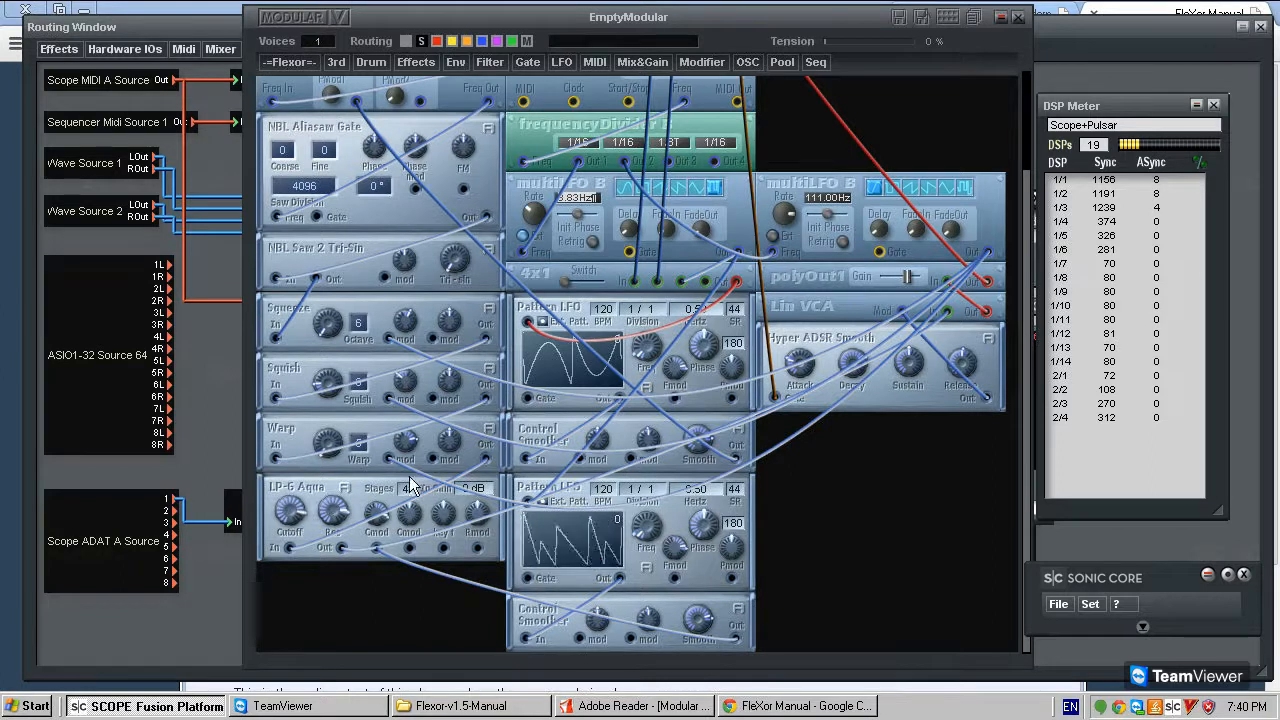
left_click_drag(908, 285, 918, 285)
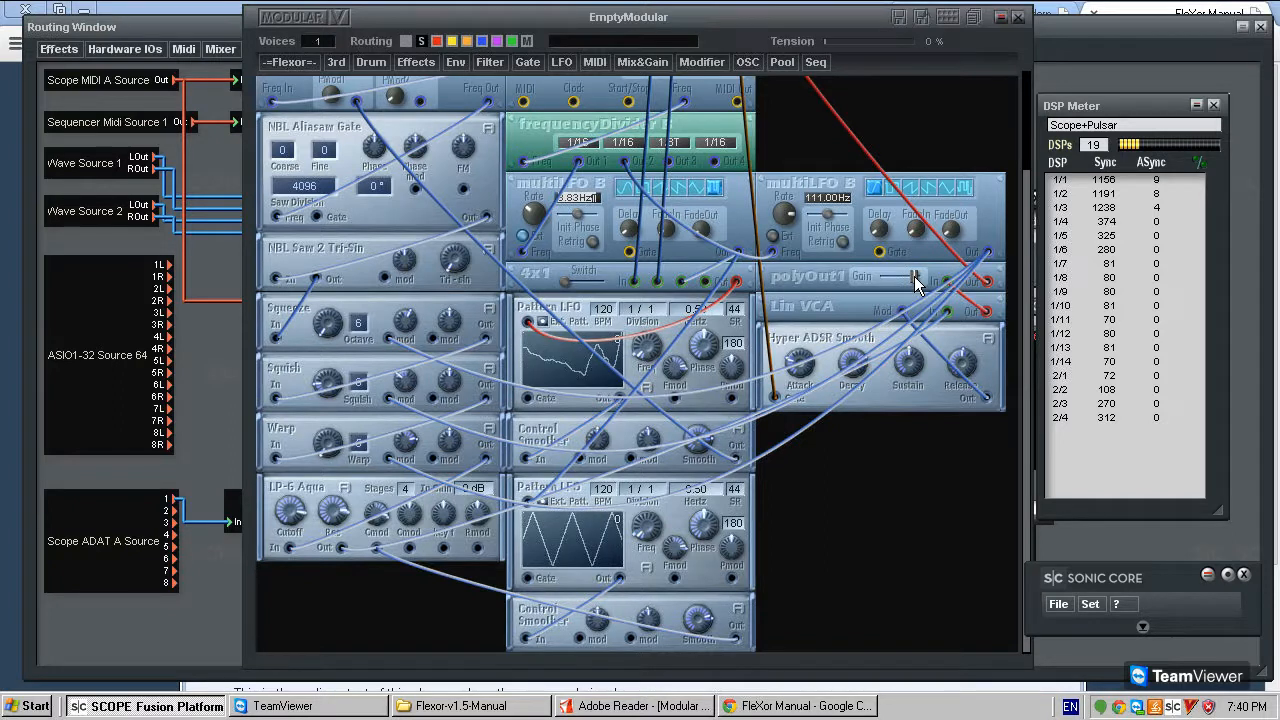
- Review the whole patch, from the MIDI and clock modules down to LP-6 Aqua and its Pattern LFO and Control Smoother modules
scroll(791, 153, "up", 3)
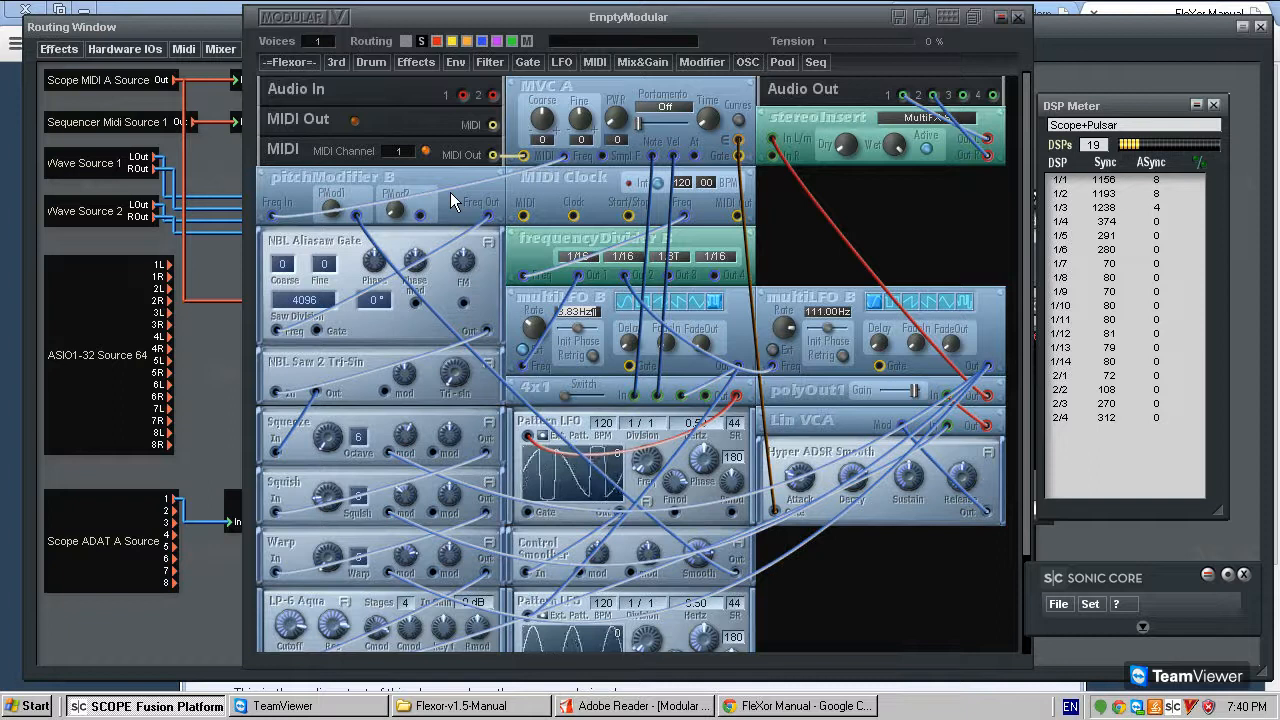
scroll(865, 230, "down", 2)
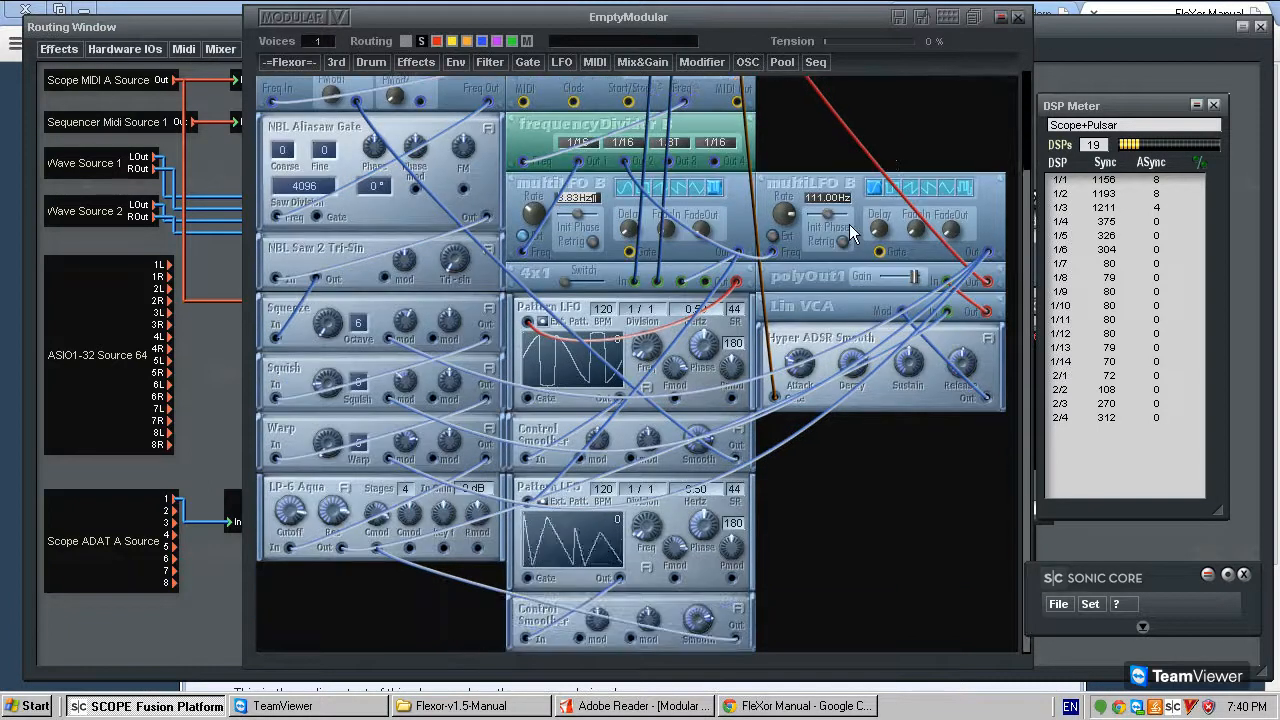
scroll(850, 222, "up", 2)
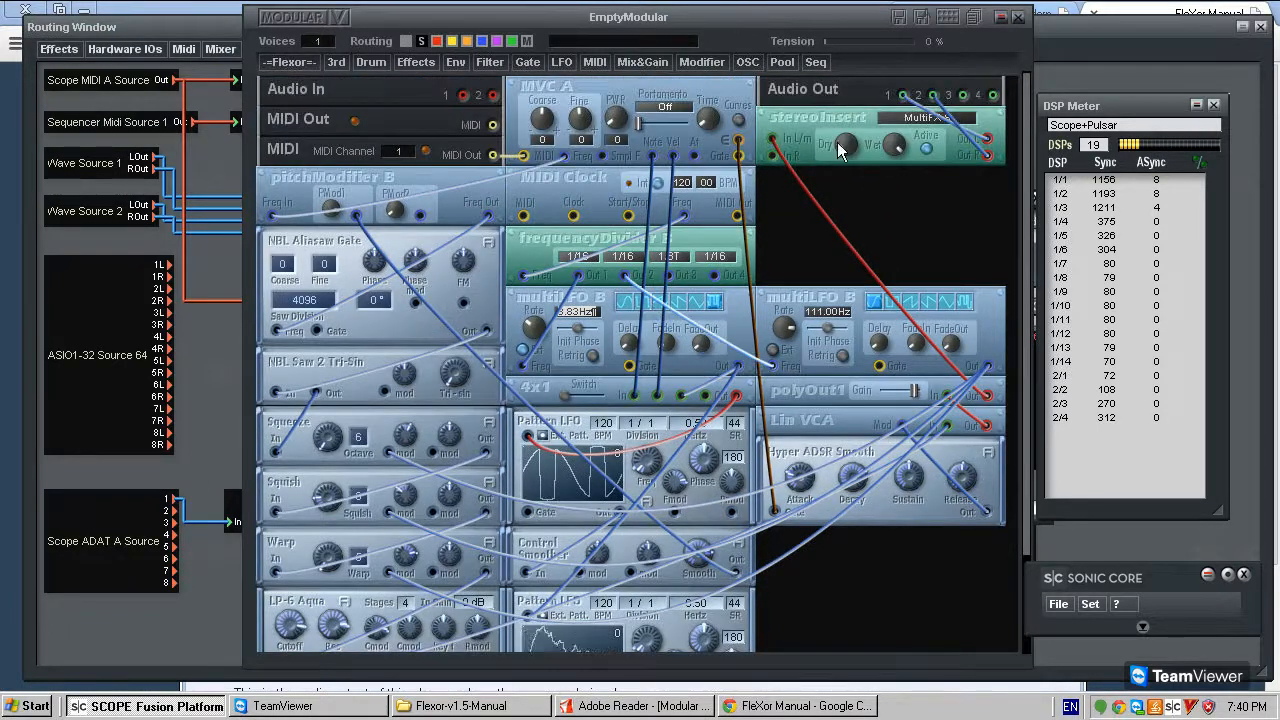
scroll(886, 210, "down", 2)
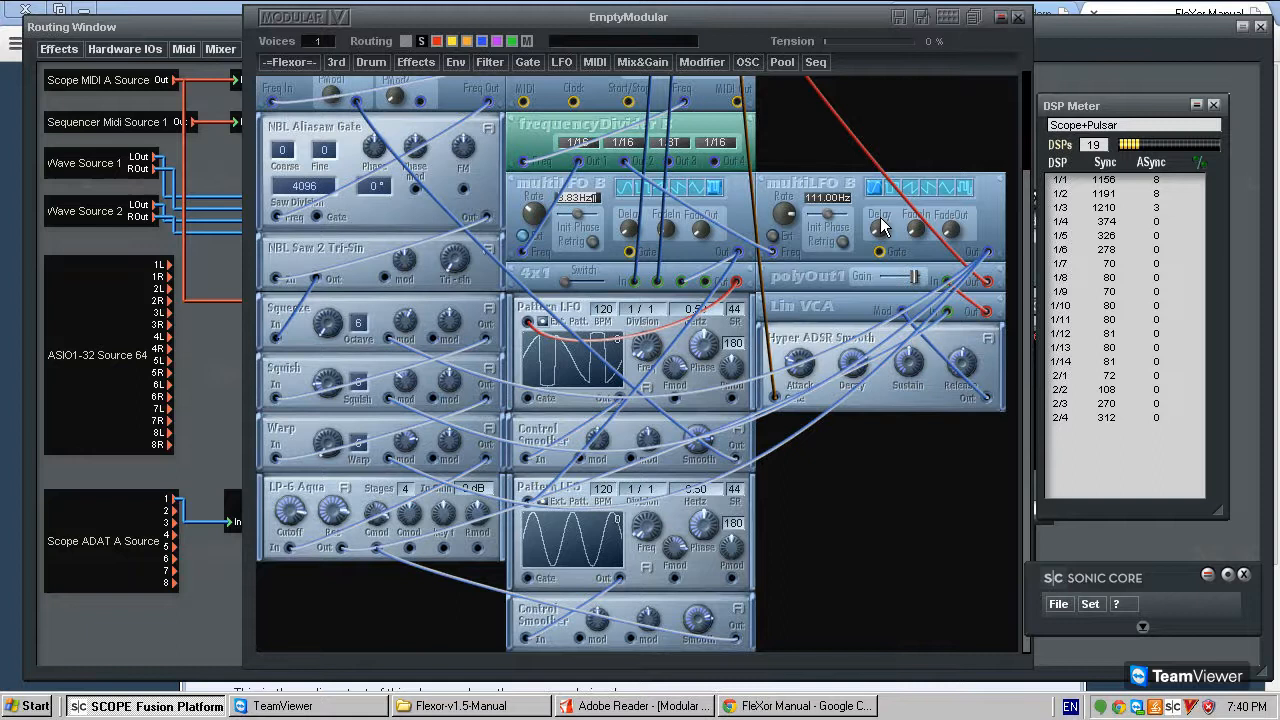
scroll(880, 225, "up", 3)
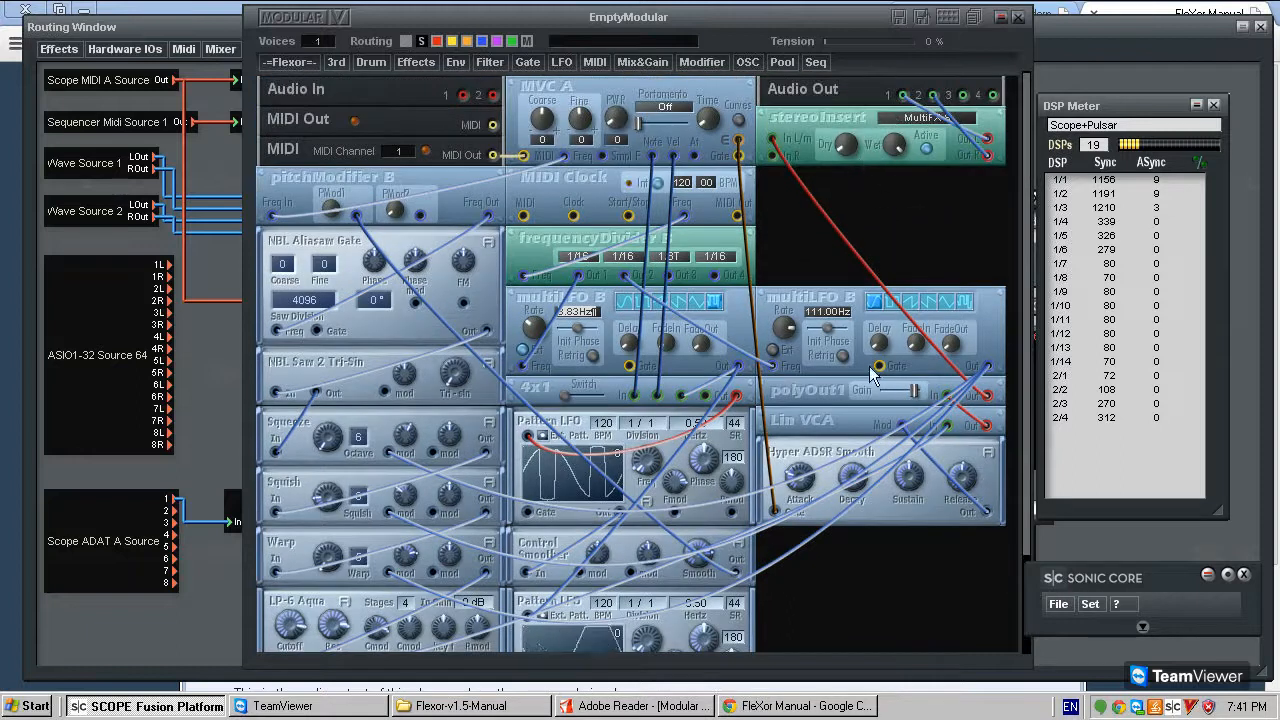
scroll(812, 295, "down", 3)
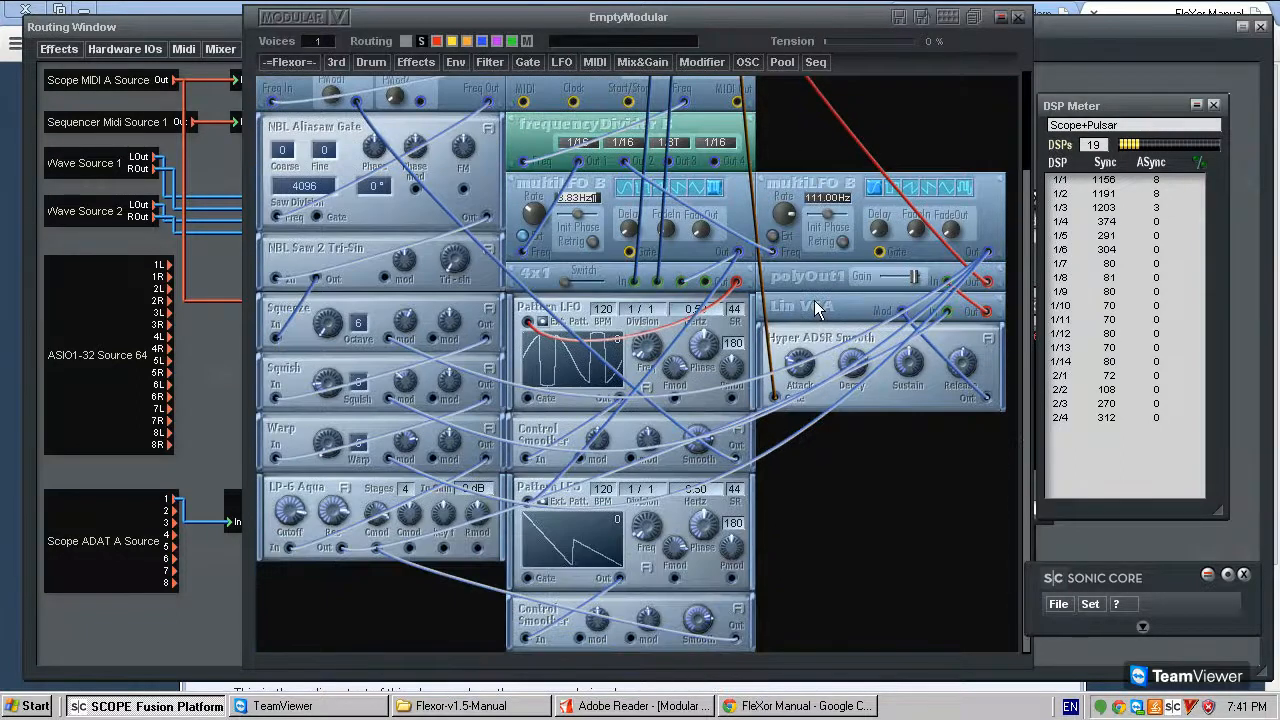
scroll(792, 320, "up", 2)
scroll(698, 400, "down", 3)
scroll(700, 404, "up", 2)
scroll(690, 395, "up", 2)
scroll(640, 370, "down", 3)
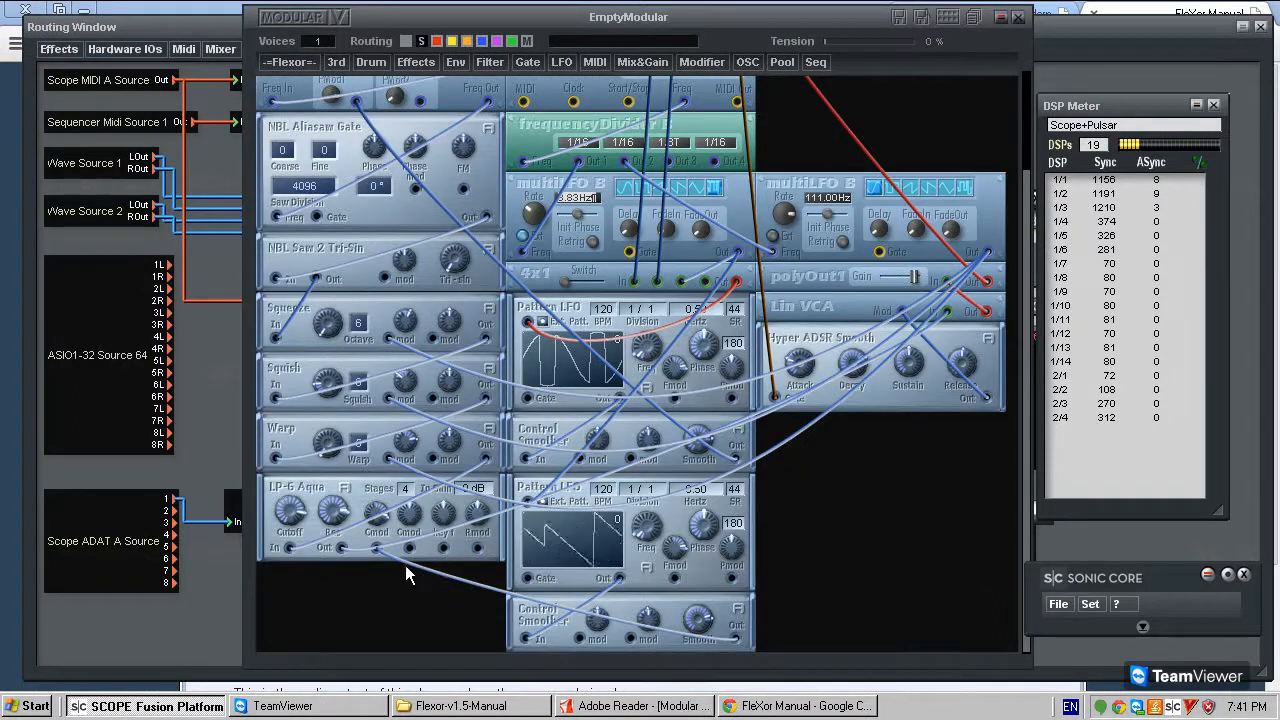
- Move Hyper ADSR Smooth, Lin VCA and the second multiLFO B to the bottom of their column, leaving polyOut1 above with free space around it
left_click_drag(793, 350, 803, 577)
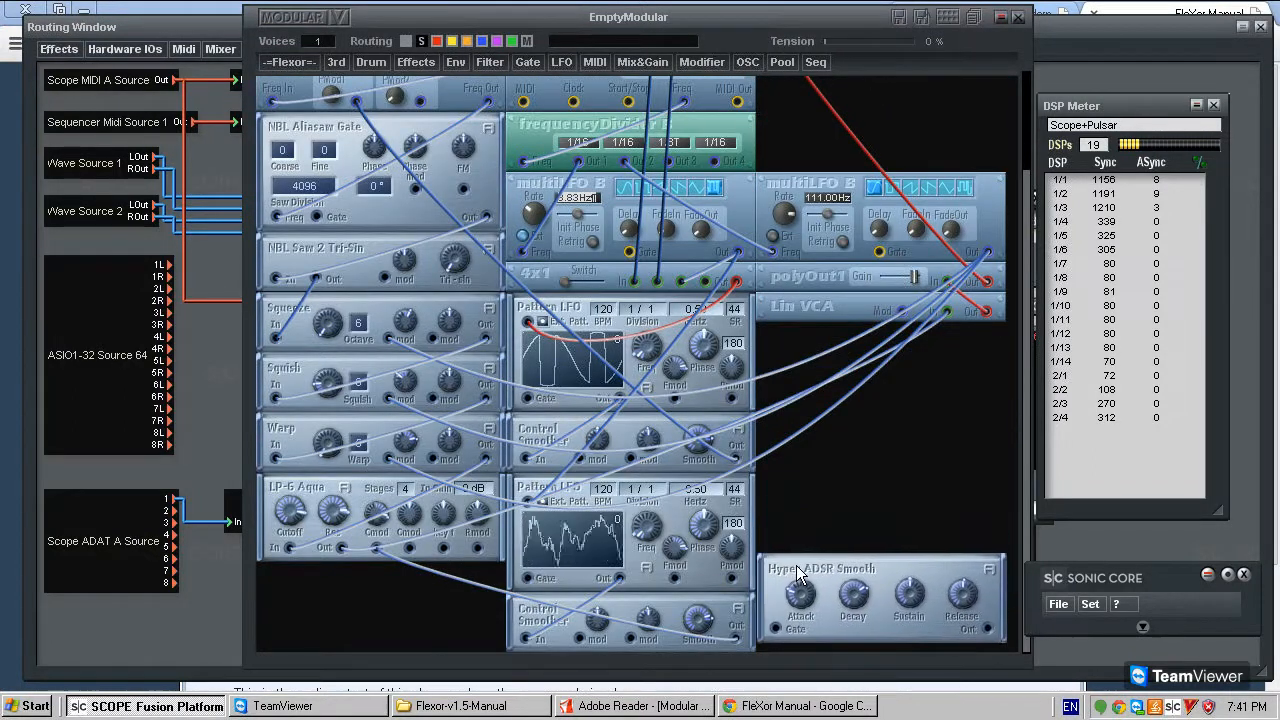
left_click_drag(792, 318, 808, 553)
left_click_drag(790, 278, 797, 488)
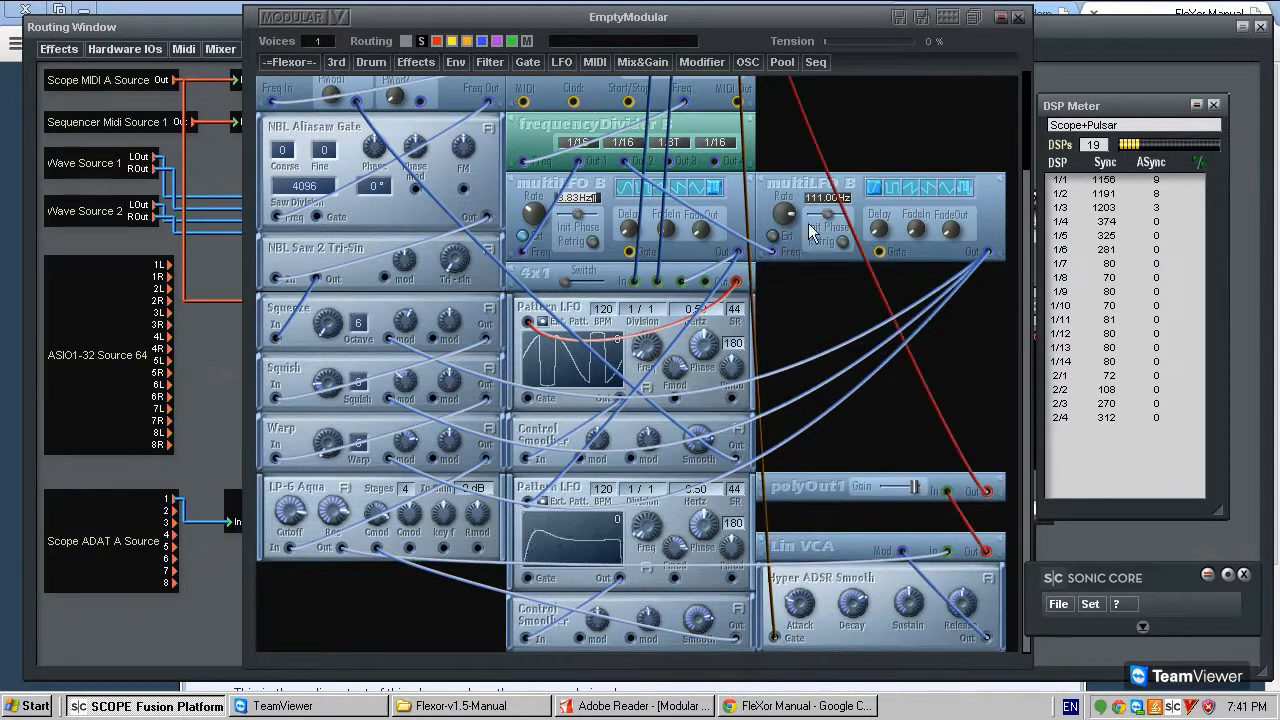
left_click_drag(799, 190, 800, 370)
left_click_drag(799, 488, 797, 247)
left_click_drag(815, 361, 822, 446)
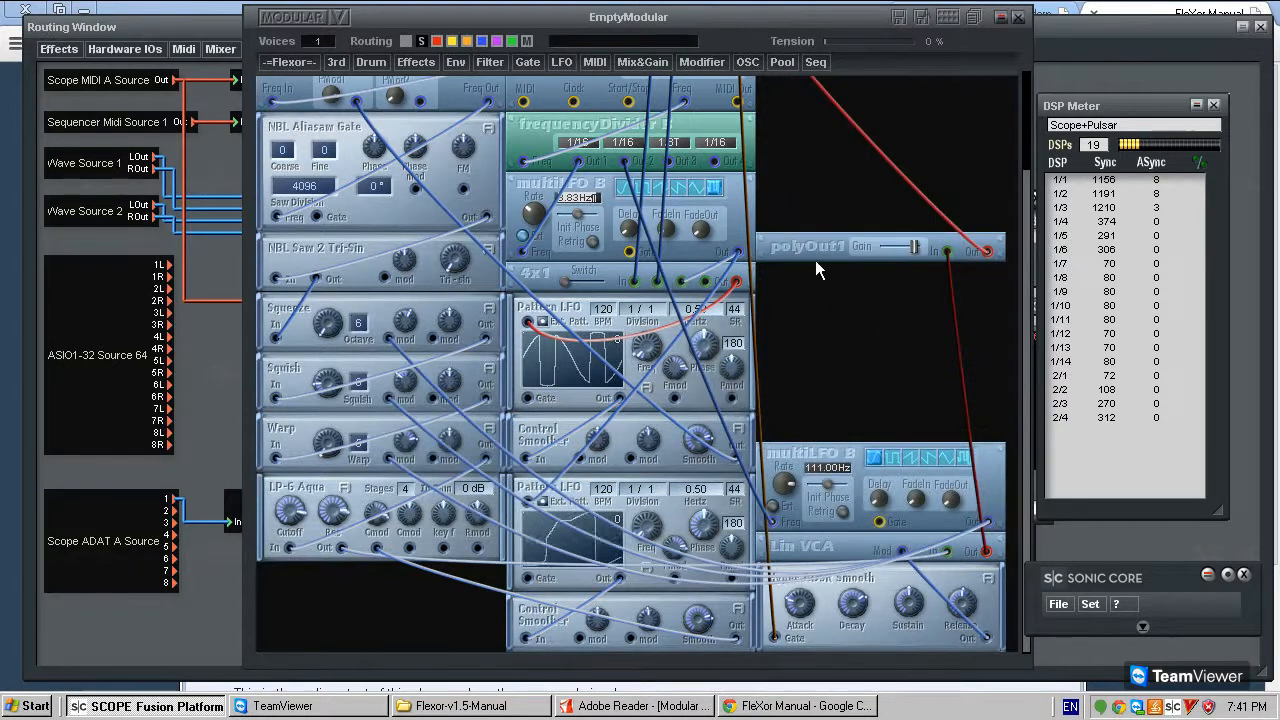
scroll(870, 272, "up", 3)
left_click_drag(783, 367, 790, 403)
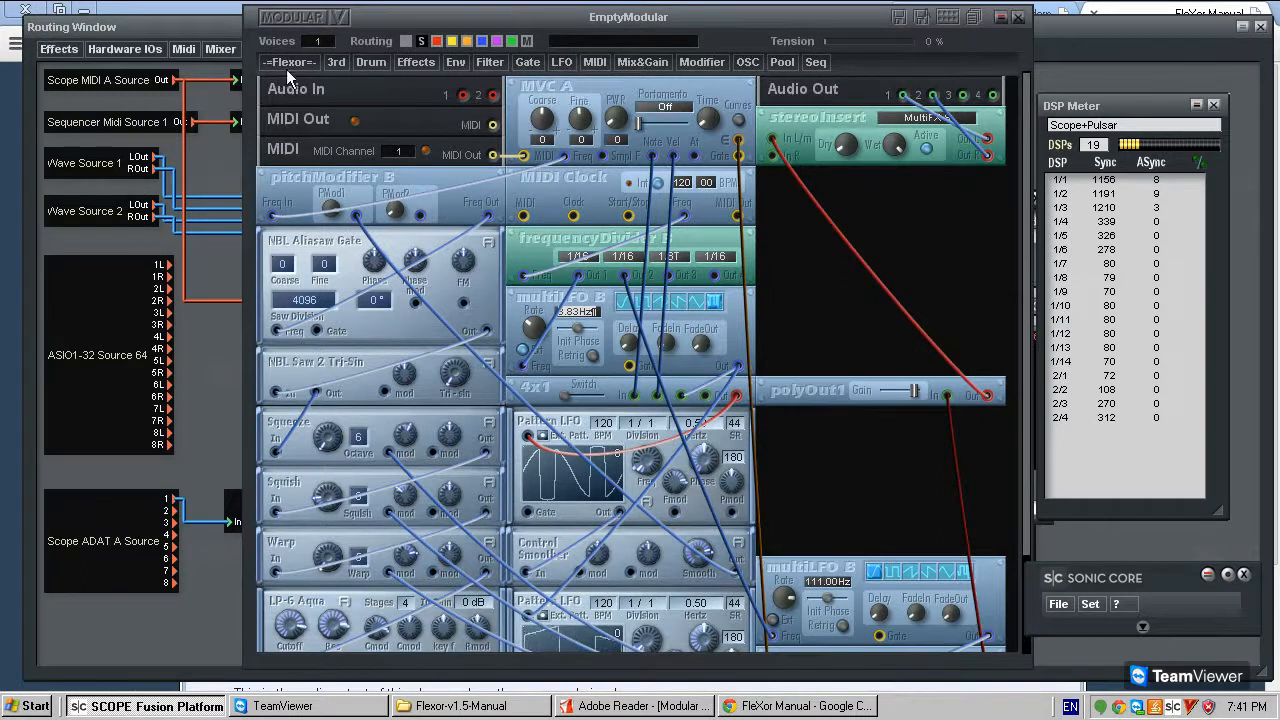
left_click(492, 62)
mouse_move(546, 186)
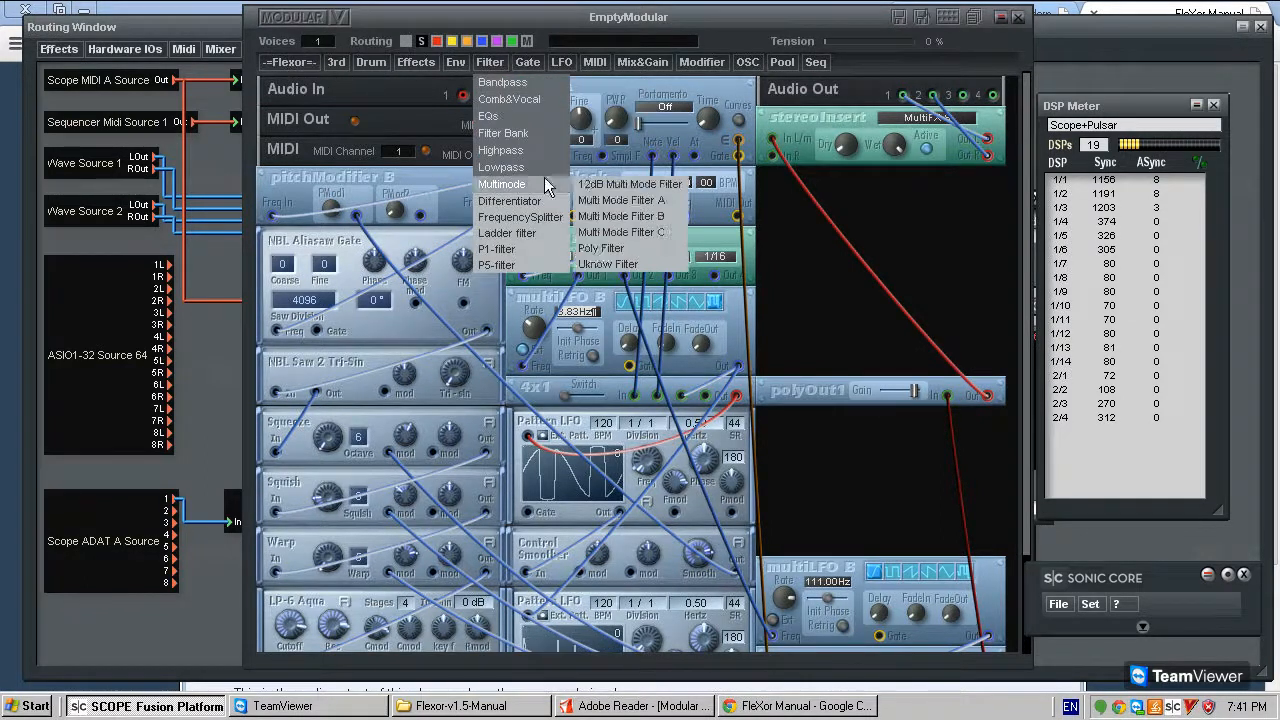
left_click(788, 226)
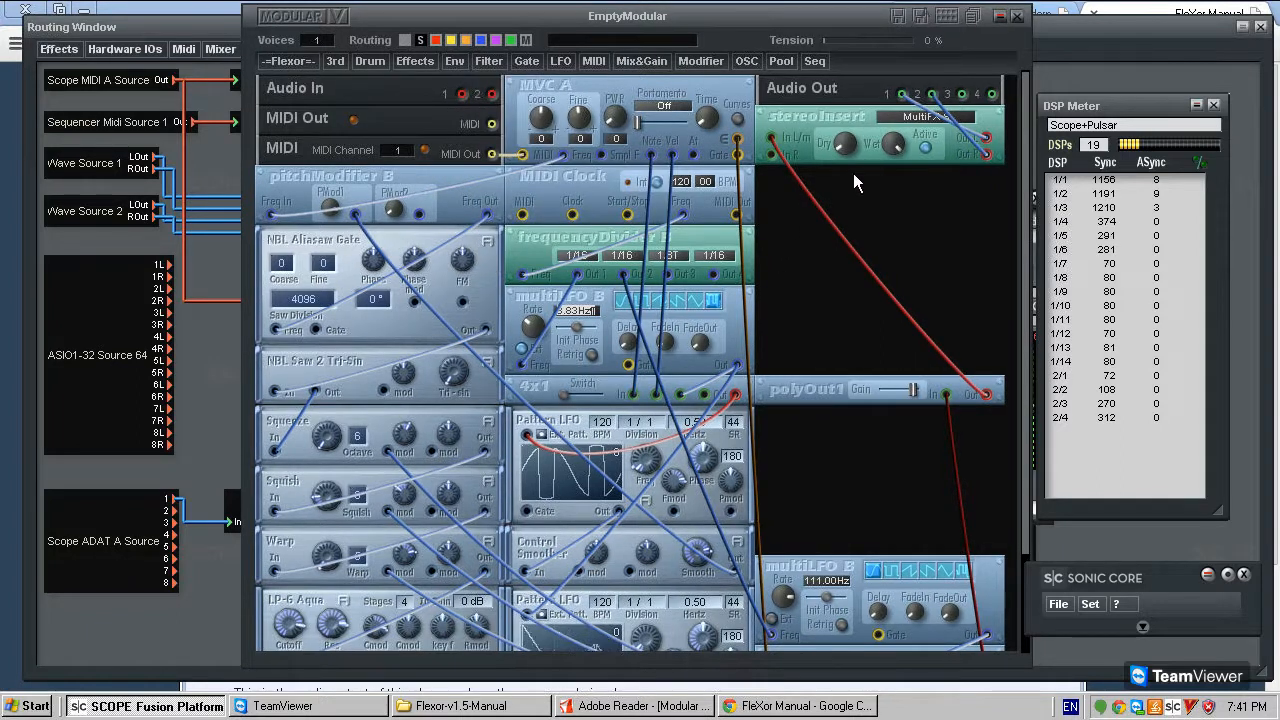
left_click(489, 61)
mouse_move(519, 158)
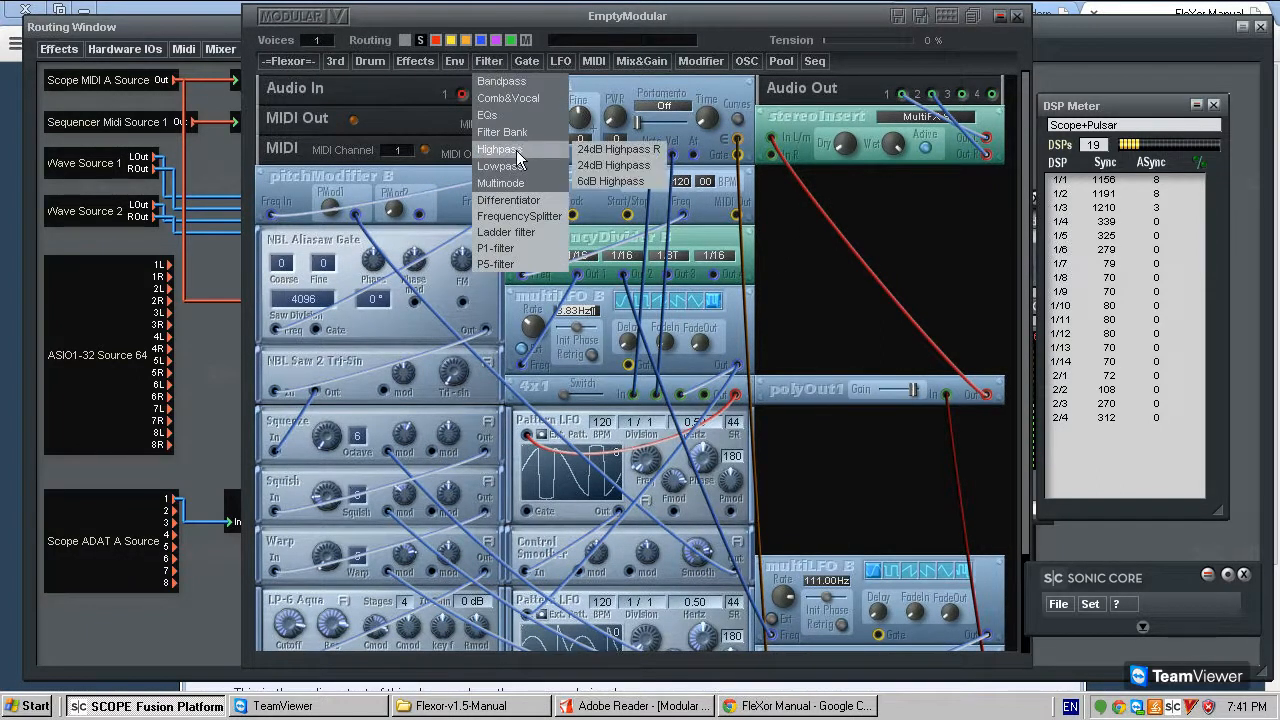
mouse_move(540, 186)
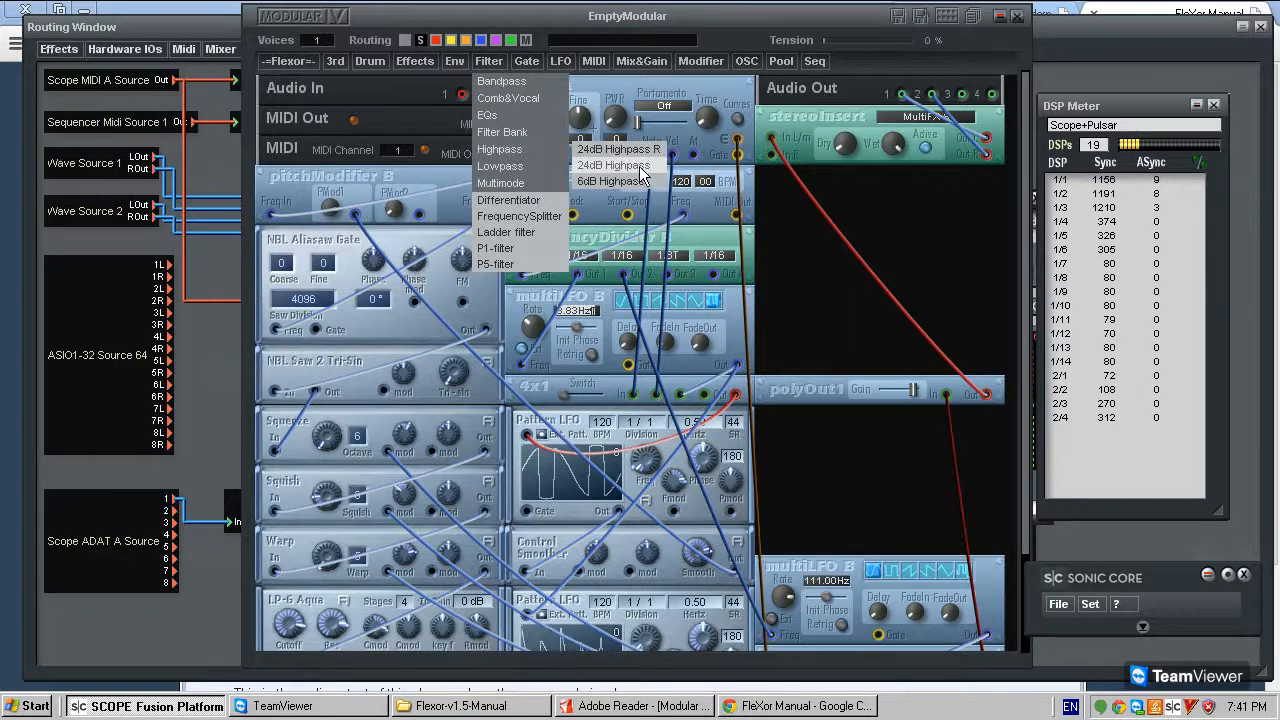
- Add a FleXor HP-8 Knife high-pass filter in the free space between stereoInsert and polyOut1
left_click(288, 70)
mouse_move(322, 133)
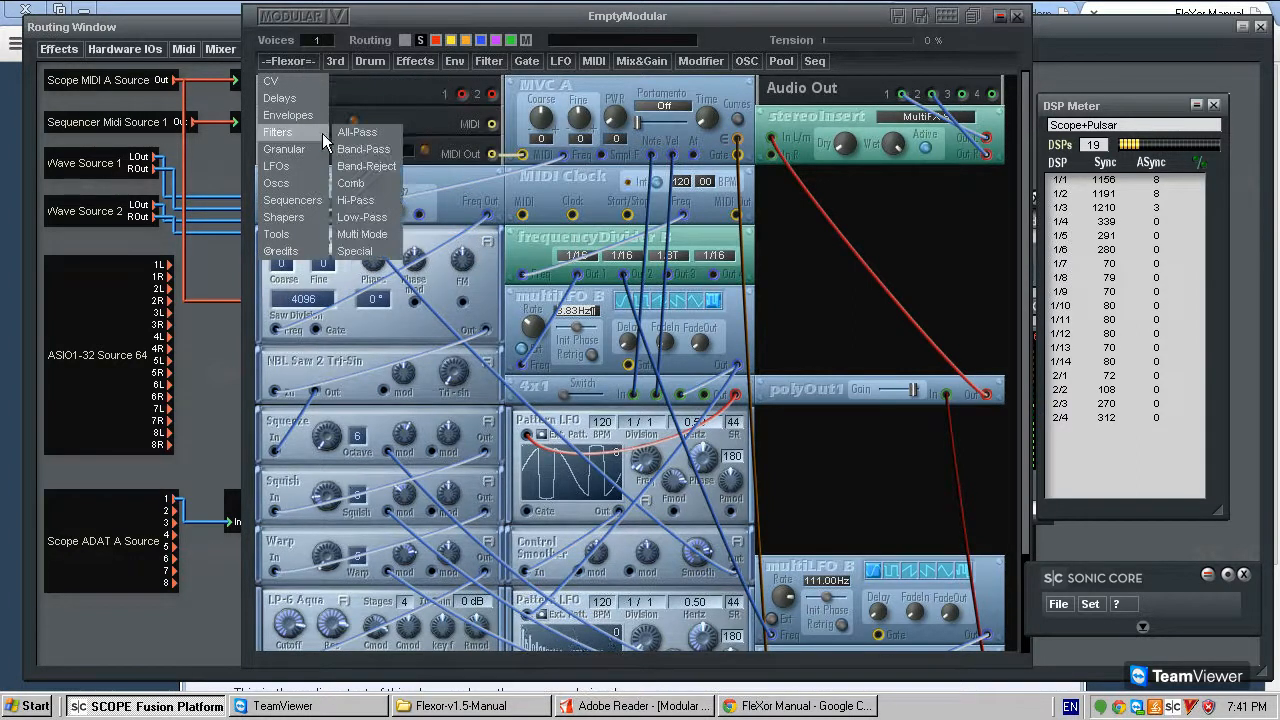
mouse_move(377, 201)
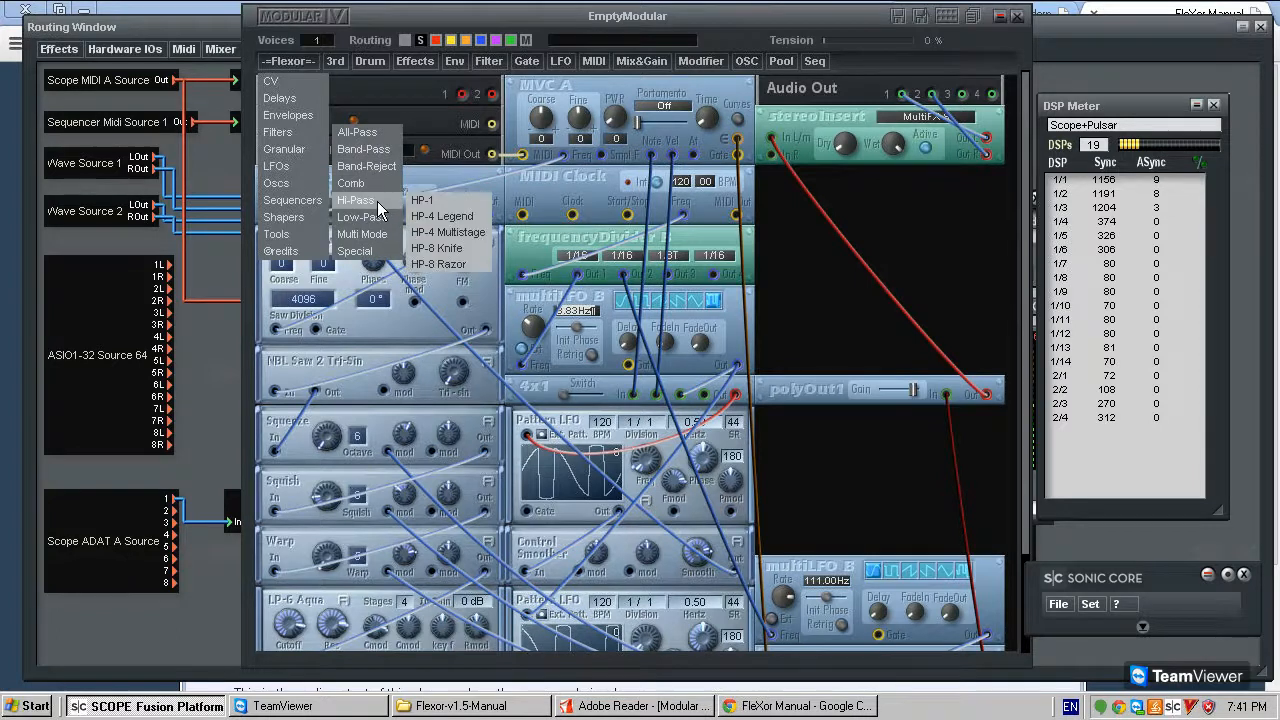
left_click(466, 247)
left_click(873, 208)
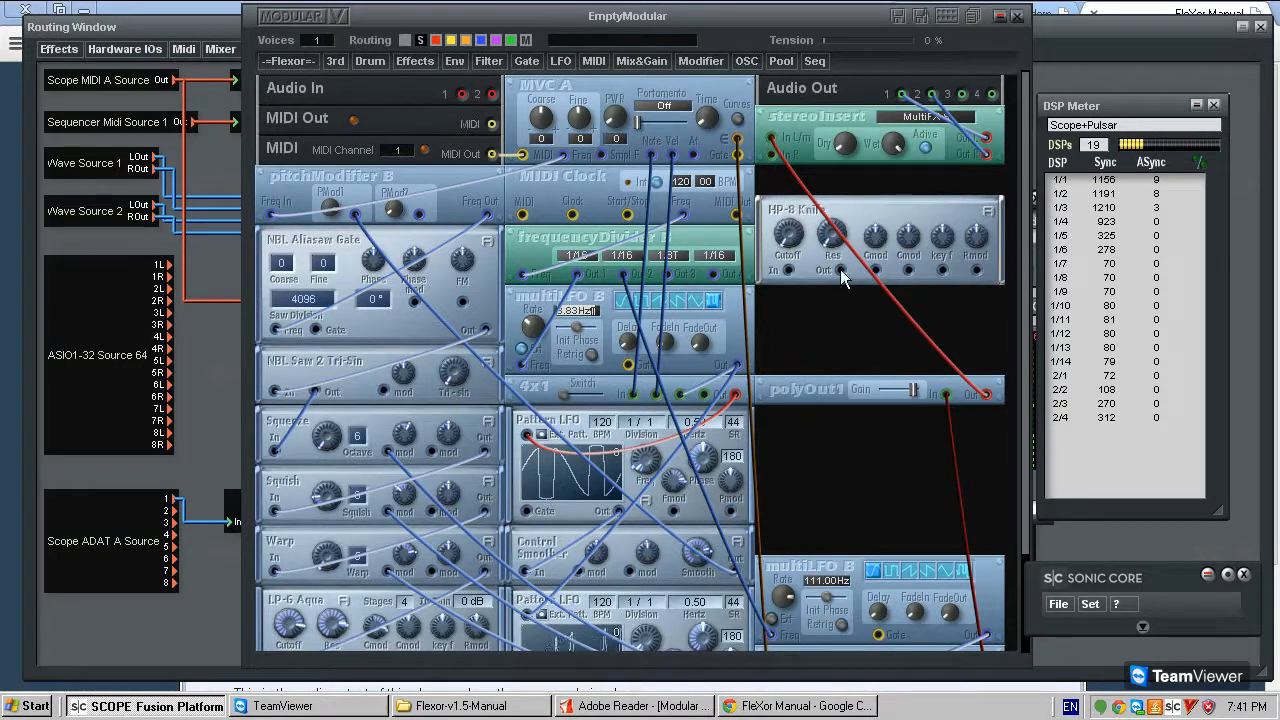
- Delete the cable between polyOut1 and stereoInsert, and connect polyOut1's output to HP-8 Knife's input instead
left_click(919, 327)
key("Delete")
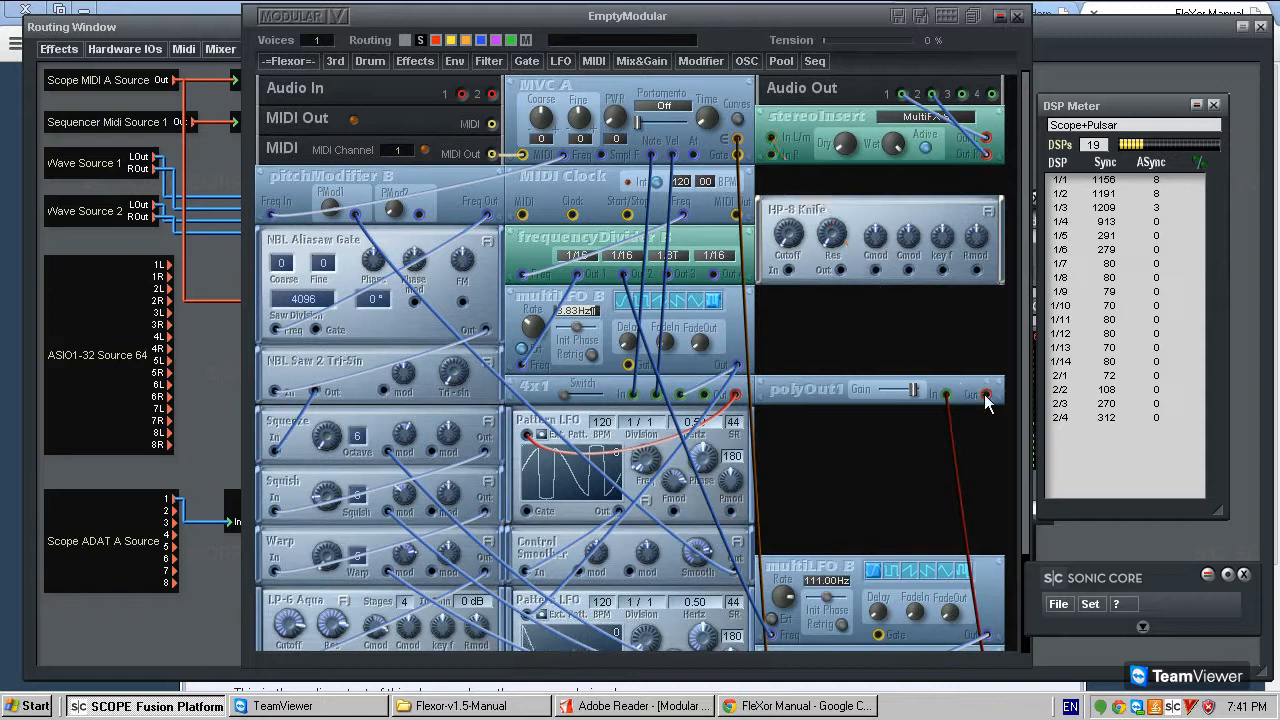
left_click_drag(787, 269, 988, 396)
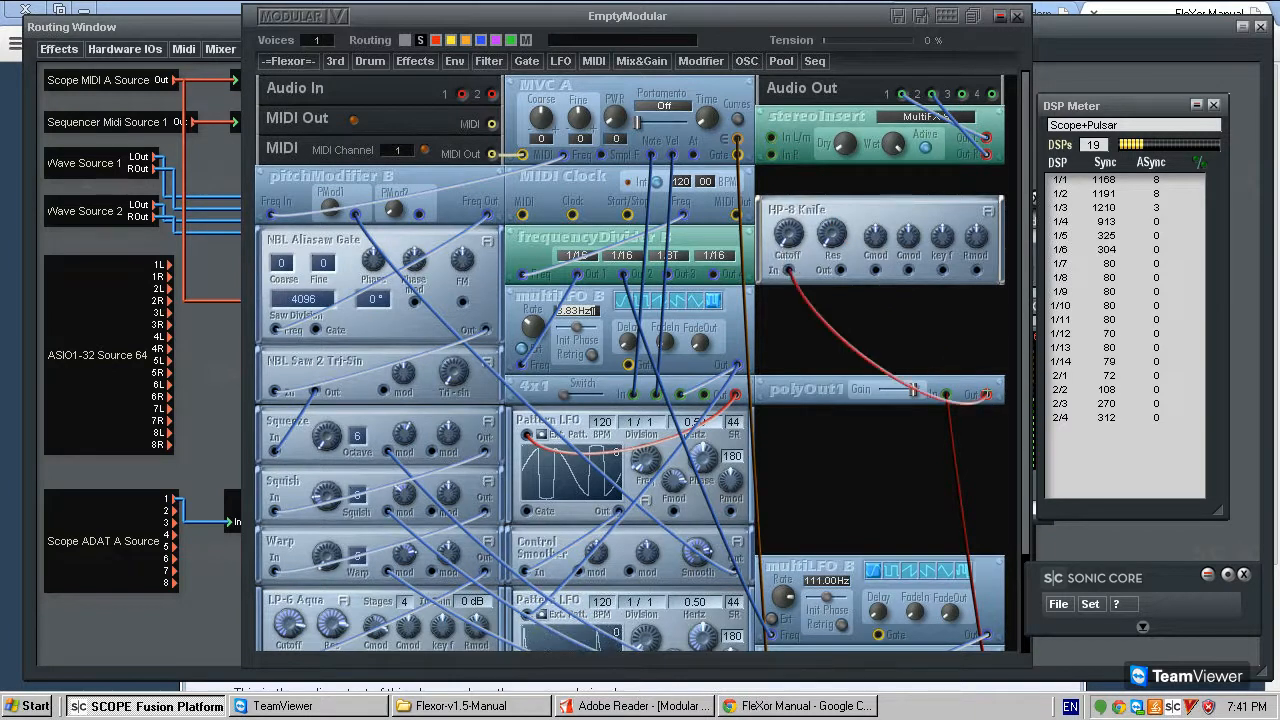
left_click_drag(775, 140, 985, 395)
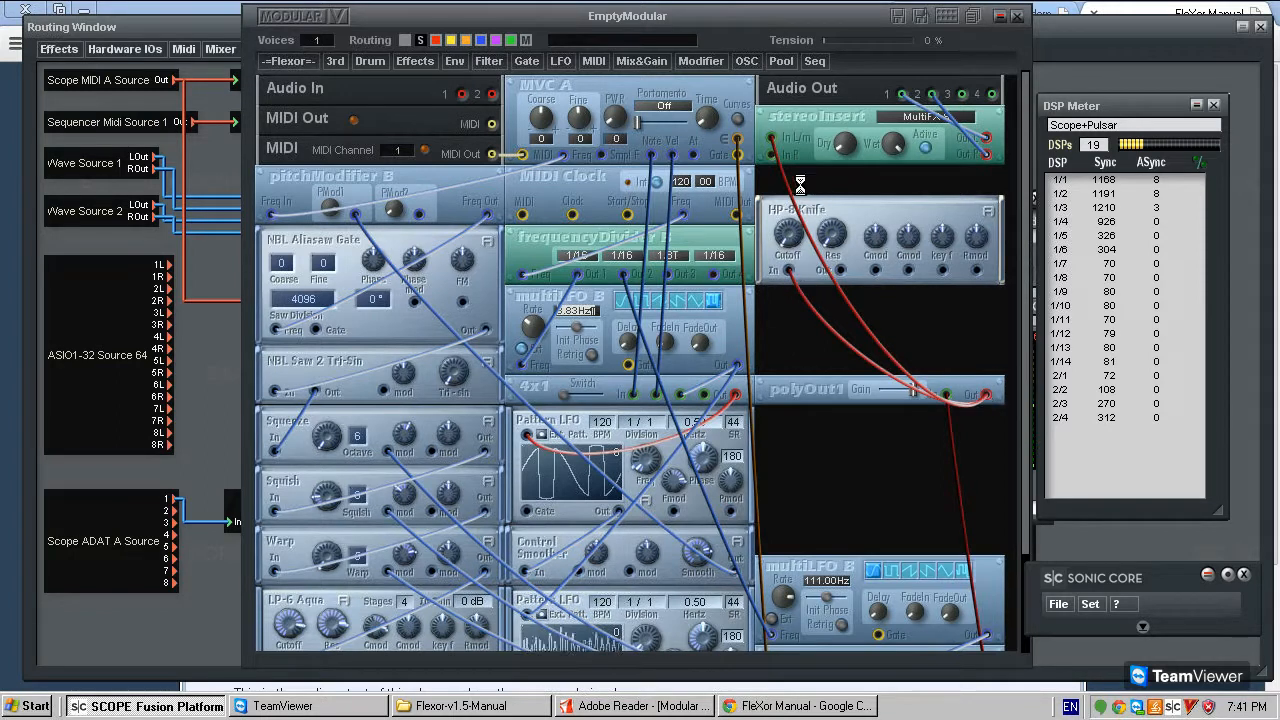
left_click_drag(790, 185, 987, 395)
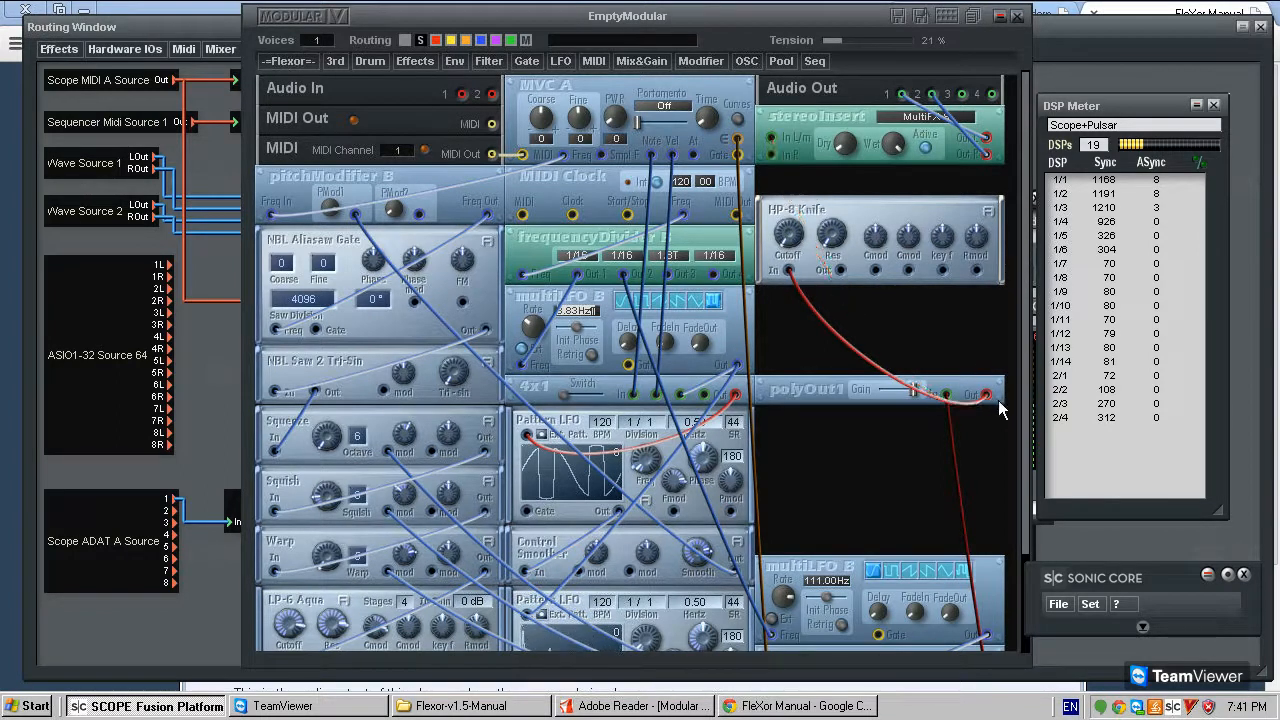
- Move polyOut1 and HP-8 Knife further down their column, and connect HP-8 Knife's output to stereoInsert's In L/m
left_click_drag(796, 390, 797, 480)
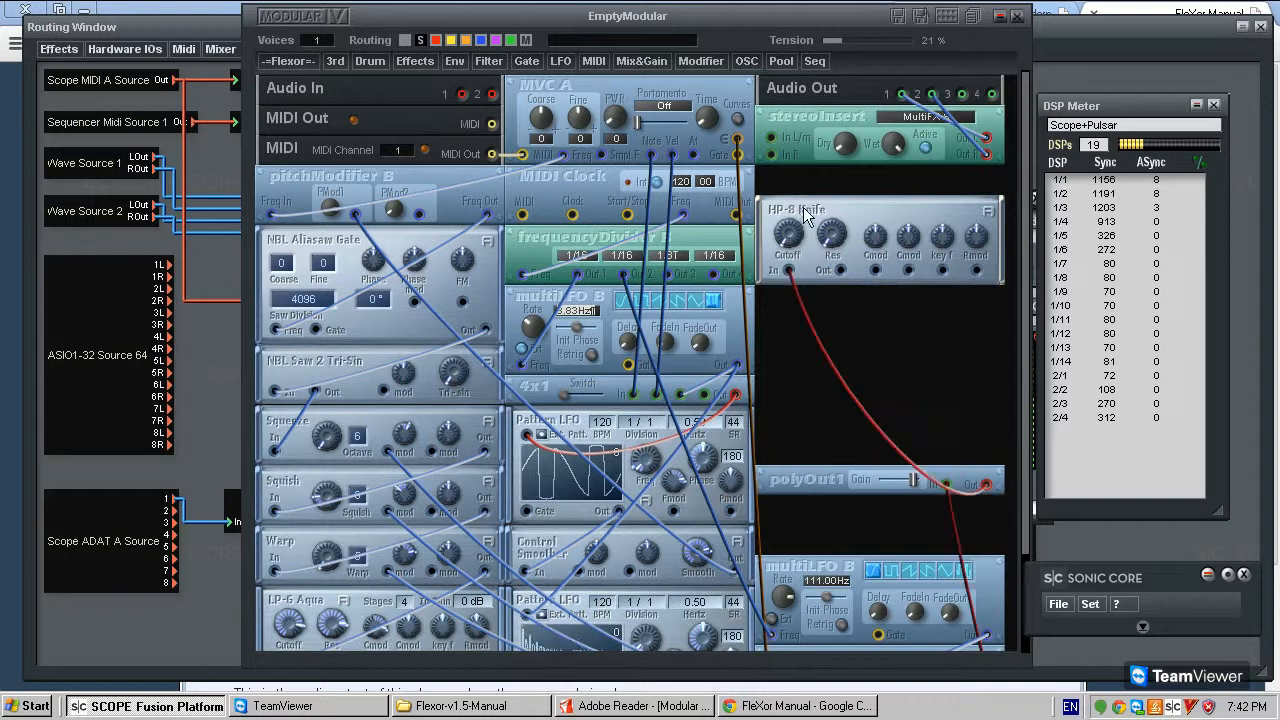
left_click_drag(813, 217, 813, 307)
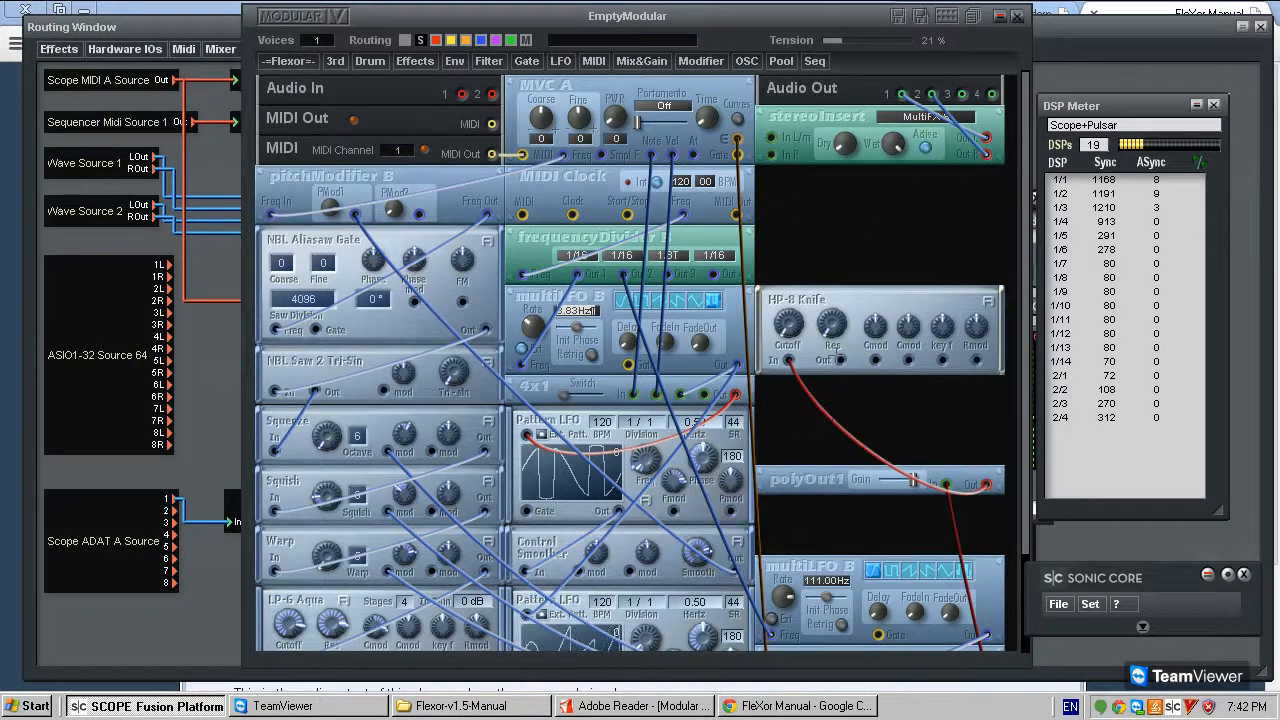
left_click_drag(771, 137, 838, 359)
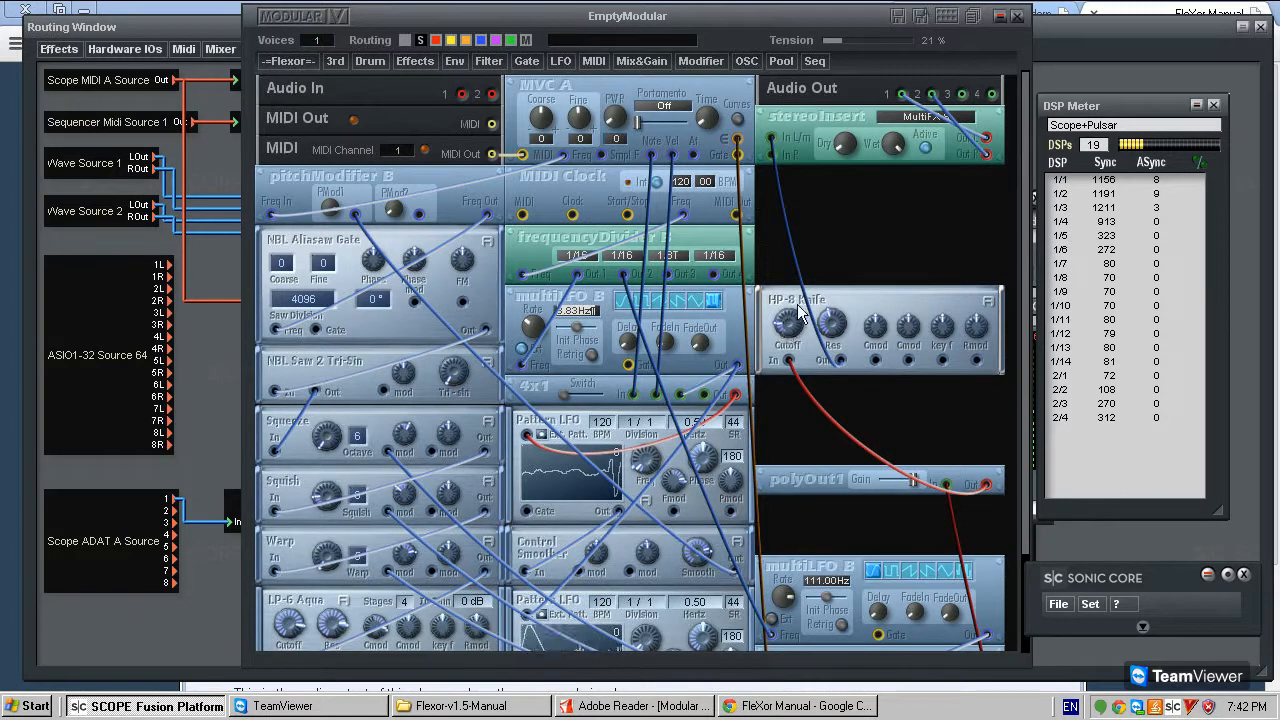
left_click_drag(787, 293, 788, 325)
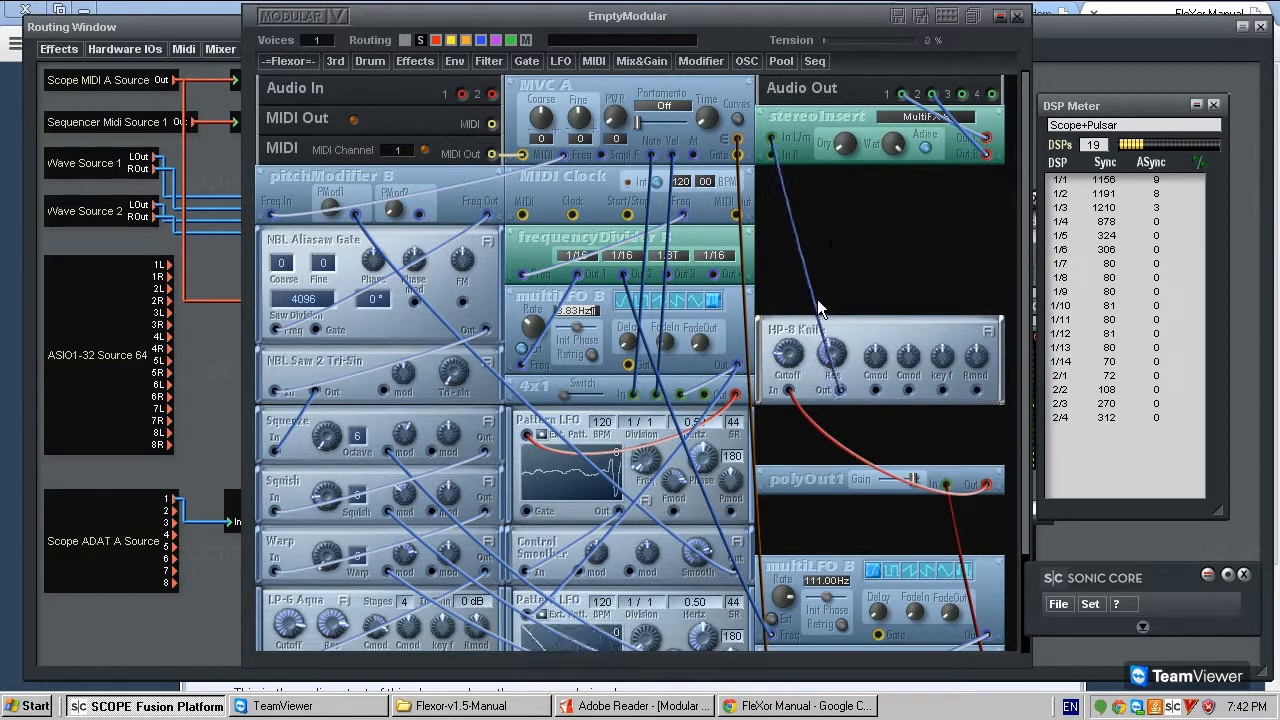
- Delete the cable between HP-8 Knife's output and stereoInsert's In L/m
left_click_drag(807, 427, 813, 423)
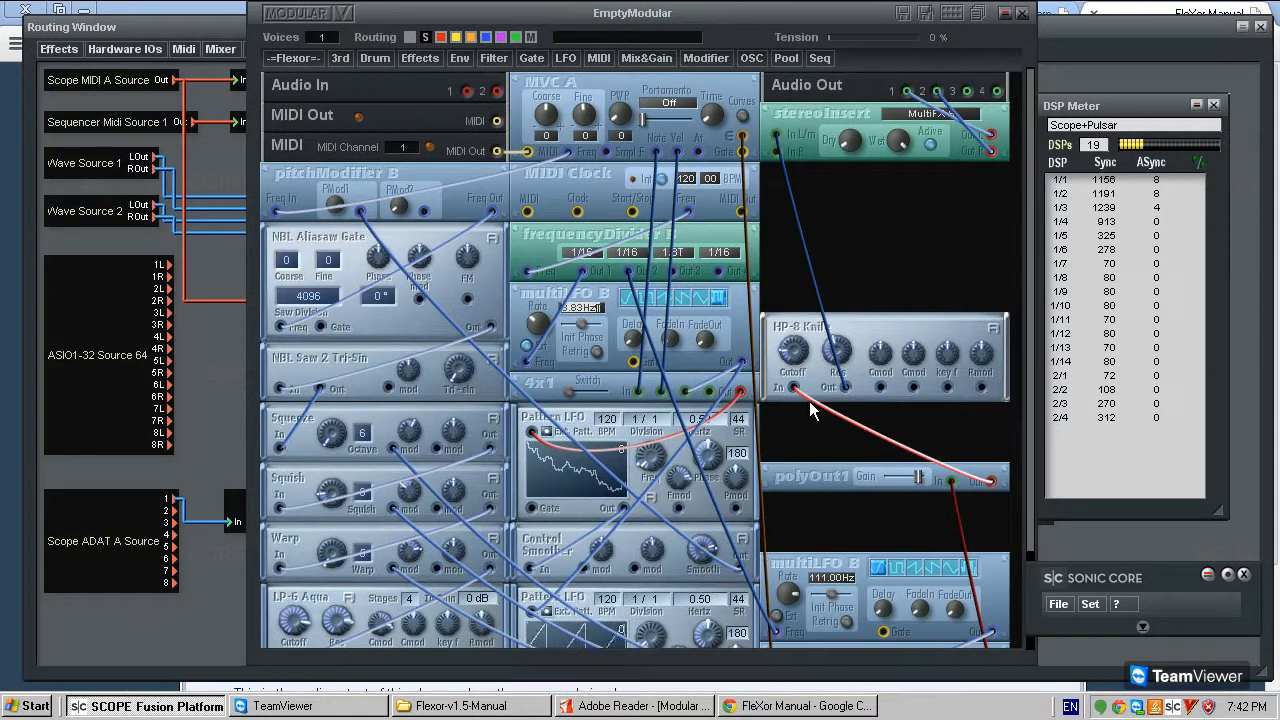
right_click(817, 405)
left_click(806, 245)
key("Delete")
- Look through FleXor's shaper modules, including the Harmonic group, for one to add to the patch
left_click(283, 60)
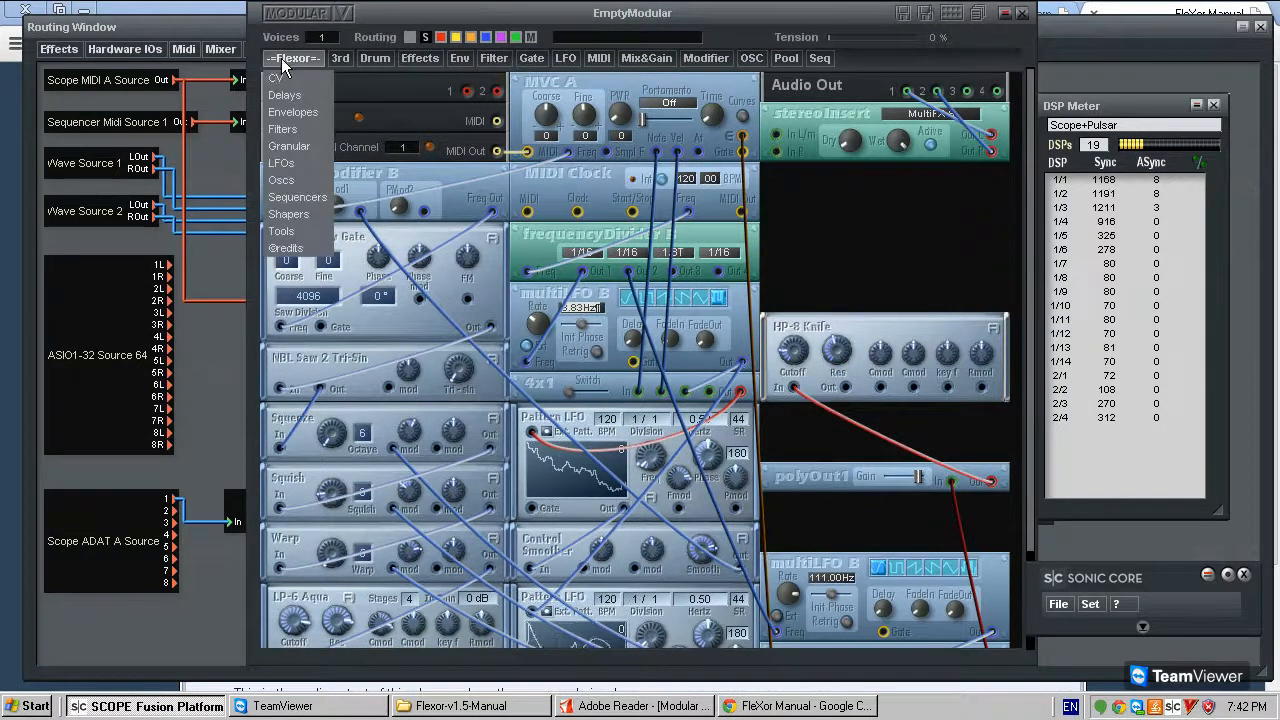
mouse_move(288, 214)
mouse_move(396, 260)
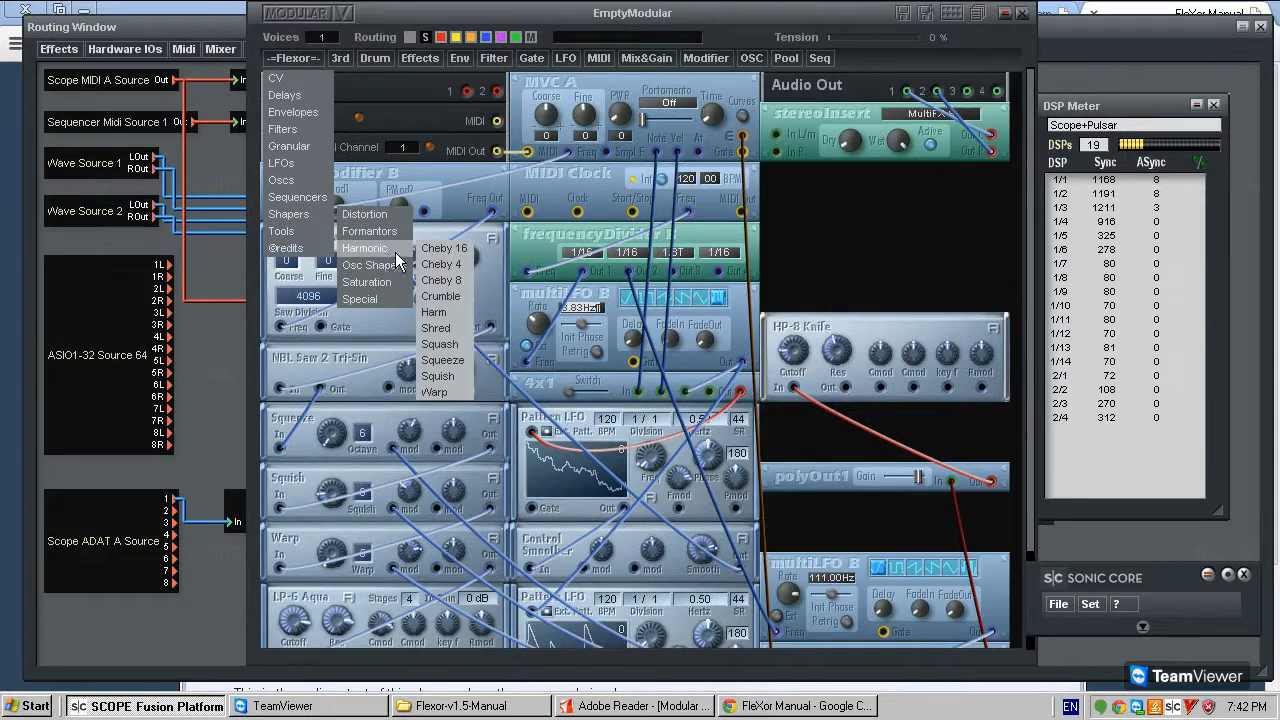
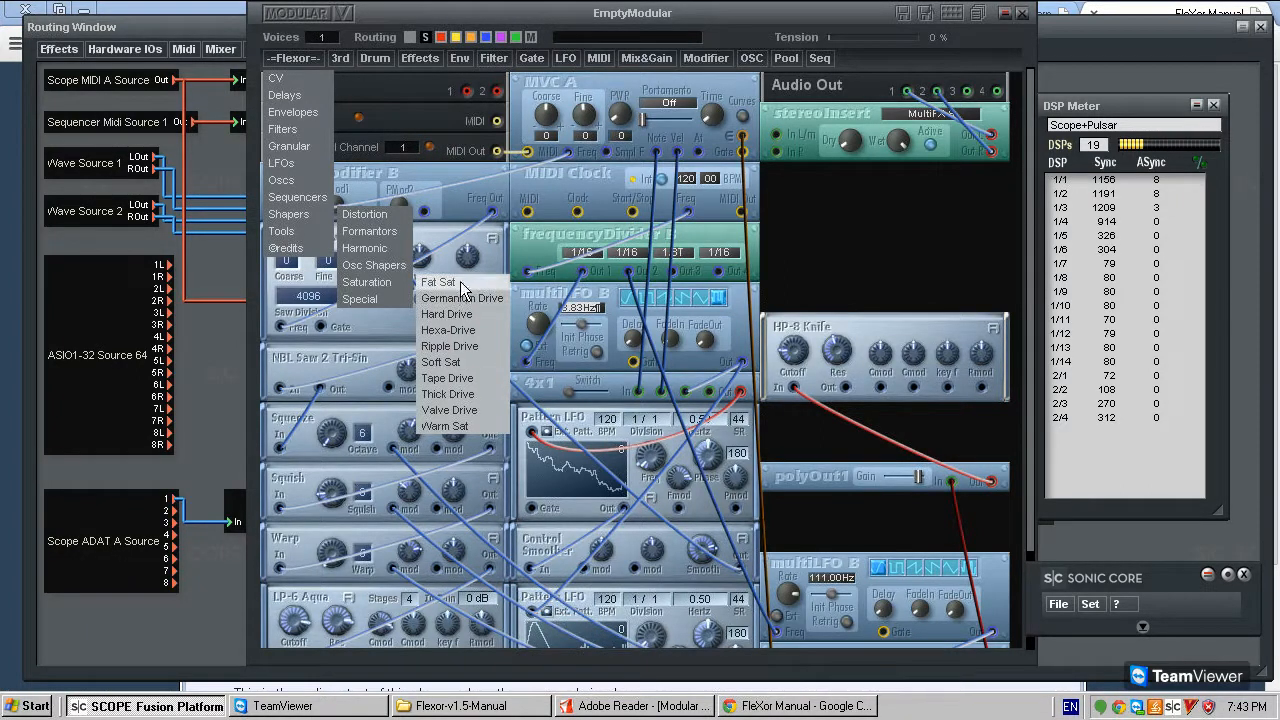
- Add a Warm Sat shaper in the gap between stereoInsert and HP-8 Knife
left_click(465, 429)
left_click(815, 215)
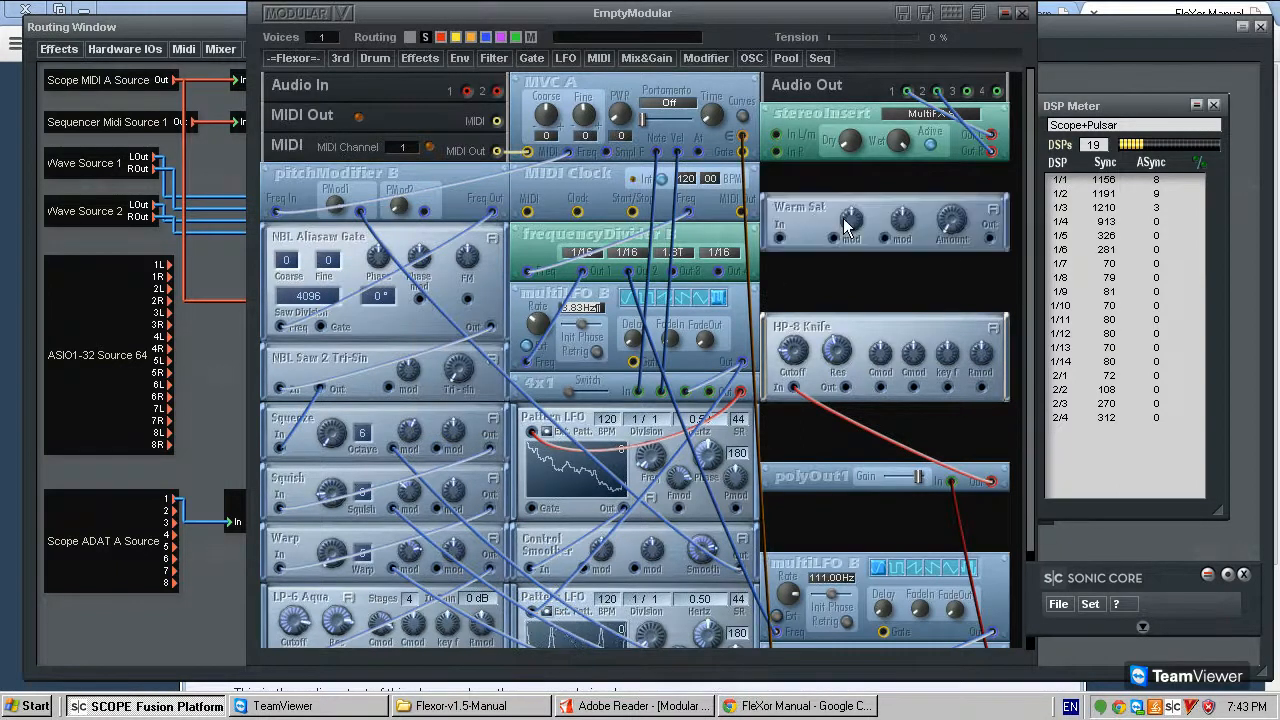
- Switch to the FleXor manual in Chrome and look up the Soft Sat page through the table of contents
left_click(803, 702)
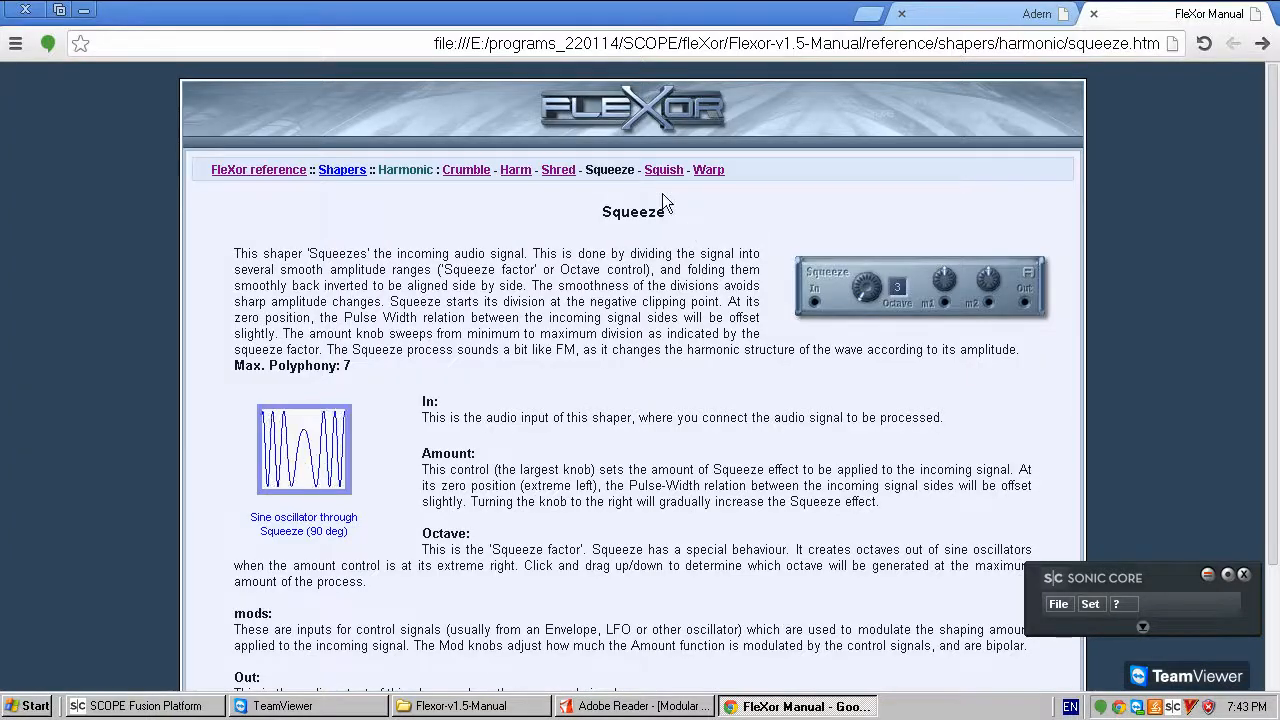
left_click(250, 171)
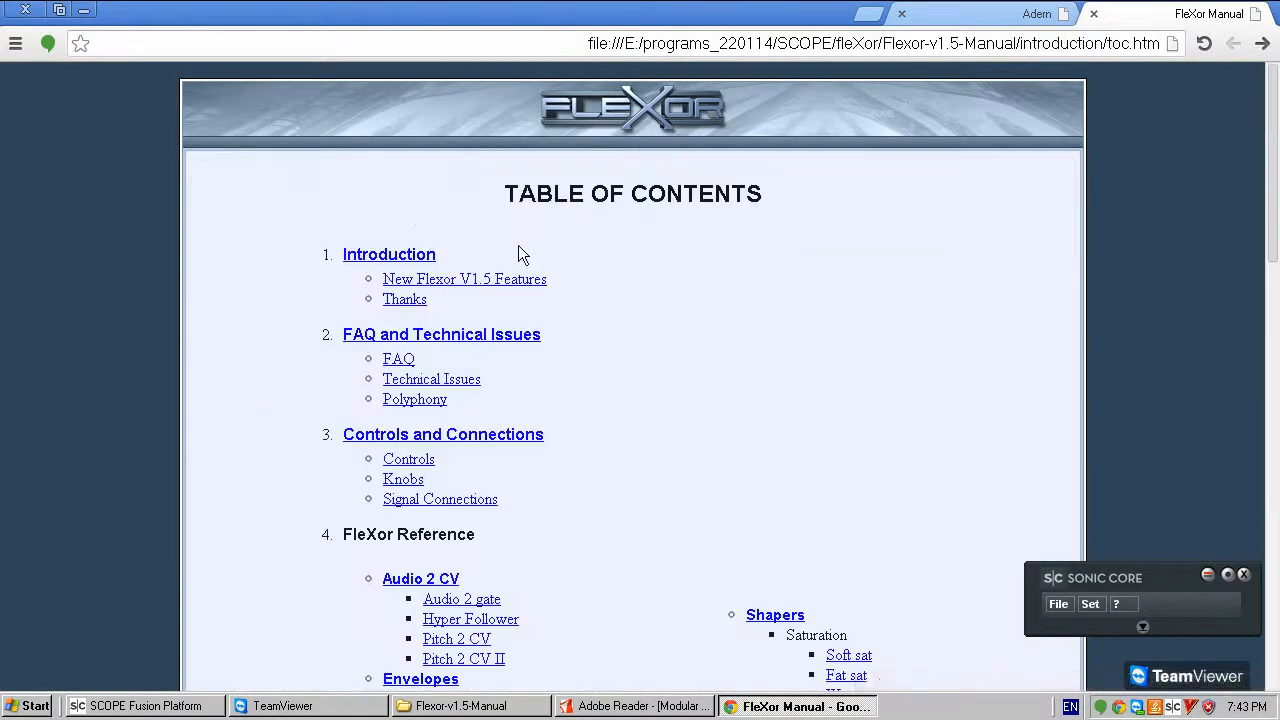
scroll(560, 318, "down", 4)
scroll(600, 344, "down", 7)
scroll(620, 378, "up", 3)
scroll(620, 378, "up", 5)
scroll(755, 350, "down", 2)
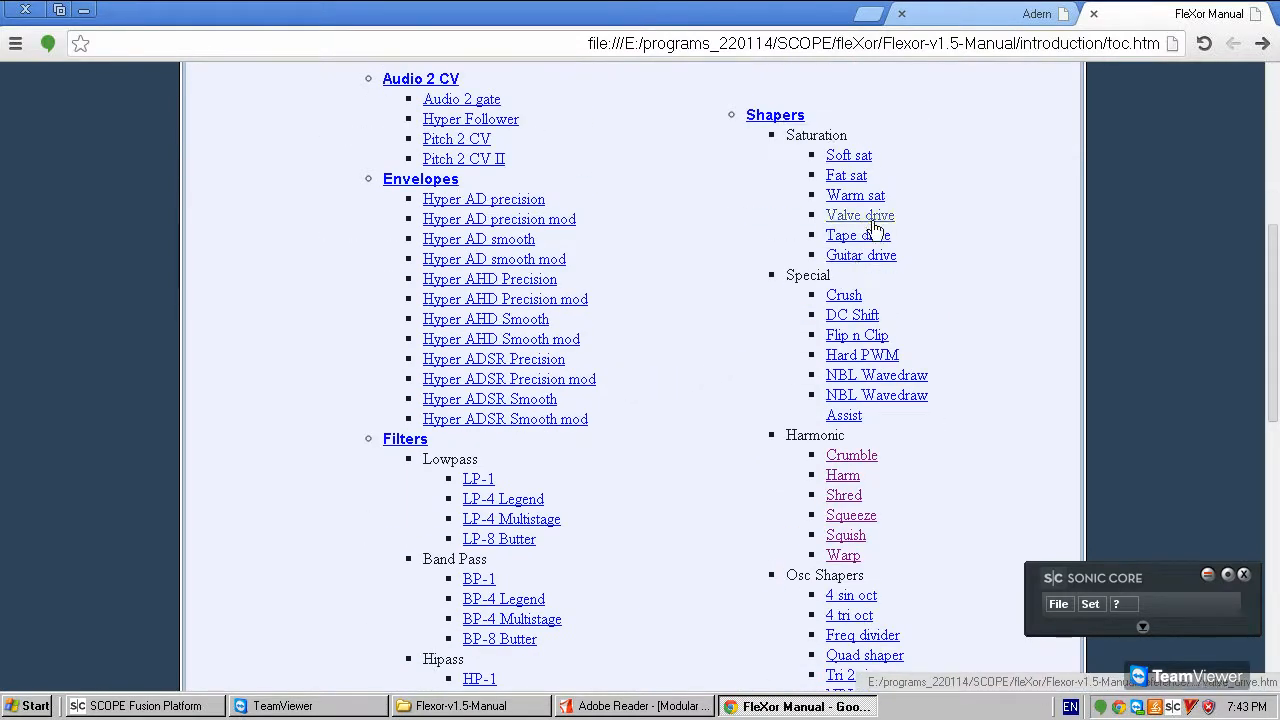
left_click(846, 158)
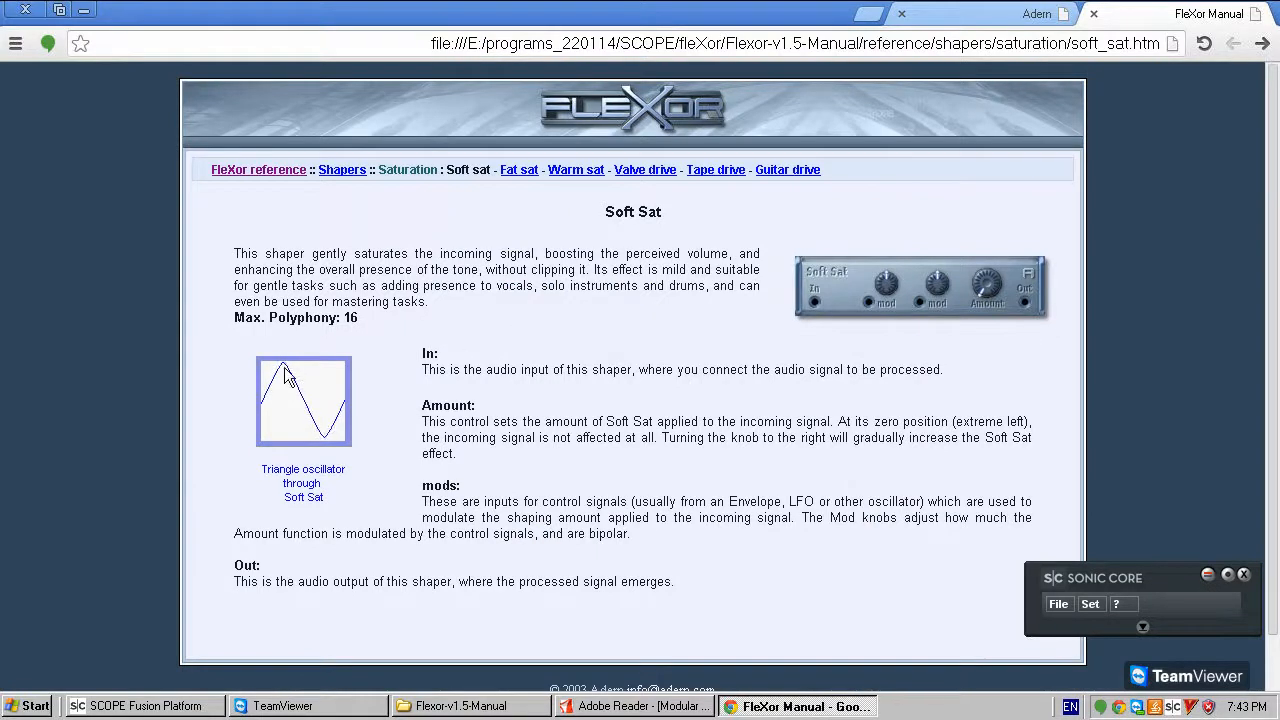
- Compare the Fat Sat, Warm Sat and Soft Sat pages, including their waveform illustrations
left_click(518, 170)
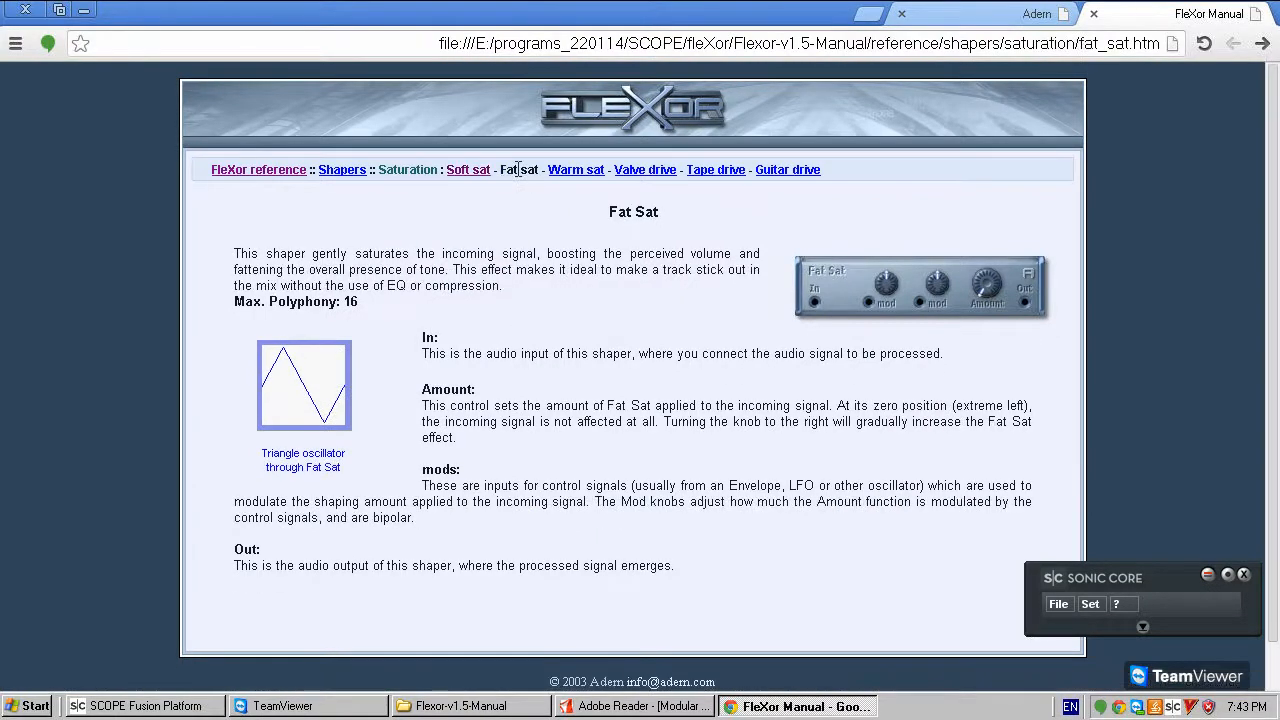
left_click(580, 172)
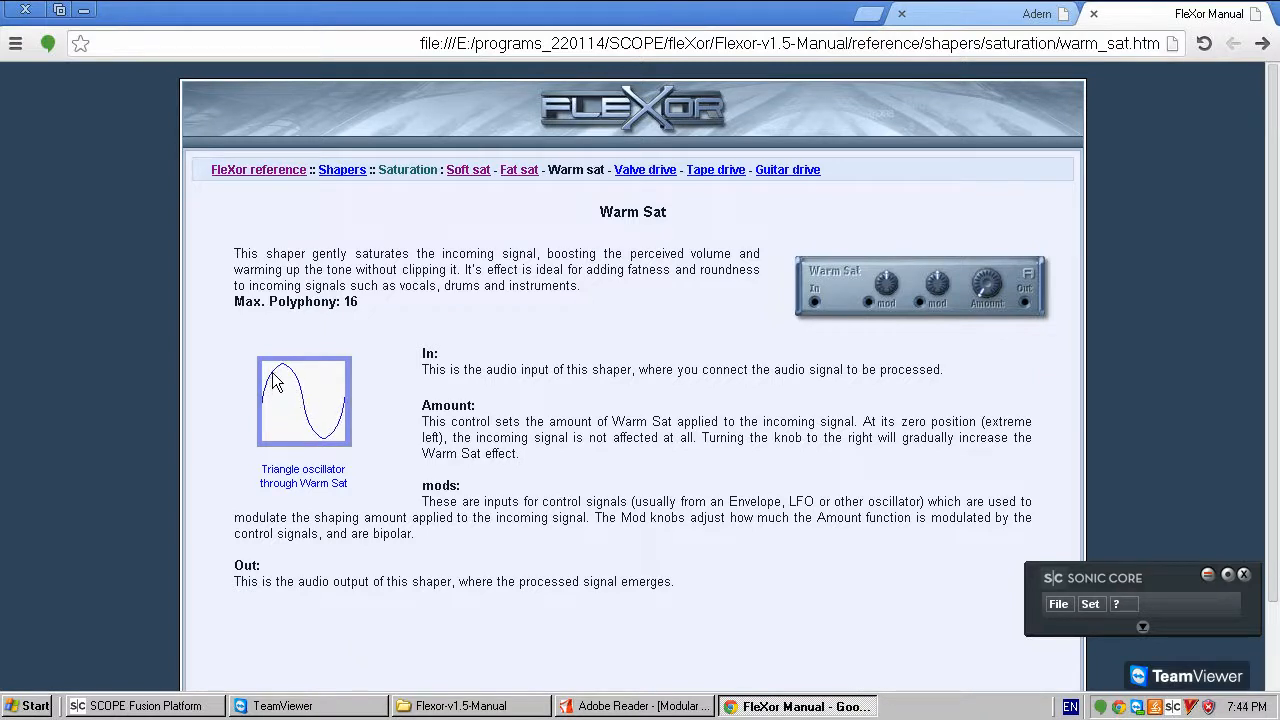
left_click(519, 170)
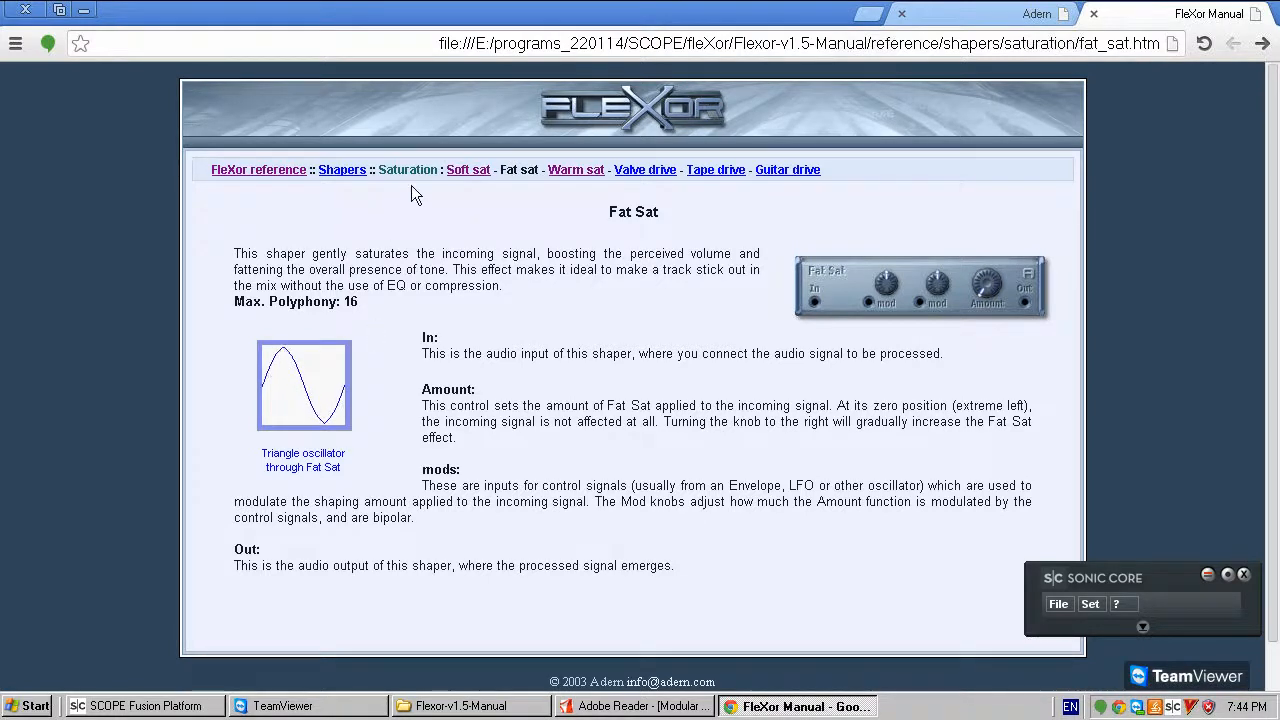
left_click(468, 170)
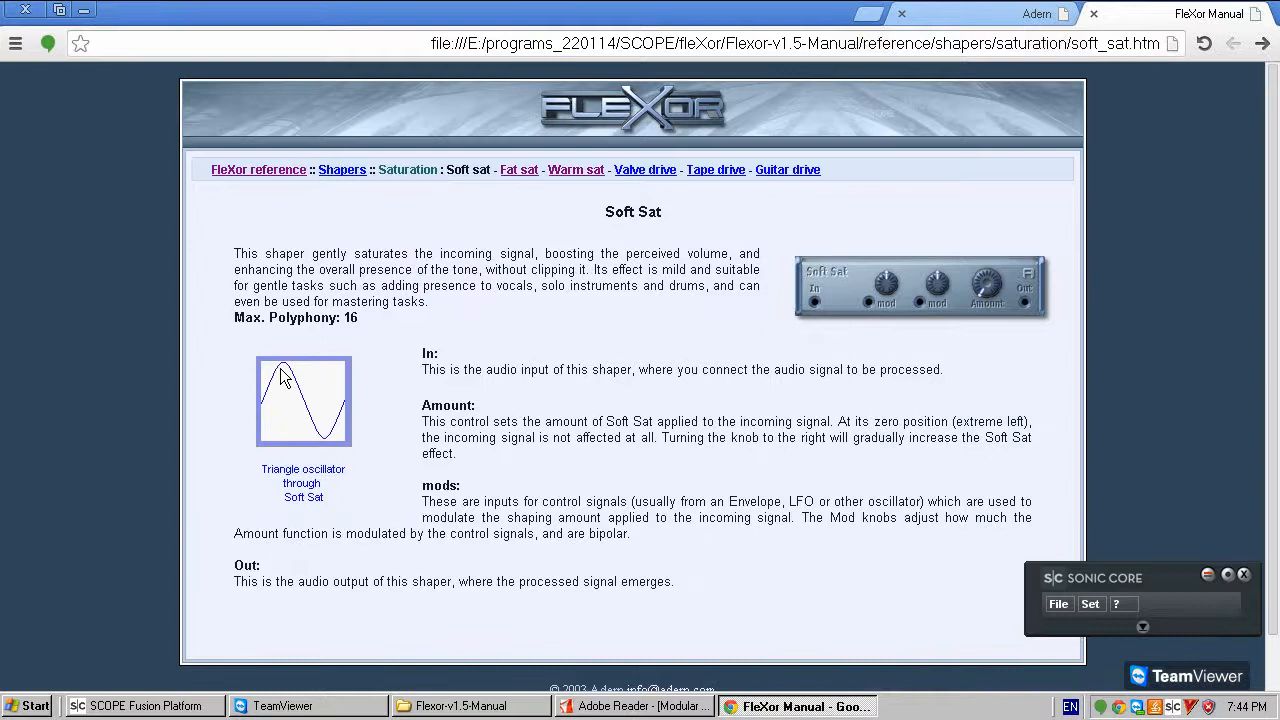
left_click(590, 172)
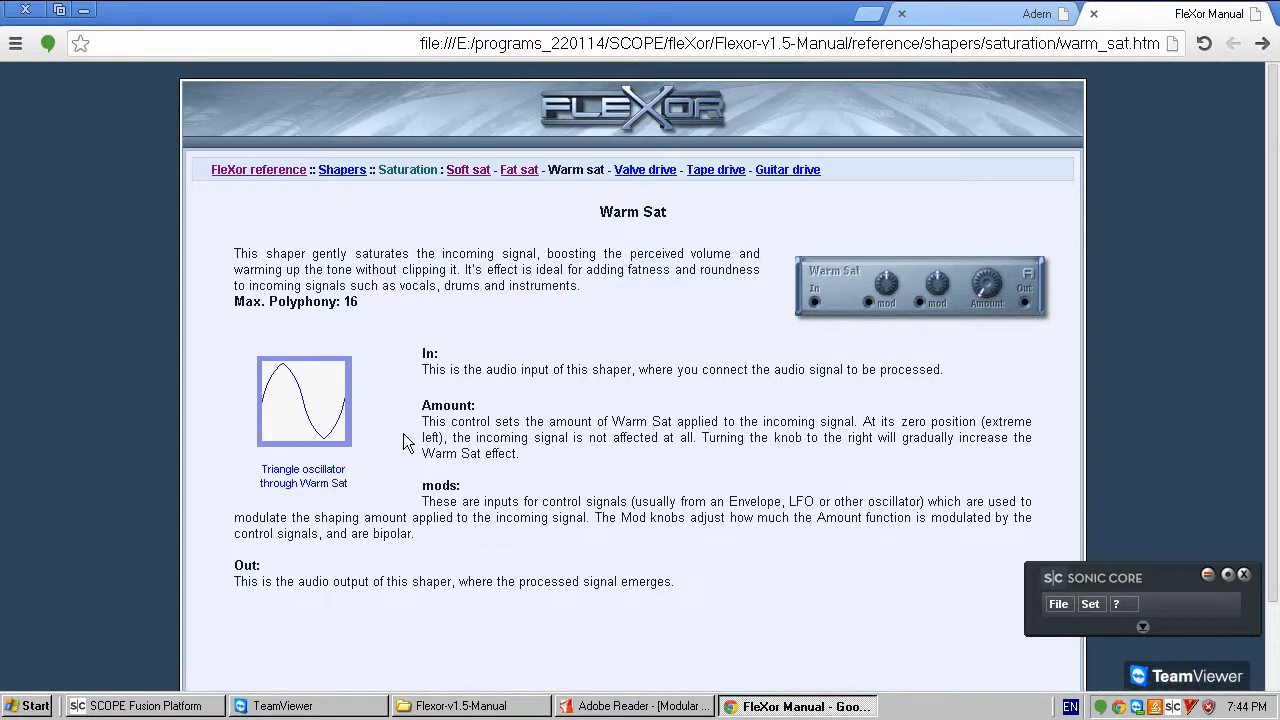
- Return to Scope Fusion Platform and move Warm Sat slightly further down its column, leaving space below stereoInsert
left_click(558, 710)
left_click(596, 708)
left_click(162, 707)
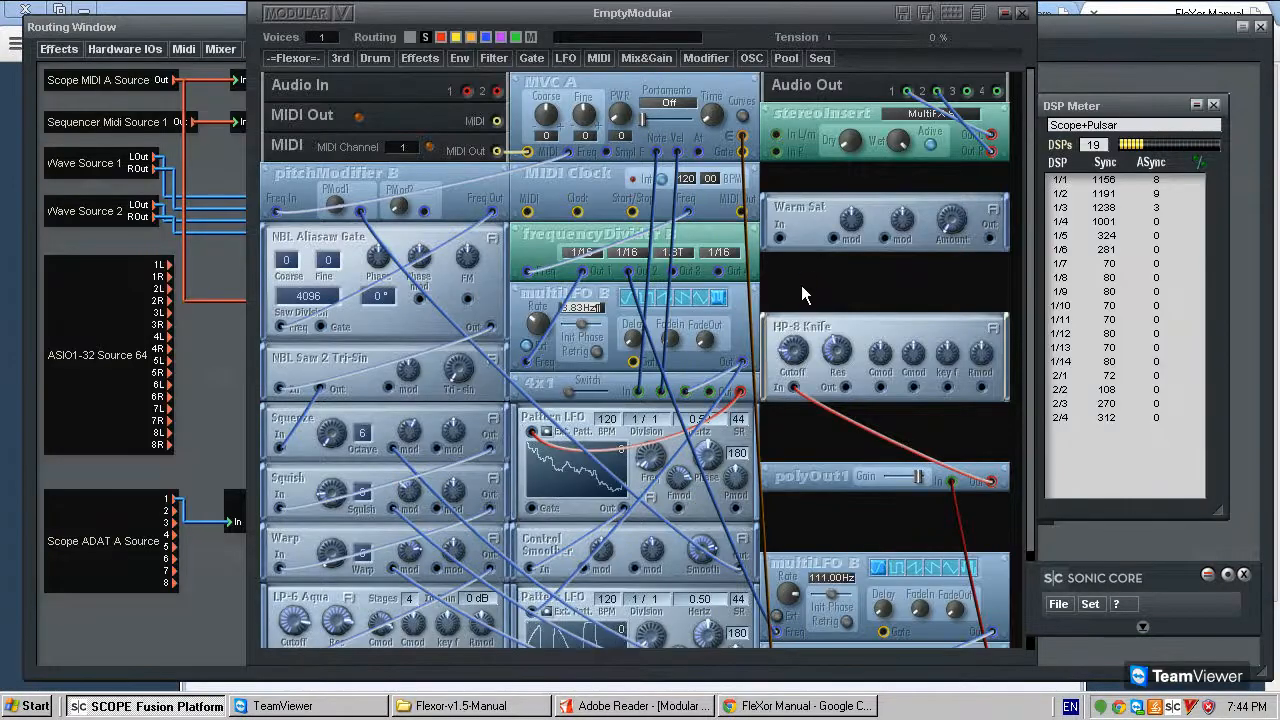
scroll(804, 268, "down", 1)
scroll(780, 280, "up", 1)
right_click(800, 210)
left_click(833, 230)
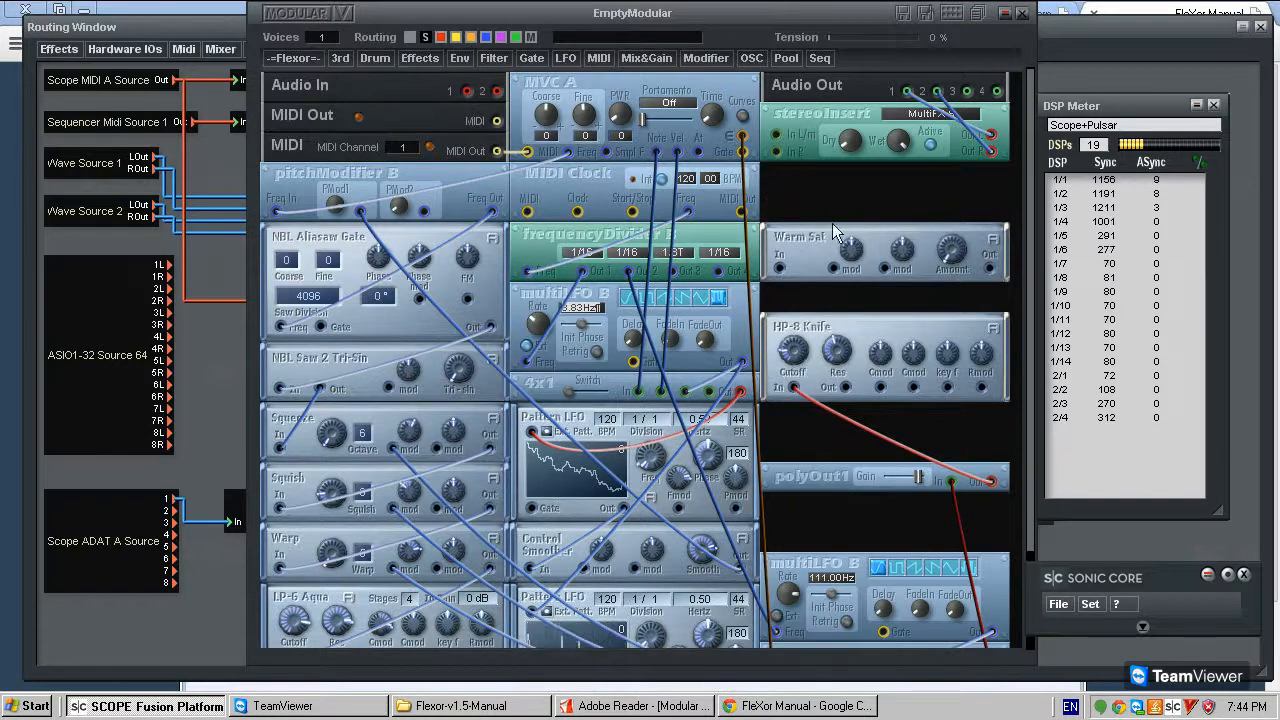
mouse_move(724, 19)
left_mouse_down()
mouse_move(730, 10)
mouse_move(735, 27)
left_mouse_up()
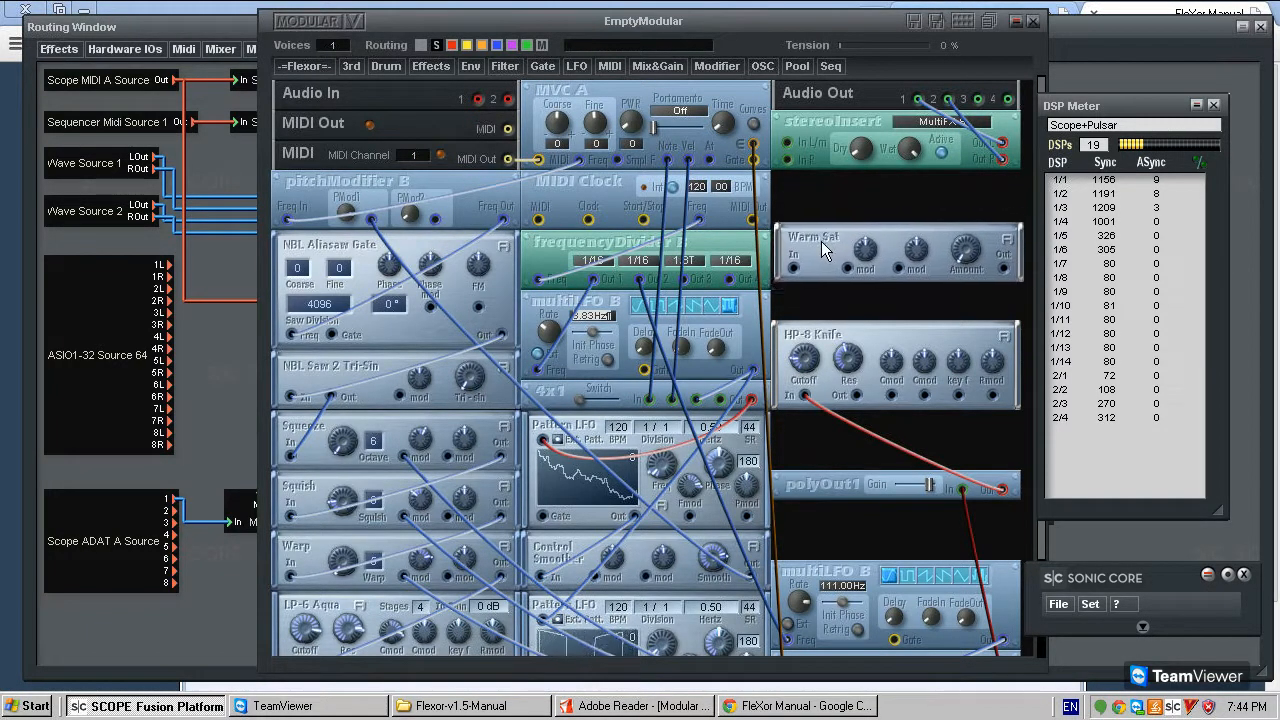
- Add a Soft Sat shaper between stereoInsert and Warm Sat
left_click(282, 68)
mouse_move(306, 223)
mouse_move(378, 290)
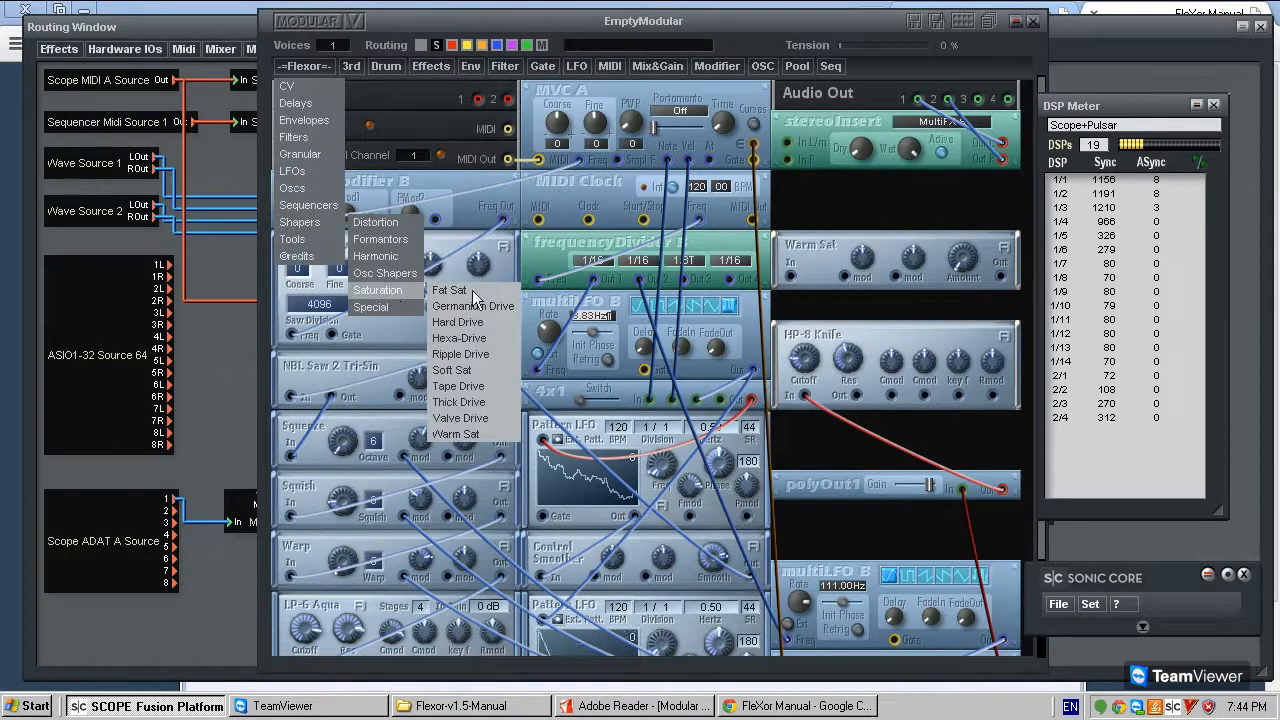
left_click(452, 370)
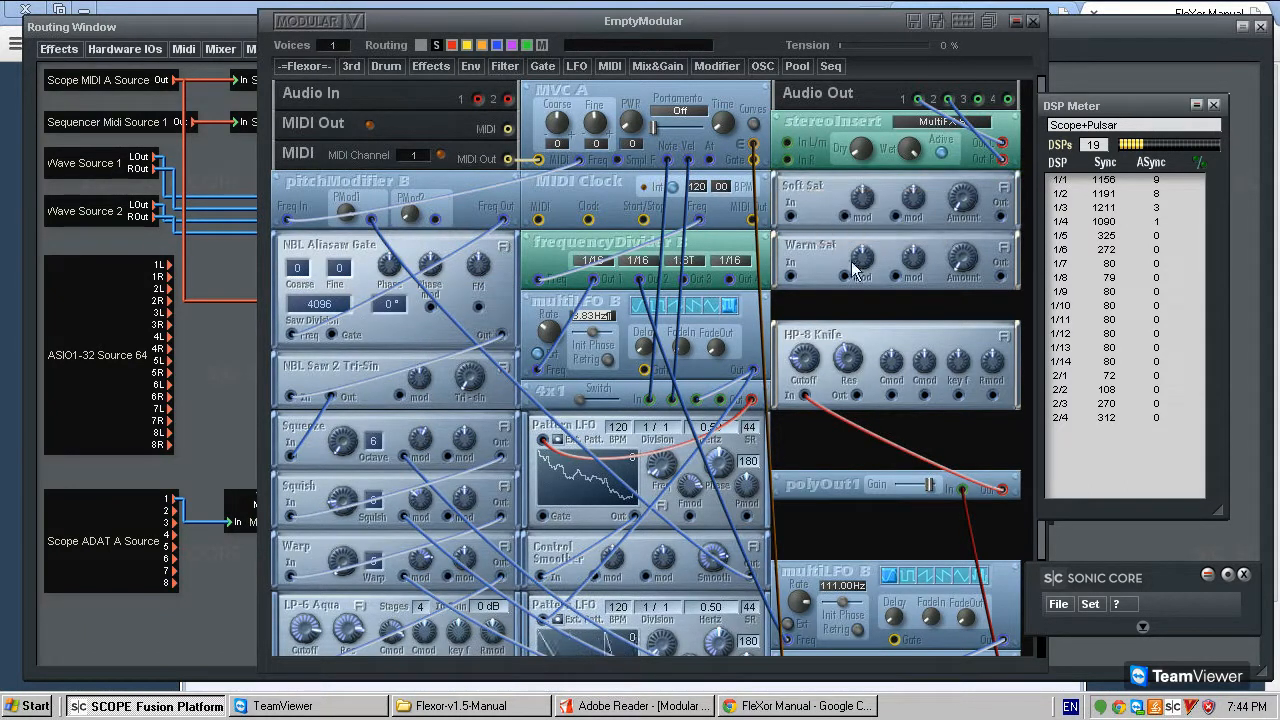
- Switch to the FleXor manual in Chrome and read the Tape Drive page in the Saturation section
left_click(304, 65)
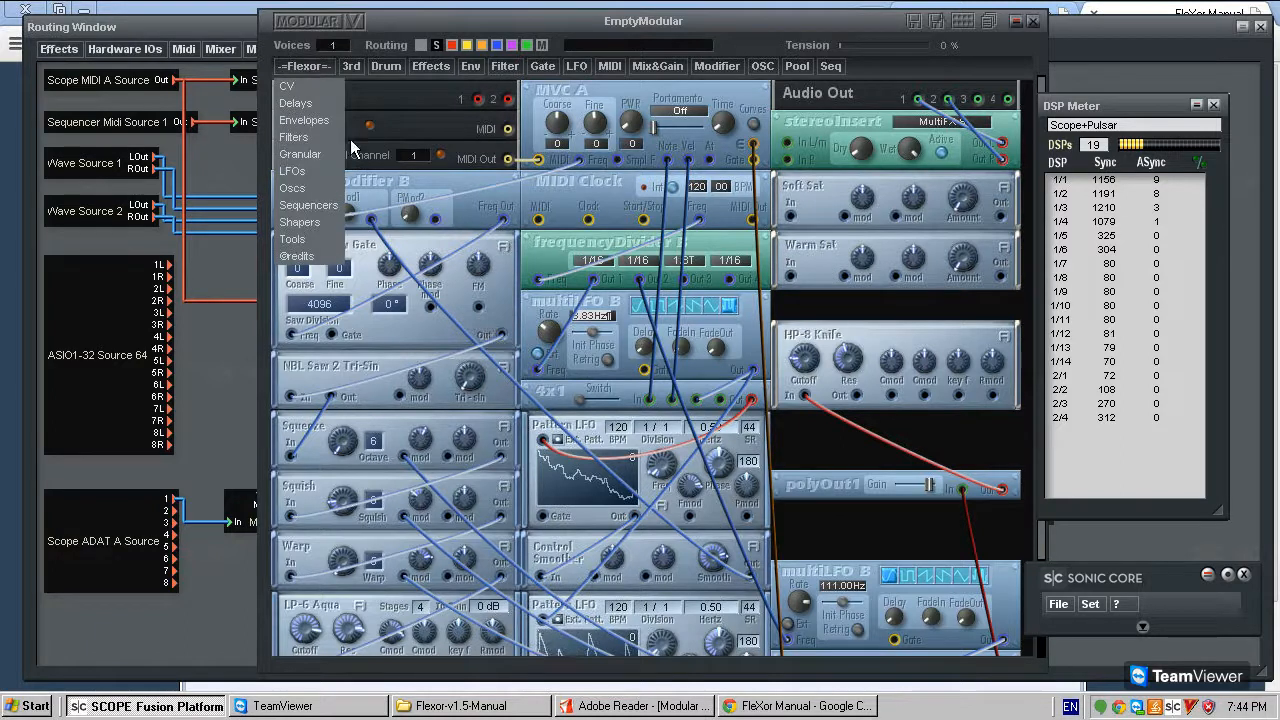
left_click(812, 245)
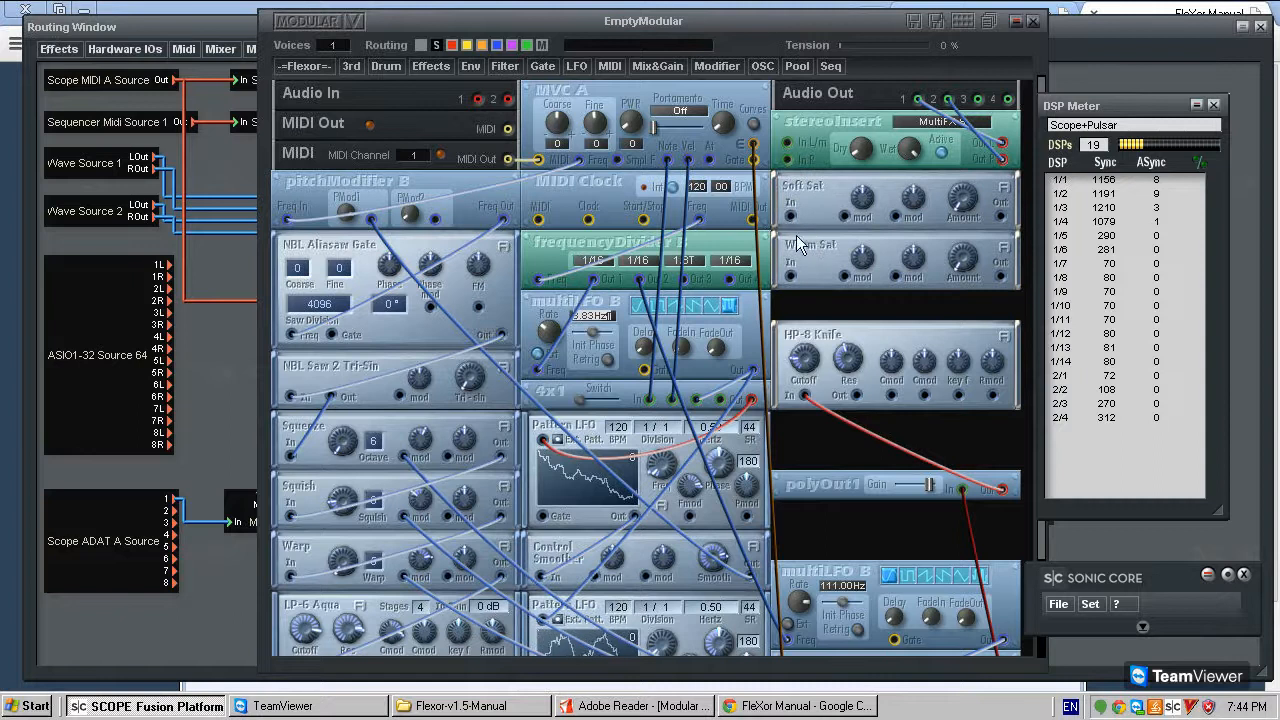
left_click(302, 67)
mouse_move(324, 224)
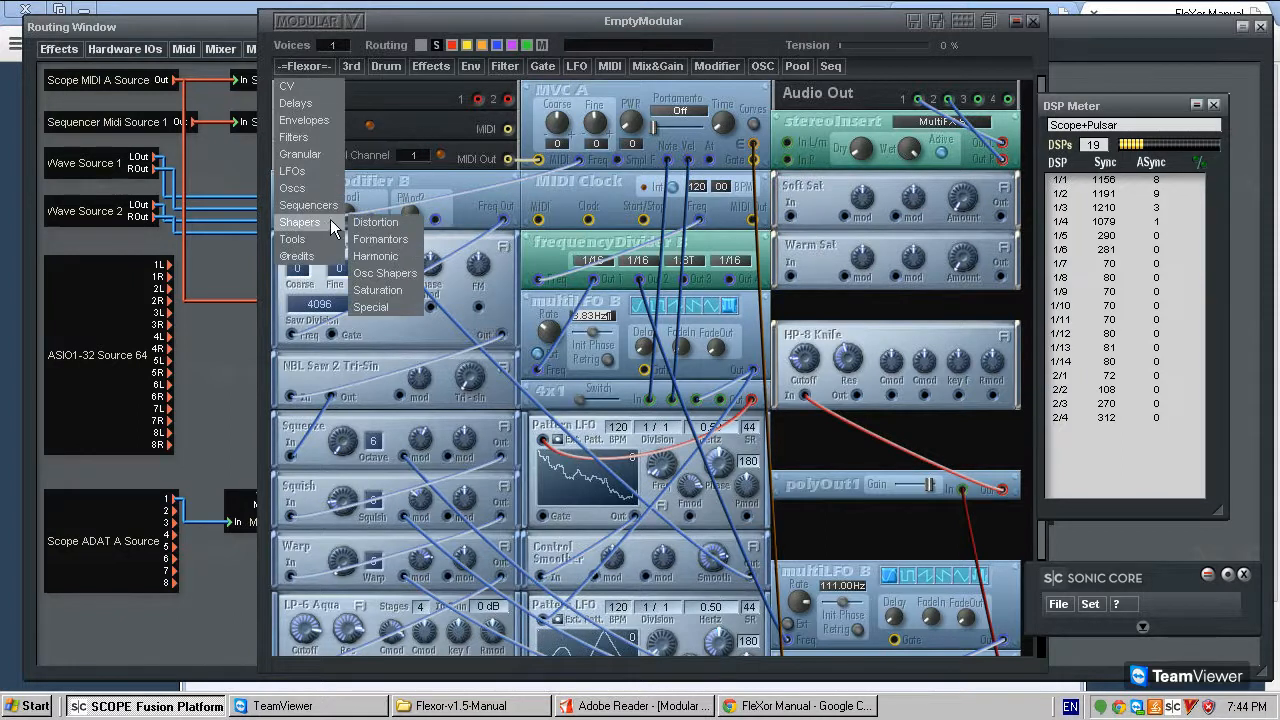
left_click(577, 708)
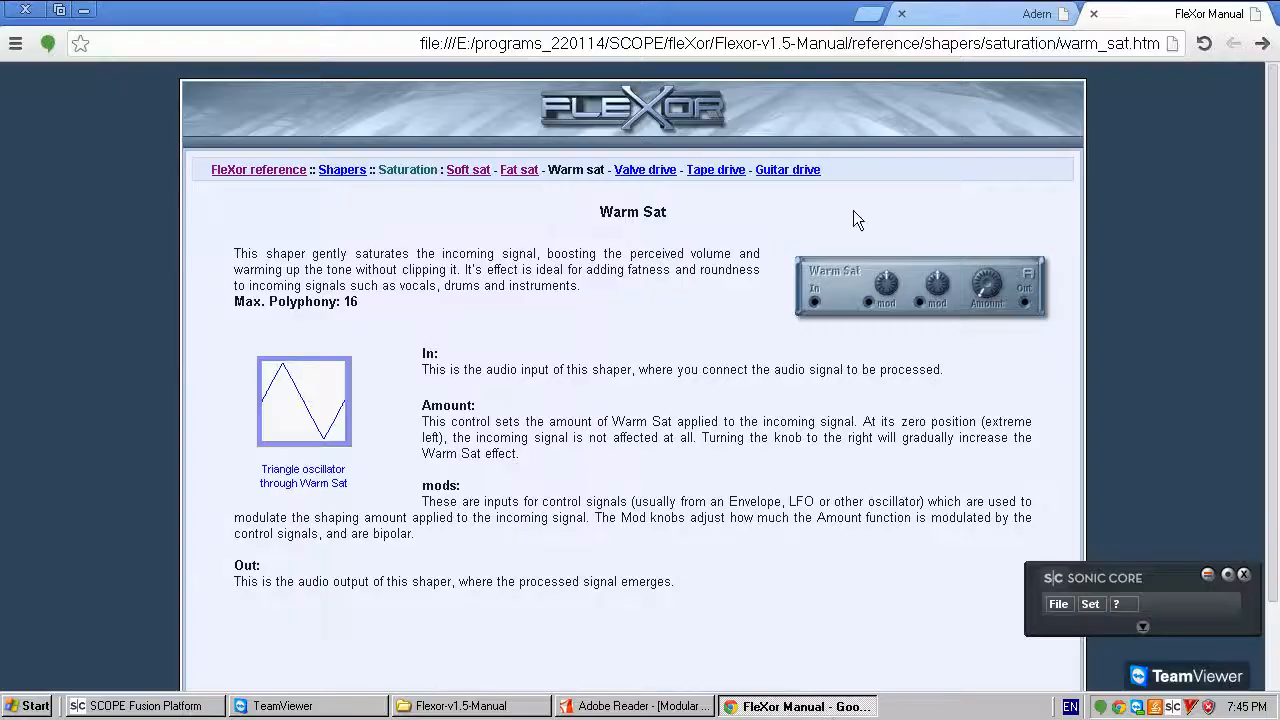
left_click(826, 707)
left_click(717, 172)
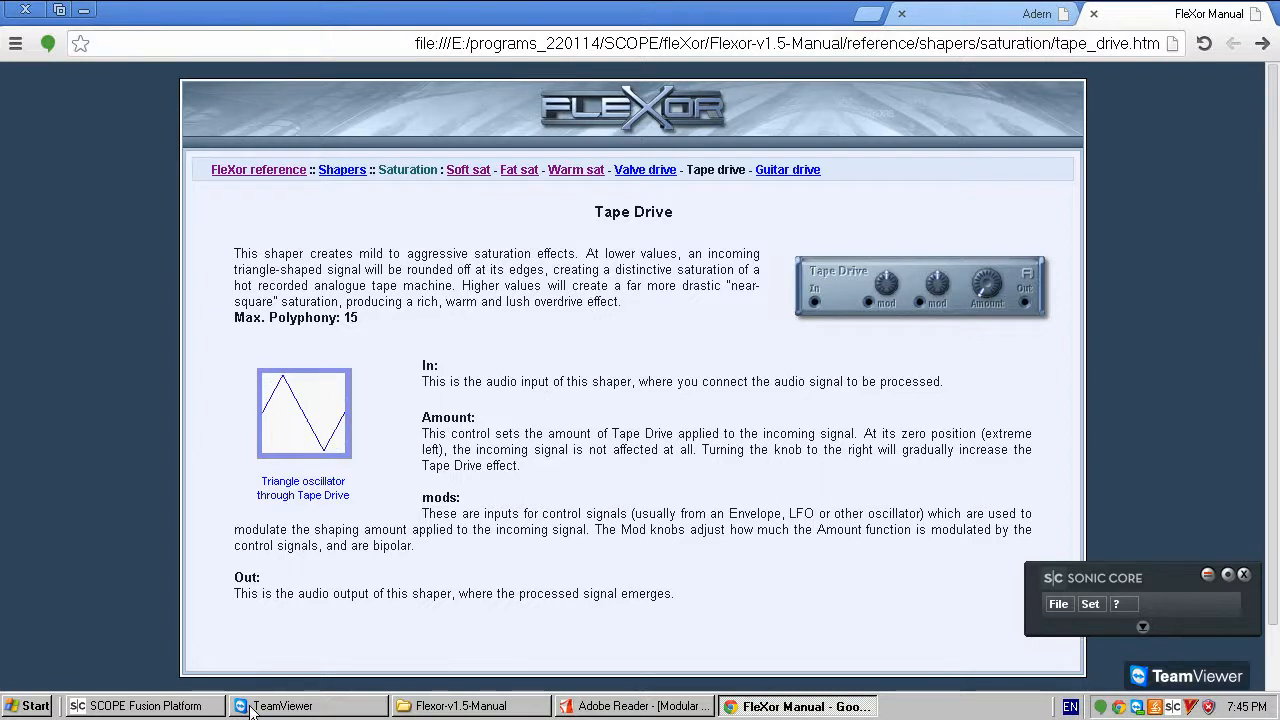
- Return to Scope Fusion Platform, add a Tape Drive shaper between Warm Sat and HP-8 Knife, and switch it to single mode
left_click(145, 706)
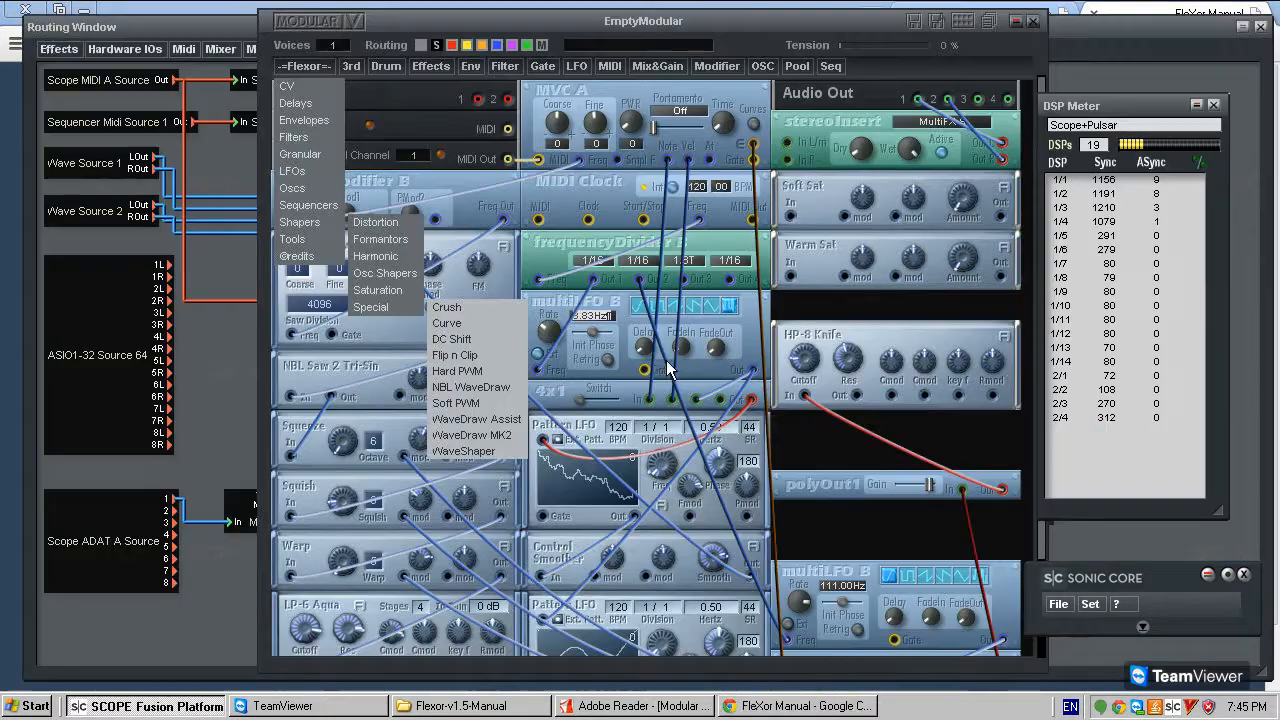
left_click(304, 66)
mouse_move(338, 210)
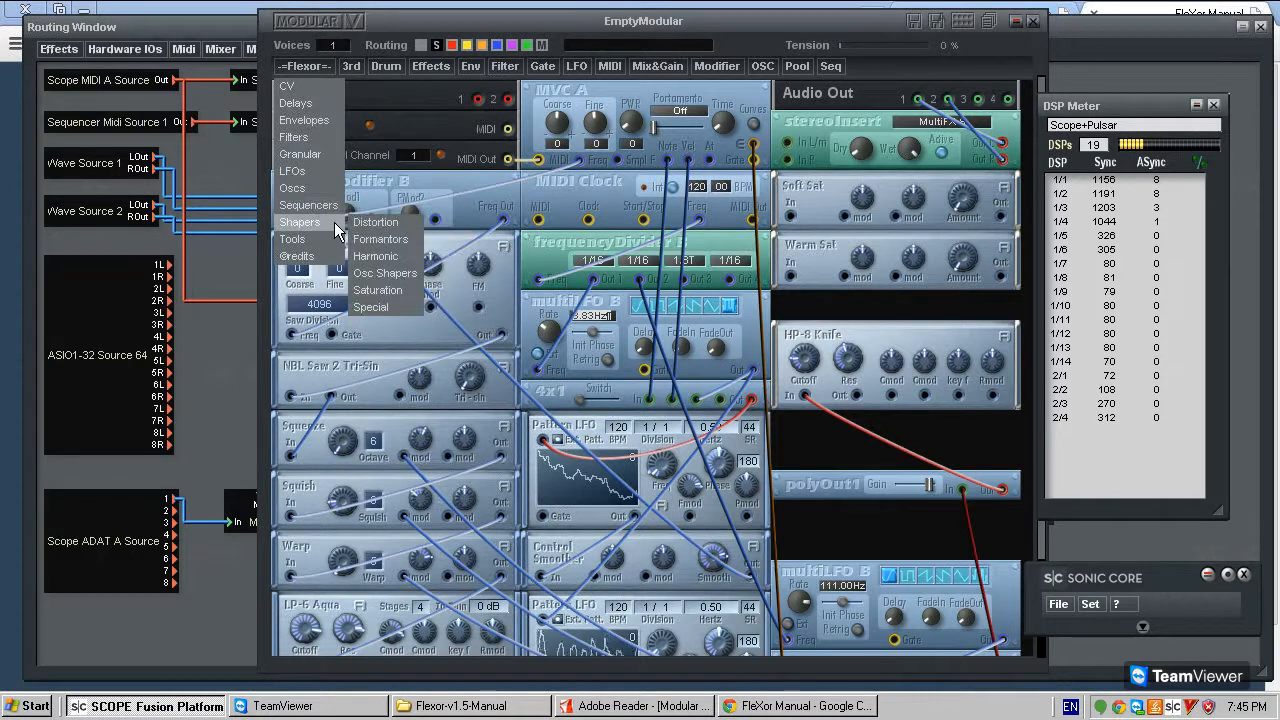
mouse_move(390, 290)
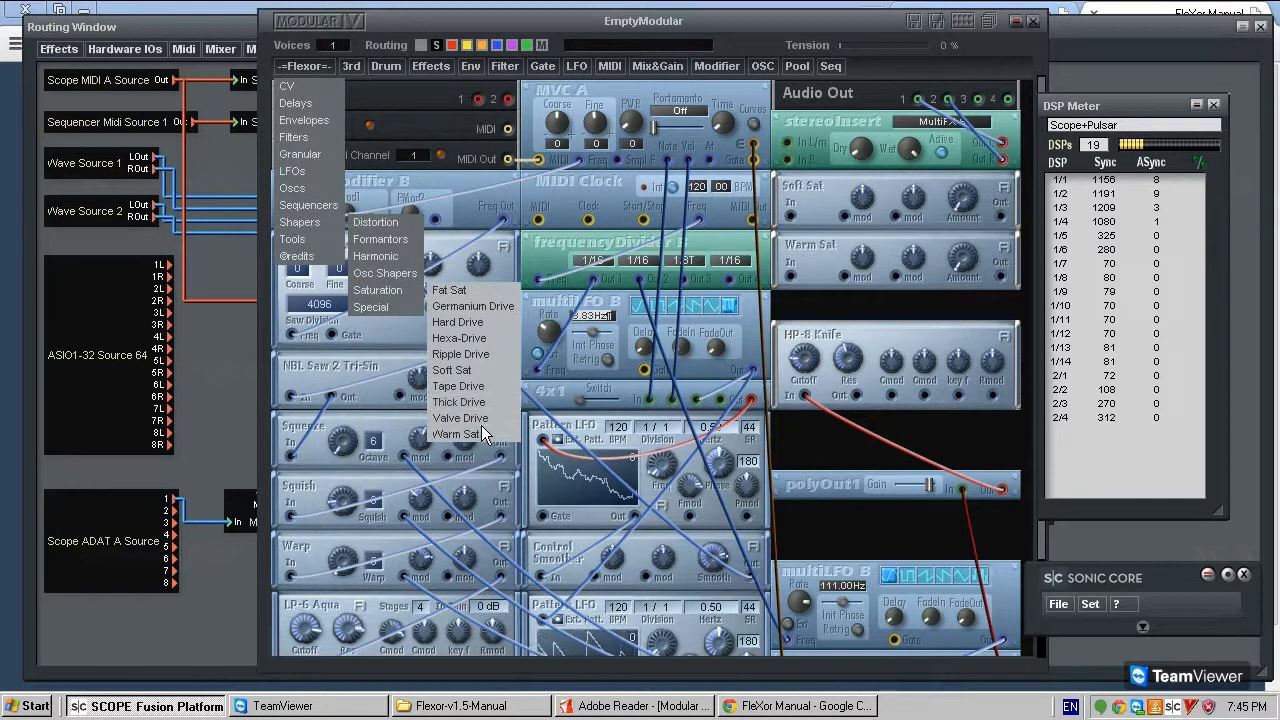
left_click(459, 402)
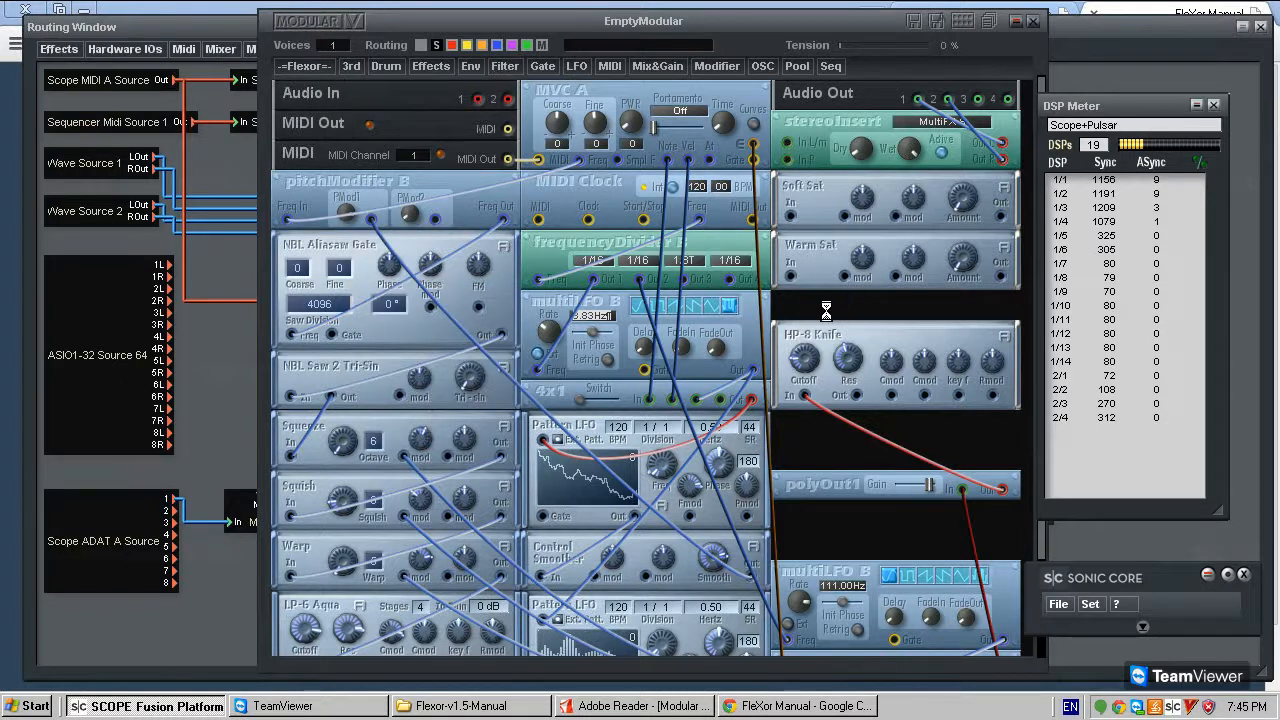
right_click(806, 304)
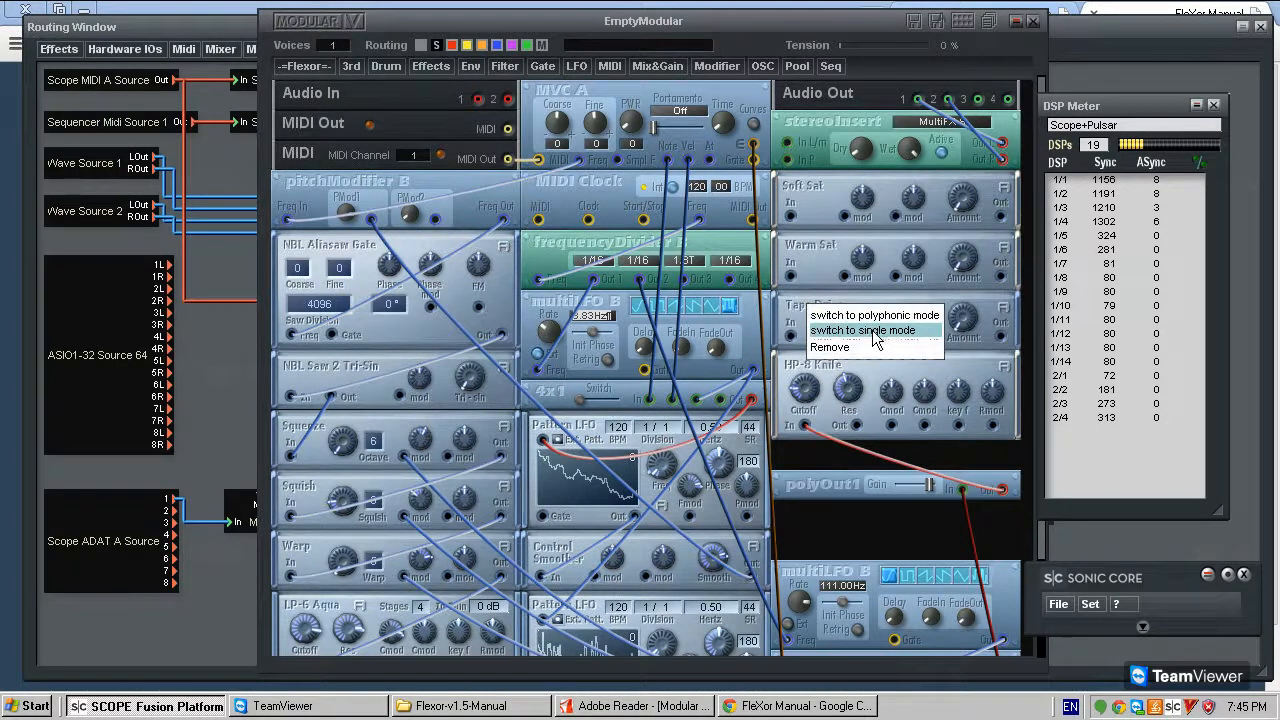
left_click(872, 330)
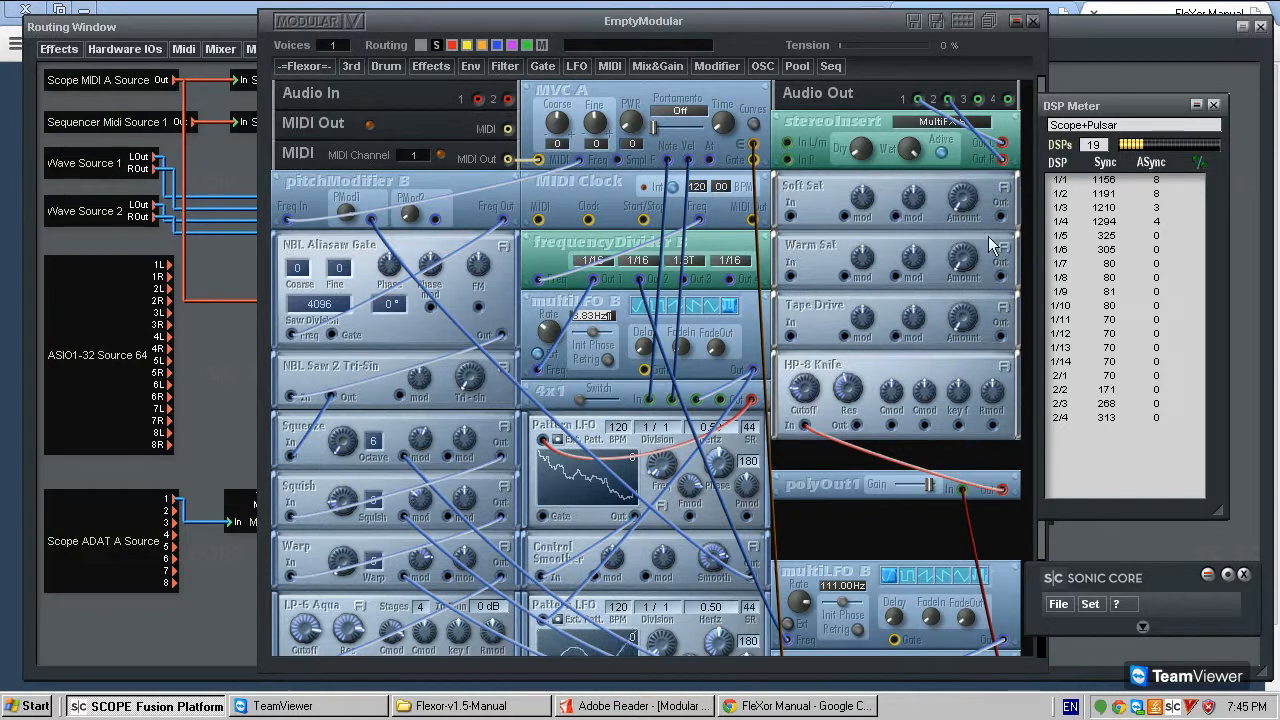
- Connect Soft Sat's output to both stereoInsert inputs, In L/m and In R
left_click_drag(793, 144, 1000, 216)
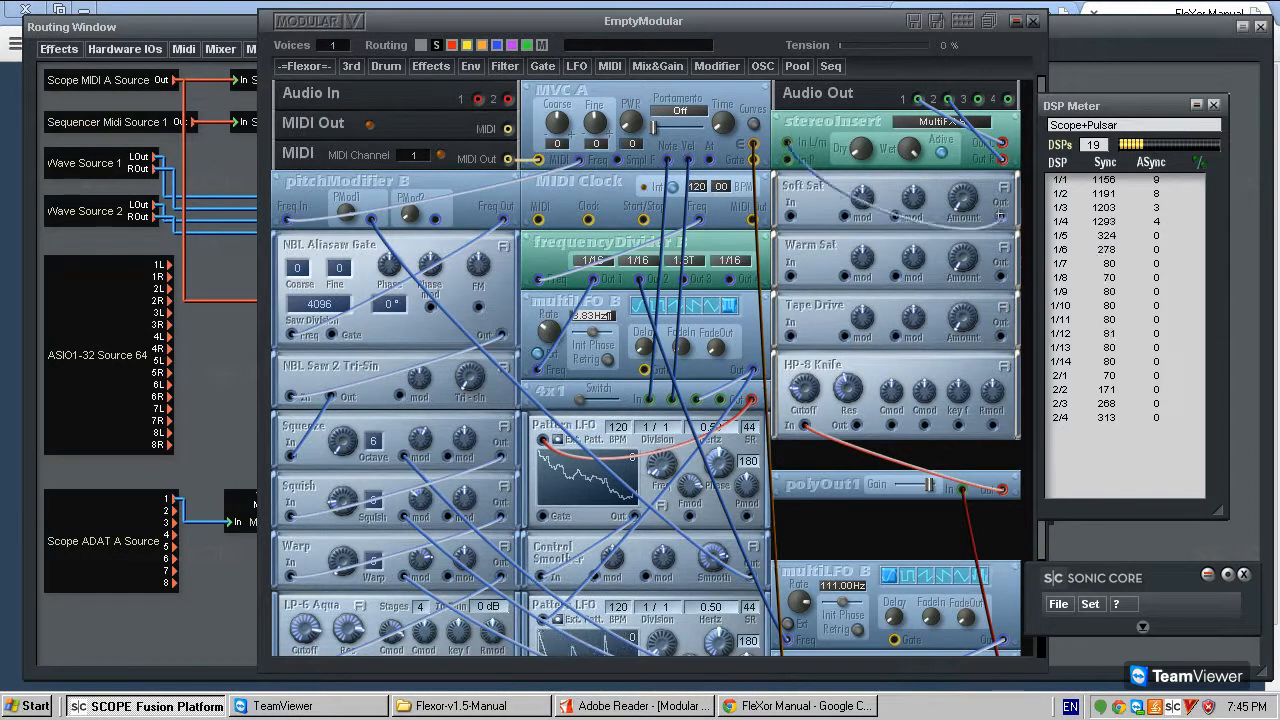
left_click(789, 160)
left_click_drag(806, 184, 808, 186)
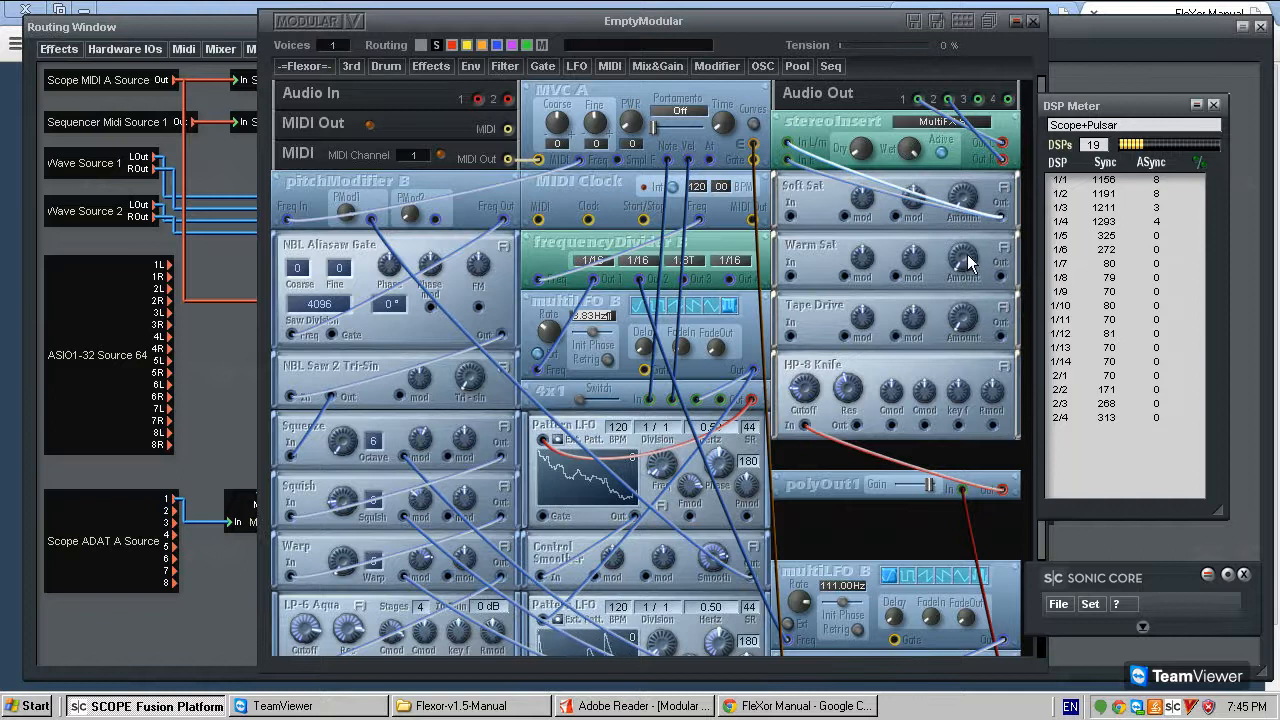
- Connect Warm Sat's output to Soft Sat's input
left_click_drag(856, 205, 856, 115)
left_click_drag(843, 179, 843, 171)
left_click_drag(848, 148, 848, 87)
left_click_drag(810, 186, 802, 126)
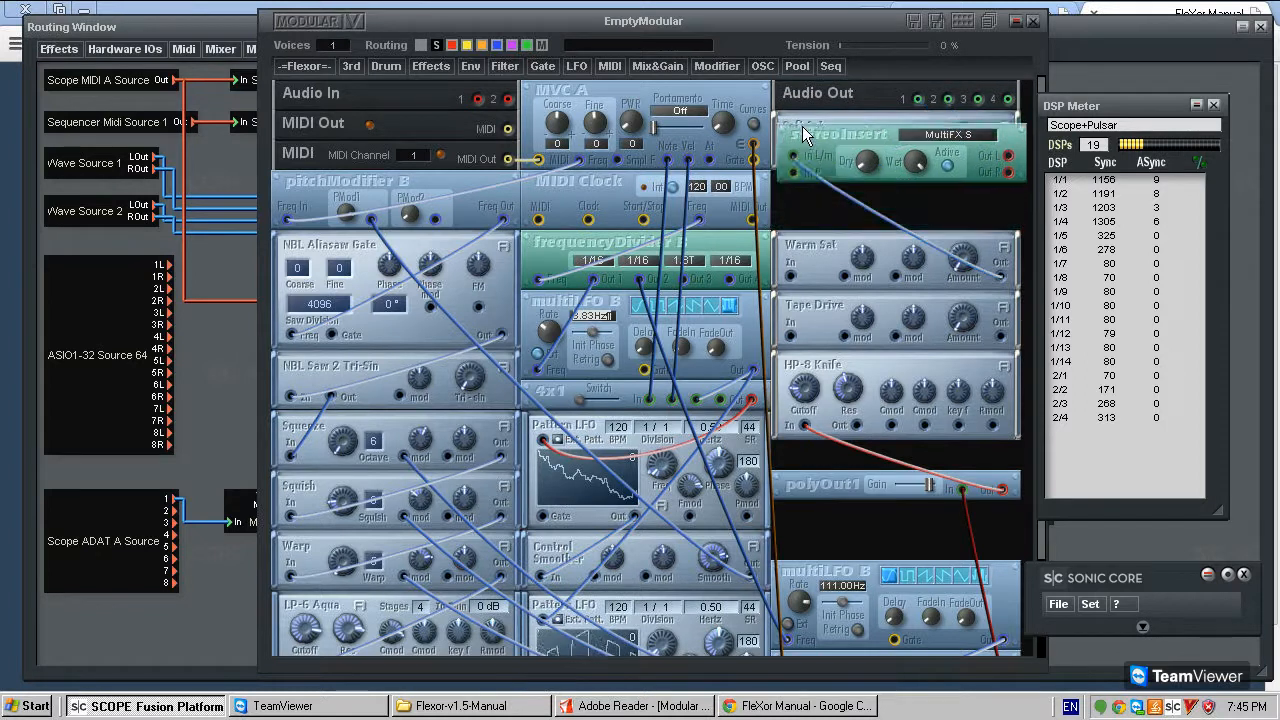
- Connect Tape Drive's output to Warm Sat's input, and HP-8 Knife's output to Tape Drive's input
left_click(1001, 336)
left_click(791, 276)
left_click_drag(797, 292, 799, 291)
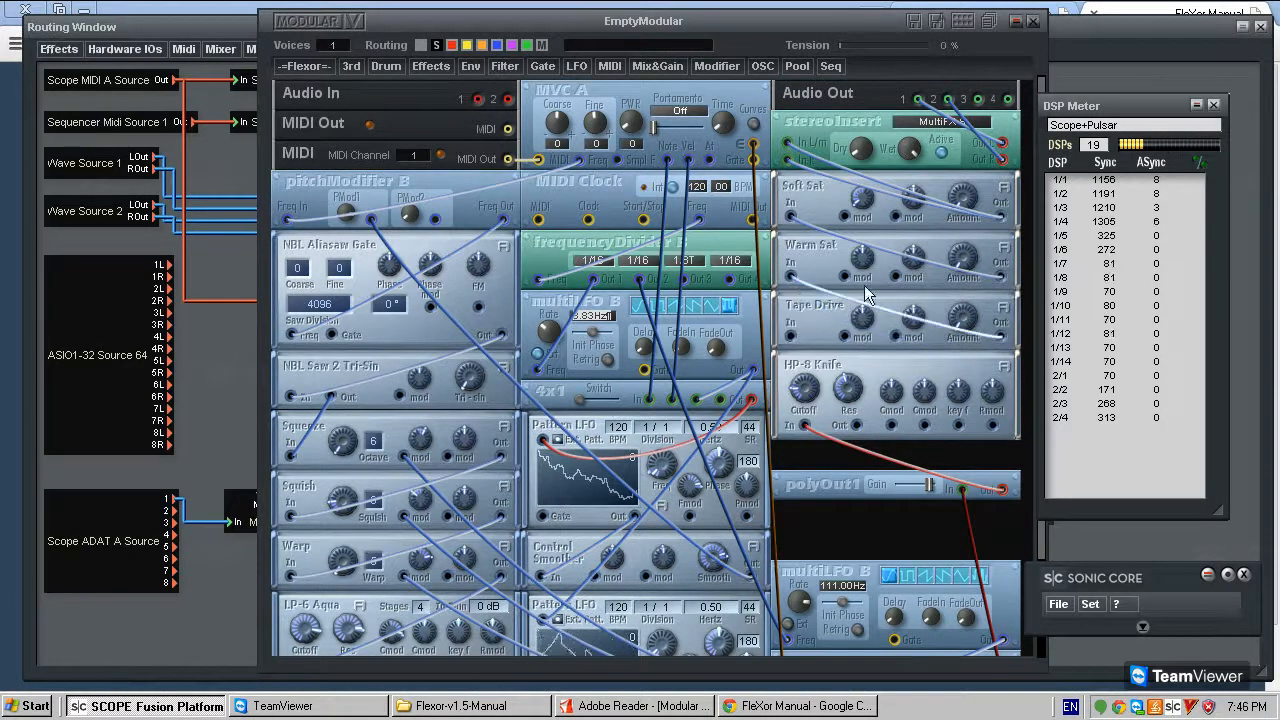
left_click(856, 424)
left_click(789, 335)
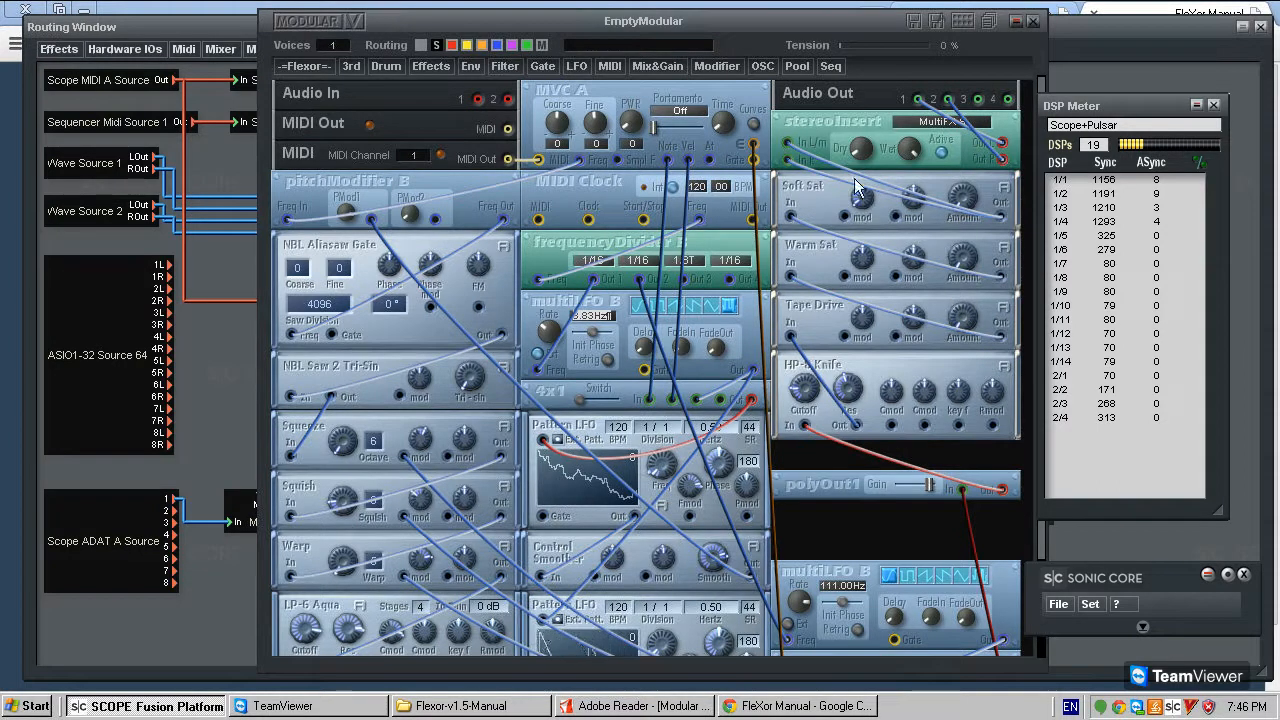
- Adjust the Amount of the chained saturation shapers and raise the Gain of polyOut1 slightly
left_click_drag(815, 311, 812, 218)
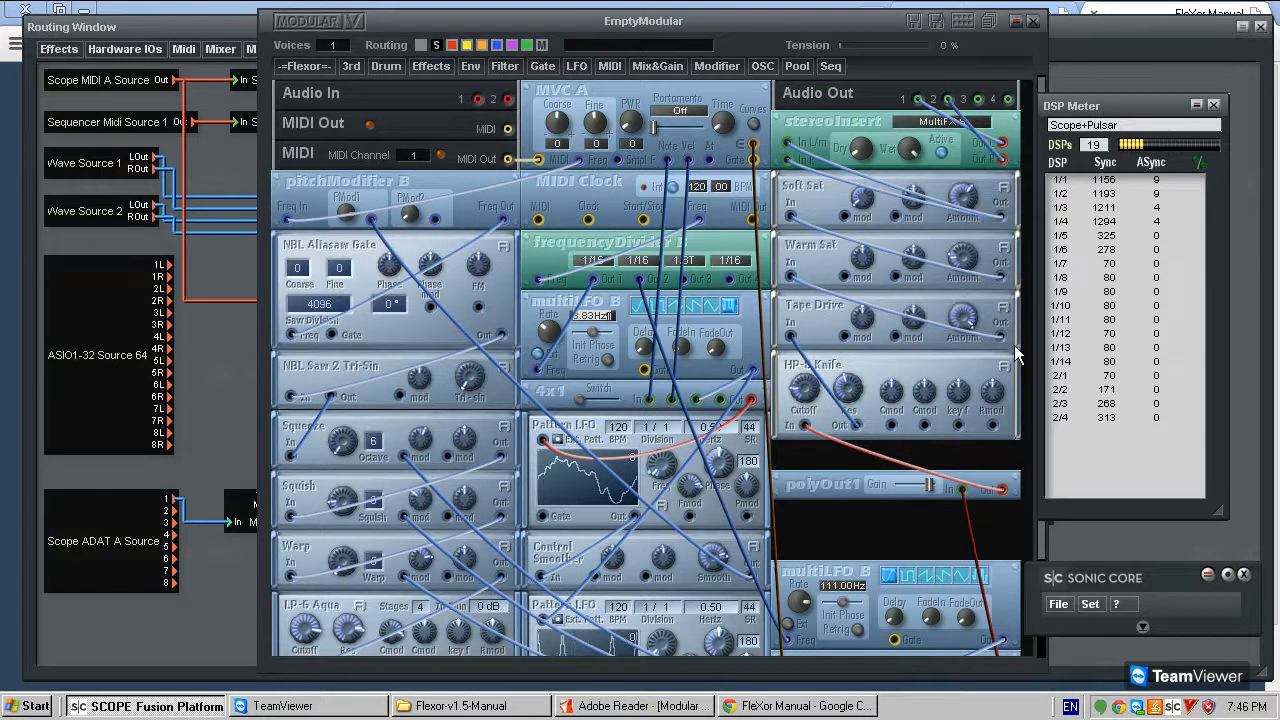
left_click_drag(929, 488, 932, 484)
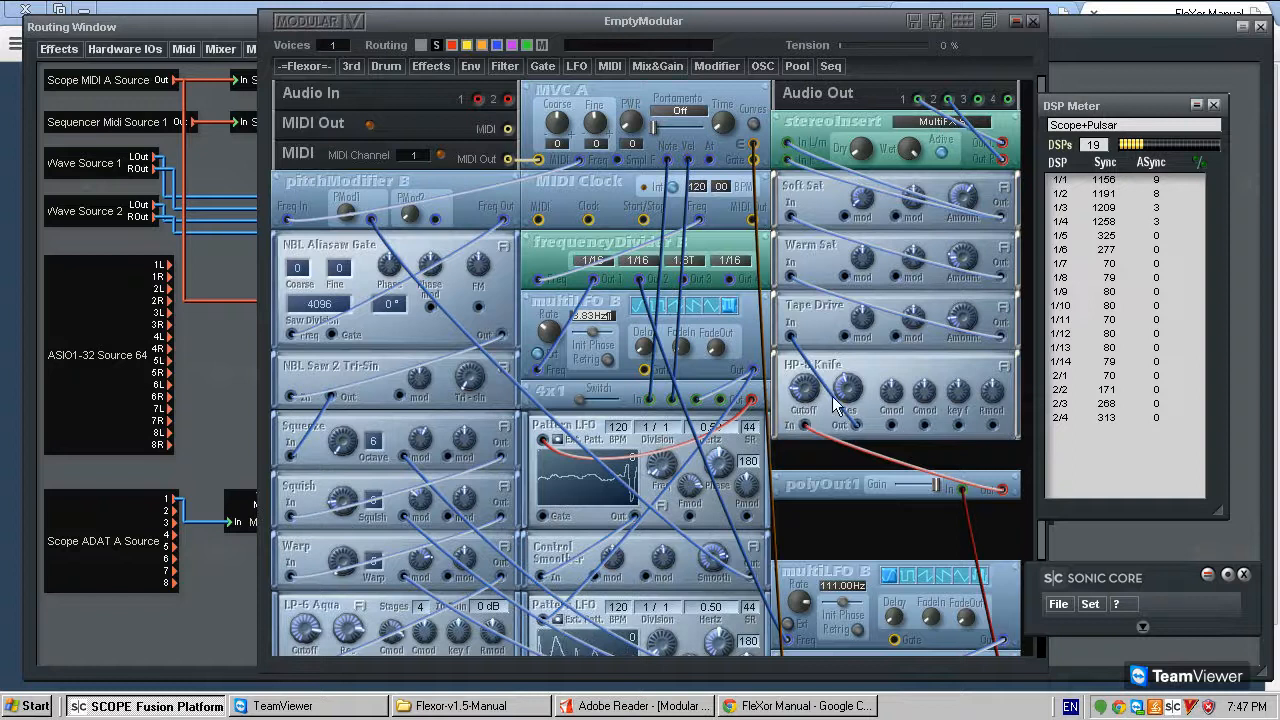
scroll(839, 520, "down", 3)
scroll(908, 391, "up", 2)
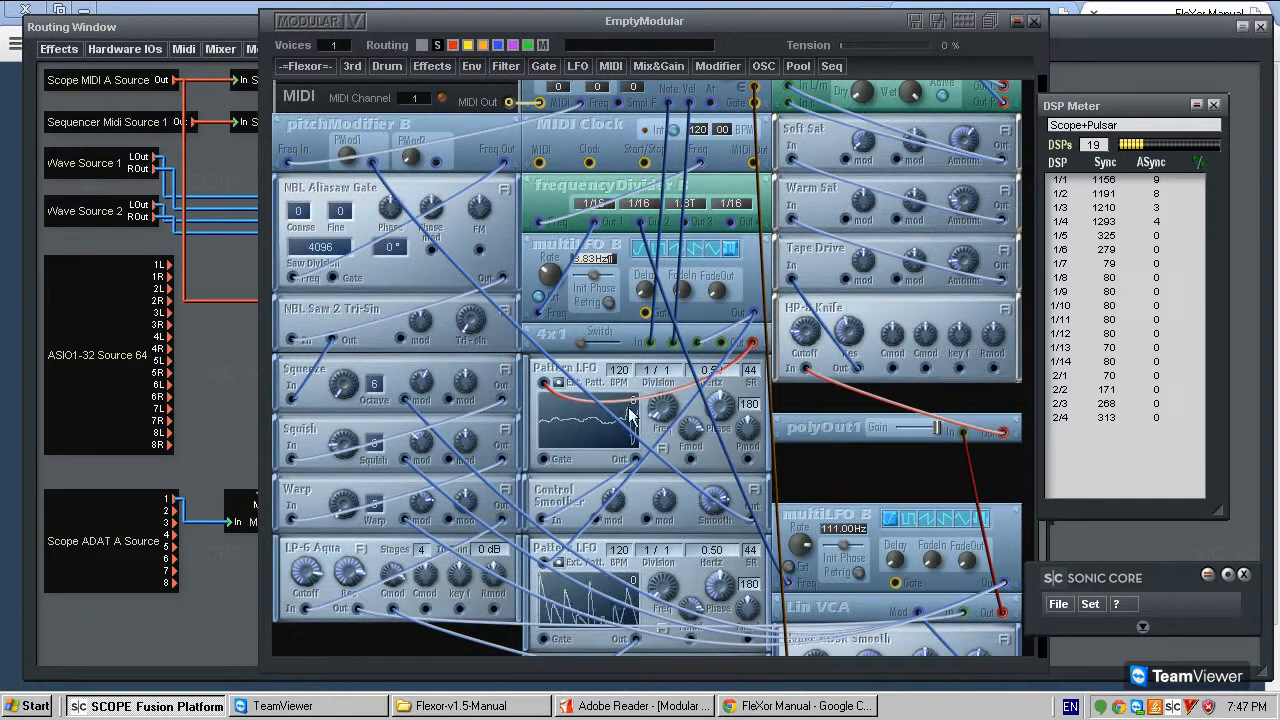
- Try an All-Pass module from the FleXor Time delays below polyOut1 and delete it
scroll(296, 300, "down", 2)
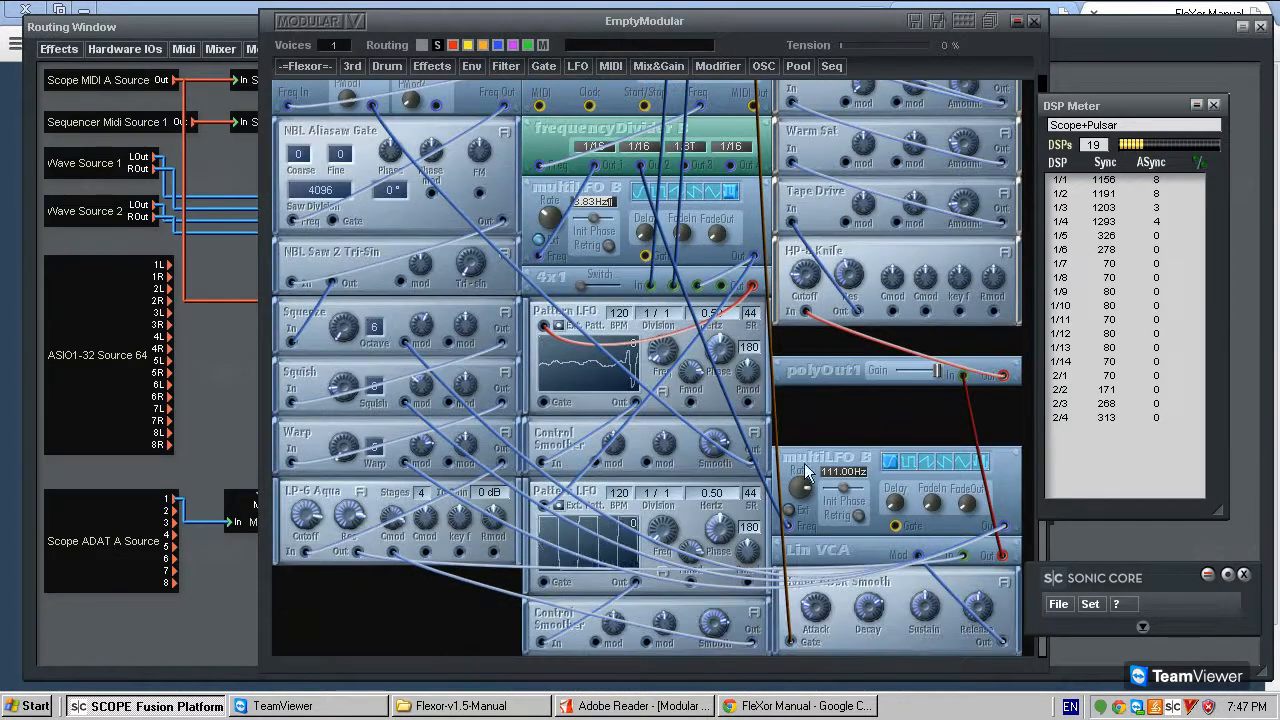
scroll(342, 340, "up", 4)
left_click(302, 66)
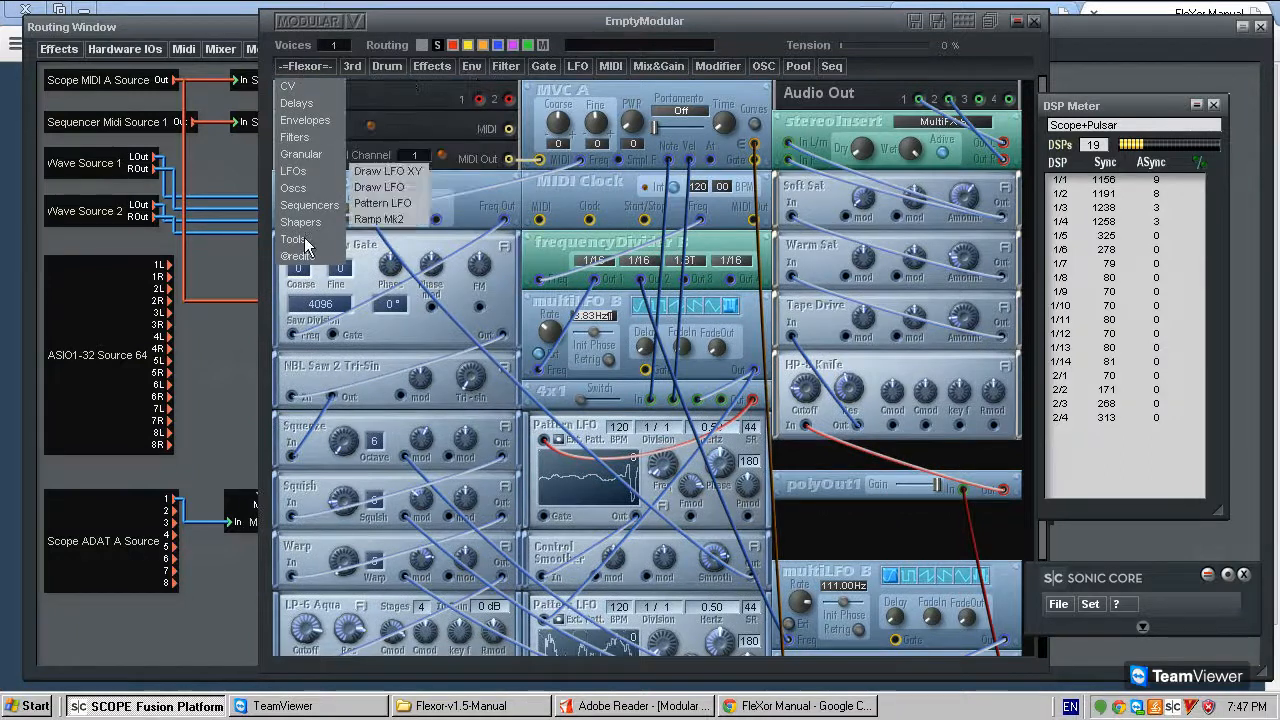
mouse_move(319, 244)
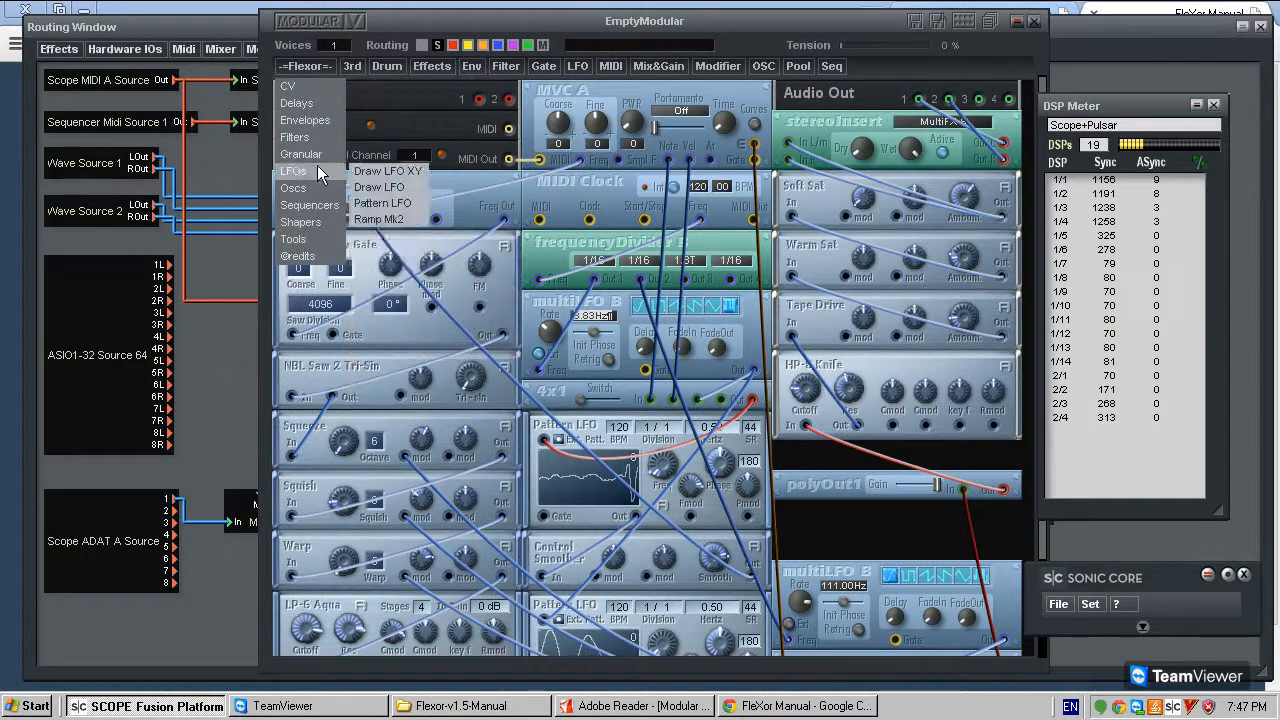
mouse_move(320, 106)
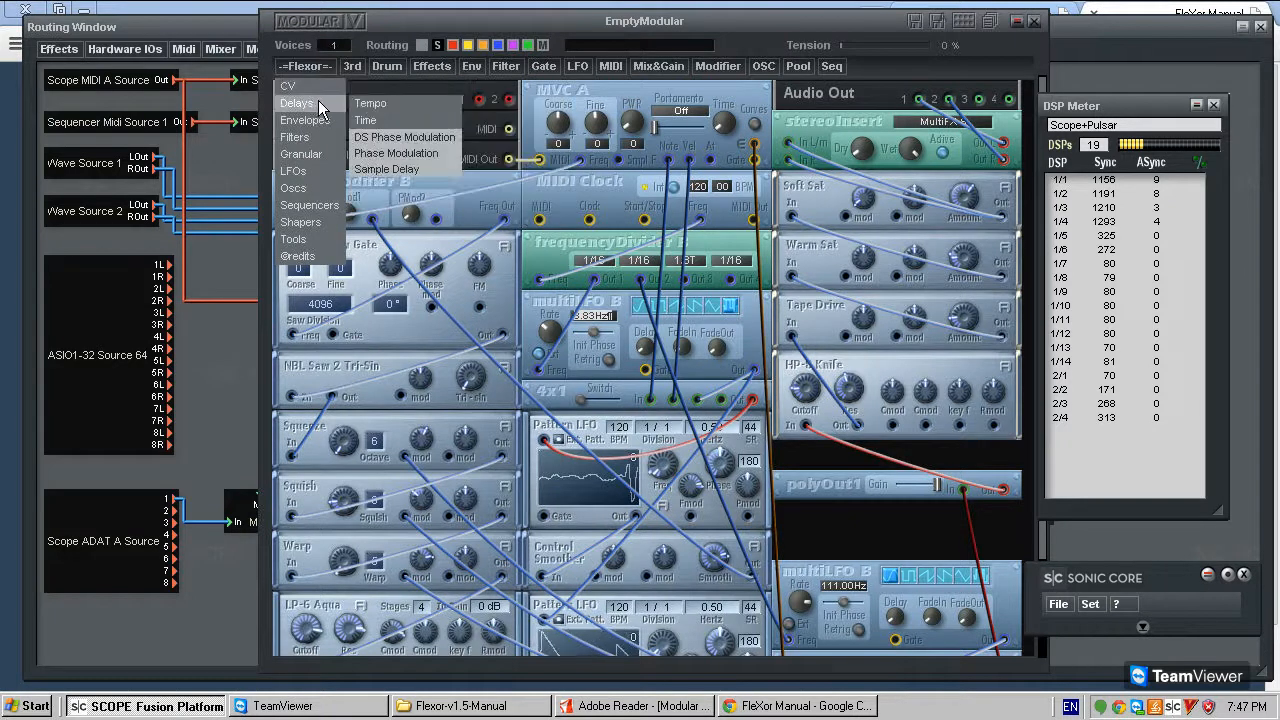
mouse_move(391, 101)
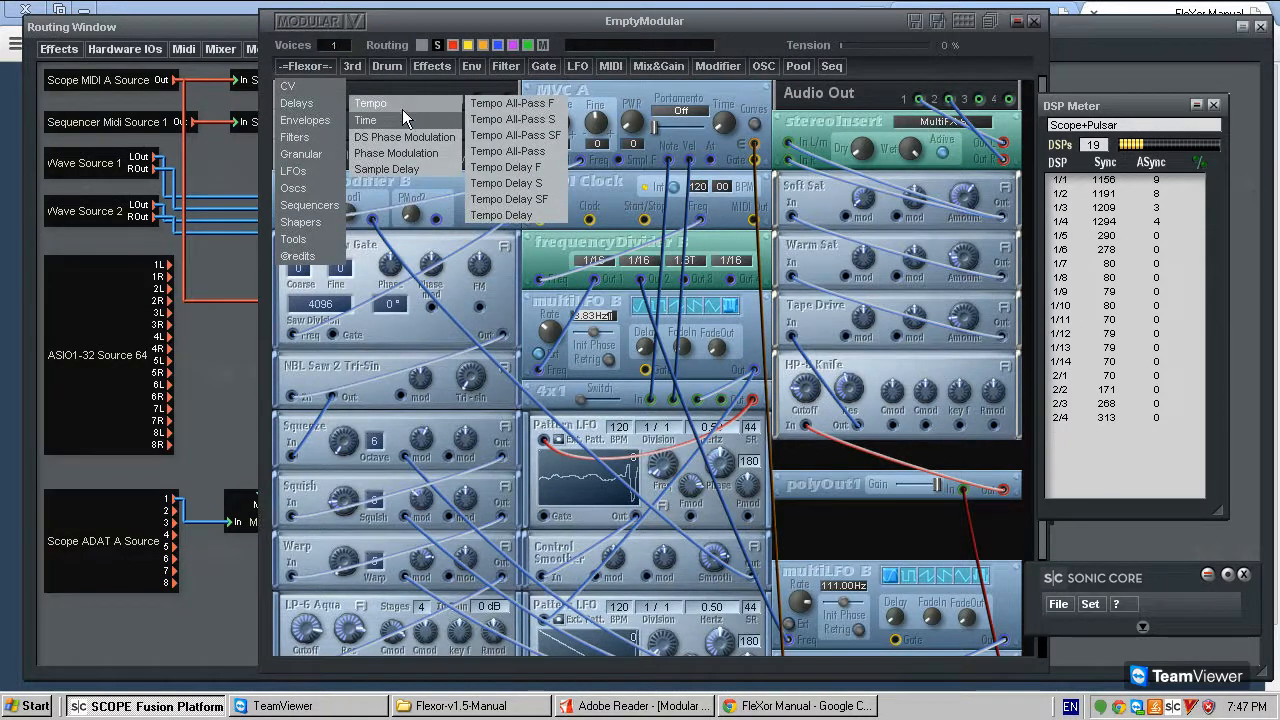
mouse_move(428, 121)
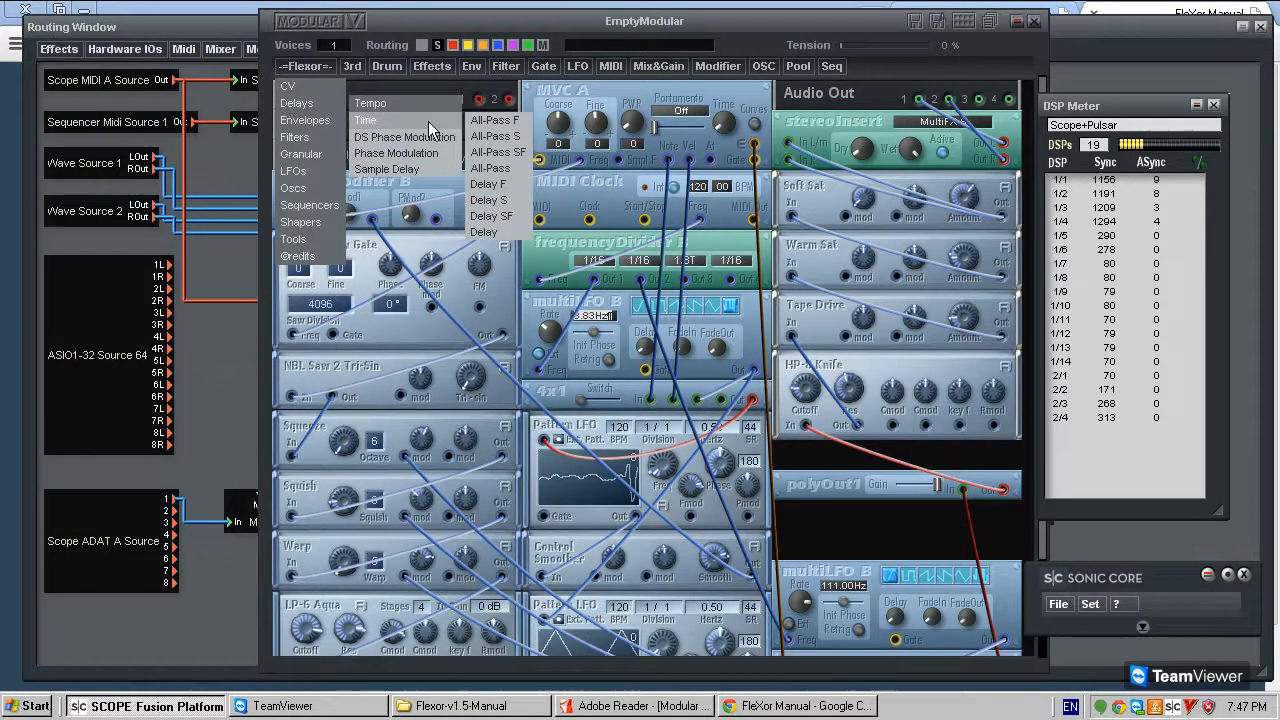
left_click(511, 170)
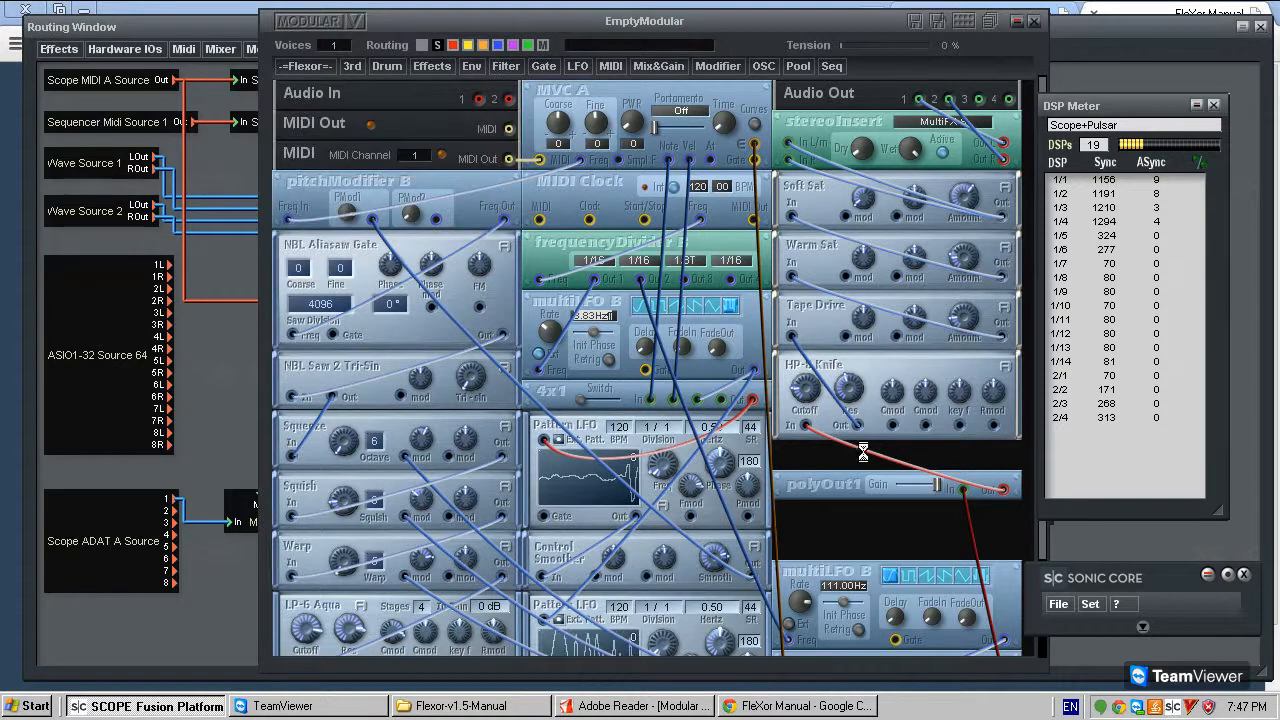
left_click(975, 483)
scroll(975, 483, "down", 1)
key("Delete")
key("Return")
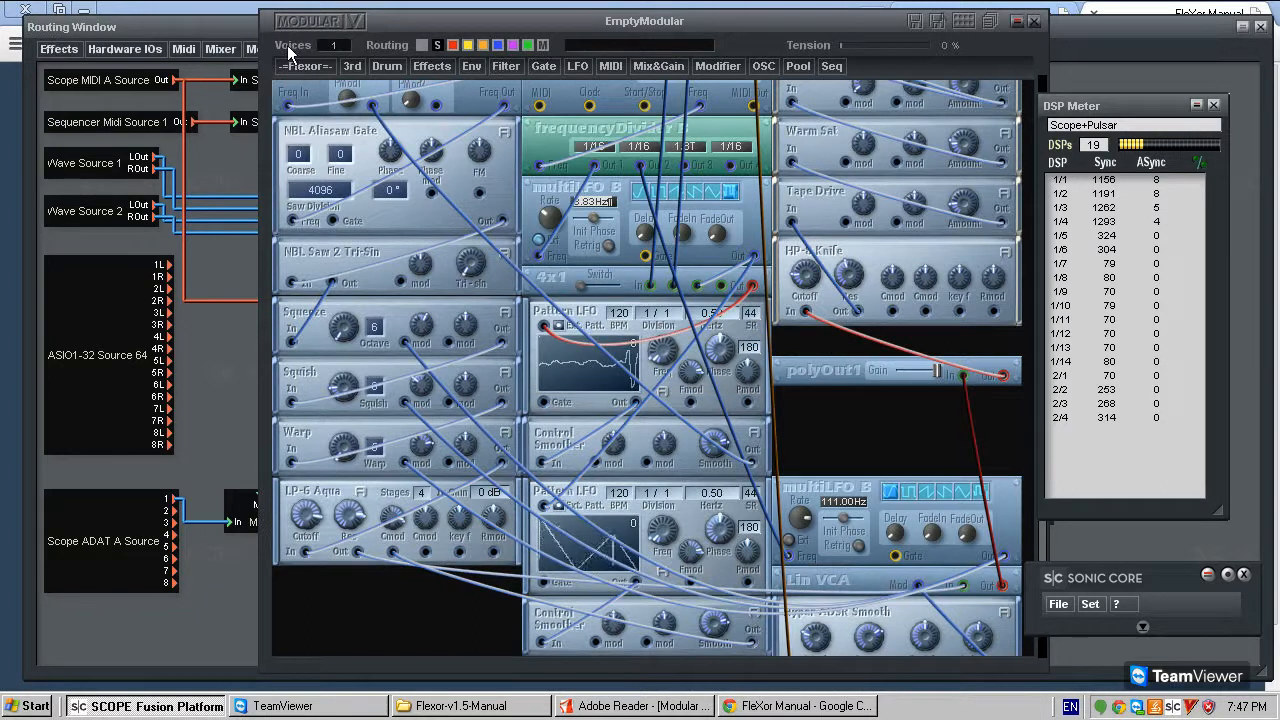
- Try a FleXor Sample Delay module below polyOut1 and delete it
left_click(304, 66)
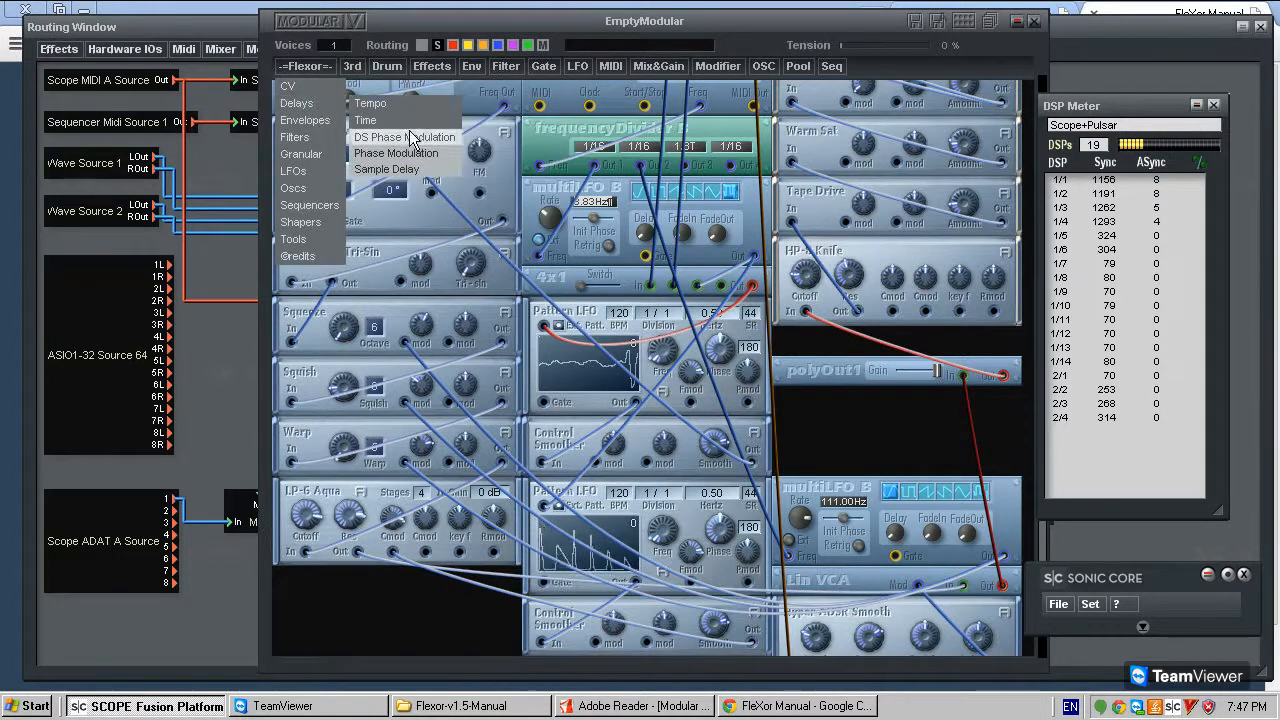
mouse_move(422, 119)
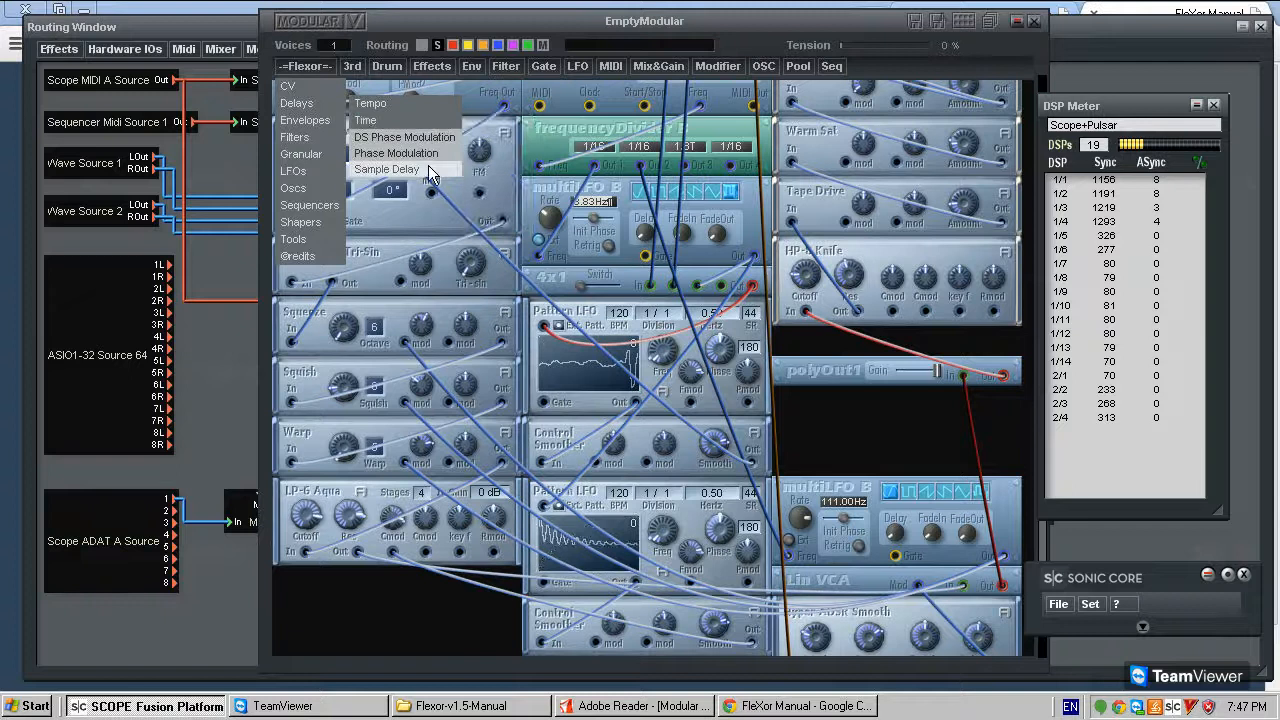
left_click(428, 167)
left_click(856, 440)
mouse_move(864, 422)
left_mouse_down()
mouse_move(858, 406)
mouse_move(864, 428)
left_mouse_up()
right_click(865, 430)
left_click(879, 447)
- Insert a FleXor Tempo Delay SF module below polyOut1
left_click(299, 71)
mouse_move(329, 108)
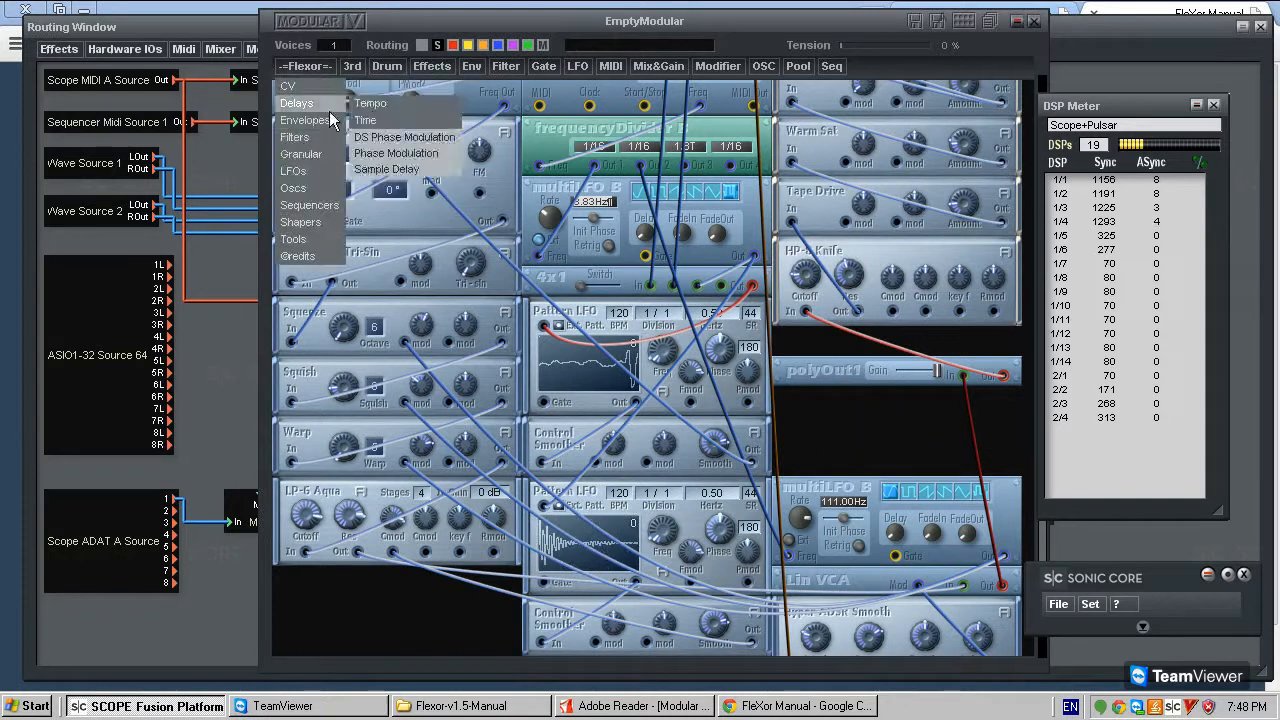
mouse_move(440, 104)
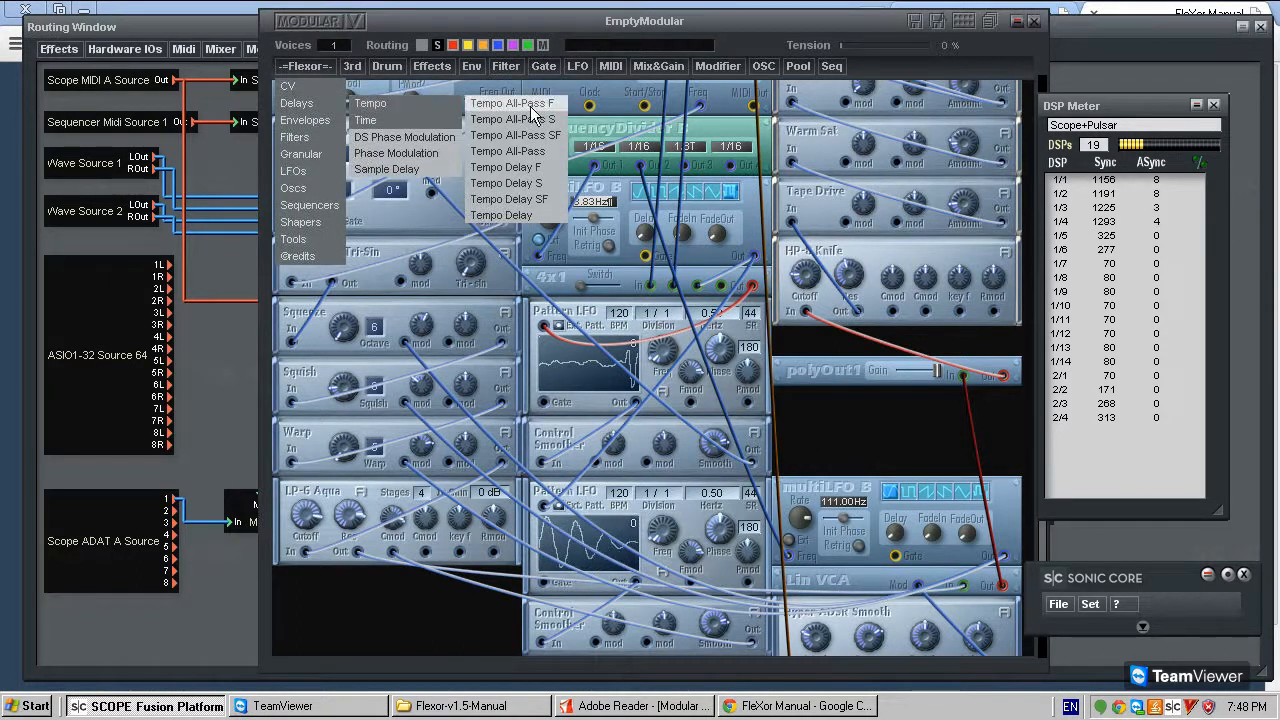
left_click(545, 195)
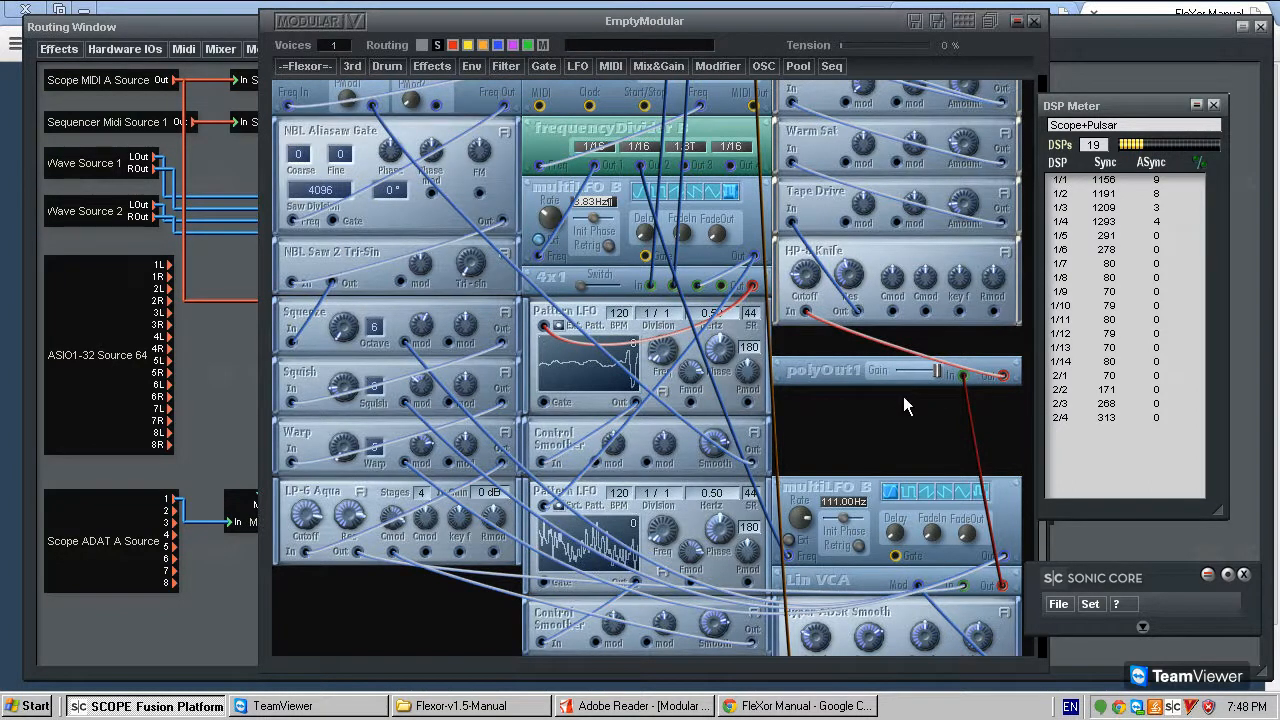
left_click(903, 396)
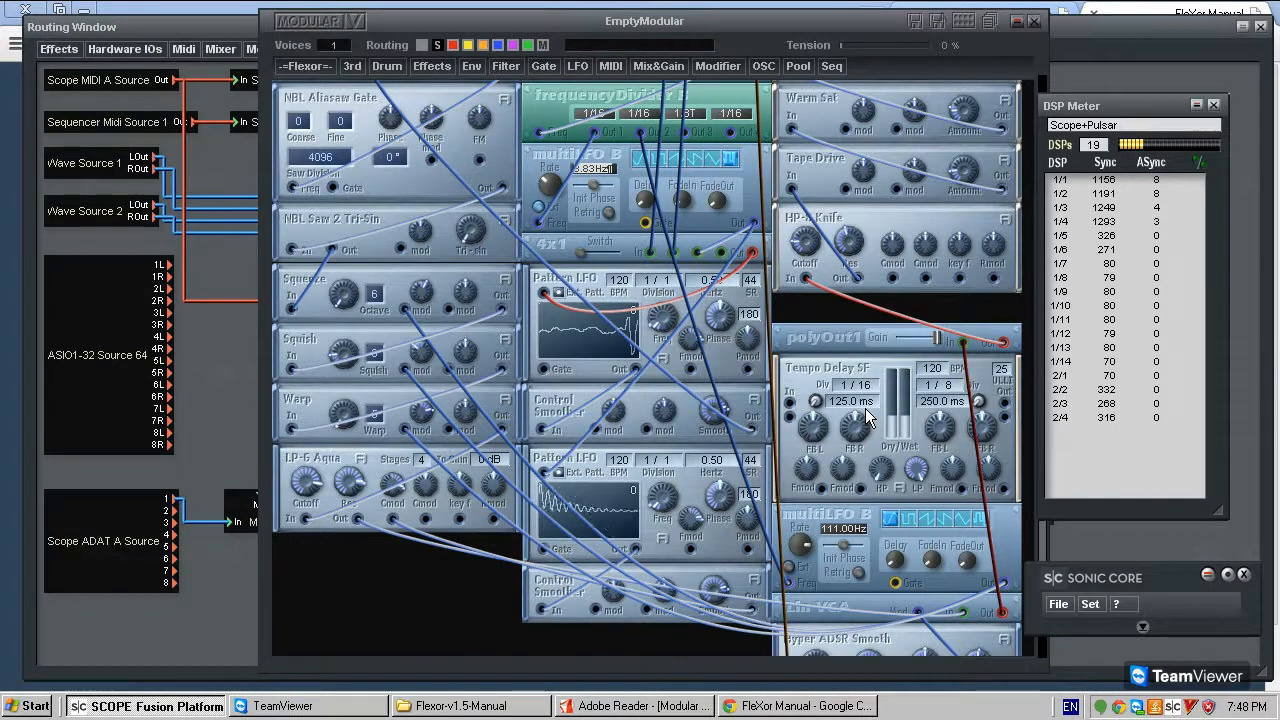
- Move Tempo Delay SF between Tape Drive and HP-8 Knife, and disconnect HP-8 Knife's output from Tape Drive's input
left_click_drag(830, 385, 825, 230)
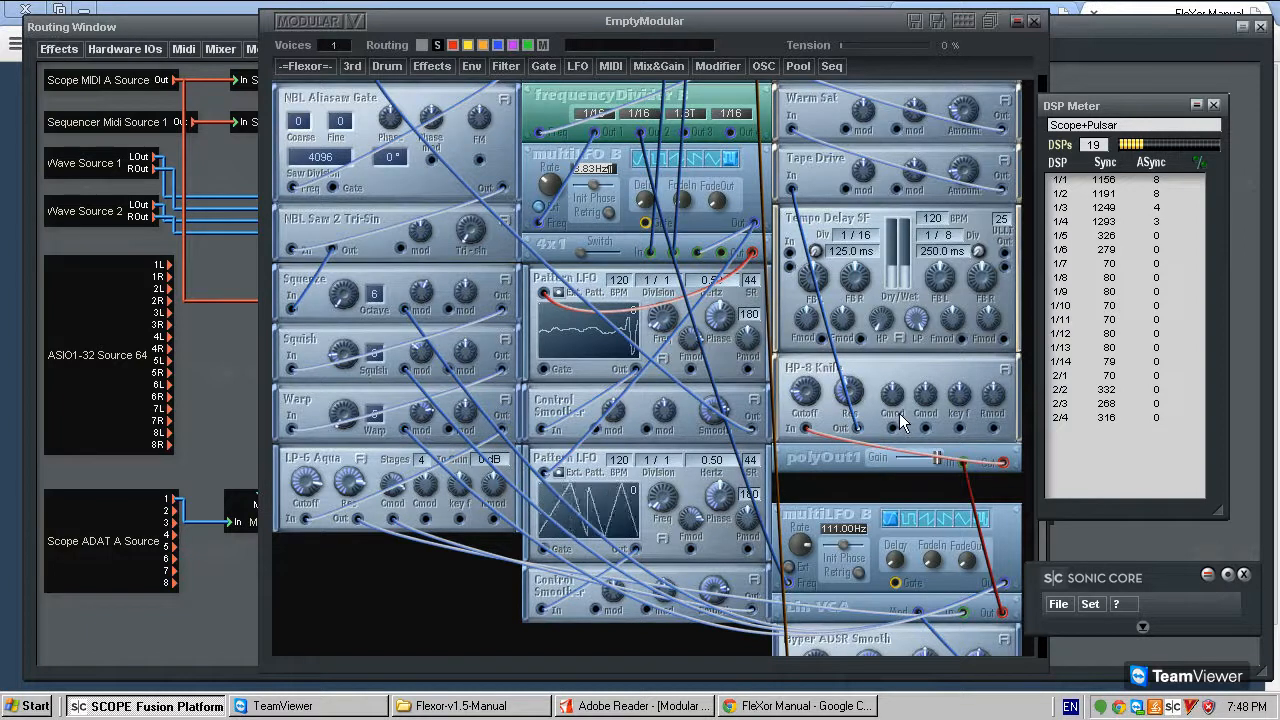
mouse_move(813, 220)
left_mouse_down()
mouse_move(818, 62)
mouse_move(823, 241)
mouse_move(822, 229)
left_mouse_up()
left_click_drag(830, 404, 845, 427)
scroll(845, 440, "up", 3)
scroll(855, 472, "down", 3)
scroll(859, 471, "up", 2)
scroll(863, 477, "down", 2)
scroll(874, 373, "up", 1)
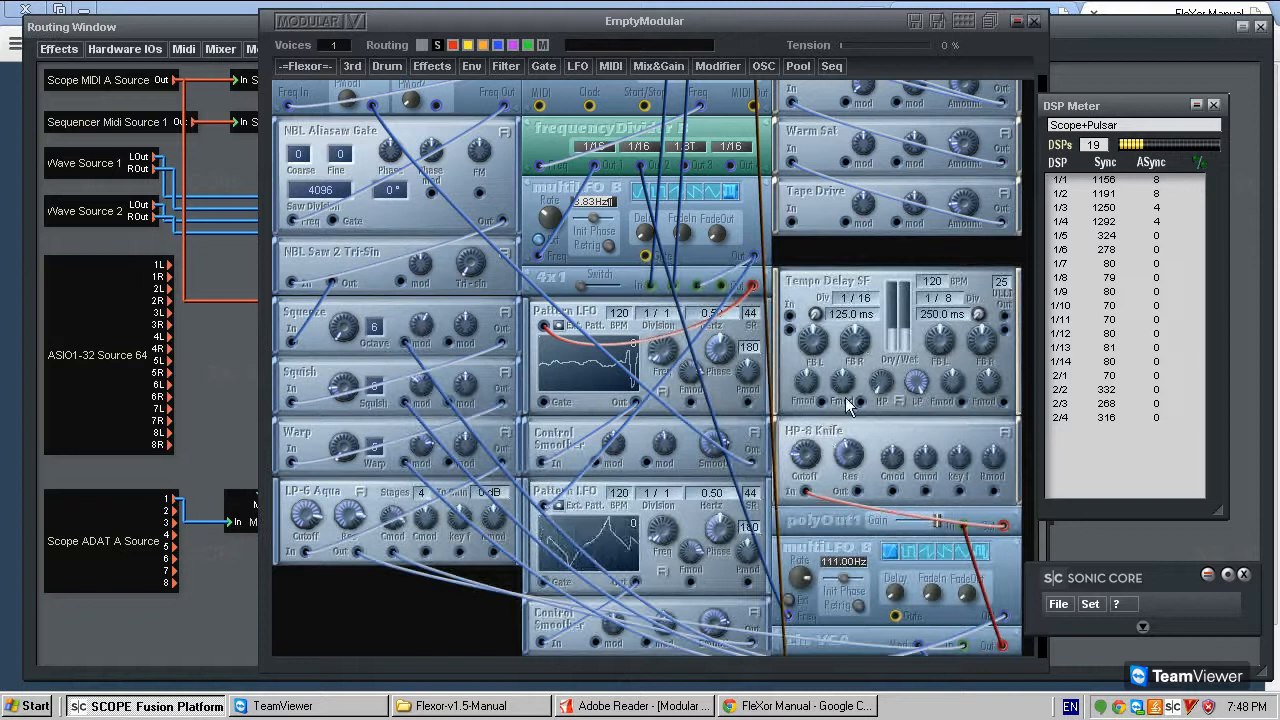
mouse_move(827, 441)
left_mouse_down()
mouse_move(818, 523)
mouse_move(834, 419)
left_mouse_up()
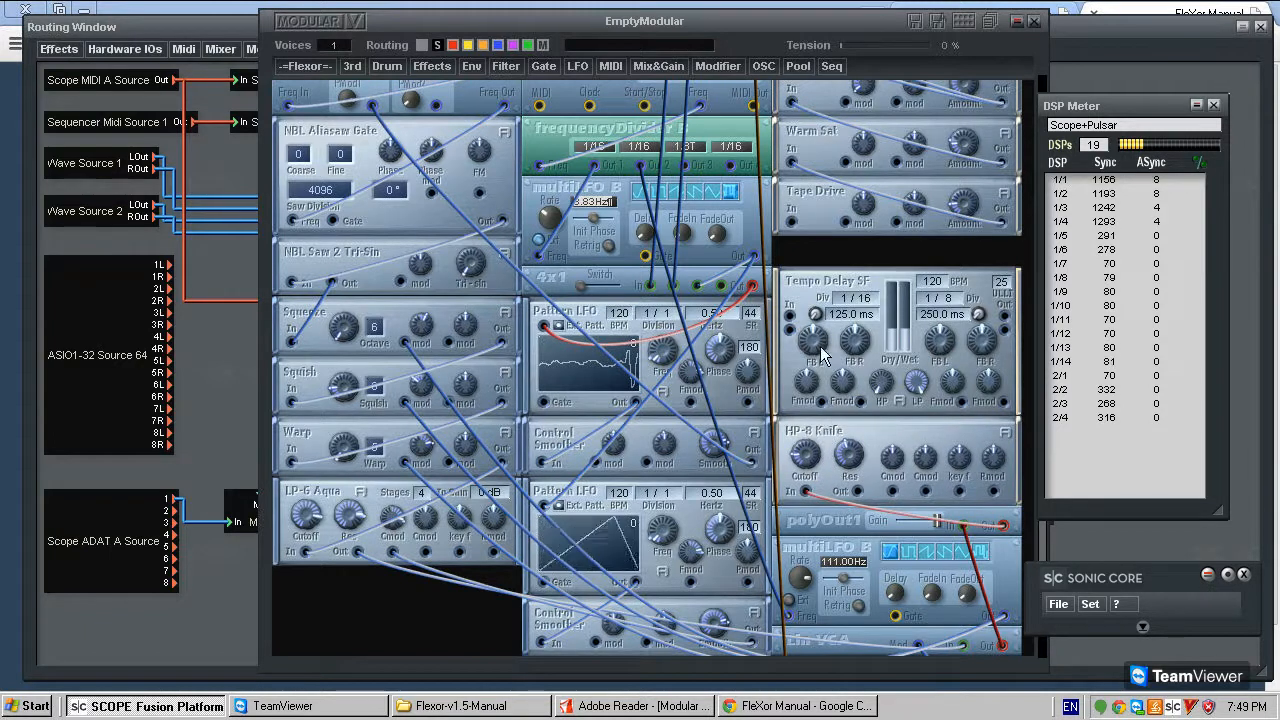
- Connect HP-8 Knife's output to Tempo Delay SF's upper input
scroll(820, 350, "up", 2)
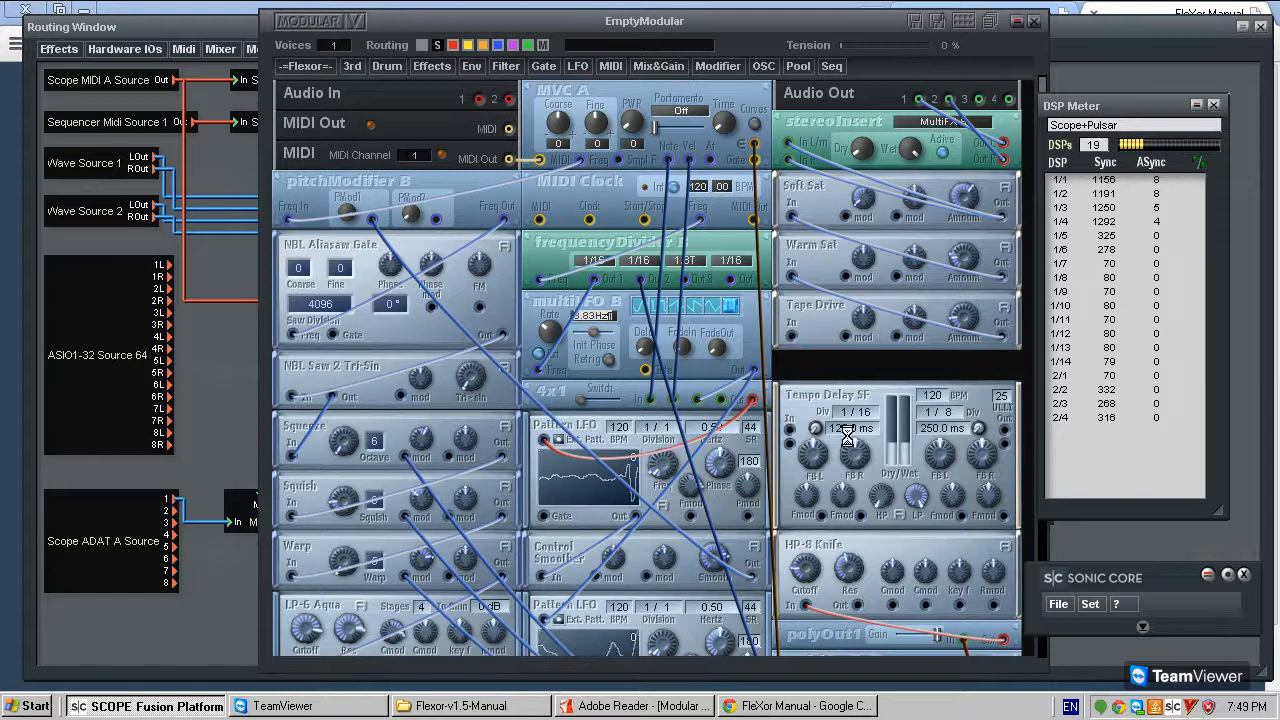
left_click_drag(790, 432, 868, 612)
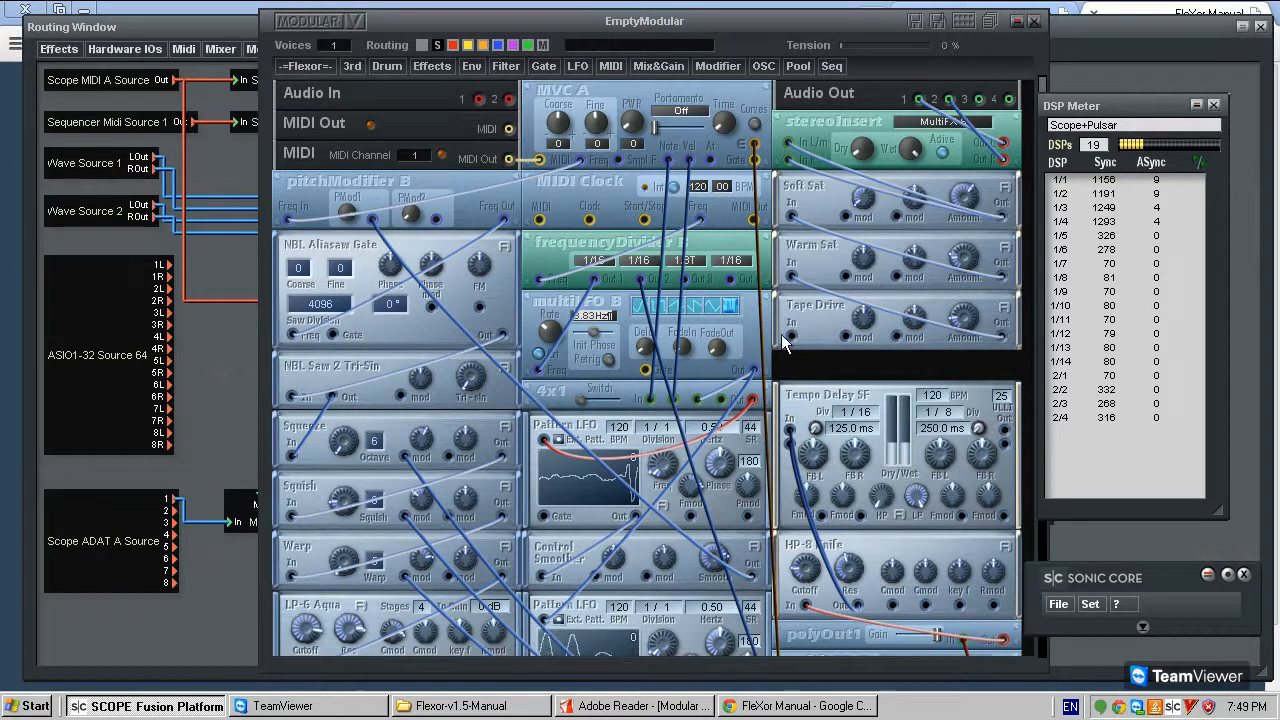
- Replace Tempo Delay SF with a Tempo Delay F module below Tape Drive, wired from HP-8 Knife's output to Tape Drive's input
left_click(303, 66)
mouse_move(323, 100)
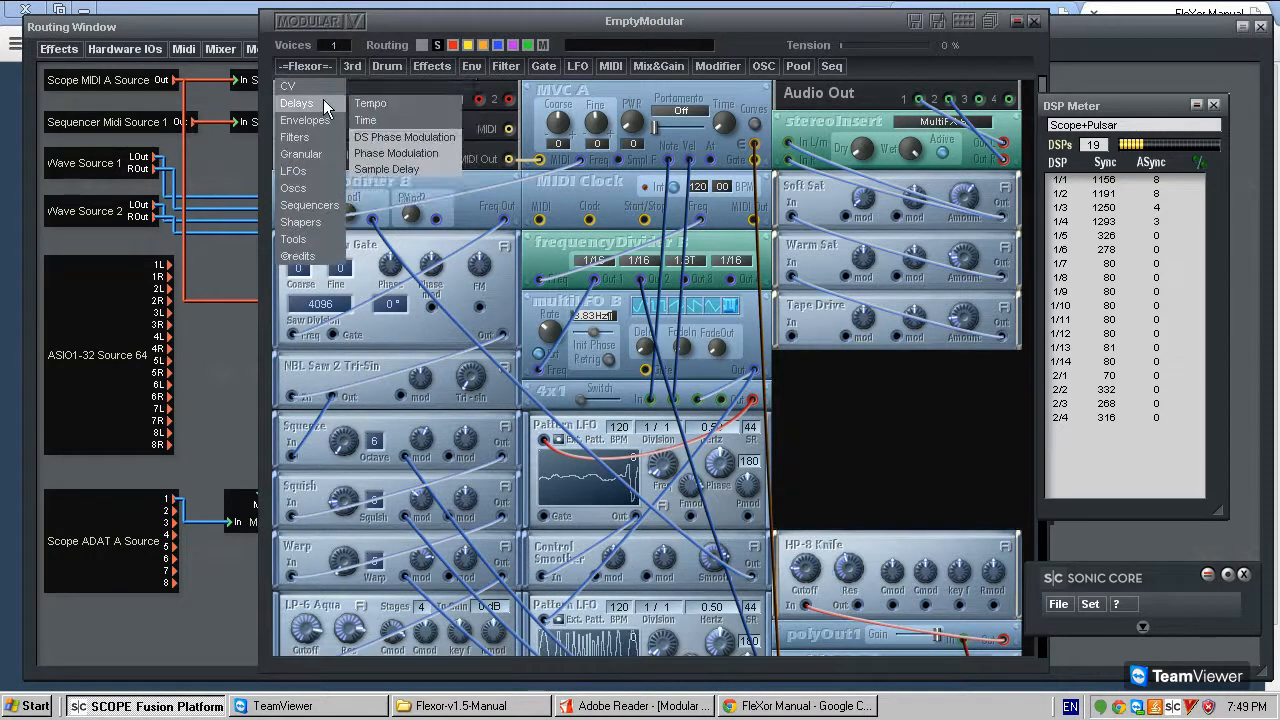
mouse_move(435, 106)
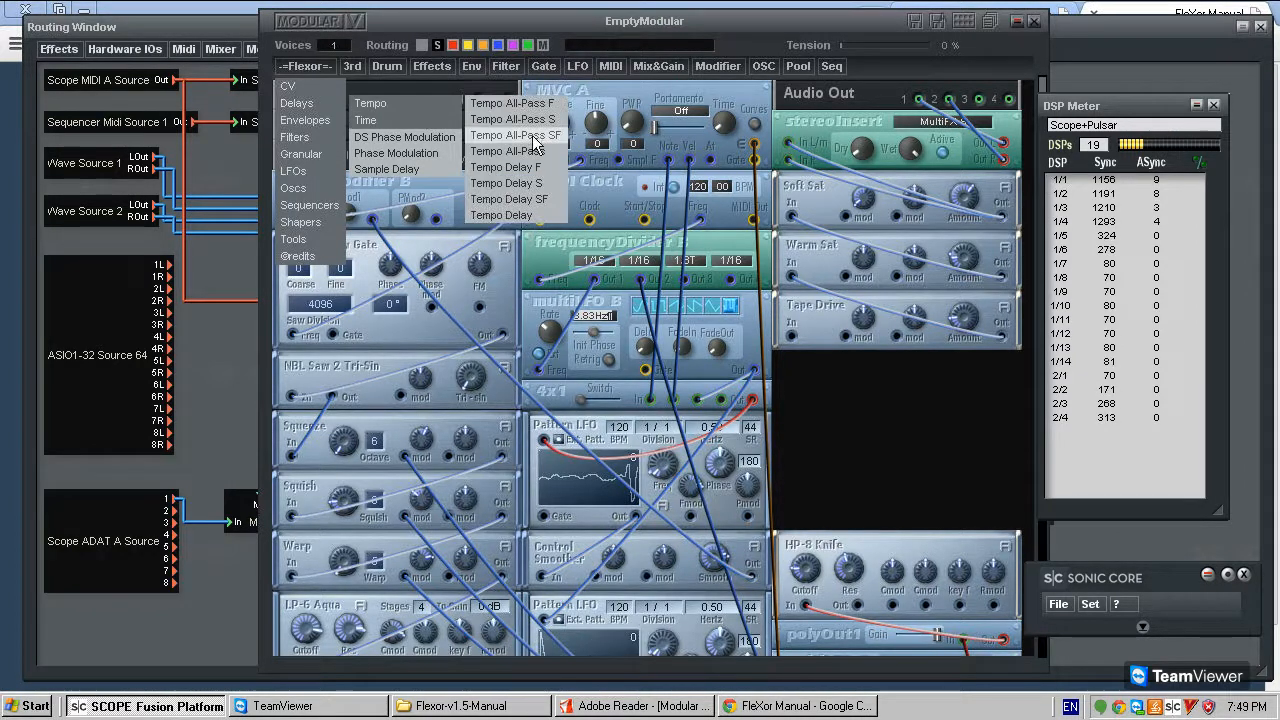
left_click(543, 167)
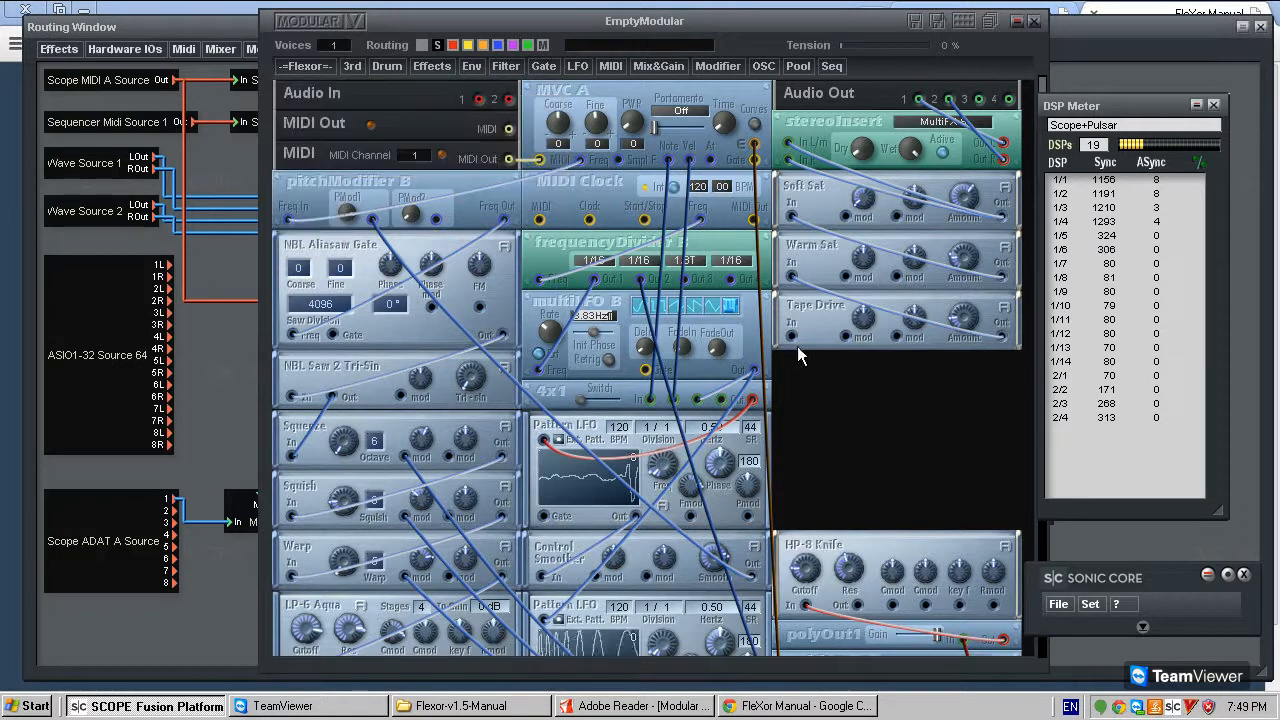
left_click(902, 392)
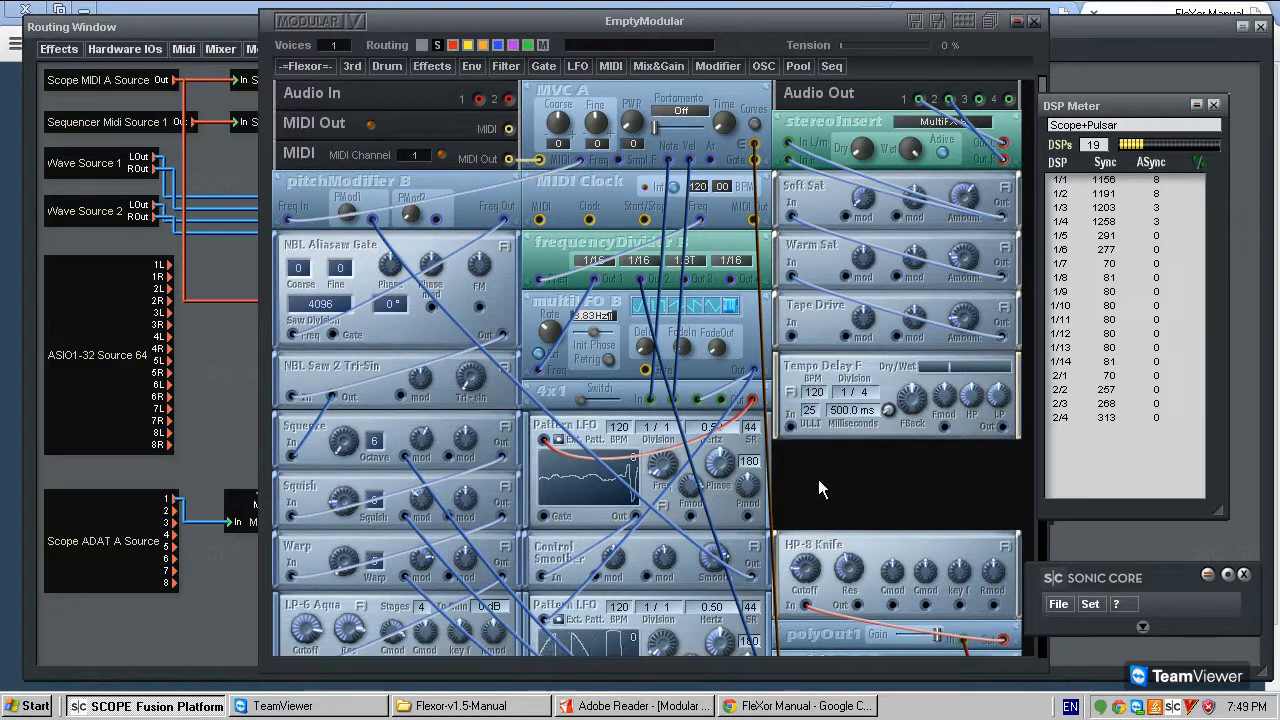
left_click(792, 427)
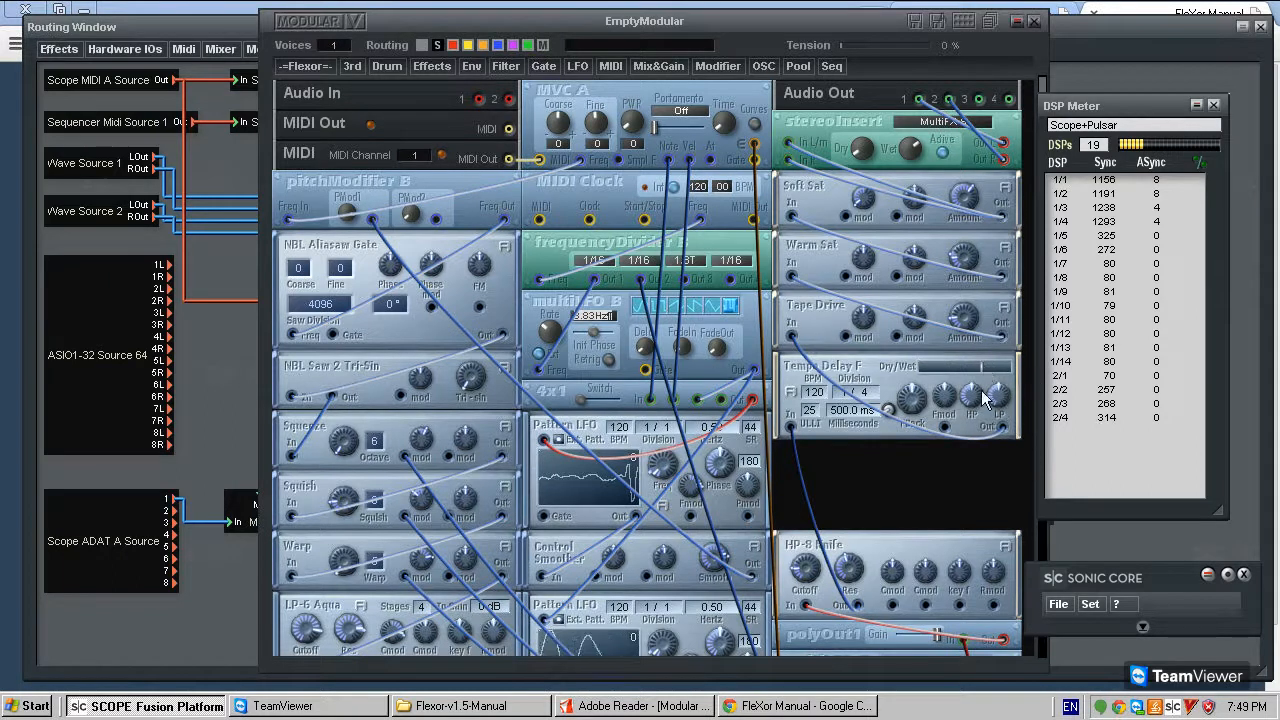
- Set Tempo Delay F to a 7/4 division, 133 BPM and 4643.3 ms, and adjust its Dry/Wet mix
left_click_drag(847, 397, 871, 322)
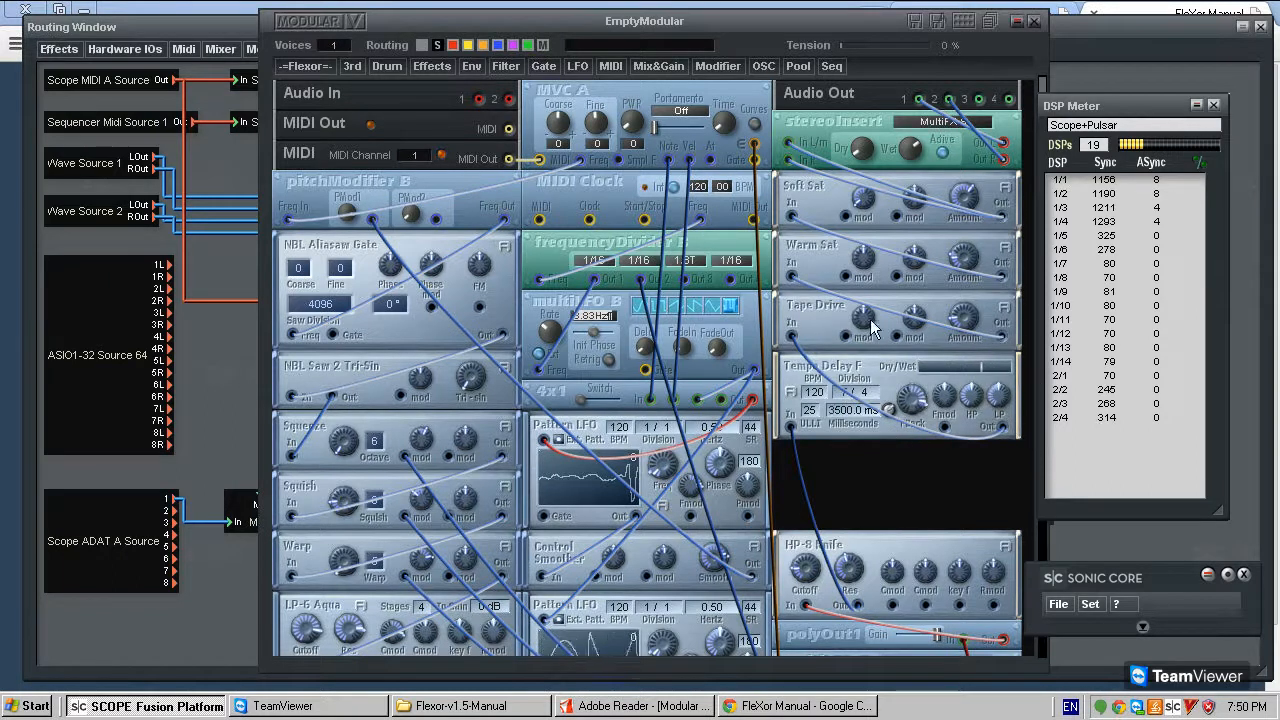
left_click_drag(813, 363, 881, 260)
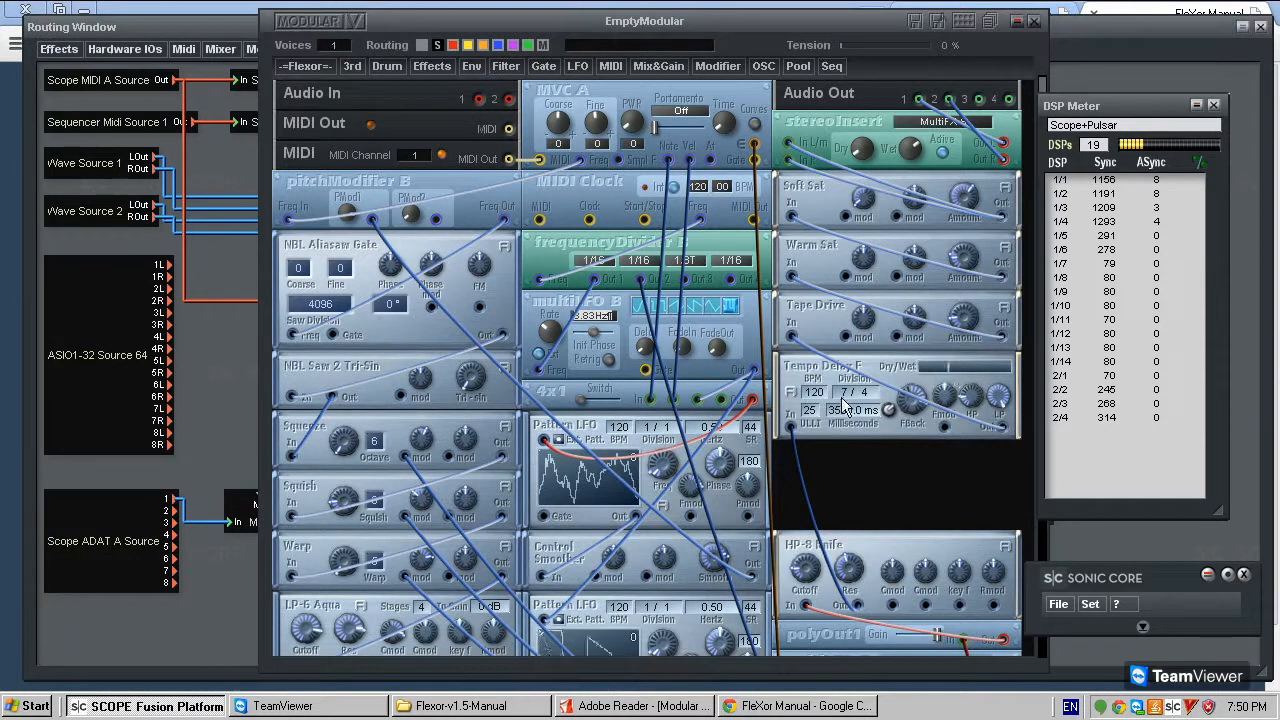
left_click_drag(824, 393, 835, 355)
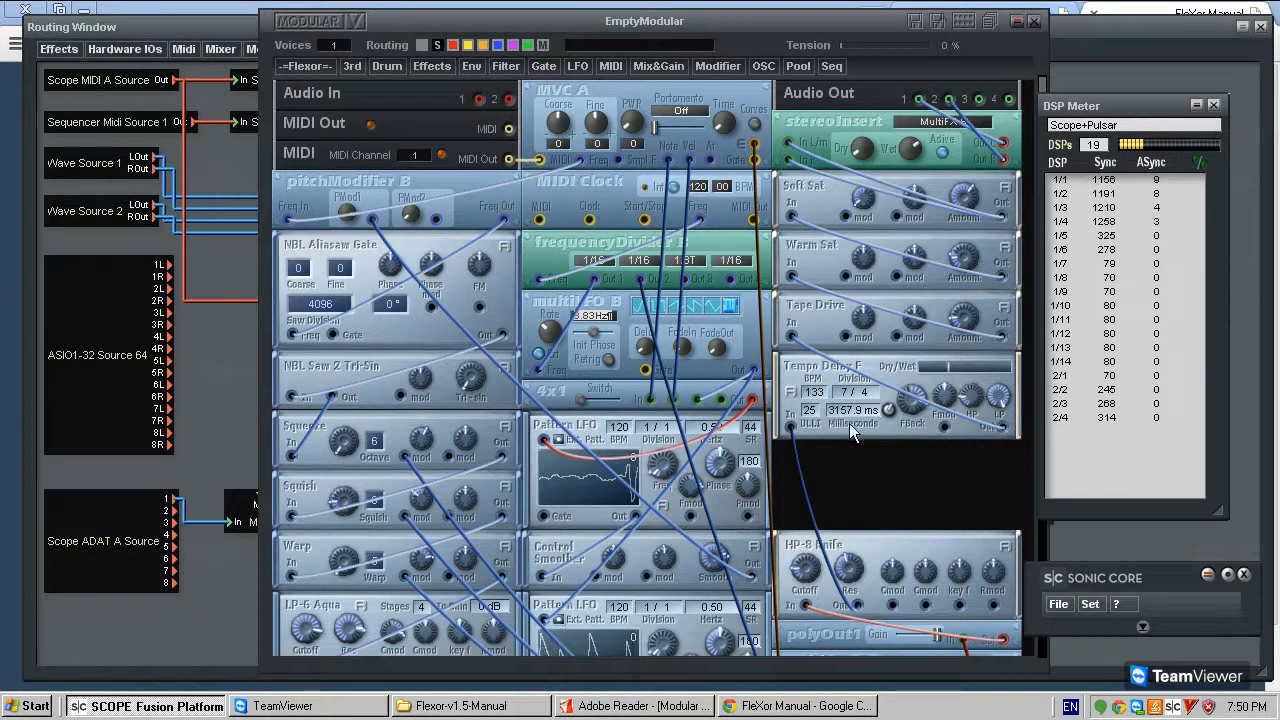
left_click_drag(889, 410, 824, 330)
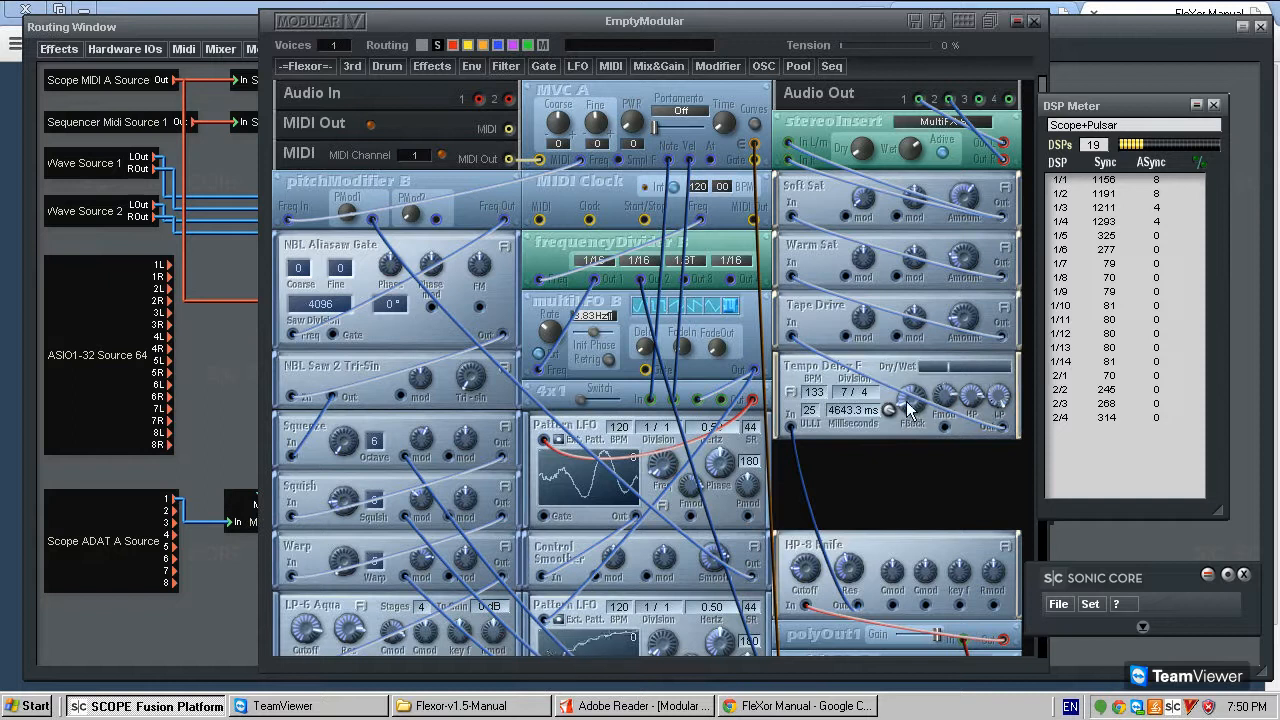
left_click_drag(950, 365, 1001, 363)
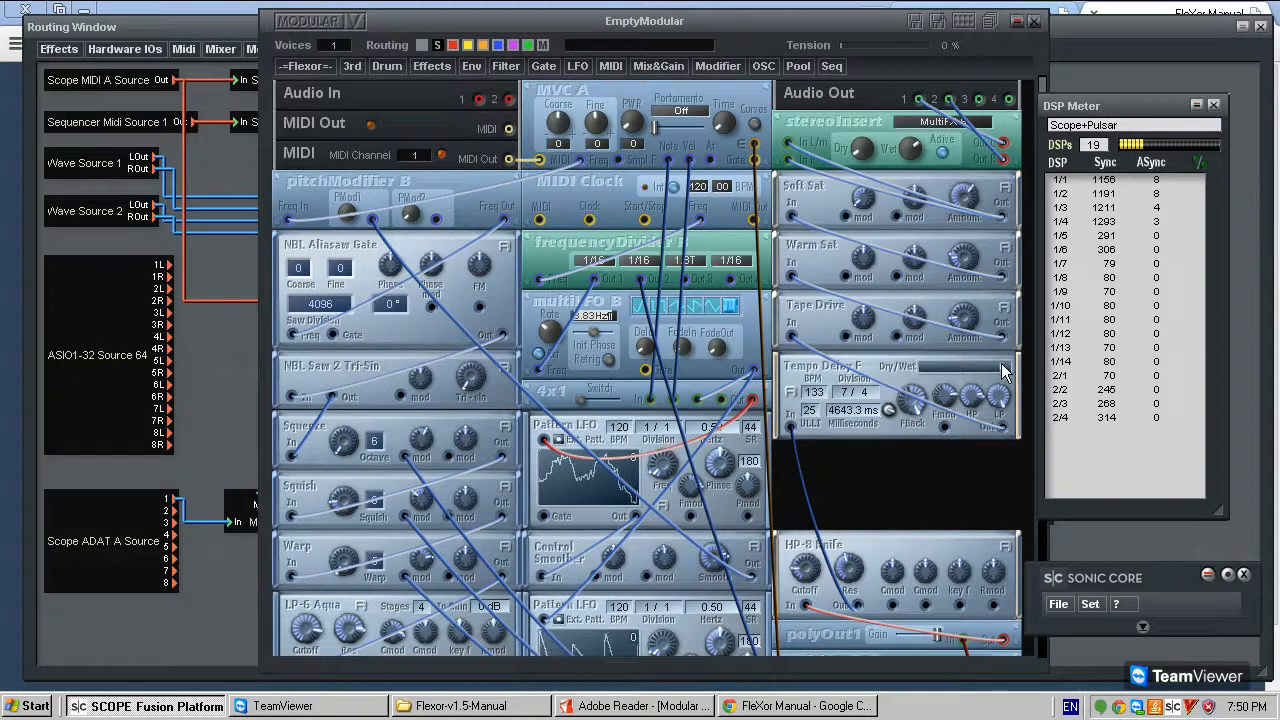
- Delete Tempo Delay F and reconnect HP-8 Knife's output to Tape Drive's input
right_click(812, 372)
left_click(829, 374)
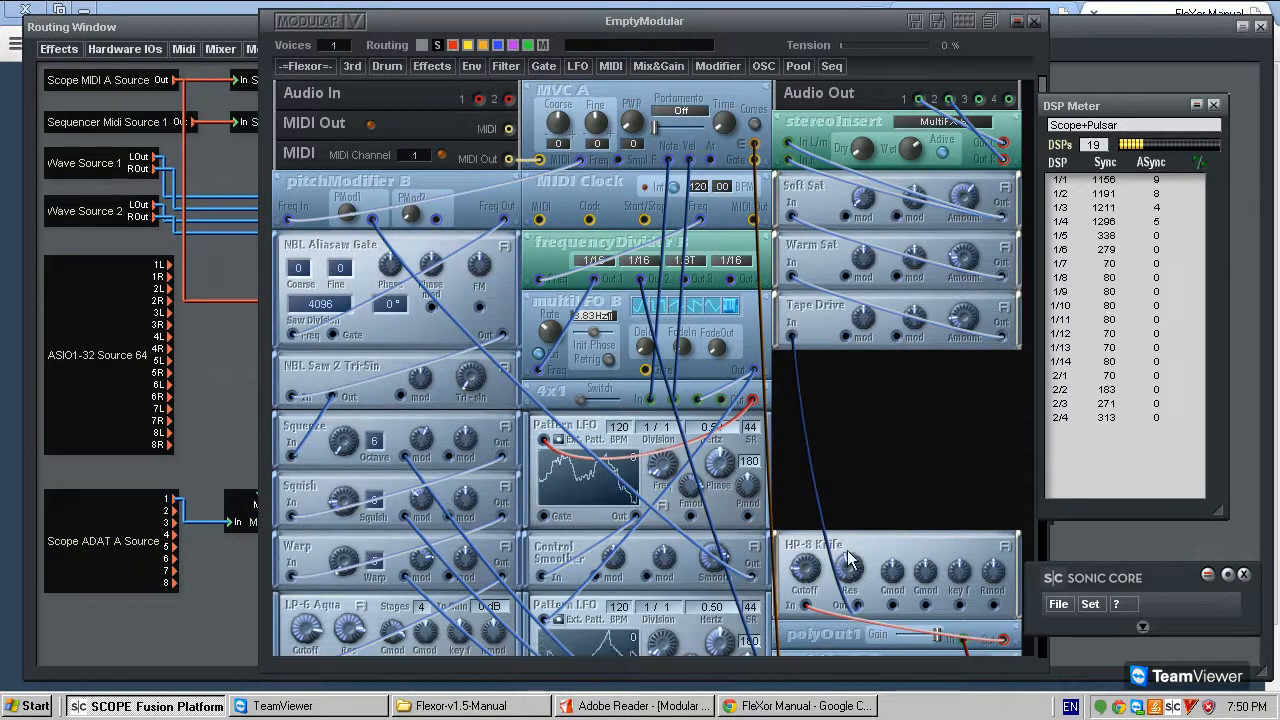
- Move HP-8 Knife, polyOut1, the lower multiLFO B, Lin VCA and Hyper ADSR Smooth up to close the gaps in their column
scroll(857, 570, "down", 3)
left_click_drag(844, 471, 838, 386)
left_click_drag(838, 490, 836, 420)
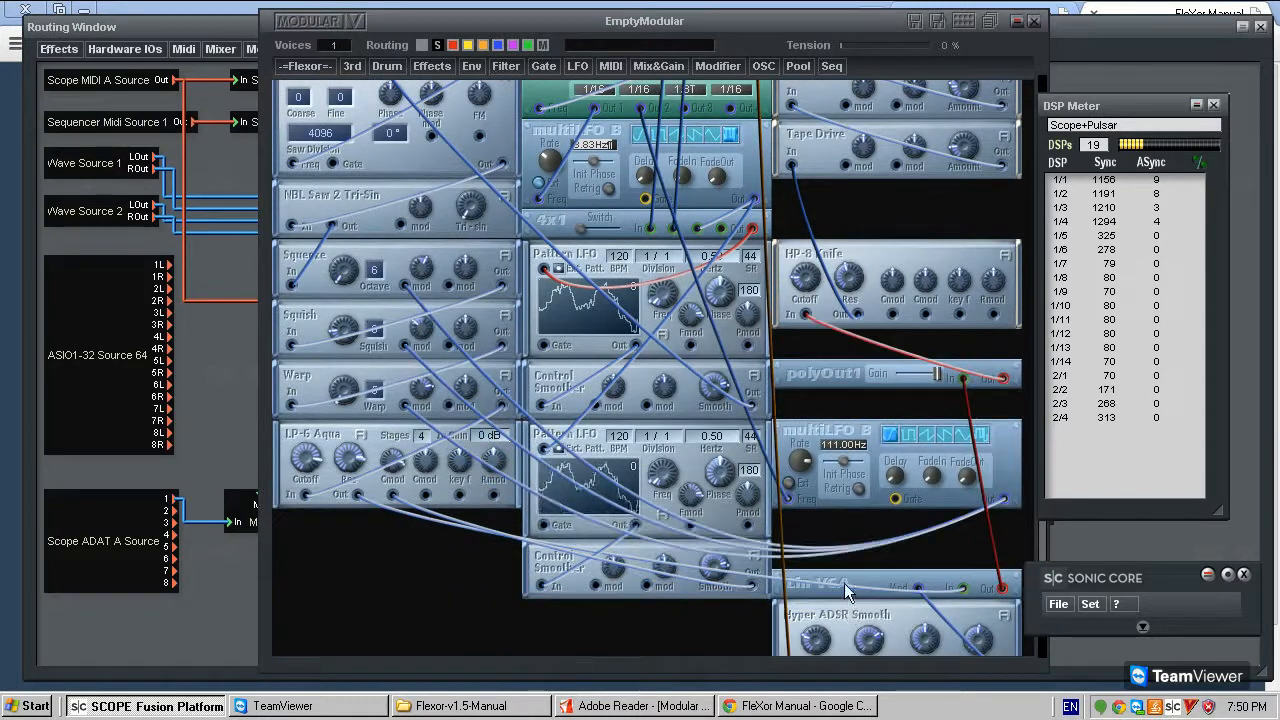
left_click_drag(856, 581, 854, 522)
left_click_drag(841, 604, 842, 547)
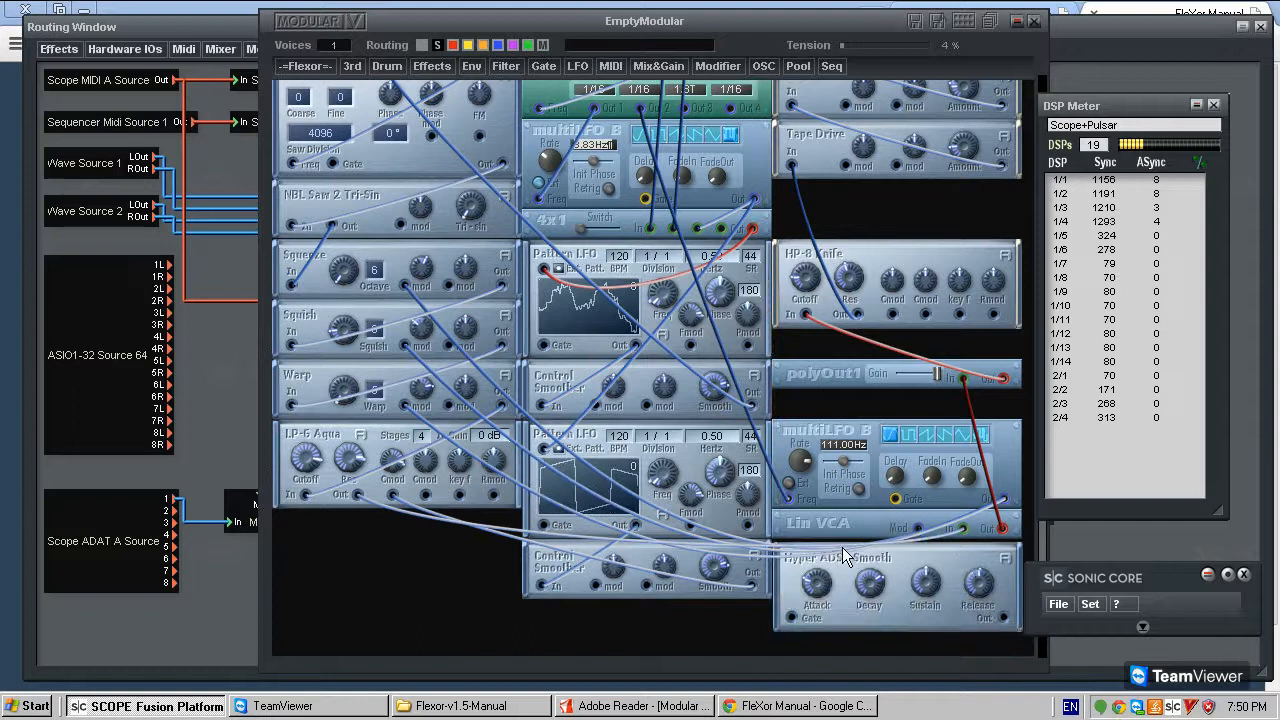
- Add a Delay S effect to the second slot of stereoInsert's MultiFX S
scroll(842, 547, "up", 3)
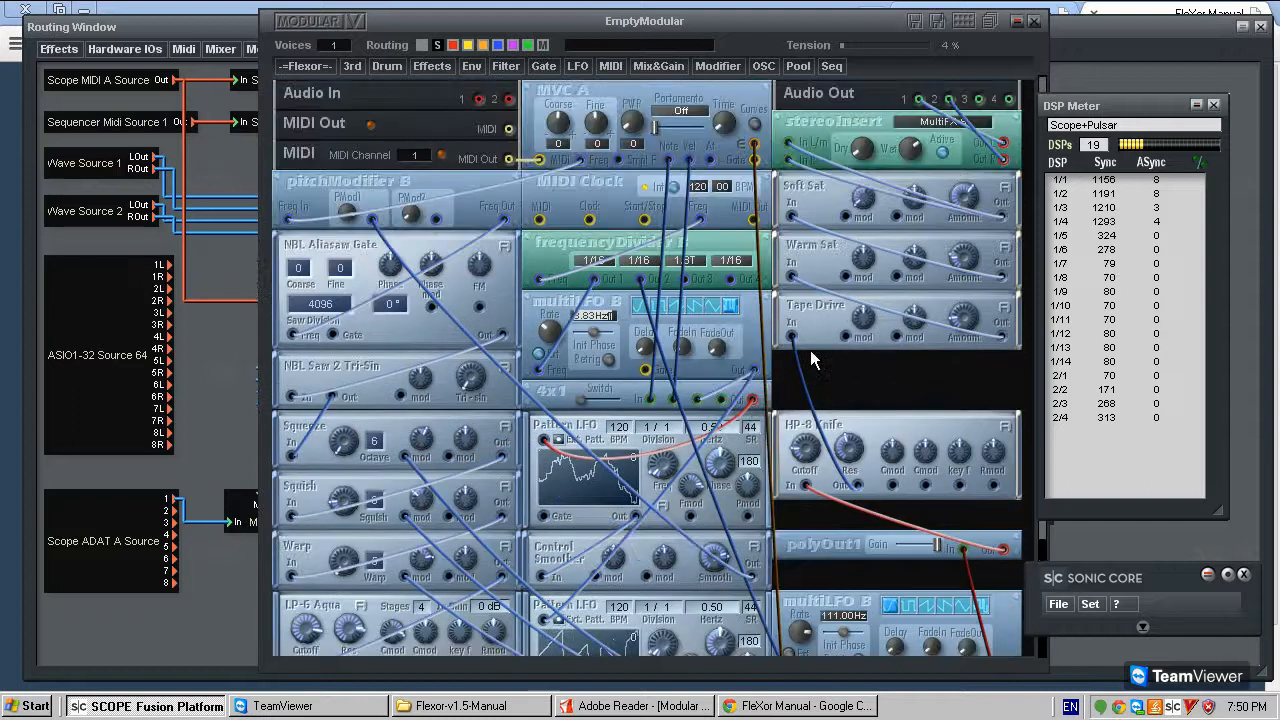
left_click(916, 121)
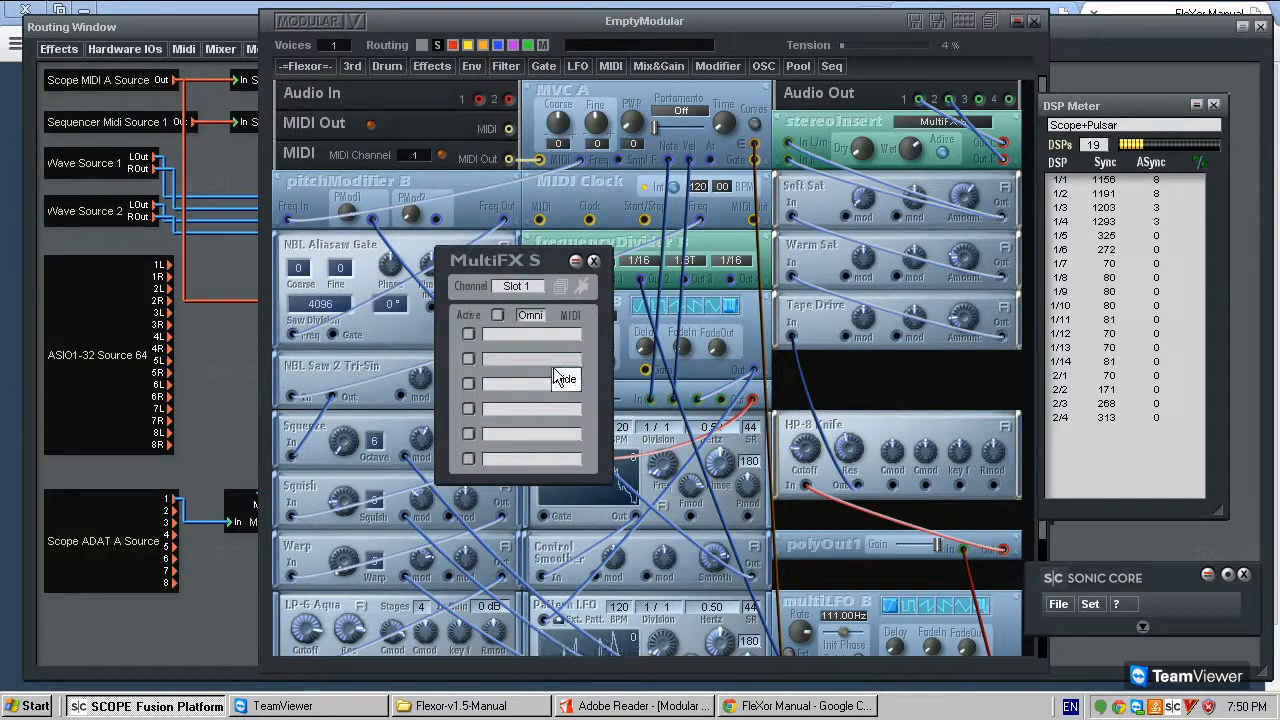
mouse_move(560, 374)
mouse_move(636, 393)
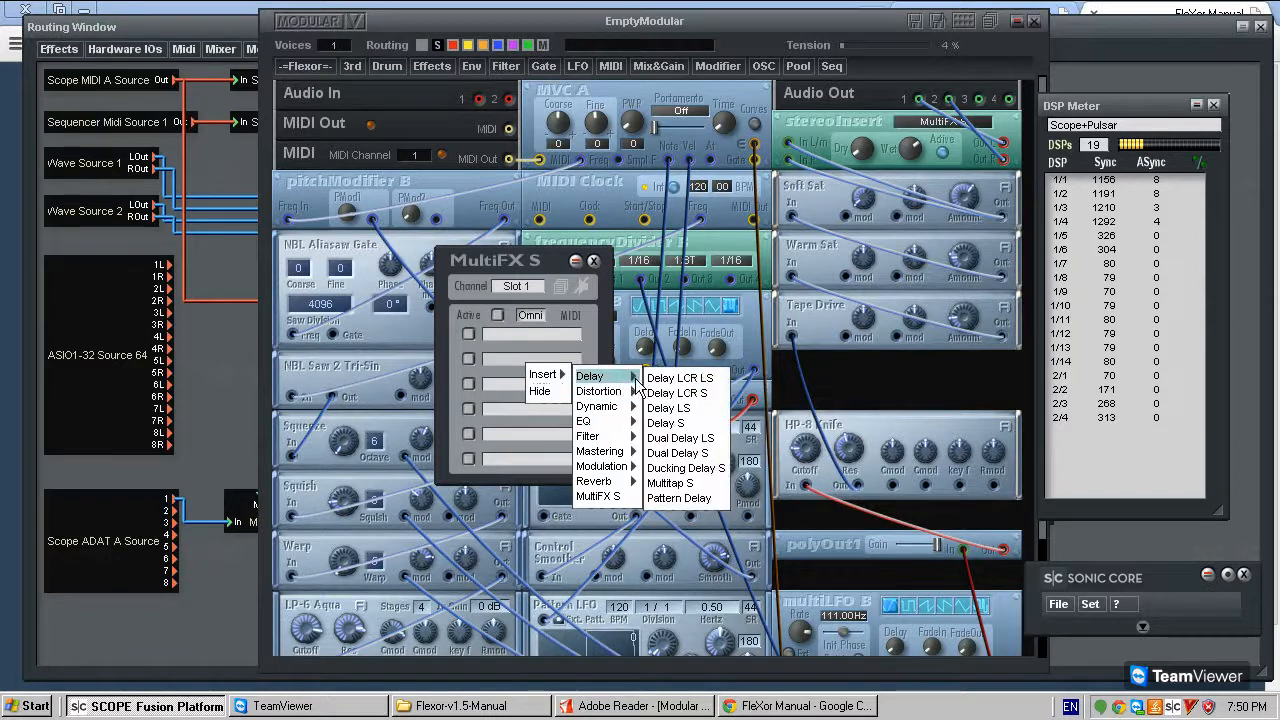
left_click(700, 425)
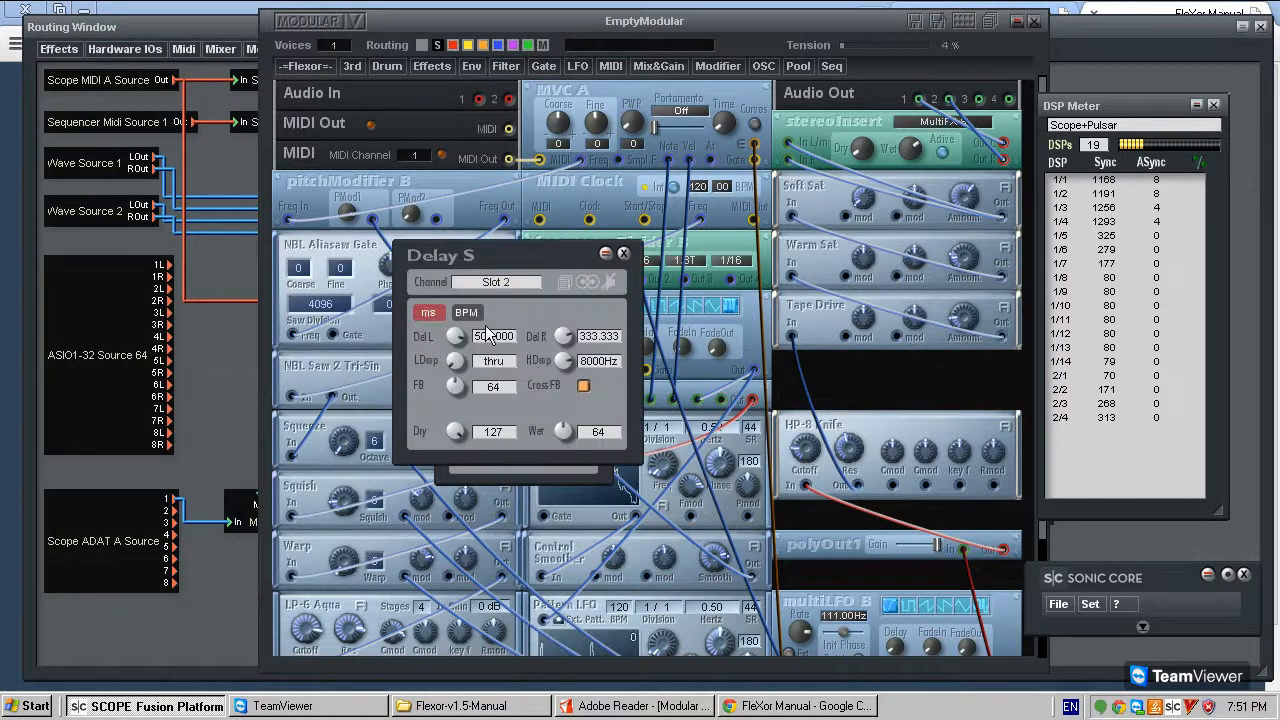
- Set Delay S to BPM timing with a 1/4 right delay, feedback 102 and wet level 112, and close both effect windows
left_click_drag(568, 432, 555, 369)
left_click(598, 338)
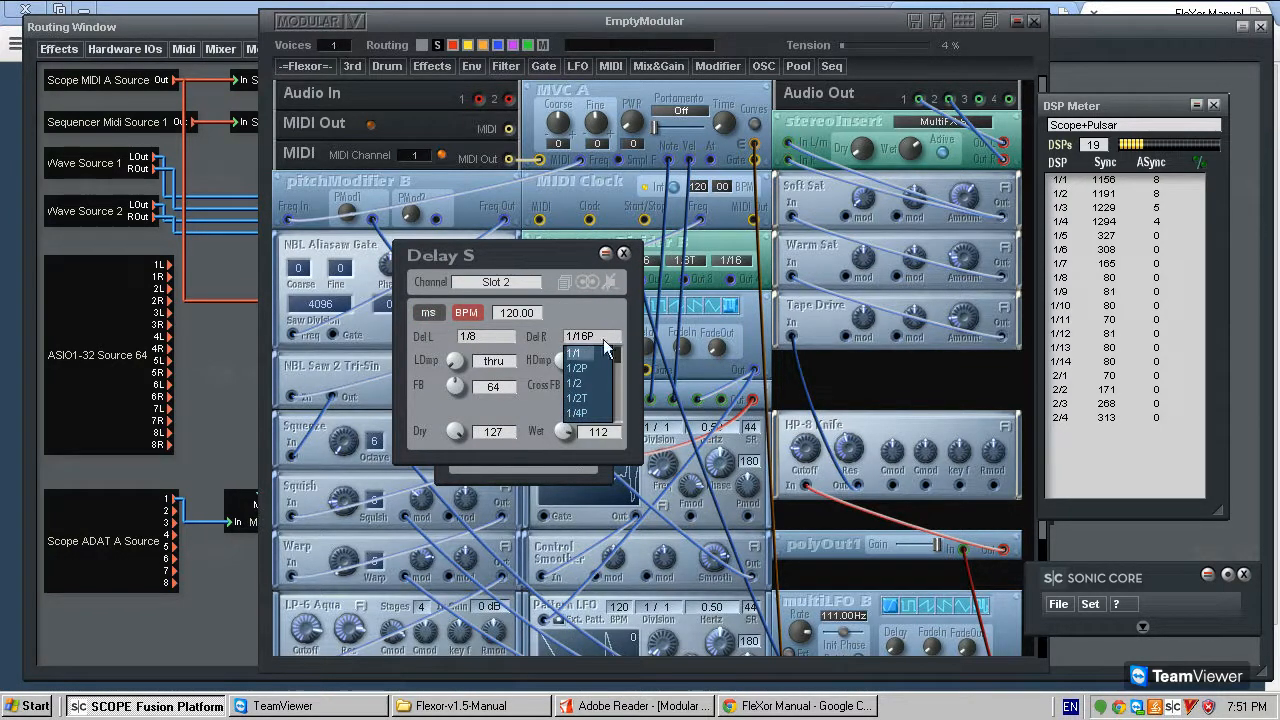
scroll(595, 415, "down", 1)
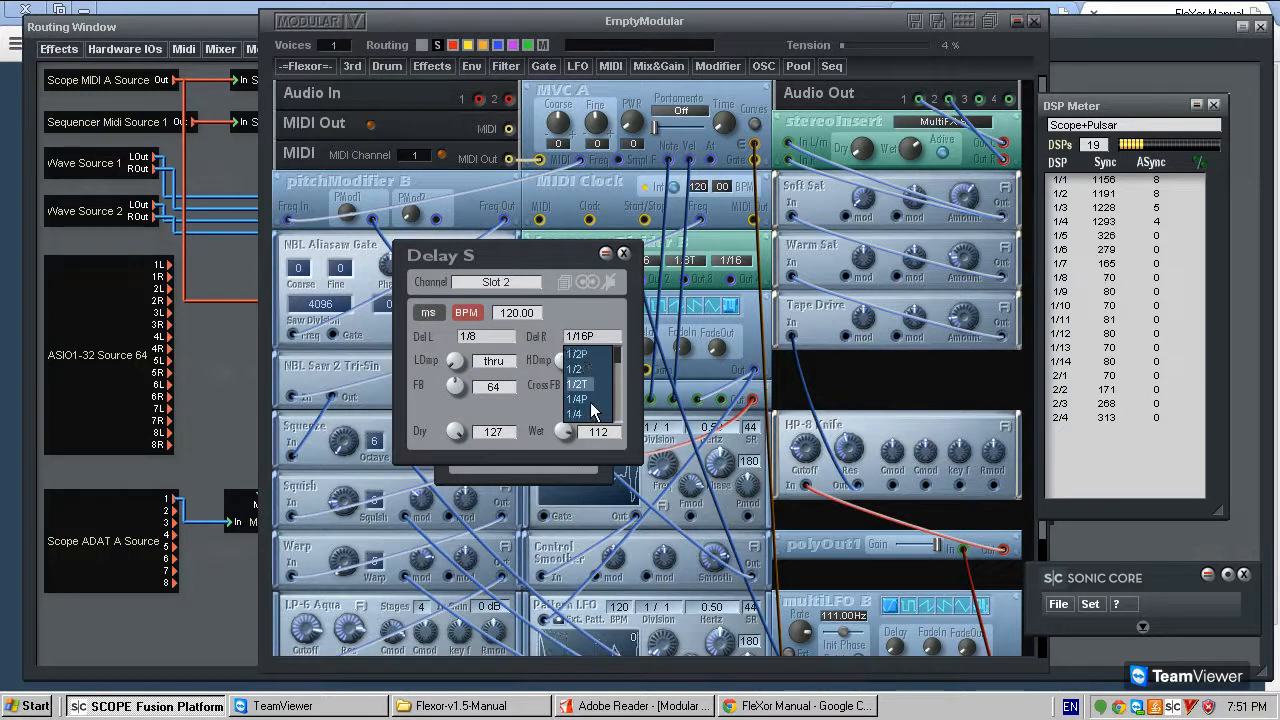
left_click(586, 415)
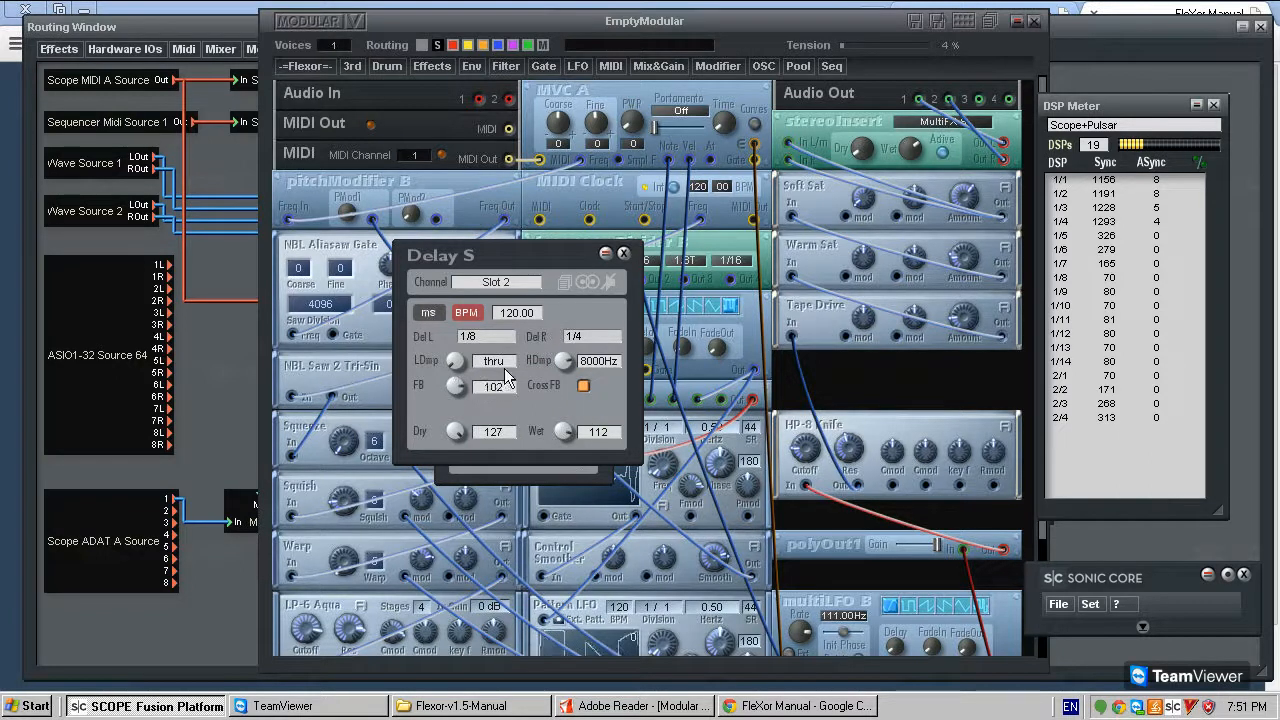
left_click(623, 253)
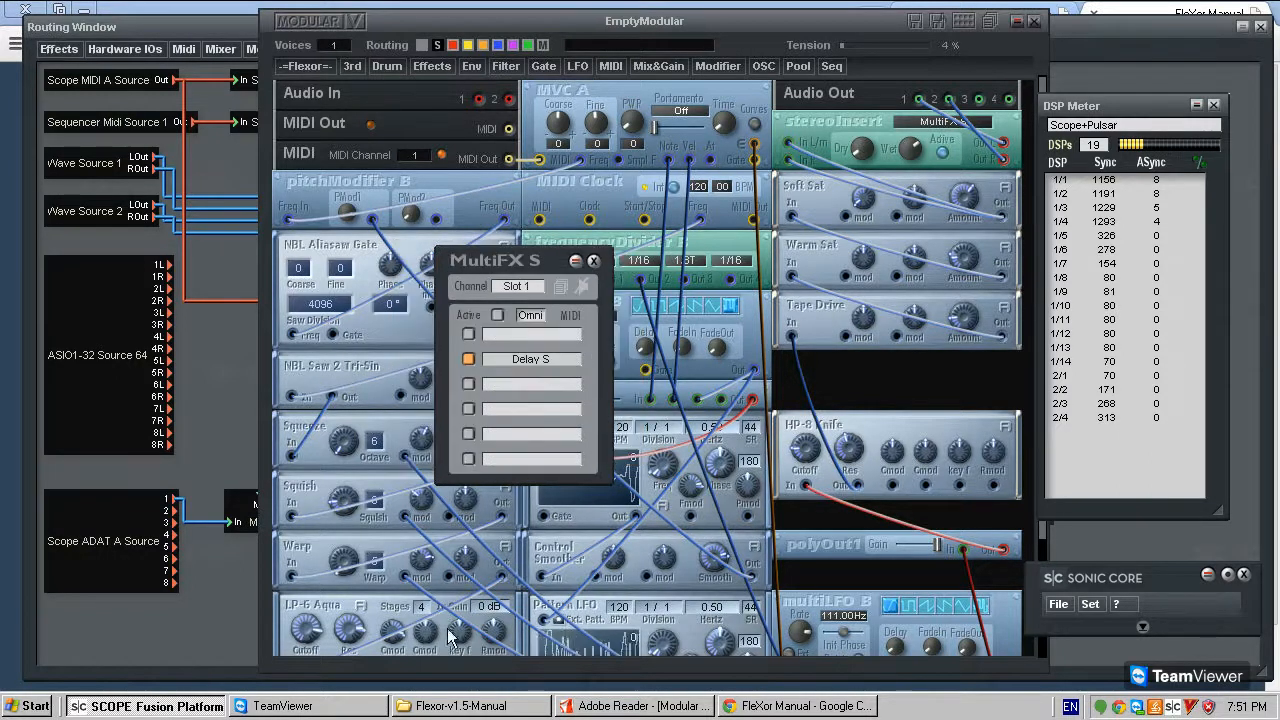
left_click(594, 261)
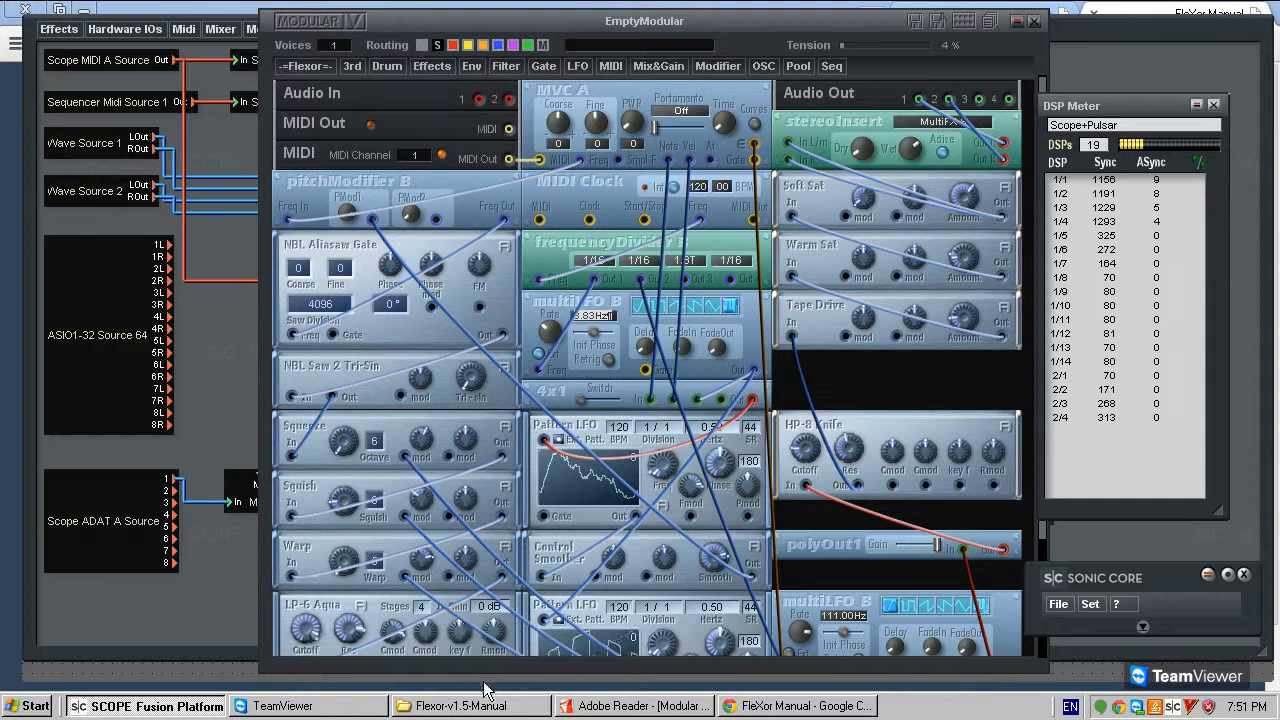
- Move the 4x1 switch to another position and set the upper Pattern LFO's division to 1/2
scroll(885, 390, "down", 2)
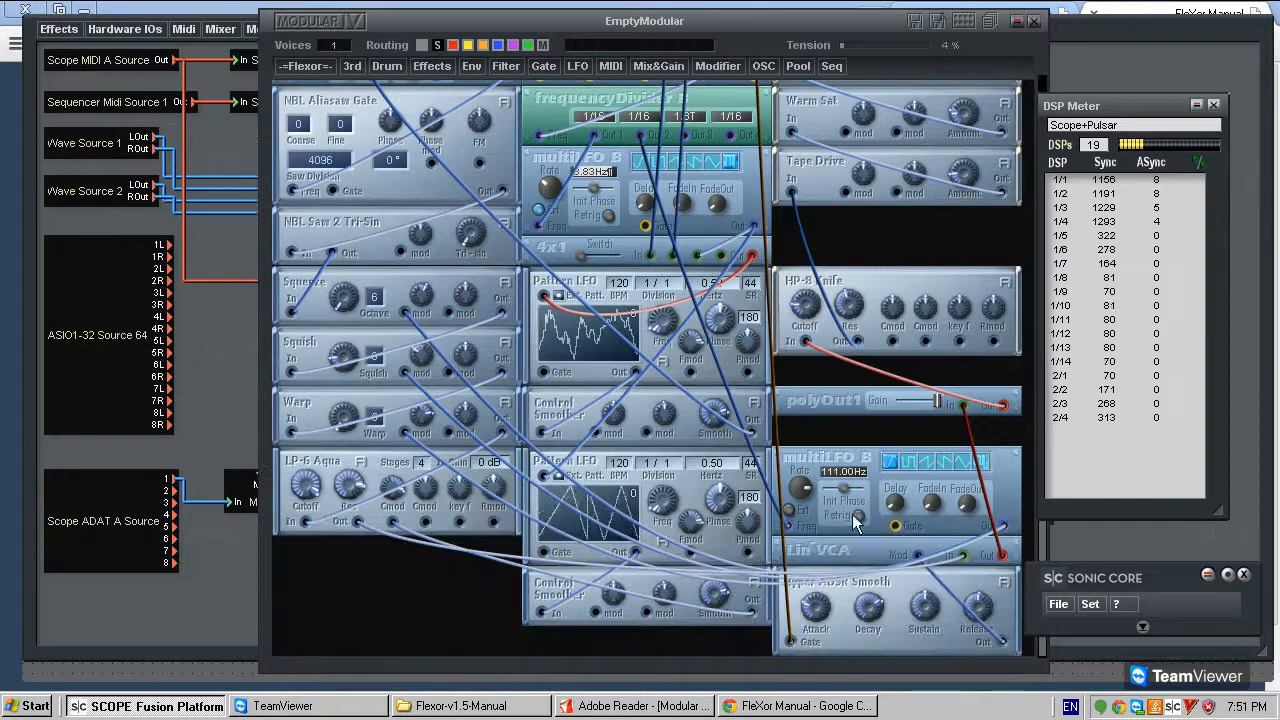
scroll(860, 518, "up", 2)
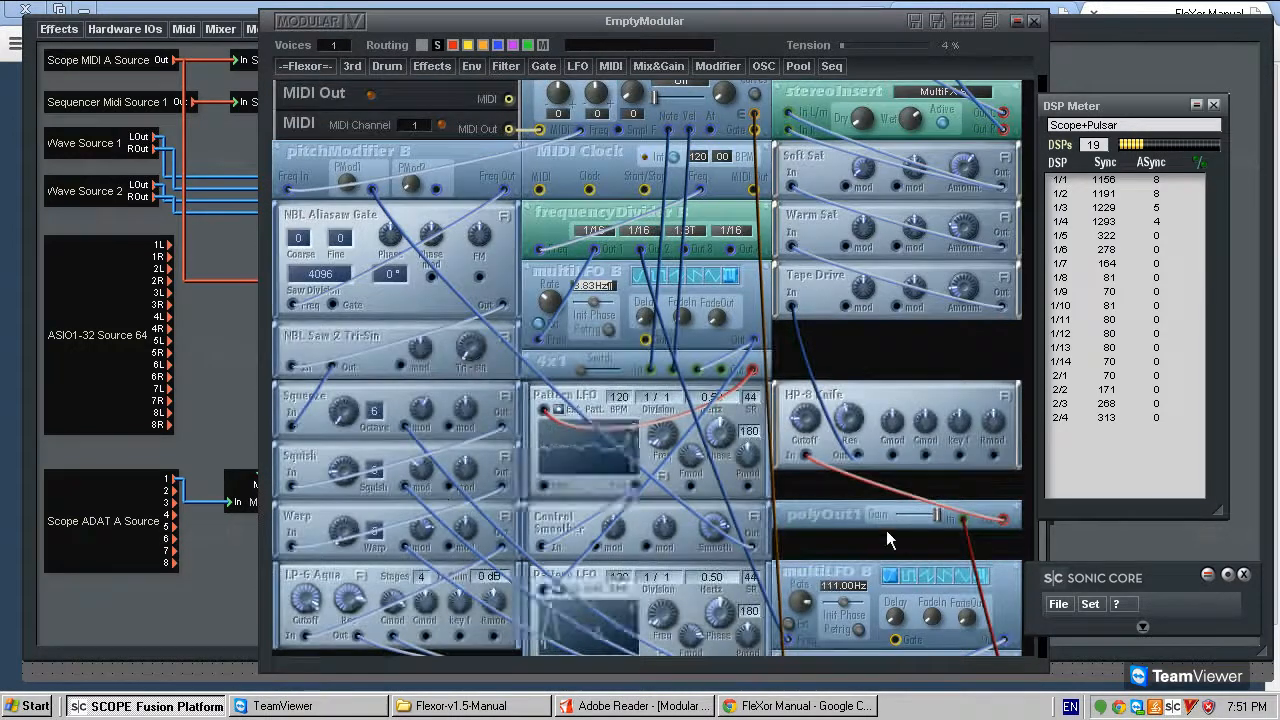
scroll(886, 535, "down", 1)
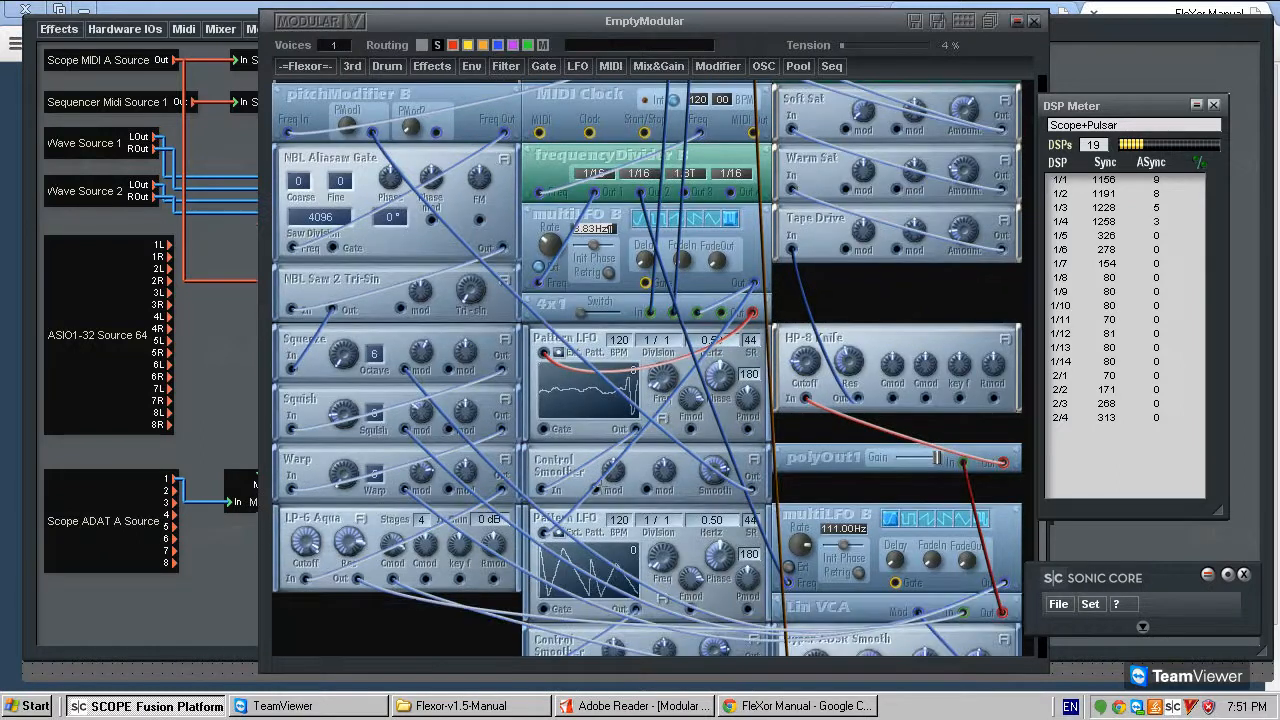
scroll(788, 615, "down", 1)
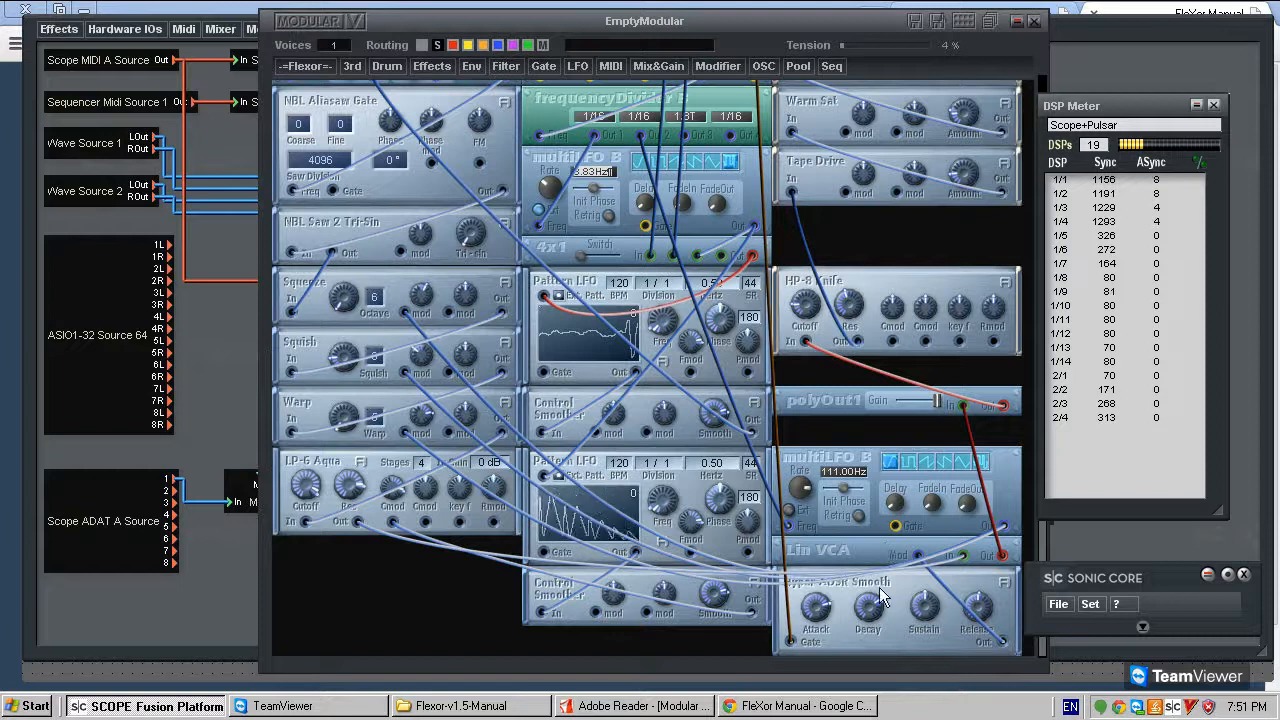
scroll(364, 582, "up", 3)
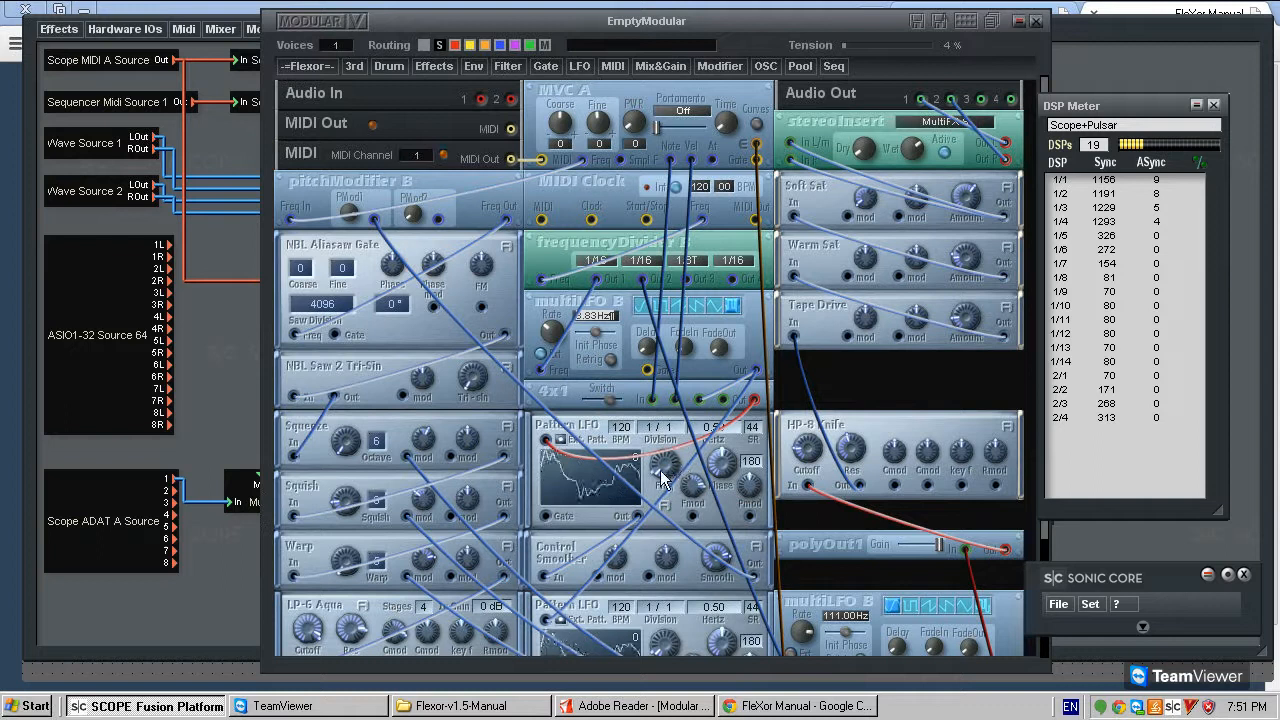
left_click_drag(664, 428, 698, 404)
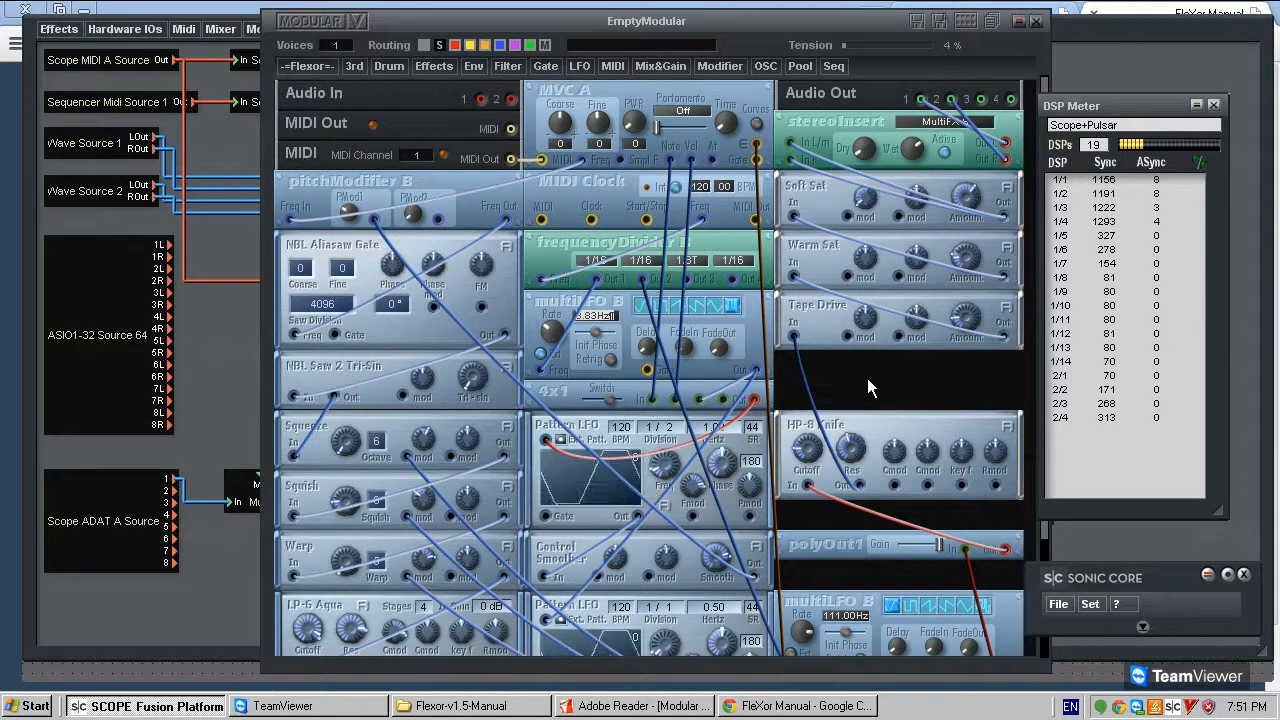
- Lower polyOut1's gain slightly and set the patch's voices to 2
scroll(840, 436, "down", 2)
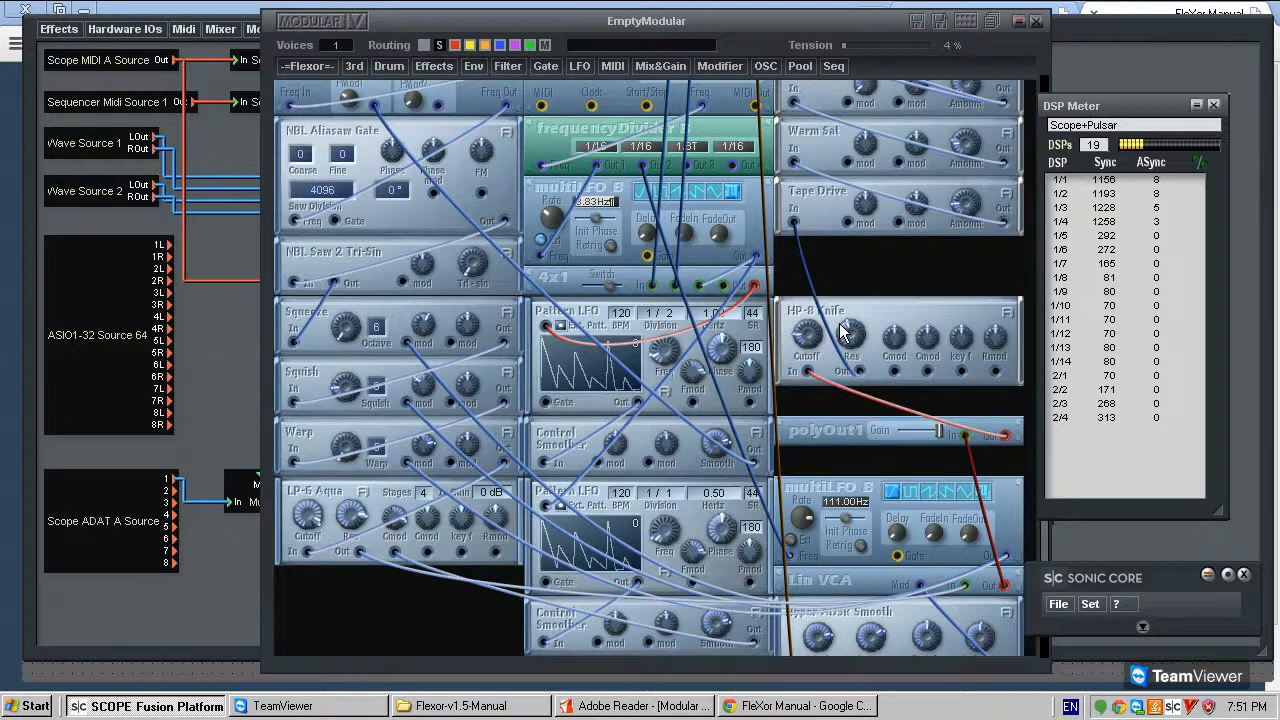
scroll(876, 284, "up", 2)
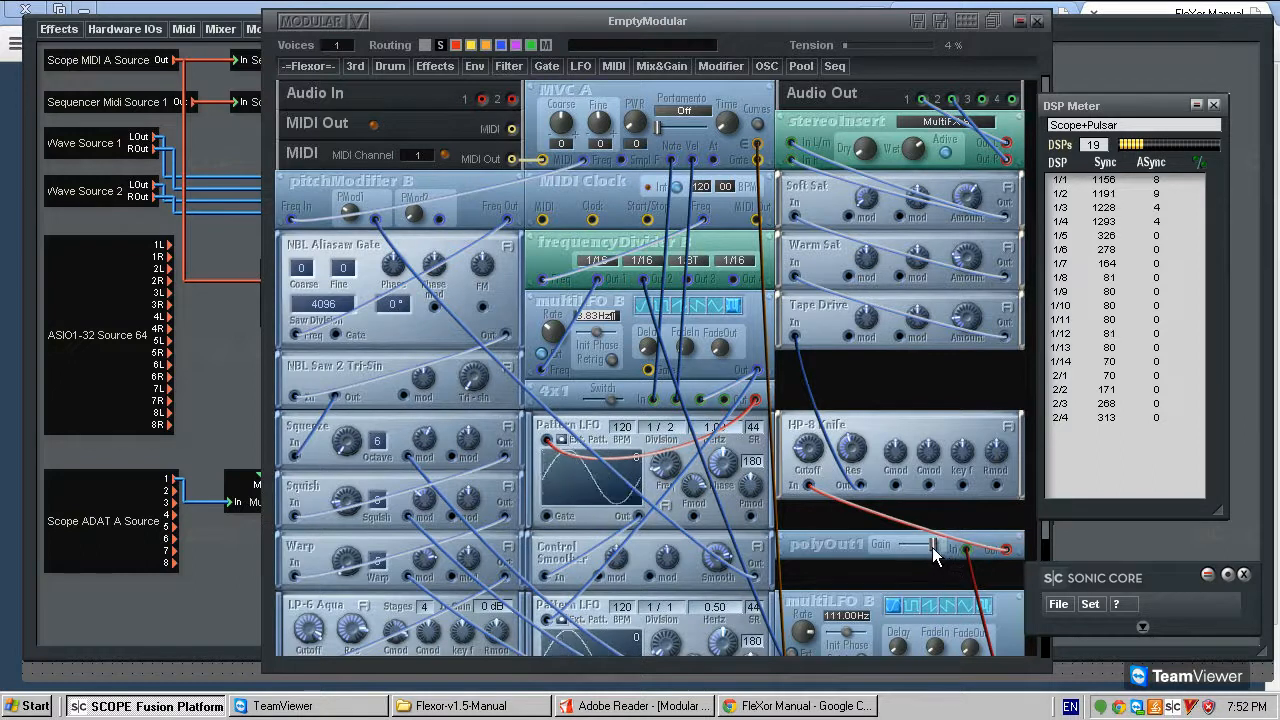
left_click_drag(352, 41, 369, 32)
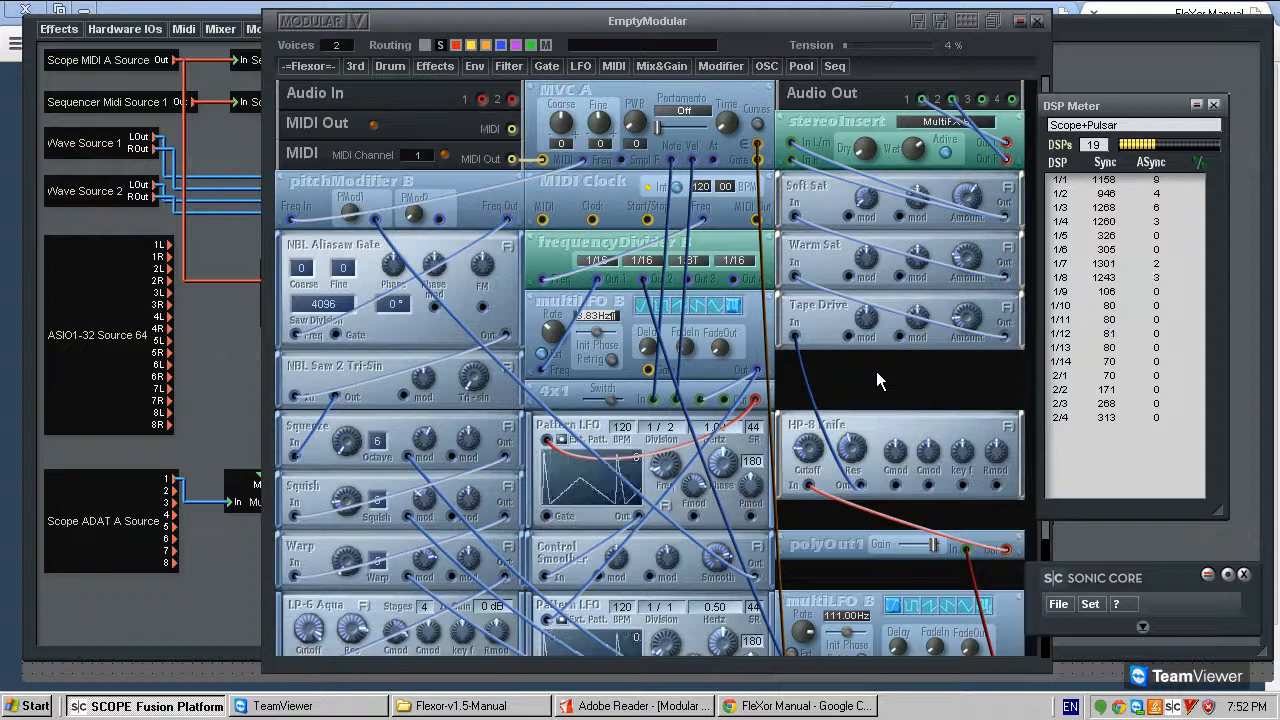
- Review the patch's modules from stereoInsert down to Hyper ADSR Smooth
scroll(723, 398, "down", 1)
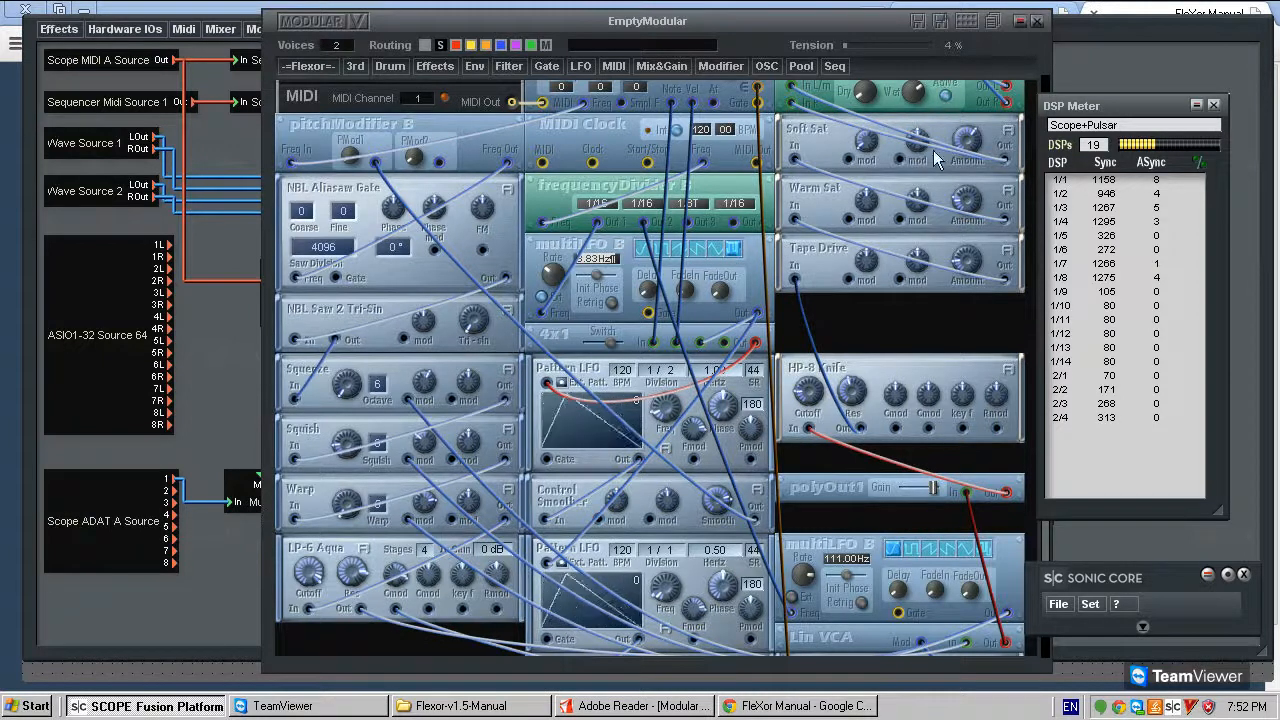
scroll(910, 318, "down", 1)
scroll(912, 319, "down", 1)
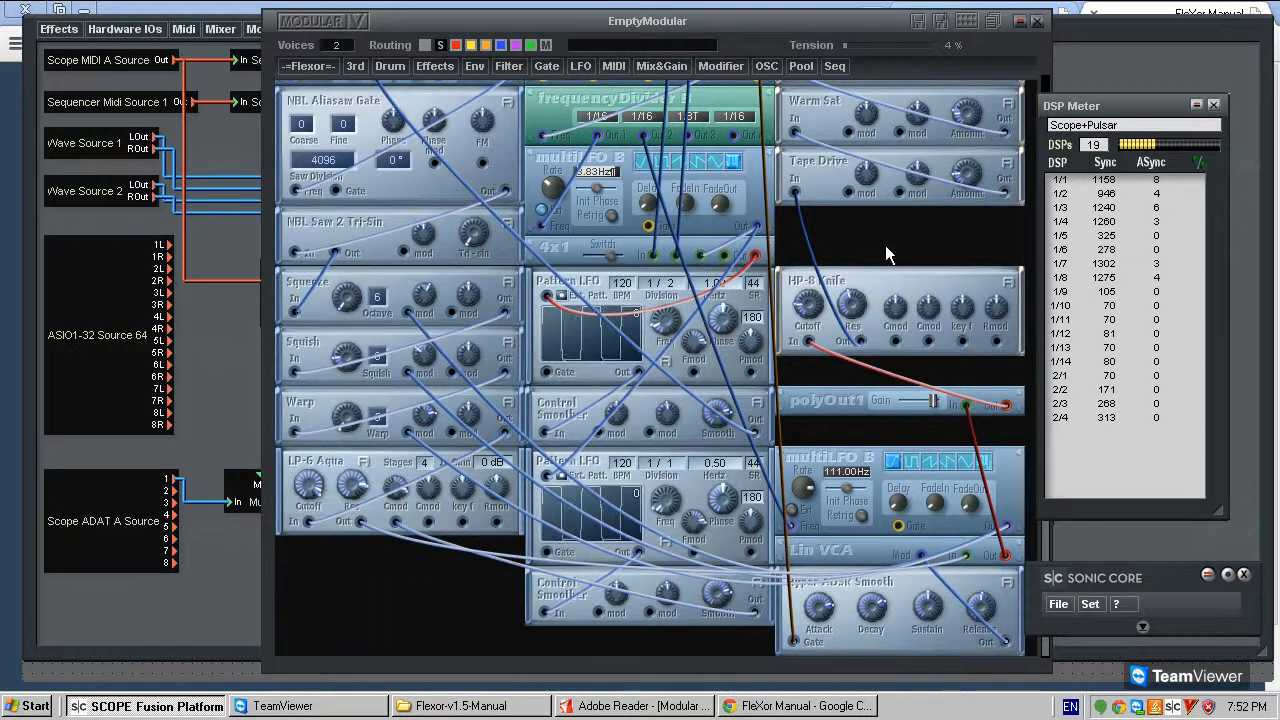
scroll(885, 245, "up", 5)
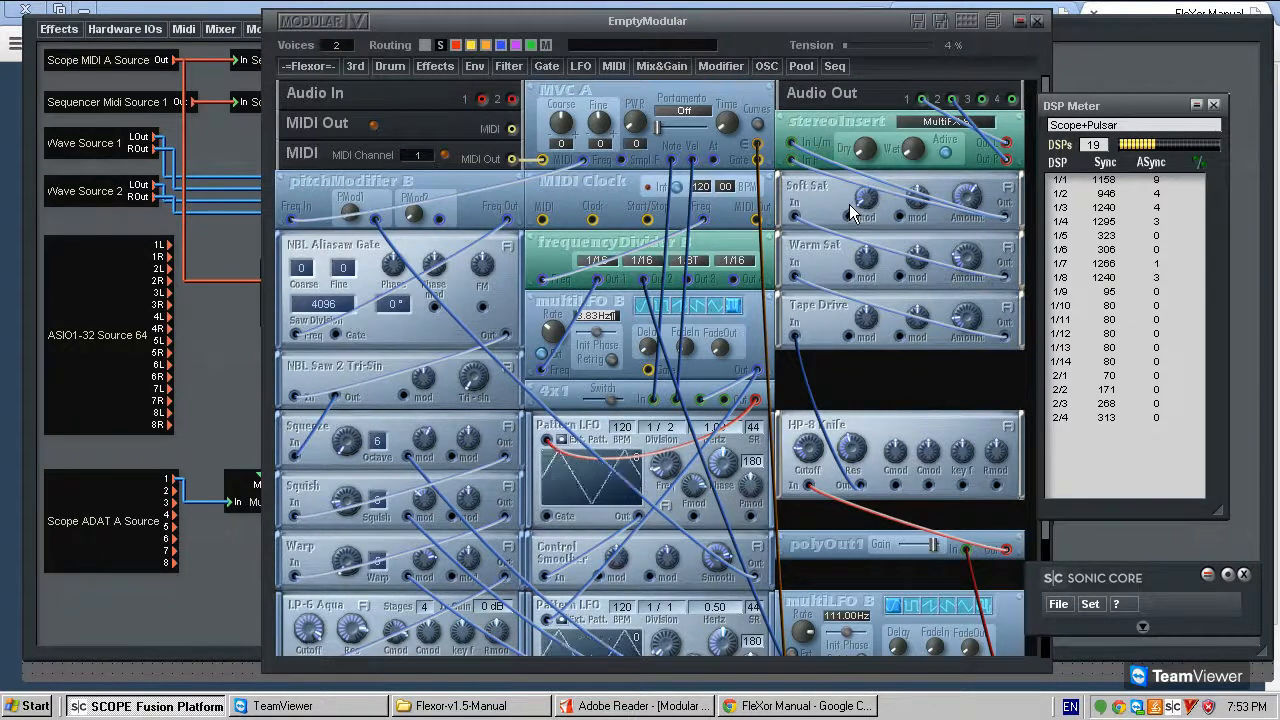
scroll(395, 443, "down", 3)
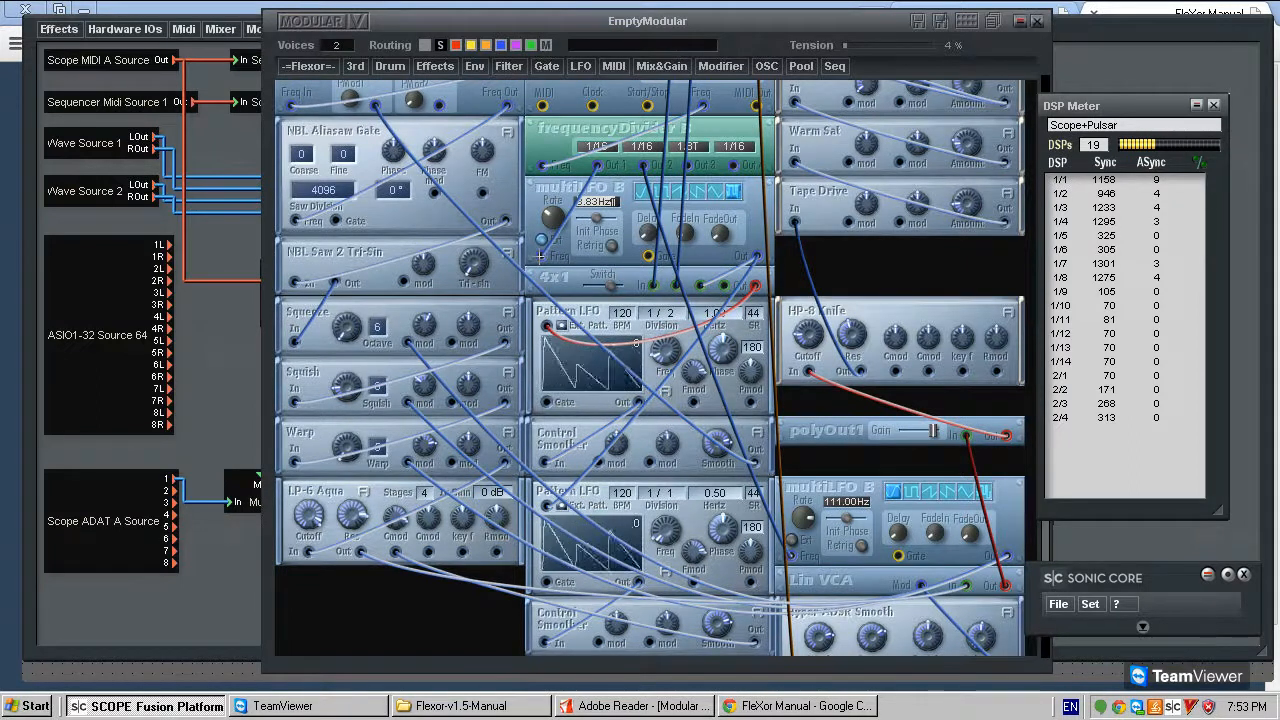
scroll(972, 250, "up", 3)
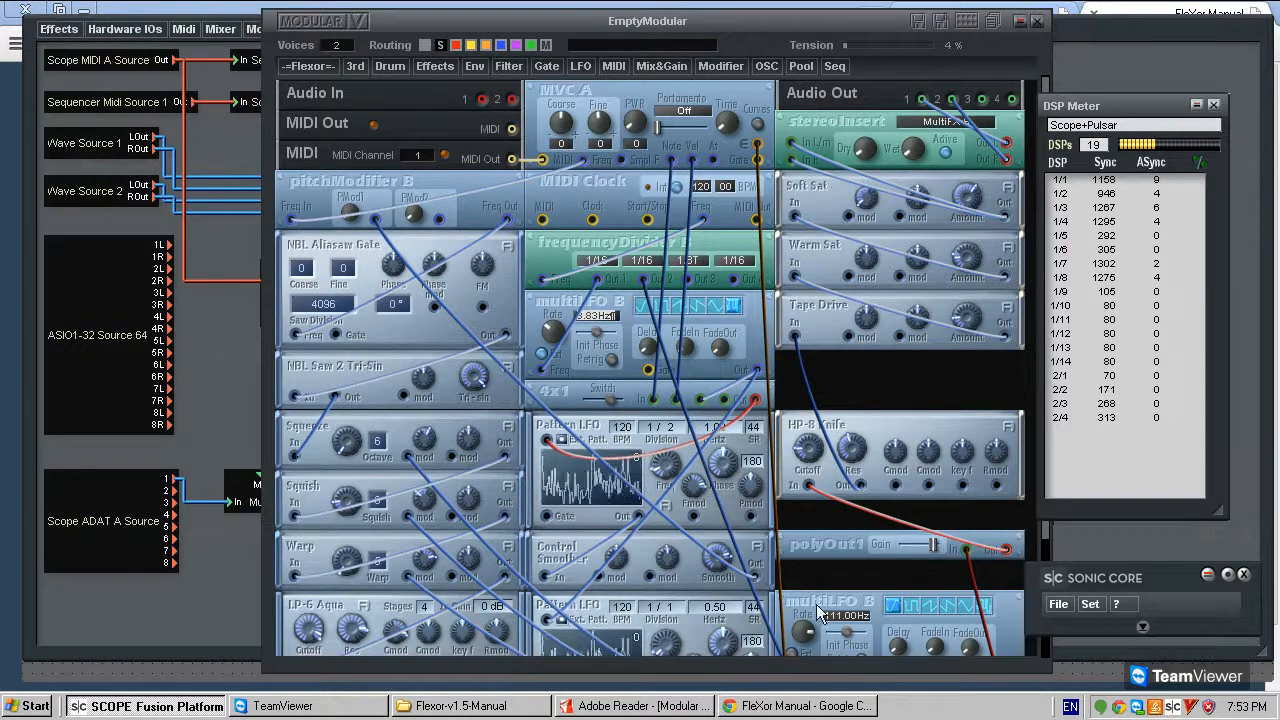
- Set the cable tension to 0 % and tighten the cable between 4x1's output and the upper Pattern LFO
scroll(880, 375, "down", 3)
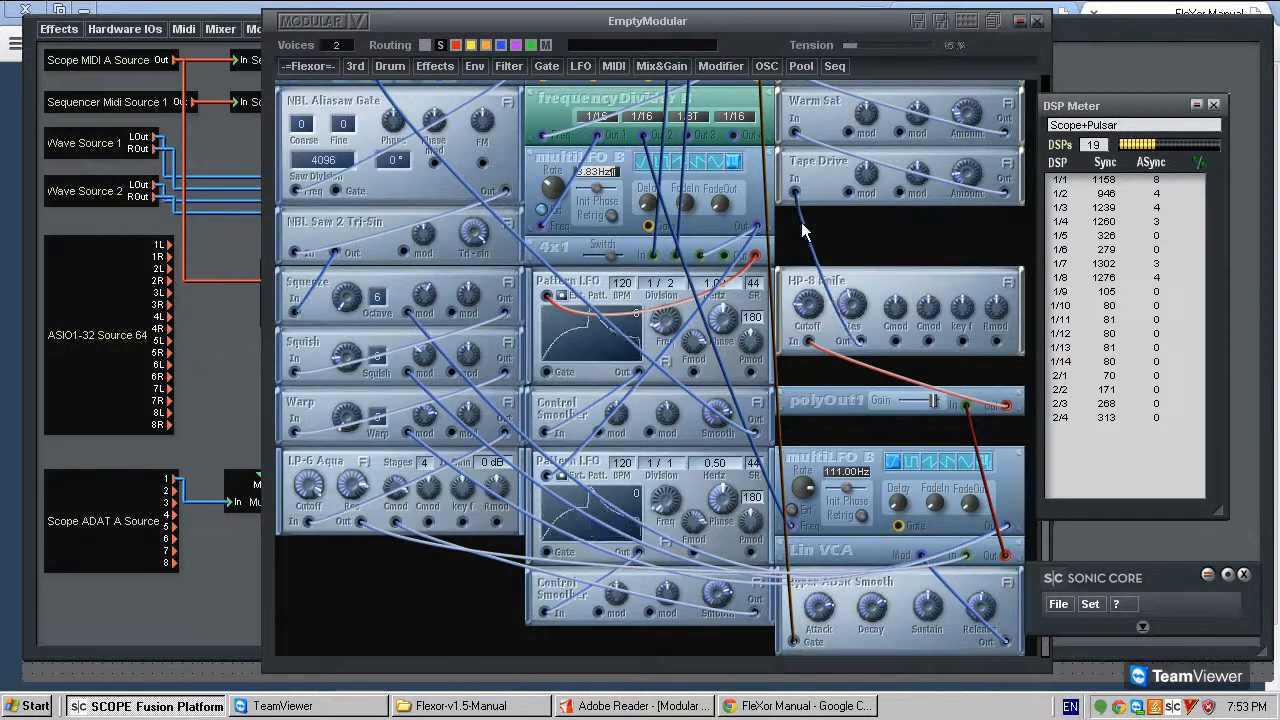
scroll(416, 570, "up", 3)
scroll(388, 434, "up", 2)
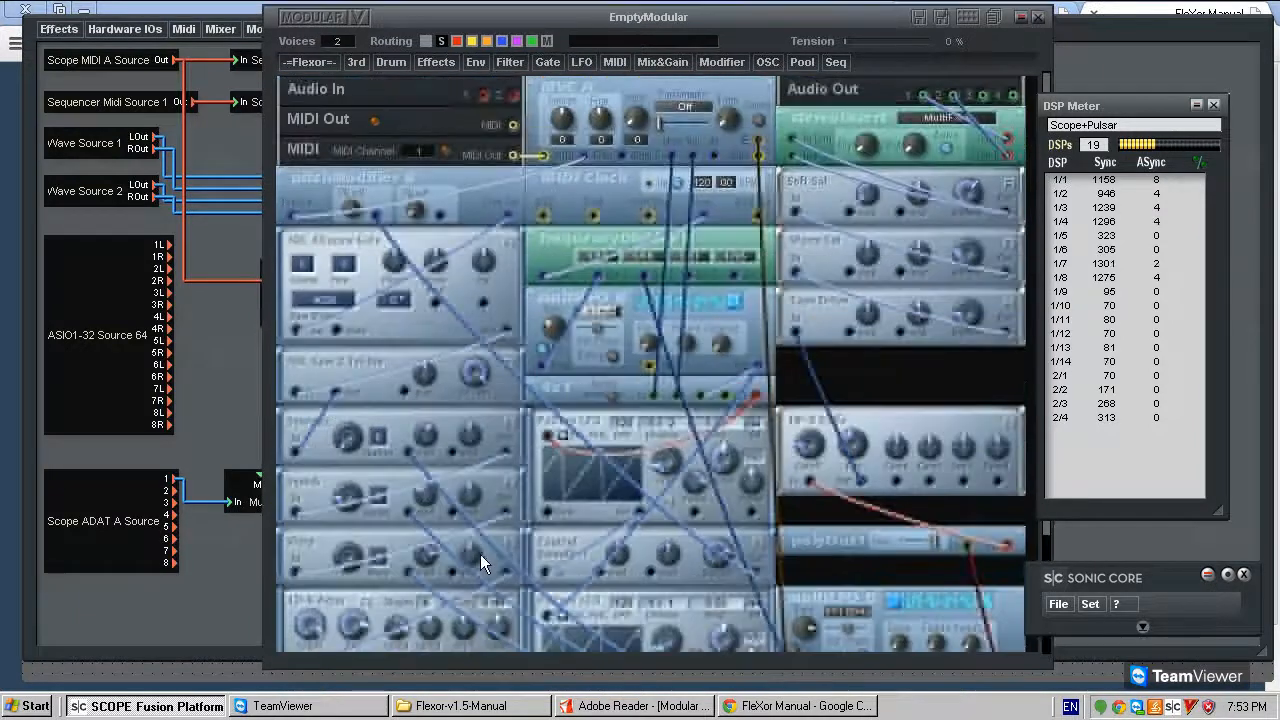
scroll(480, 554, "down", 3)
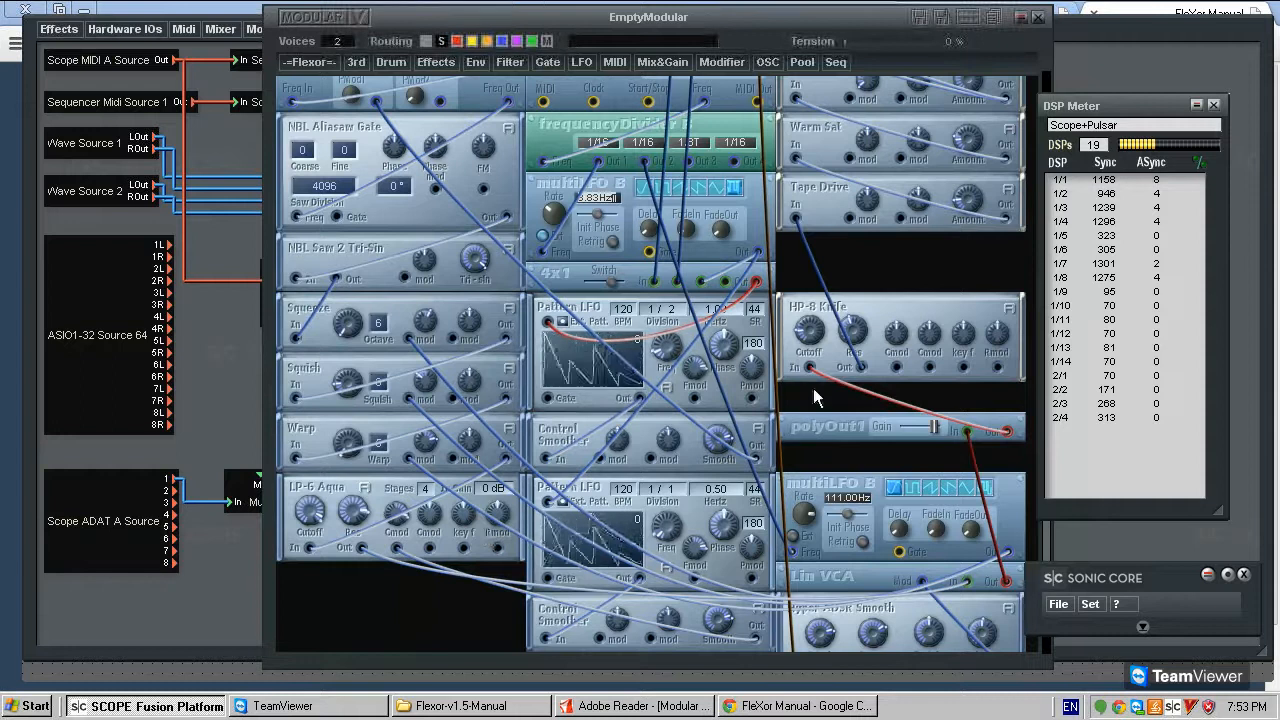
left_click(563, 322)
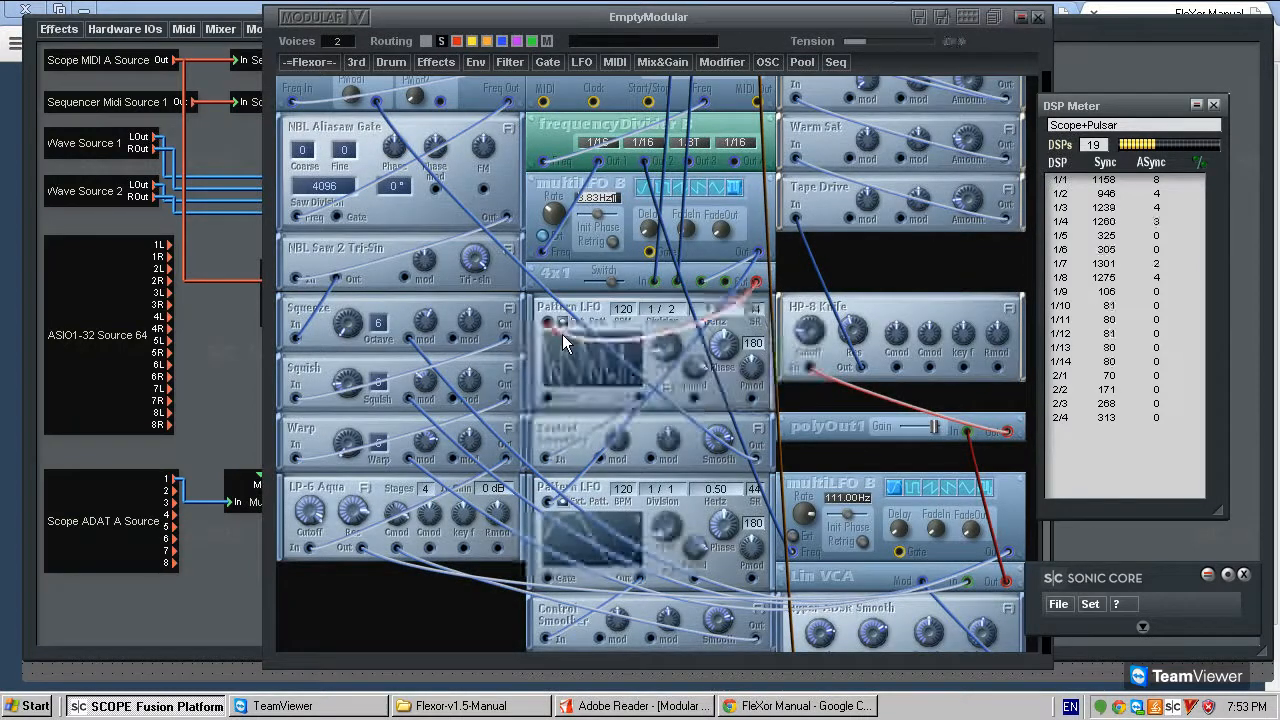
left_click_drag(568, 332, 549, 322)
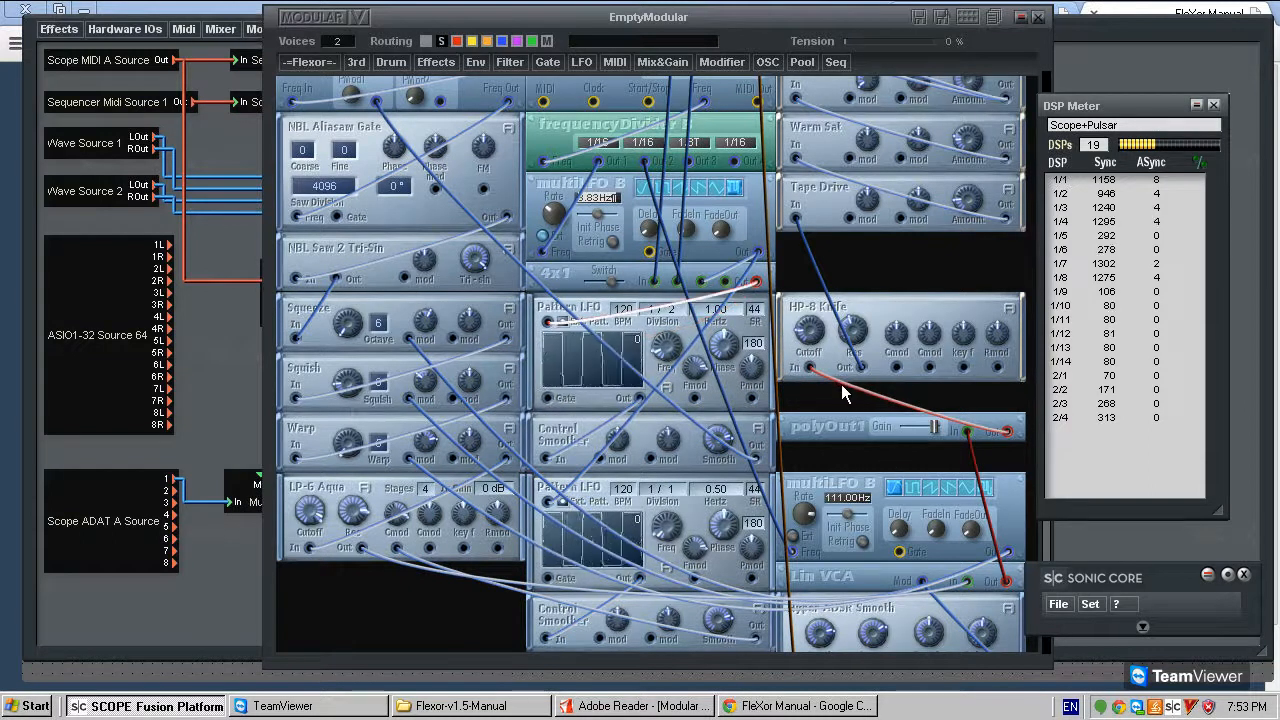
- Recolour the cables from polyOut1 to HP-8 Knife and from Lin VCA to polyOut1 blue
right_click(849, 389)
left_click(868, 402)
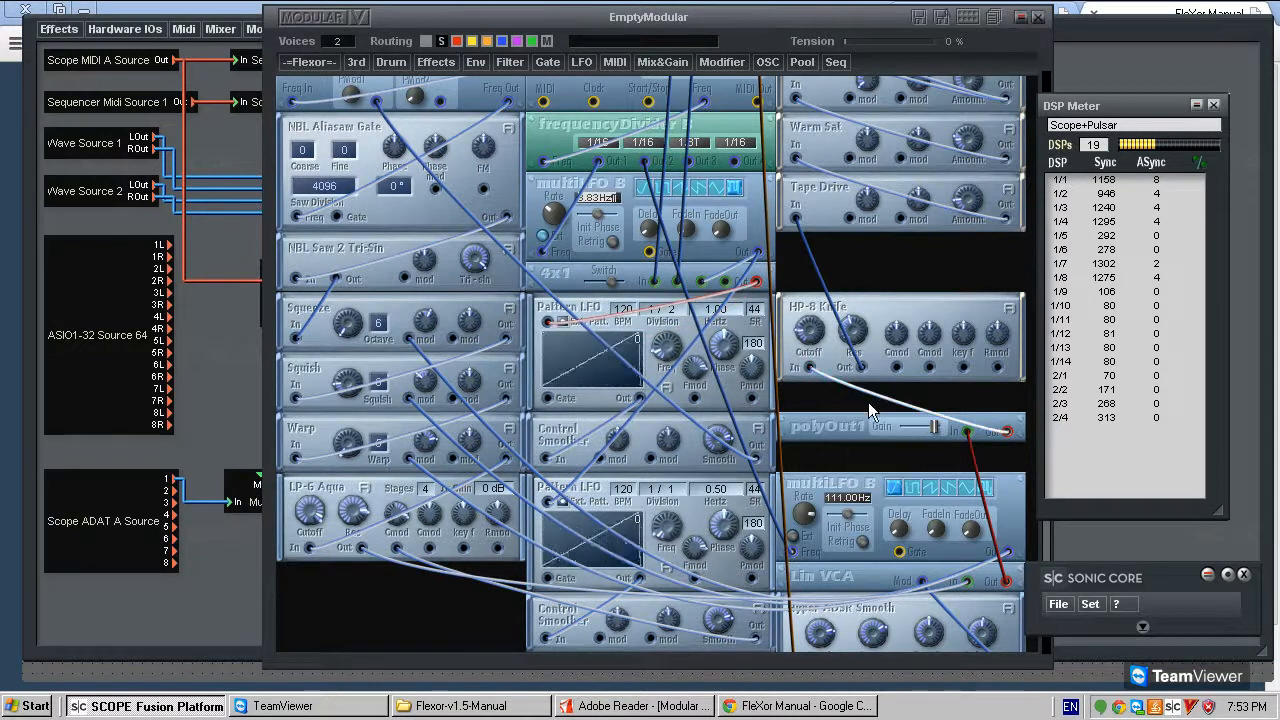
right_click(970, 462)
left_click(992, 467)
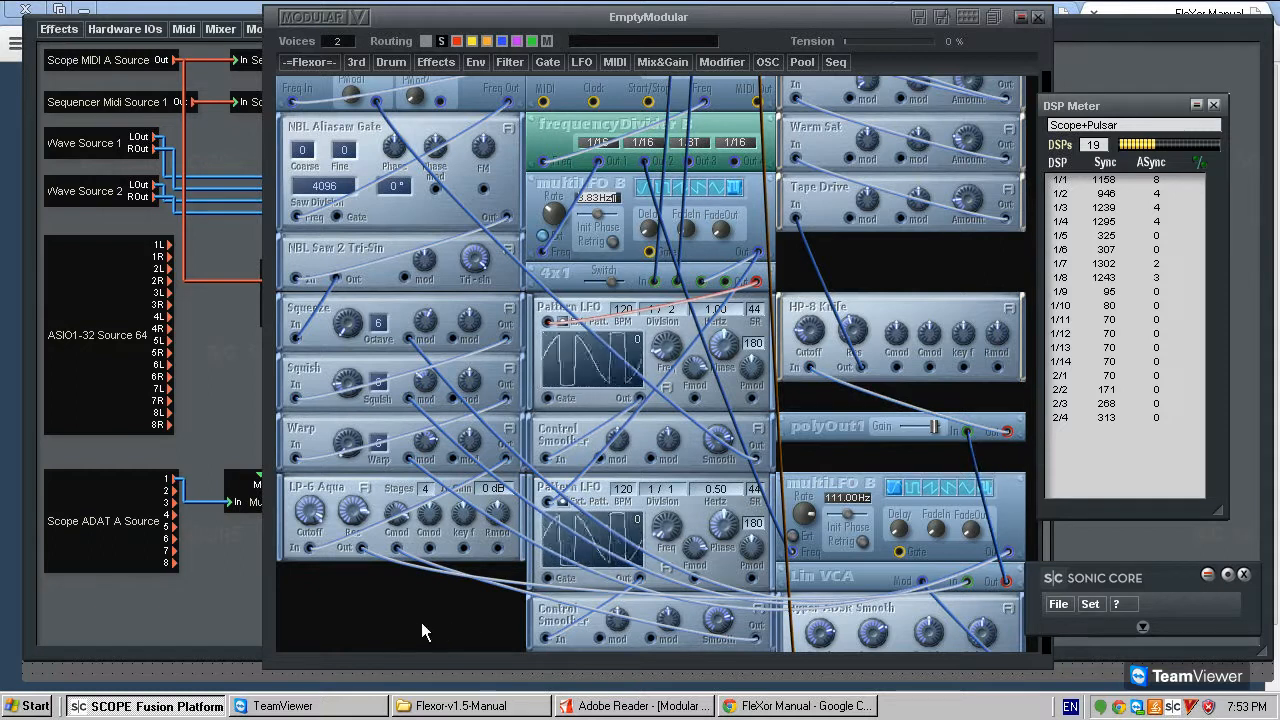
left_click_drag(421, 622, 428, 619)
mouse_move(749, 584)
left_mouse_down()
mouse_move(758, 562)
mouse_move(761, 582)
left_mouse_up()
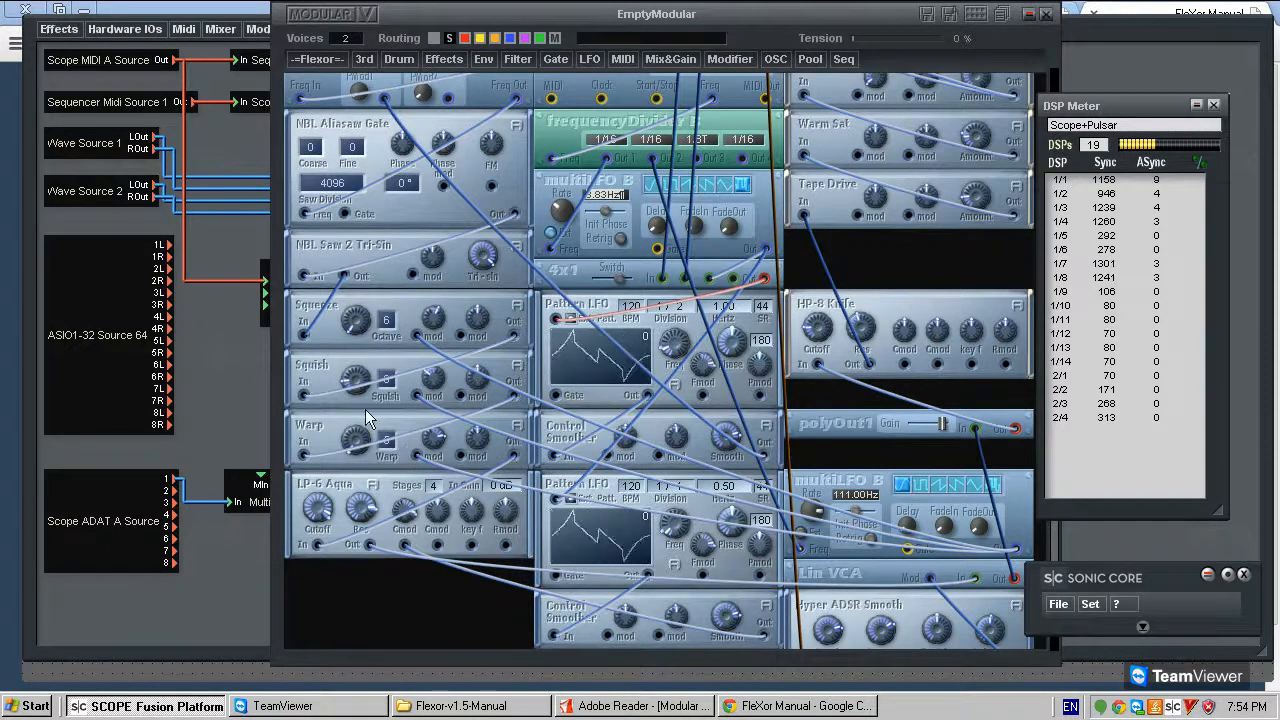
- Examine the Harmonic shapers available in the Flexor module library and look over the patch's shaper and saturation modules
left_click(314, 59)
mouse_move(320, 215)
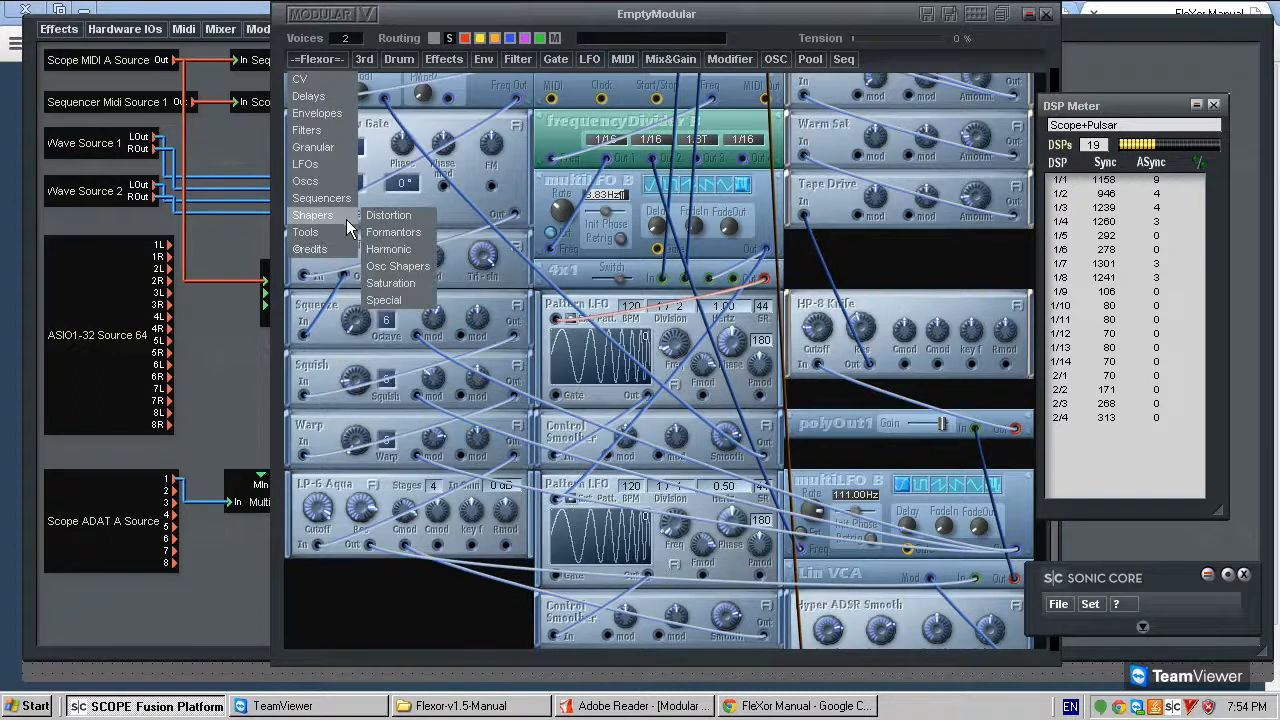
mouse_move(430, 248)
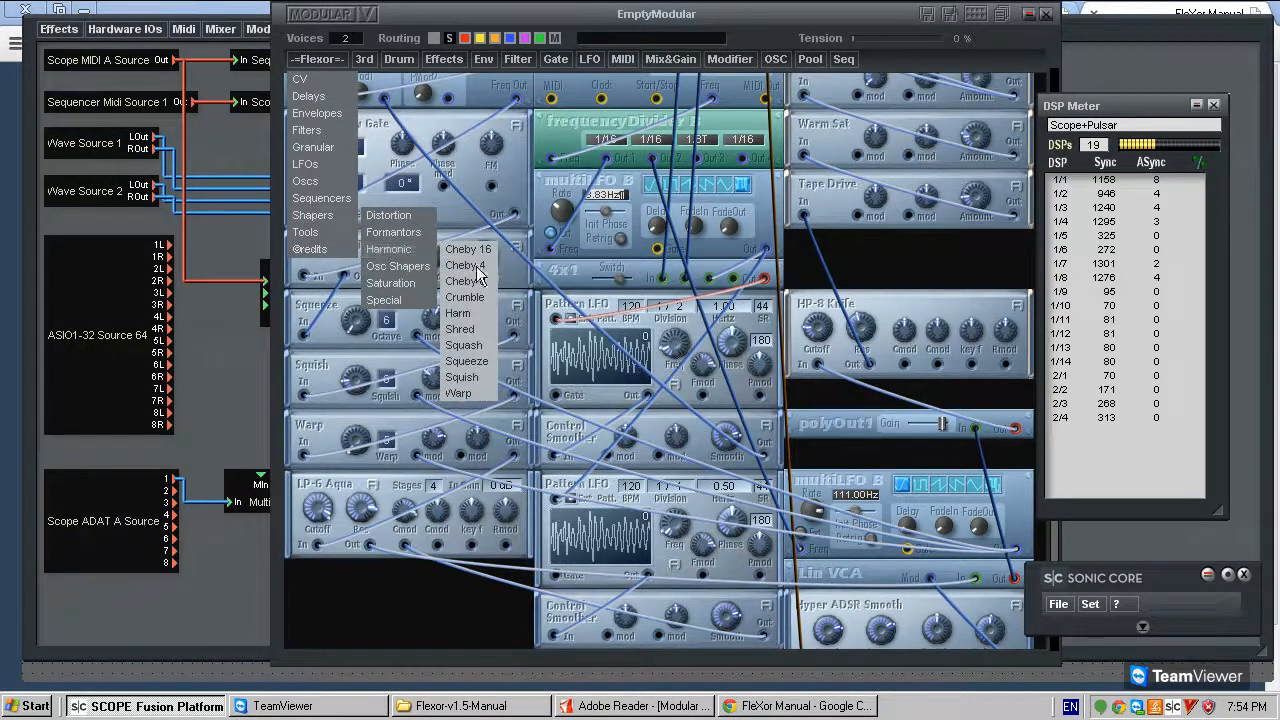
mouse_move(414, 268)
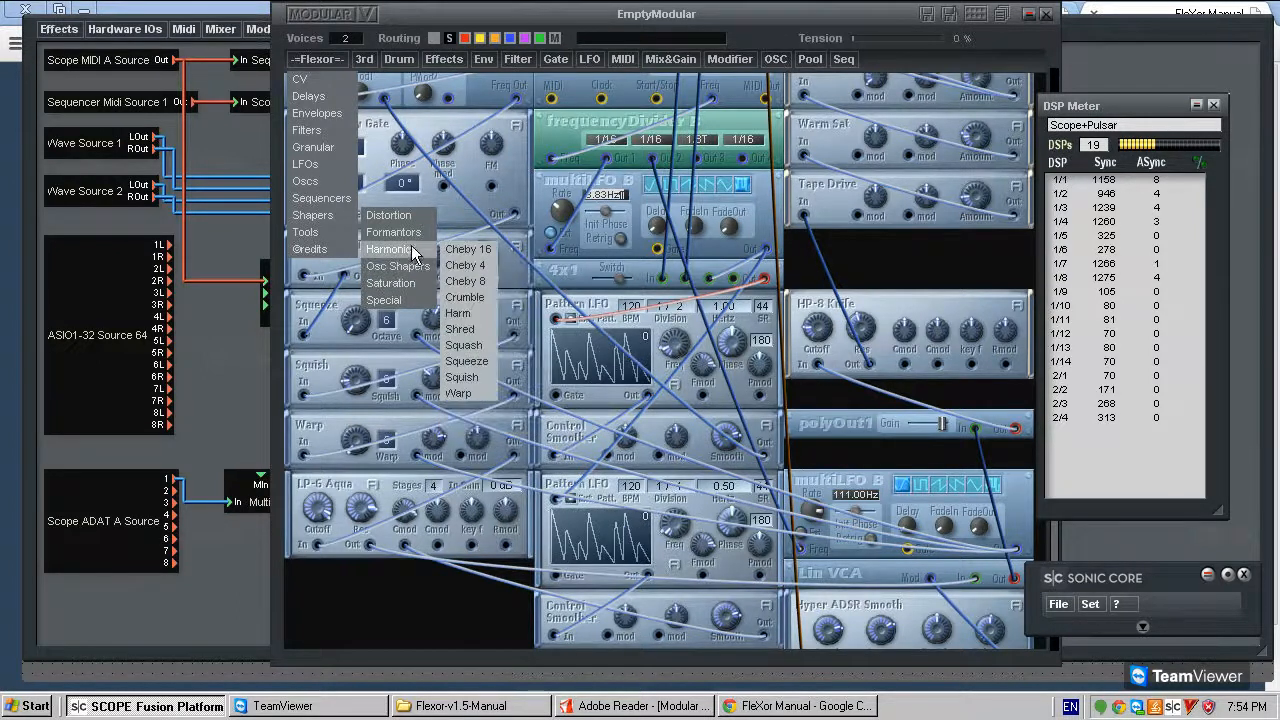
left_click(857, 251)
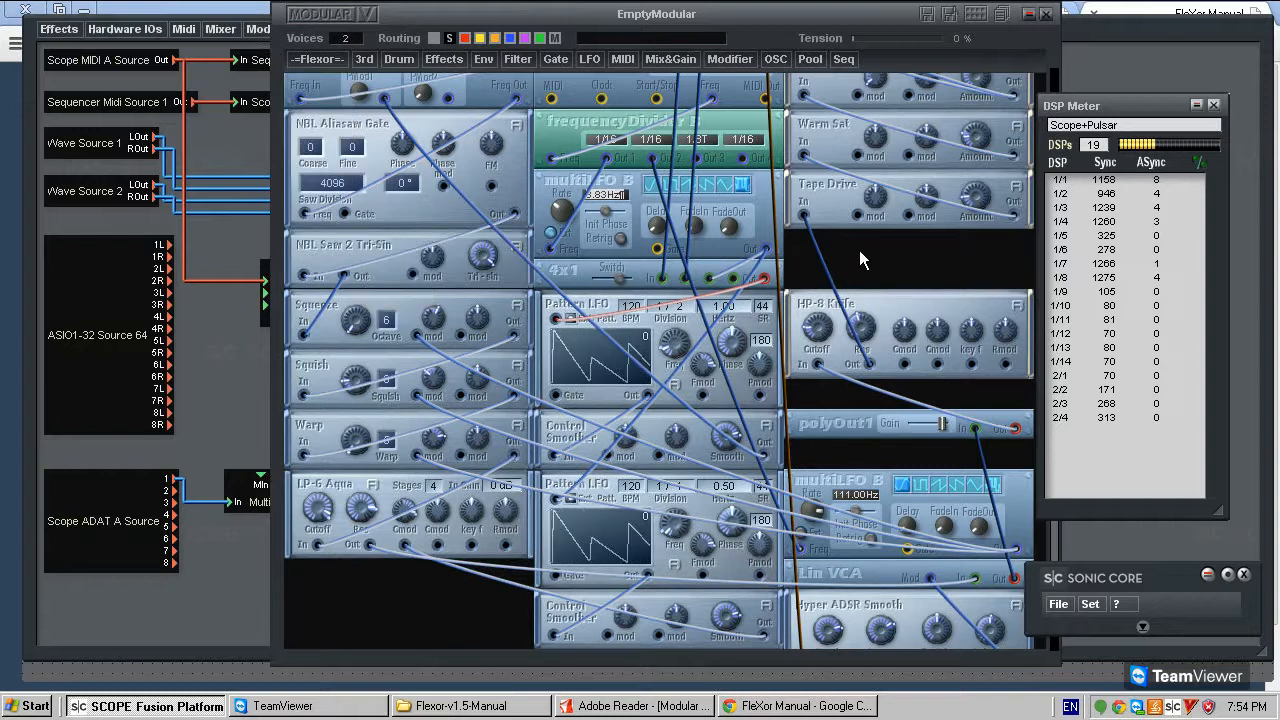
scroll(859, 250, "up", 2)
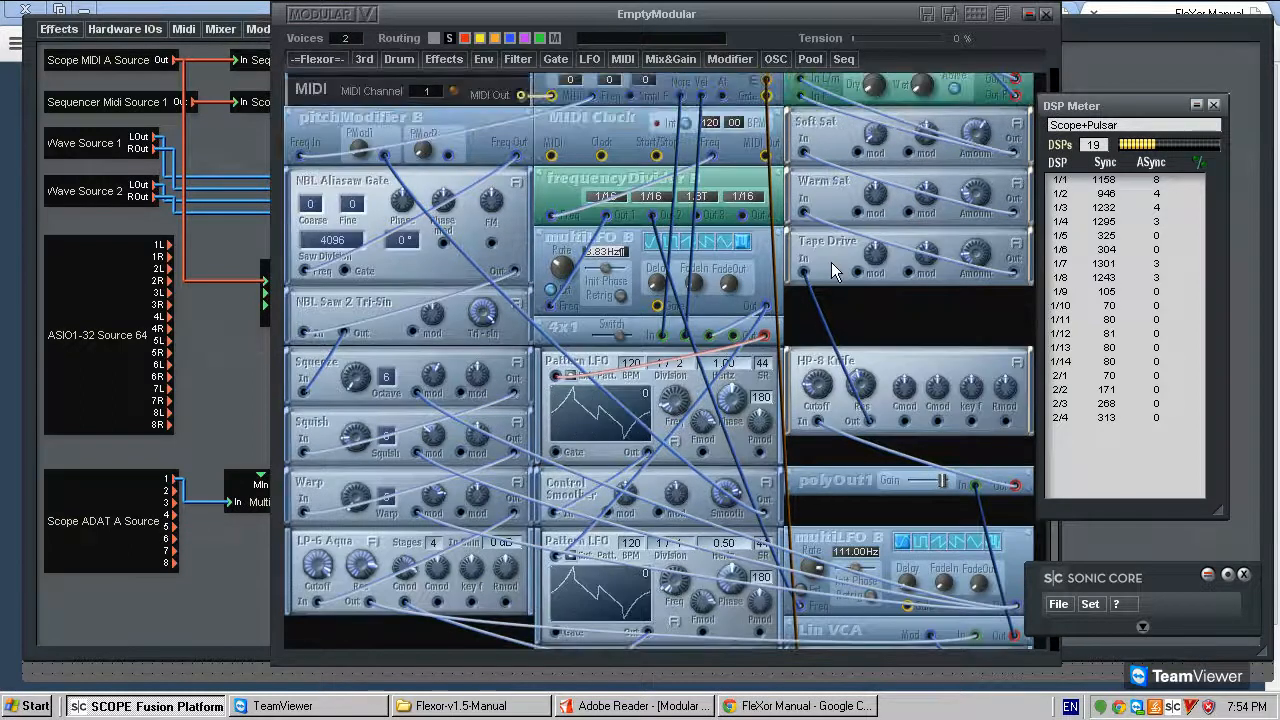
scroll(816, 257, "down", 1)
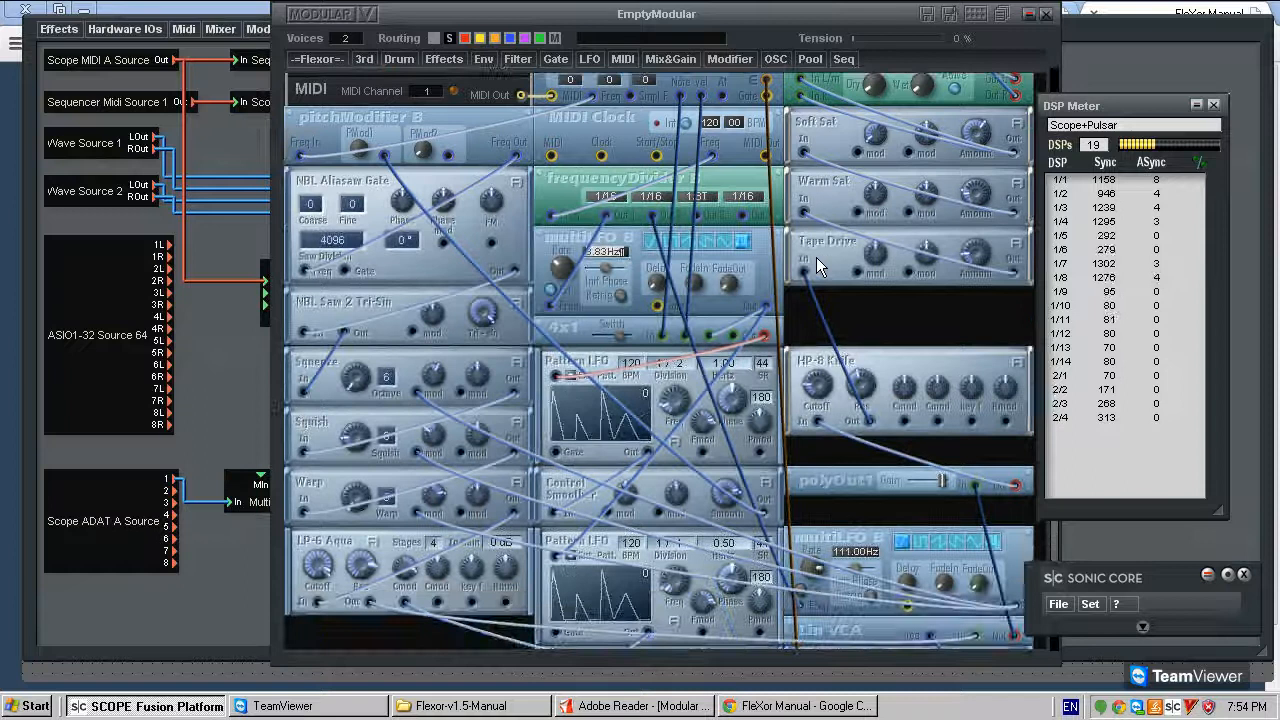
scroll(790, 420, "down", 2)
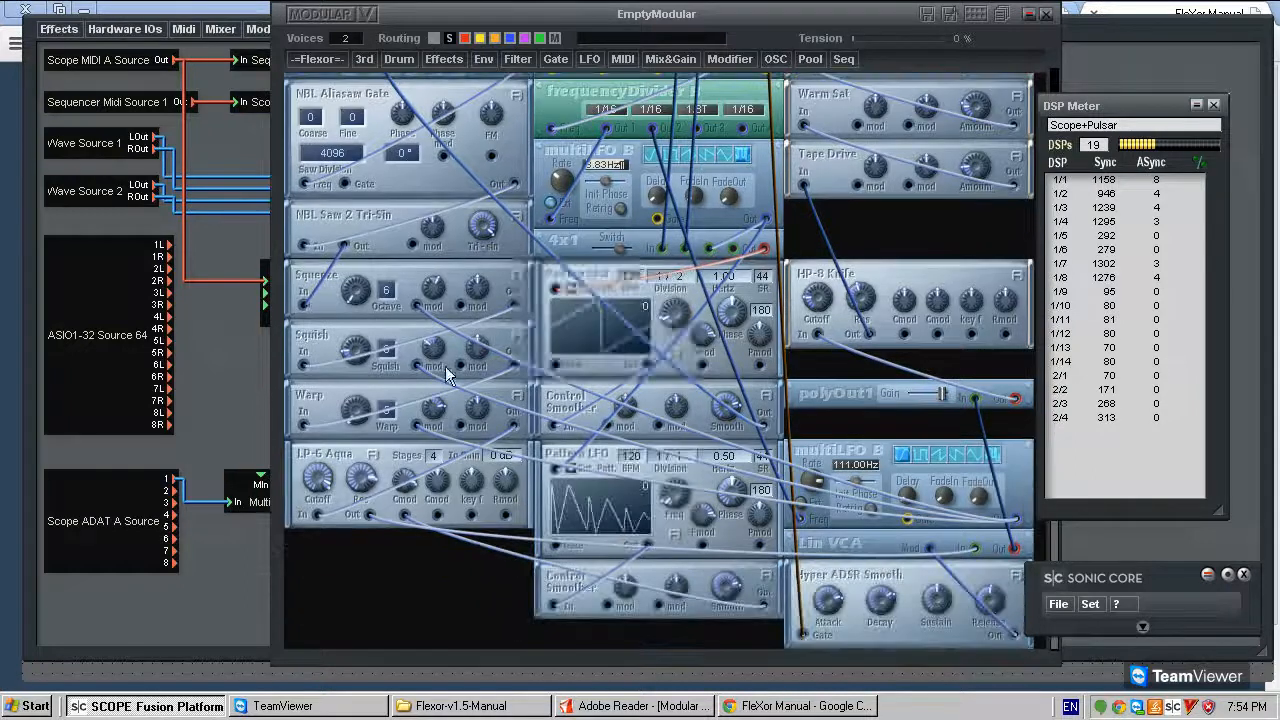
scroll(858, 330, "up", 3)
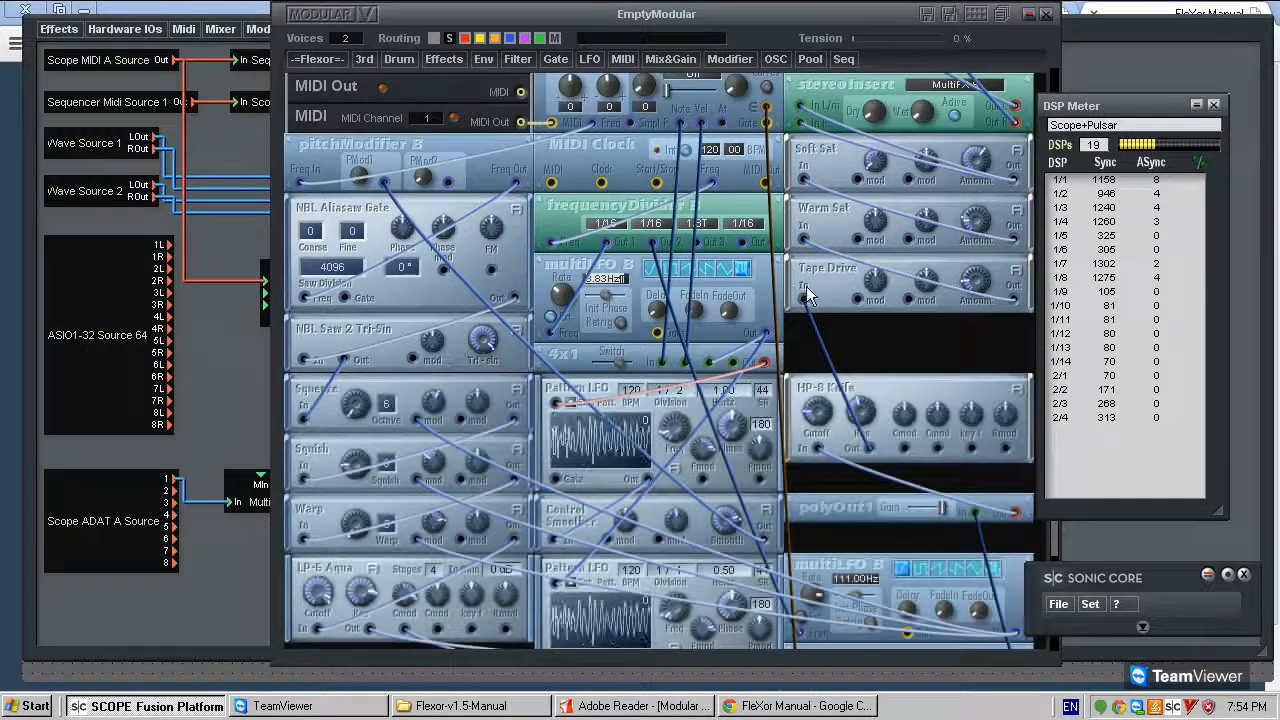